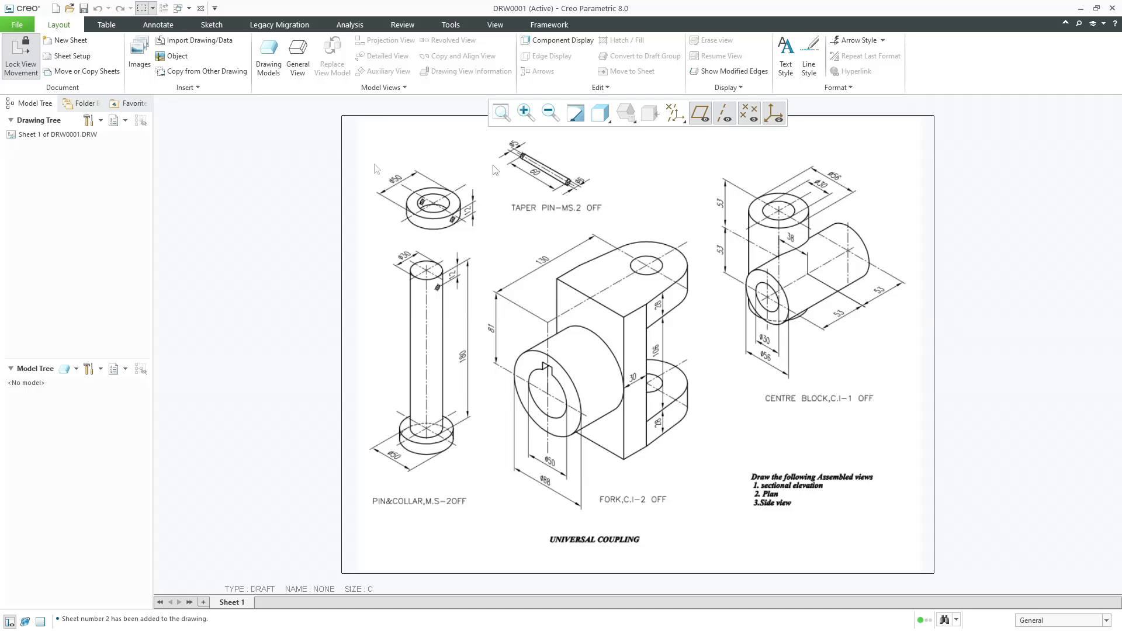
Create a new solid part named FORK using the default template
{"action": "left_click", "coordinate": [56, 9]}
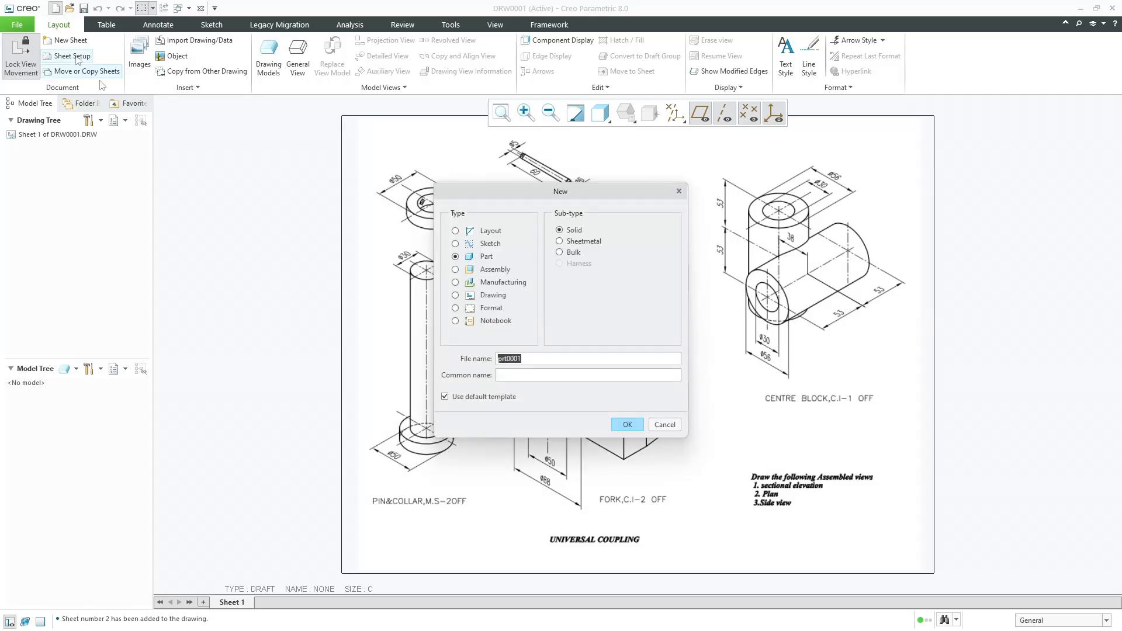
{"action": "left_click_drag", "start_coordinate": [490, 192], "coordinate": [713, 179]}
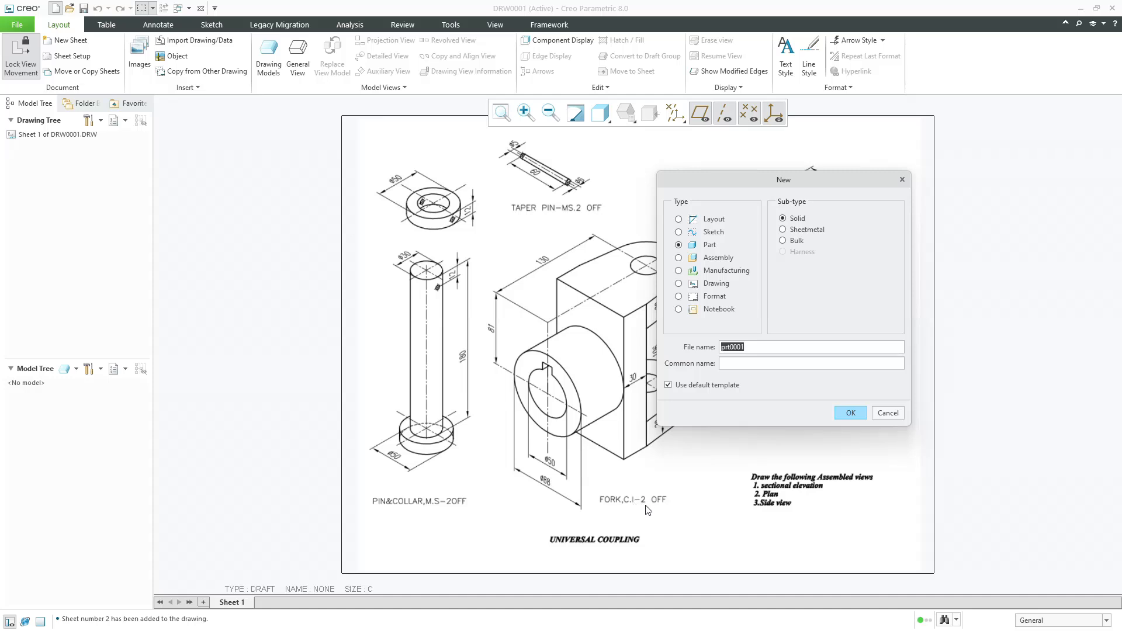
{"action": "type", "text": "FORK"}
{"action": "key", "text": "Return"}
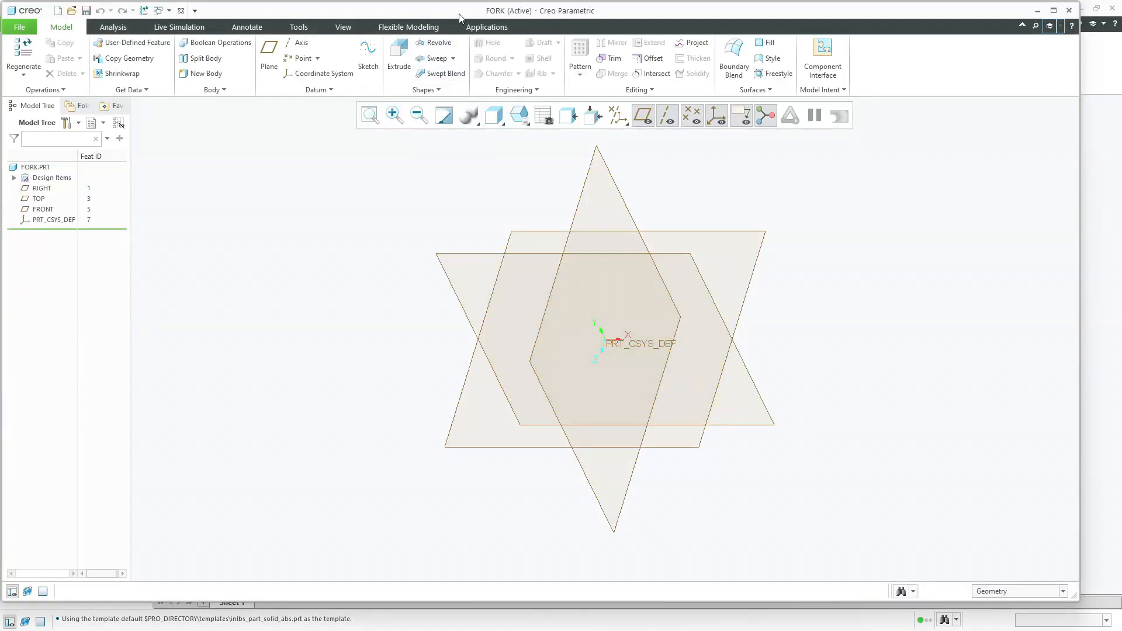
{"action": "left_click", "coordinate": [539, 119]}
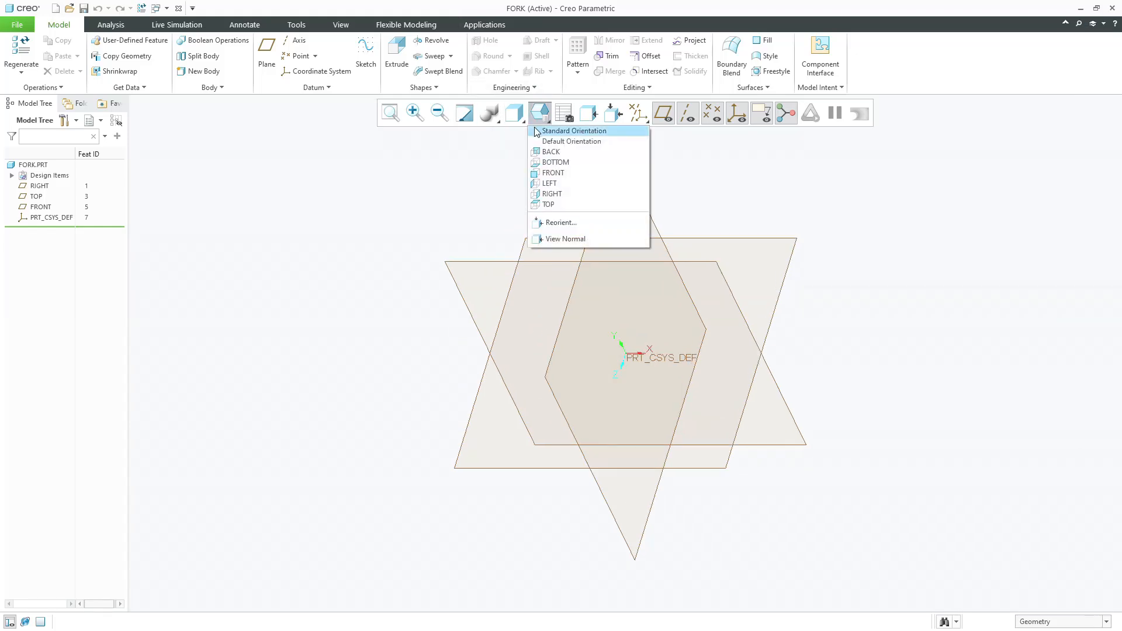
{"action": "left_click", "coordinate": [534, 129]}
{"action": "left_click", "coordinate": [167, 8]}
{"action": "left_click", "coordinate": [193, 22]}
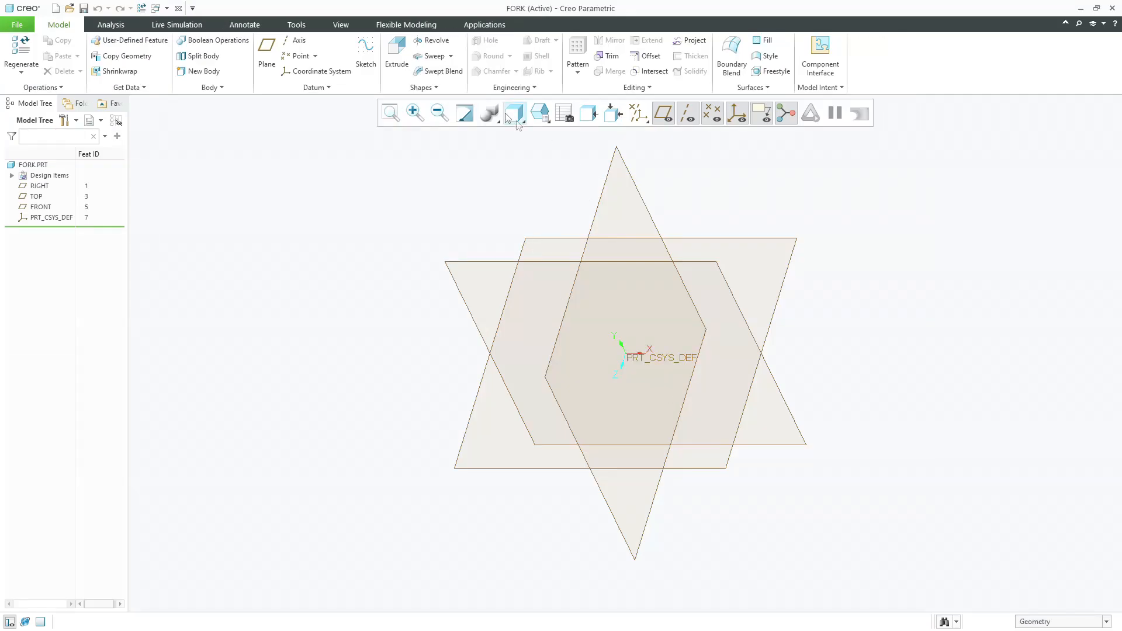
Start an Extrude feature with its sketch on the TOP plane and orient the view normal to the sketch
{"action": "left_click", "coordinate": [397, 56]}
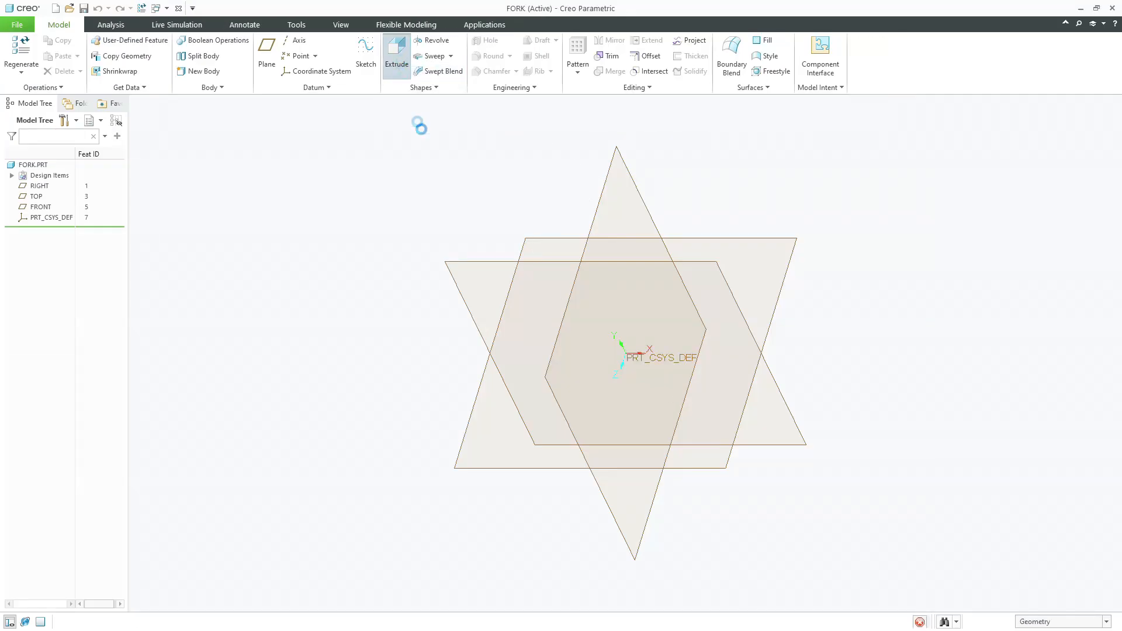
{"action": "left_click", "coordinate": [529, 235]}
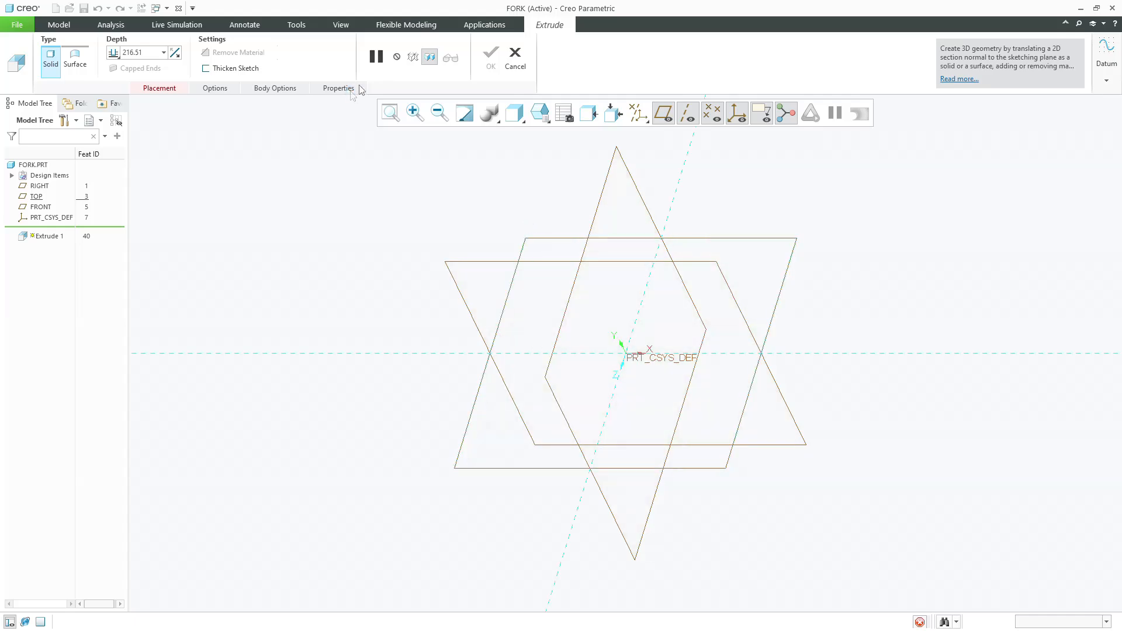
{"action": "left_click", "coordinate": [748, 114]}
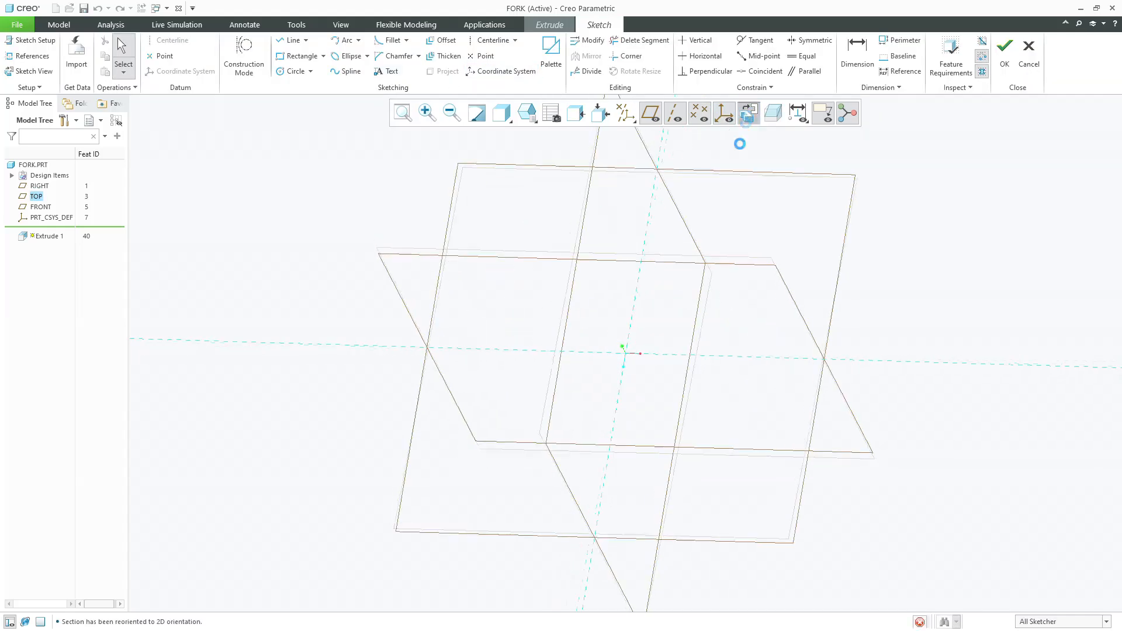
Draw a vertical centerline through the sketch origin, coincident with the vertical reference
{"action": "left_click", "coordinate": [292, 71]}
{"action": "left_click", "coordinate": [626, 353]}
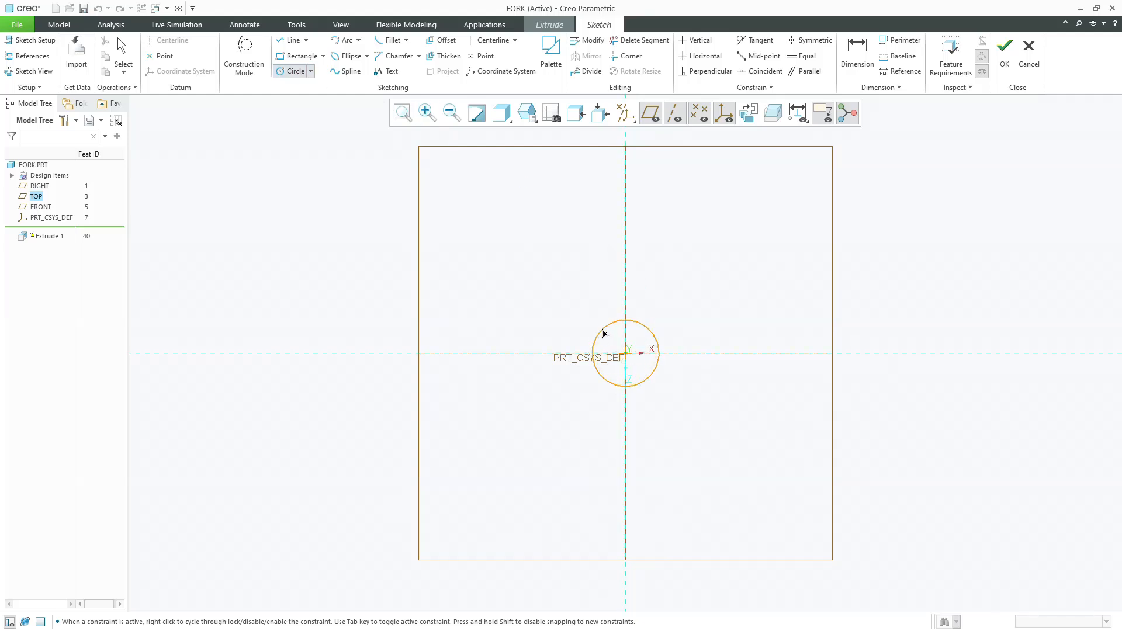
{"action": "left_click", "coordinate": [493, 39]}
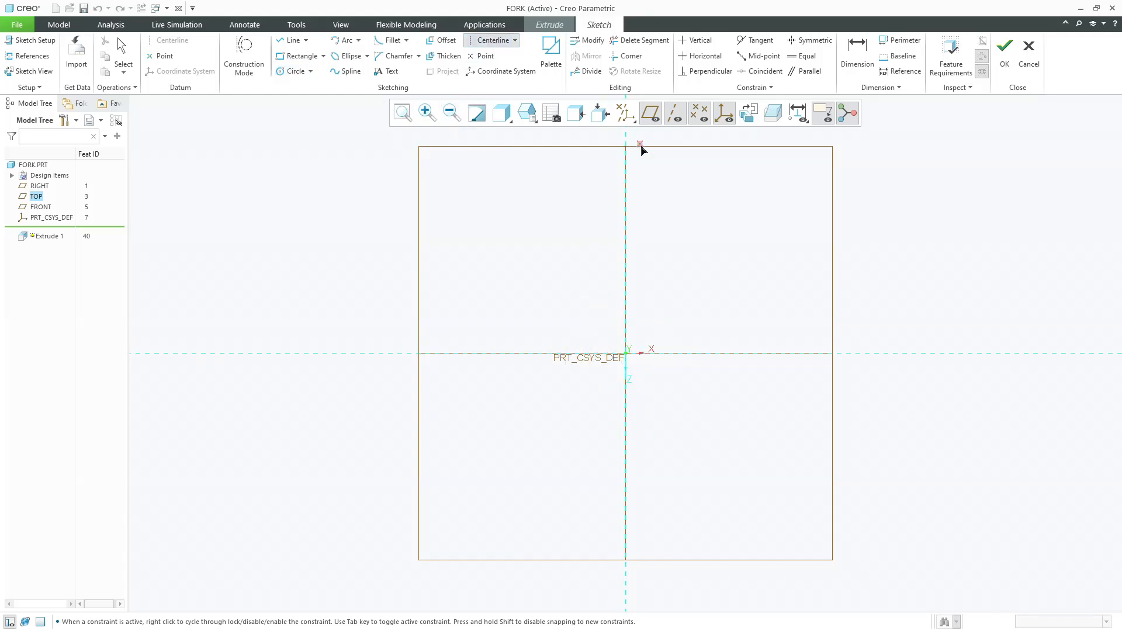
{"action": "left_click", "coordinate": [626, 175]}
{"action": "left_click", "coordinate": [626, 227]}
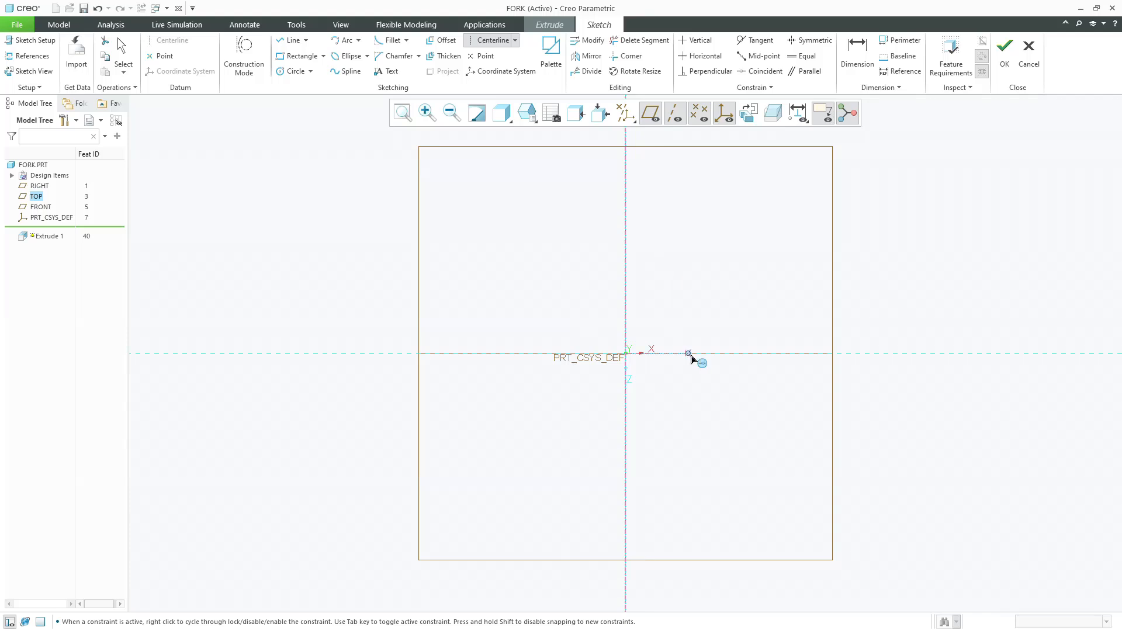
{"action": "middle_click", "coordinate": [715, 318]}
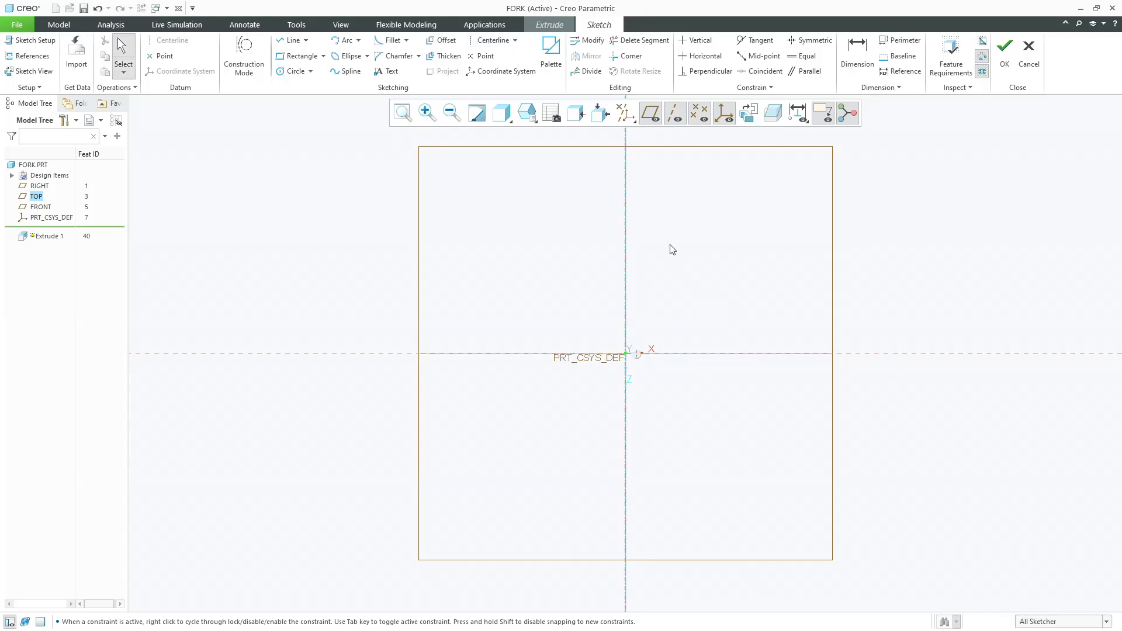
Hide all datum features and draw a horizontal centerline through the sketch origin
{"action": "left_click", "coordinate": [625, 113]}
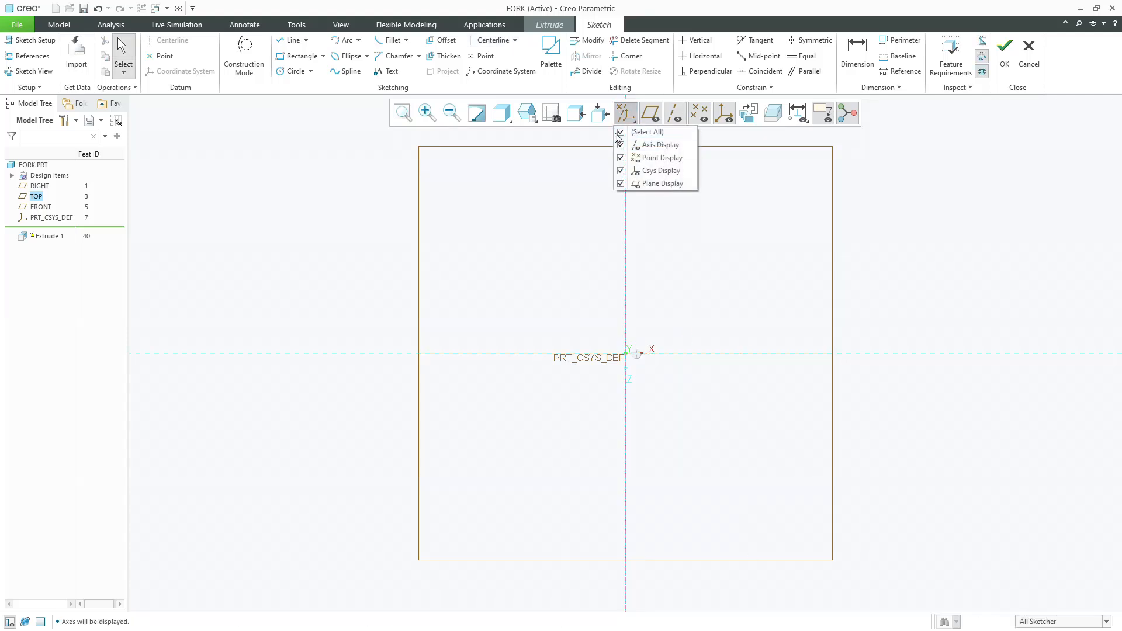
{"action": "left_click", "coordinate": [620, 132]}
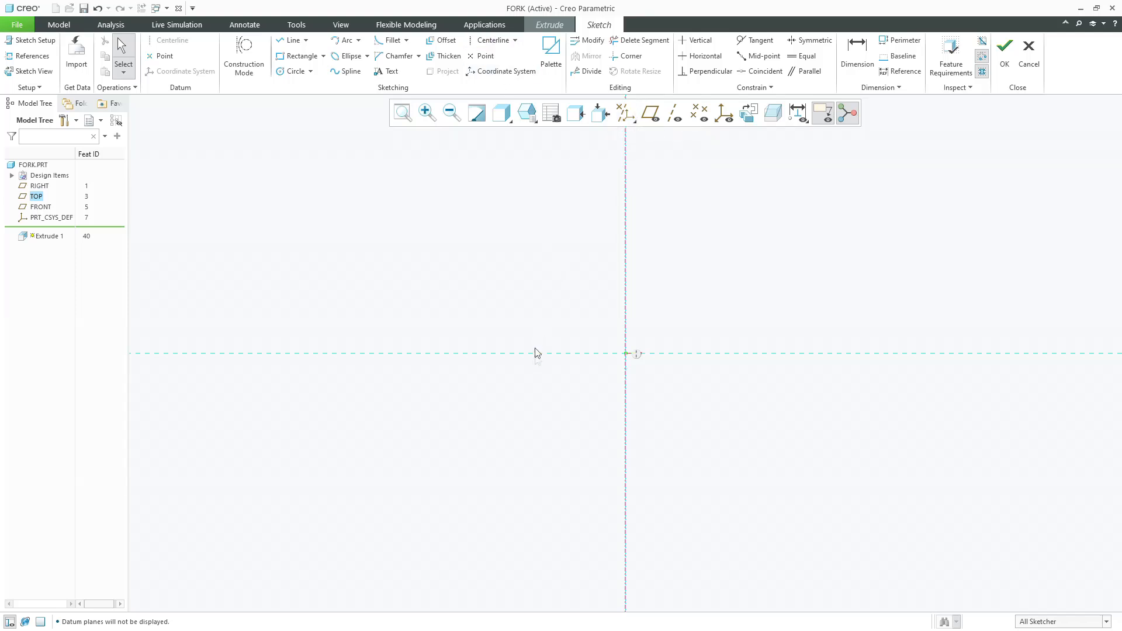
{"action": "left_click", "coordinate": [491, 40]}
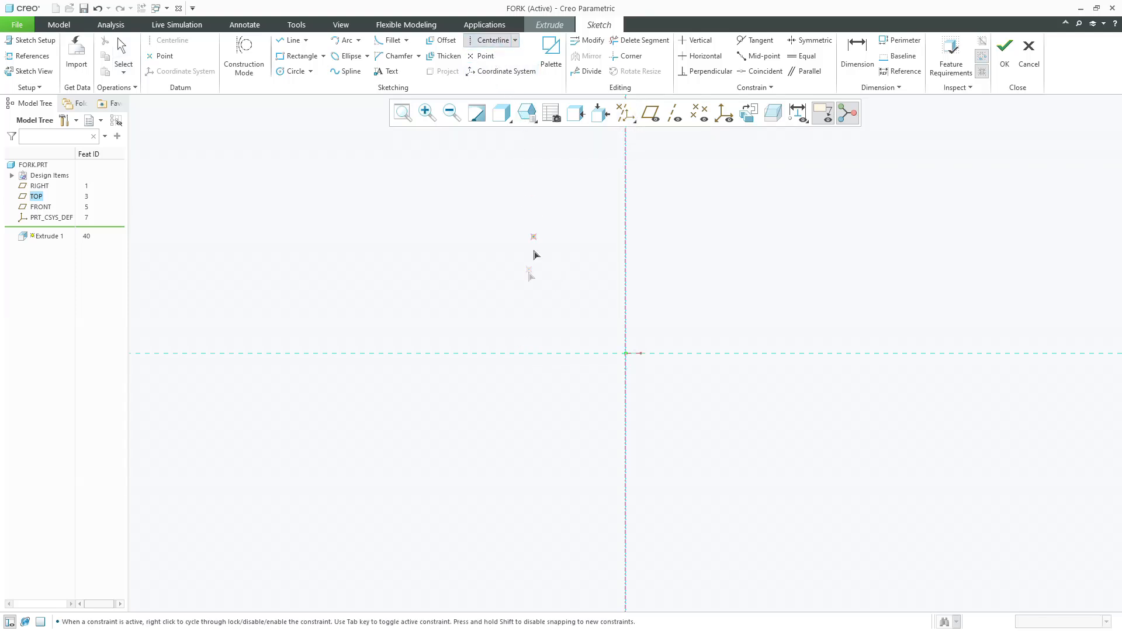
{"action": "left_click", "coordinate": [544, 352]}
{"action": "left_click", "coordinate": [581, 354]}
{"action": "middle_click", "coordinate": [562, 304]}
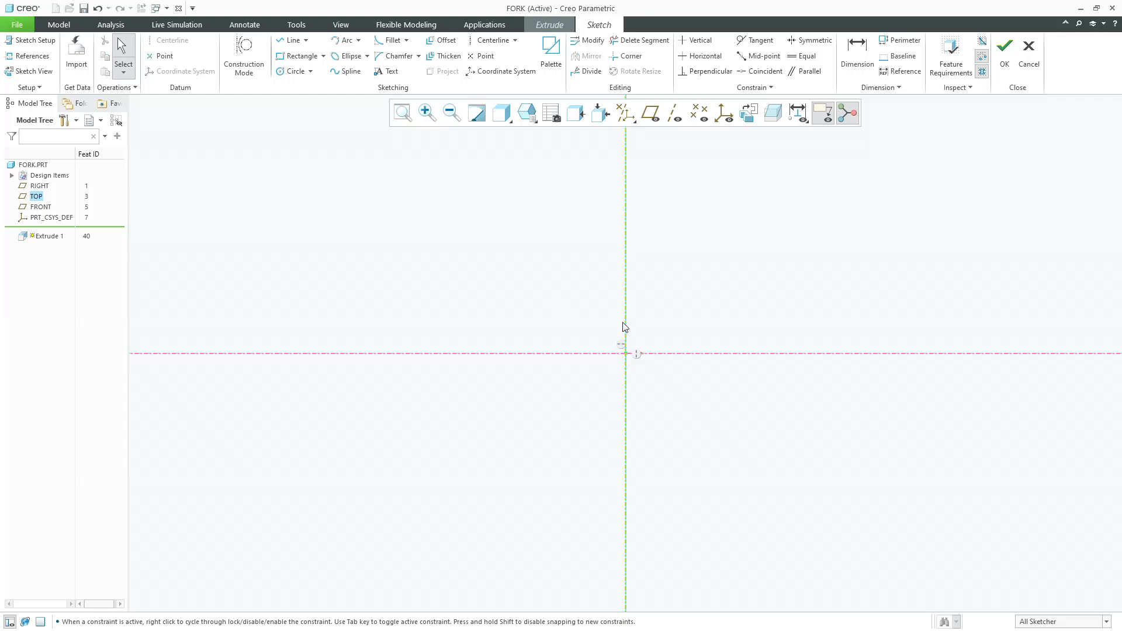
Draw a circle centred on the intersection of the centerlines and set its diameter to 88
{"action": "left_click", "coordinate": [292, 70]}
{"action": "left_click", "coordinate": [625, 353]}
{"action": "left_click", "coordinate": [589, 313]}
{"action": "middle_click", "coordinate": [574, 294]}
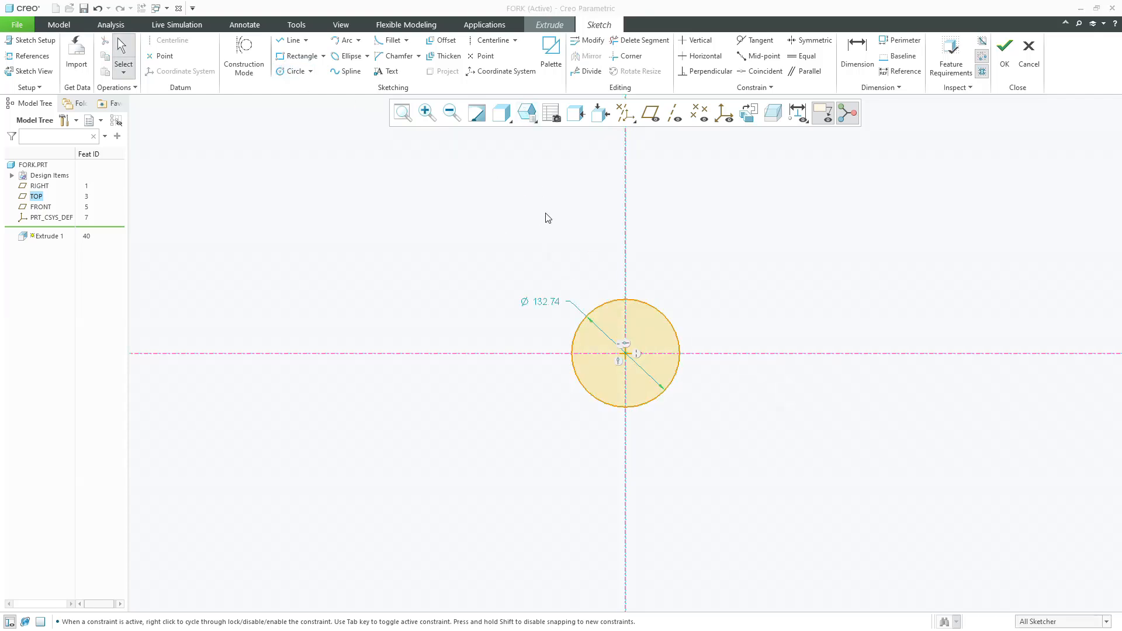
{"action": "double_click", "coordinate": [545, 303]}
{"action": "type", "text": "8"}
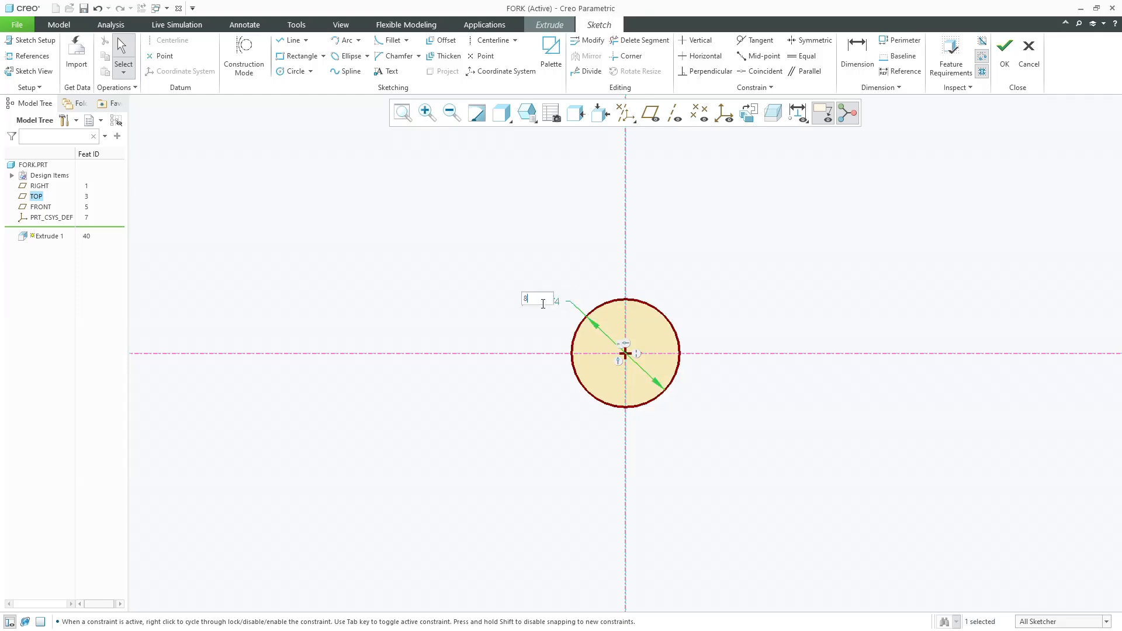
{"action": "type", "text": "8"}
{"action": "key", "text": "Return"}
Draw a vertical line left of the circle, symmetric about the horizontal centerline, and set its length to 88
{"action": "left_click", "coordinate": [292, 40]}
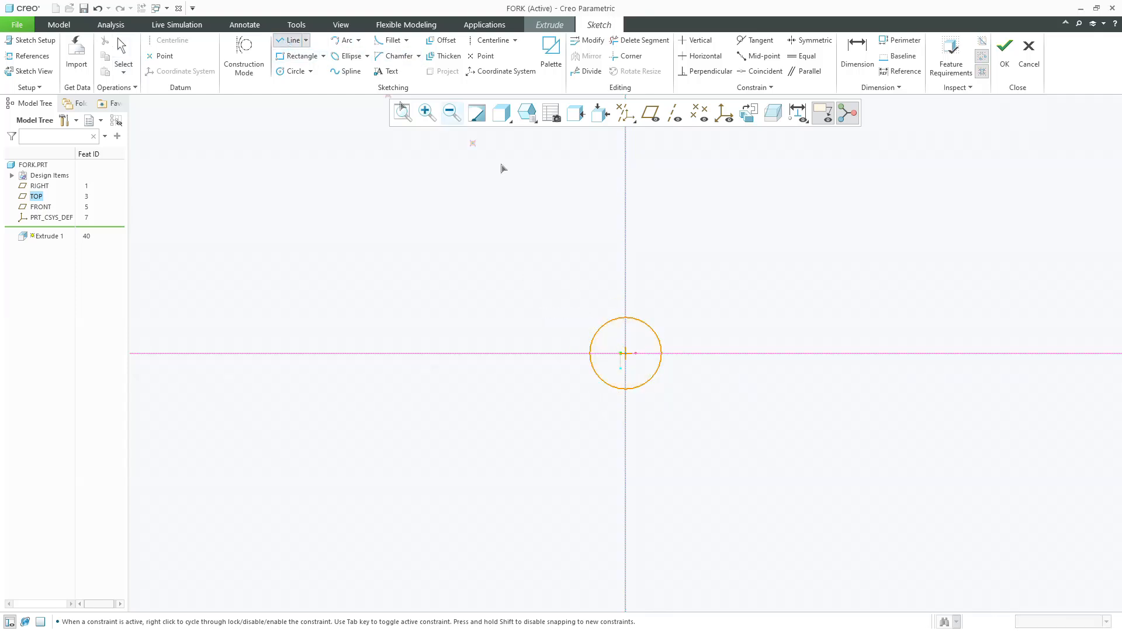
{"action": "left_click", "coordinate": [514, 310]}
{"action": "left_click", "coordinate": [515, 395]}
{"action": "middle_click", "coordinate": [525, 381]}
{"action": "middle_click", "coordinate": [524, 382]}
{"action": "double_click", "coordinate": [531, 345]}
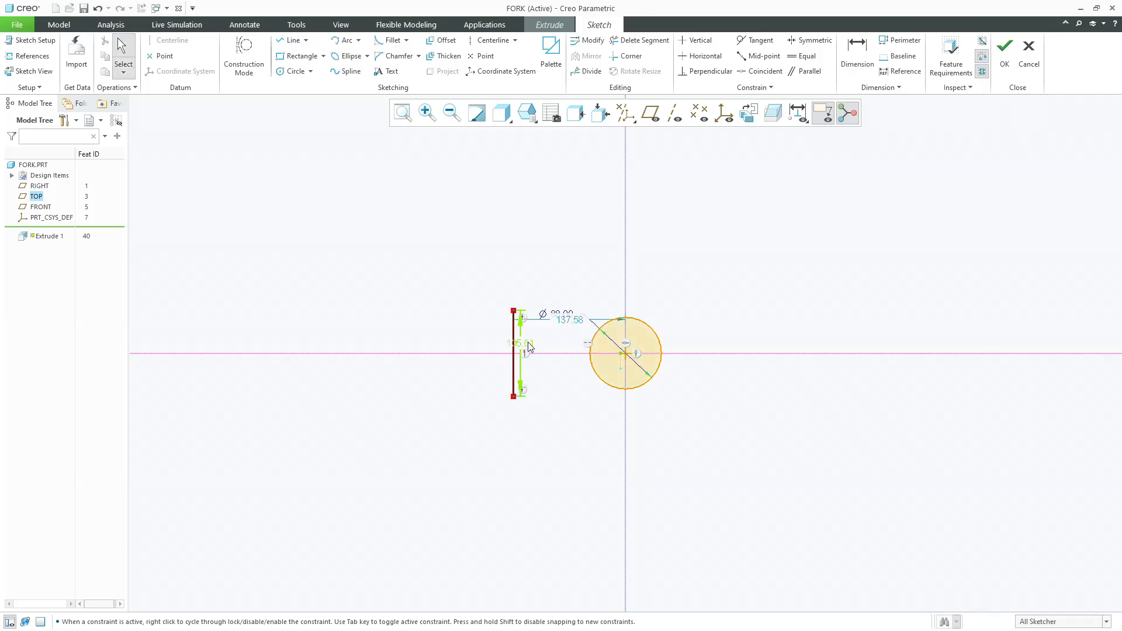
{"action": "type", "text": "88"}
{"action": "key", "text": "Return"}
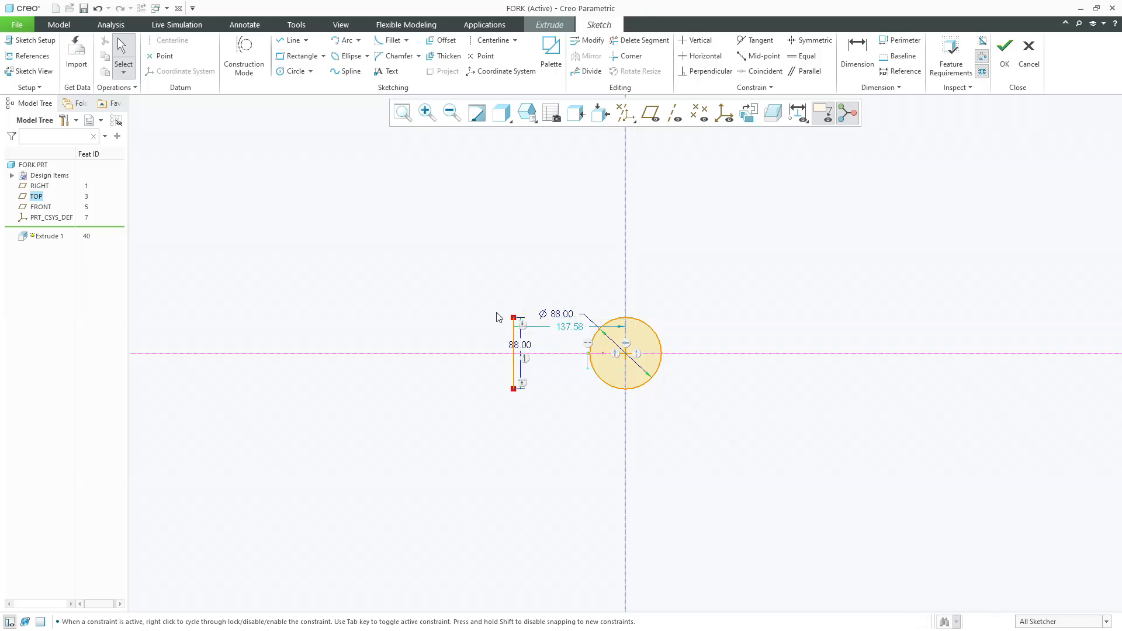
Set the circle's diameter to 60
{"action": "double_click", "coordinate": [560, 321]}
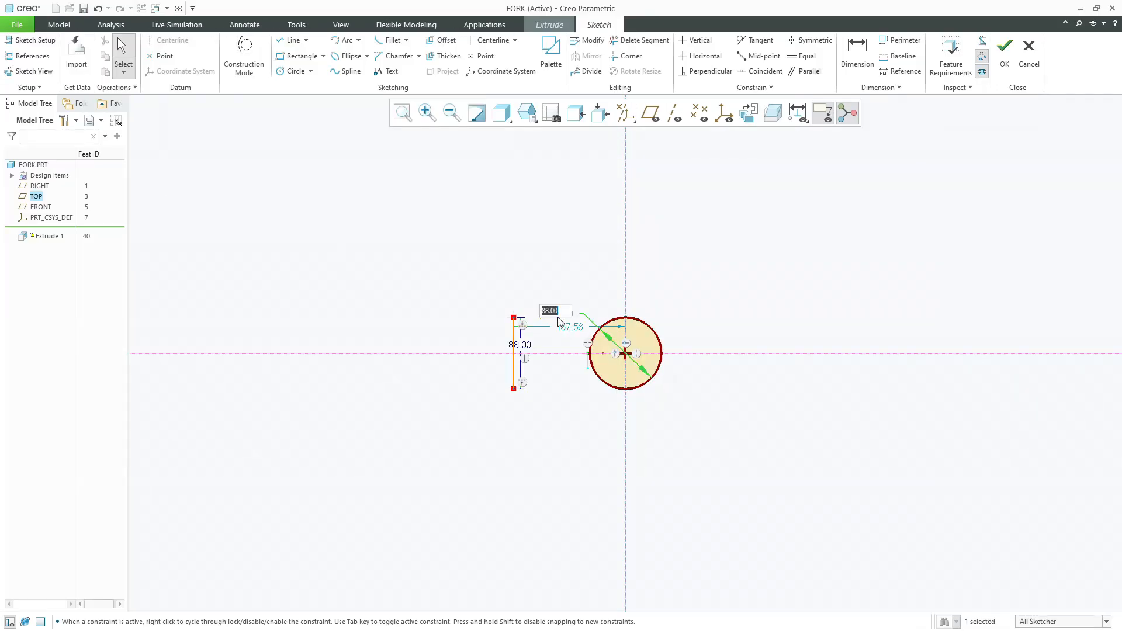
{"action": "type", "text": "60"}
{"action": "key", "text": "Return"}
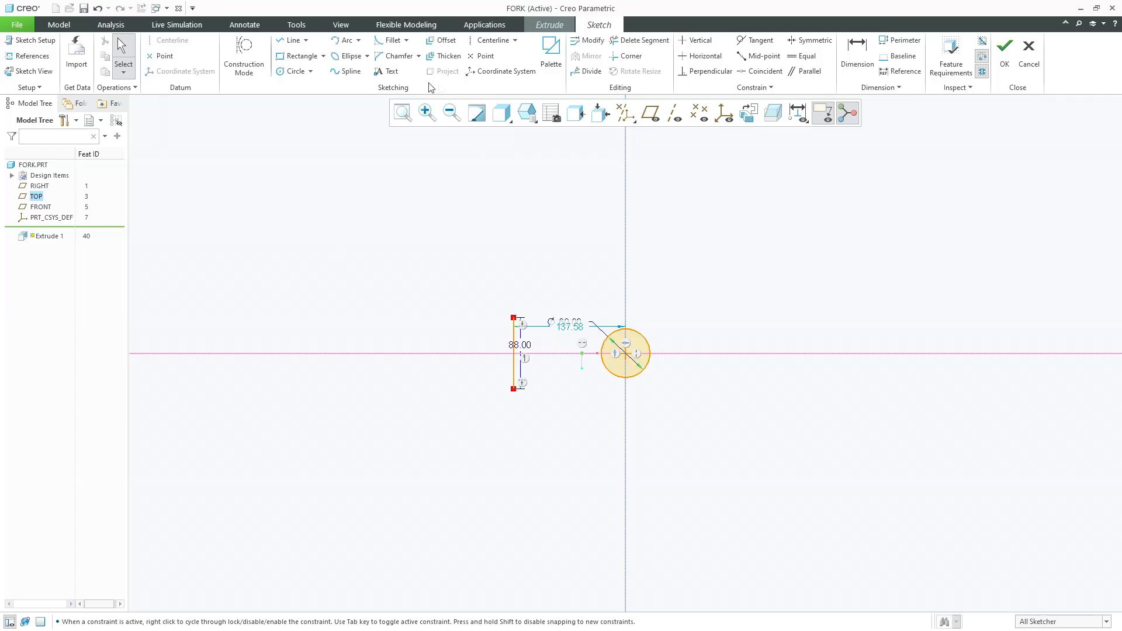
Draw a horizontal line about 35 long toward the circle from the upper end of the vertical line
{"action": "left_click", "coordinate": [291, 40]}
{"action": "scroll", "coordinate": [554, 258], "scroll_direction": "down", "scroll_amount": 2}
{"action": "left_click", "coordinate": [494, 351]}
{"action": "middle_click", "coordinate": [496, 353]}
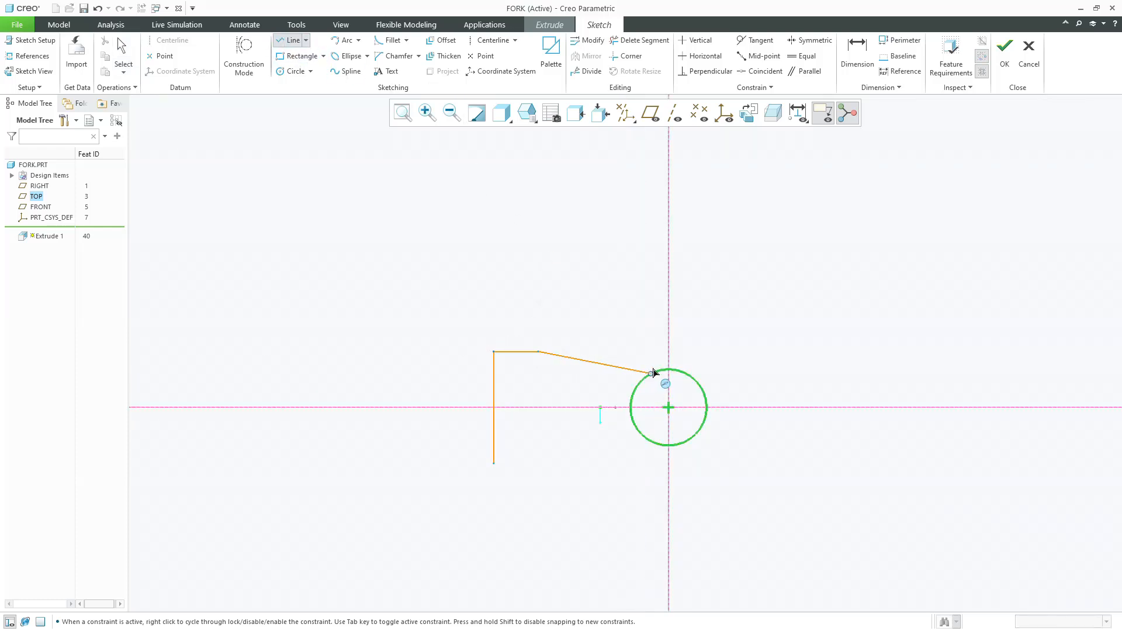
{"action": "middle_click", "coordinate": [690, 373]}
{"action": "middle_click", "coordinate": [691, 372]}
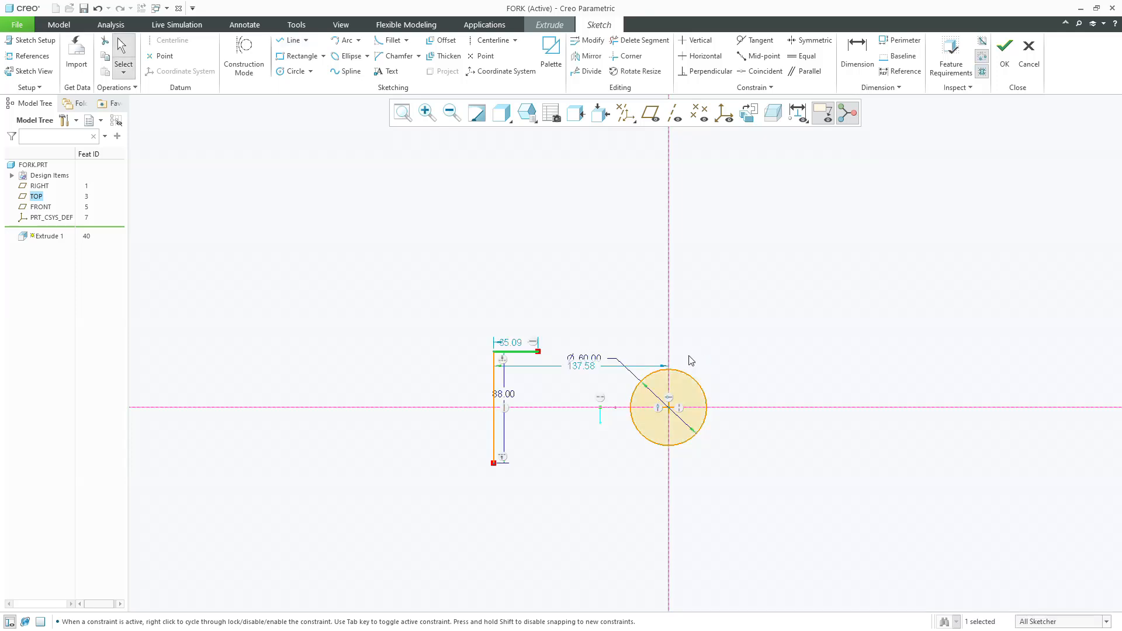
{"action": "left_click", "coordinate": [668, 349]}
Draw a sloping line from the end of the upper horizontal line, tangent to the circle's top and extending past it
{"action": "left_click", "coordinate": [290, 41]}
{"action": "left_click", "coordinate": [545, 353]}
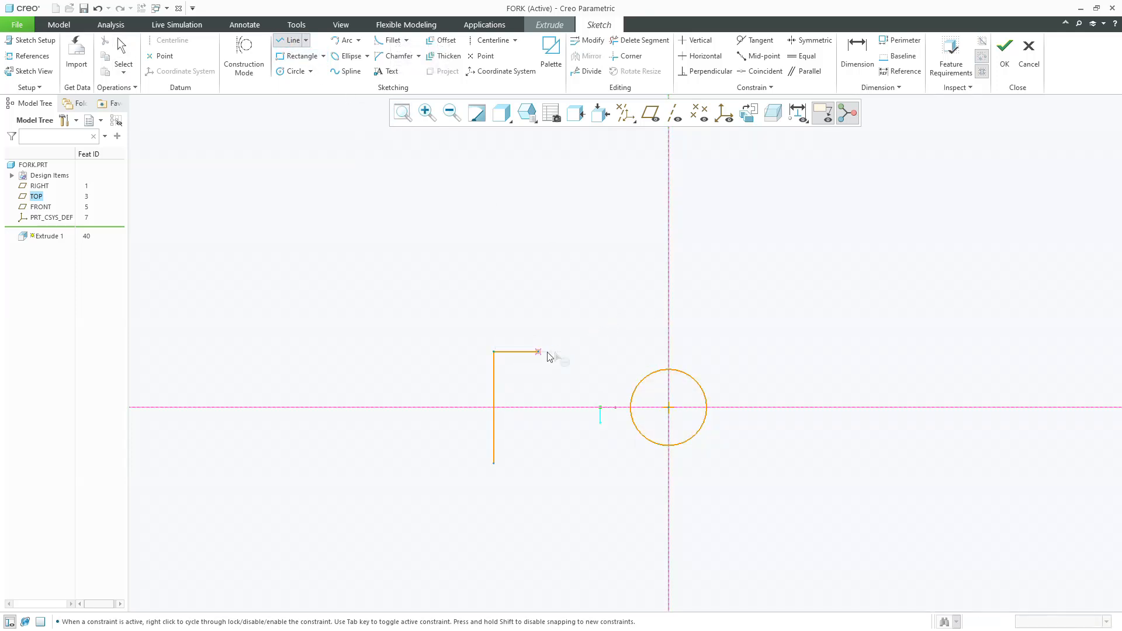
{"action": "left_click", "coordinate": [718, 376]}
{"action": "middle_click", "coordinate": [716, 380]}
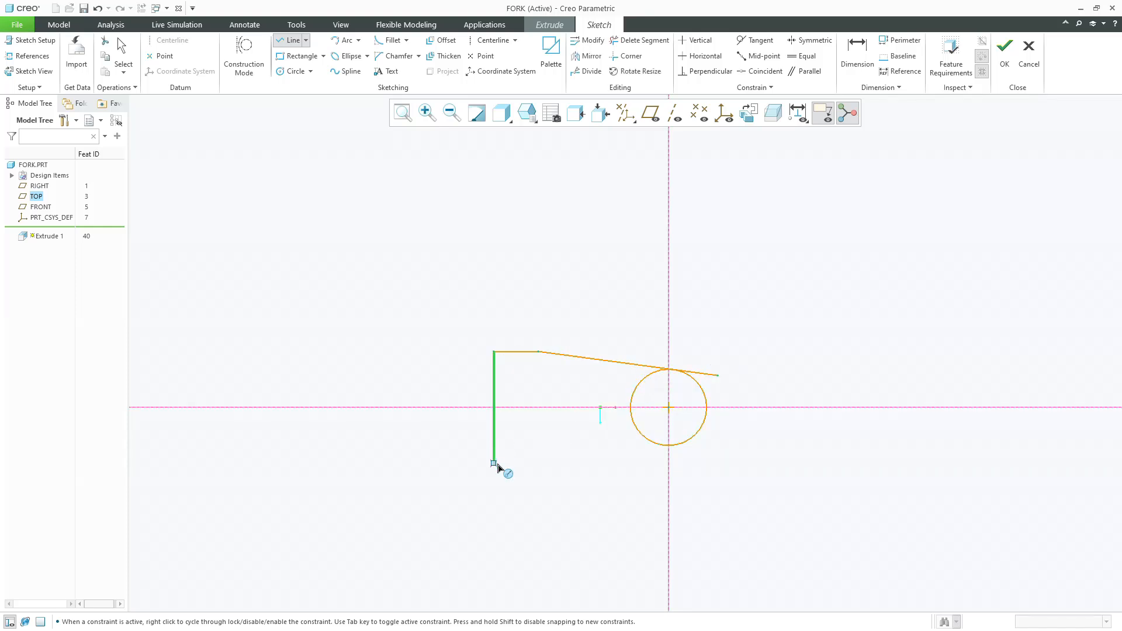
Draw a matching lower horizontal line of equal length and continue it with a sloping line tangent to the circle's bottom
{"action": "left_click", "coordinate": [494, 463]}
{"action": "left_click", "coordinate": [537, 466]}
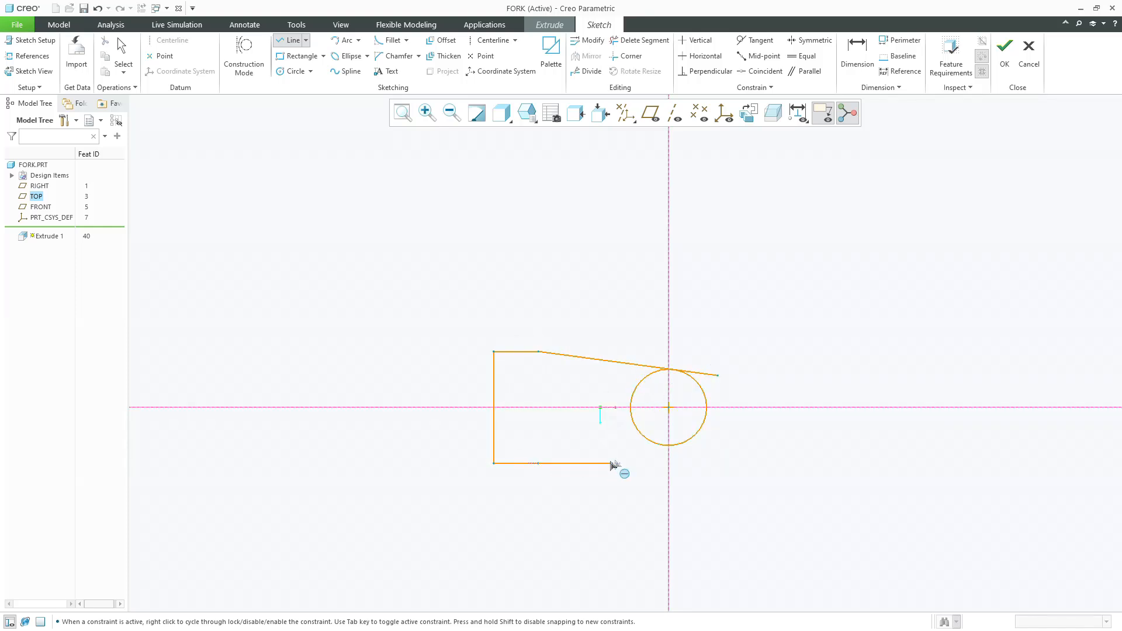
{"action": "left_click", "coordinate": [737, 437]}
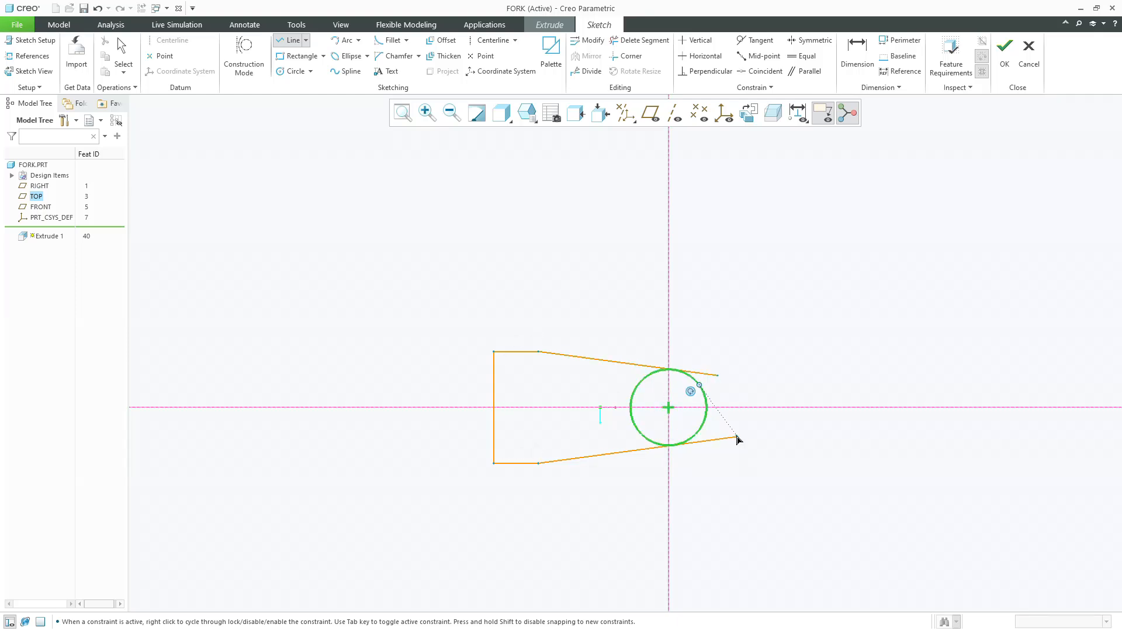
{"action": "middle_click", "coordinate": [802, 434]}
{"action": "middle_click", "coordinate": [802, 434]}
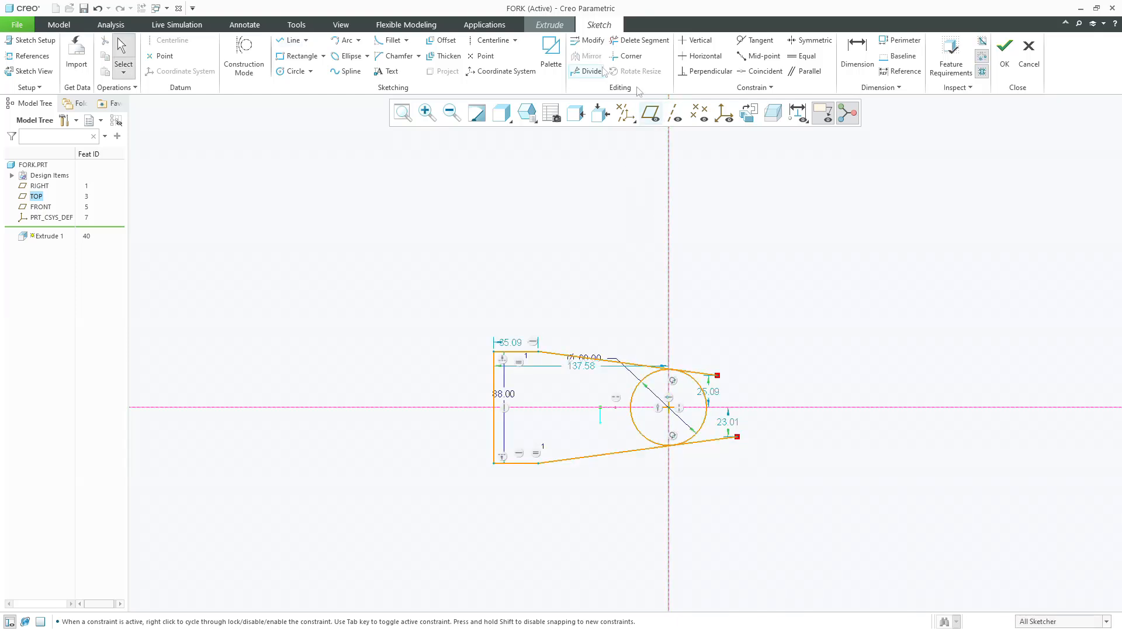
Trim the tangent lines' overhanging ends and the circle's inner arc to leave one closed, round-ended profile
{"action": "left_click", "coordinate": [641, 40]}
{"action": "mouse_move", "coordinate": [703, 341]}
{"action": "left_mouse_down"}
{"action": "mouse_move", "coordinate": [723, 388]}
{"action": "mouse_move", "coordinate": [722, 459]}
{"action": "left_mouse_up"}
{"action": "scroll", "coordinate": [665, 456], "scroll_direction": "down", "scroll_amount": 4}
{"action": "scroll", "coordinate": [672, 447], "scroll_direction": "down", "scroll_amount": 5}
{"action": "left_click_drag", "start_coordinate": [634, 311], "coordinate": [727, 322]}
{"action": "scroll", "coordinate": [625, 385], "scroll_direction": "up", "scroll_amount": 8}
{"action": "scroll", "coordinate": [615, 350], "scroll_direction": "down", "scroll_amount": 3}
{"action": "scroll", "coordinate": [667, 266], "scroll_direction": "down", "scroll_amount": 6}
{"action": "mouse_move", "coordinate": [638, 375]}
{"action": "left_mouse_down"}
{"action": "mouse_move", "coordinate": [556, 360]}
{"action": "mouse_move", "coordinate": [611, 360]}
{"action": "left_mouse_up"}
{"action": "middle_click", "coordinate": [610, 361]}
{"action": "scroll", "coordinate": [693, 278], "scroll_direction": "up", "scroll_amount": 9}
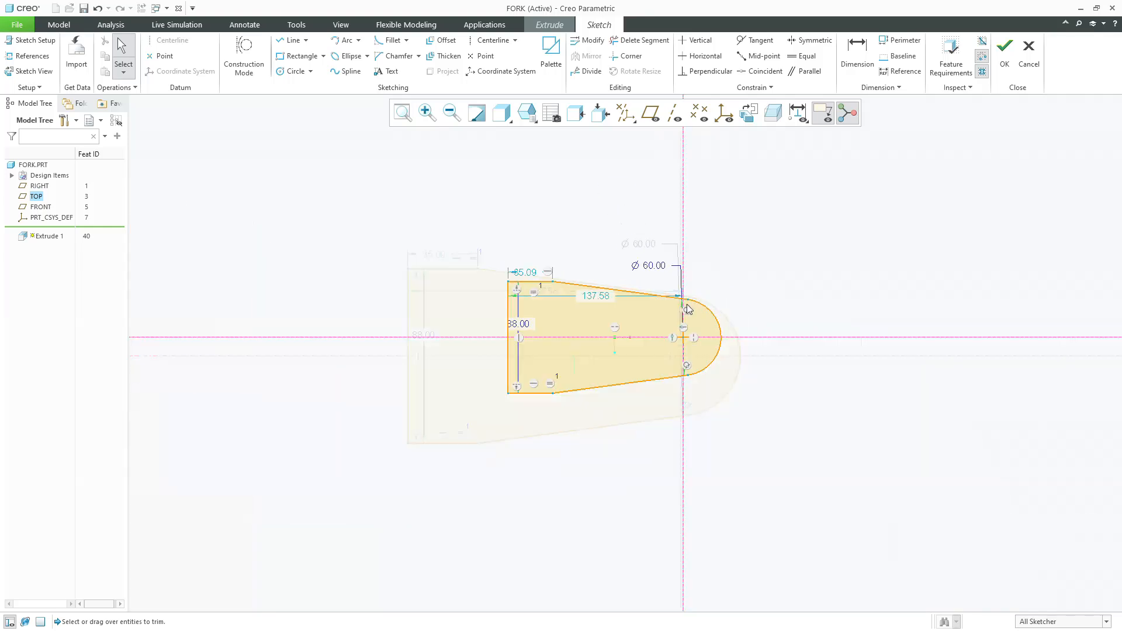
Set the length of the upper horizontal edge of the fork profile to 30
{"action": "double_click", "coordinate": [524, 273]}
{"action": "type", "text": "30"}
{"action": "key", "text": "Return"}
{"action": "left_click", "coordinate": [576, 242]}
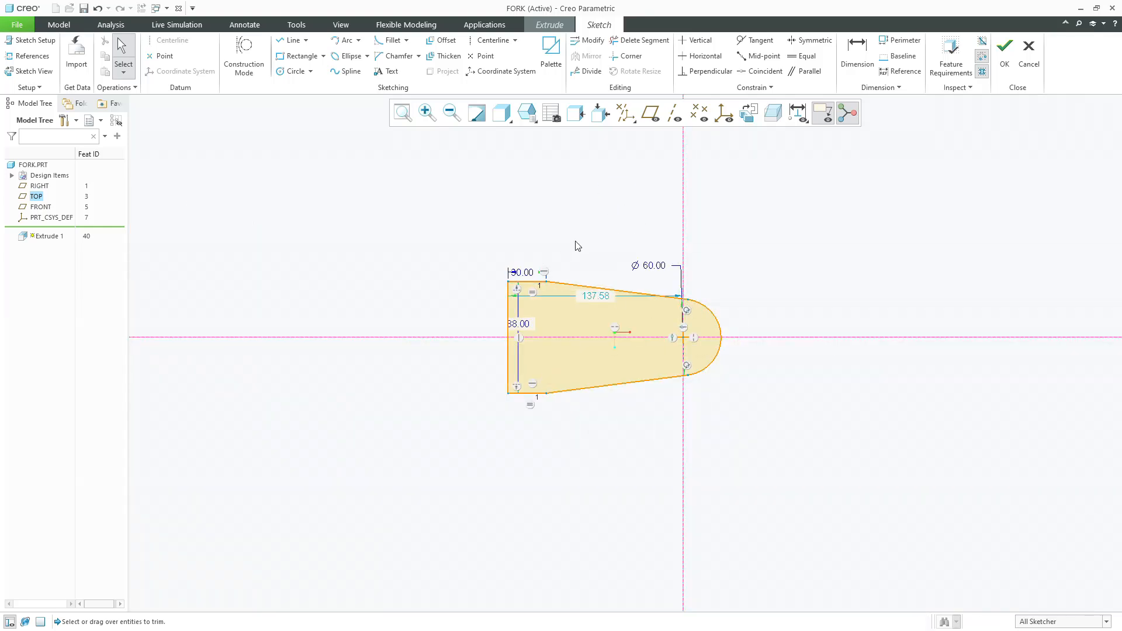
Set the distance from the profile's left vertical edge to the arc centre to 100
{"action": "key", "text": "alt+Tab"}
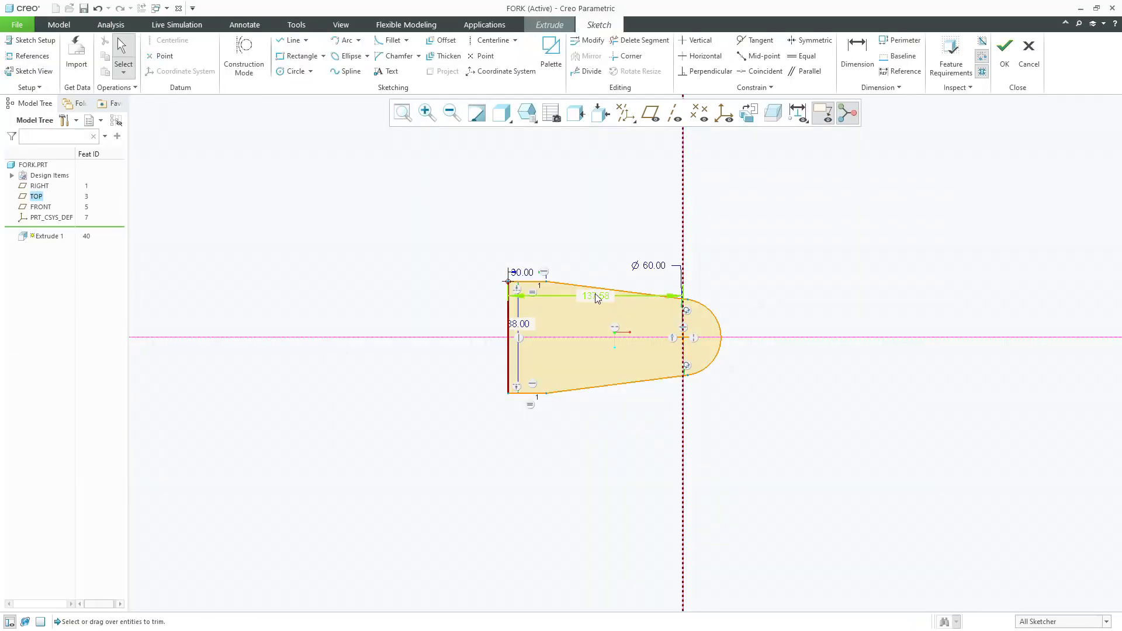
{"action": "double_click", "coordinate": [595, 294]}
{"action": "type", "text": "1"}
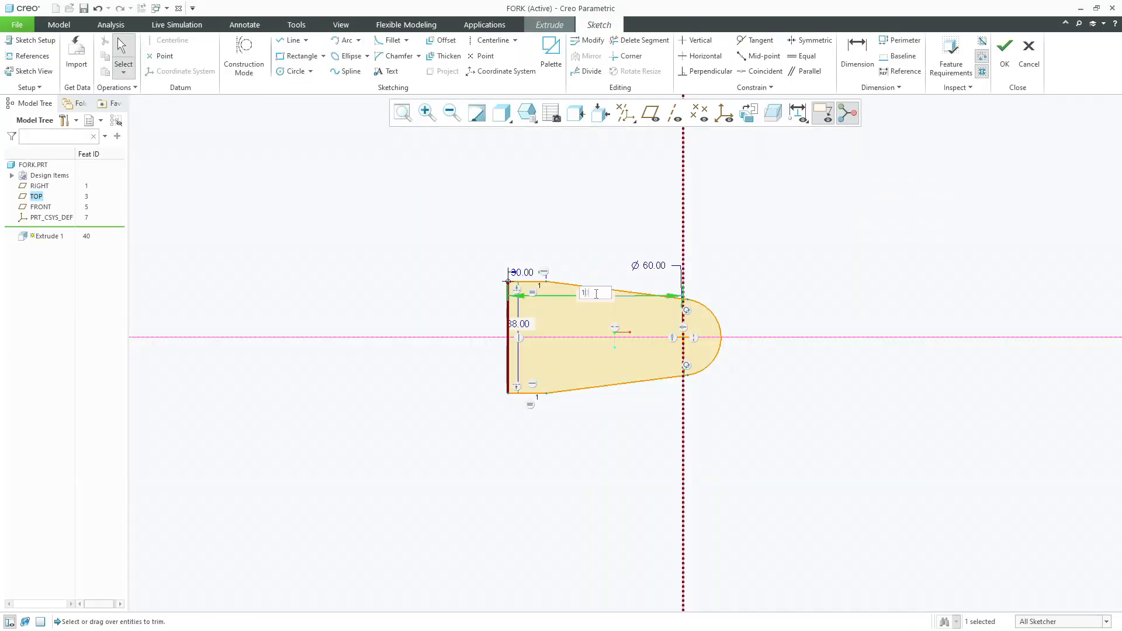
{"action": "type", "text": "00"}
{"action": "key", "text": "Return"}
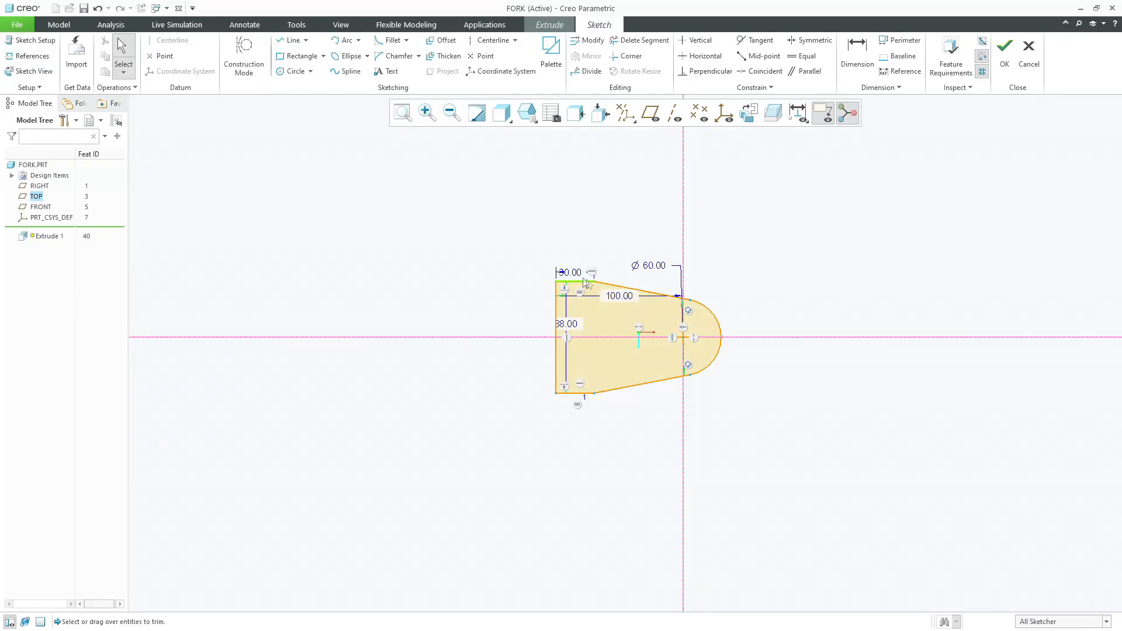
Set the distance from the profile's flat vertical end to the arc centre to 130-50
{"action": "left_click_drag", "start_coordinate": [619, 299], "coordinate": [612, 233]}
{"action": "double_click", "coordinate": [611, 231]}
{"action": "type", "text": "130-50"}
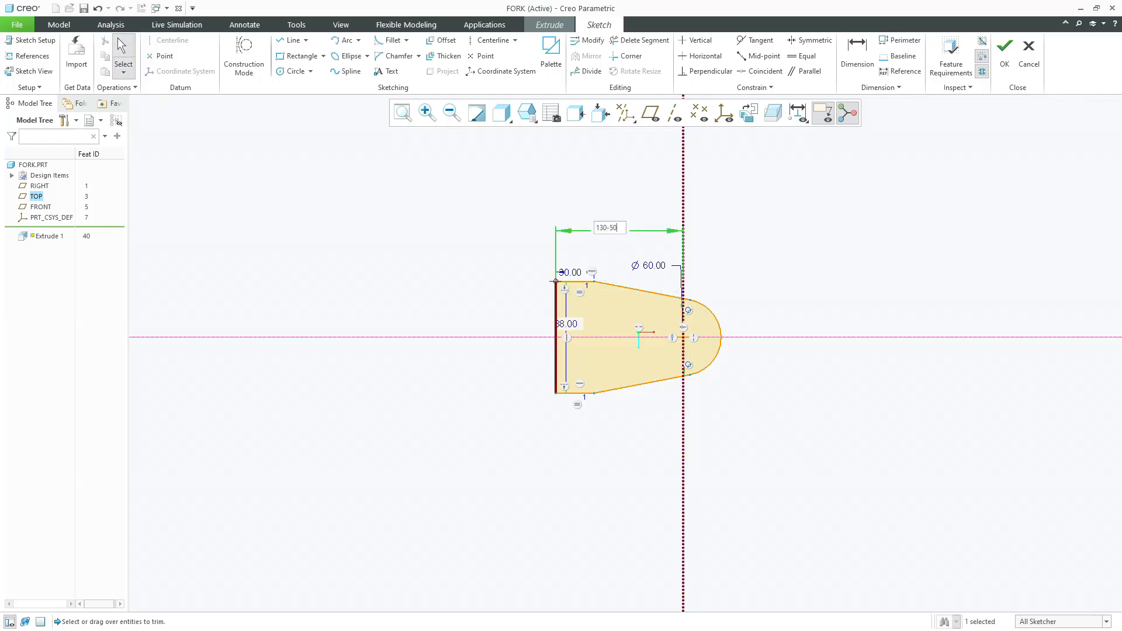
{"action": "key", "text": "Return"}
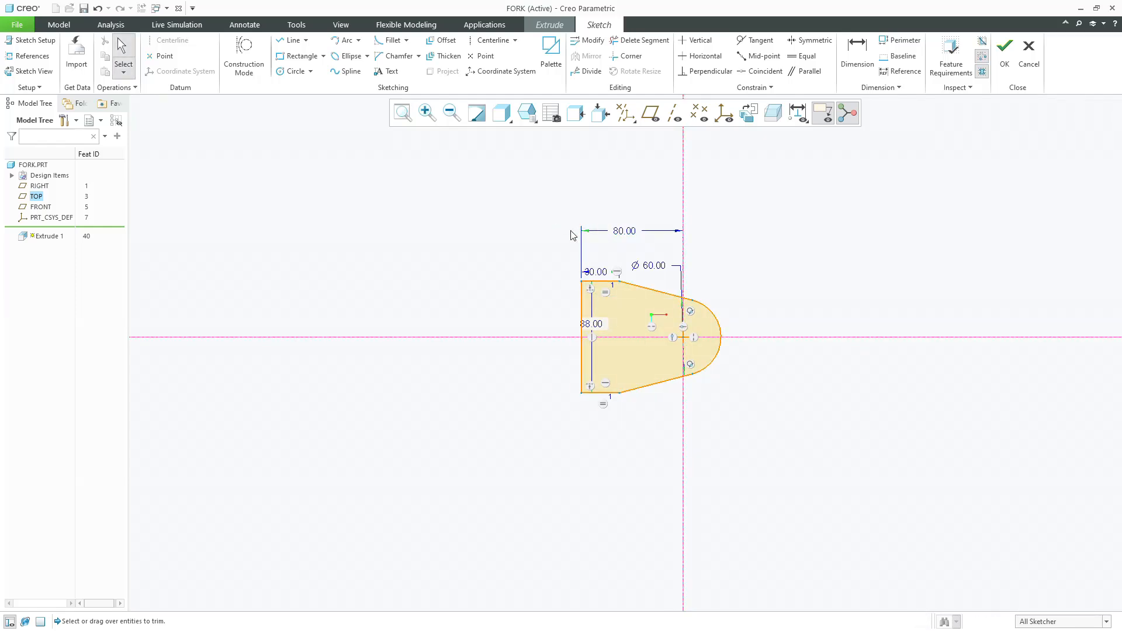
Move the 30 length, 60 diameter and 88 height dimensions clear of the profile and finish the sketch
{"action": "left_click_drag", "start_coordinate": [594, 268], "coordinate": [513, 234]}
{"action": "left_click_drag", "start_coordinate": [647, 269], "coordinate": [738, 262]}
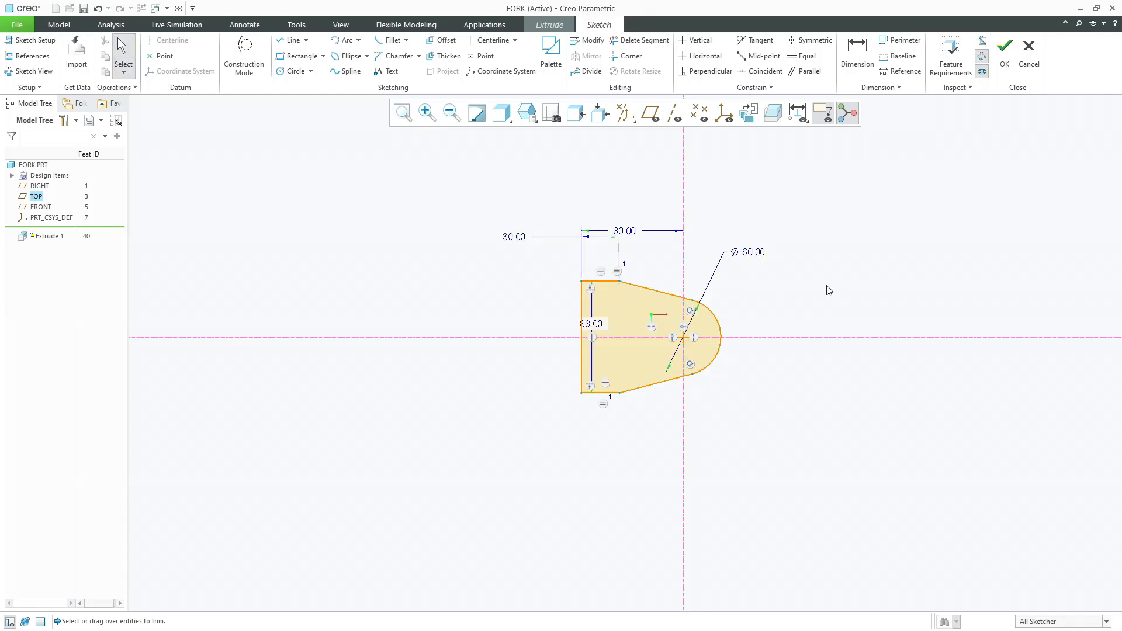
{"action": "left_click_drag", "start_coordinate": [596, 325], "coordinate": [550, 311]}
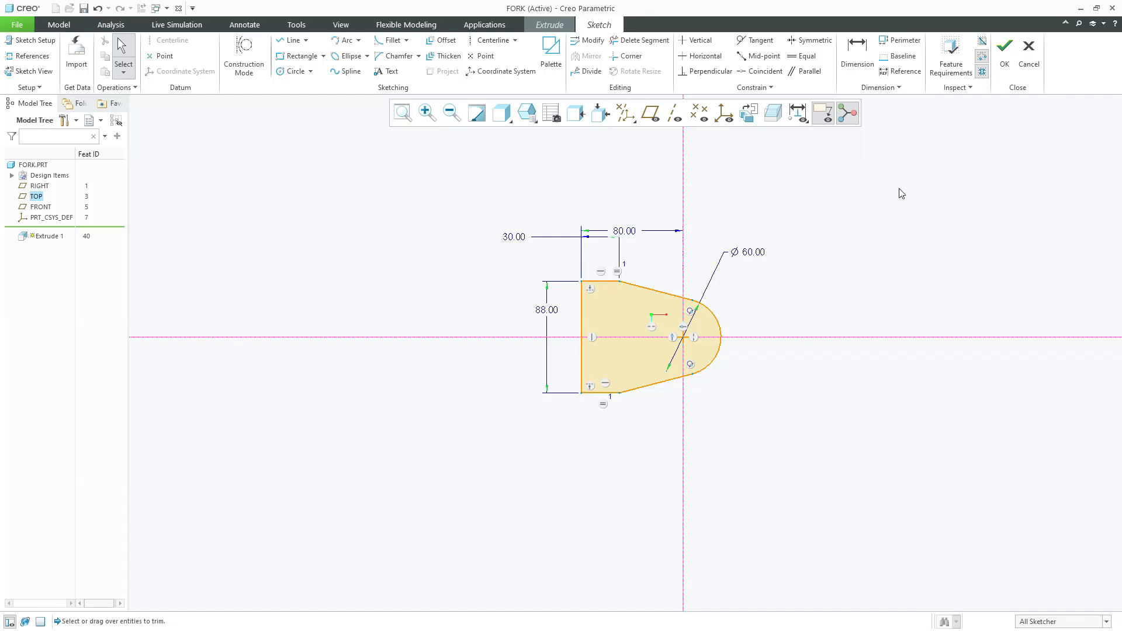
{"action": "left_click", "coordinate": [1005, 54]}
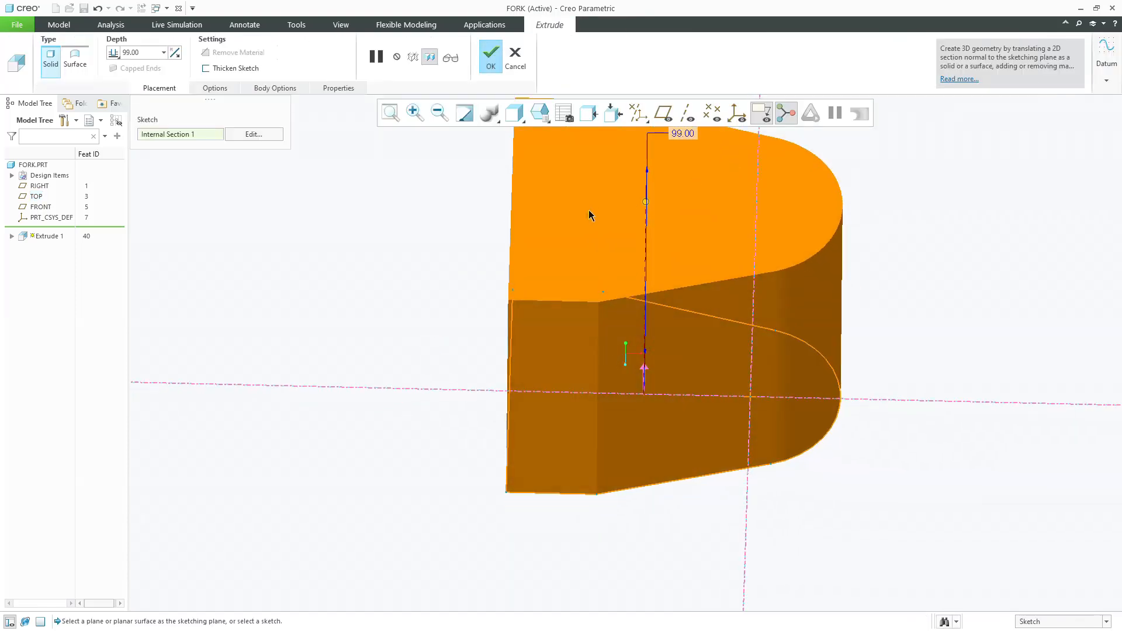
Make the extrusion symmetric about the sketch plane and complete the feature
{"action": "left_click", "coordinate": [114, 58]}
{"action": "left_click", "coordinate": [135, 77]}
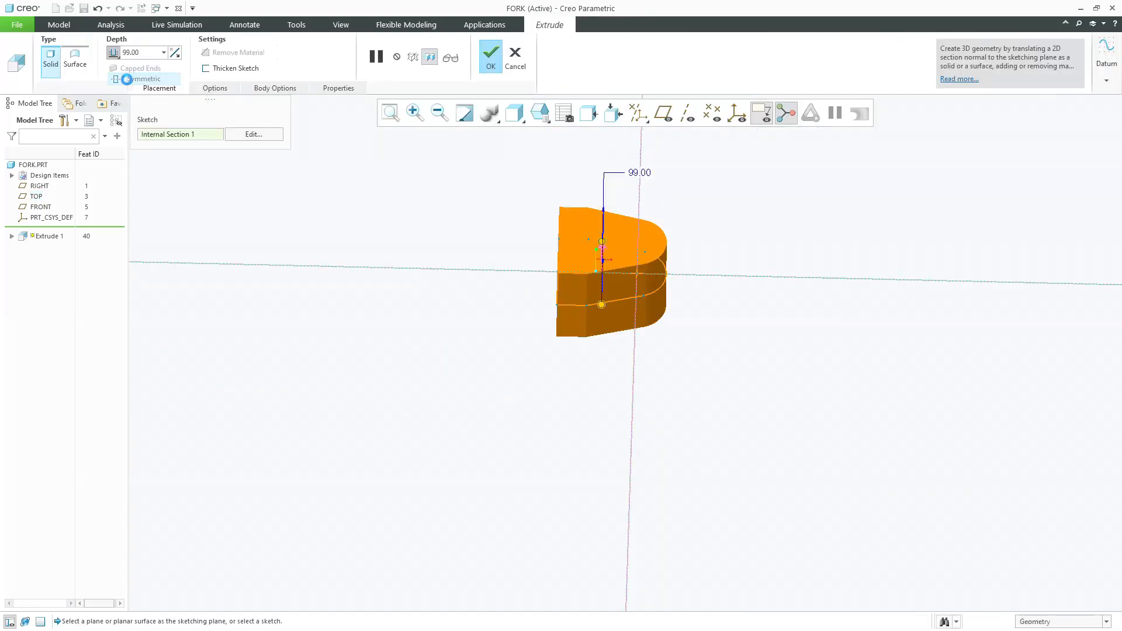
{"action": "middle_click_drag", "start_coordinate": [391, 217], "coordinate": [399, 187]}
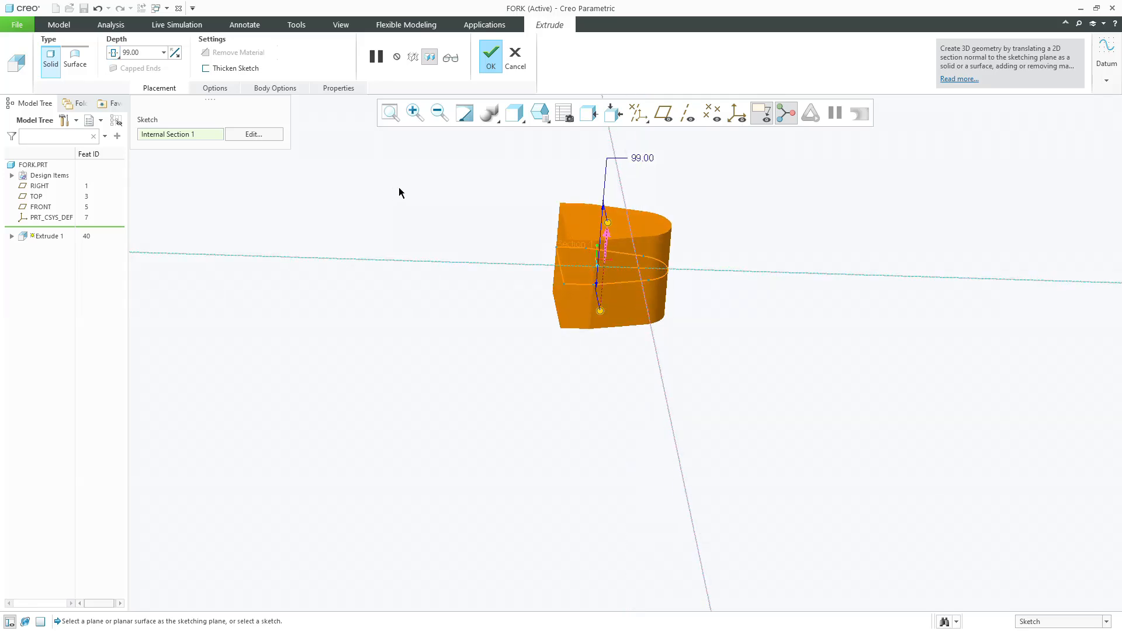
{"action": "middle_click", "coordinate": [398, 188]}
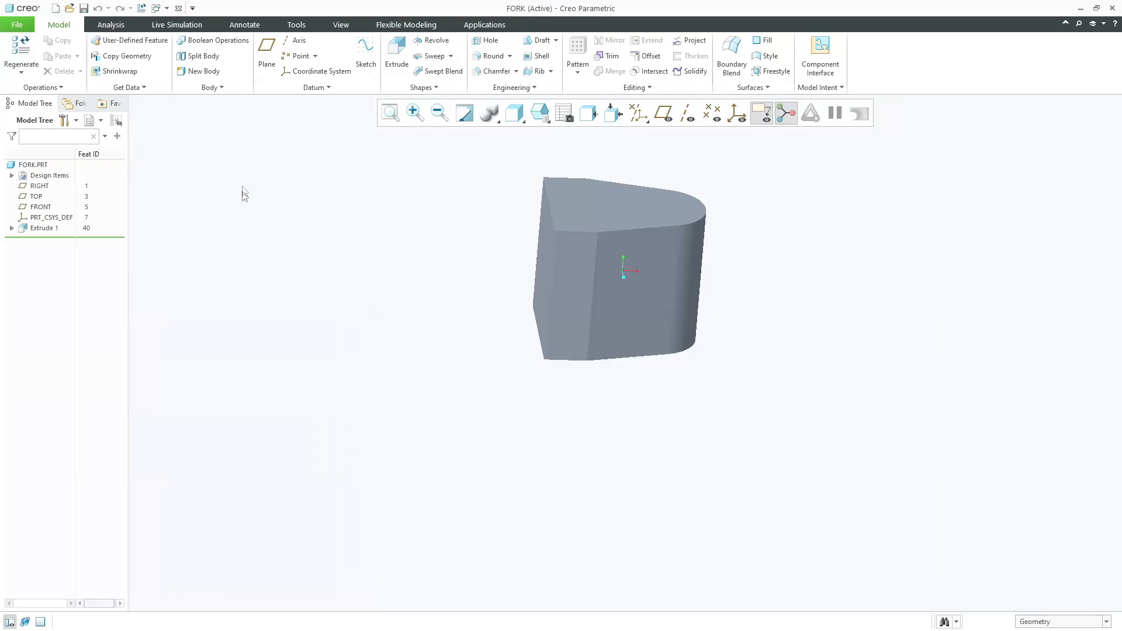
Redefine the first extrusion with a depth of 28+106+28
{"action": "left_click", "coordinate": [51, 228]}
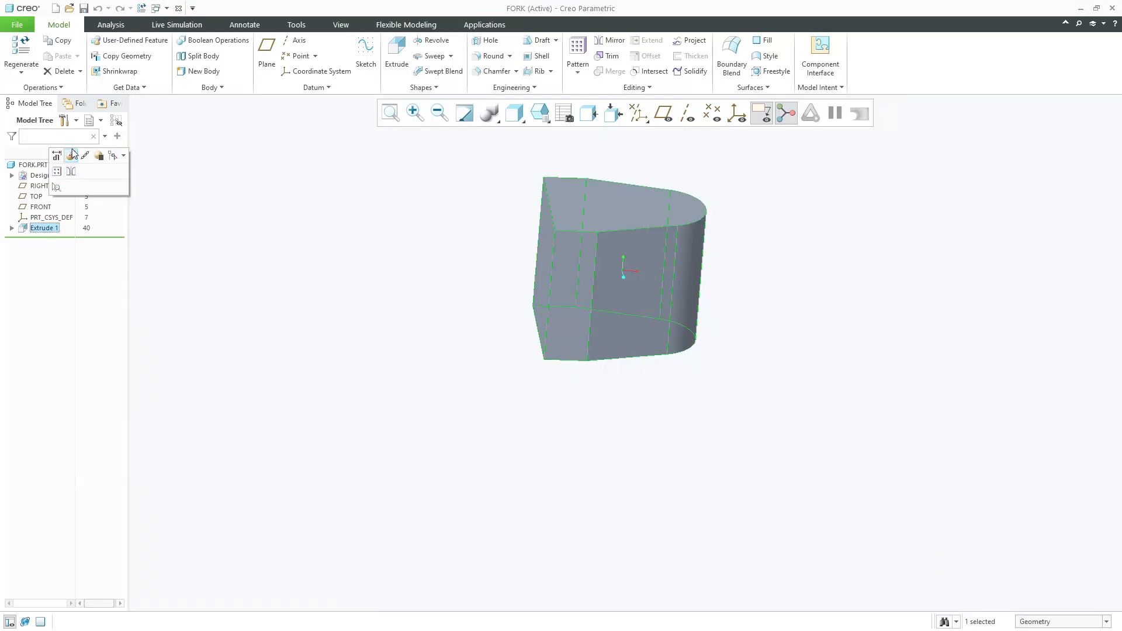
{"action": "left_click", "coordinate": [73, 154]}
{"action": "double_click", "coordinate": [136, 52]}
{"action": "type", "text": "28+106+28"}
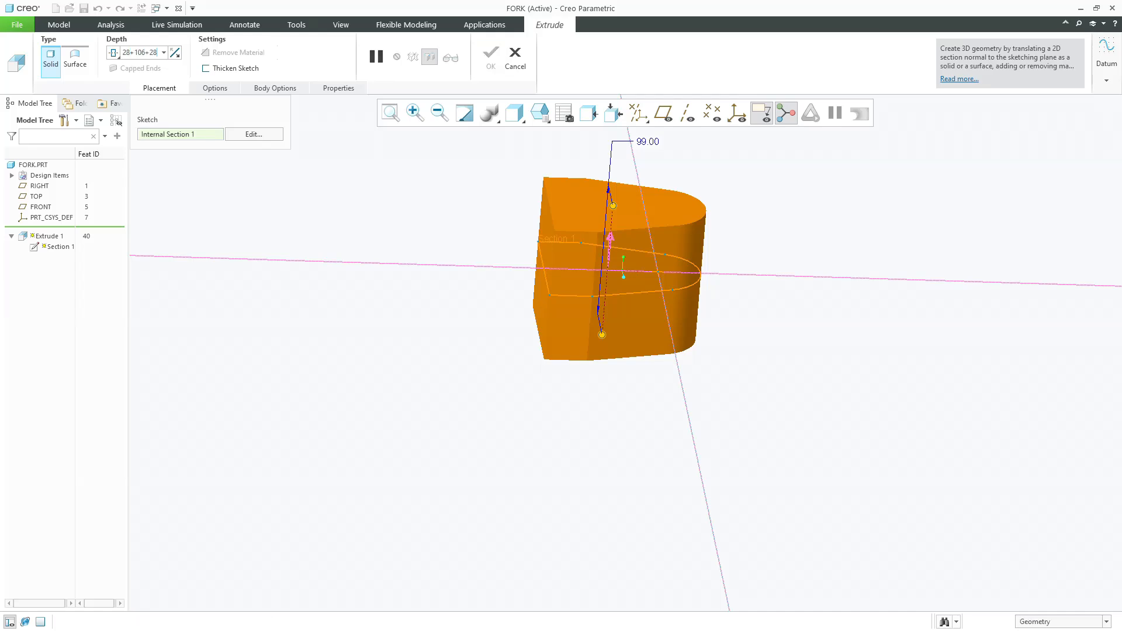
{"action": "key", "text": "Return"}
{"action": "middle_click", "coordinate": [305, 191]}
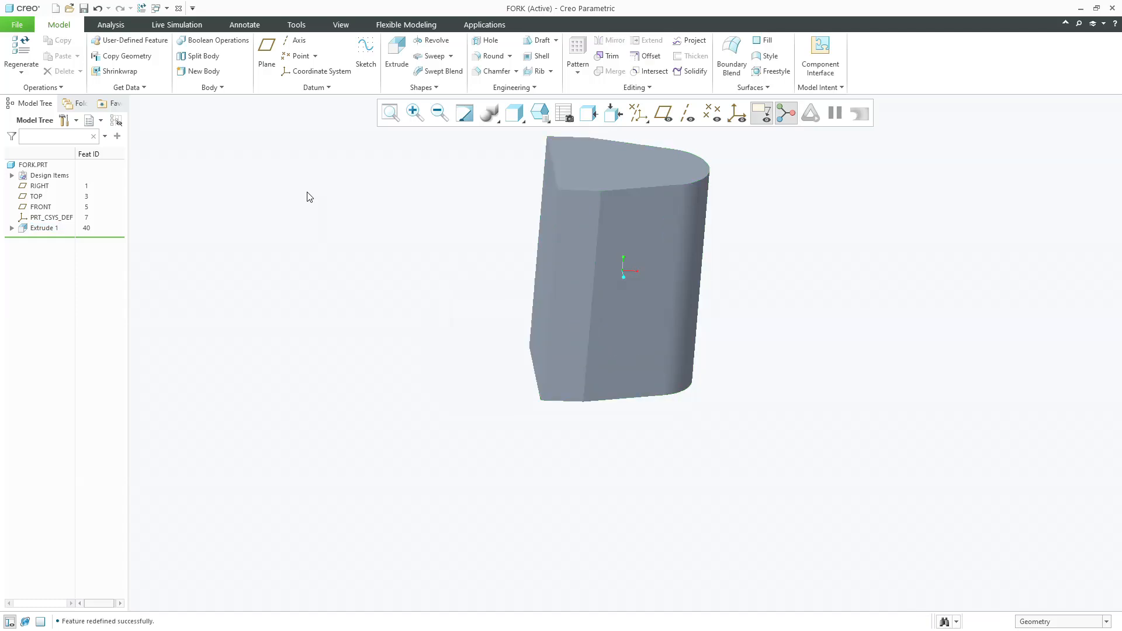
Display the model shaded with edges and show the datum planes
{"action": "left_click", "coordinate": [339, 234]}
{"action": "scroll", "coordinate": [372, 275], "scroll_direction": "up", "scroll_amount": 4}
{"action": "left_click", "coordinate": [514, 113]}
{"action": "left_click", "coordinate": [527, 157]}
{"action": "left_click", "coordinate": [663, 113]}
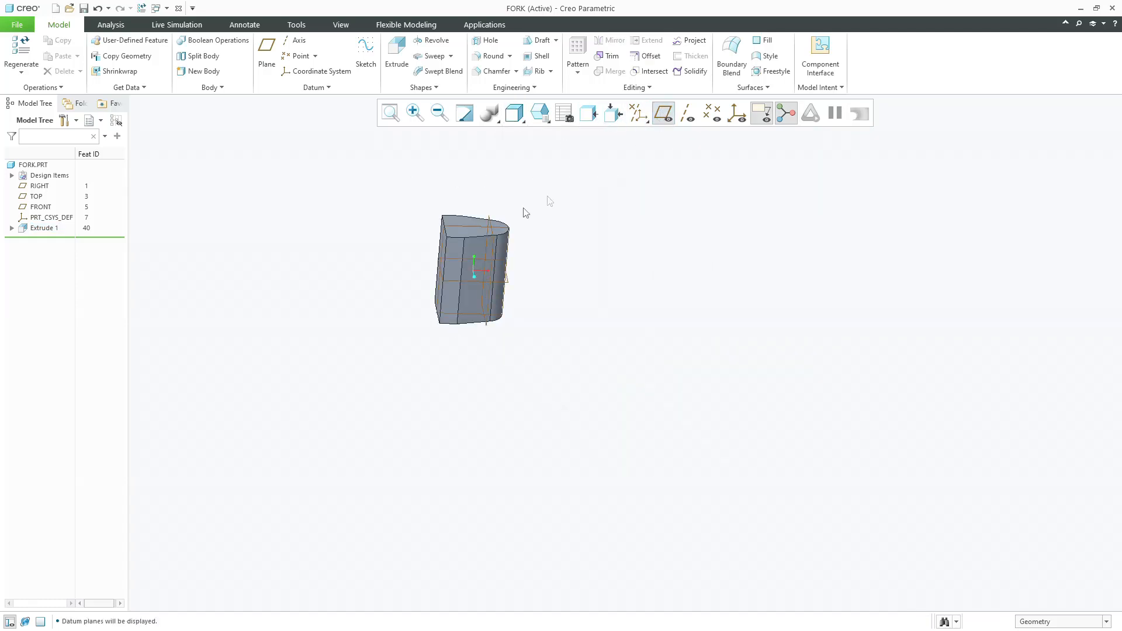
Start an extrude sketch on the FRONT datum plane and check the fork's slot dimensions in the reference drawing
{"action": "left_click", "coordinate": [467, 224]}
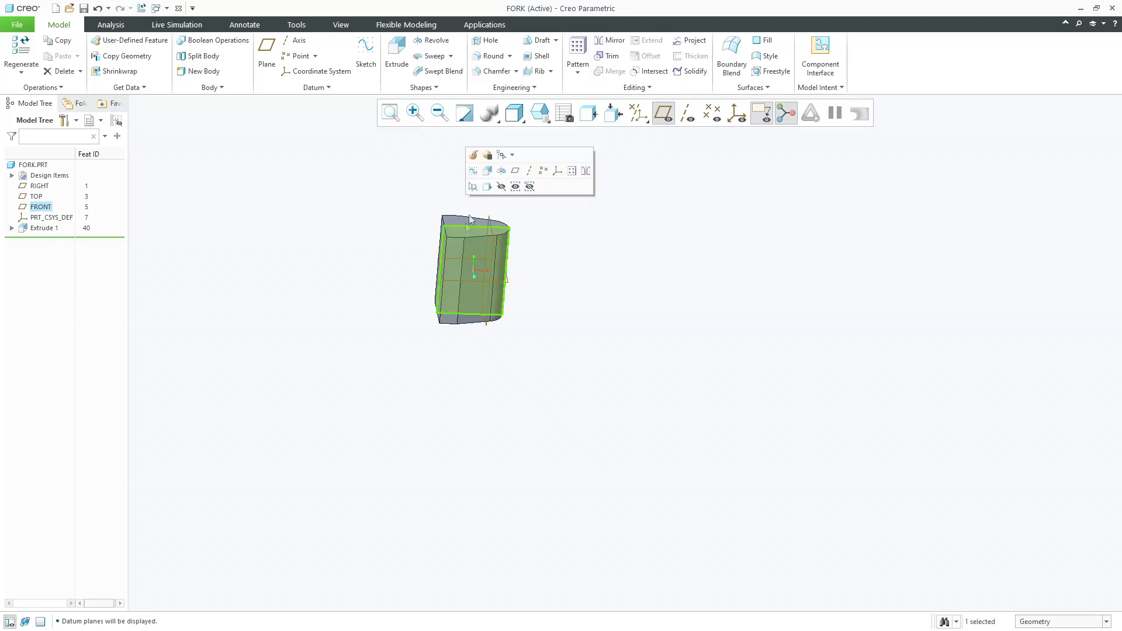
{"action": "left_click", "coordinate": [485, 171]}
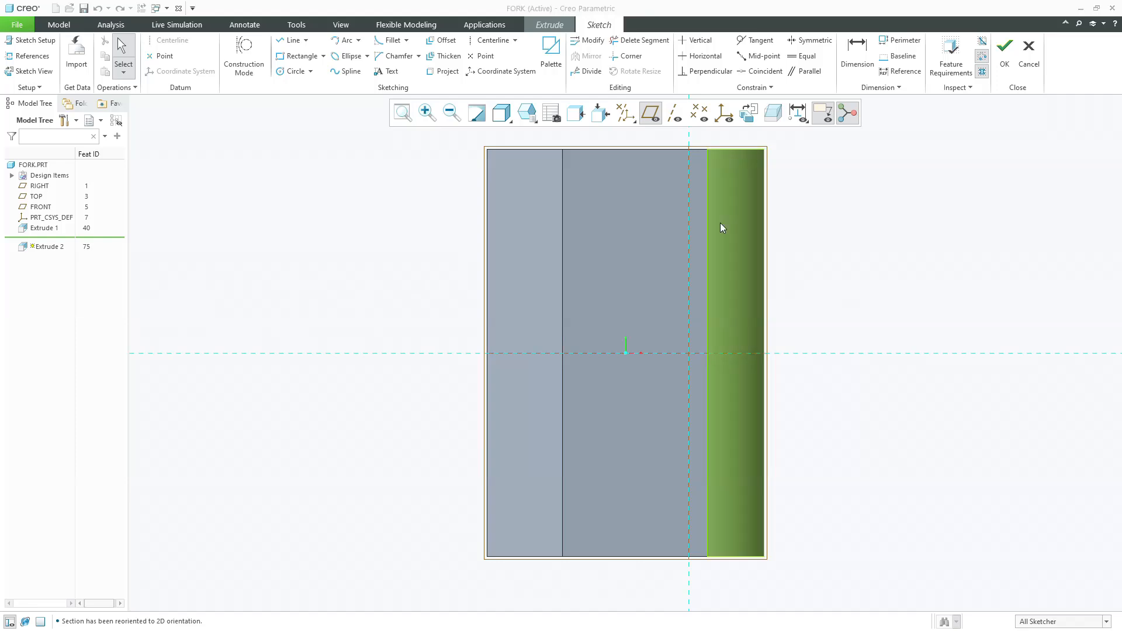
{"action": "key", "text": "alt+Tab"}
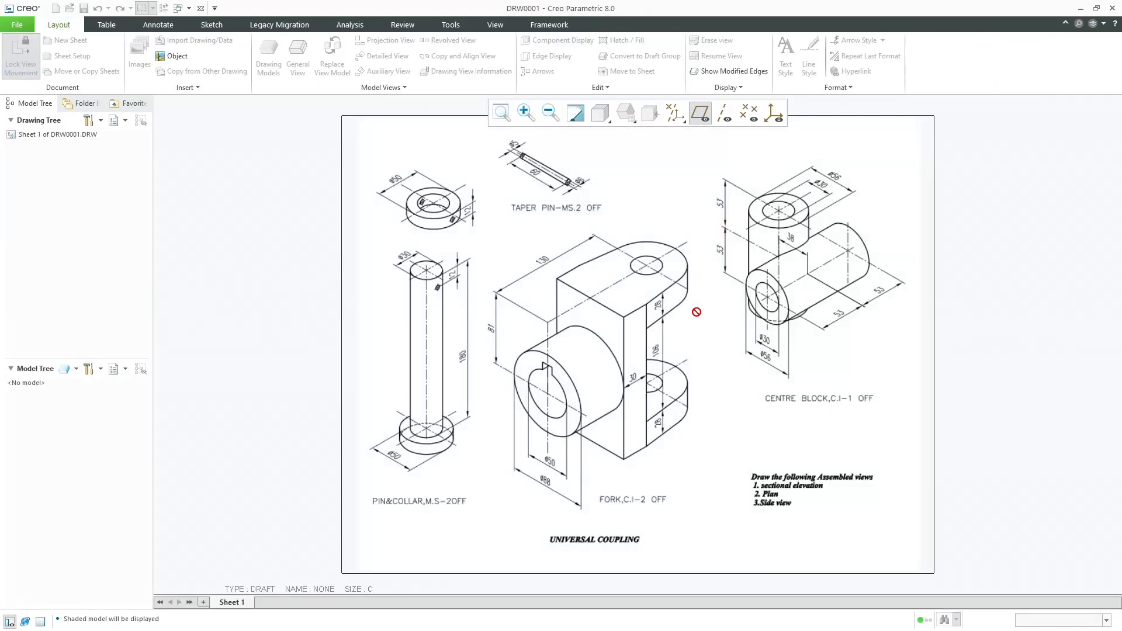
{"action": "key", "text": "alt+Tab"}
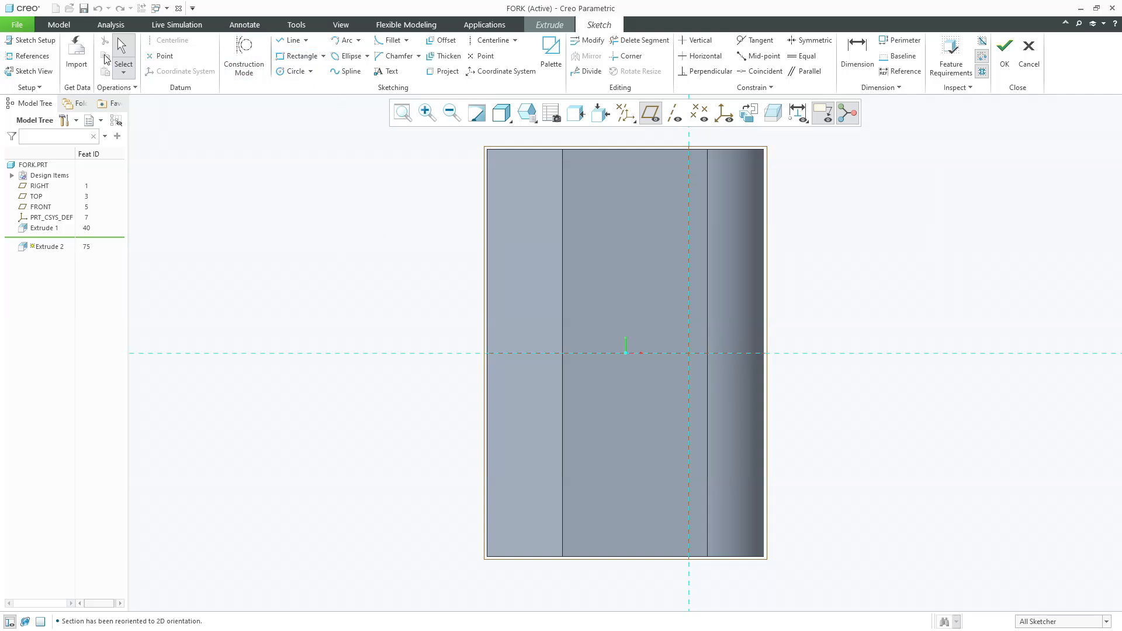
Add the vertical edge where the taper begins as a sketch reference and remove the RIGHT plane reference
{"action": "left_click", "coordinate": [29, 56]}
{"action": "left_click", "coordinate": [565, 293]}
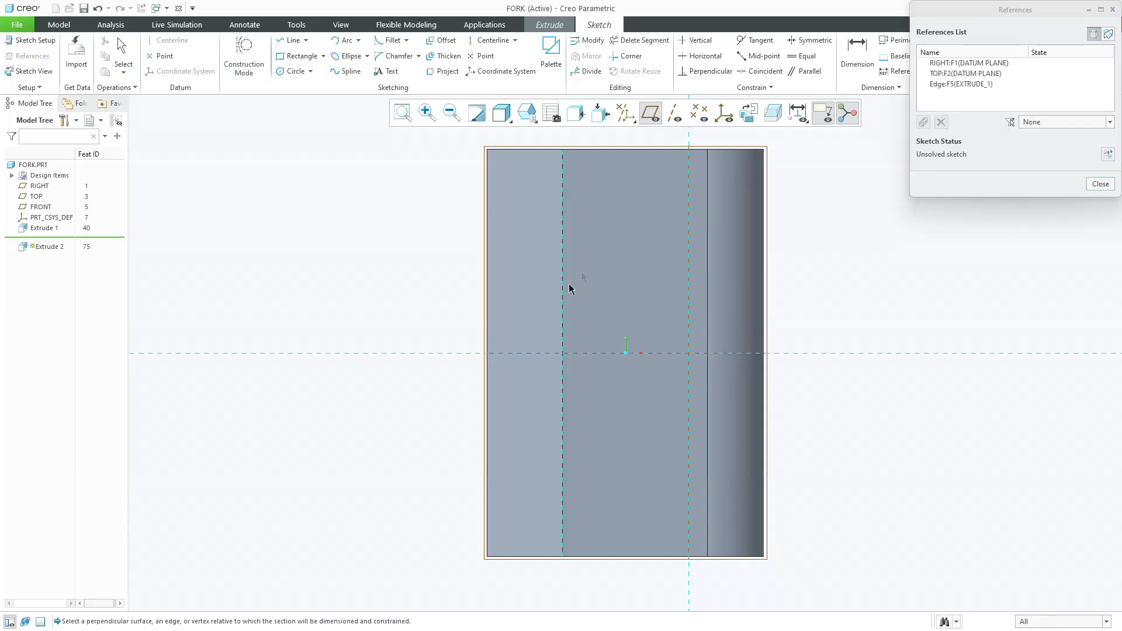
{"action": "left_click", "coordinate": [973, 73]}
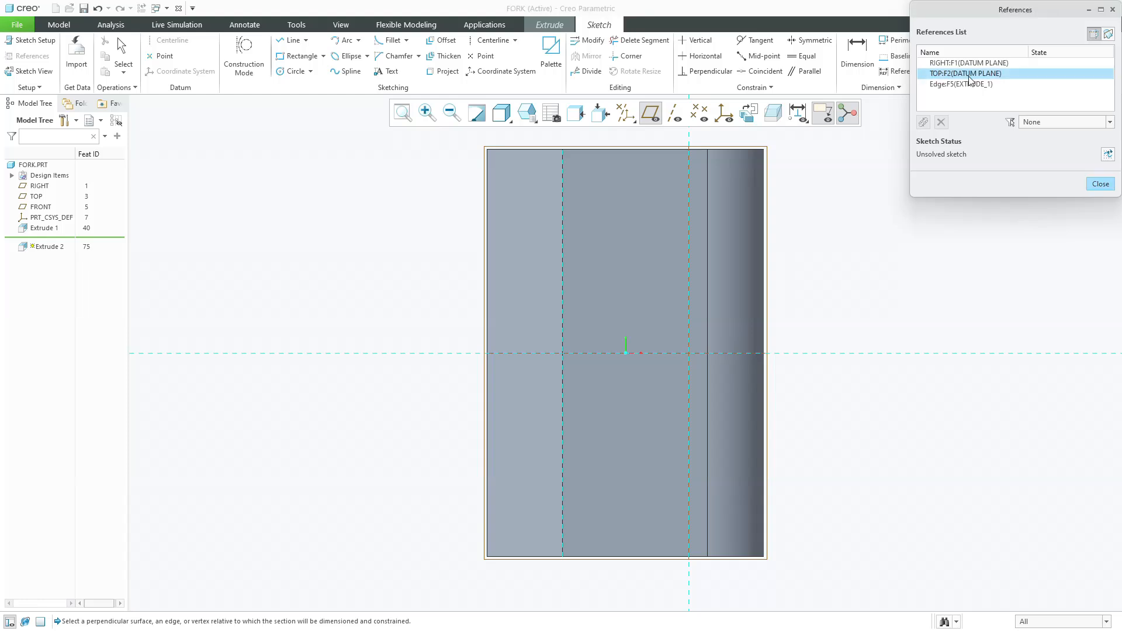
{"action": "left_click", "coordinate": [970, 62]}
{"action": "left_click", "coordinate": [940, 123]}
{"action": "left_click", "coordinate": [1101, 183]}
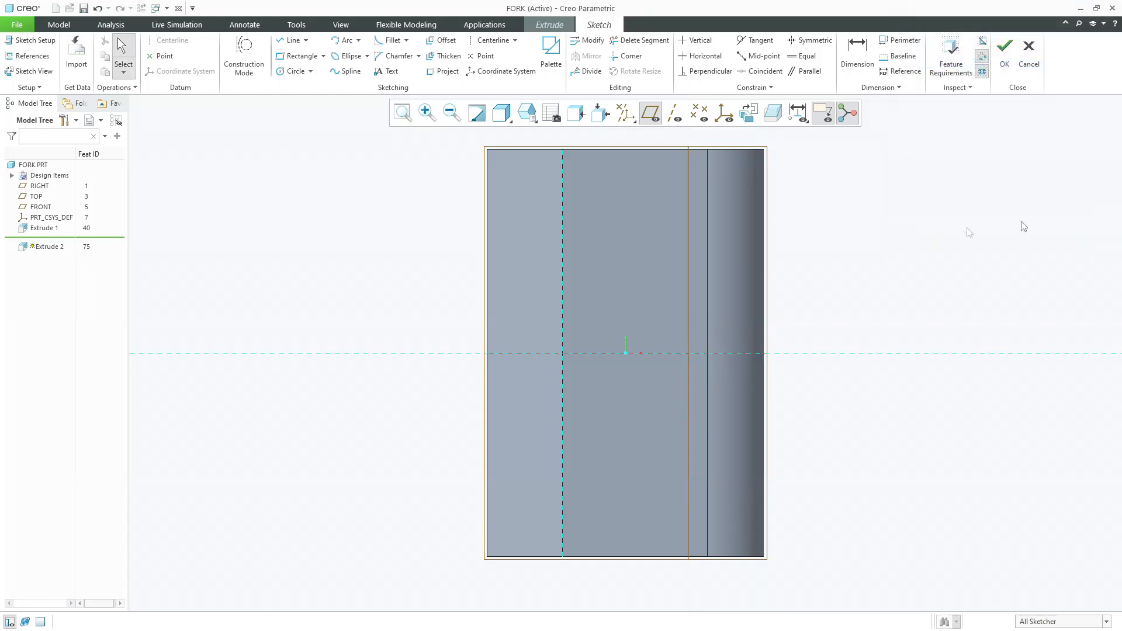
Draw a vertical centerline along the referenced edge and a horizontal centerline along the TOP plane
{"action": "left_click", "coordinate": [491, 41]}
{"action": "left_click", "coordinate": [564, 184]}
{"action": "left_click", "coordinate": [563, 273]}
{"action": "left_click", "coordinate": [623, 356]}
{"action": "left_click", "coordinate": [685, 355]}
{"action": "middle_click", "coordinate": [673, 300]}
{"action": "left_click", "coordinate": [671, 295]}
Sketch a rectangle about 97 by 120, symmetric about the horizontal centerline, from the vertical centerline past the rounded end
{"action": "left_click", "coordinate": [298, 58]}
{"action": "left_click", "coordinate": [563, 202]}
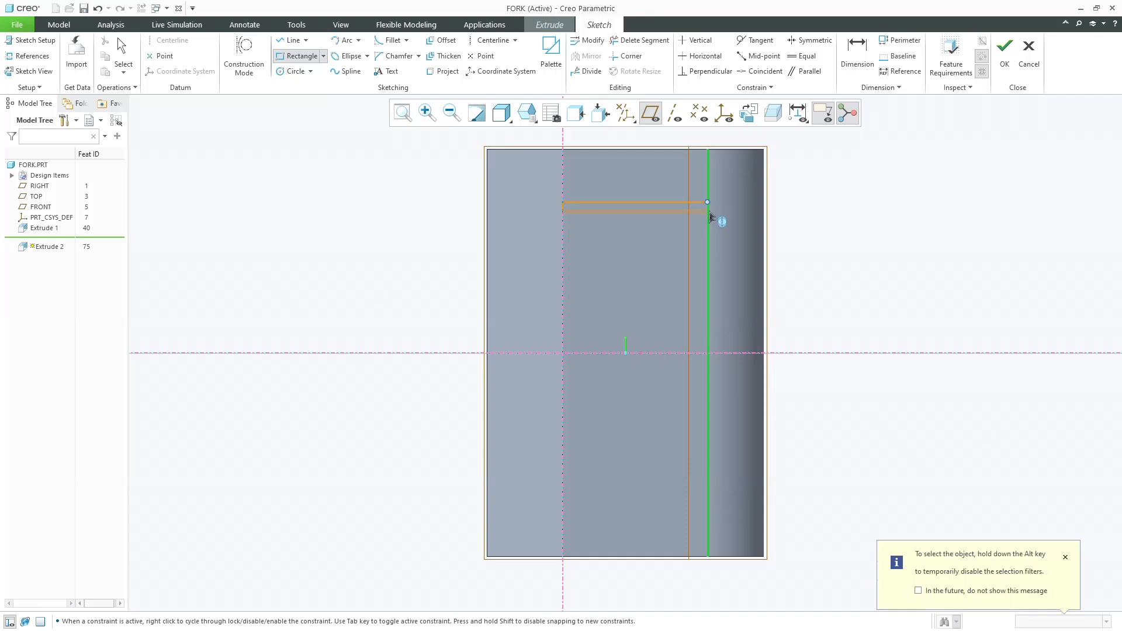
{"action": "left_click", "coordinate": [808, 504]}
{"action": "middle_click", "coordinate": [847, 451]}
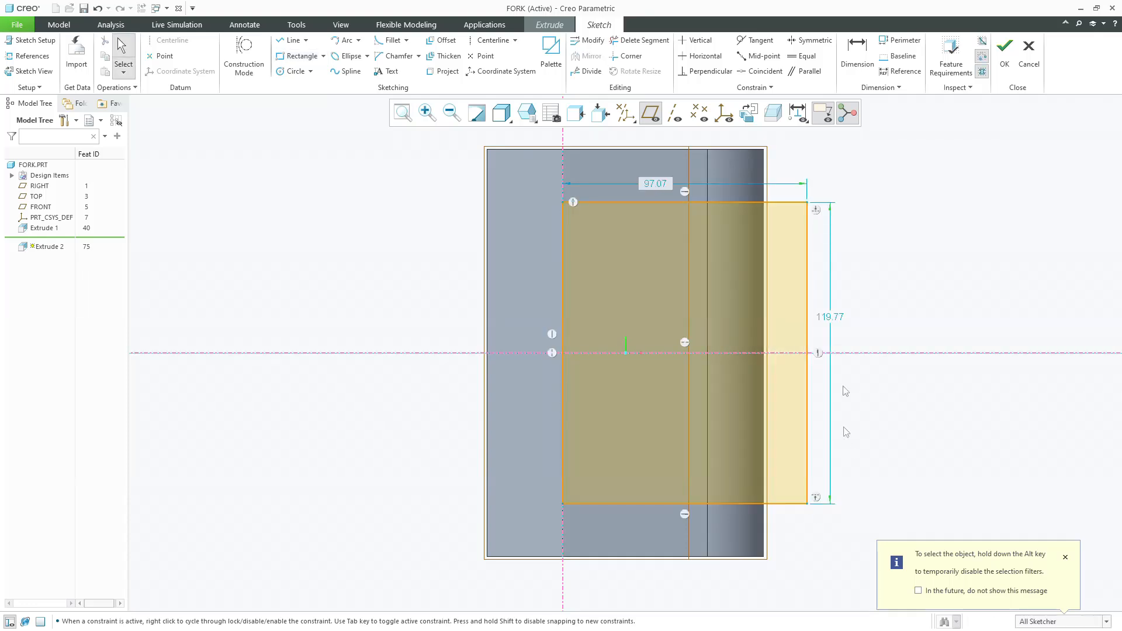
Set the rectangle's height to 106
{"action": "left_click", "coordinate": [858, 52]}
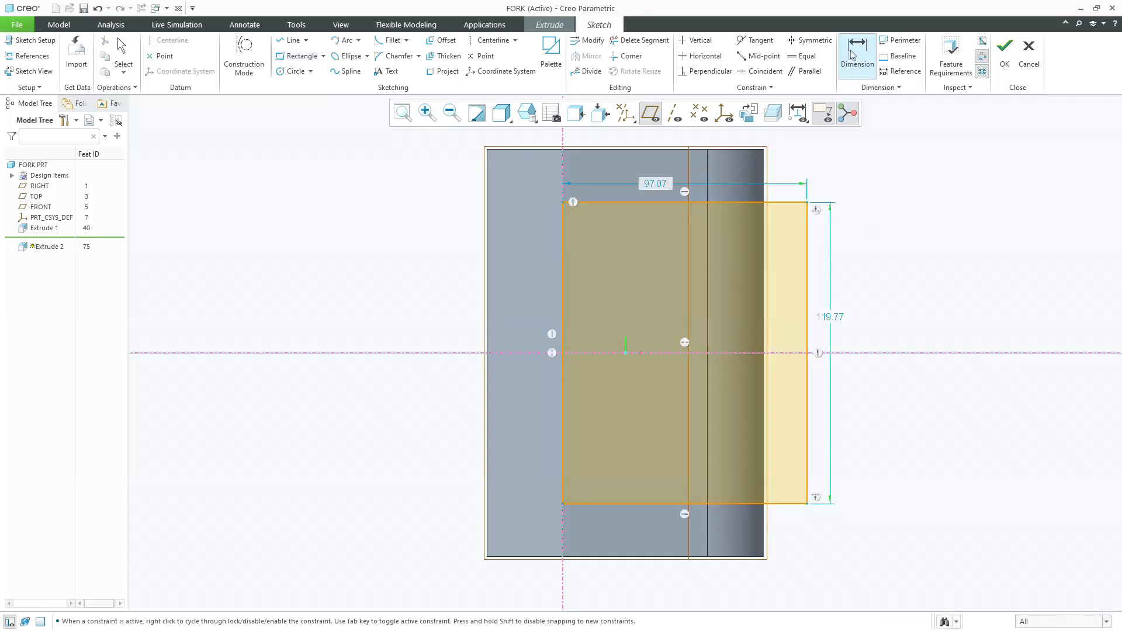
{"action": "middle_click", "coordinate": [873, 247]}
{"action": "double_click", "coordinate": [830, 316]}
{"action": "type", "text": "106"}
{"action": "key", "text": "Return"}
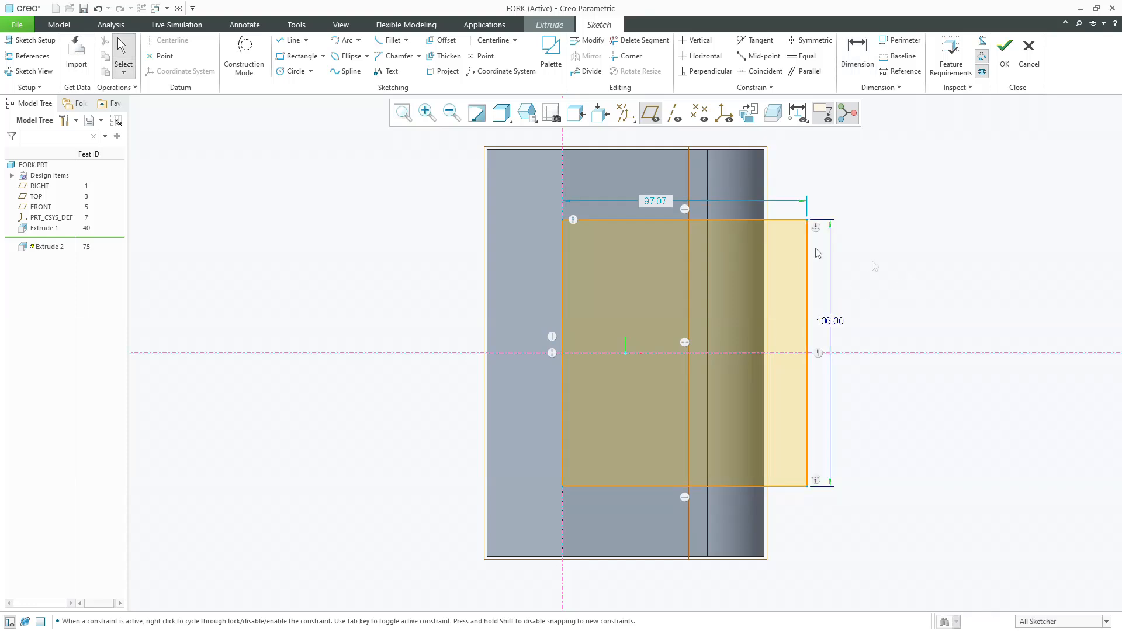
{"action": "double_click", "coordinate": [664, 201]}
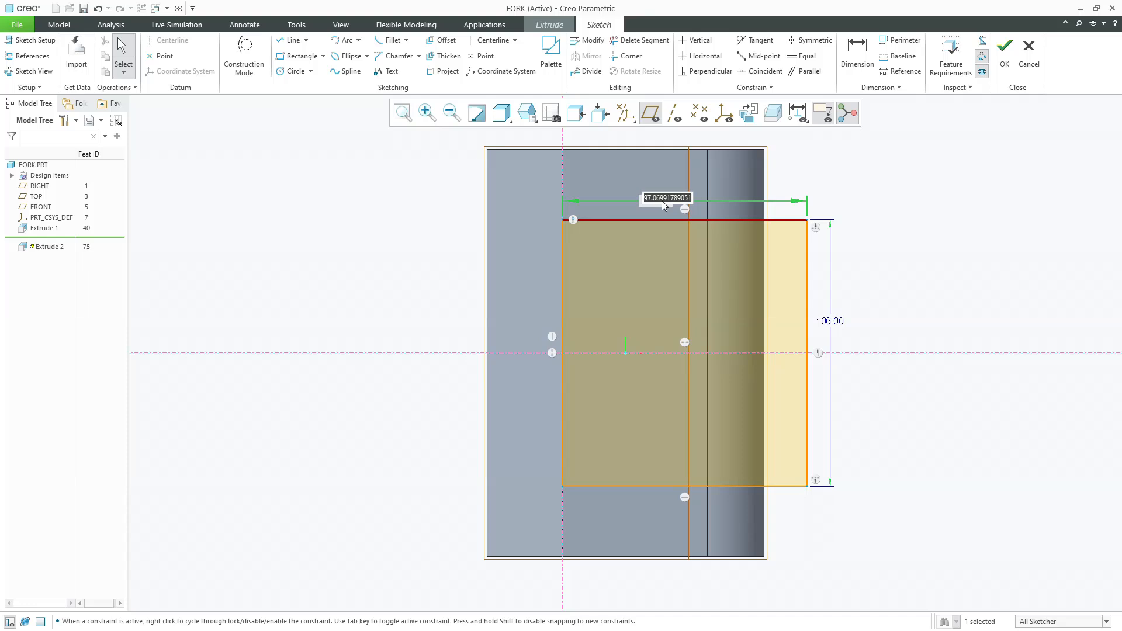
{"action": "left_click", "coordinate": [786, 178]}
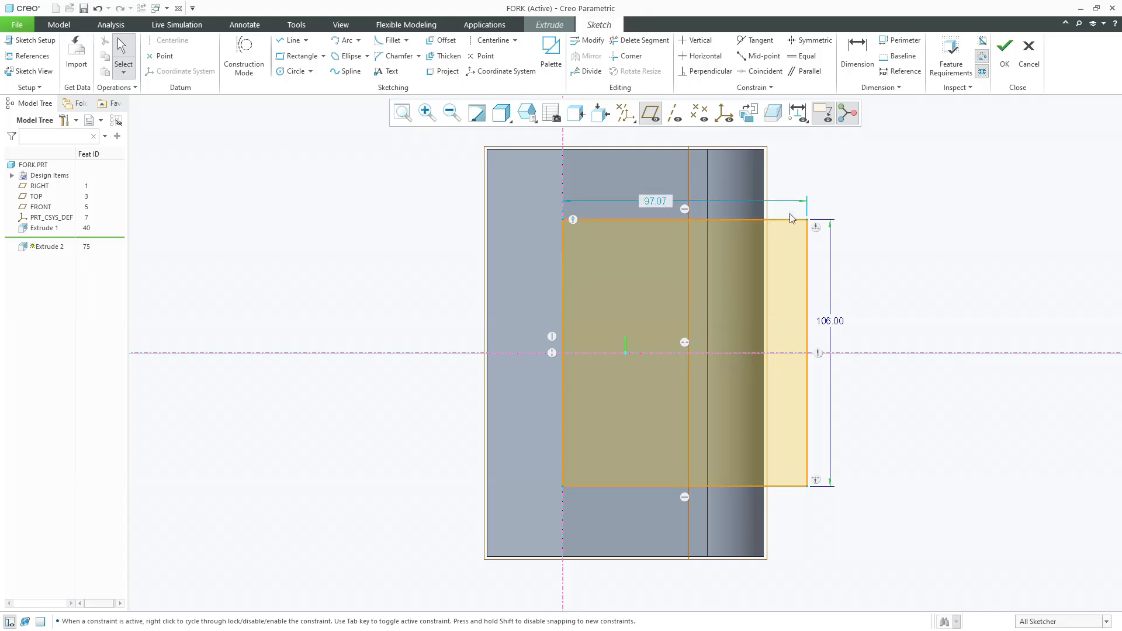
{"action": "mouse_move", "coordinate": [808, 219]}
{"action": "left_mouse_down"}
{"action": "mouse_move", "coordinate": [753, 224]}
{"action": "mouse_move", "coordinate": [806, 224]}
{"action": "left_mouse_up"}
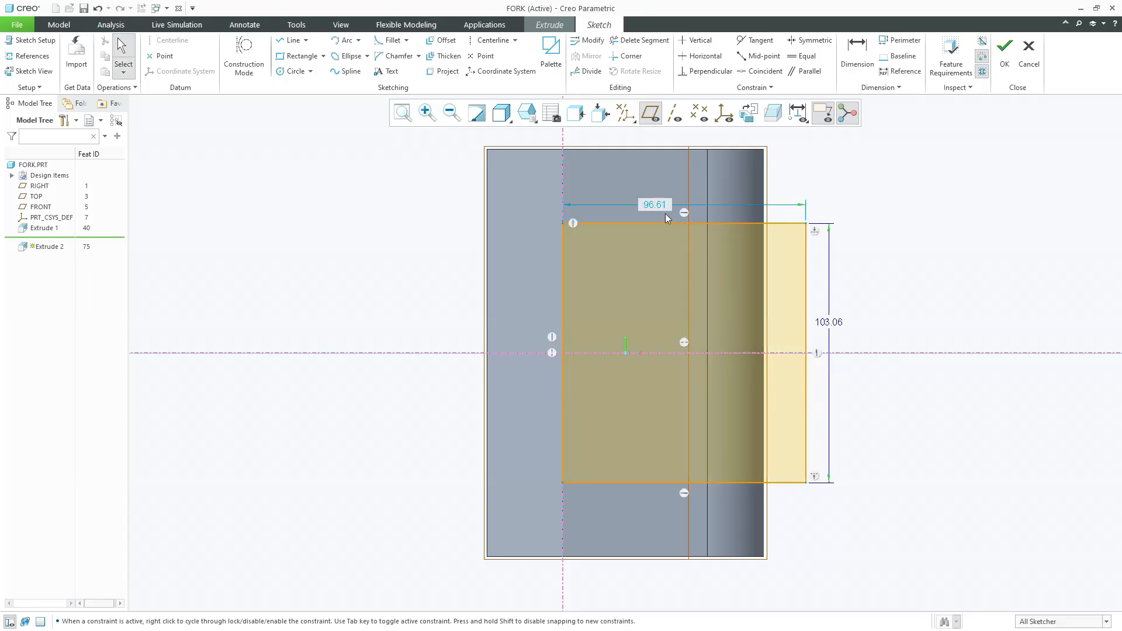
Set the rectangle's width to 95 and its height to 106, and finish the sketch
{"action": "double_click", "coordinate": [661, 205]}
{"action": "type", "text": "95"}
{"action": "key", "text": "Return"}
{"action": "left_click", "coordinate": [887, 193]}
{"action": "double_click", "coordinate": [825, 322]}
{"action": "double_click", "coordinate": [822, 323]}
{"action": "type", "text": "1069"}
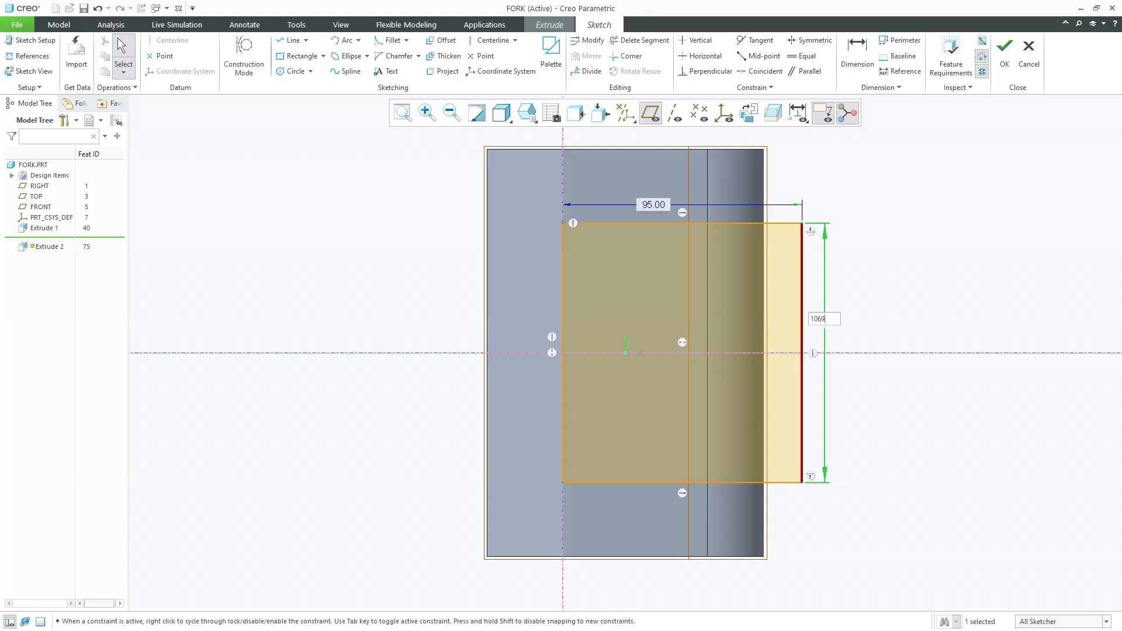
{"action": "key", "text": "Return"}
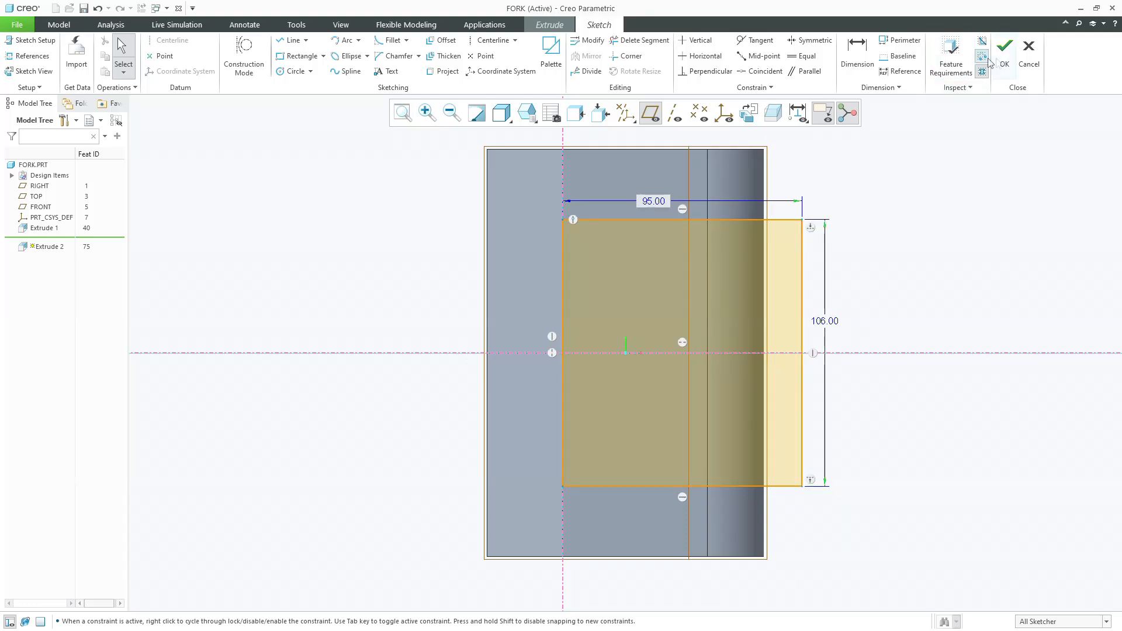
{"action": "left_click", "coordinate": [1004, 56]}
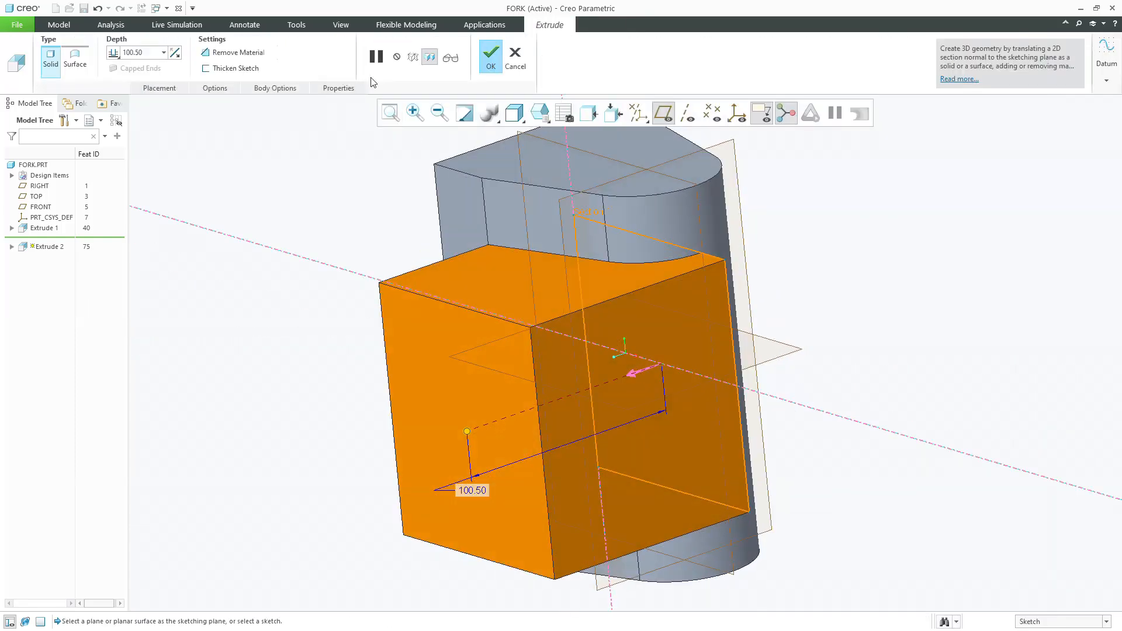
Cut the rectangle out of the block as a symmetric extrusion that removes material beyond both sides
{"action": "left_click", "coordinate": [114, 53]}
{"action": "left_click", "coordinate": [140, 79]}
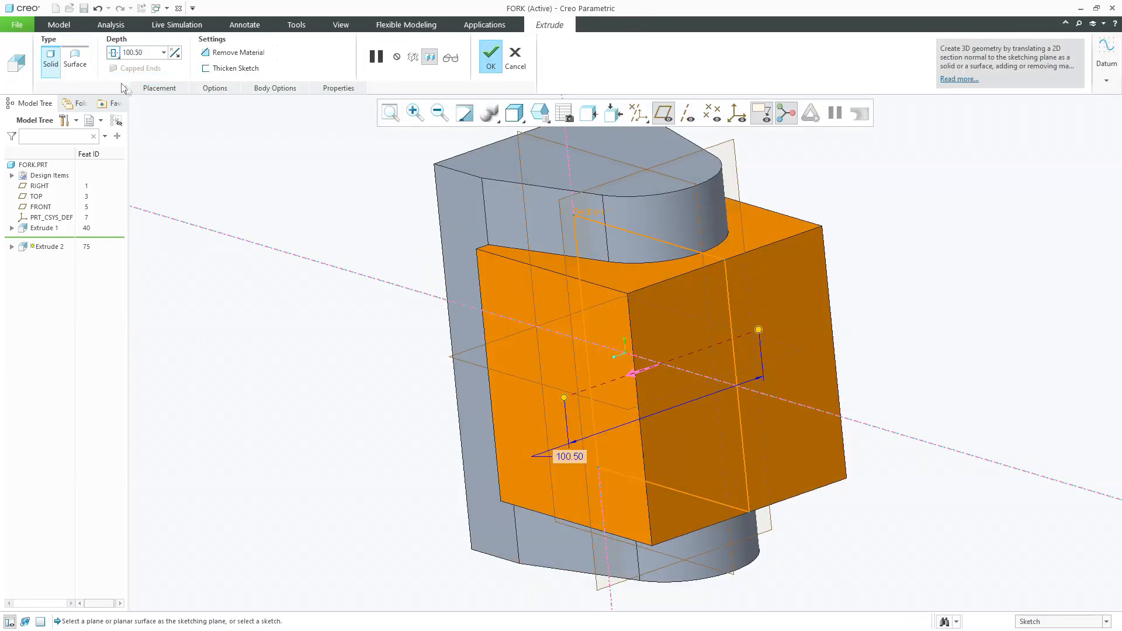
{"action": "left_click_drag", "start_coordinate": [555, 402], "coordinate": [369, 344]}
{"action": "left_click", "coordinate": [251, 61]}
{"action": "middle_click", "coordinate": [295, 147]}
{"action": "mouse_move", "coordinate": [329, 231]}
{"action": "middle_mouse_down"}
{"action": "mouse_move", "coordinate": [371, 175]}
{"action": "mouse_move", "coordinate": [347, 209]}
{"action": "mouse_move", "coordinate": [342, 234]}
{"action": "mouse_move", "coordinate": [361, 245]}
{"action": "mouse_move", "coordinate": [342, 235]}
{"action": "middle_mouse_up"}
{"action": "scroll", "coordinate": [360, 245], "scroll_direction": "up", "scroll_amount": 5}
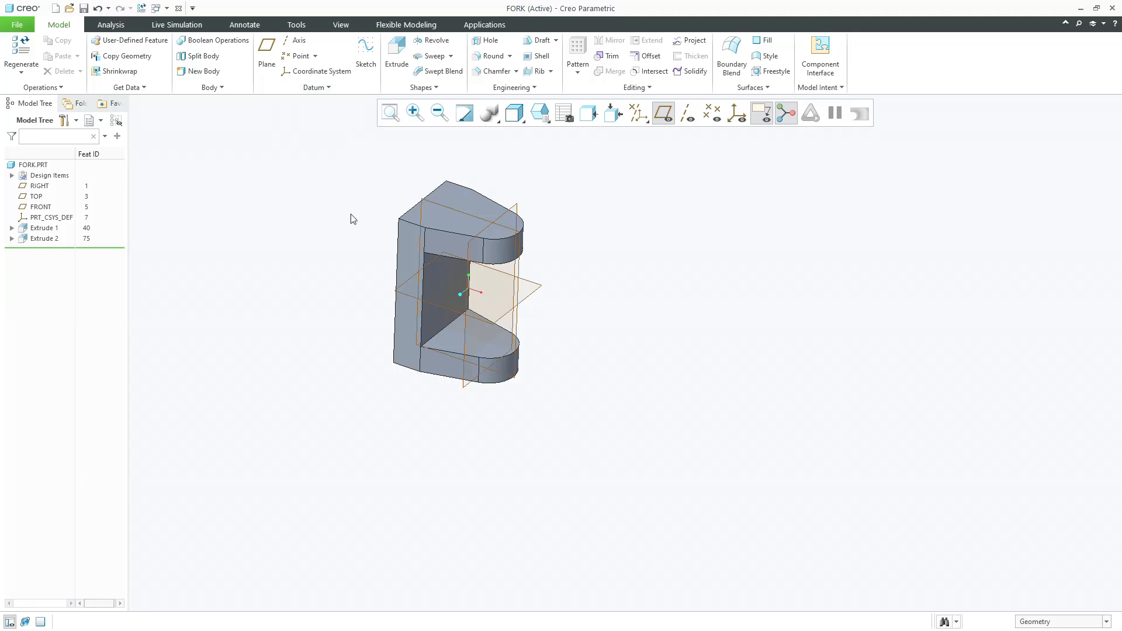
Check the reference drawing, and place a simple linear hole on the upper arm's outer face, referenced to the FRONT and RIGHT datum planes
{"action": "key", "text": "alt+Tab"}
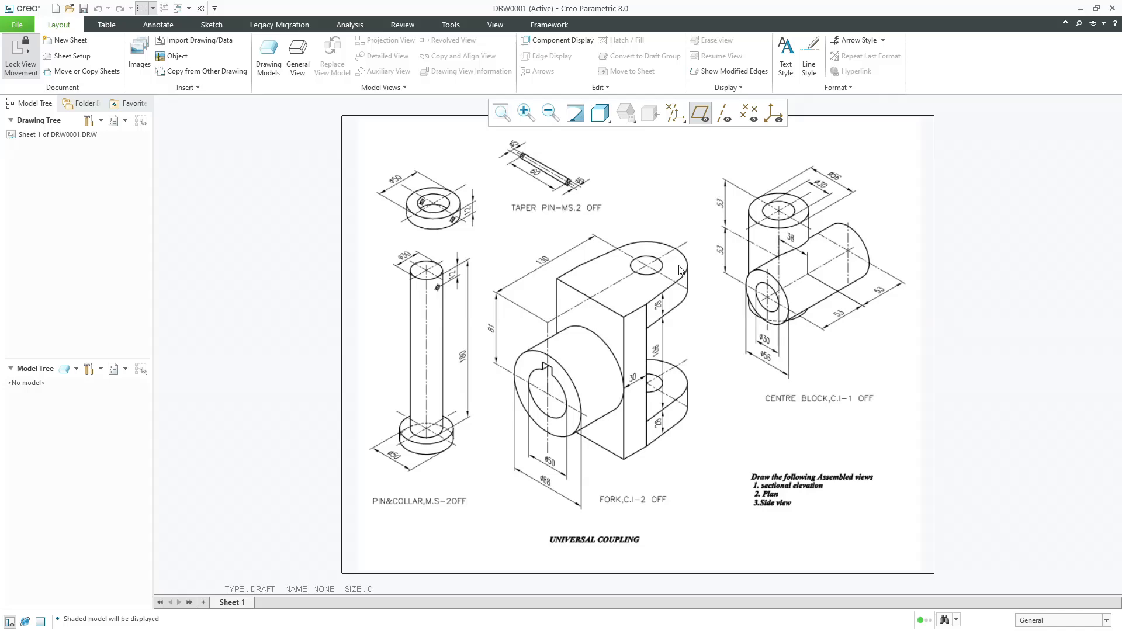
{"action": "key", "text": "alt+Tab"}
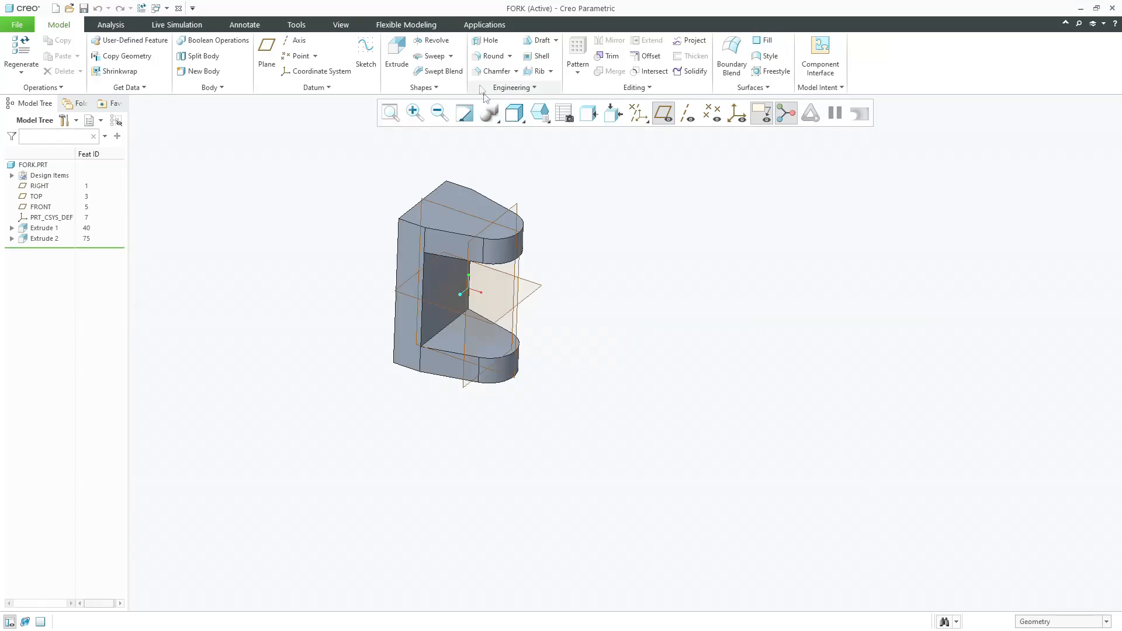
{"action": "left_click", "coordinate": [485, 41]}
{"action": "left_click", "coordinate": [482, 204]}
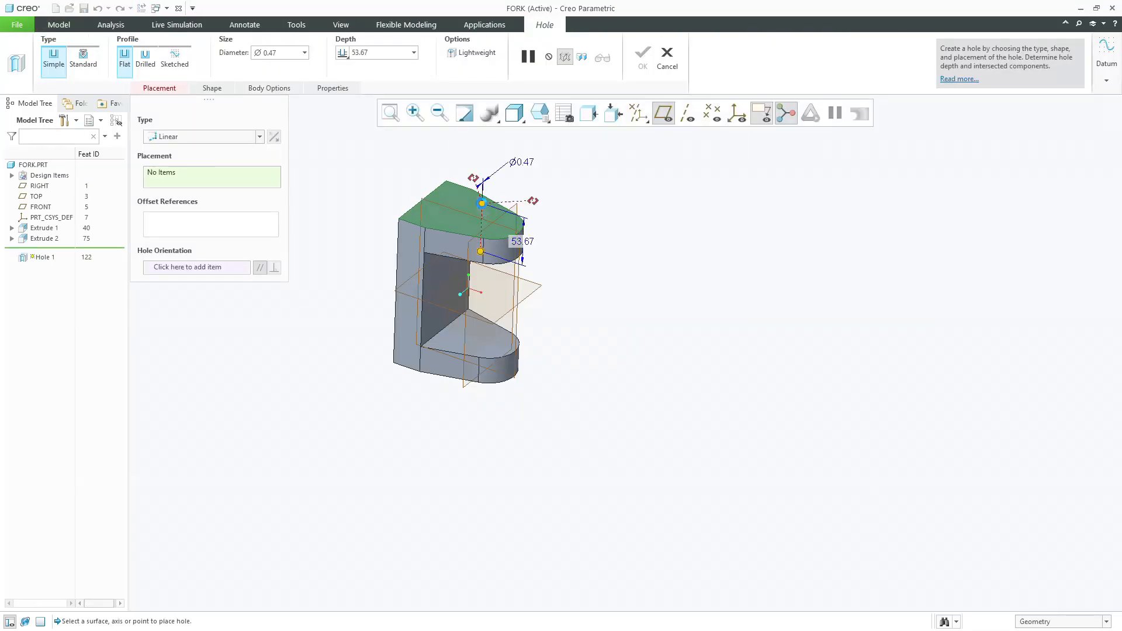
{"action": "left_click_drag", "start_coordinate": [479, 186], "coordinate": [515, 241]}
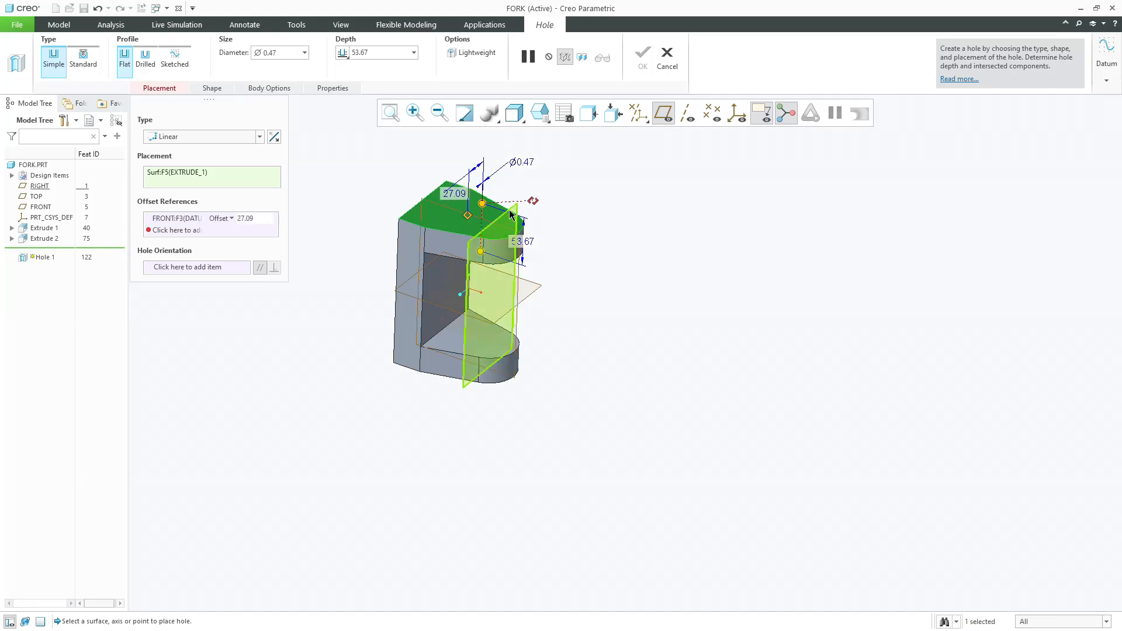
{"action": "scroll", "coordinate": [486, 210], "scroll_direction": "up", "scroll_amount": 4}
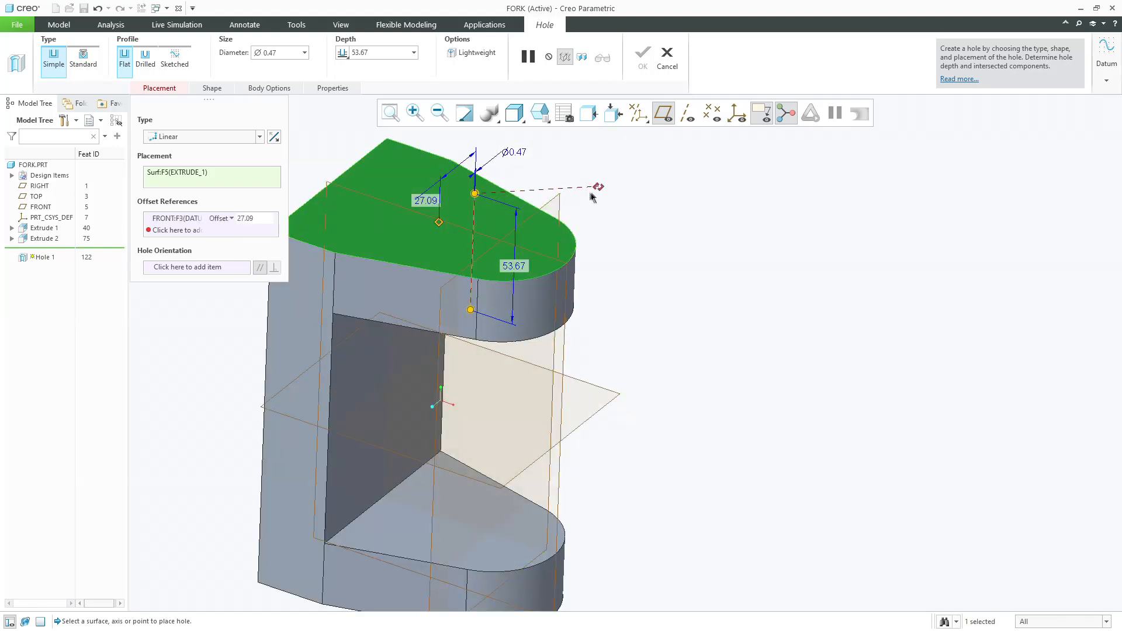
{"action": "left_click_drag", "start_coordinate": [599, 191], "coordinate": [560, 202]}
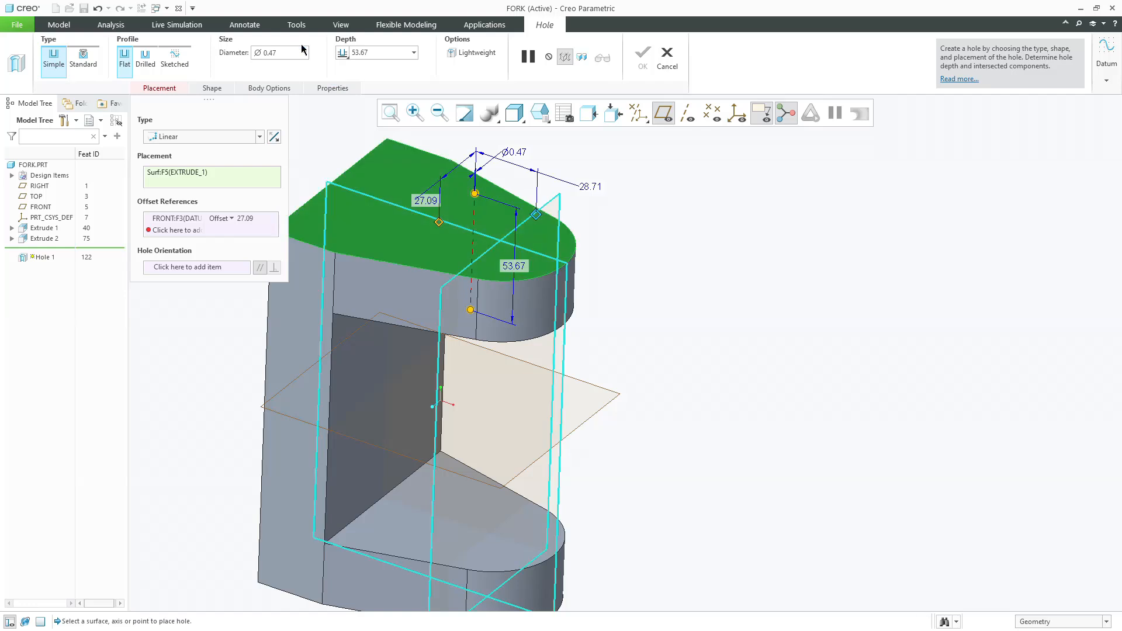
Set the hole's diameter to 30 and its offsets from the FRONT and RIGHT datum planes to 0
{"action": "left_click", "coordinate": [298, 54]}
{"action": "type", "text": "30"}
{"action": "key", "text": "Return"}
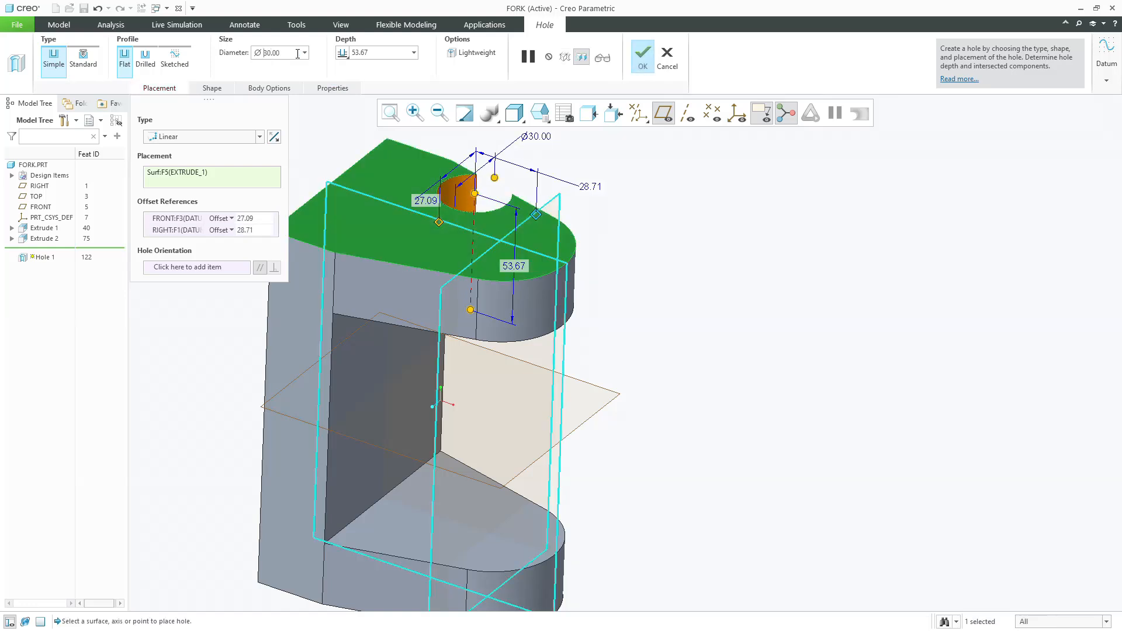
{"action": "left_click", "coordinate": [251, 229]}
{"action": "type", "text": "0"}
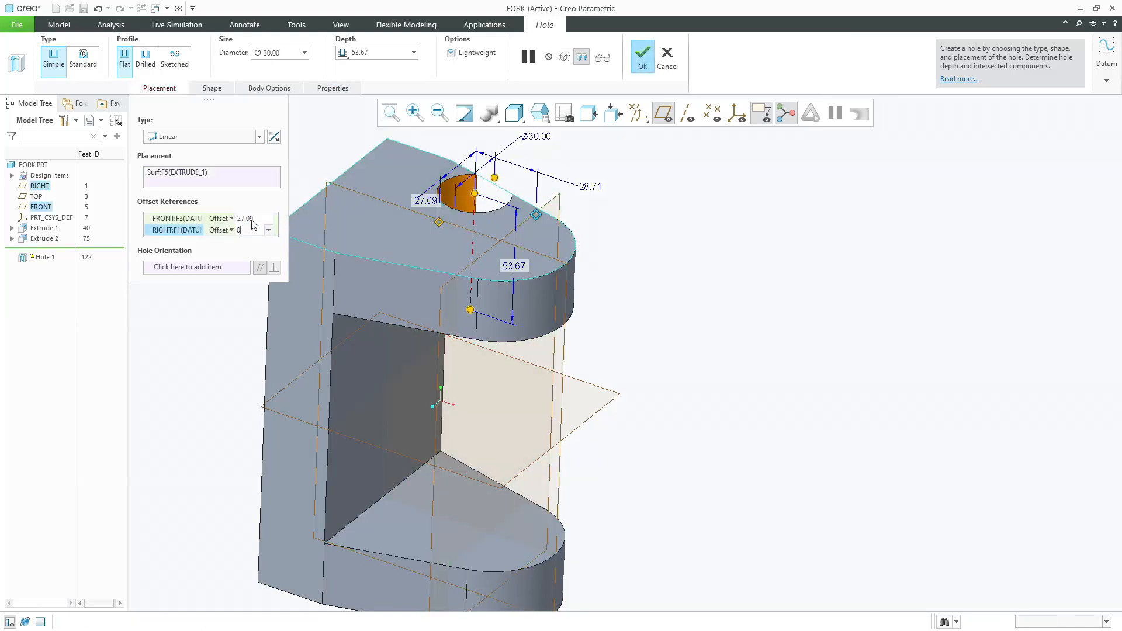
{"action": "left_click", "coordinate": [253, 220]}
{"action": "type", "text": "0"}
{"action": "key", "text": "Return"}
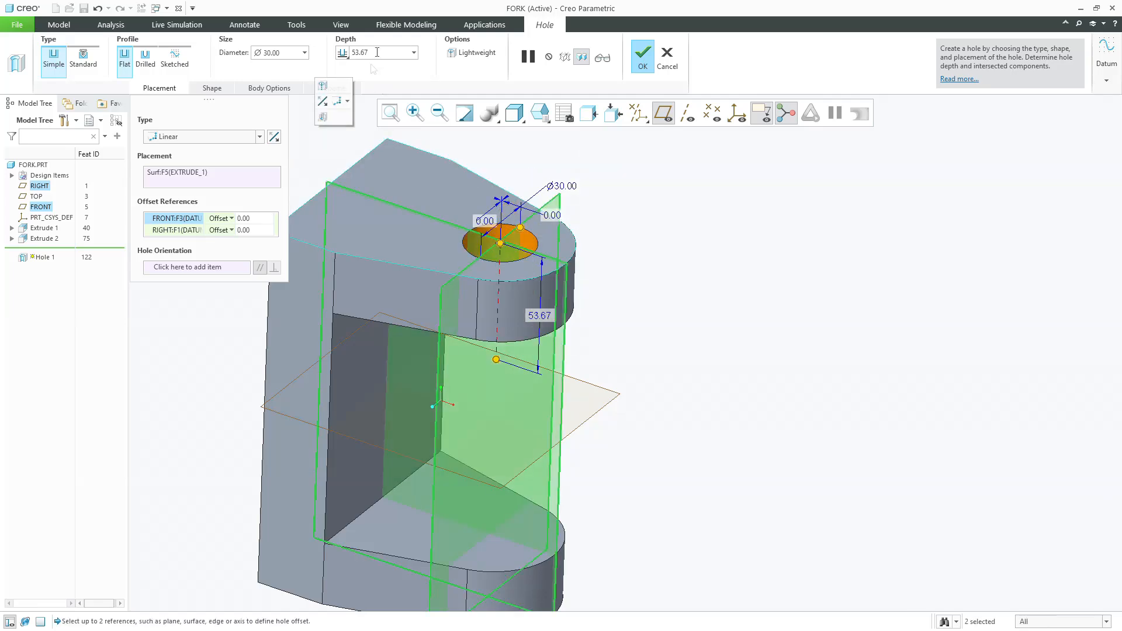
Set the hole's depth to reach the outer face of the lower arm, and finish the hole
{"action": "left_click", "coordinate": [342, 52]}
{"action": "left_click", "coordinate": [360, 131]}
{"action": "middle_click_drag", "start_coordinate": [461, 194], "coordinate": [442, 365]}
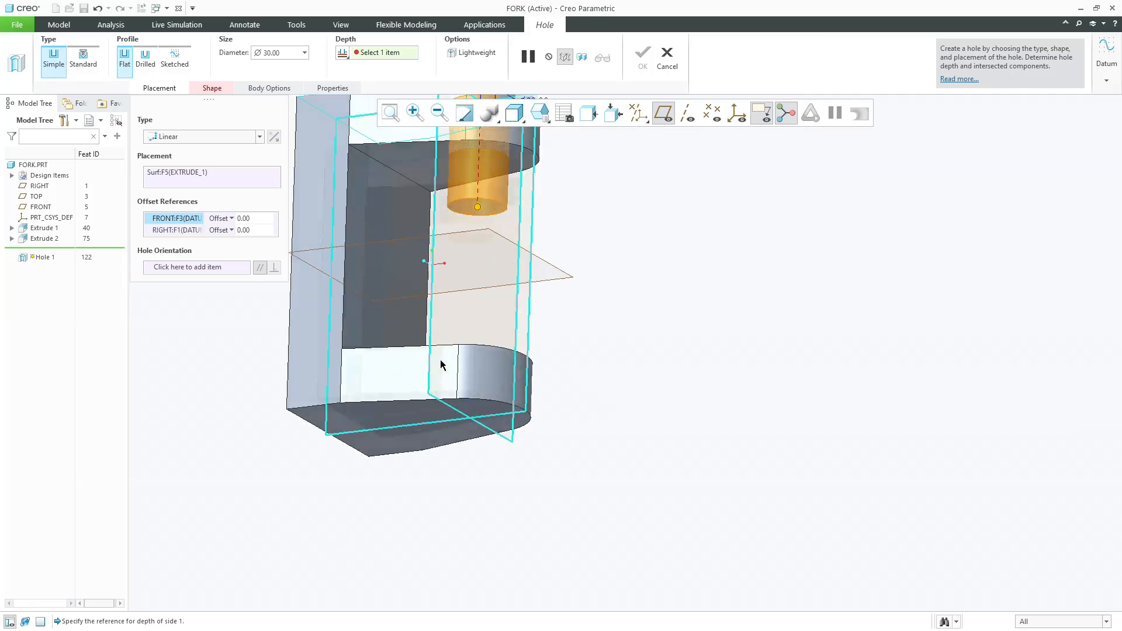
{"action": "left_click", "coordinate": [418, 414]}
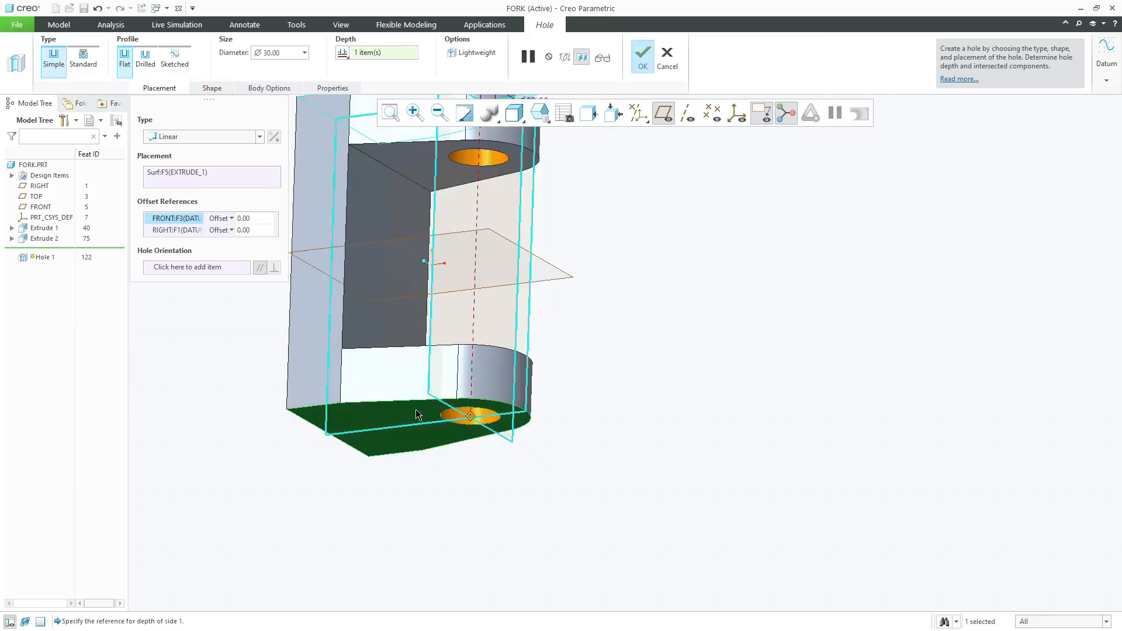
{"action": "middle_click_drag", "start_coordinate": [520, 299], "coordinate": [509, 399]}
{"action": "scroll", "coordinate": [509, 399], "scroll_direction": "up", "scroll_amount": 3}
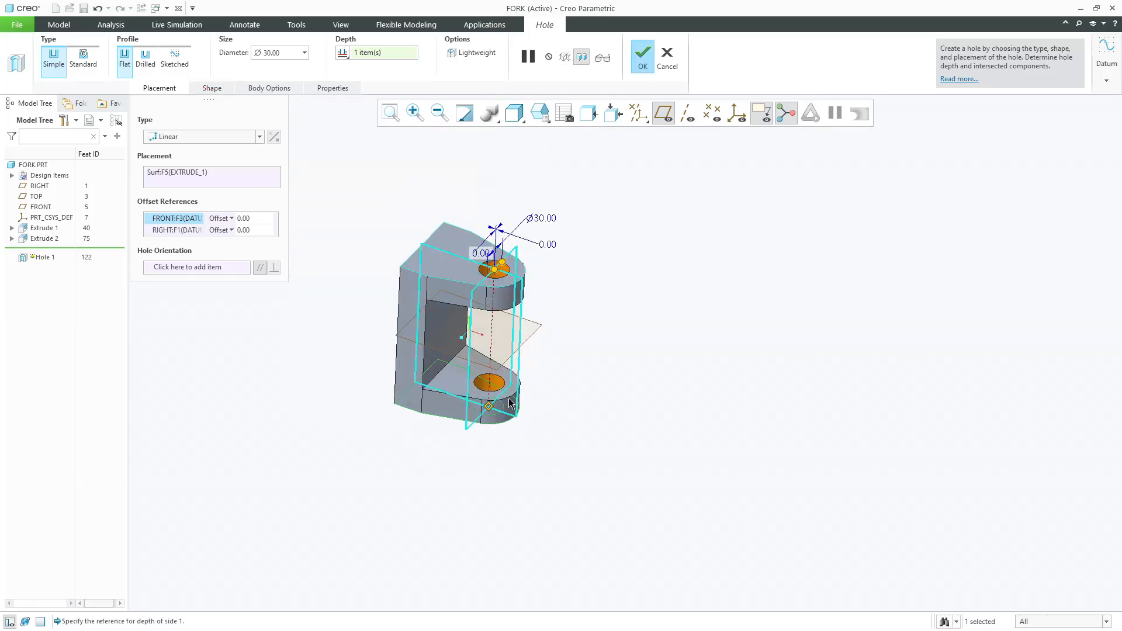
{"action": "scroll", "coordinate": [509, 399], "scroll_direction": "up", "scroll_amount": 1}
{"action": "middle_click", "coordinate": [577, 374]}
Inspect the drilled fork from several directions and examine the hub's dimensions in the reference drawing
{"action": "left_click", "coordinate": [491, 292]}
{"action": "middle_click_drag", "start_coordinate": [494, 286], "coordinate": [422, 385]}
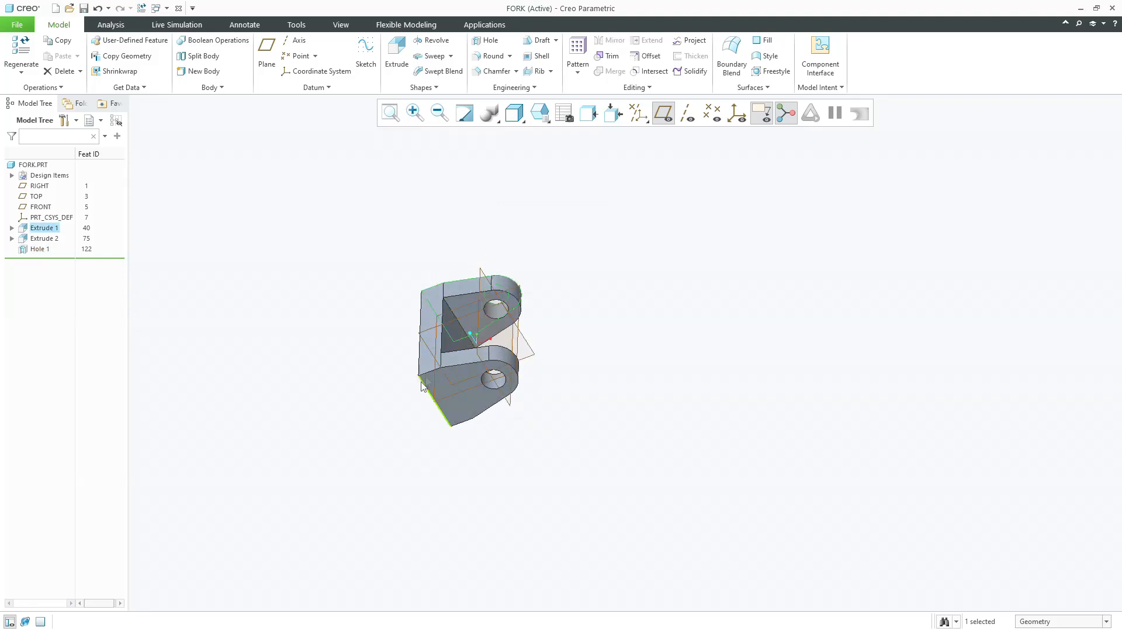
{"action": "left_click", "coordinate": [444, 387]}
{"action": "middle_click_drag", "start_coordinate": [617, 292], "coordinate": [618, 341]}
{"action": "left_click", "coordinate": [612, 198]}
{"action": "left_click", "coordinate": [541, 113]}
{"action": "left_click", "coordinate": [561, 153]}
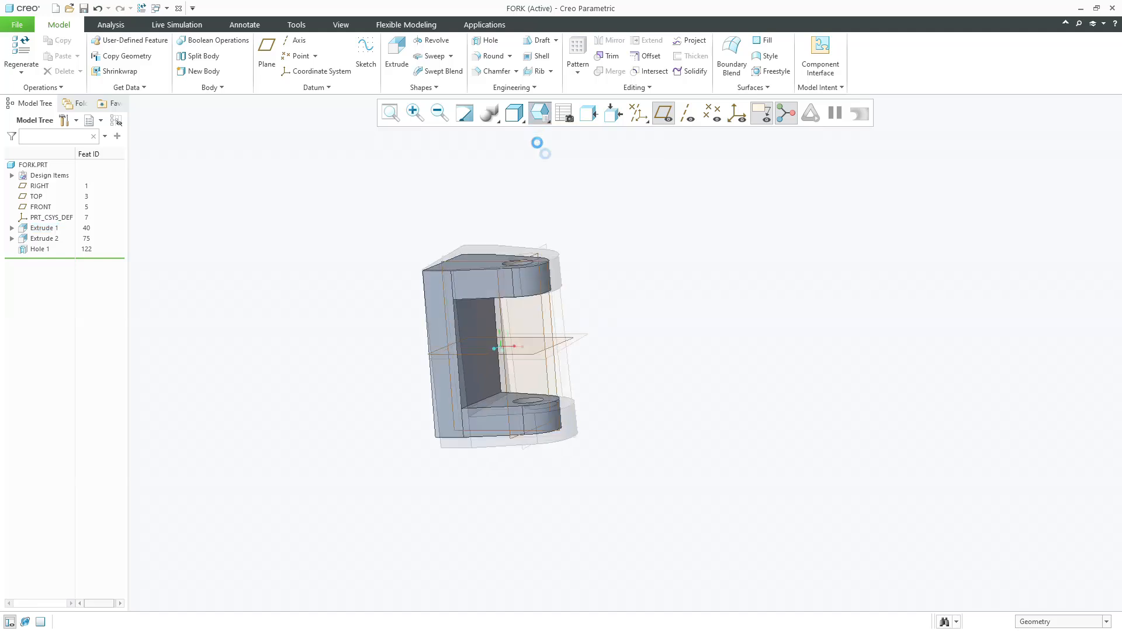
{"action": "middle_click_drag", "start_coordinate": [612, 316], "coordinate": [671, 291]}
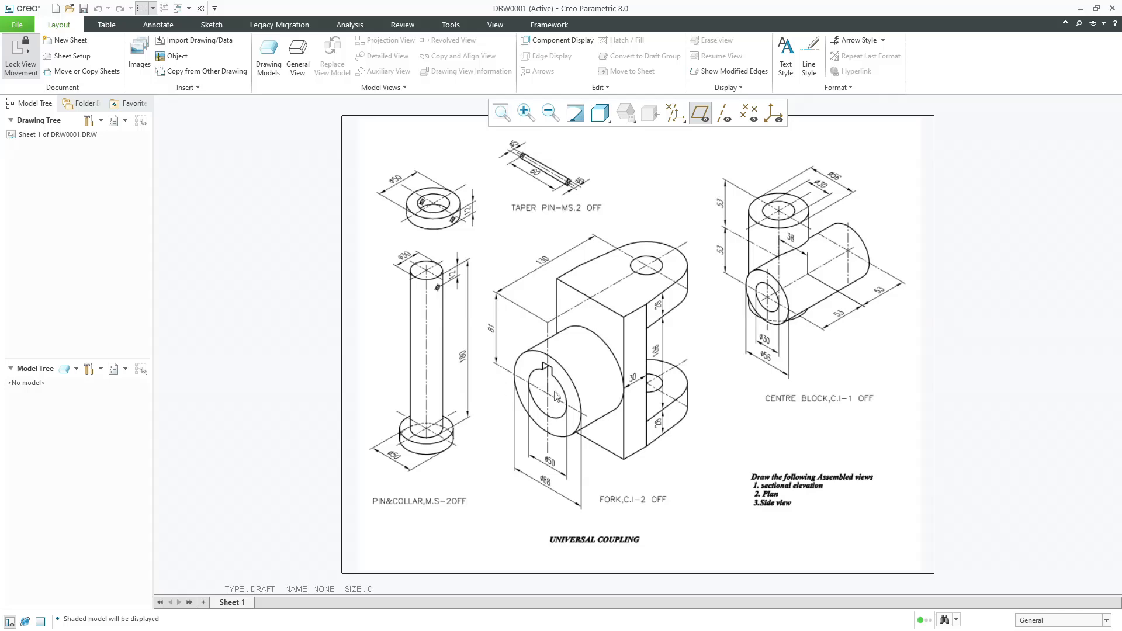
{"action": "key", "text": "alt+Tab"}
Begin an extrusion sketch on the block's flat back face with a vertical centerline through its middle
{"action": "left_click", "coordinate": [397, 52]}
{"action": "left_click", "coordinate": [485, 279]}
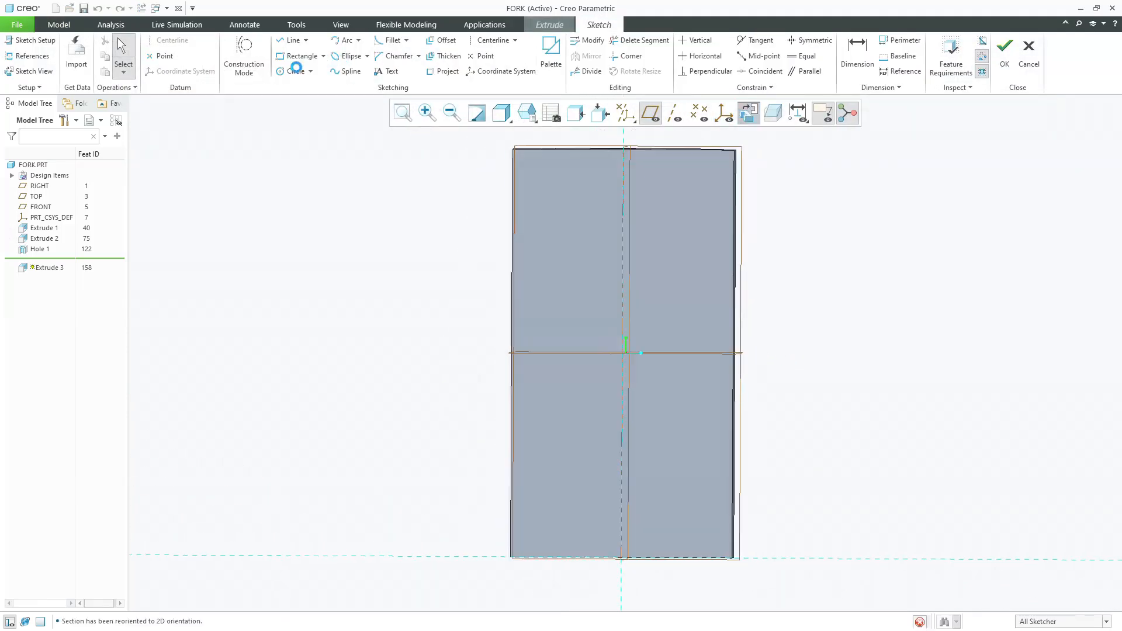
{"action": "left_click", "coordinate": [493, 40]}
{"action": "left_click", "coordinate": [627, 183]}
{"action": "left_click", "coordinate": [632, 247]}
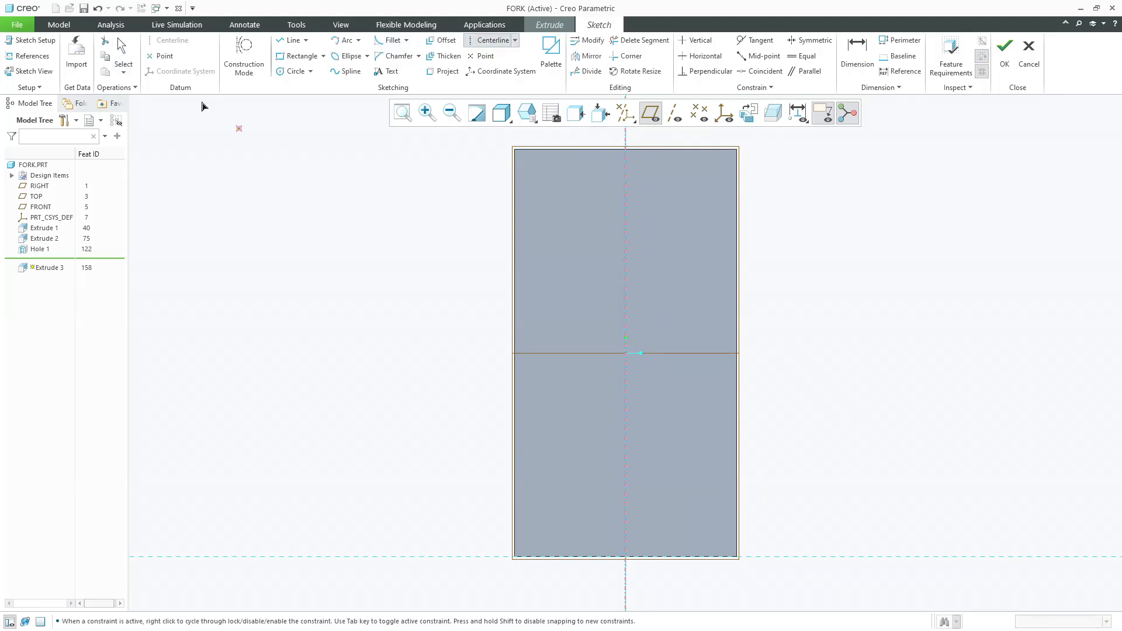
Try the TOP datum plane as an additional sketch reference, and remove it from the references
{"action": "left_click", "coordinate": [32, 55]}
{"action": "left_click", "coordinate": [541, 350]}
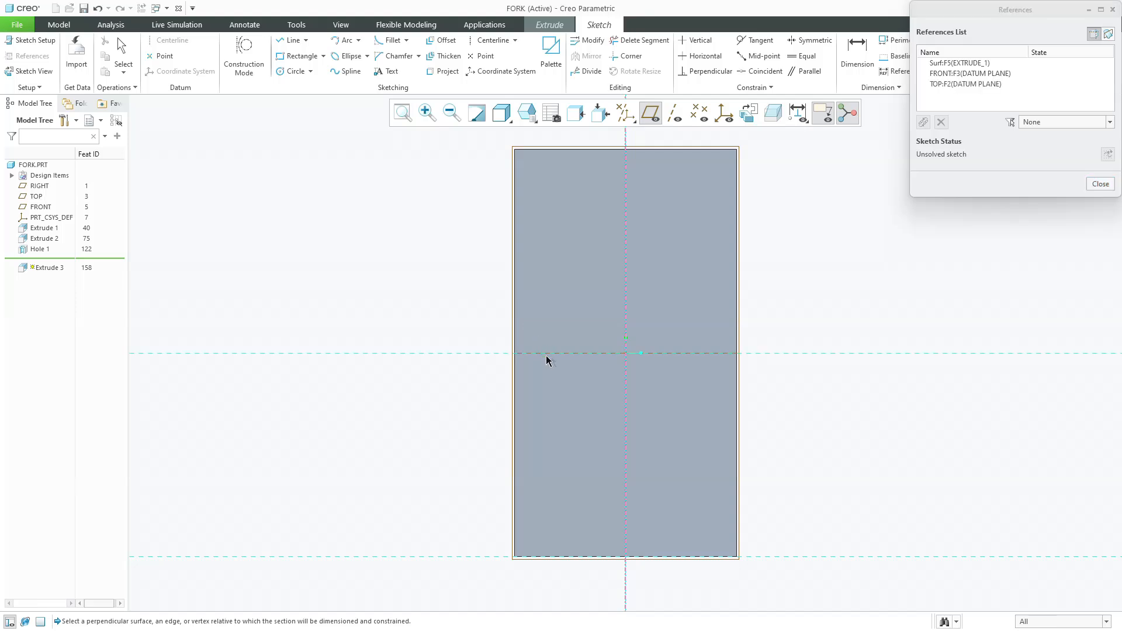
{"action": "left_click", "coordinate": [1101, 184]}
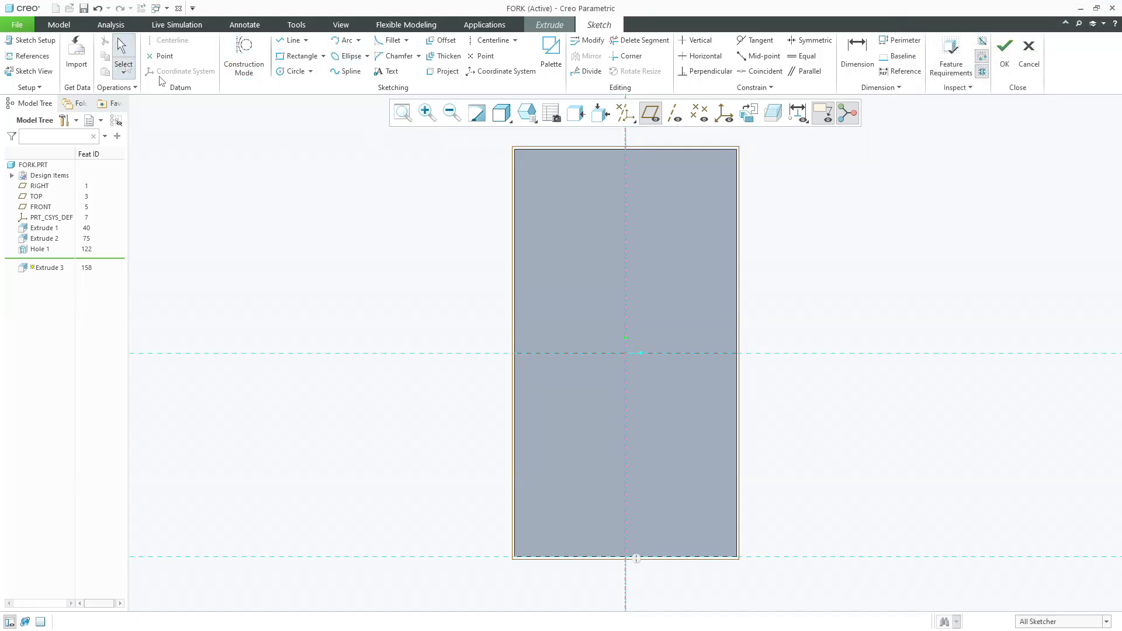
{"action": "left_click", "coordinate": [26, 56]}
{"action": "left_click", "coordinate": [587, 352]}
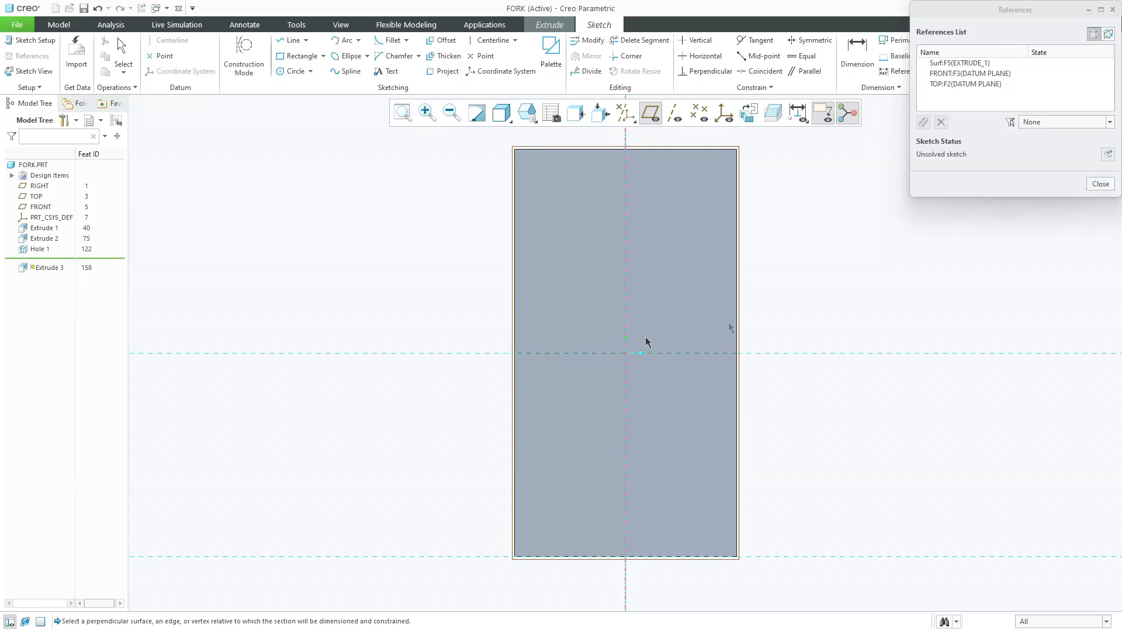
{"action": "left_click", "coordinate": [963, 84]}
{"action": "left_click", "coordinate": [942, 122]}
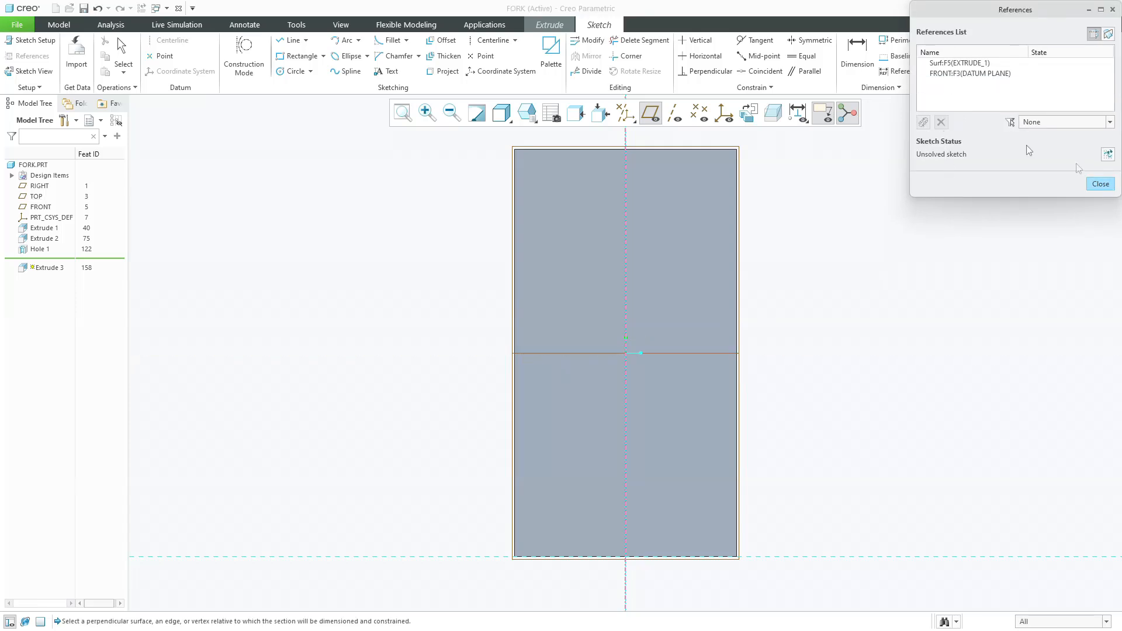
{"action": "left_click", "coordinate": [1101, 184]}
Sketch a circle about 21 in diameter on the vertical centerline, about 115 above the lower edge
{"action": "left_click", "coordinate": [294, 71]}
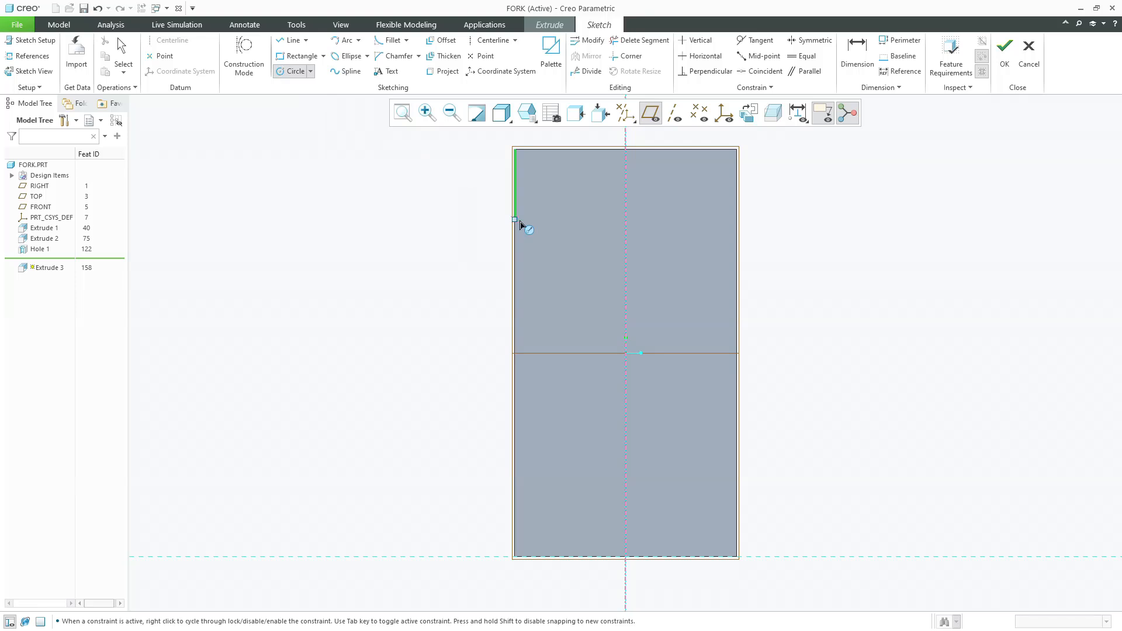
{"action": "left_click", "coordinate": [623, 269]}
{"action": "left_click", "coordinate": [601, 256]}
{"action": "middle_click", "coordinate": [595, 255]}
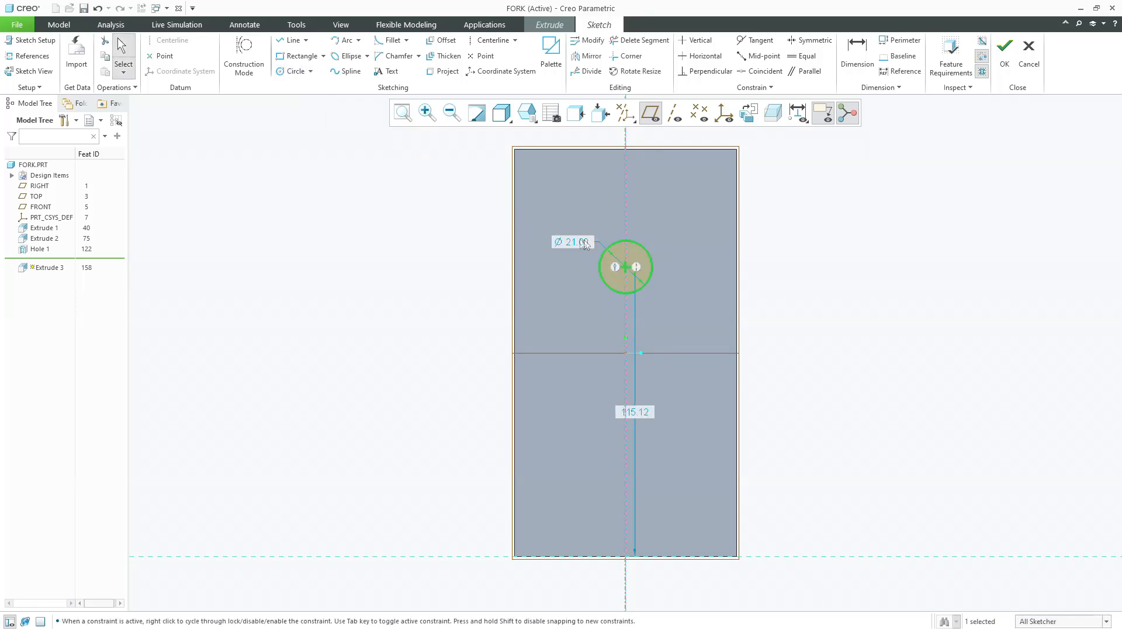
Replace the block's lower face with its upper face as the sketch reference and update the sketch
{"action": "left_click", "coordinate": [29, 56]}
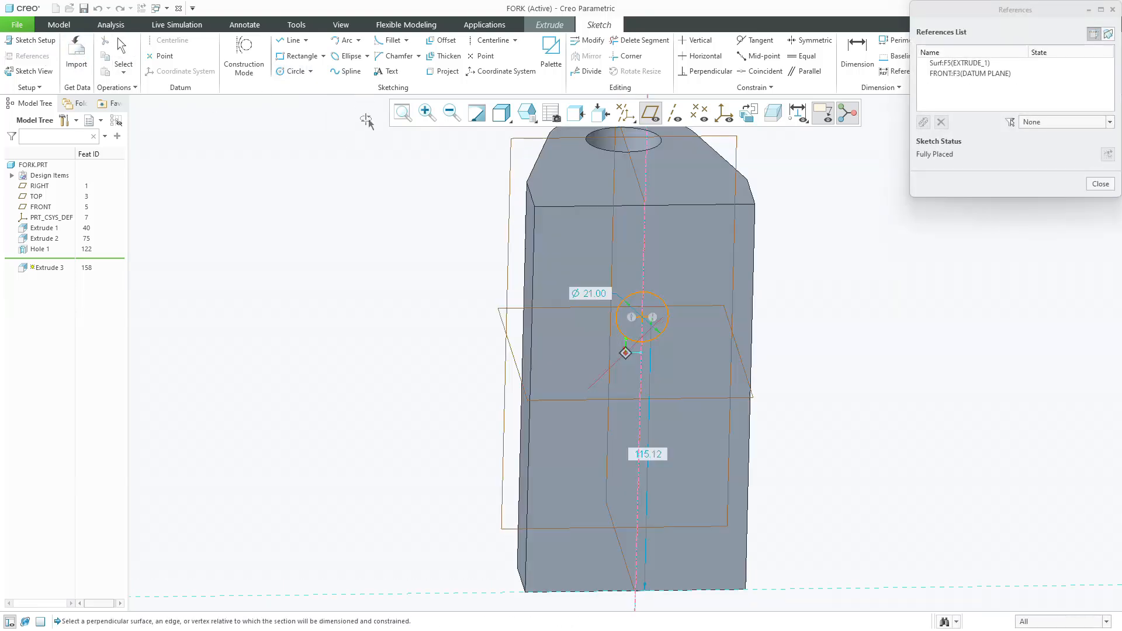
{"action": "left_click", "coordinate": [962, 63]}
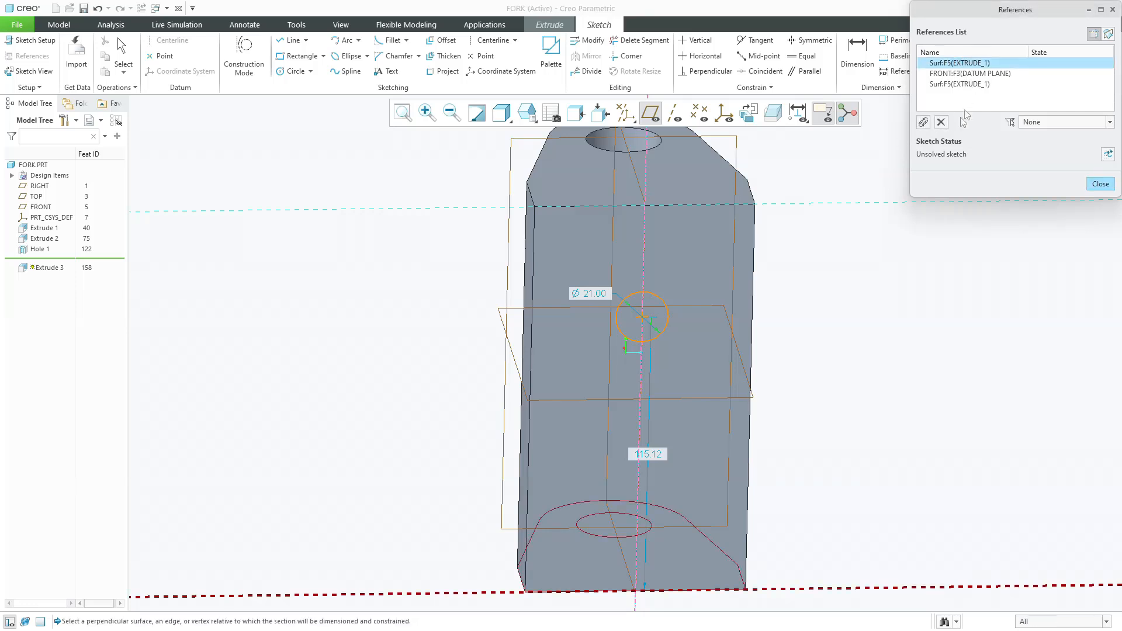
{"action": "left_click", "coordinate": [941, 122]}
{"action": "left_click", "coordinate": [1109, 156]}
{"action": "left_click", "coordinate": [1101, 184]}
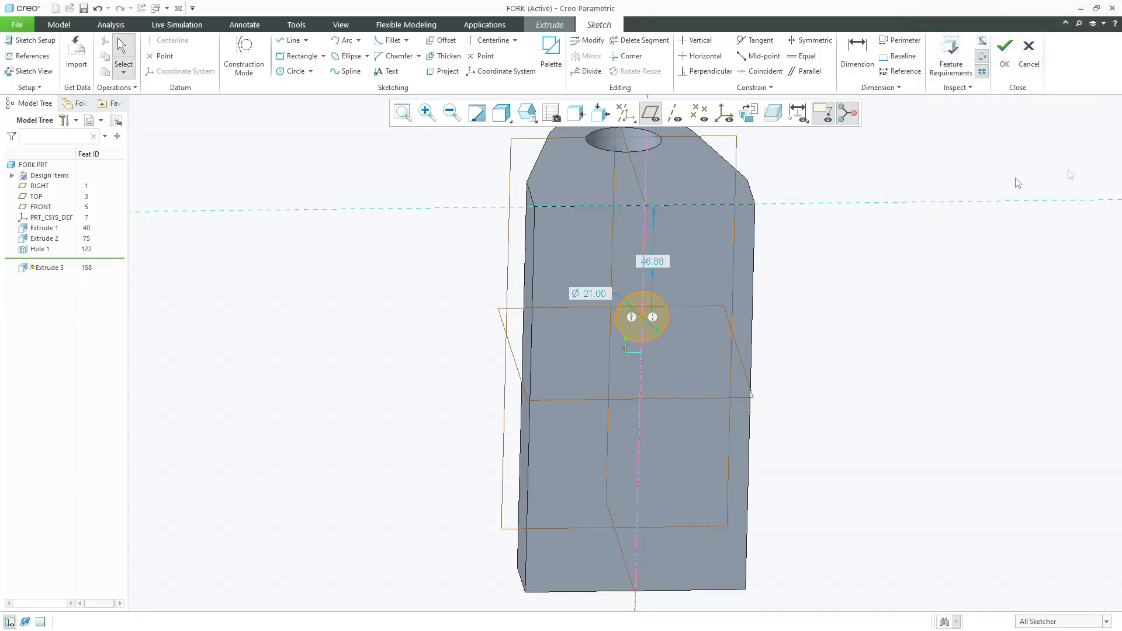
Set the circle center's distance from the upper edge to 81 and the circle's diameter to 50
{"action": "double_click", "coordinate": [654, 258]}
{"action": "type", "text": "81"}
{"action": "key", "text": "Return"}
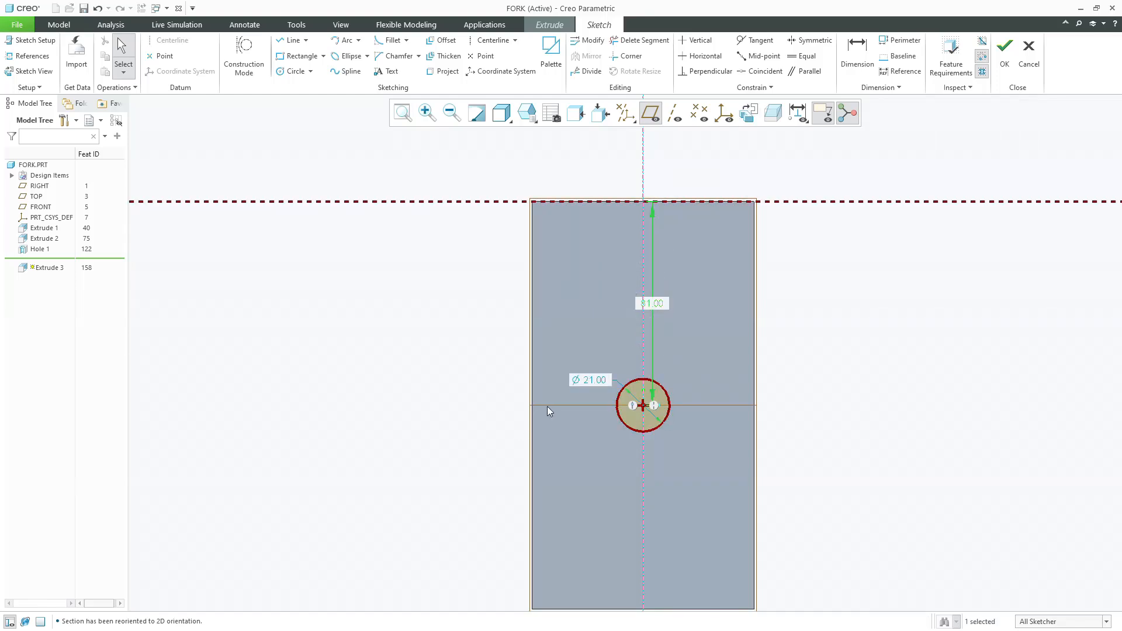
{"action": "double_click", "coordinate": [592, 378]}
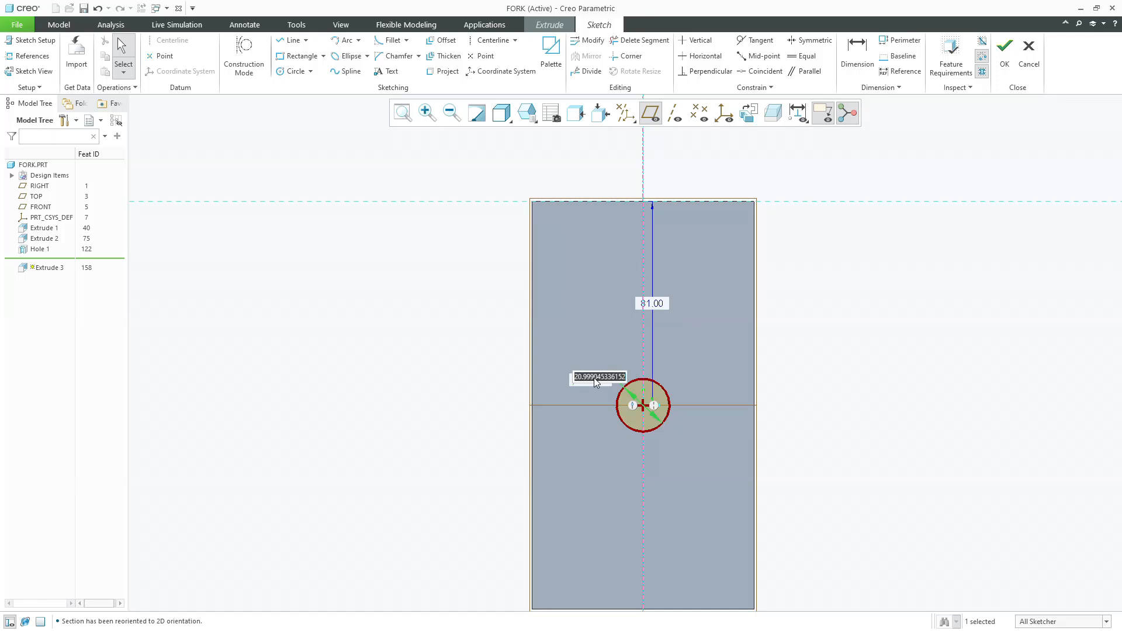
{"action": "type", "text": "50"}
{"action": "key", "text": "Return"}
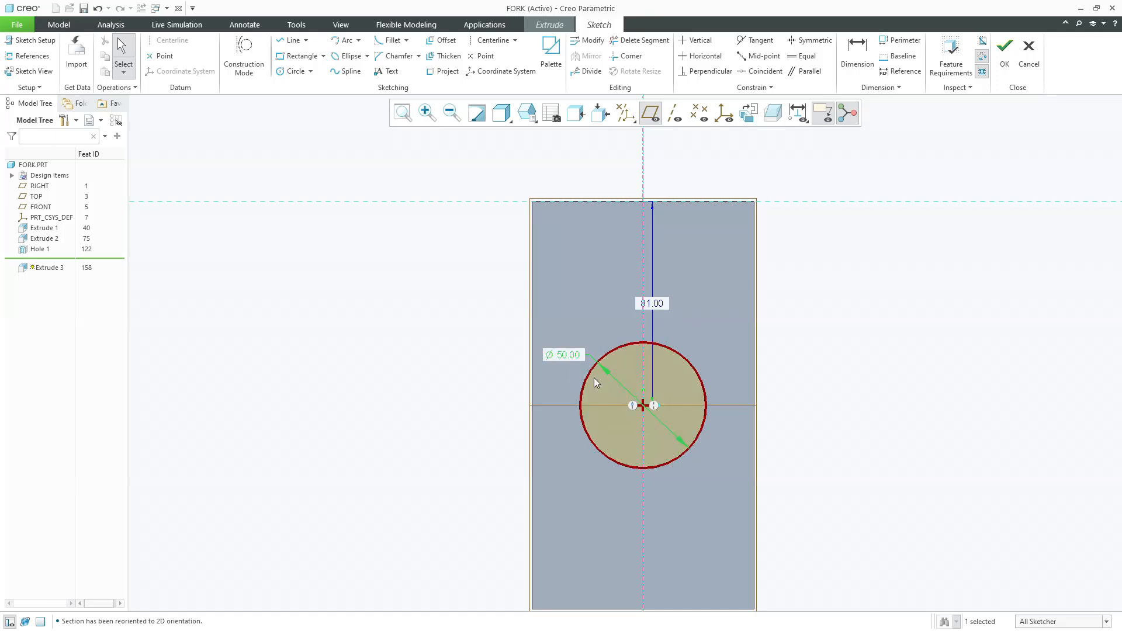
{"action": "left_click", "coordinate": [412, 266]}
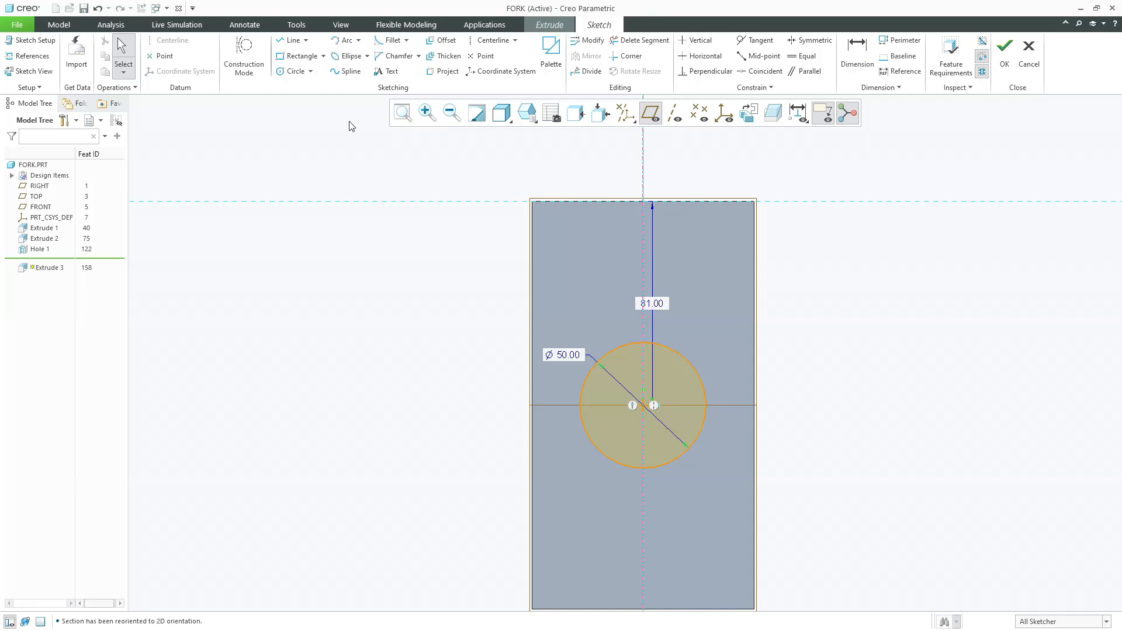
Sketch a second circle concentric with and outside the 50 circle, and set its diameter to 88
{"action": "left_click", "coordinate": [290, 70]}
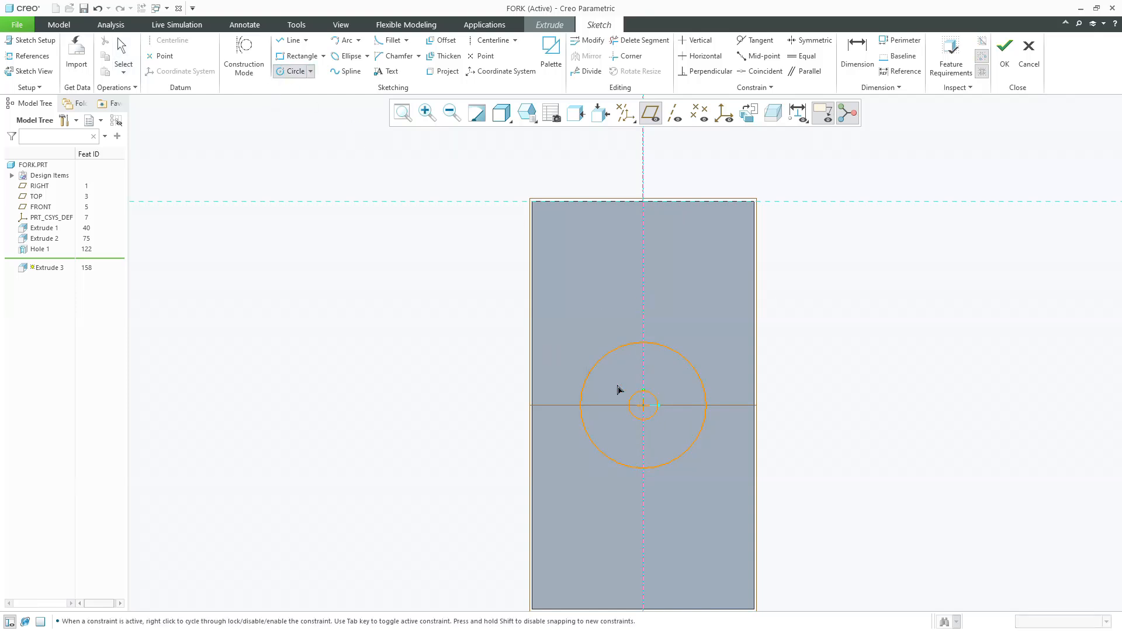
{"action": "left_click", "coordinate": [556, 339]}
{"action": "middle_click", "coordinate": [557, 309]}
{"action": "double_click", "coordinate": [495, 302]}
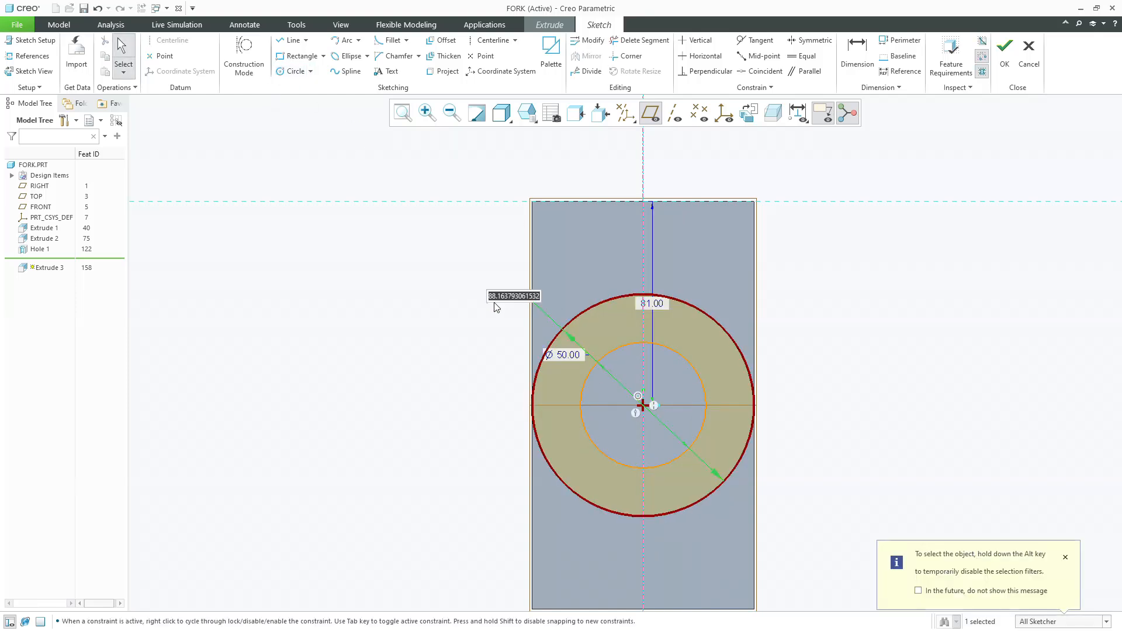
{"action": "type", "text": "88"}
{"action": "key", "text": "Return"}
{"action": "left_click", "coordinate": [459, 303]}
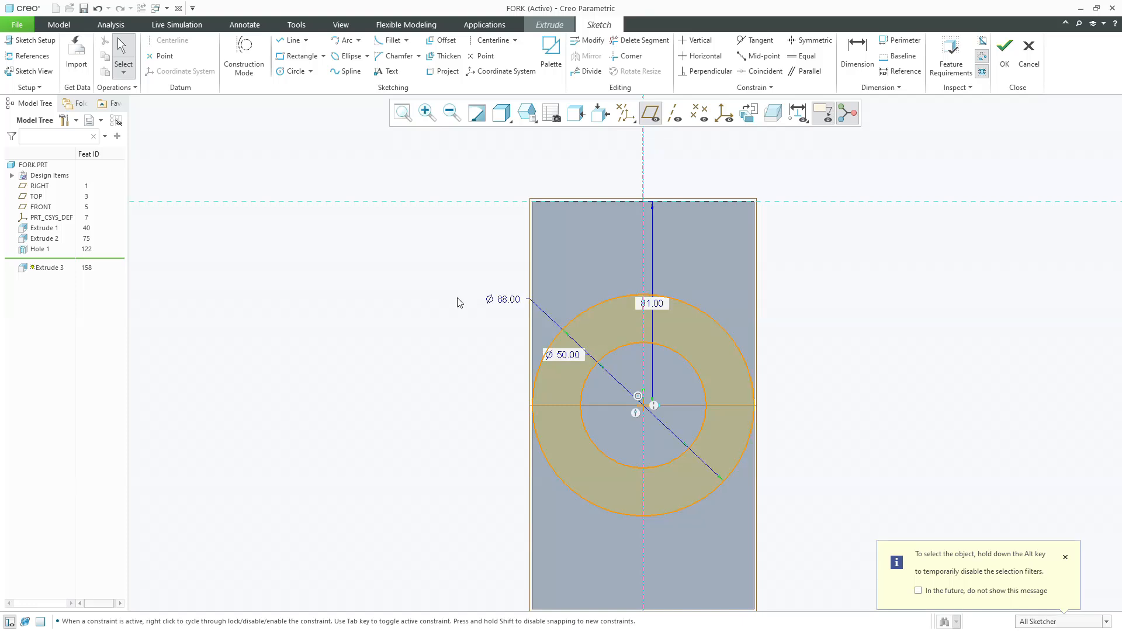
Sketch a rectangle about 5.7 wide and 8.6 high, symmetric about the vertical centerline and crossing the top of the 50 circle
{"action": "scroll", "coordinate": [639, 338], "scroll_direction": "up", "scroll_amount": 1}
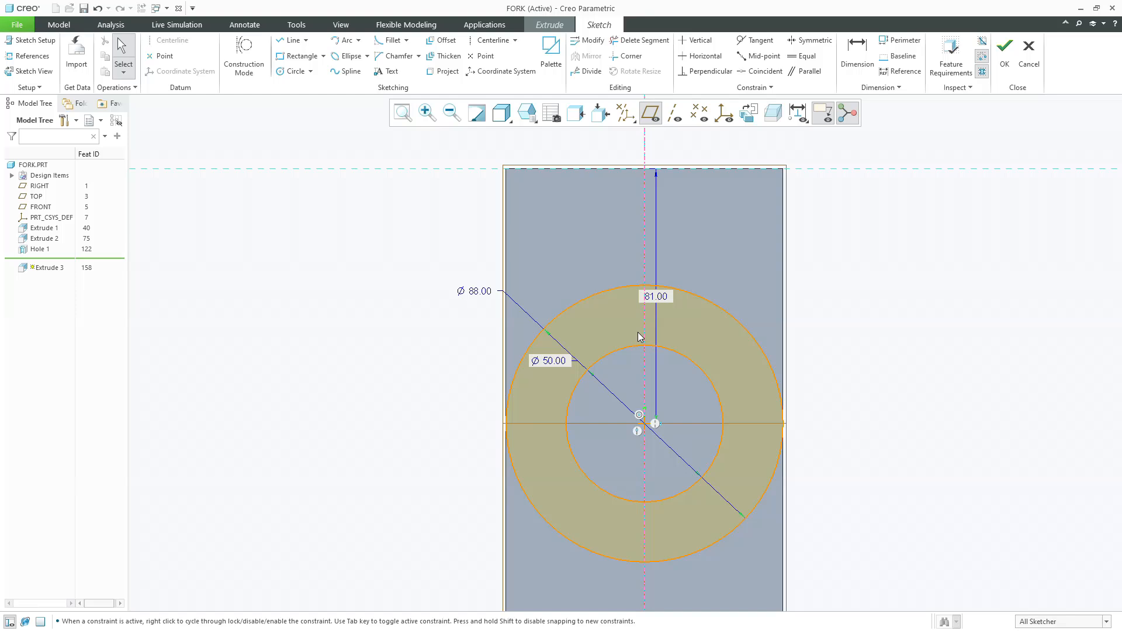
{"action": "left_click", "coordinate": [299, 56]}
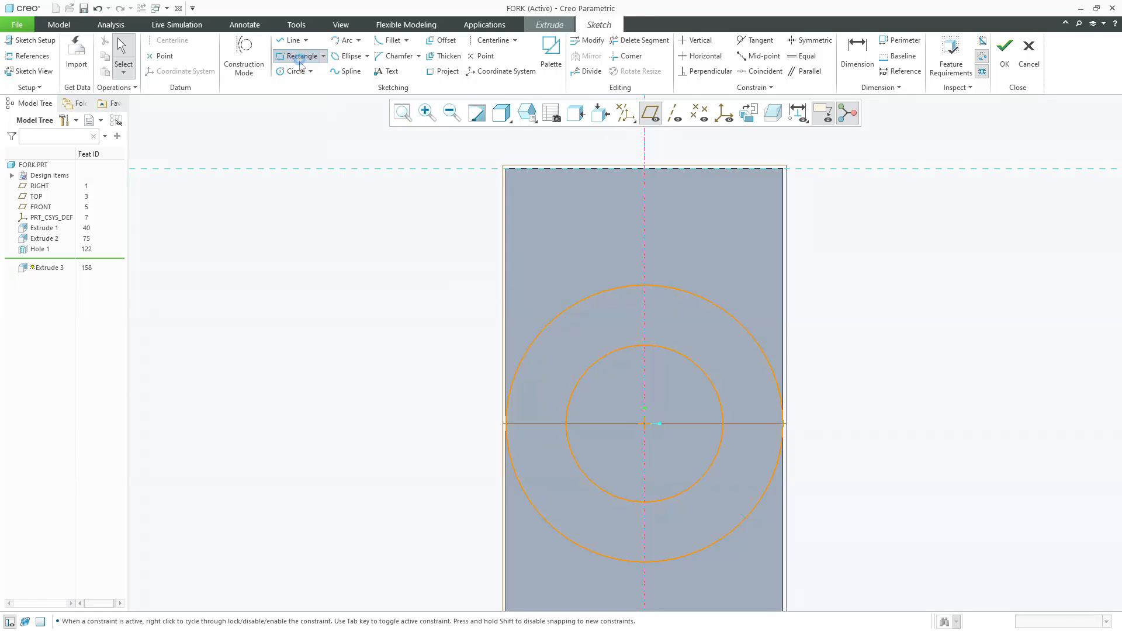
{"action": "scroll", "coordinate": [638, 299], "scroll_direction": "up", "scroll_amount": 1}
{"action": "left_click", "coordinate": [635, 344]}
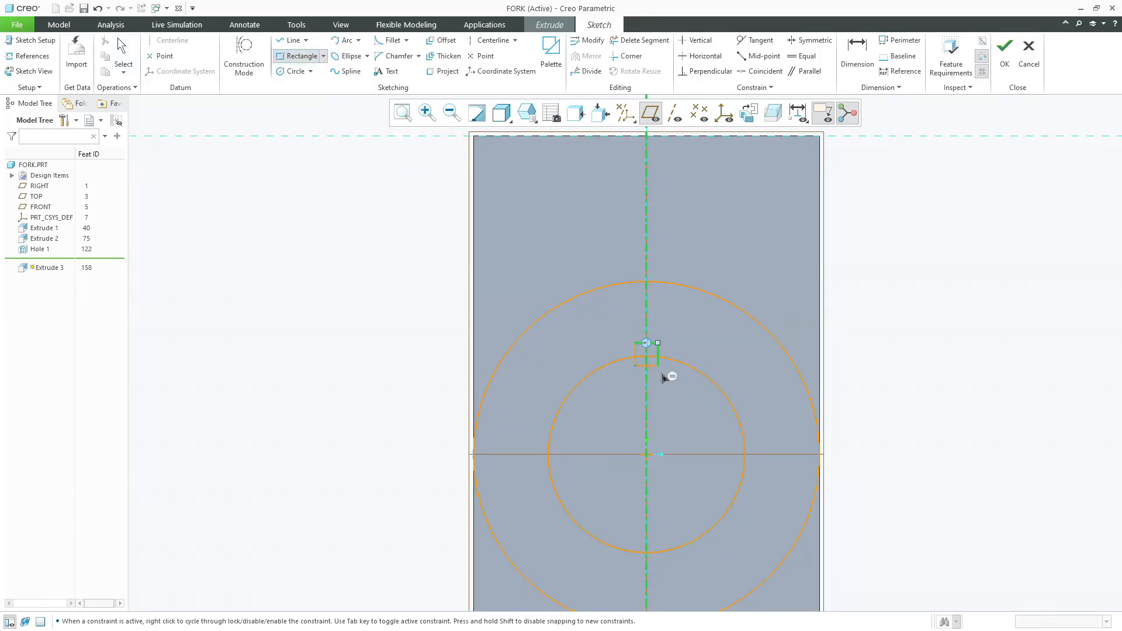
{"action": "left_click", "coordinate": [658, 377]}
{"action": "middle_click", "coordinate": [682, 373]}
{"action": "scroll", "coordinate": [661, 357], "scroll_direction": "up", "scroll_amount": 5}
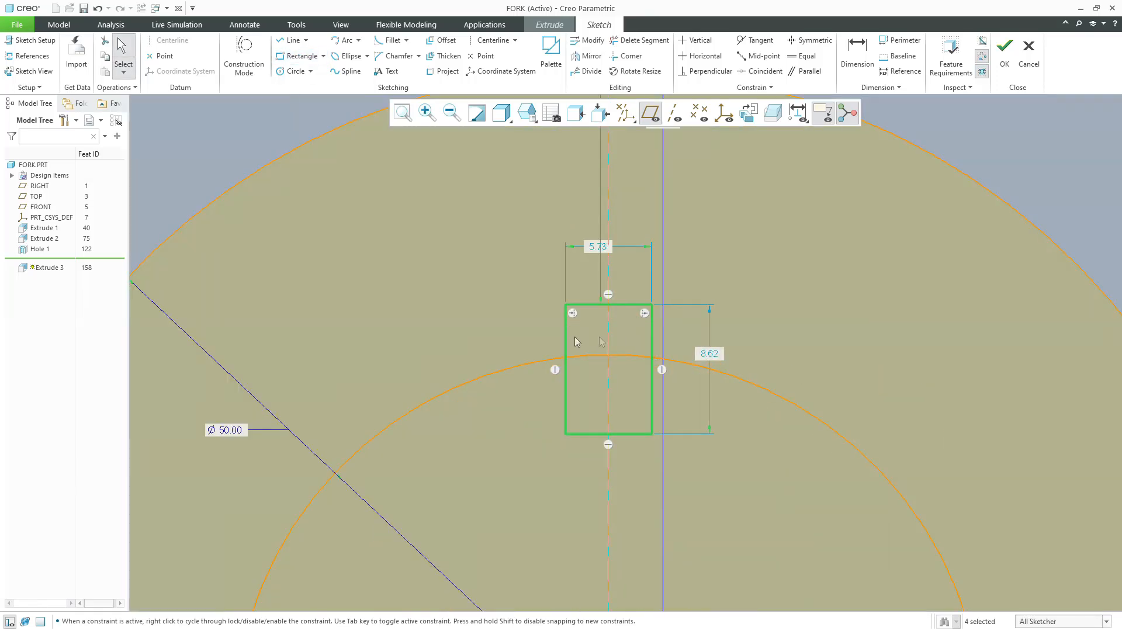
Set the keyway rectangle's width to 5 and its height to 10
{"action": "double_click", "coordinate": [595, 248]}
{"action": "type", "text": "5"}
{"action": "key", "text": "Return"}
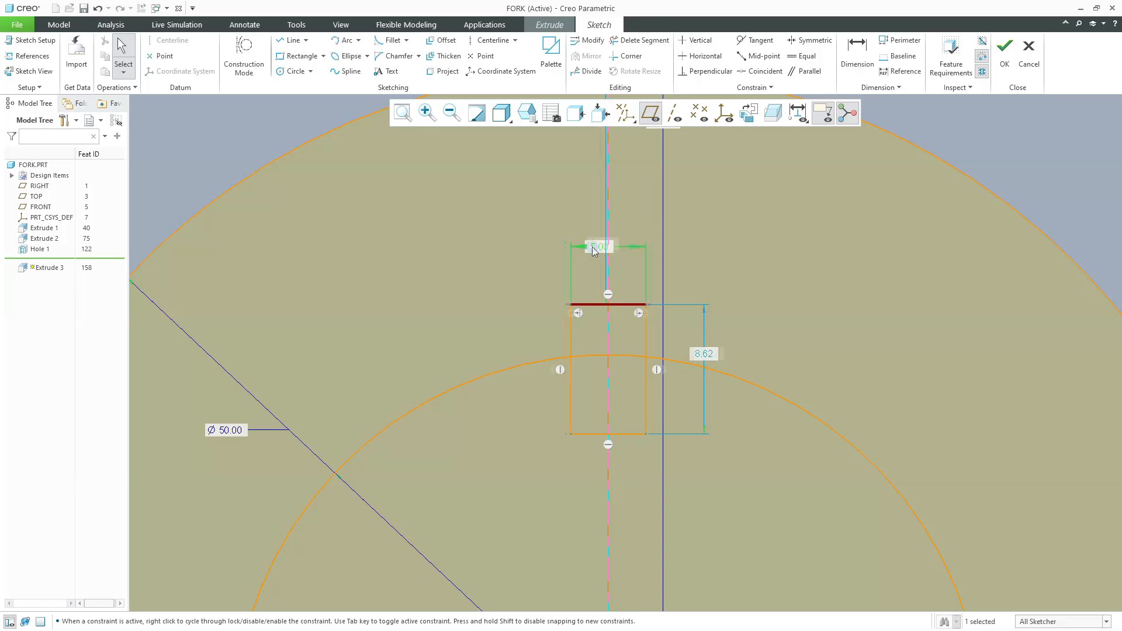
{"action": "scroll", "coordinate": [699, 347], "scroll_direction": "down", "scroll_amount": 5}
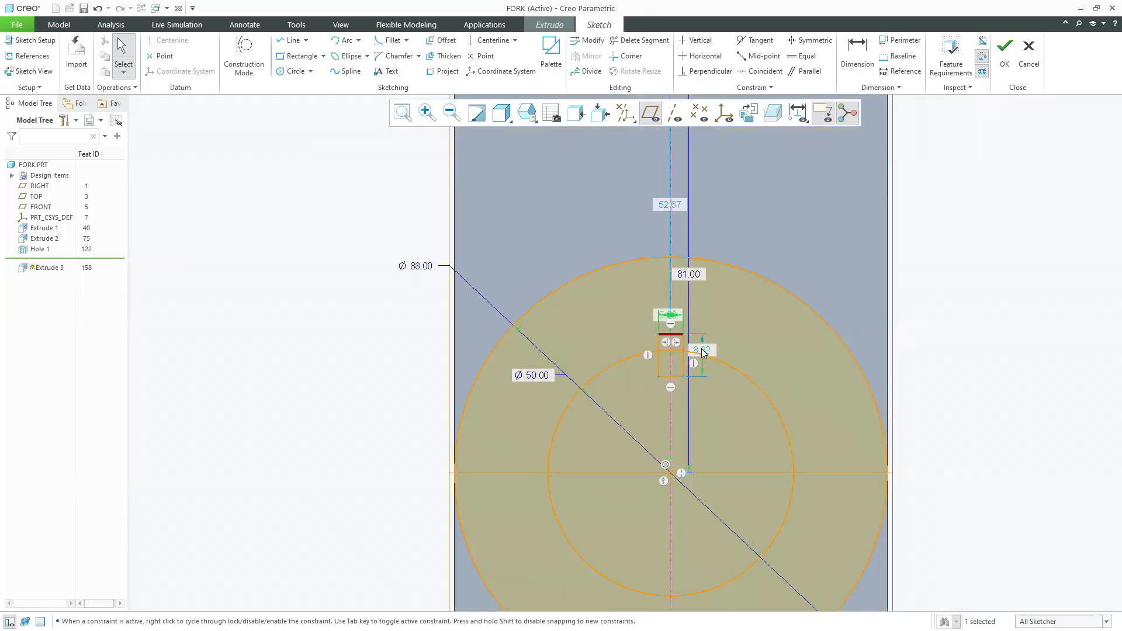
{"action": "double_click", "coordinate": [707, 355]}
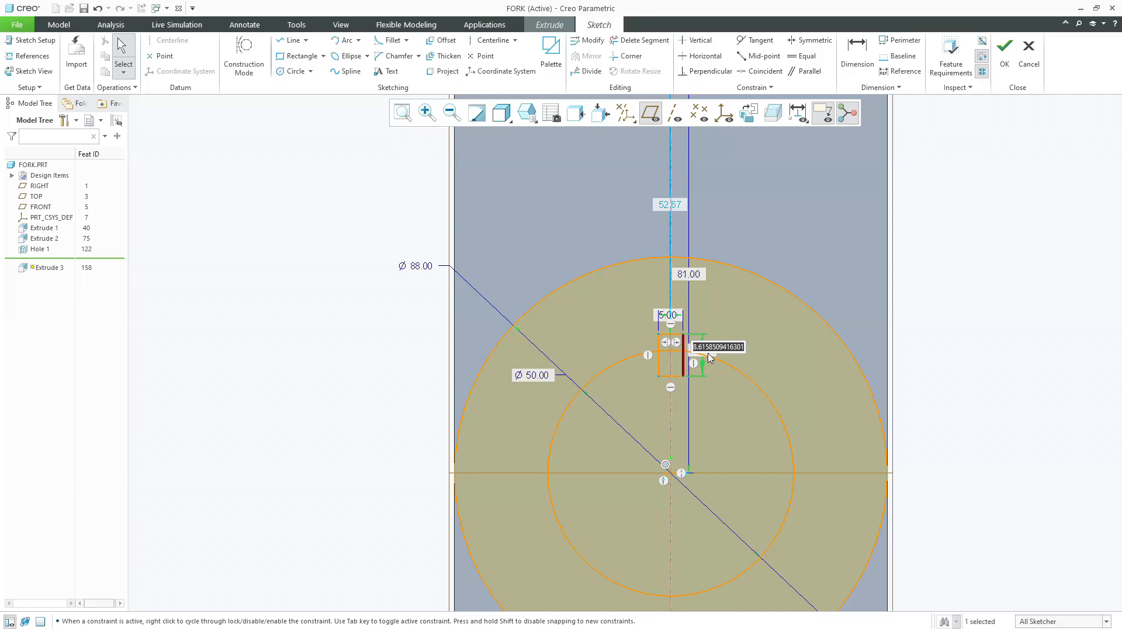
{"action": "type", "text": "10"}
{"action": "key", "text": "Return"}
{"action": "scroll", "coordinate": [706, 352], "scroll_direction": "up", "scroll_amount": 5}
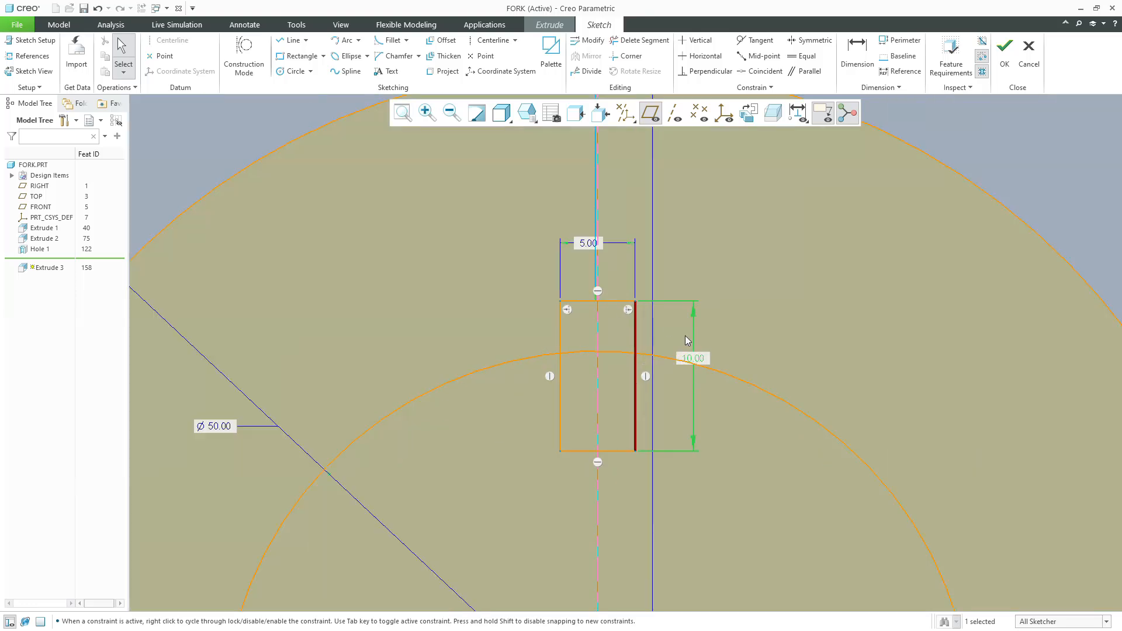
Dimension the distance from the top of the inner circle to the rectangle's upper edge and set it to 5
{"action": "left_click", "coordinate": [857, 55]}
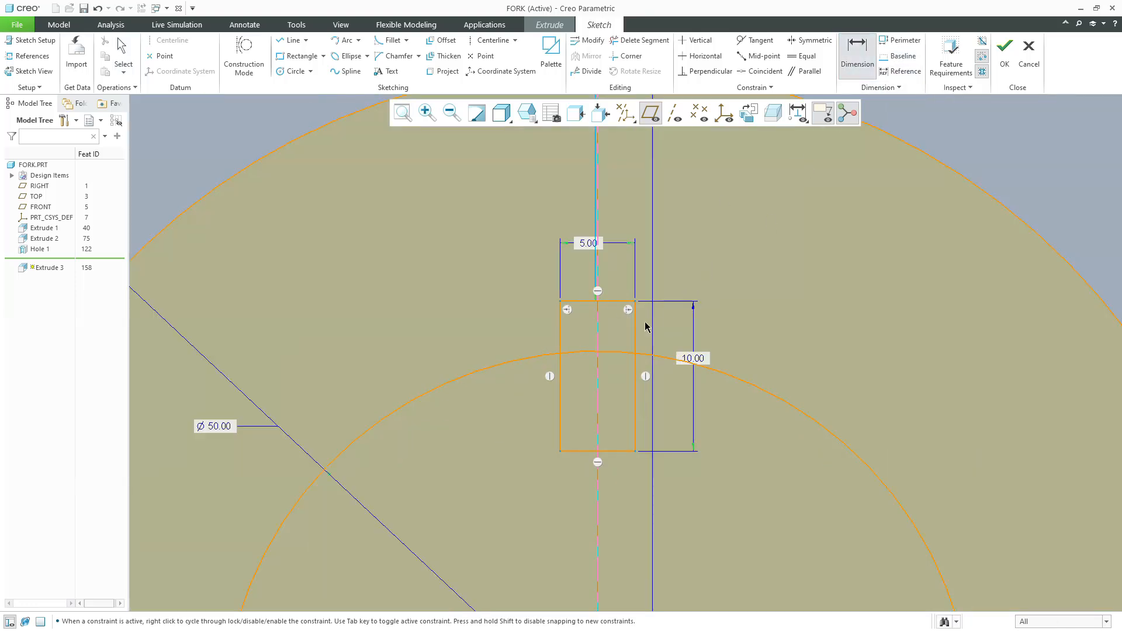
{"action": "left_click", "coordinate": [603, 353]}
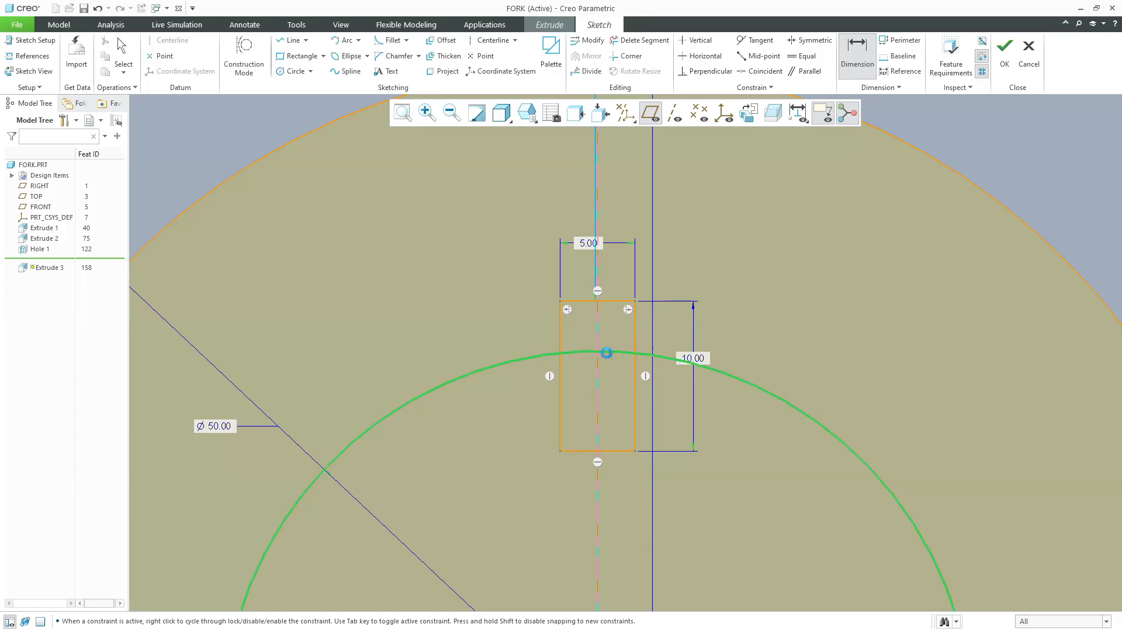
{"action": "left_click", "coordinate": [611, 302]}
{"action": "middle_click", "coordinate": [687, 318]}
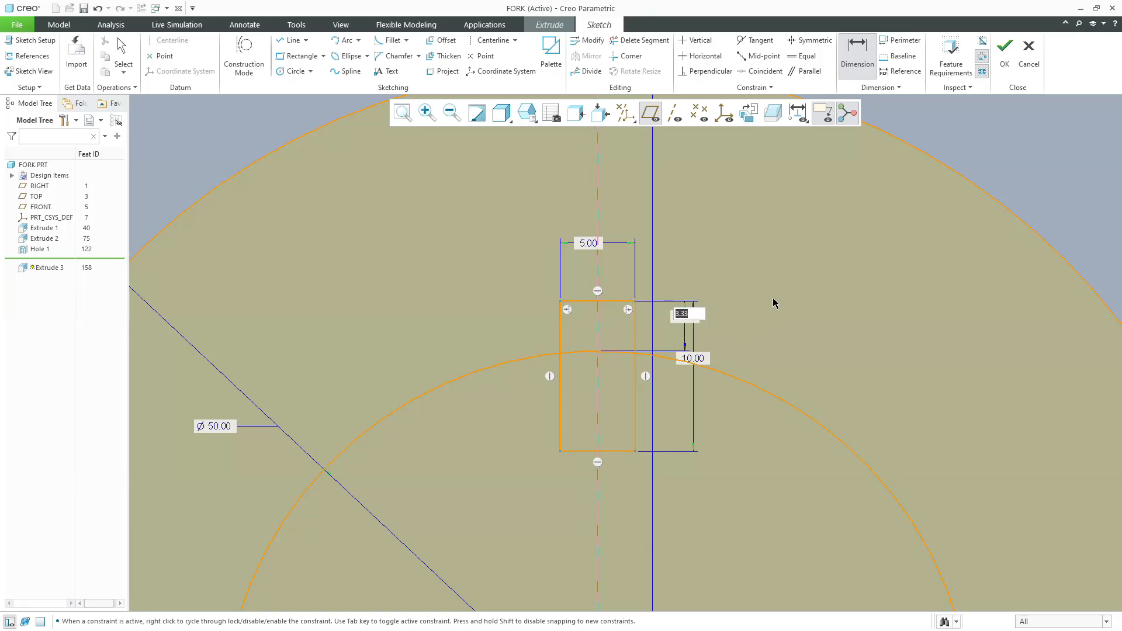
{"action": "type", "text": "5"}
{"action": "key", "text": "Return"}
{"action": "middle_click", "coordinate": [775, 303]}
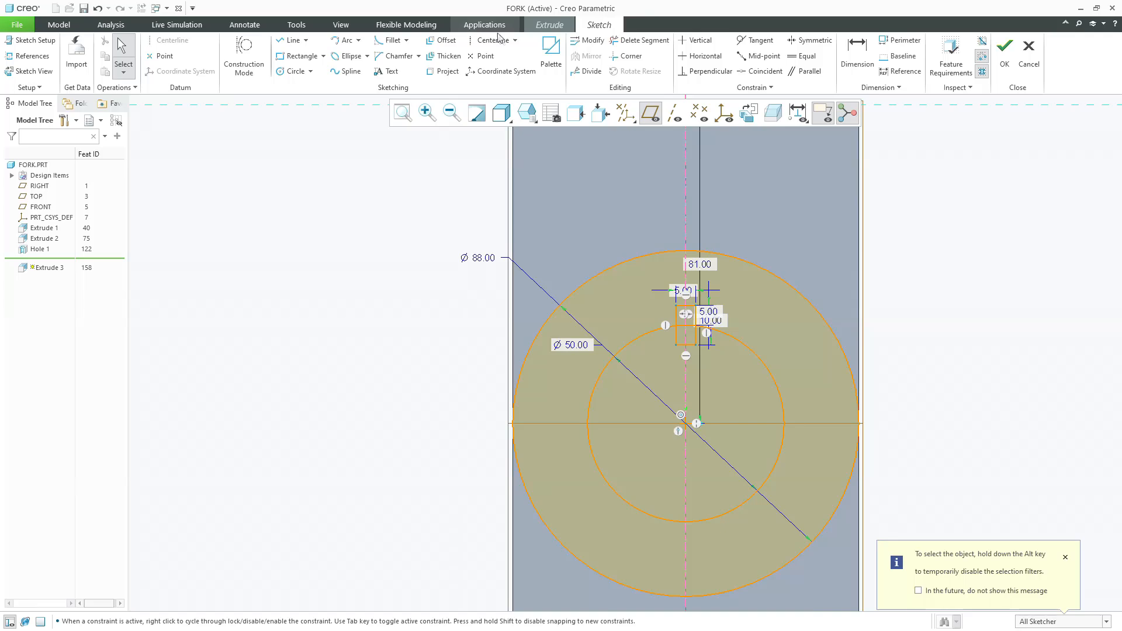
{"action": "scroll", "coordinate": [679, 375], "scroll_direction": "up", "scroll_amount": 5}
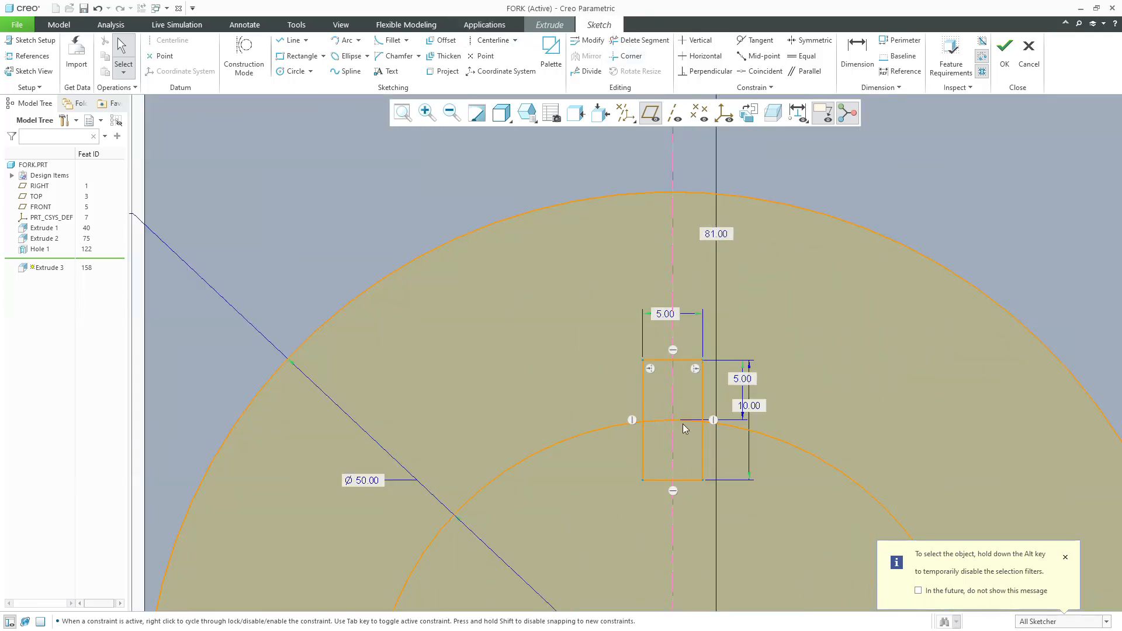
Trim away the inner circle's arc within the rectangle and the rectangle's portion inside the bore
{"action": "left_click", "coordinate": [643, 40]}
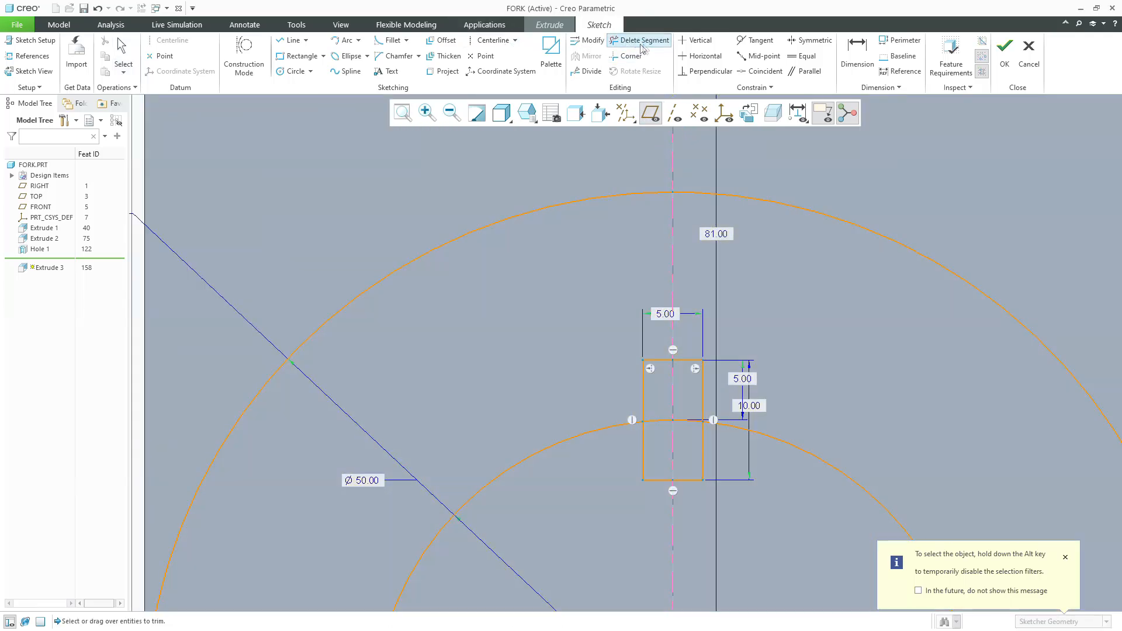
{"action": "mouse_move", "coordinate": [659, 421]}
{"action": "left_mouse_down"}
{"action": "mouse_move", "coordinate": [690, 435]}
{"action": "mouse_move", "coordinate": [643, 462]}
{"action": "mouse_move", "coordinate": [708, 470]}
{"action": "mouse_move", "coordinate": [654, 486]}
{"action": "left_mouse_up"}
{"action": "middle_click", "coordinate": [655, 486]}
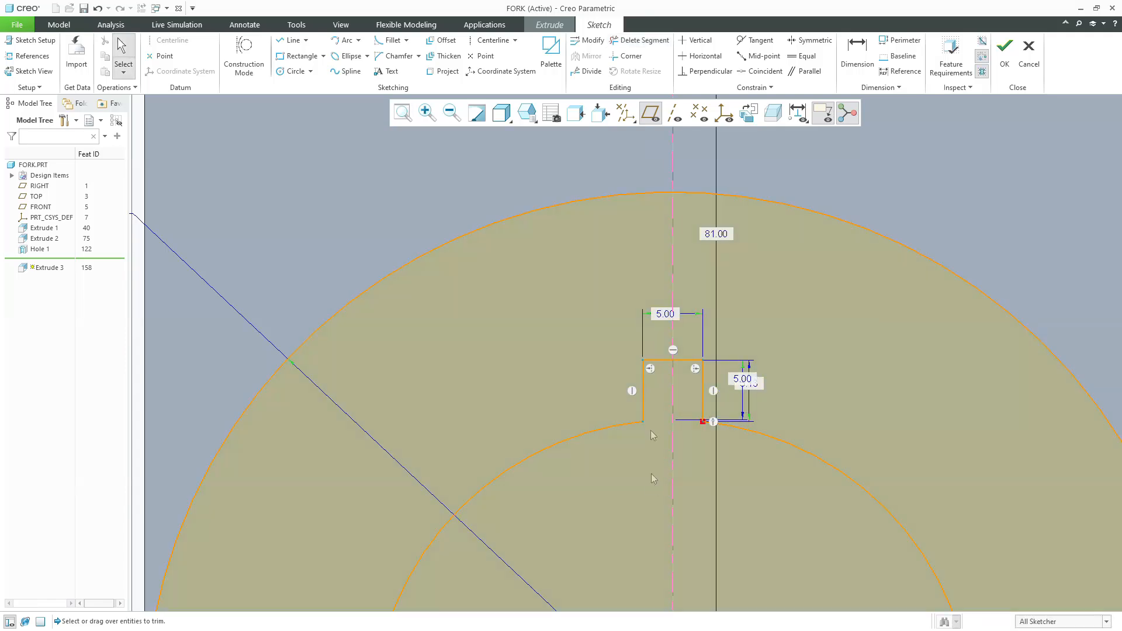
Join the keyway's right side line to the bore arc with the Corner tool
{"action": "scroll", "coordinate": [665, 338], "scroll_direction": "up", "scroll_amount": 6}
{"action": "scroll", "coordinate": [682, 369], "scroll_direction": "down", "scroll_amount": 10}
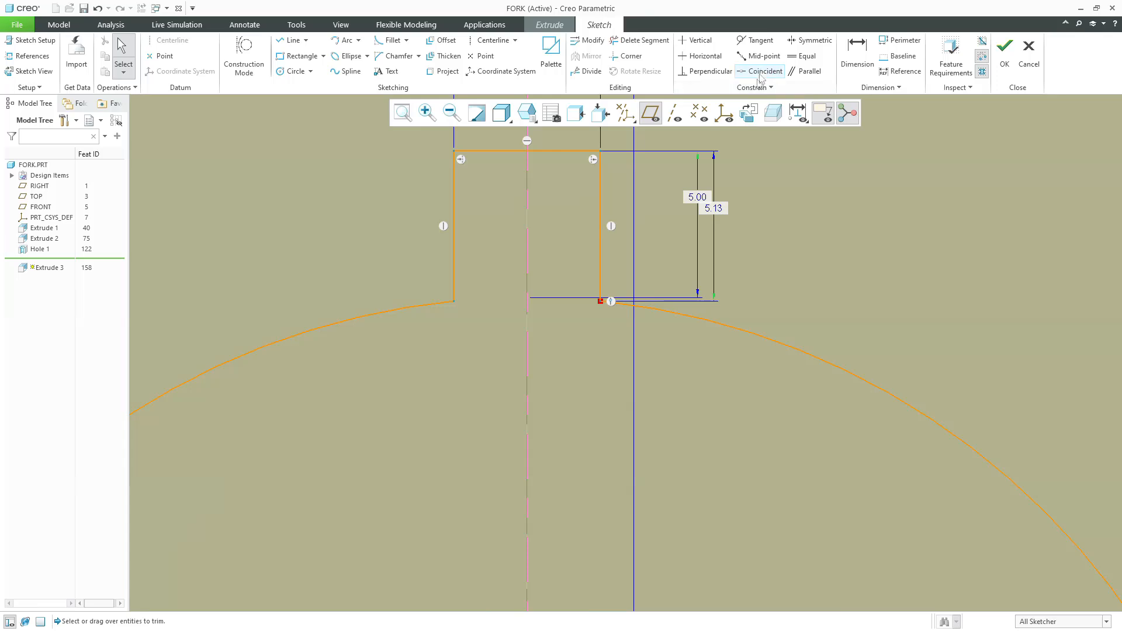
{"action": "left_click", "coordinate": [627, 56]}
{"action": "left_click", "coordinate": [600, 266]}
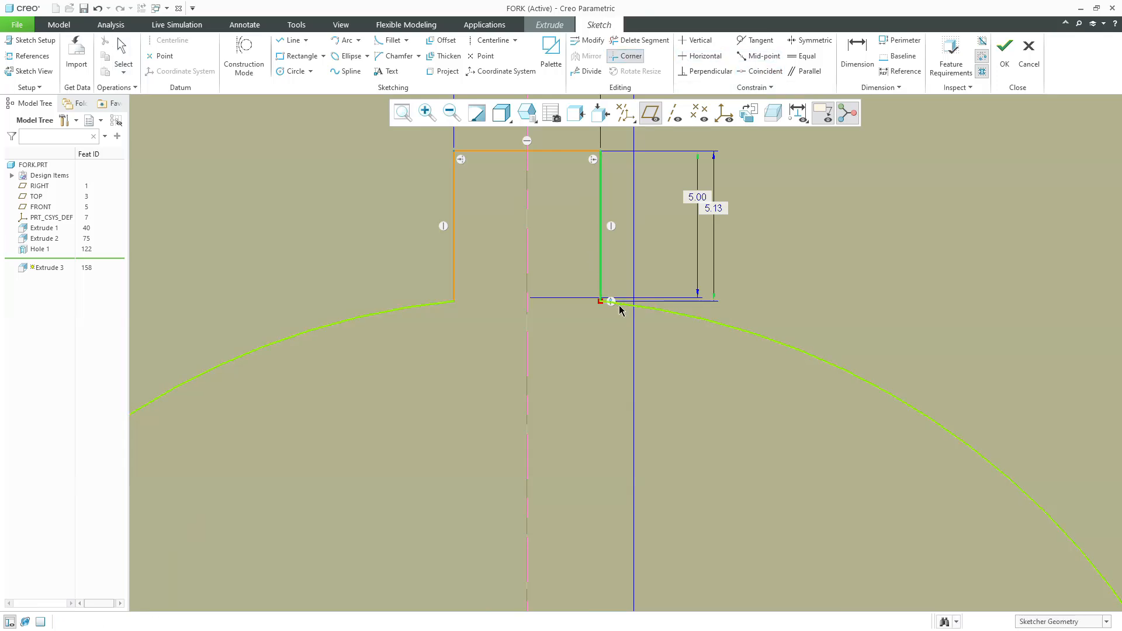
{"action": "left_click", "coordinate": [618, 309]}
{"action": "middle_click", "coordinate": [631, 326]}
{"action": "scroll", "coordinate": [643, 333], "scroll_direction": "up", "scroll_amount": 6}
{"action": "scroll", "coordinate": [650, 339], "scroll_direction": "down", "scroll_amount": 8}
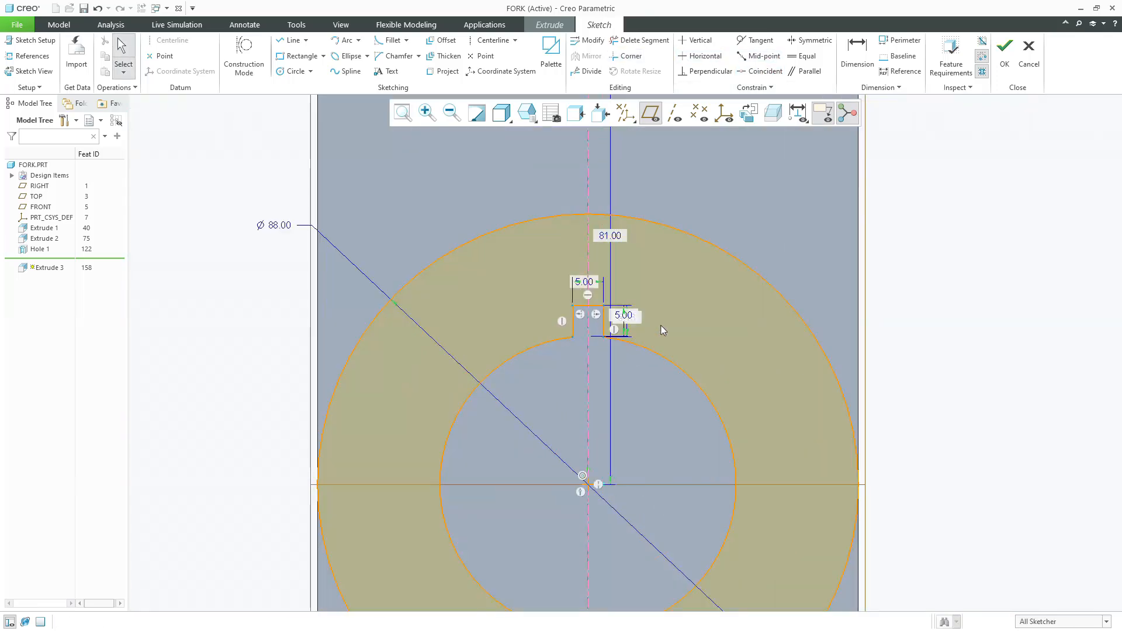
Remove the surplus keyway side dimension and move the 81 dimension clear of the block
{"action": "left_click_drag", "start_coordinate": [621, 323], "coordinate": [681, 320]}
{"action": "left_click", "coordinate": [682, 318]}
{"action": "key", "text": "Delete"}
{"action": "left_click", "coordinate": [622, 322]}
{"action": "left_click", "coordinate": [590, 301]}
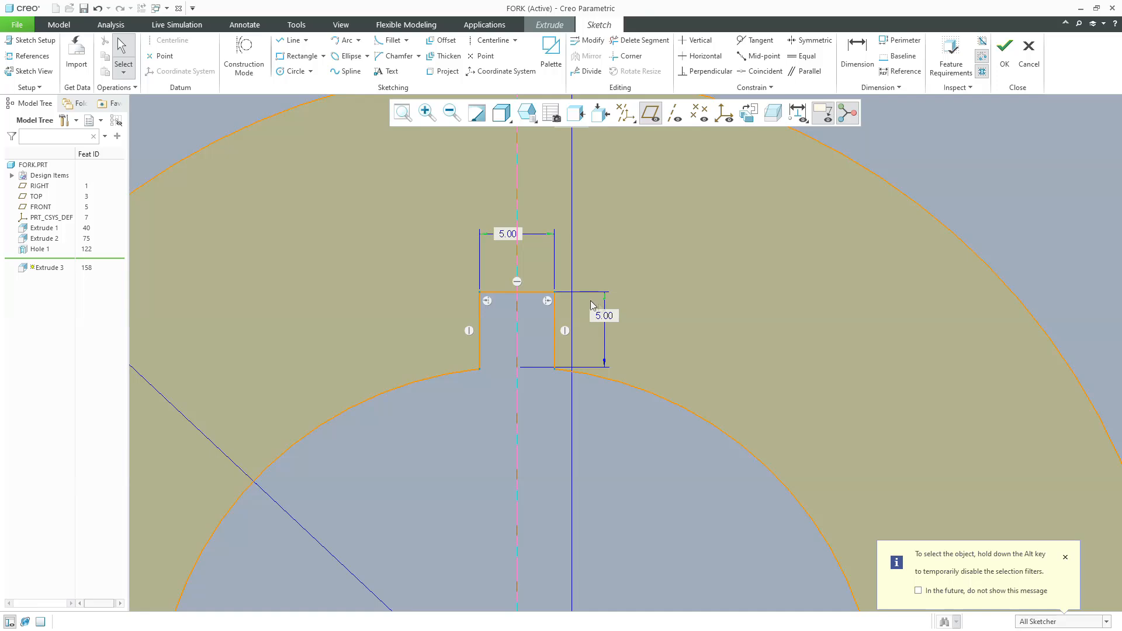
{"action": "scroll", "coordinate": [591, 303], "scroll_direction": "down", "scroll_amount": 5}
{"action": "left_click_drag", "start_coordinate": [613, 283], "coordinate": [784, 275]}
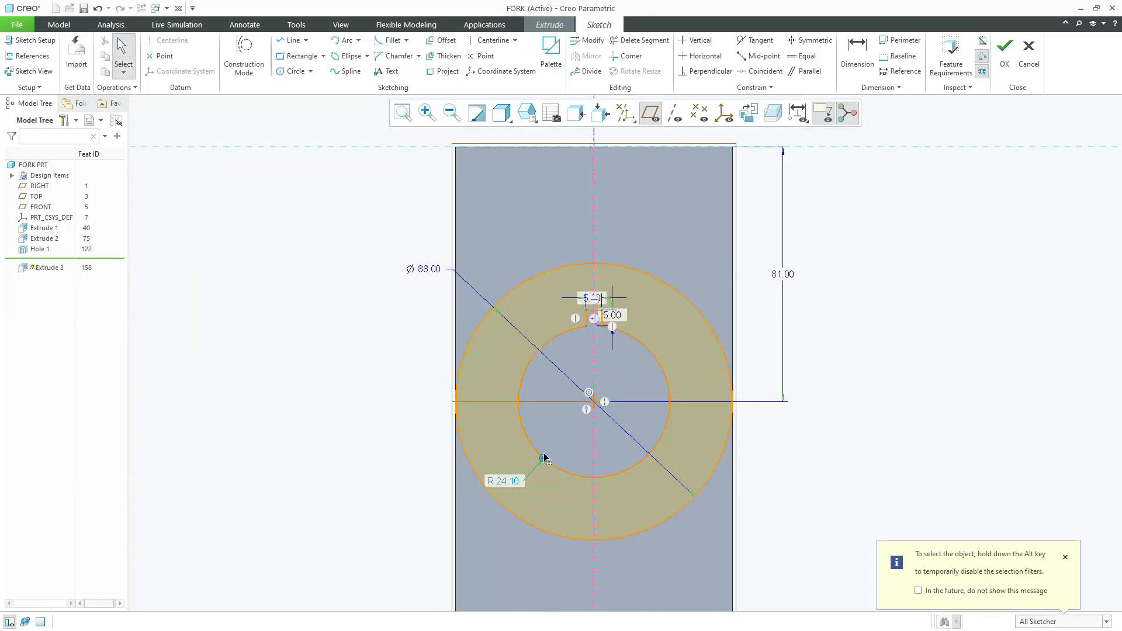
Add a radius dimension to the bore arc and set it to 30
{"action": "left_click", "coordinate": [857, 56]}
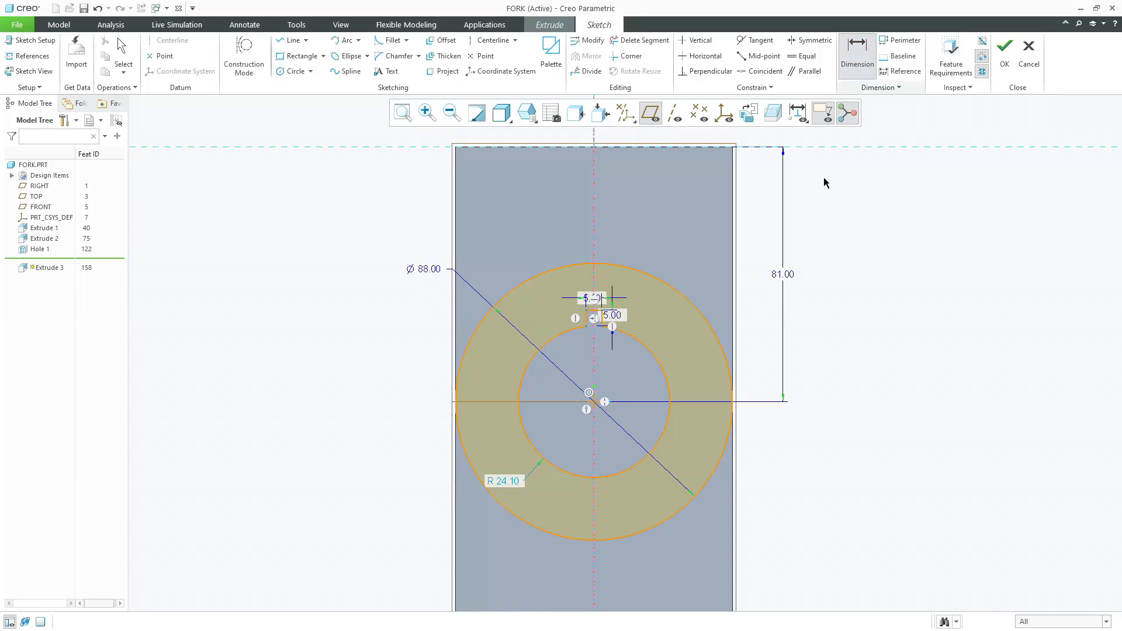
{"action": "middle_click", "coordinate": [794, 458]}
{"action": "type", "text": "30"}
{"action": "key", "text": "Return"}
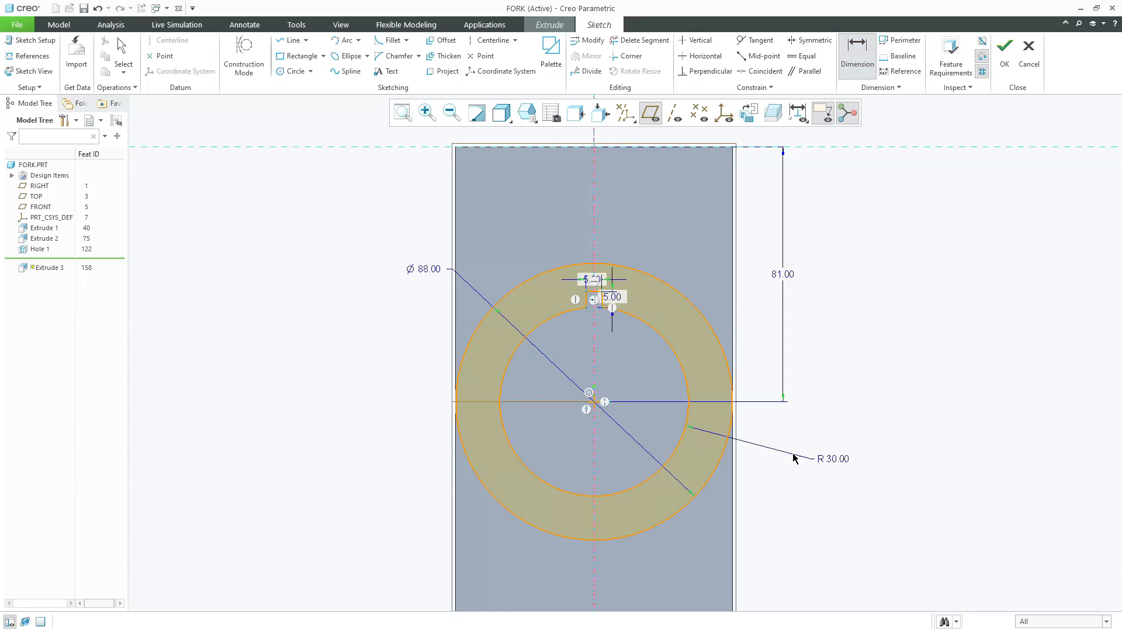
{"action": "middle_click", "coordinate": [869, 401]}
Convert the bore's radius dimension to a diameter and set it to 50
{"action": "scroll", "coordinate": [587, 306], "scroll_direction": "down", "scroll_amount": 5}
{"action": "scroll", "coordinate": [587, 307], "scroll_direction": "up", "scroll_amount": 6}
{"action": "left_click", "coordinate": [763, 437]}
{"action": "left_click", "coordinate": [788, 397]}
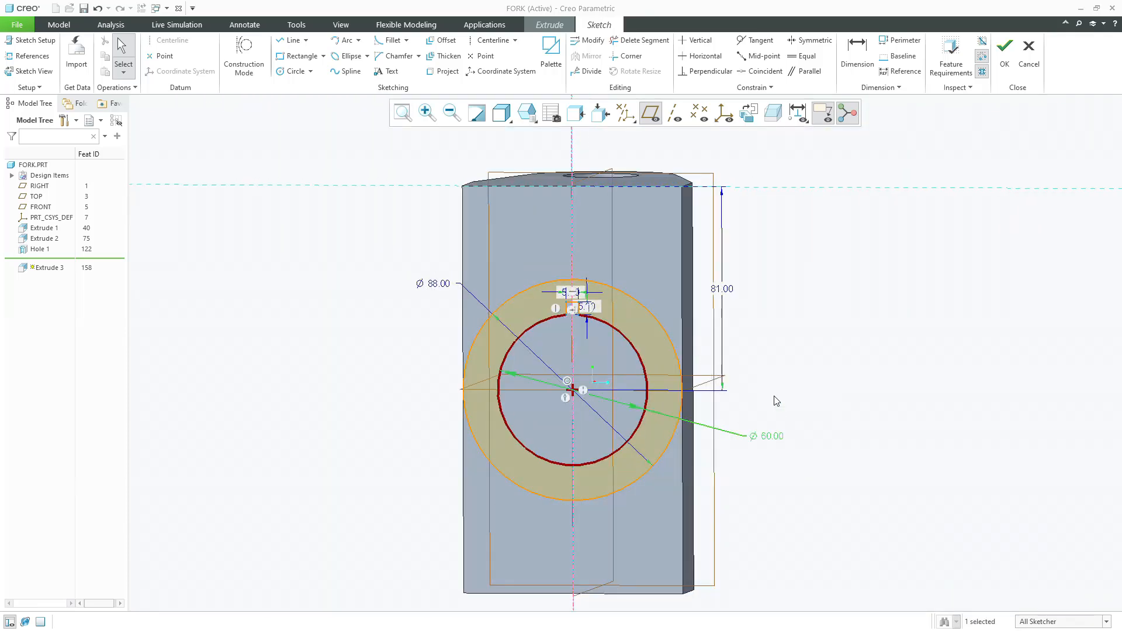
{"action": "double_click", "coordinate": [774, 440]}
{"action": "type", "text": "50"}
{"action": "key", "text": "Return"}
{"action": "left_click", "coordinate": [861, 317]}
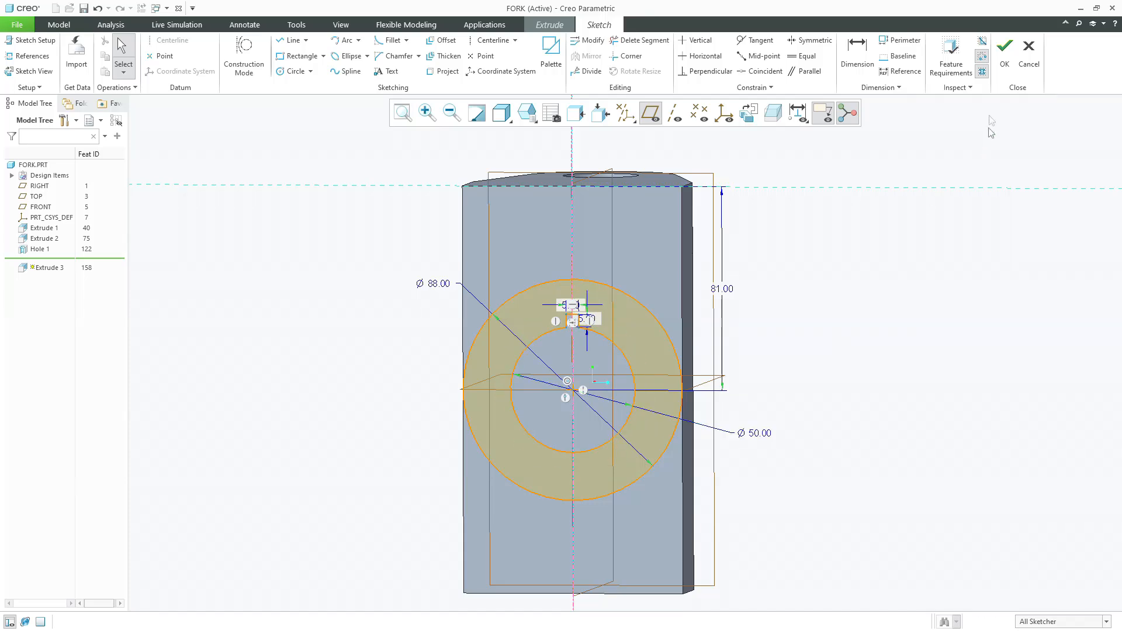
Finish the sketch and extrude the hub profile with its bore and keyway to a depth of 80
{"action": "left_click", "coordinate": [1005, 54]}
{"action": "scroll", "coordinate": [799, 266], "scroll_direction": "down", "scroll_amount": 5}
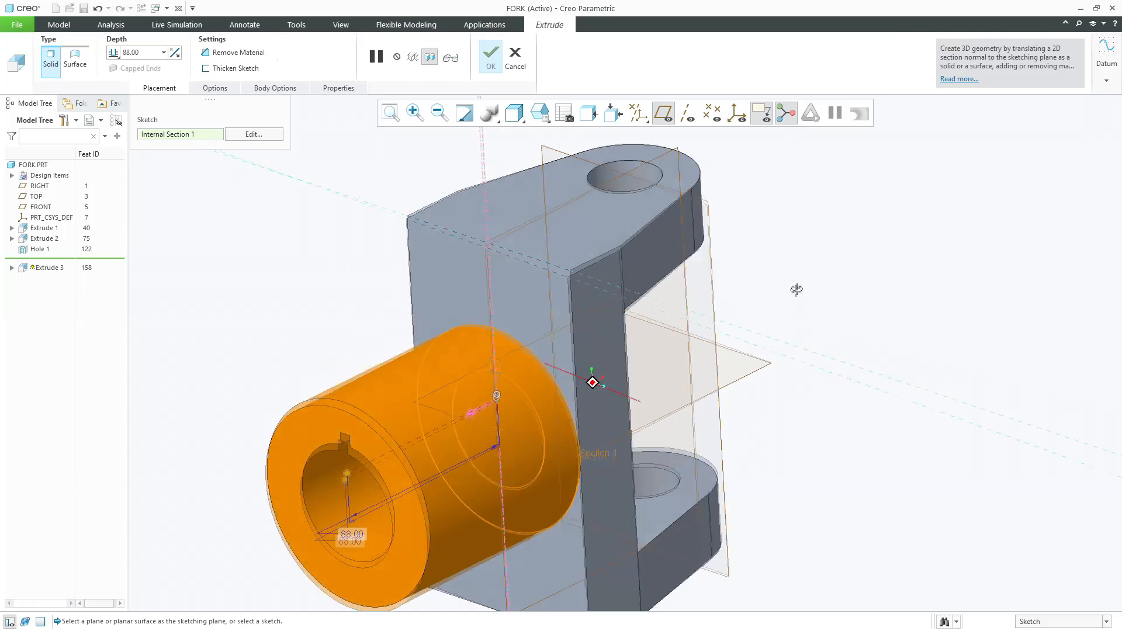
{"action": "double_click", "coordinate": [658, 437]}
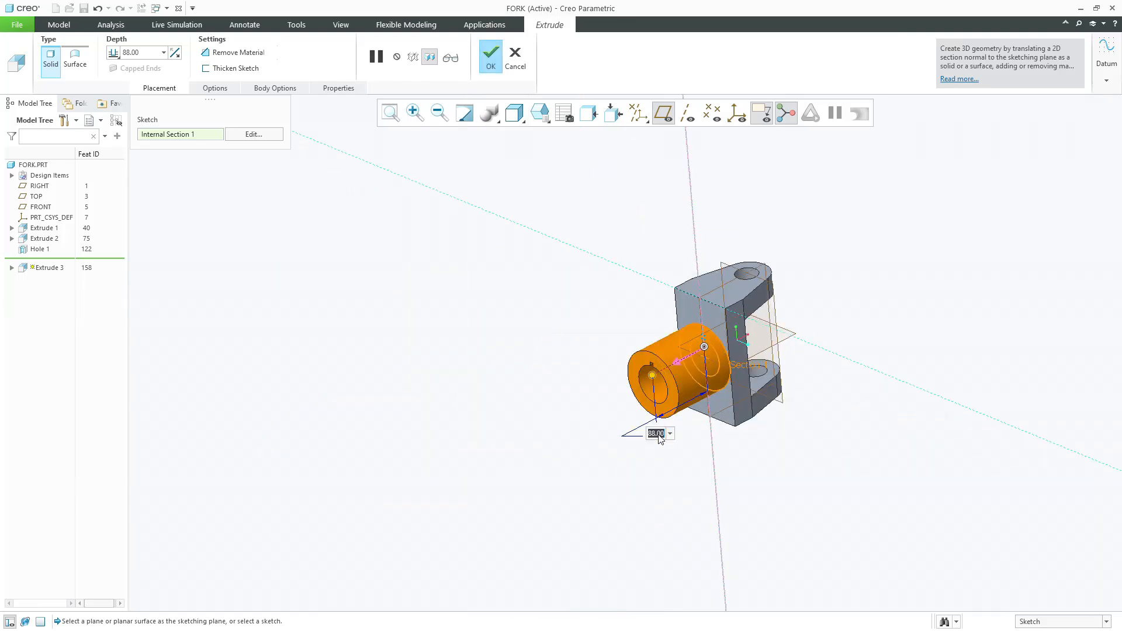
{"action": "type", "text": "18"}
{"action": "key", "text": "Return"}
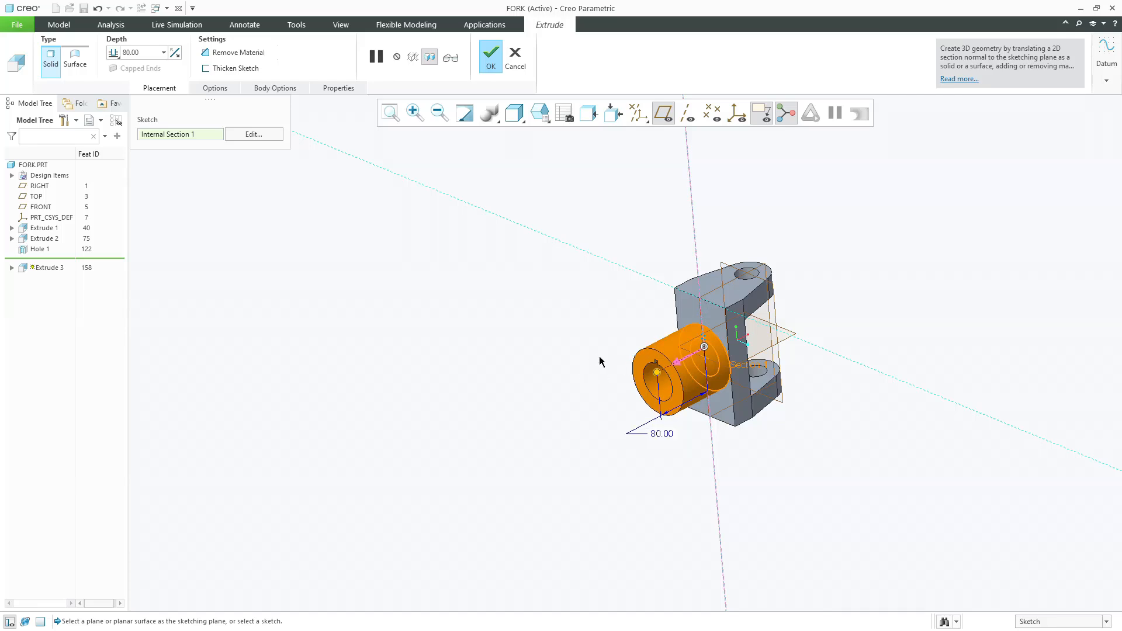
{"action": "middle_click", "coordinate": [599, 360]}
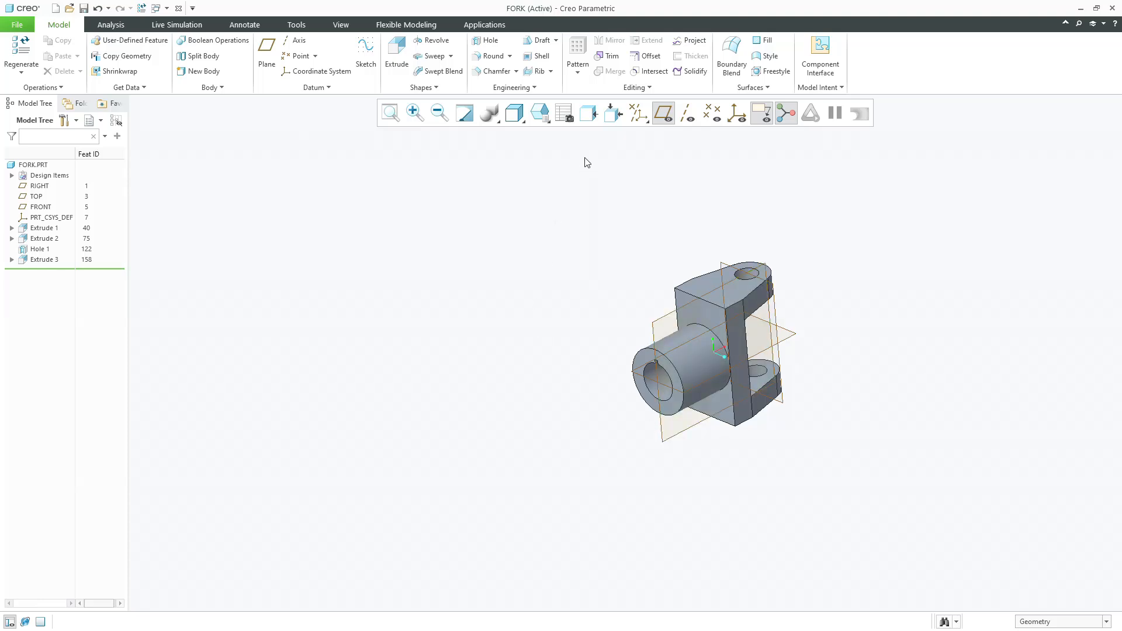
{"action": "left_click", "coordinate": [540, 113]}
{"action": "left_click", "coordinate": [538, 135]}
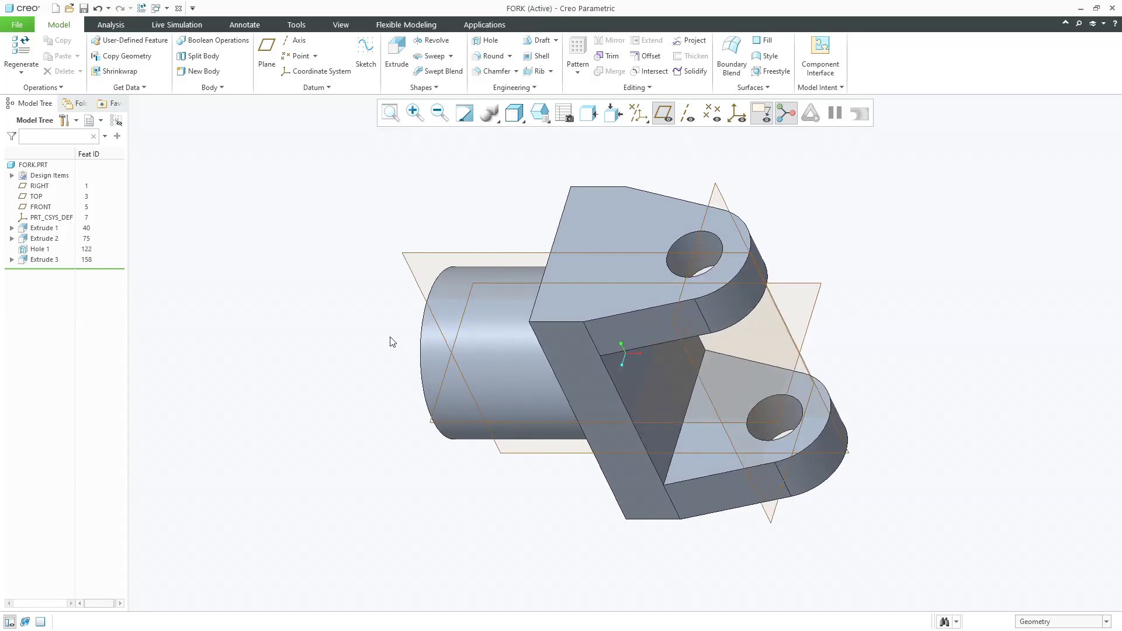
{"action": "mouse_move", "coordinate": [606, 279]}
{"action": "middle_mouse_down"}
{"action": "mouse_move", "coordinate": [587, 181]}
{"action": "mouse_move", "coordinate": [631, 235]}
{"action": "mouse_move", "coordinate": [581, 243]}
{"action": "mouse_move", "coordinate": [573, 260]}
{"action": "mouse_move", "coordinate": [576, 292]}
{"action": "mouse_move", "coordinate": [608, 300]}
{"action": "middle_mouse_up"}
{"action": "left_click", "coordinate": [490, 56]}
{"action": "left_click", "coordinate": [627, 277]}
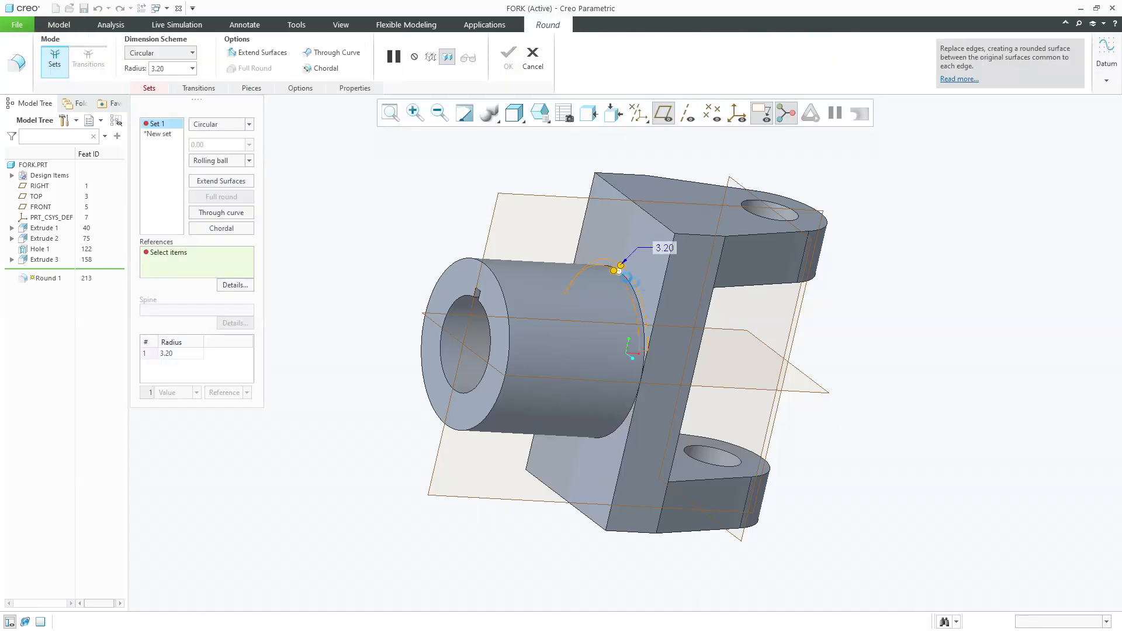
{"action": "middle_click_drag", "start_coordinate": [654, 292], "coordinate": [666, 234]}
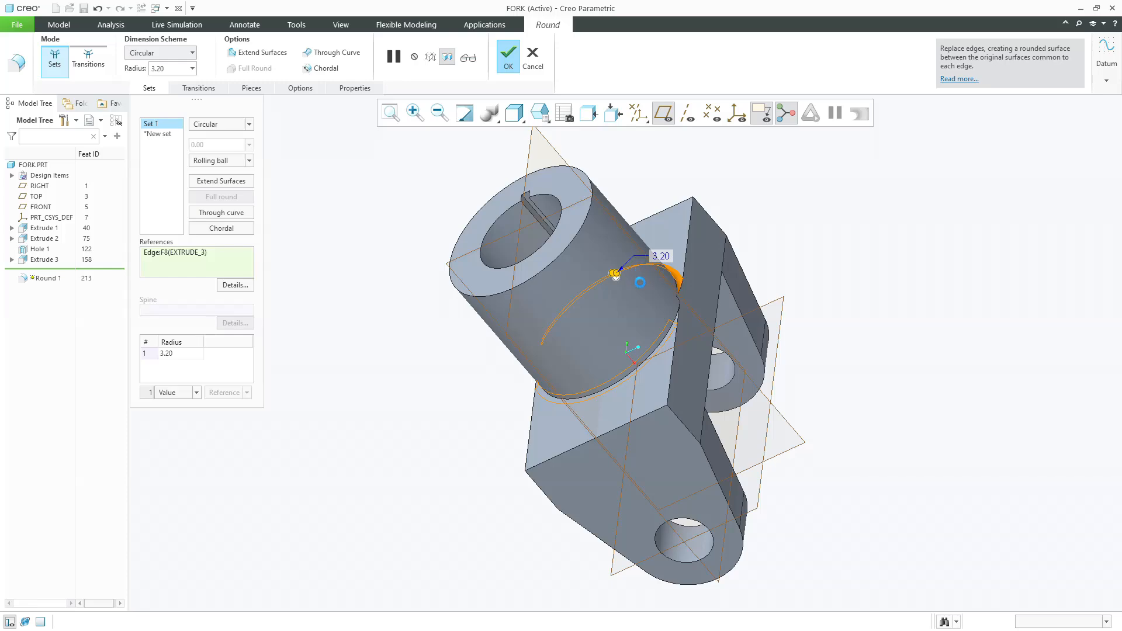
{"action": "left_click", "coordinate": [640, 301], "text": "ctrl"}
{"action": "middle_click_drag", "start_coordinate": [641, 301], "coordinate": [634, 327]}
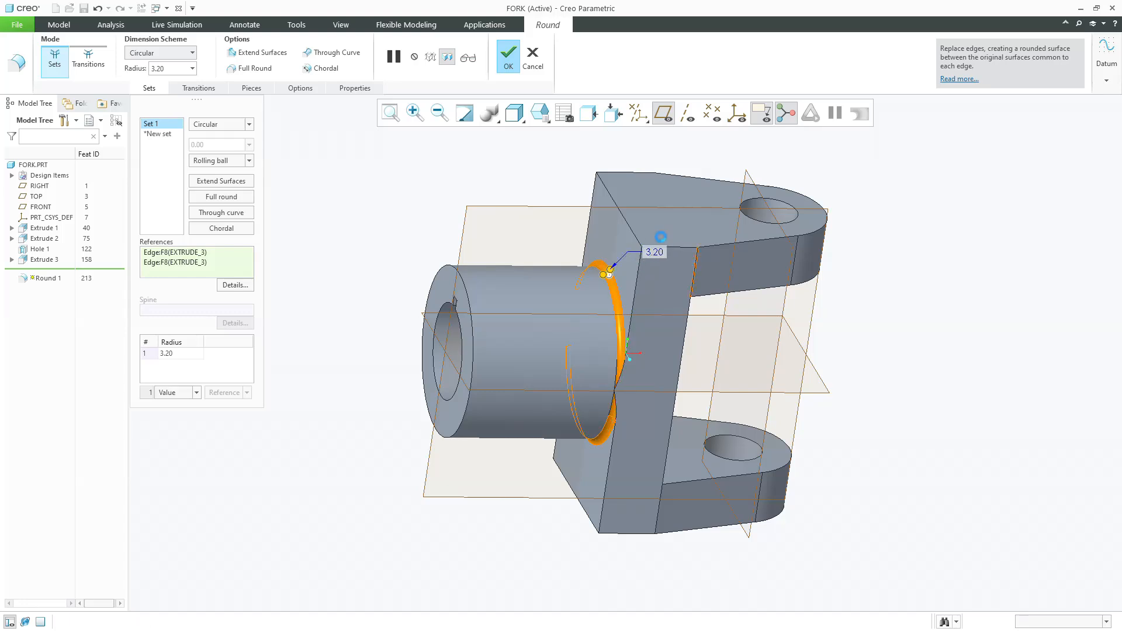
{"action": "left_click", "coordinate": [532, 59]}
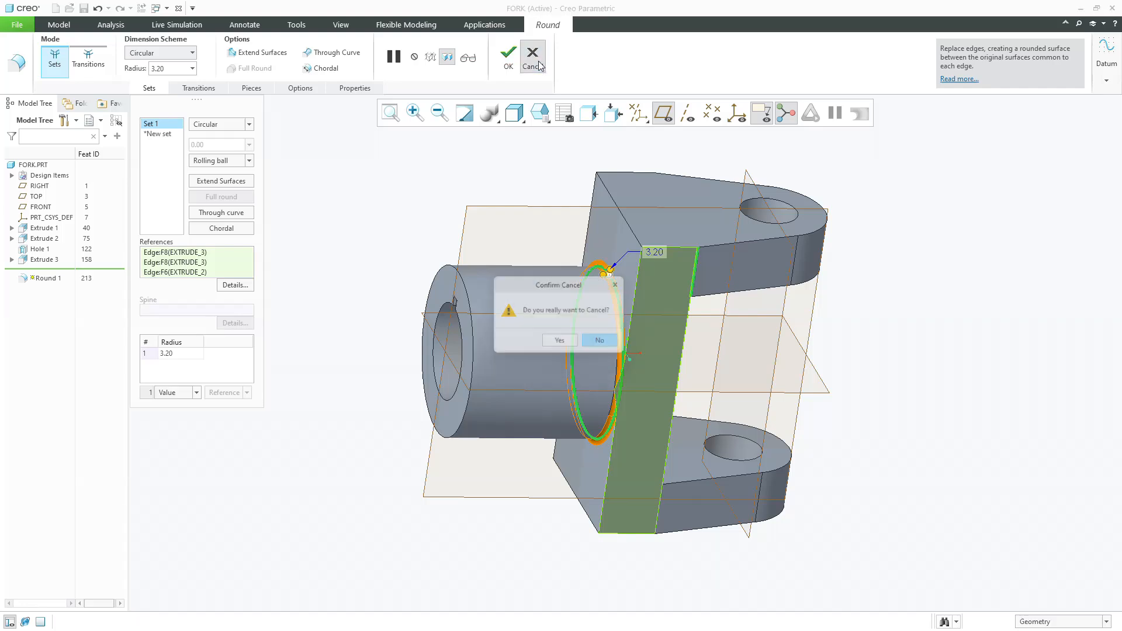
{"action": "left_click", "coordinate": [557, 344]}
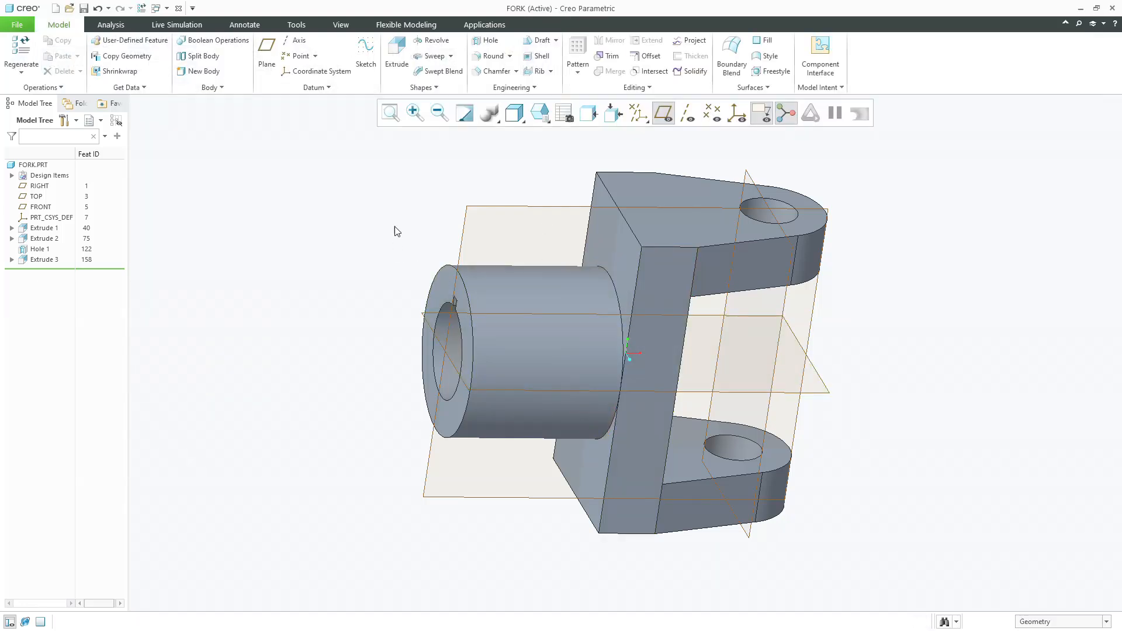
Return the model to its default view orientation
{"action": "left_click", "coordinate": [540, 113]}
{"action": "left_click", "coordinate": [540, 128]}
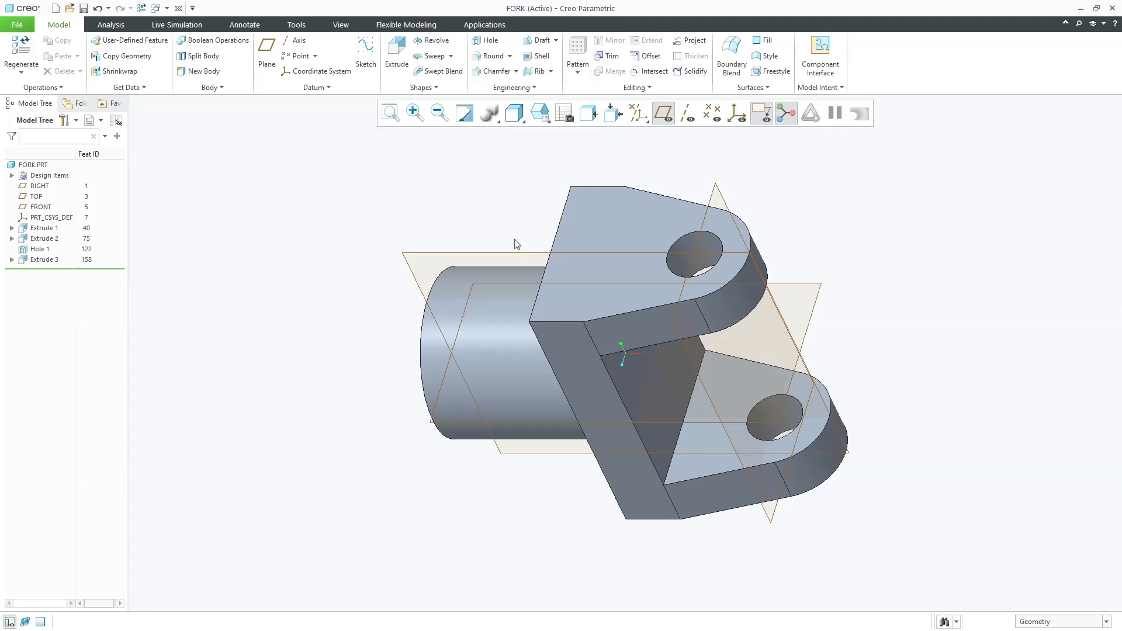
Save a backup of the fork part into a new universal coupling folder on the Desktop
{"action": "middle_click_drag", "start_coordinate": [517, 234], "coordinate": [500, 197]}
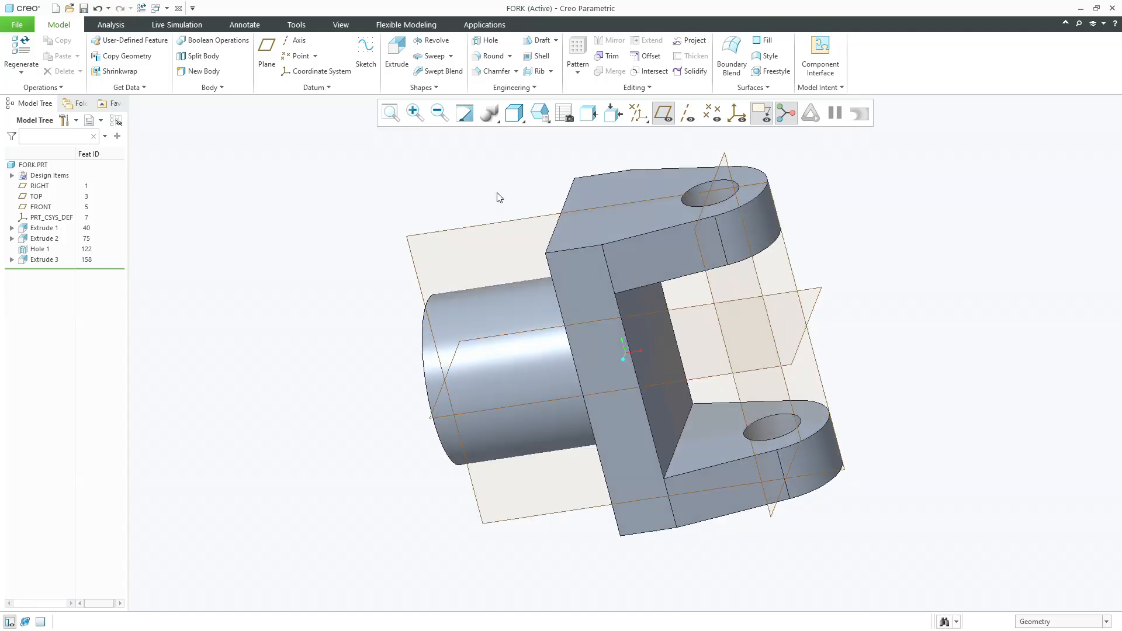
{"action": "left_click", "coordinate": [17, 25]}
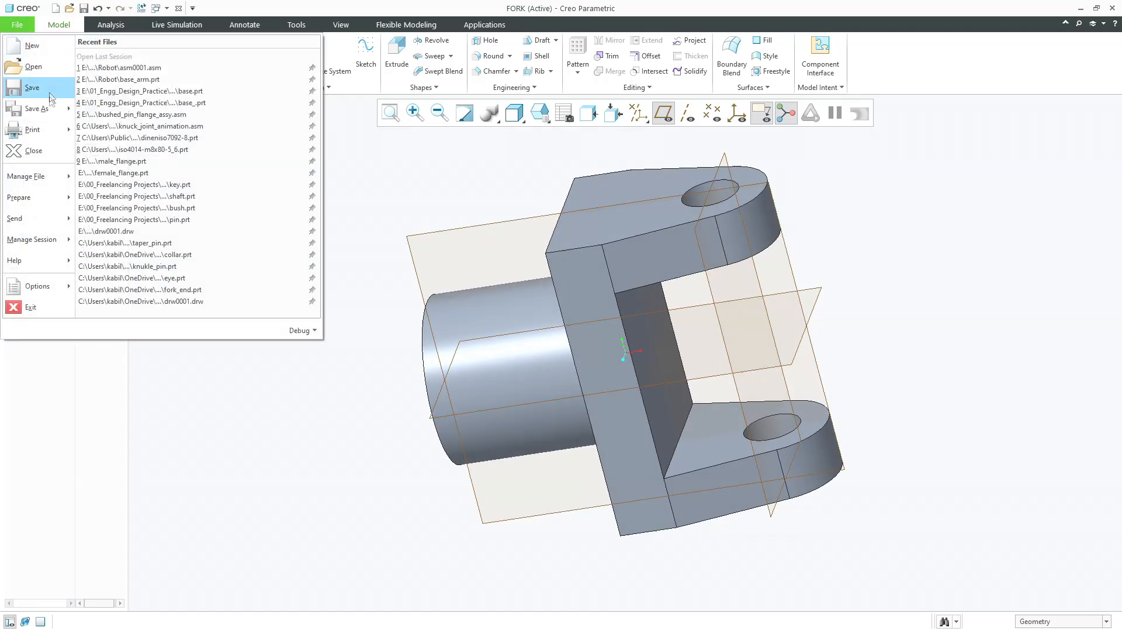
{"action": "mouse_move", "coordinate": [49, 108]}
{"action": "left_click", "coordinate": [108, 84]}
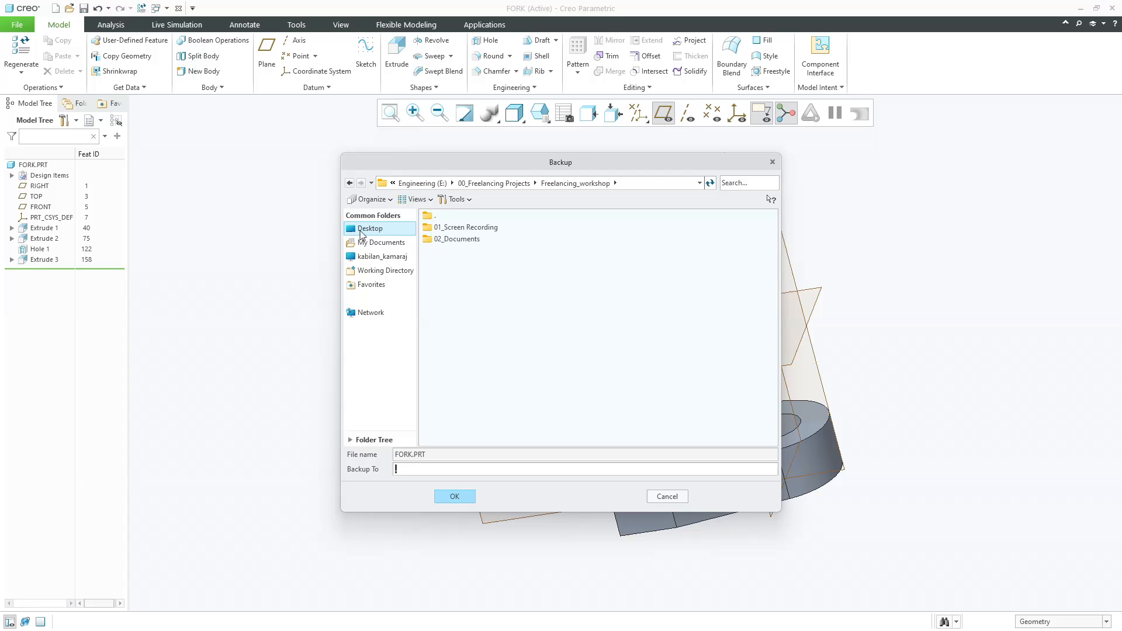
{"action": "right_click", "coordinate": [485, 281]}
{"action": "left_click", "coordinate": [509, 309]}
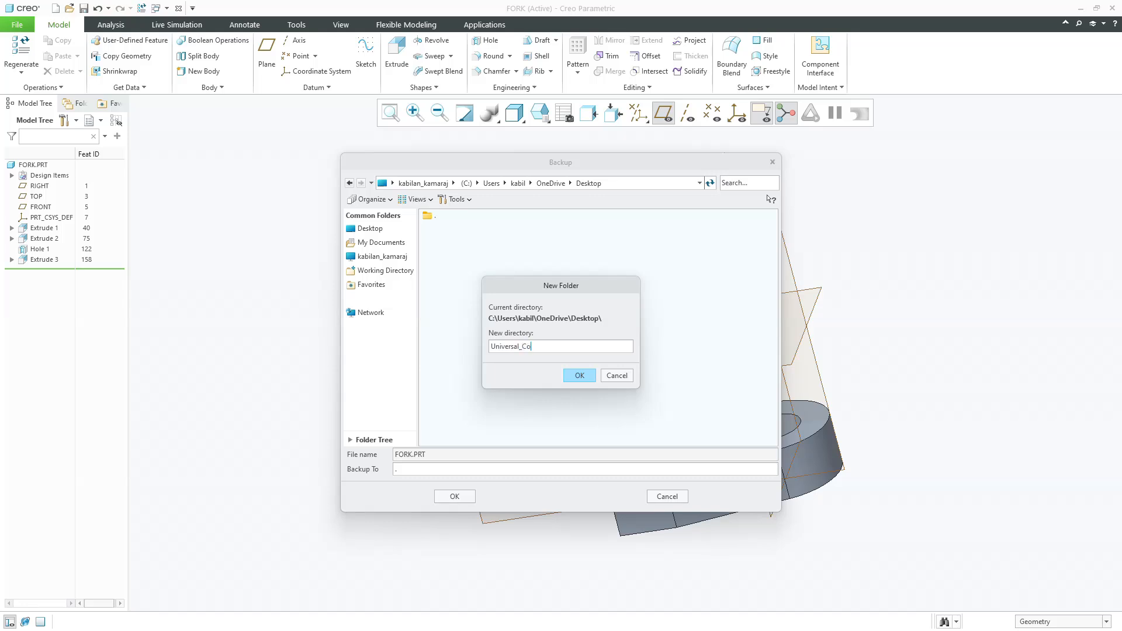
{"action": "key", "text": "Return"}
{"action": "key", "text": "Return"}
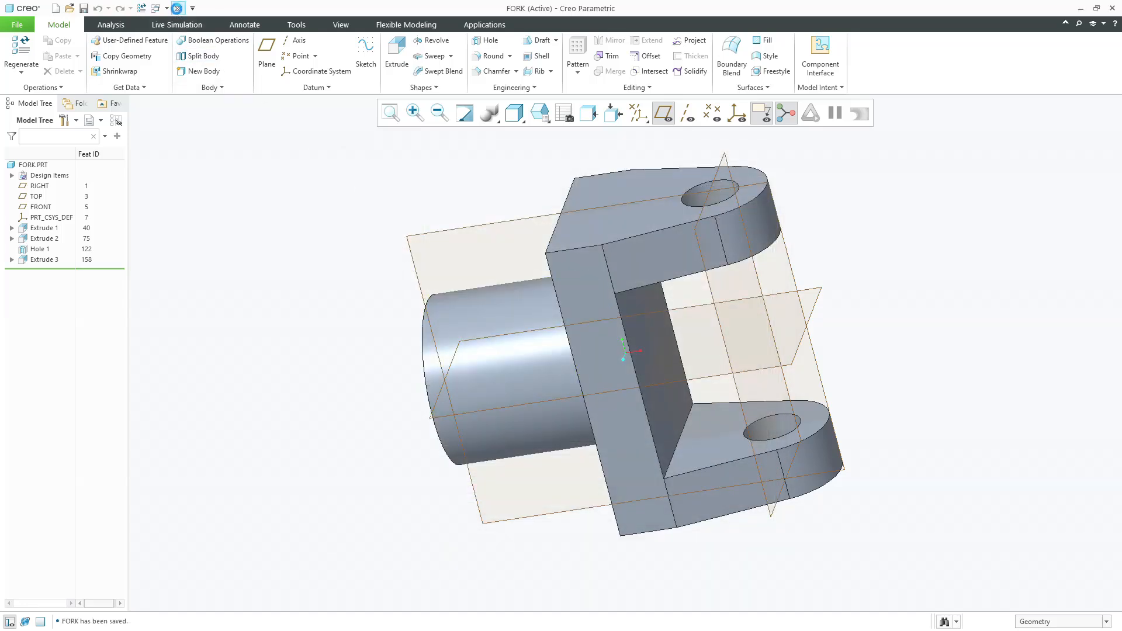
Switch to the reference drawing's window and create a new solid part named Central_Block from the default template
{"action": "left_click", "coordinate": [178, 8]}
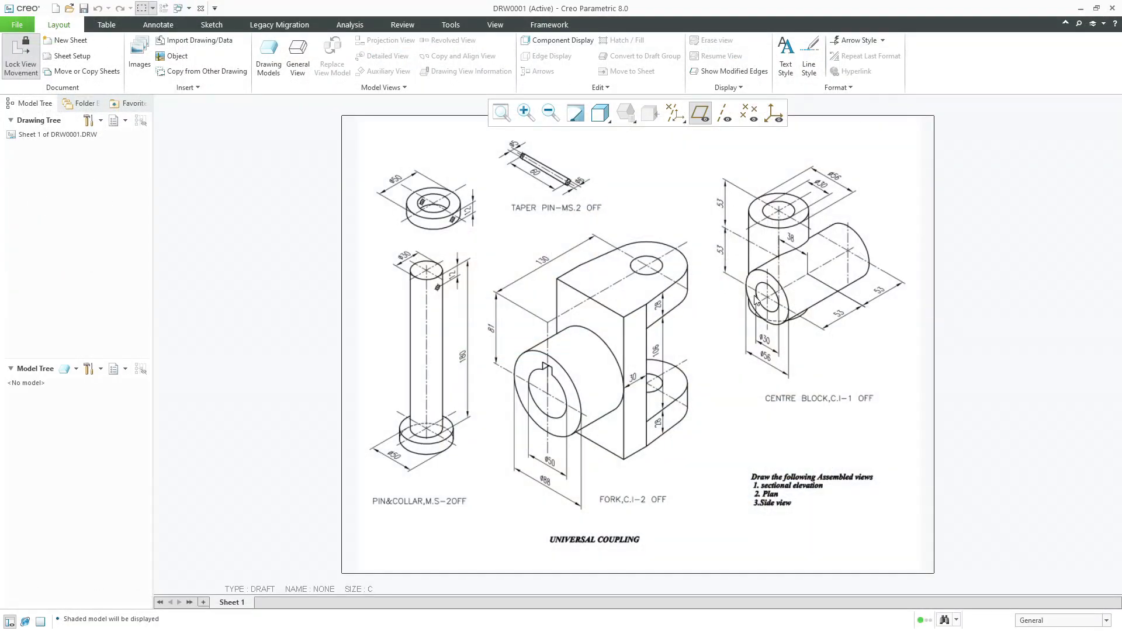
{"action": "left_click", "coordinate": [55, 8]}
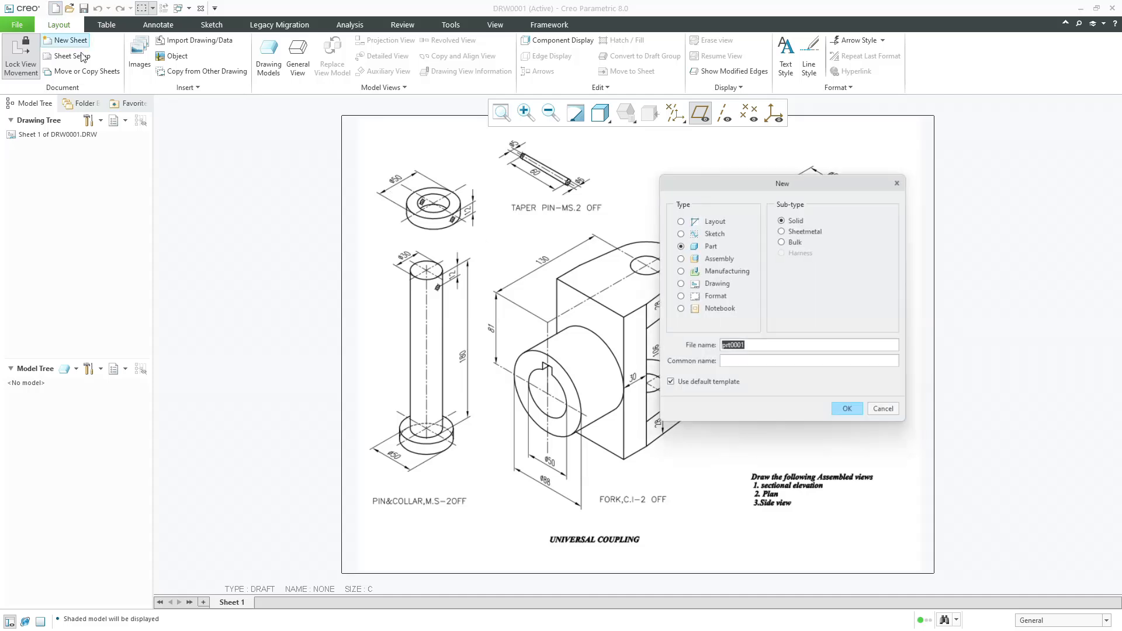
{"action": "type", "text": "Central_Block"}
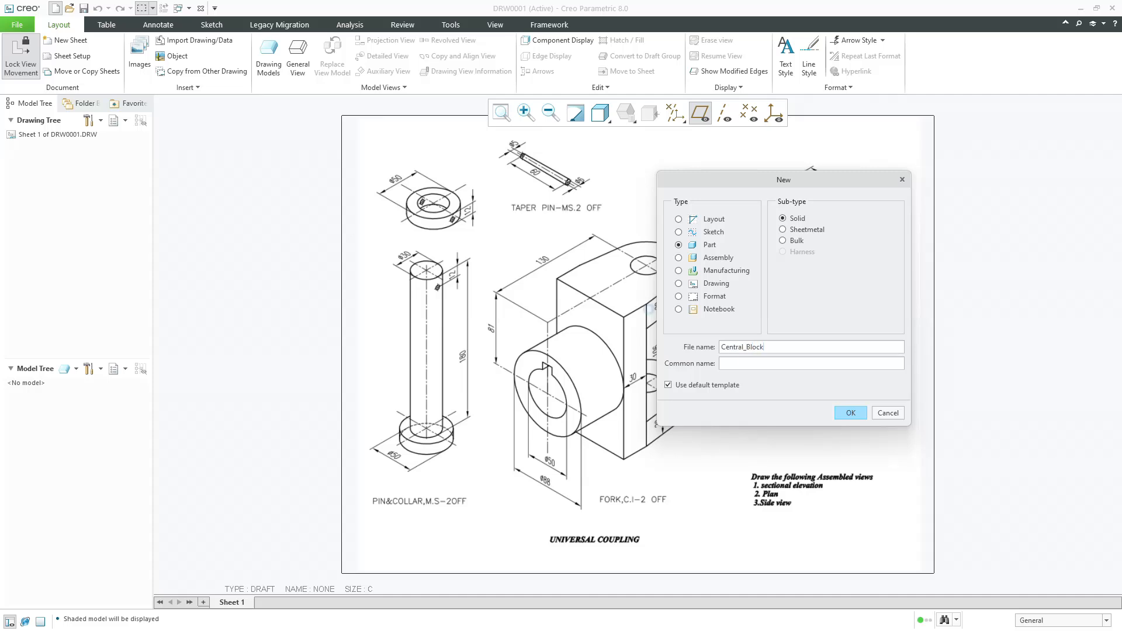
{"action": "key", "text": "Return"}
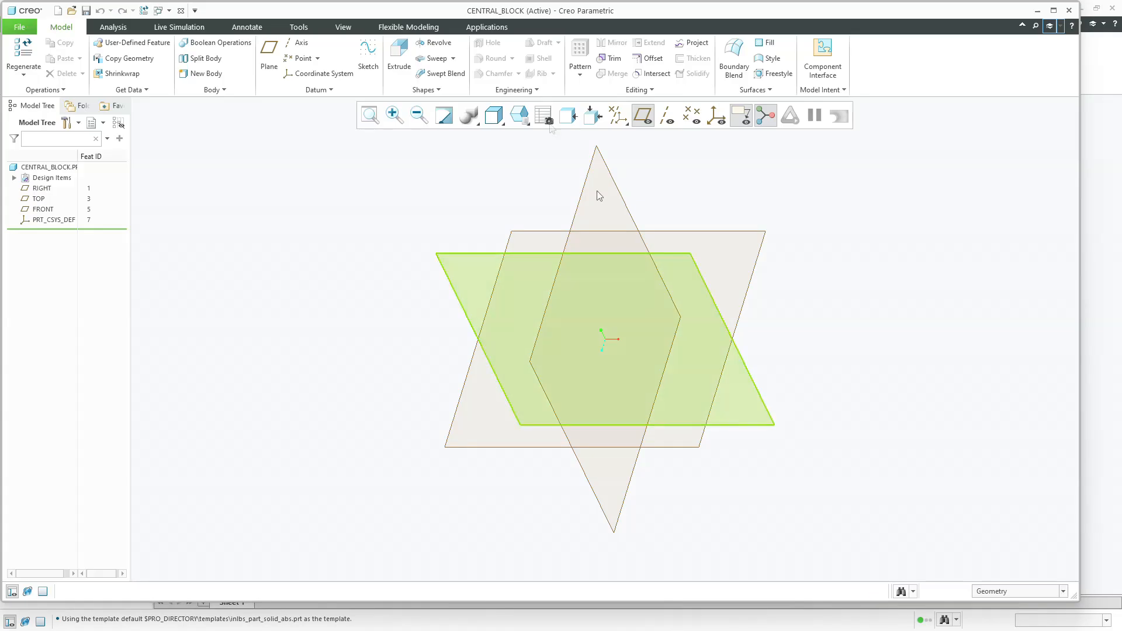
{"action": "double_click", "coordinate": [422, 11]}
{"action": "key", "text": "alt+Tab"}
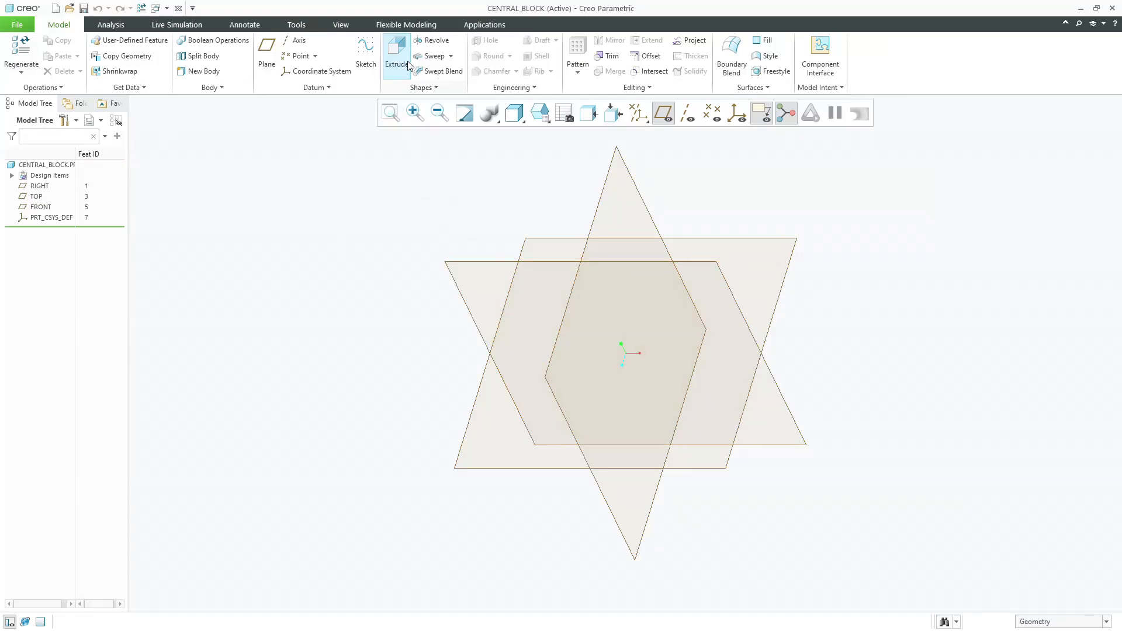
Start an extrusion on the FRONT plane and sketch two concentric circles at the origin, about 105 and 168 in diameter
{"action": "left_click", "coordinate": [396, 55]}
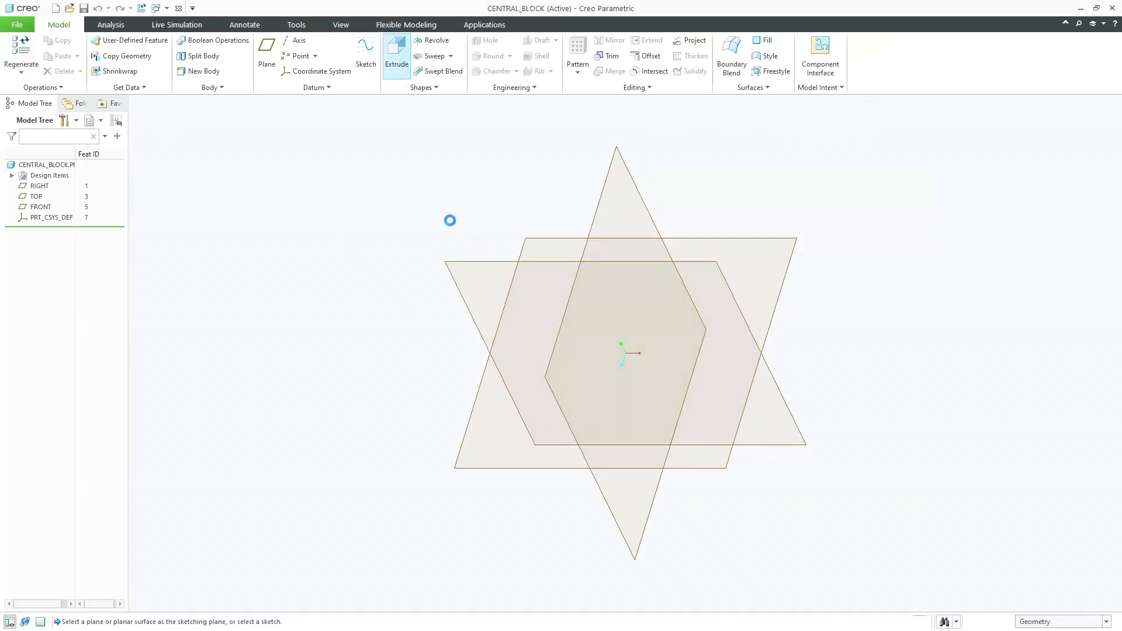
{"action": "left_click", "coordinate": [465, 260]}
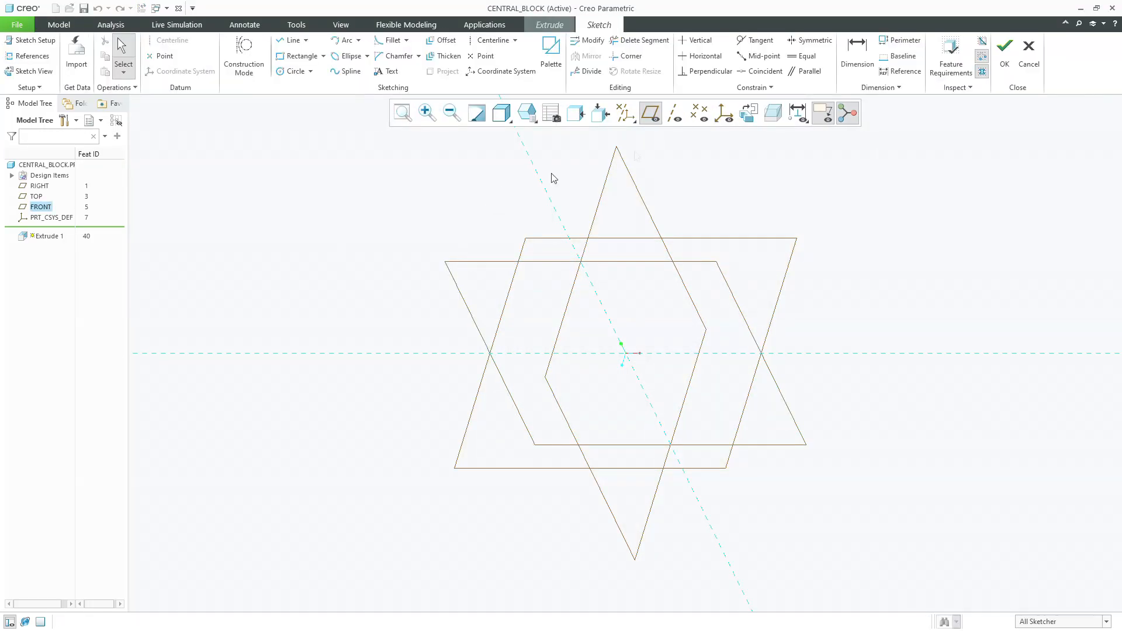
{"action": "left_click", "coordinate": [748, 112]}
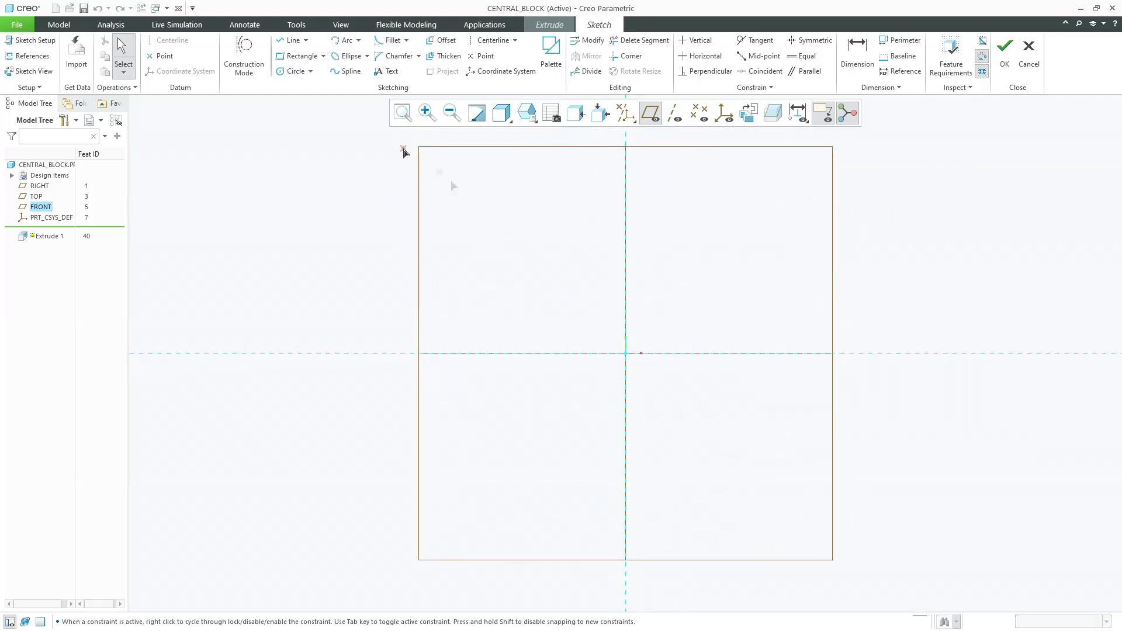
{"action": "key", "text": "c"}
{"action": "left_click", "coordinate": [625, 353]}
{"action": "left_click", "coordinate": [641, 387]}
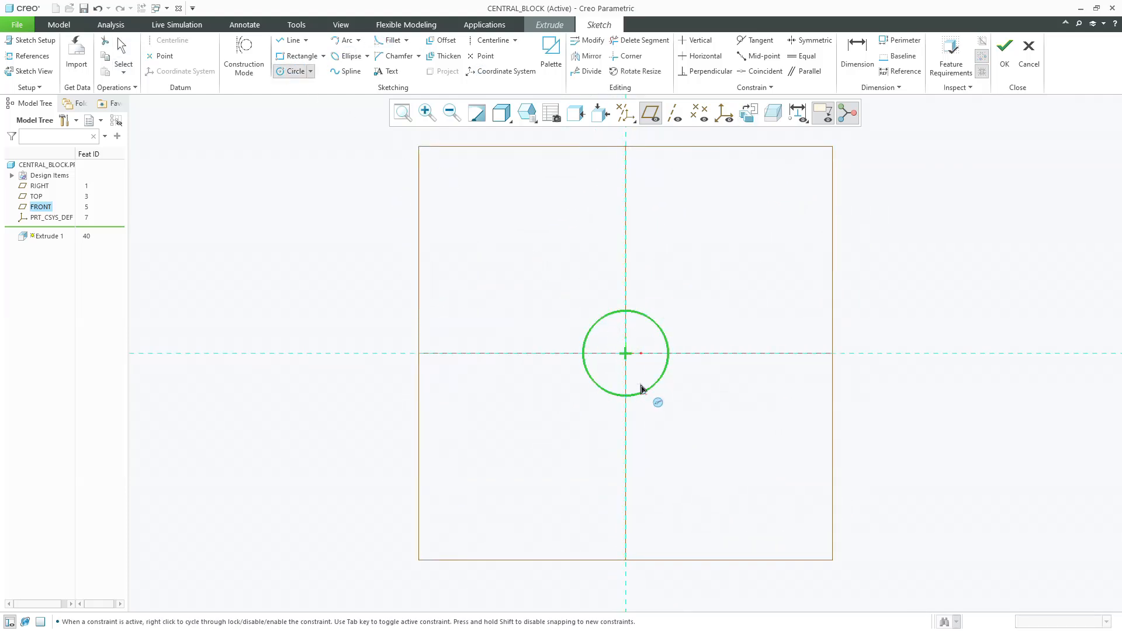
{"action": "left_click", "coordinate": [626, 353]}
{"action": "left_click", "coordinate": [574, 311]}
{"action": "middle_click", "coordinate": [575, 313]}
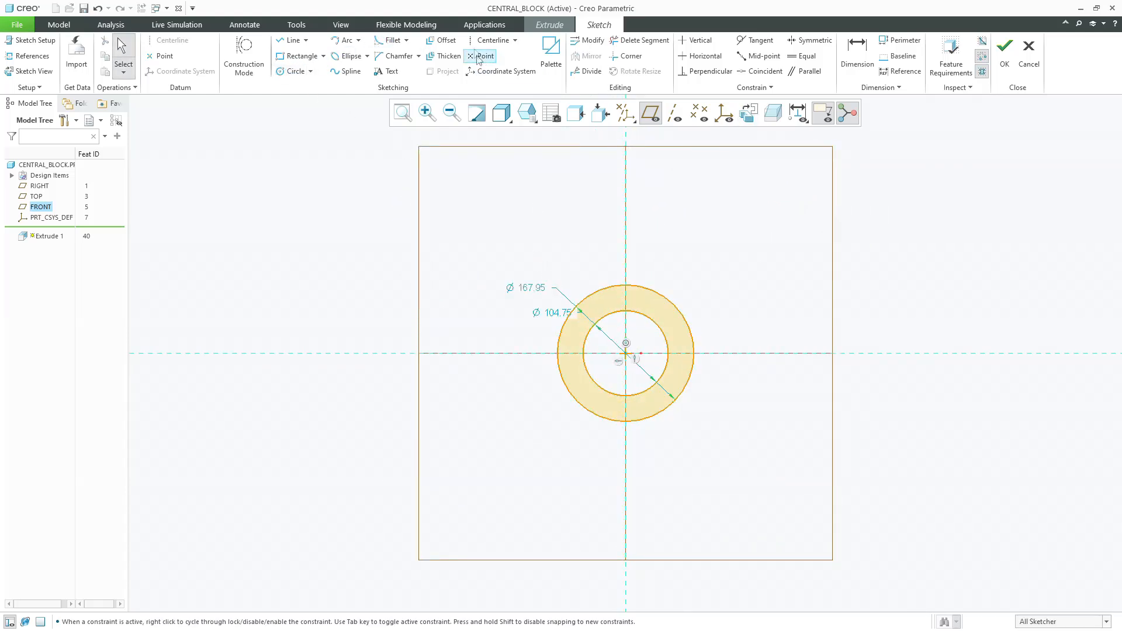
Add horizontal and vertical centerlines through the centre of the concentric circles
{"action": "left_click", "coordinate": [492, 40]}
{"action": "left_click", "coordinate": [739, 353]}
{"action": "left_click", "coordinate": [777, 355]}
{"action": "middle_click", "coordinate": [764, 278]}
Check the centre block's sizes on the reference drawing and set the circle diameters to 30 and 56
{"action": "key", "text": "alt+Tab"}
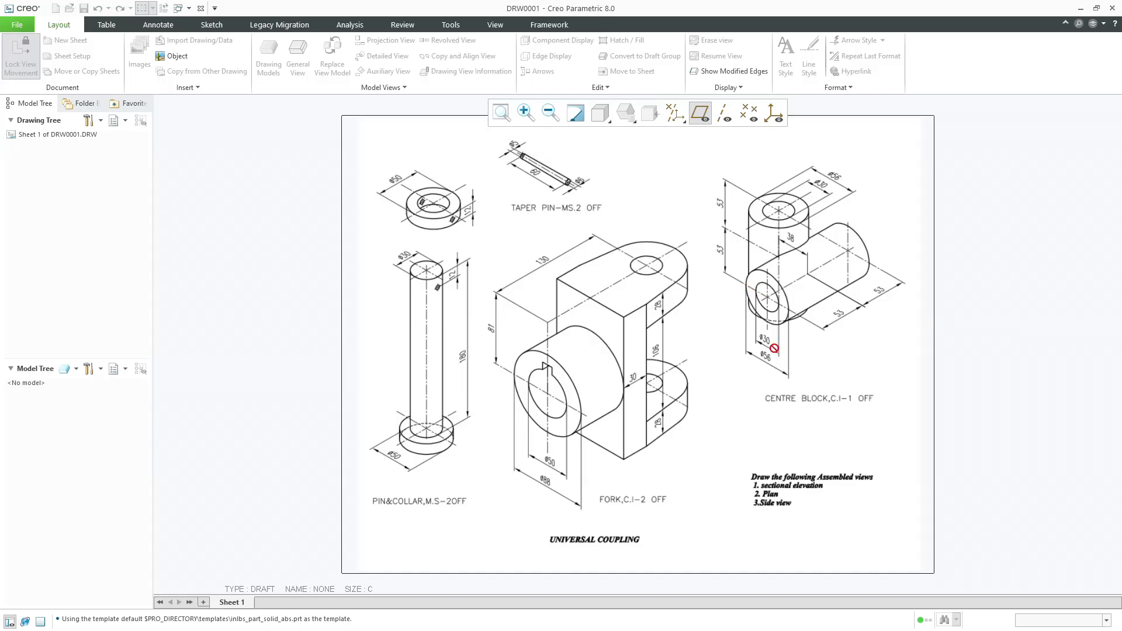
{"action": "key", "text": "alt+Tab"}
{"action": "double_click", "coordinate": [547, 316]}
{"action": "type", "text": "30"}
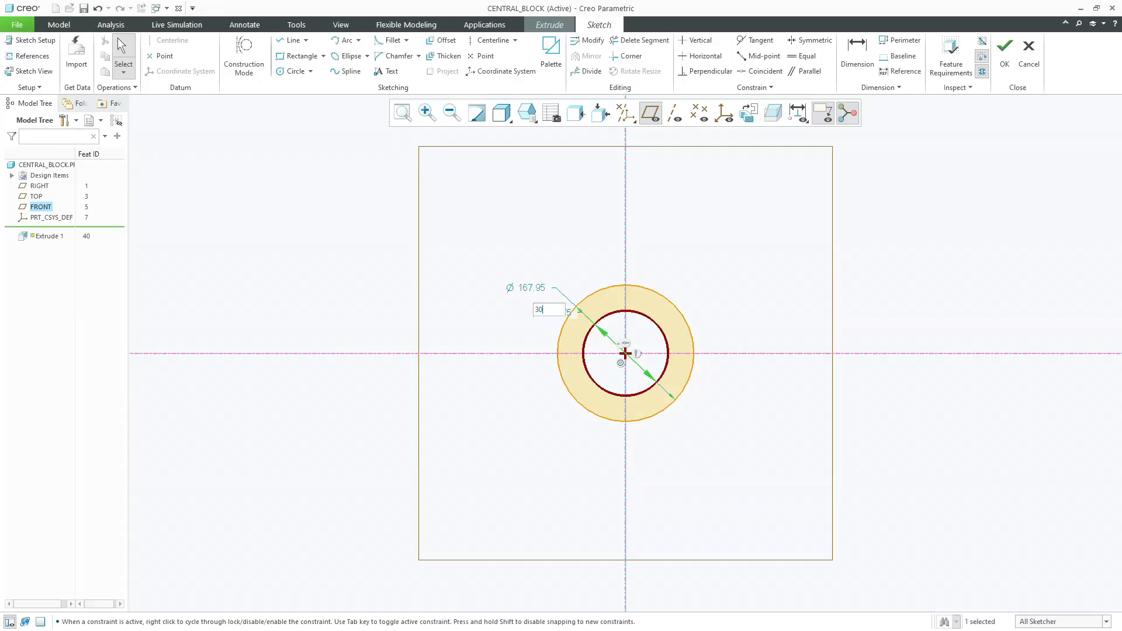
{"action": "key", "text": "Return"}
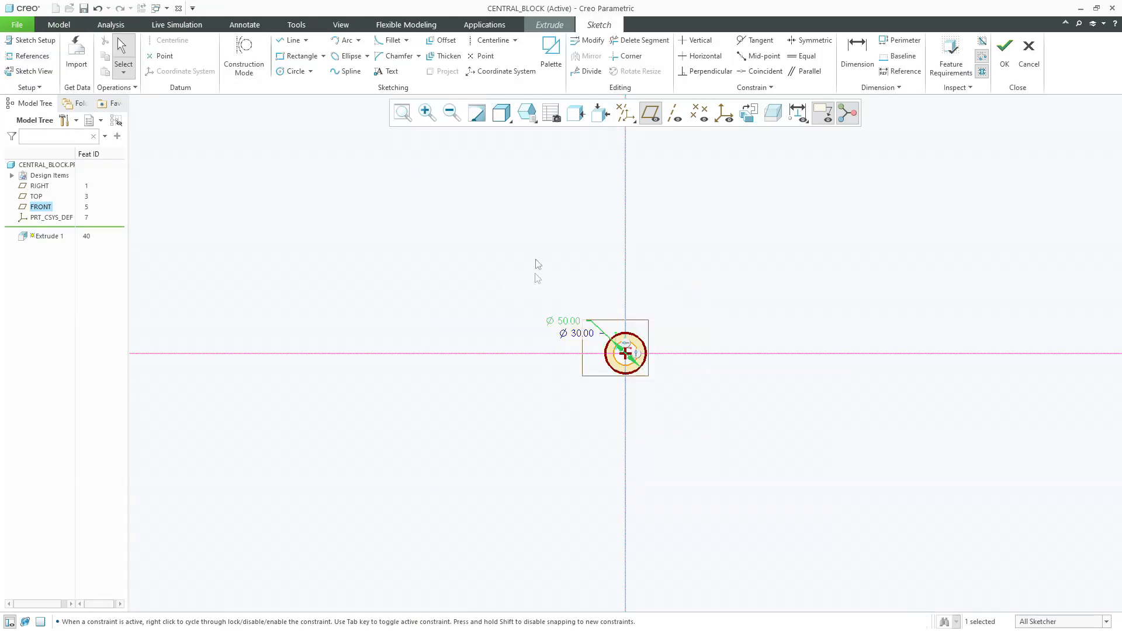
{"action": "double_click", "coordinate": [563, 321]}
{"action": "type", "text": "56"}
{"action": "key", "text": "Return"}
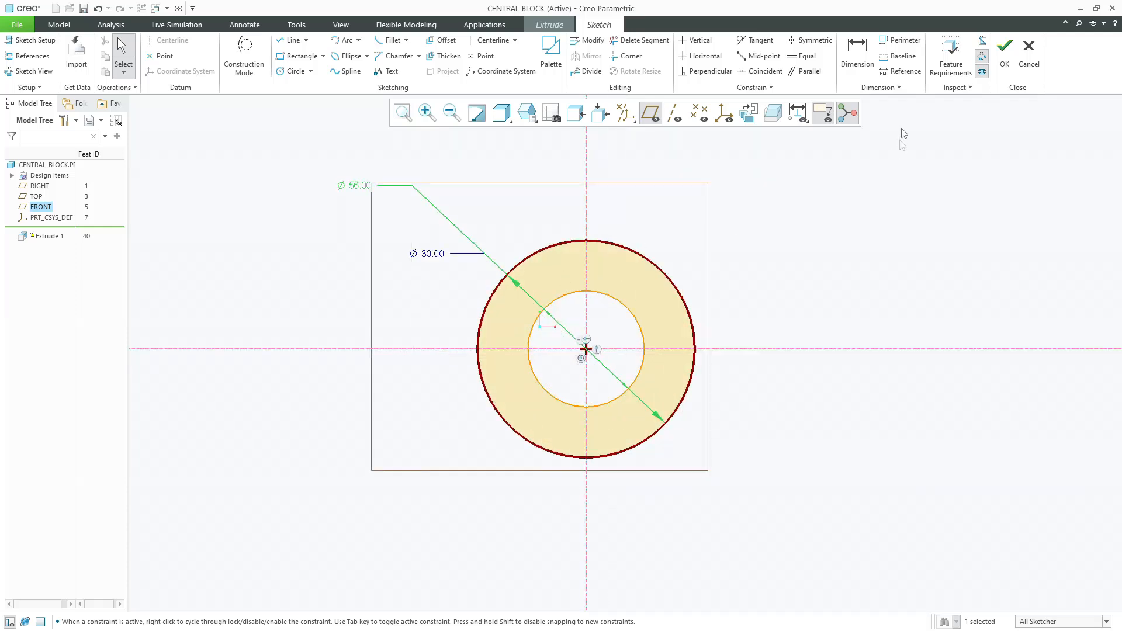
Finish the sketch and extrude the ring profile with a variable depth of 53 on each side of the plane
{"action": "left_click", "coordinate": [1005, 47]}
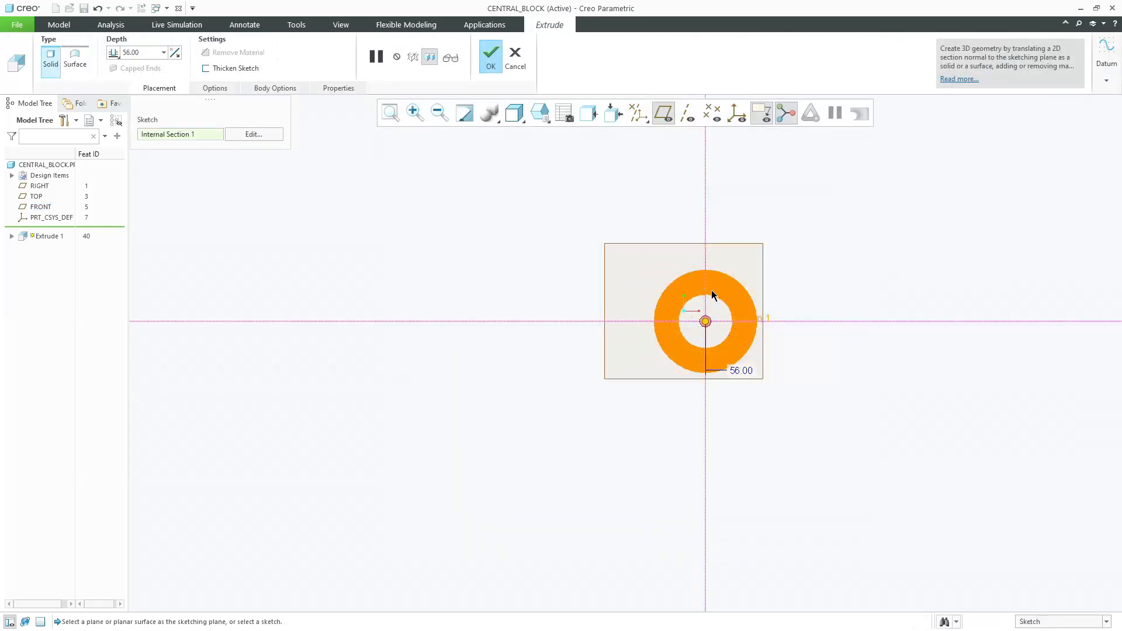
{"action": "double_click", "coordinate": [152, 52]}
{"action": "type", "text": "53"}
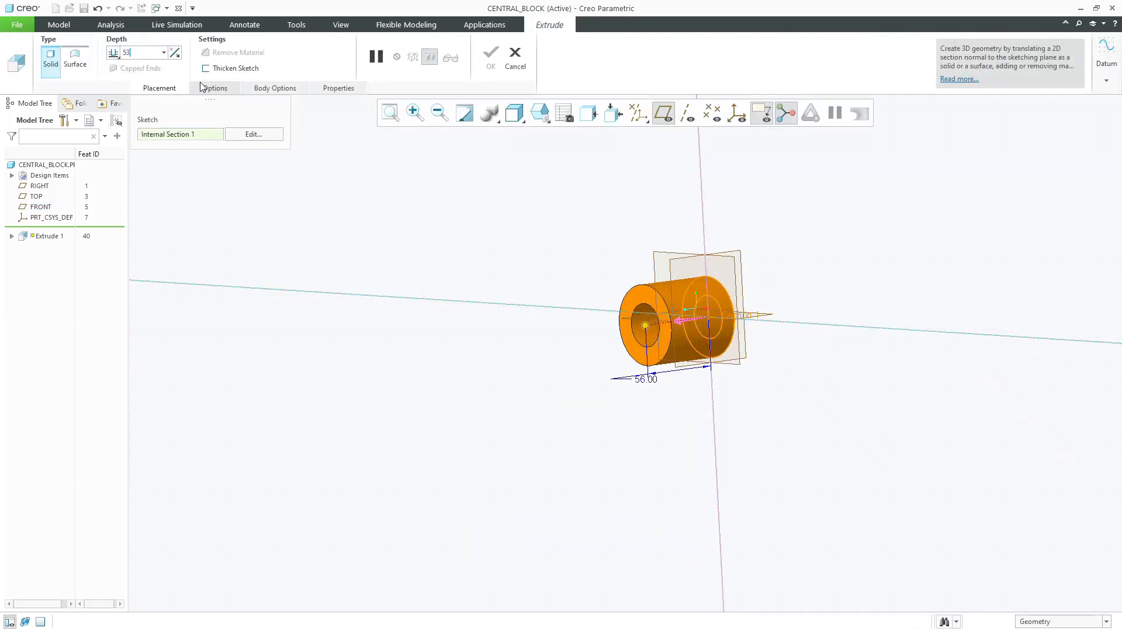
{"action": "left_click", "coordinate": [214, 88]}
{"action": "left_click", "coordinate": [263, 159]}
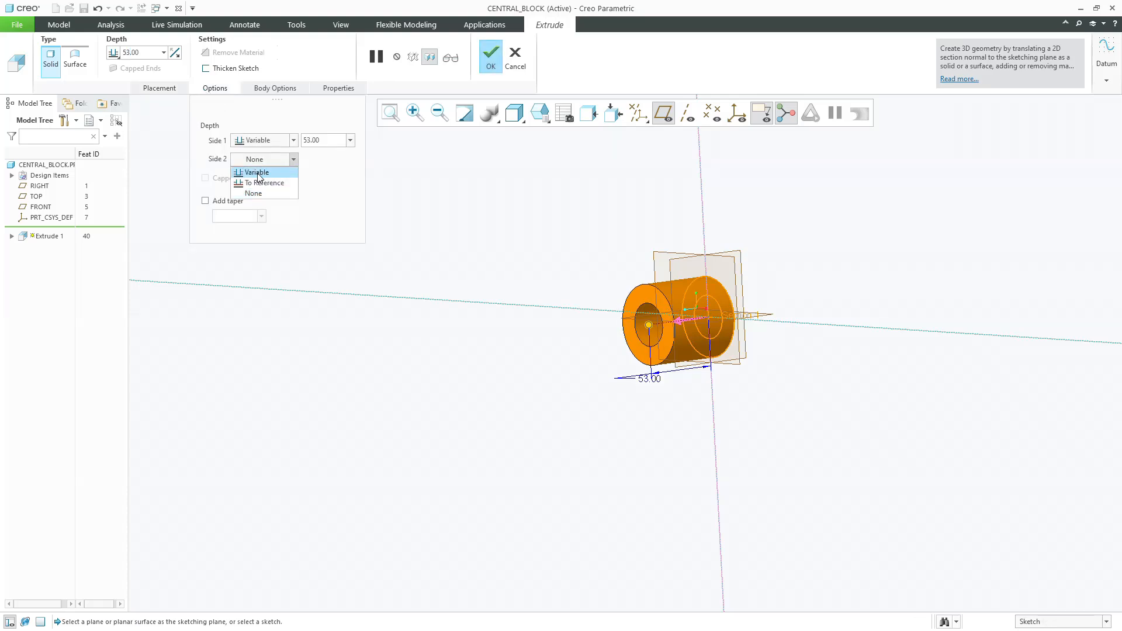
{"action": "left_click", "coordinate": [257, 168]}
{"action": "double_click", "coordinate": [334, 161]}
{"action": "type", "text": "53"}
{"action": "key", "text": "Return"}
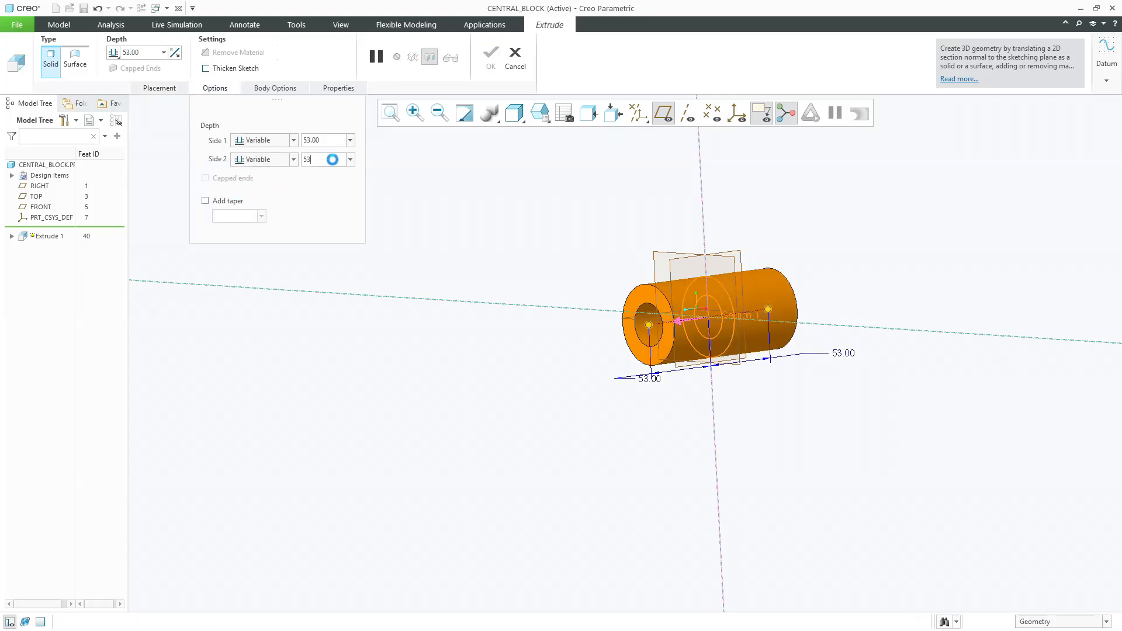
{"action": "left_click", "coordinate": [489, 267]}
{"action": "middle_click", "coordinate": [490, 269]}
Start a second extrusion on the TOP plane and sketch a vertical centerline beside the cylinder, about 48 from its axis
{"action": "mouse_move", "coordinate": [511, 230]}
{"action": "middle_mouse_down"}
{"action": "mouse_move", "coordinate": [531, 240]}
{"action": "mouse_move", "coordinate": [509, 253]}
{"action": "mouse_move", "coordinate": [539, 257]}
{"action": "mouse_move", "coordinate": [515, 267]}
{"action": "middle_mouse_up"}
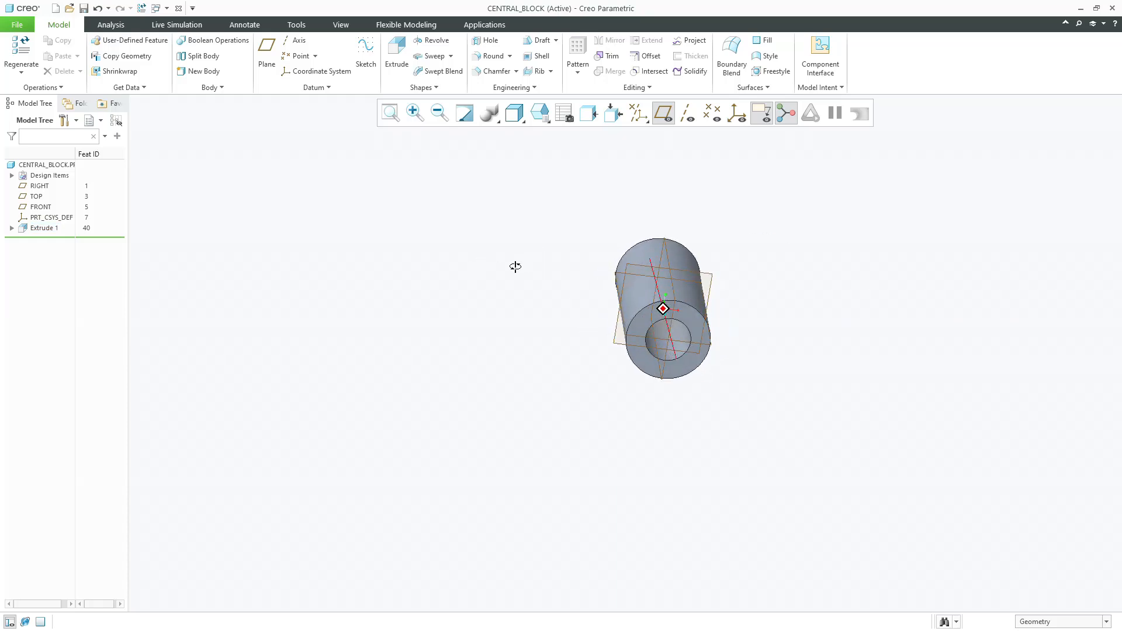
{"action": "left_click", "coordinate": [397, 52]}
{"action": "left_click", "coordinate": [626, 330]}
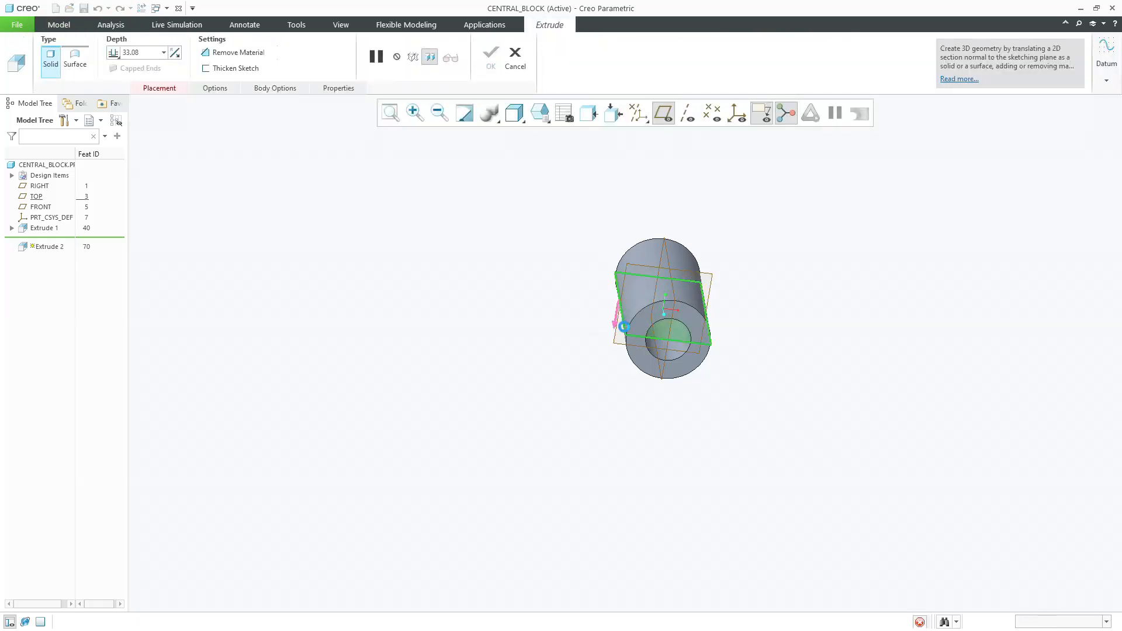
{"action": "left_click", "coordinate": [769, 118]}
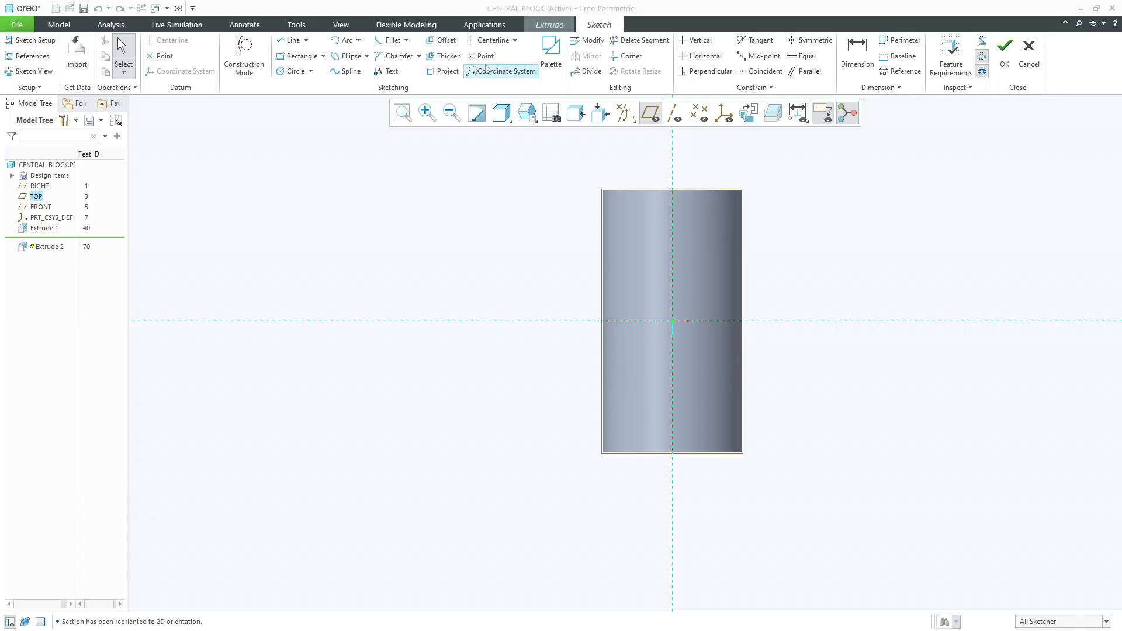
{"action": "left_click", "coordinate": [493, 40]}
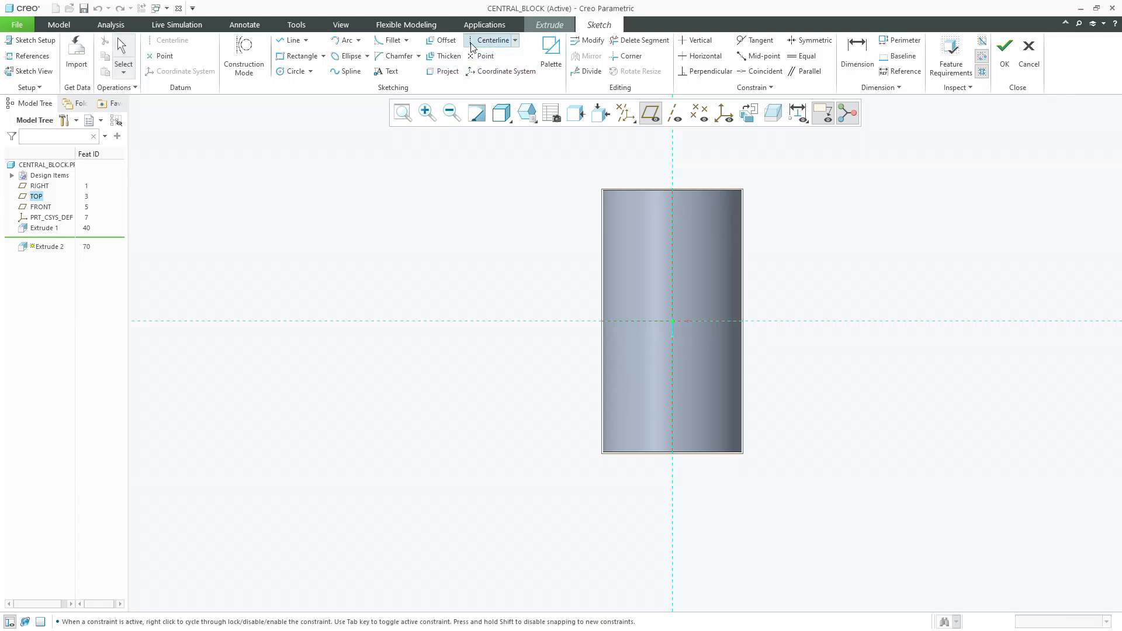
{"action": "left_click", "coordinate": [555, 214]}
{"action": "left_click", "coordinate": [556, 251]}
{"action": "left_click", "coordinate": [592, 337]}
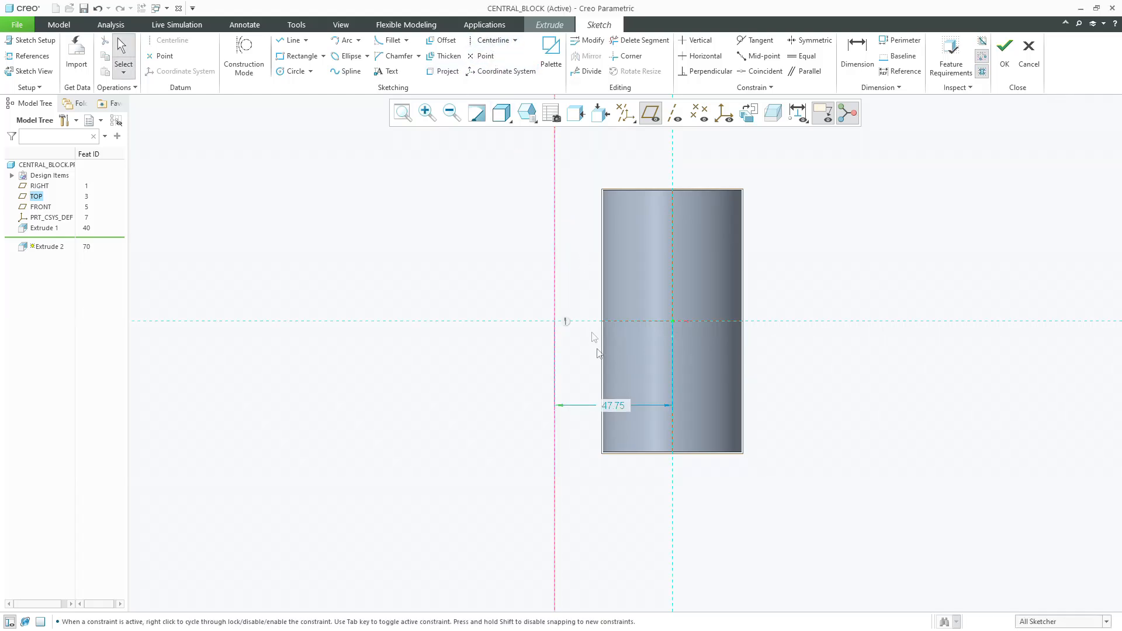
Set the distance between the vertical centerline and the cylinder's axis to 38
{"action": "double_click", "coordinate": [619, 408]}
{"action": "type", "text": "38"}
{"action": "key", "text": "Return"}
{"action": "left_click", "coordinate": [494, 364]}
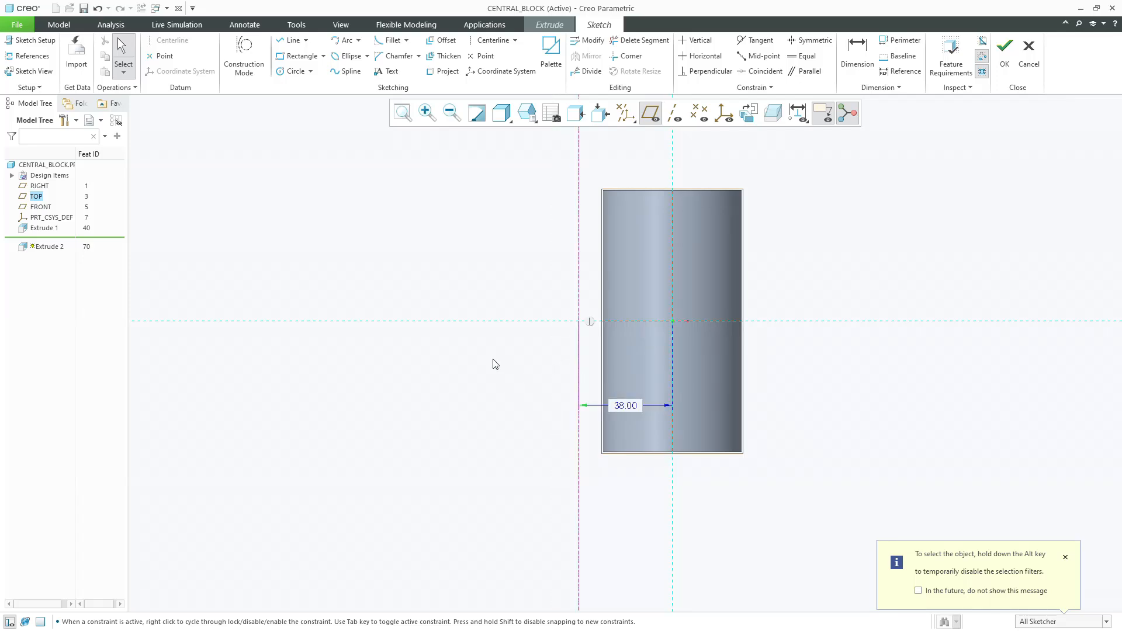
Consult the centre block on the reference drawing and add a horizontal centerline along the sketch's horizontal reference
{"action": "key", "text": "alt+Tab"}
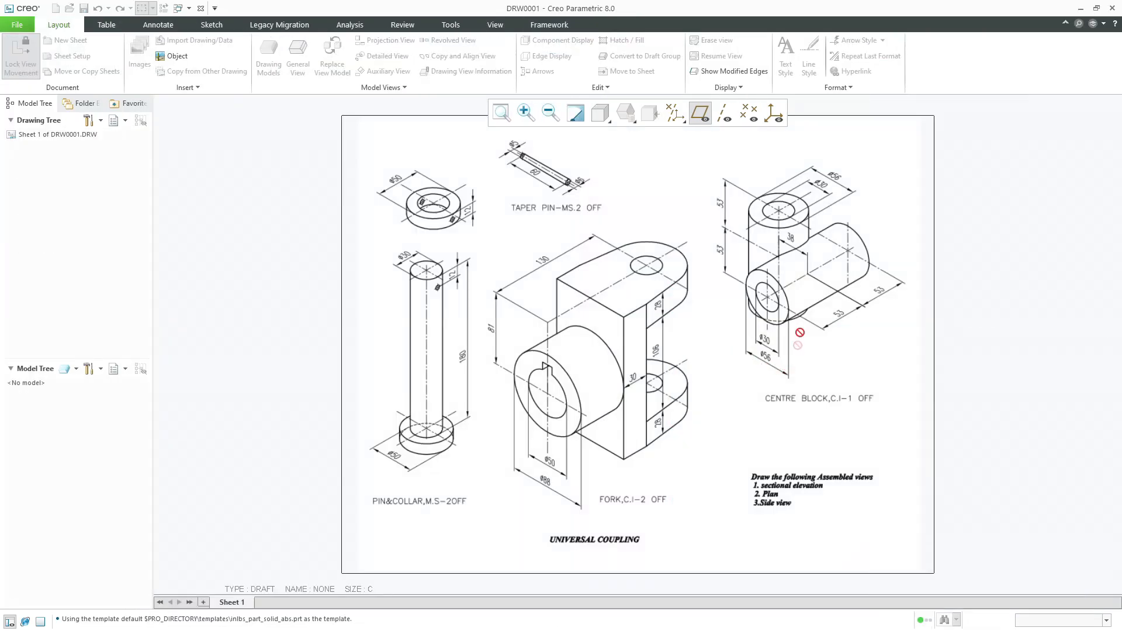
{"action": "key", "text": "alt+Tab"}
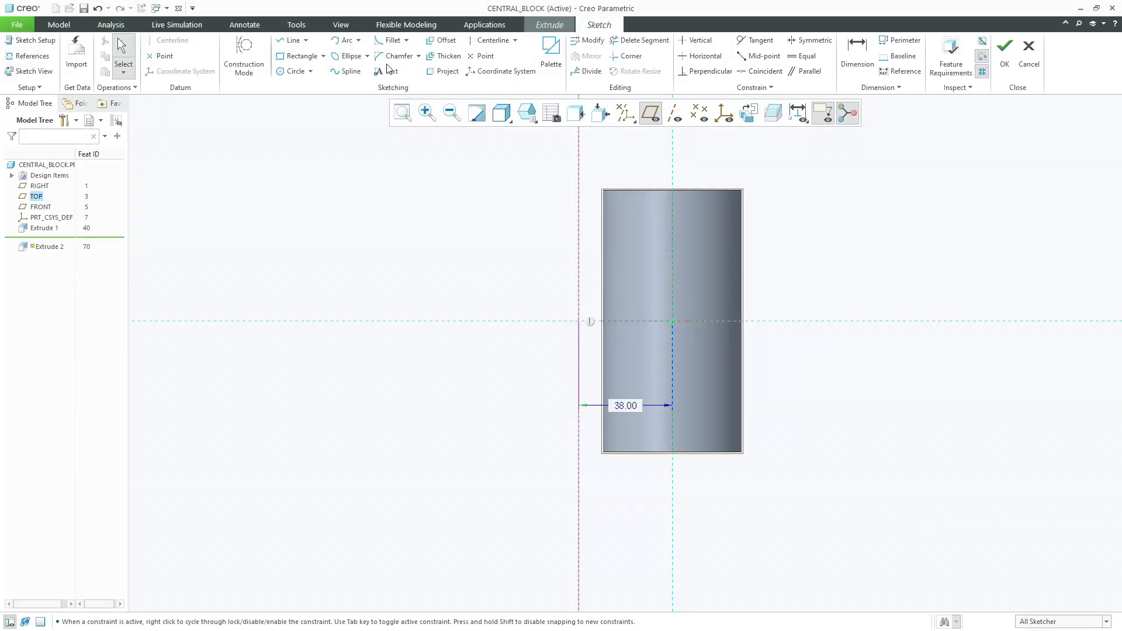
{"action": "left_click", "coordinate": [294, 71]}
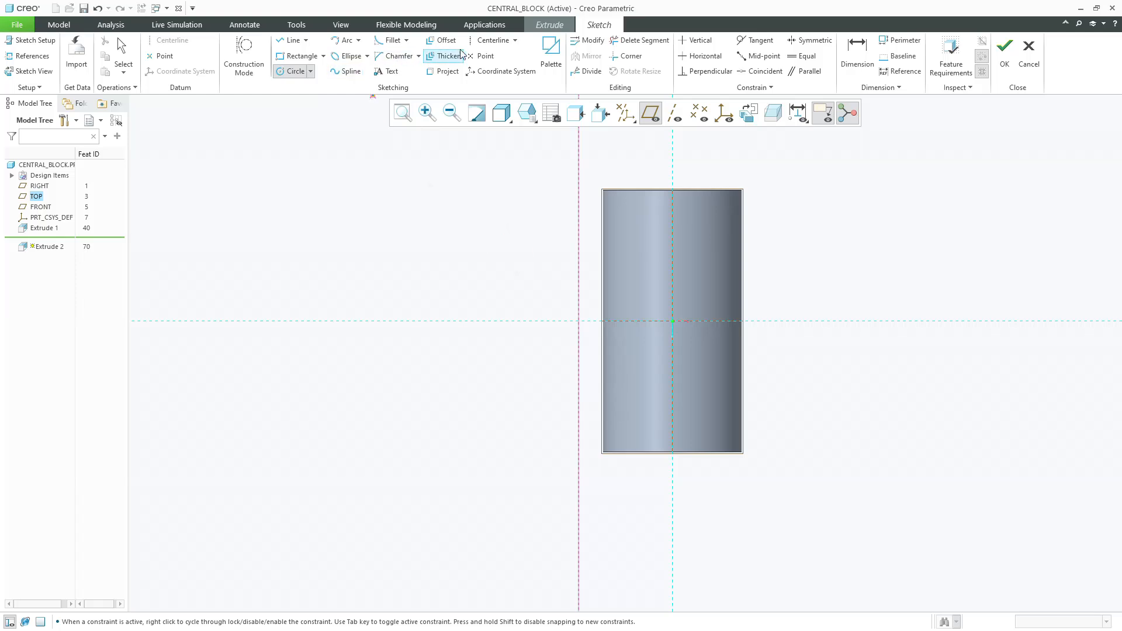
{"action": "left_click", "coordinate": [493, 40]}
{"action": "left_click", "coordinate": [554, 325]}
{"action": "left_click", "coordinate": [592, 321]}
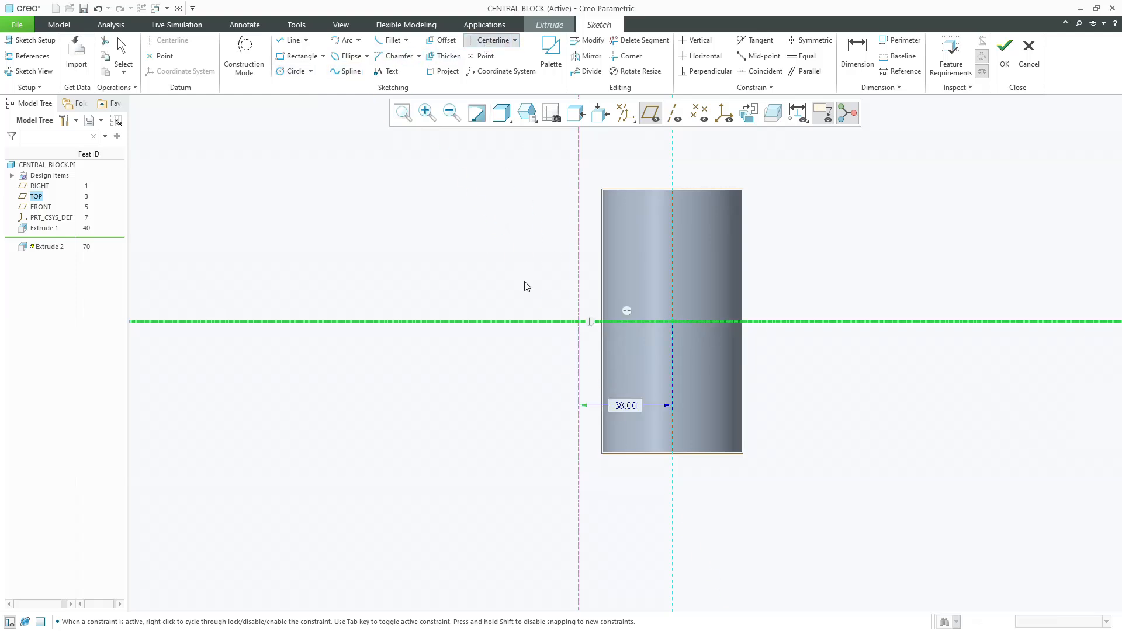
{"action": "middle_click", "coordinate": [525, 284]}
Sketch two concentric circles centred on the intersection of the two centerlines, the inner one about 33 in diameter
{"action": "left_click", "coordinate": [281, 73]}
{"action": "left_click", "coordinate": [578, 321]}
{"action": "left_click", "coordinate": [551, 291]}
{"action": "middle_click", "coordinate": [565, 304]}
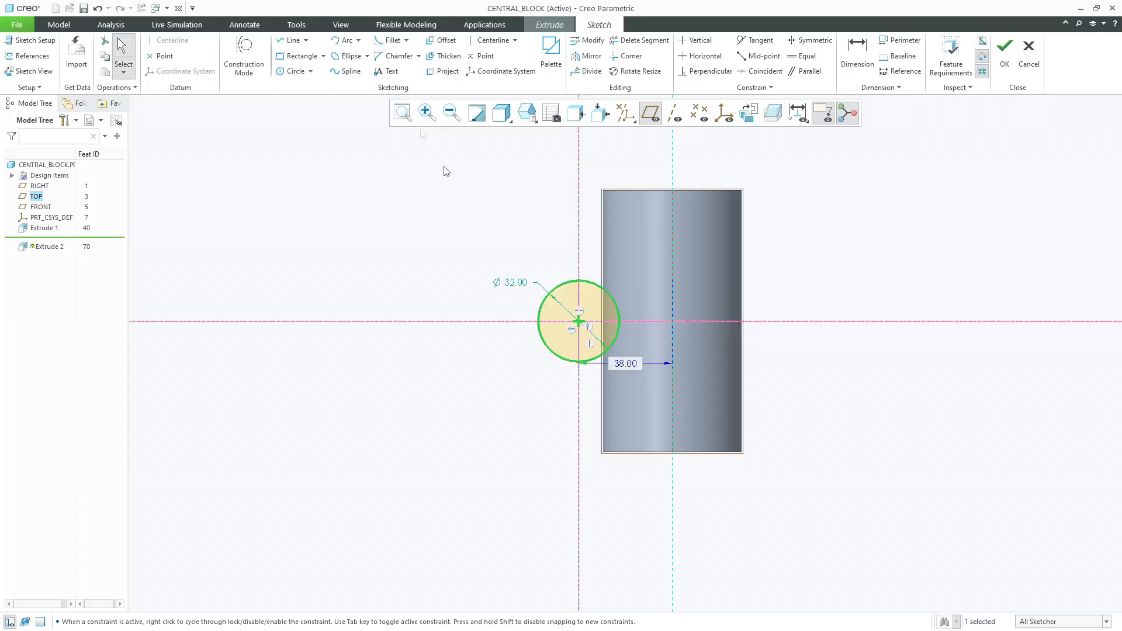
{"action": "left_click", "coordinate": [289, 73]}
{"action": "left_click", "coordinate": [578, 321]}
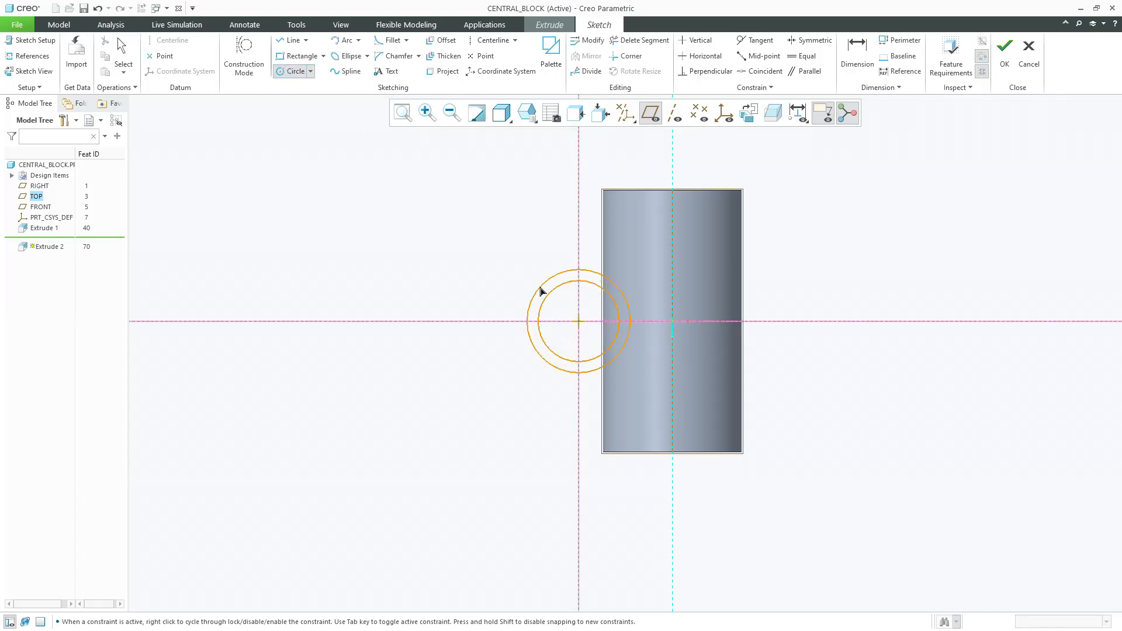
{"action": "left_click", "coordinate": [513, 256]}
{"action": "middle_click", "coordinate": [513, 256]}
Set the outer circle's diameter to 56 and the inner circle's diameter to 30
{"action": "double_click", "coordinate": [498, 261]}
{"action": "type", "text": "5"}
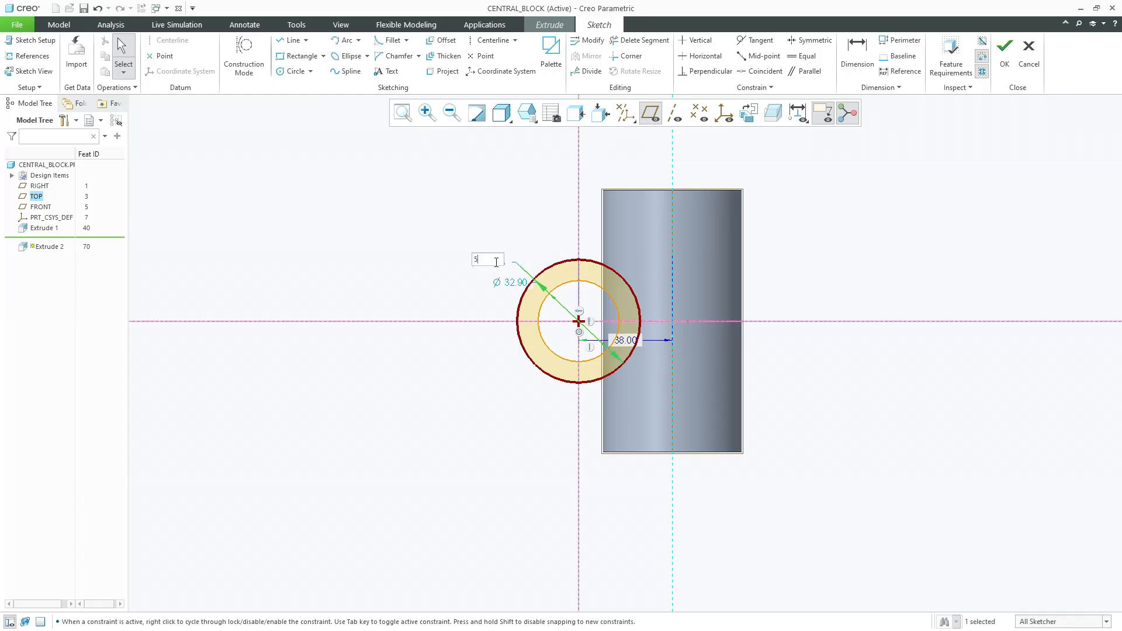
{"action": "type", "text": "6"}
{"action": "key", "text": "Return"}
{"action": "double_click", "coordinate": [513, 284]}
{"action": "type", "text": "30"}
{"action": "key", "text": "Return"}
{"action": "left_click", "coordinate": [549, 226]}
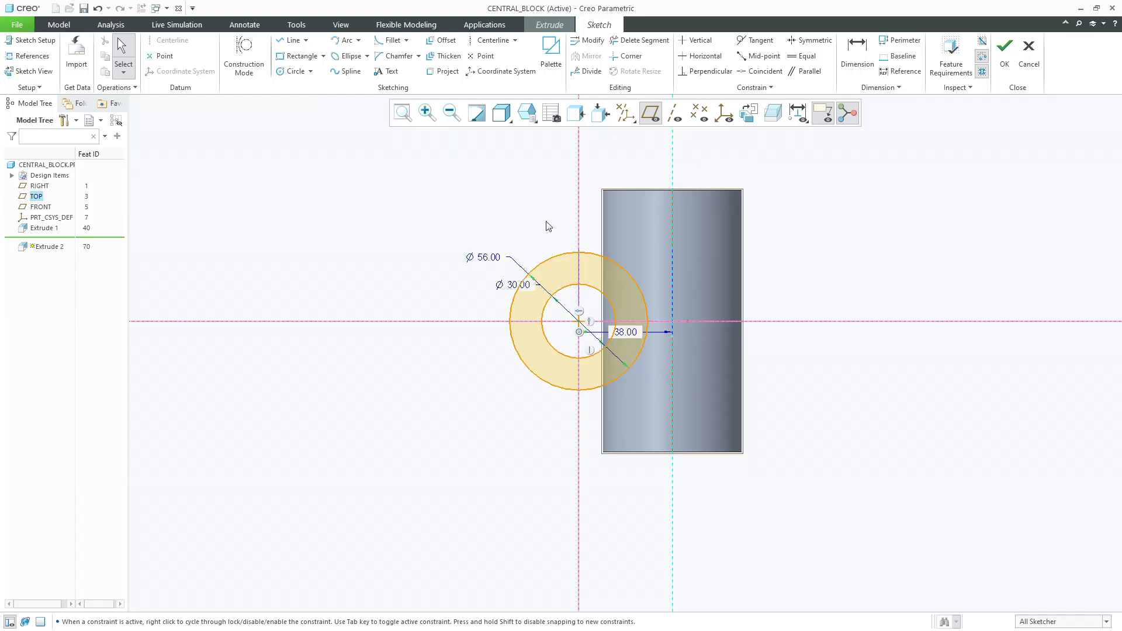
Finish the ring sketch and extrude it to a variable depth of 53 on both sides of the TOP plane
{"action": "left_click", "coordinate": [1005, 54]}
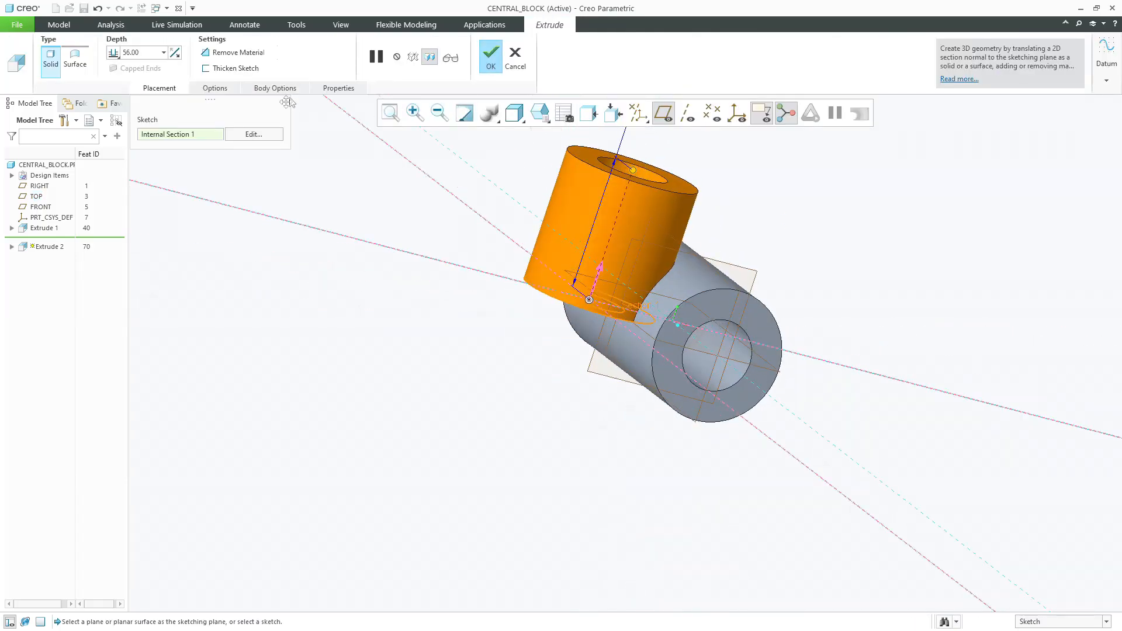
{"action": "type", "text": "53"}
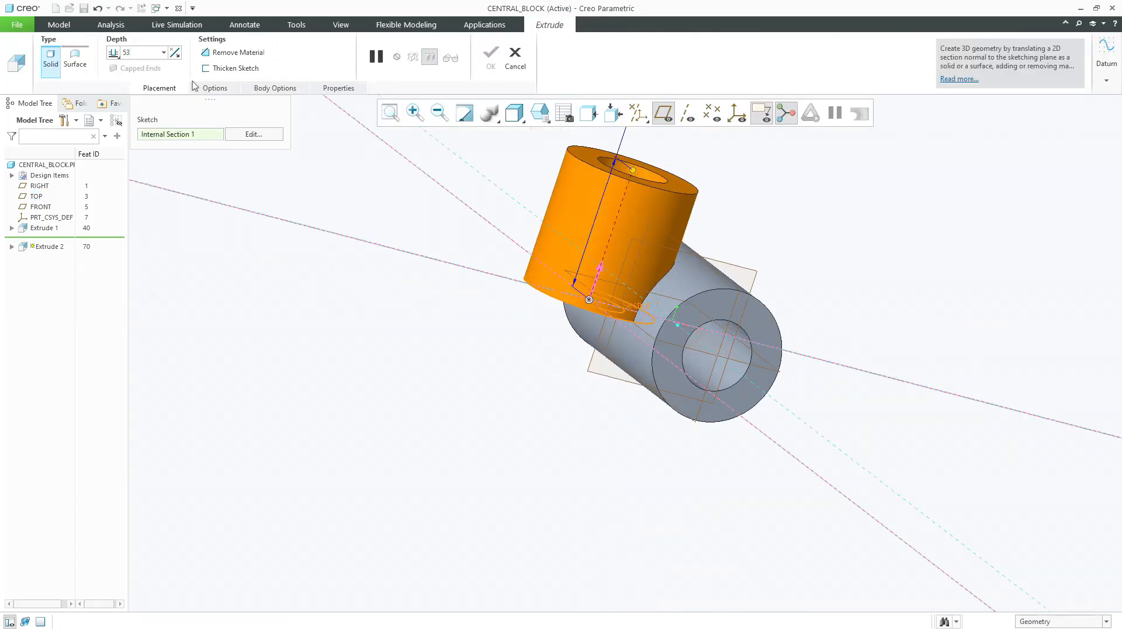
{"action": "left_click", "coordinate": [213, 89]}
{"action": "left_click", "coordinate": [269, 159]}
{"action": "left_click", "coordinate": [263, 179]}
{"action": "left_click", "coordinate": [332, 160]}
{"action": "type", "text": "53"}
{"action": "key", "text": "Return"}
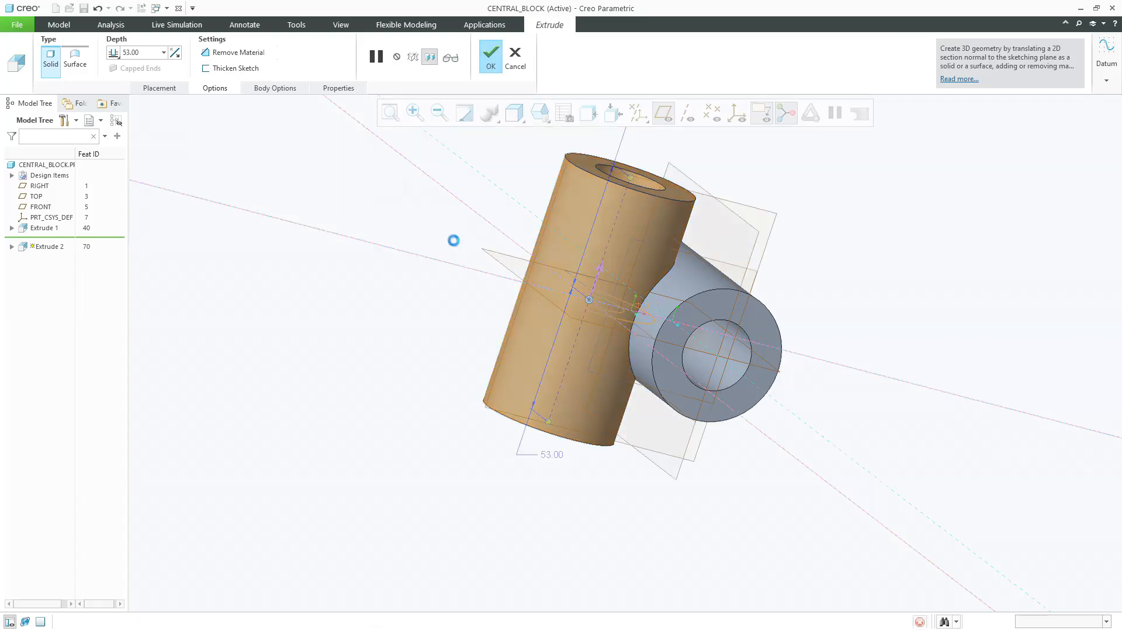
{"action": "middle_click", "coordinate": [456, 240]}
Examine from several directions how the two perpendicular cylinders cross each other
{"action": "mouse_move", "coordinate": [386, 244]}
{"action": "middle_mouse_down"}
{"action": "mouse_move", "coordinate": [466, 244]}
{"action": "mouse_move", "coordinate": [423, 263]}
{"action": "mouse_move", "coordinate": [458, 257]}
{"action": "mouse_move", "coordinate": [524, 181]}
{"action": "mouse_move", "coordinate": [503, 187]}
{"action": "middle_mouse_up"}
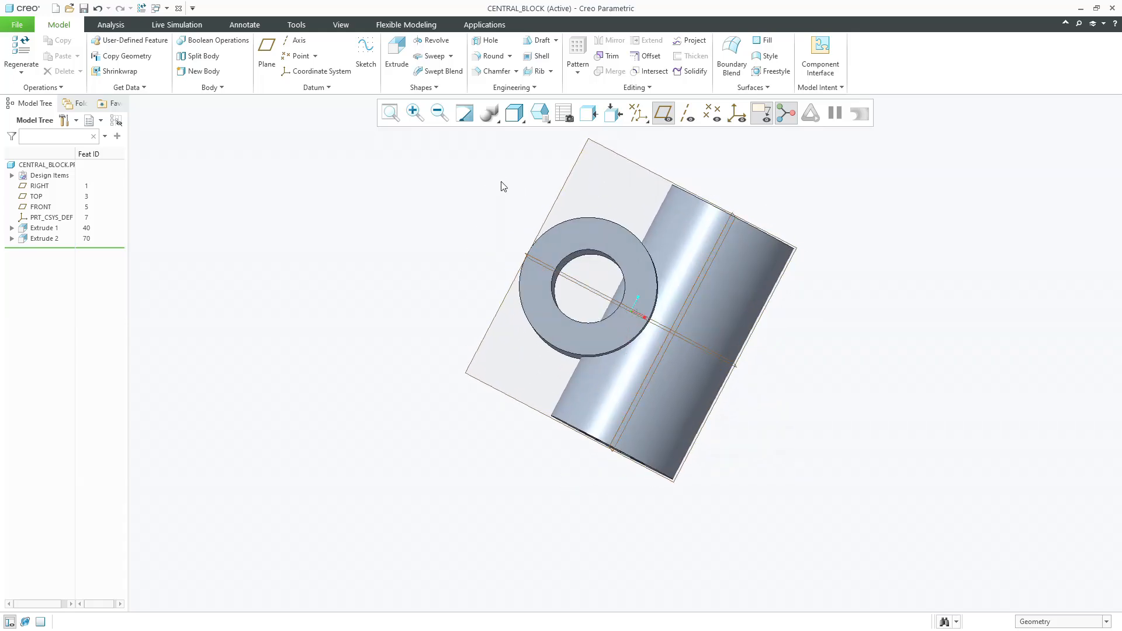
{"action": "left_click", "coordinate": [540, 113]}
{"action": "left_click", "coordinate": [540, 112]}
{"action": "left_click", "coordinate": [539, 113]}
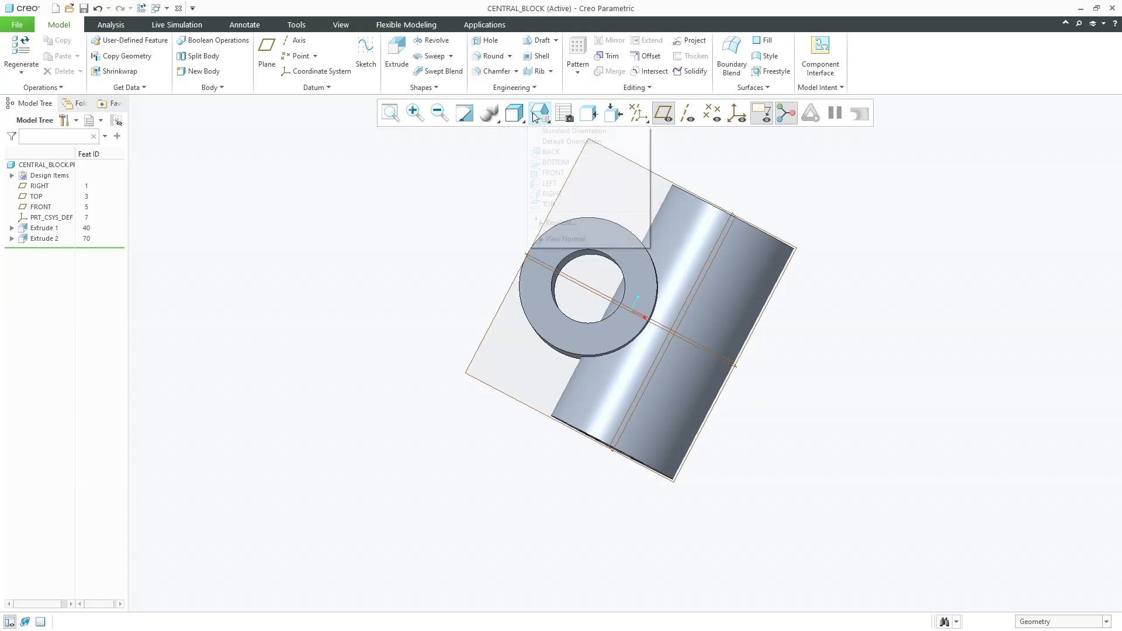
{"action": "left_click", "coordinate": [550, 185]}
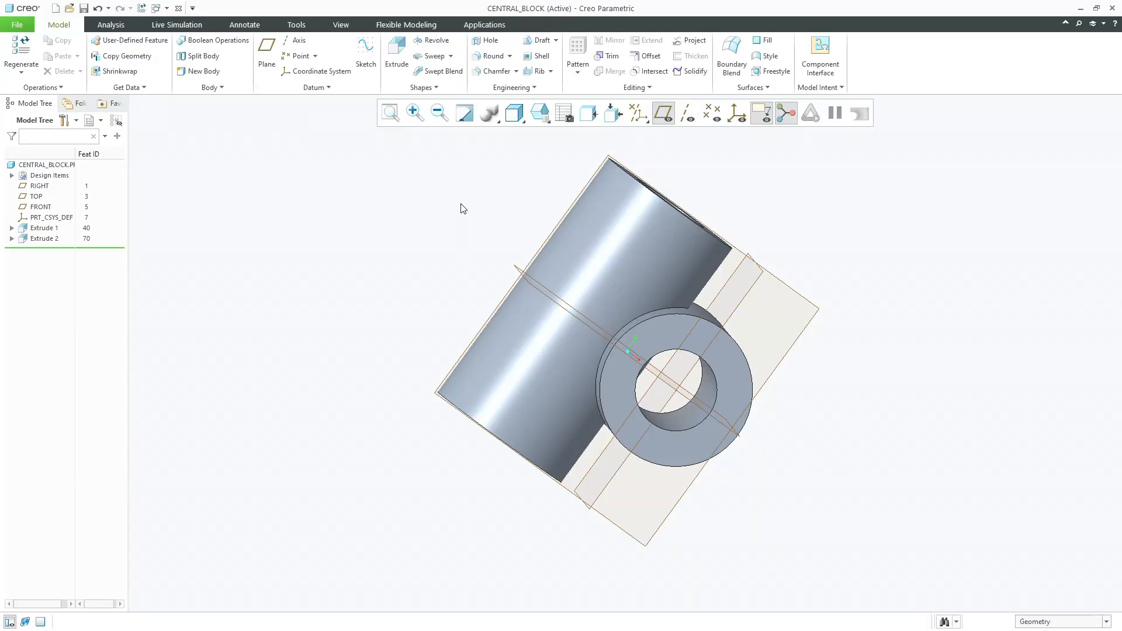
{"action": "middle_click_drag", "start_coordinate": [468, 227], "coordinate": [471, 163]}
{"action": "scroll", "coordinate": [466, 200], "scroll_direction": "up", "scroll_amount": 5}
{"action": "mouse_move", "coordinate": [501, 207]}
{"action": "middle_mouse_down"}
{"action": "mouse_move", "coordinate": [520, 200]}
{"action": "mouse_move", "coordinate": [548, 223]}
{"action": "mouse_move", "coordinate": [554, 262]}
{"action": "middle_mouse_up"}
{"action": "scroll", "coordinate": [549, 224], "scroll_direction": "down", "scroll_amount": 5}
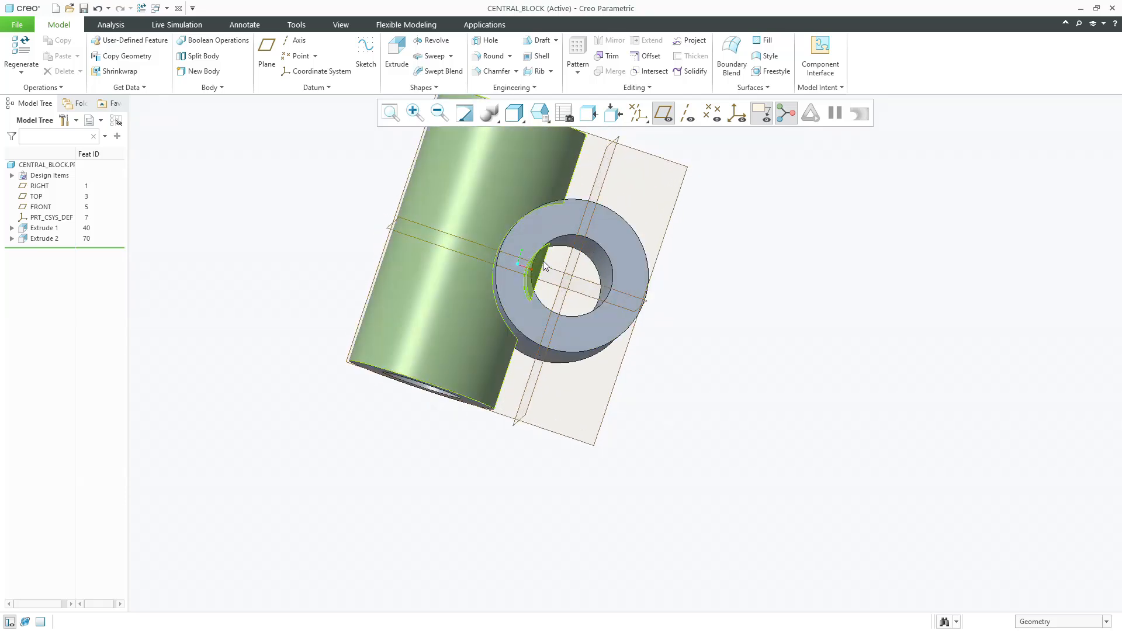
View the cylinders' end faces straight on and check whether either bore is obstructed by the other cylinder
{"action": "left_click", "coordinate": [544, 253]}
{"action": "left_click", "coordinate": [533, 121]}
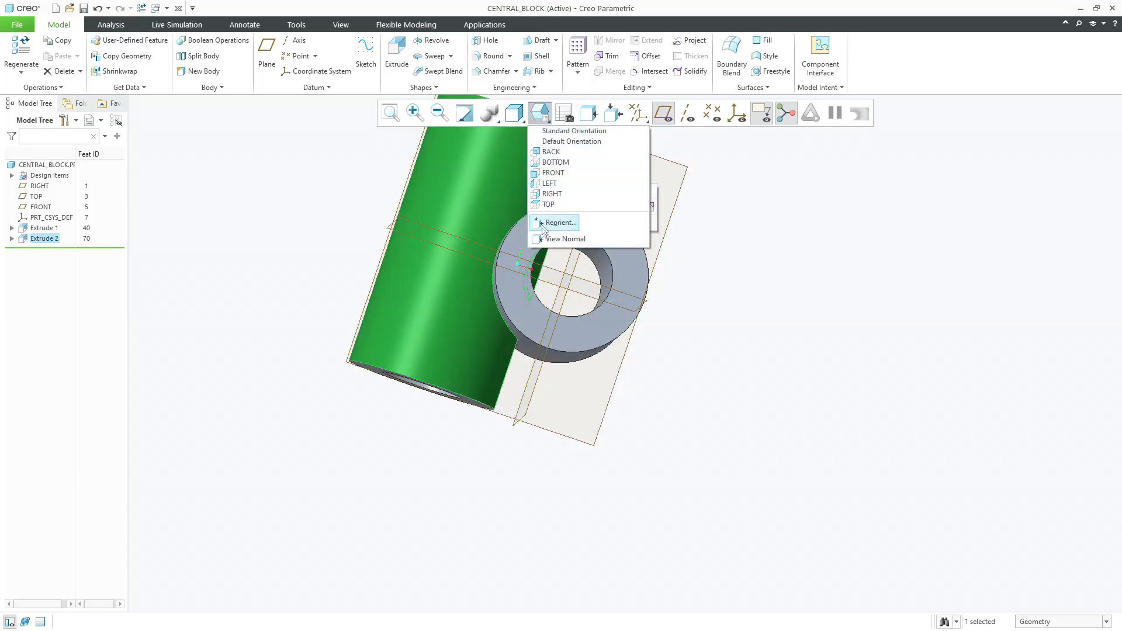
{"action": "left_click", "coordinate": [717, 237]}
{"action": "left_click", "coordinate": [634, 263]}
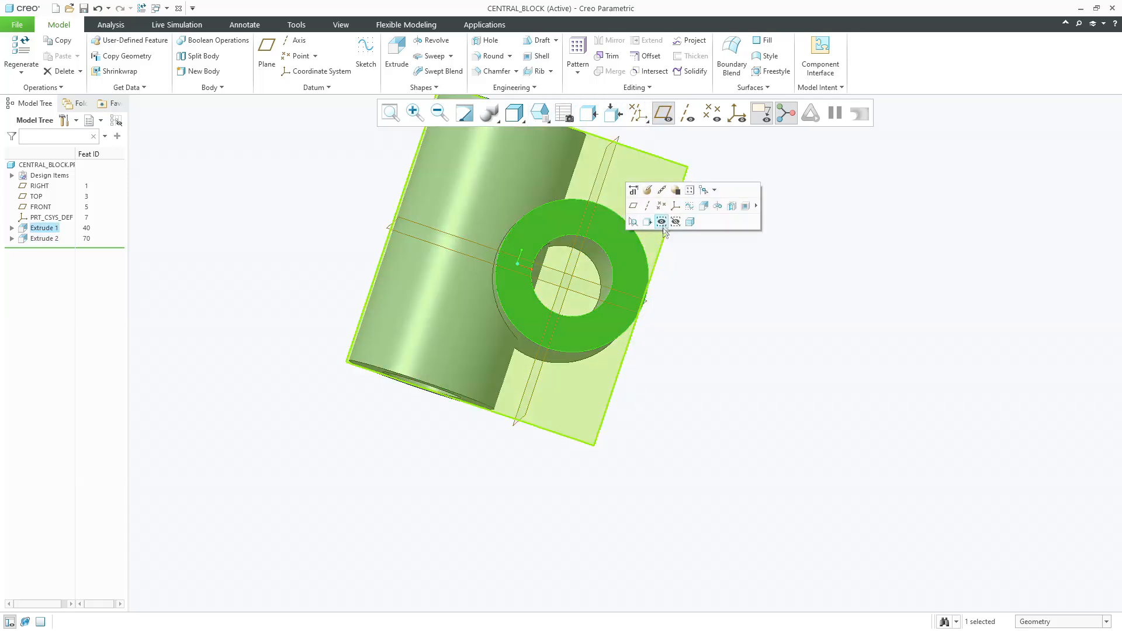
{"action": "left_click", "coordinate": [648, 222]}
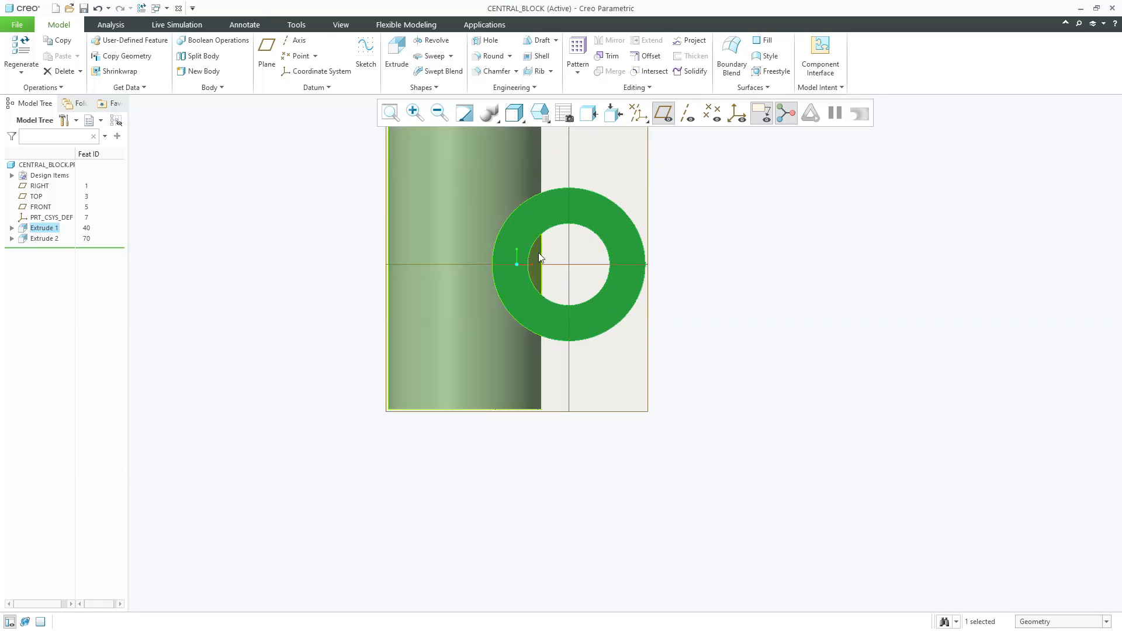
{"action": "left_click", "coordinate": [536, 257]}
{"action": "key", "text": "ctrl+d"}
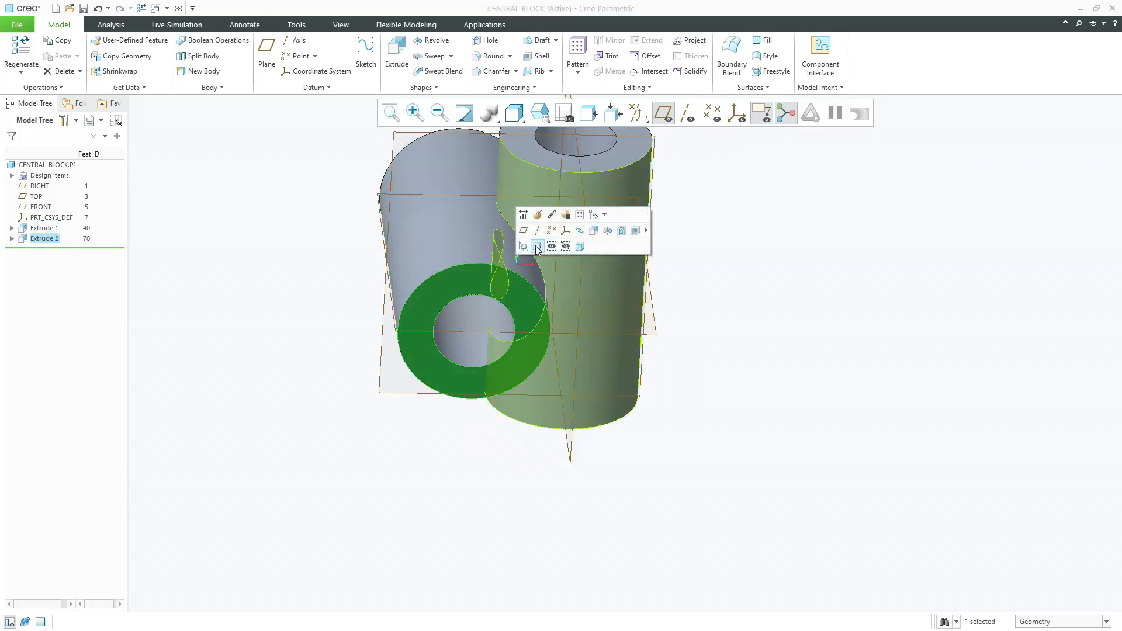
{"action": "left_click", "coordinate": [538, 247]}
{"action": "scroll", "coordinate": [495, 334], "scroll_direction": "up", "scroll_amount": 1}
{"action": "left_click", "coordinate": [426, 323]}
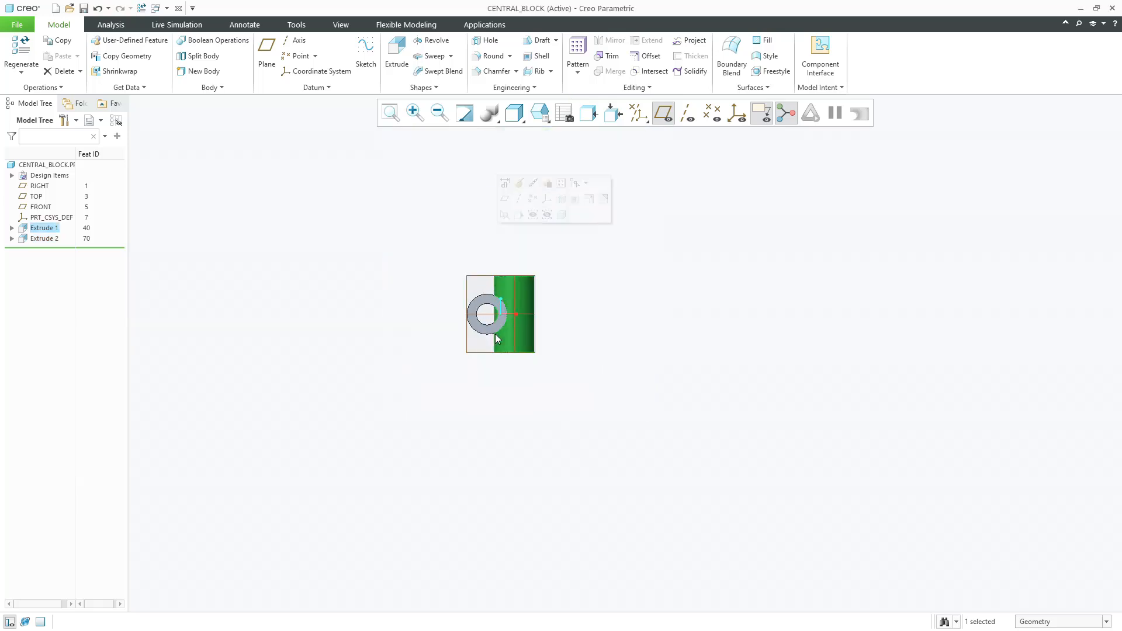
{"action": "mouse_move", "coordinate": [427, 324]}
{"action": "middle_mouse_down"}
{"action": "mouse_move", "coordinate": [482, 327]}
{"action": "mouse_move", "coordinate": [475, 356]}
{"action": "middle_mouse_up"}
Start an extrusion on the first cylinder's end face, sketch a circle matching its bore edge, and finish the sketch
{"action": "left_click", "coordinate": [397, 59]}
{"action": "scroll", "coordinate": [511, 256], "scroll_direction": "down", "scroll_amount": 5}
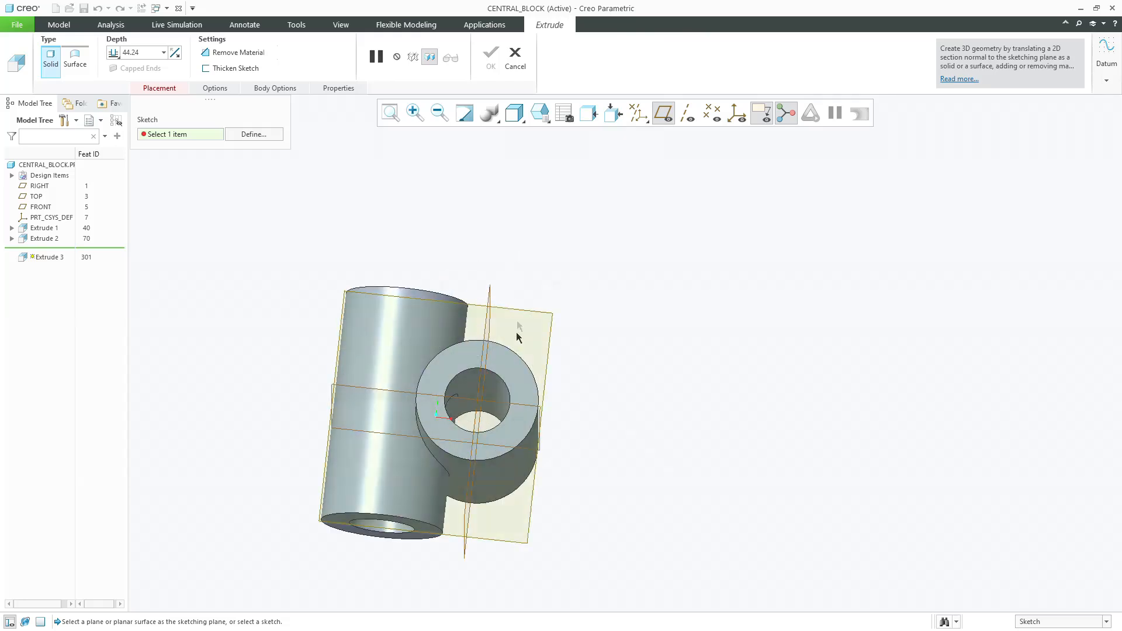
{"action": "left_click", "coordinate": [504, 366]}
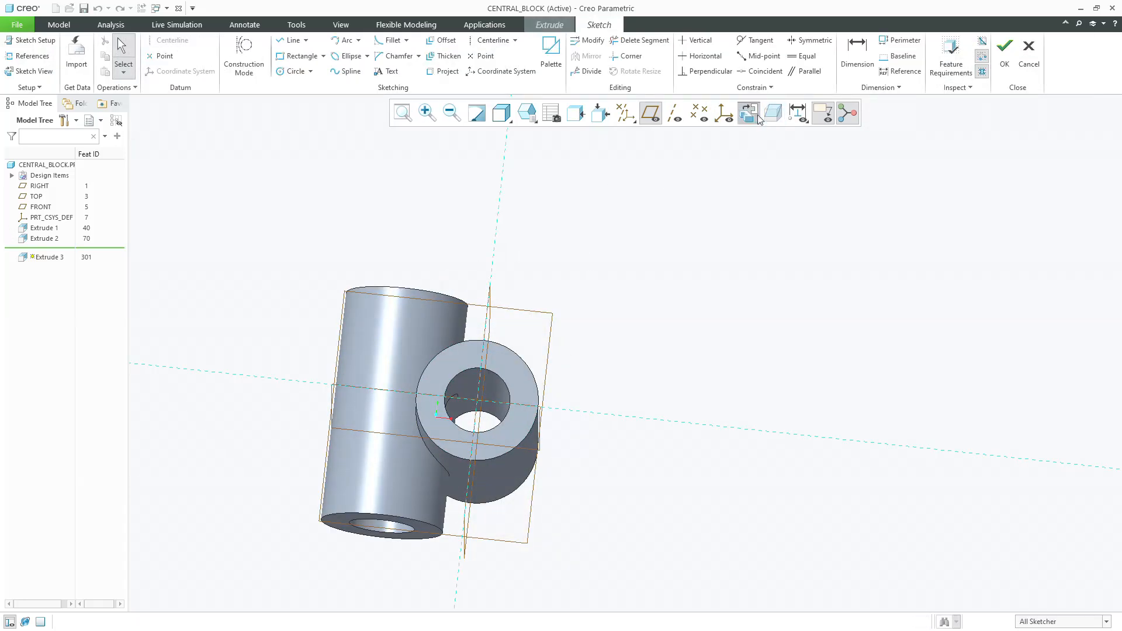
{"action": "left_click", "coordinate": [759, 119]}
{"action": "left_click", "coordinate": [293, 71]}
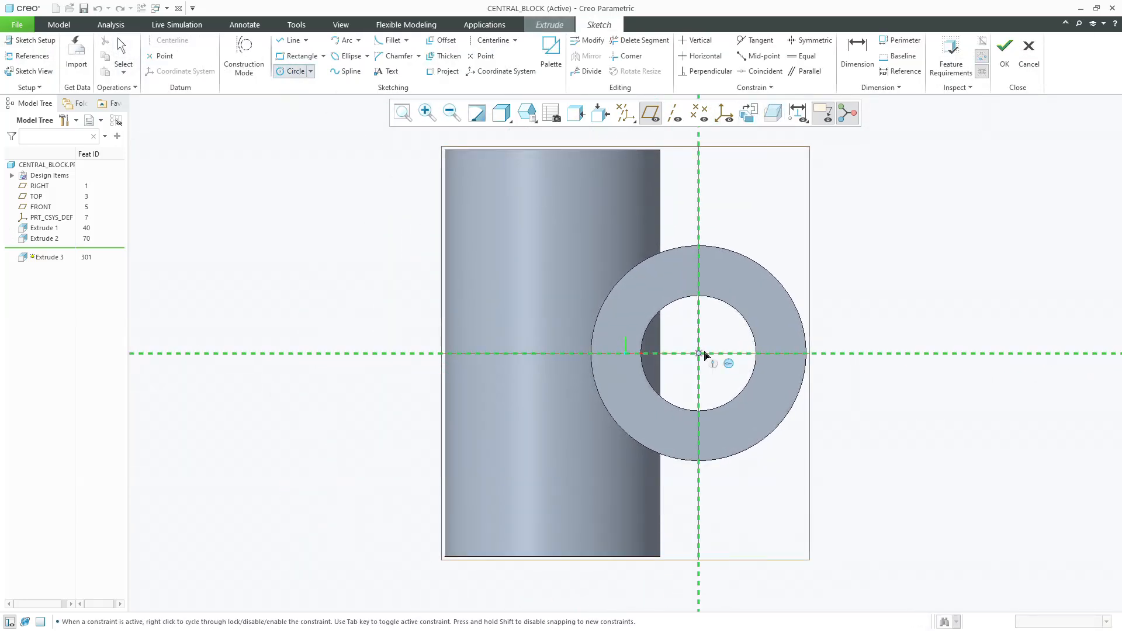
{"action": "left_click", "coordinate": [673, 311]}
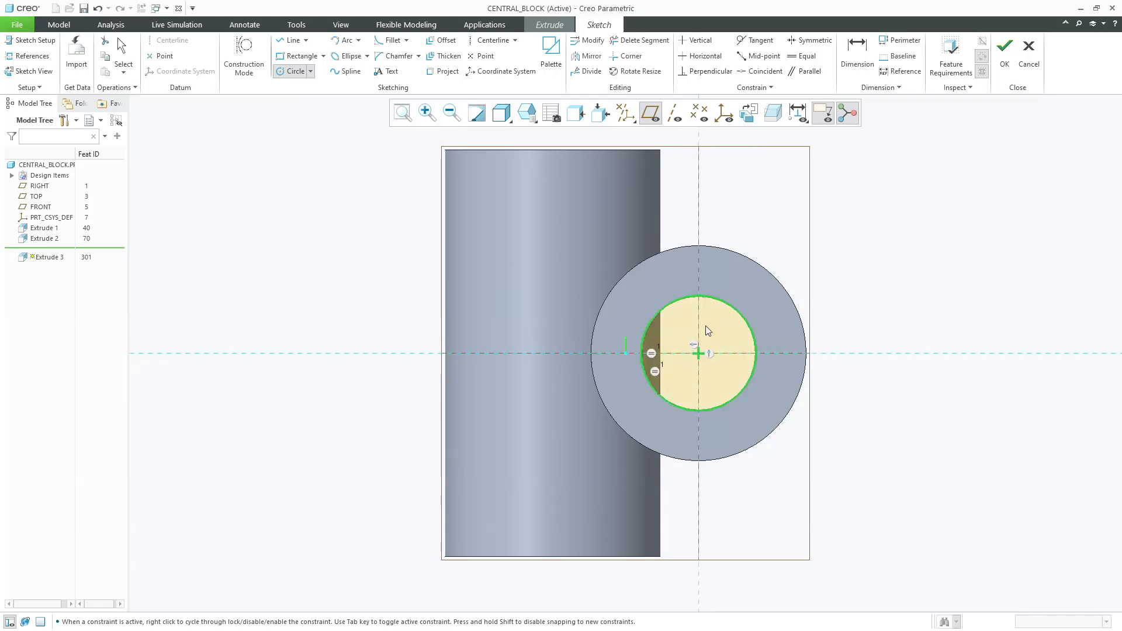
{"action": "middle_click", "coordinate": [711, 324]}
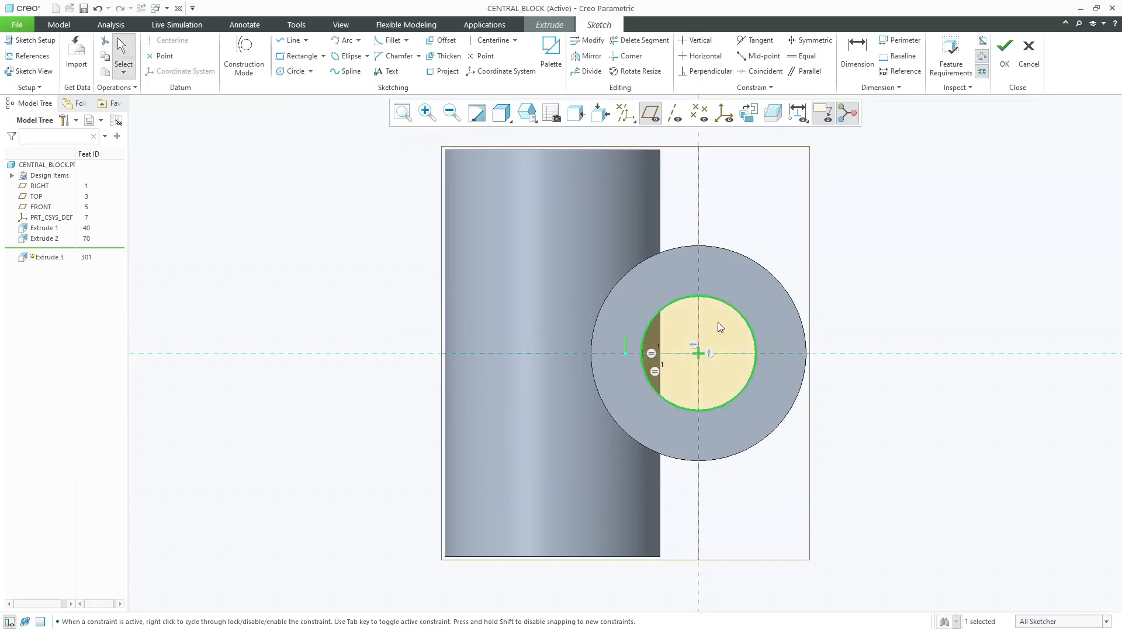
{"action": "left_click", "coordinate": [1005, 57]}
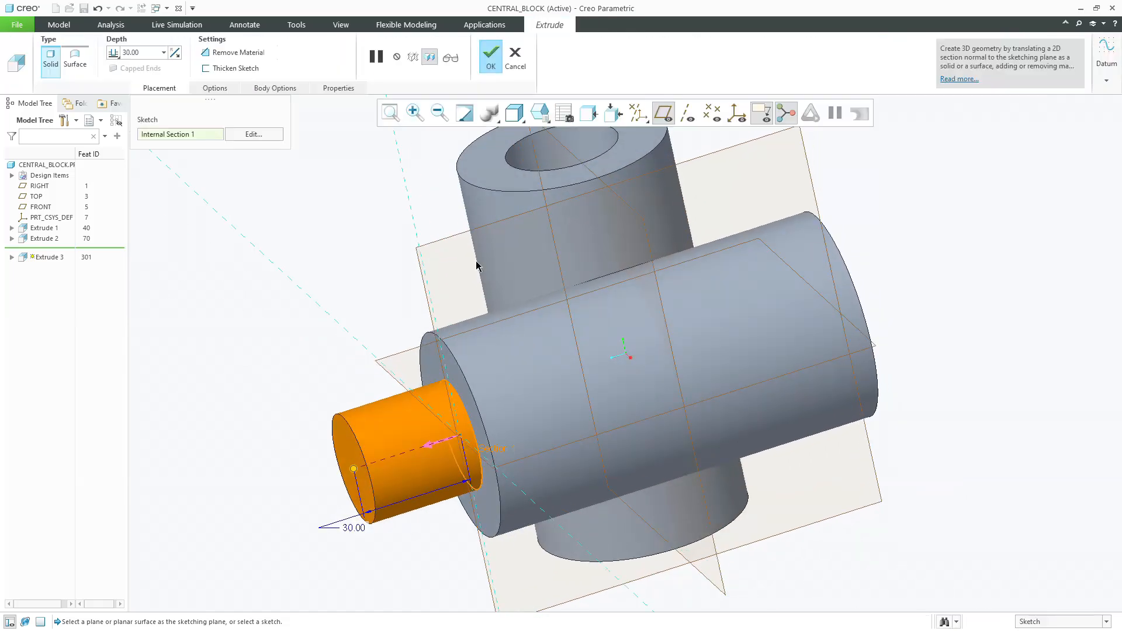
Cut the circle through the first cylinder by removing material up to the opposite end face as reference
{"action": "left_click", "coordinate": [175, 52]}
{"action": "left_click", "coordinate": [113, 52]}
{"action": "left_click", "coordinate": [140, 130]}
{"action": "middle_click_drag", "start_coordinate": [431, 173], "coordinate": [328, 209]}
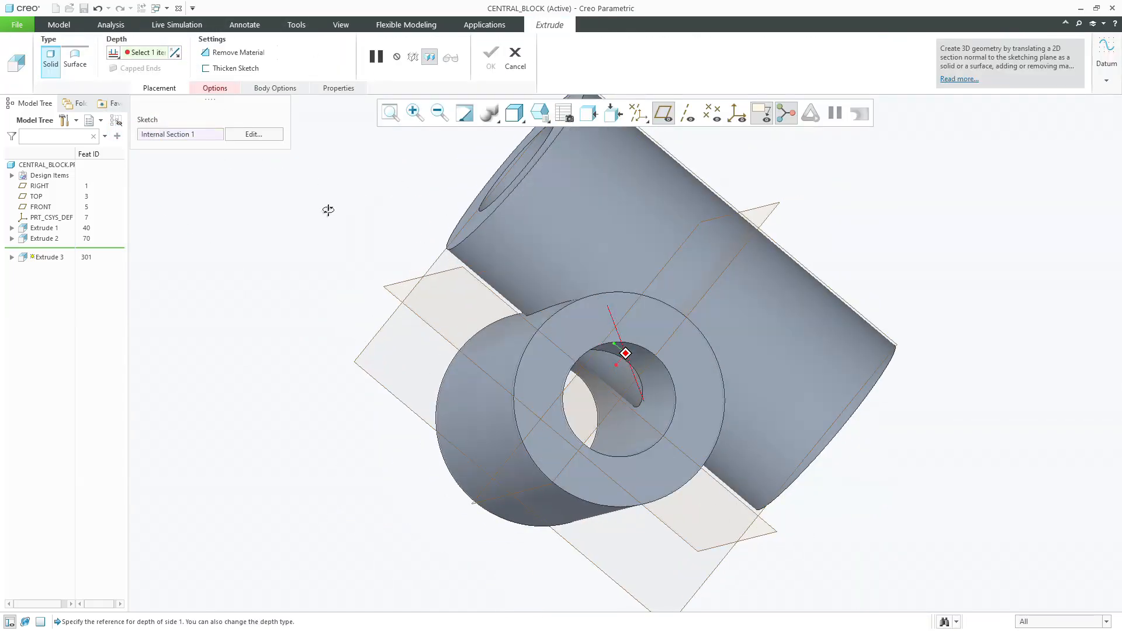
{"action": "left_click", "coordinate": [581, 311]}
{"action": "middle_click_drag", "start_coordinate": [431, 248], "coordinate": [556, 220]}
{"action": "left_click", "coordinate": [234, 52]}
{"action": "left_click", "coordinate": [491, 59]}
{"action": "middle_click_drag", "start_coordinate": [331, 195], "coordinate": [229, 270]}
{"action": "scroll", "coordinate": [426, 210], "scroll_direction": "down", "scroll_amount": 2}
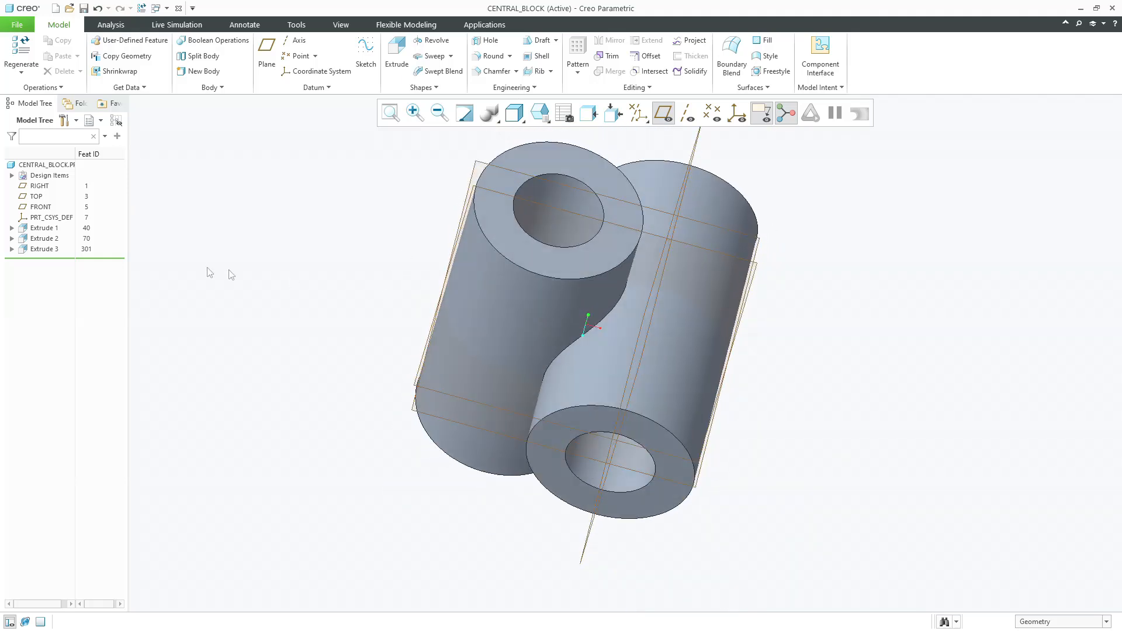
Start an extrusion on the second cylinder's end face and add its bore surface as a sketch reference
{"action": "left_click", "coordinate": [46, 230]}
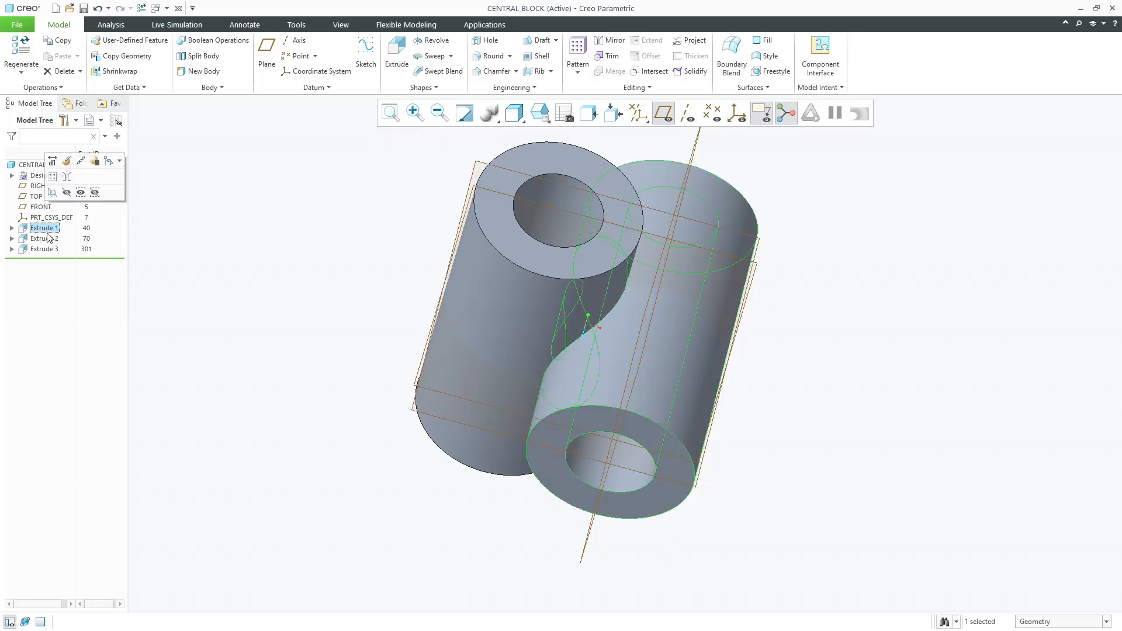
{"action": "left_click", "coordinate": [359, 195]}
{"action": "middle_click_drag", "start_coordinate": [358, 195], "coordinate": [351, 238]}
{"action": "left_click", "coordinate": [406, 69]}
{"action": "left_click", "coordinate": [546, 234]}
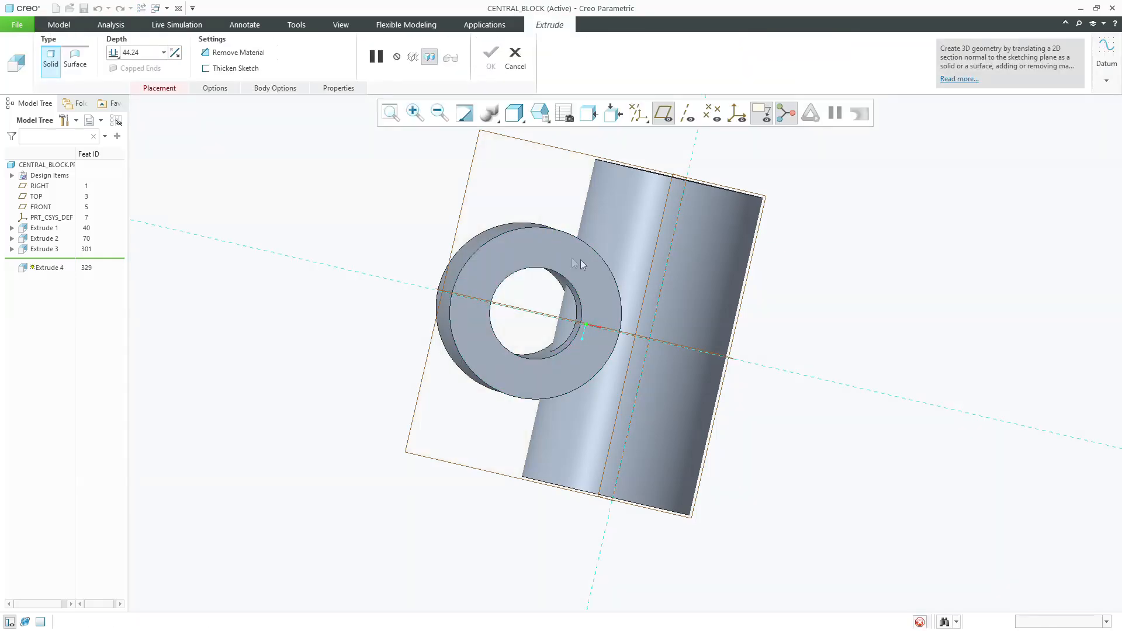
{"action": "left_click", "coordinate": [295, 72]}
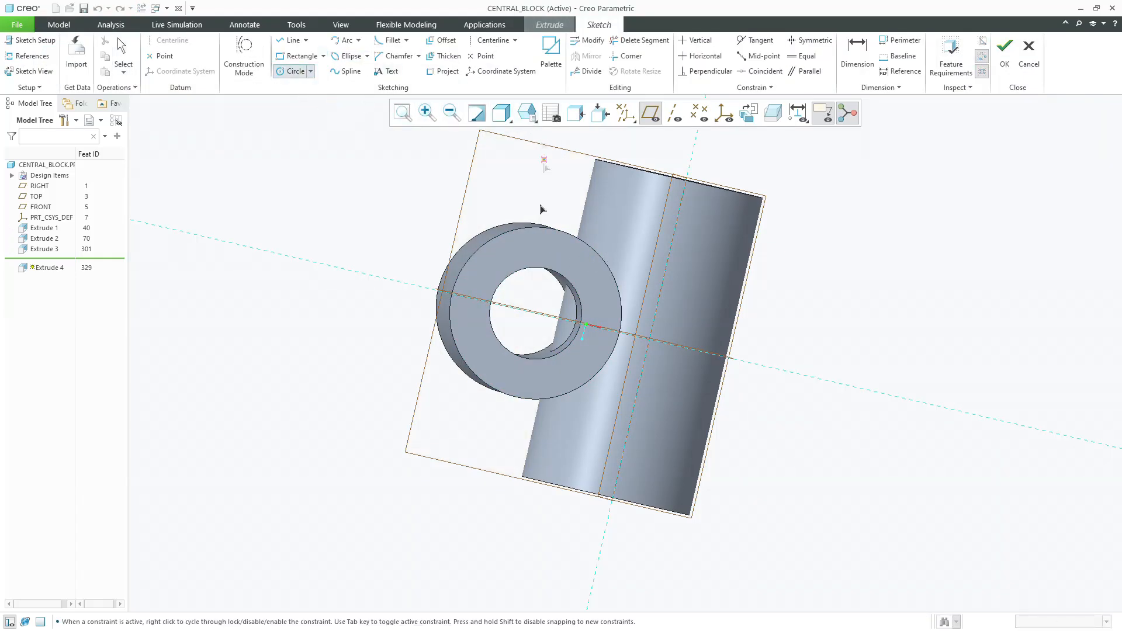
{"action": "left_click", "coordinate": [33, 57]}
{"action": "middle_click_drag", "start_coordinate": [336, 188], "coordinate": [298, 192]}
{"action": "left_click", "coordinate": [477, 288]}
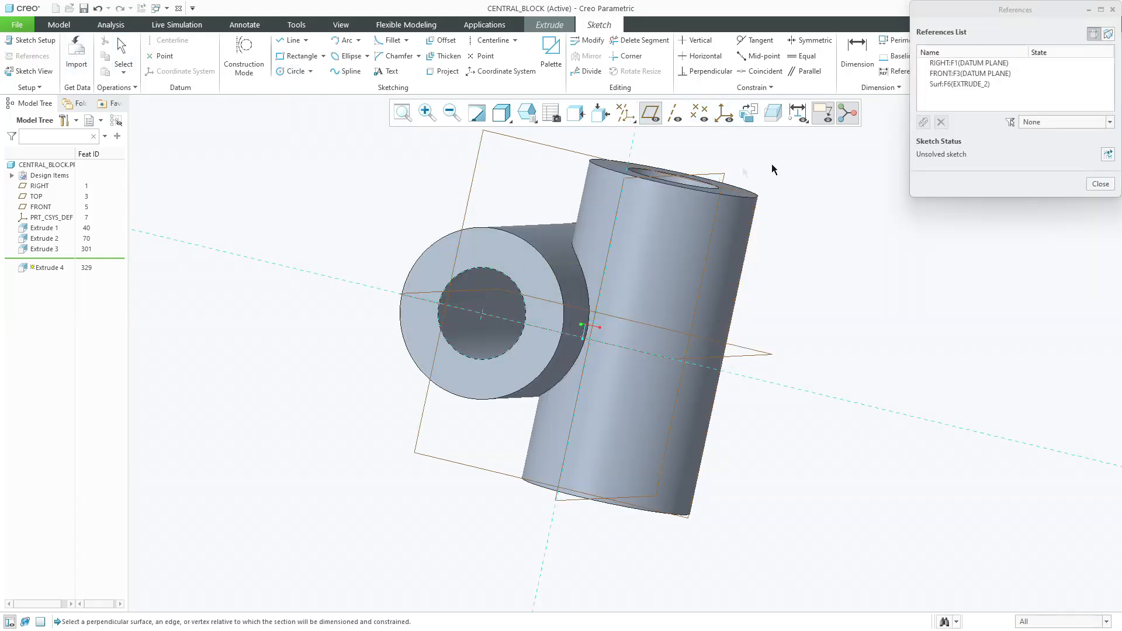
{"action": "left_click", "coordinate": [1100, 184]}
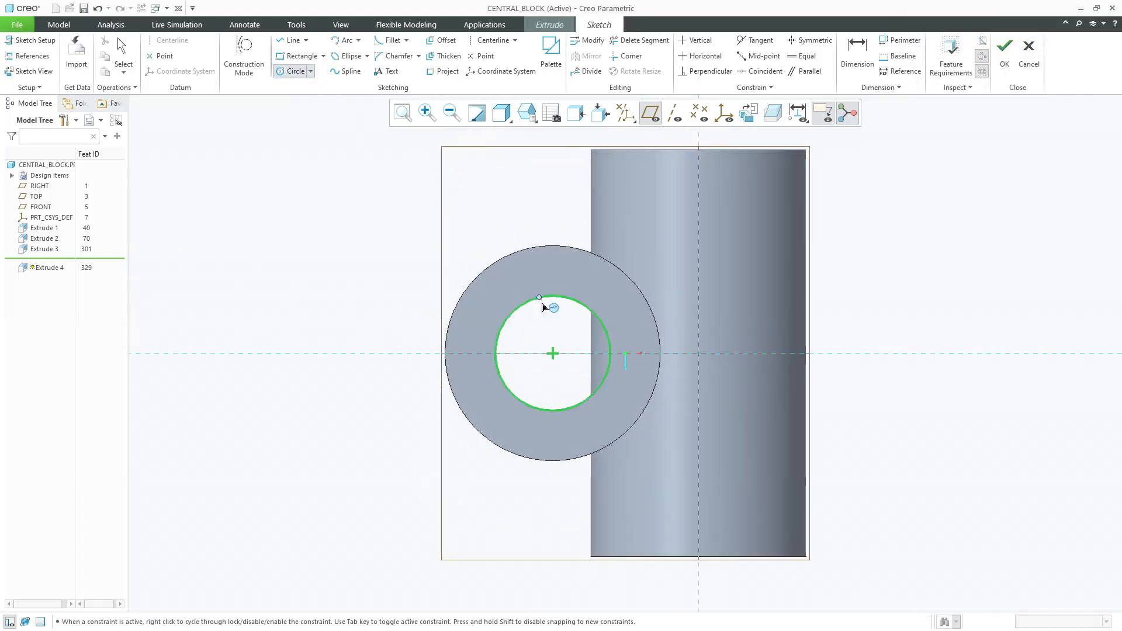
Sketch a circle on the referenced bore, matching its centre and edge, and finish the sketch
{"action": "left_click", "coordinate": [553, 354]}
{"action": "left_click", "coordinate": [527, 303]}
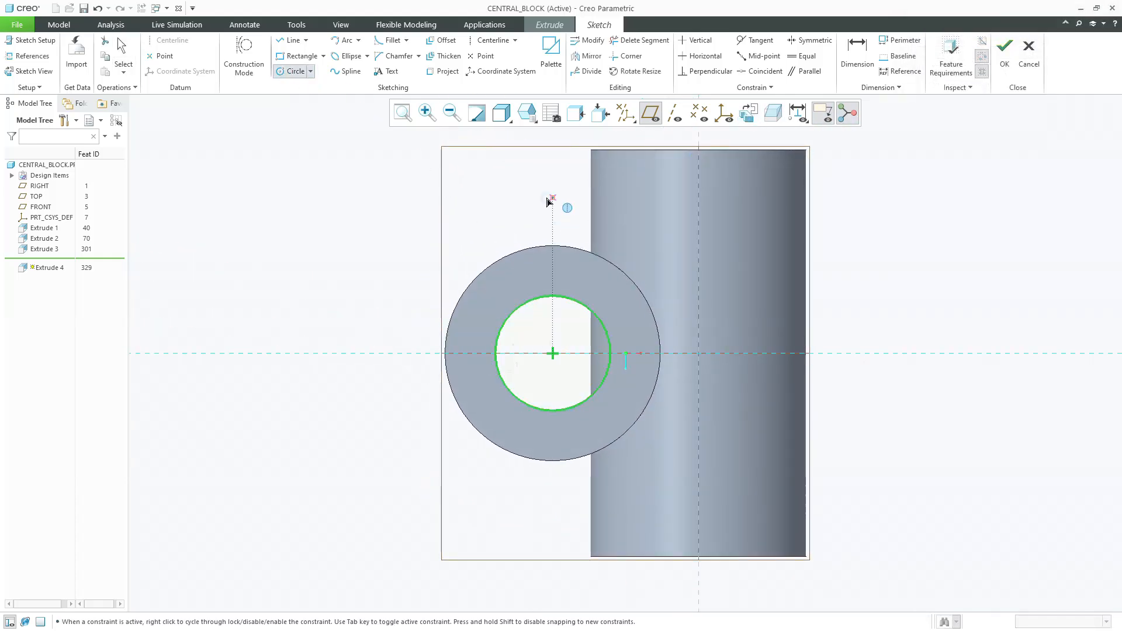
{"action": "middle_click", "coordinate": [552, 200]}
{"action": "left_click", "coordinate": [1003, 66]}
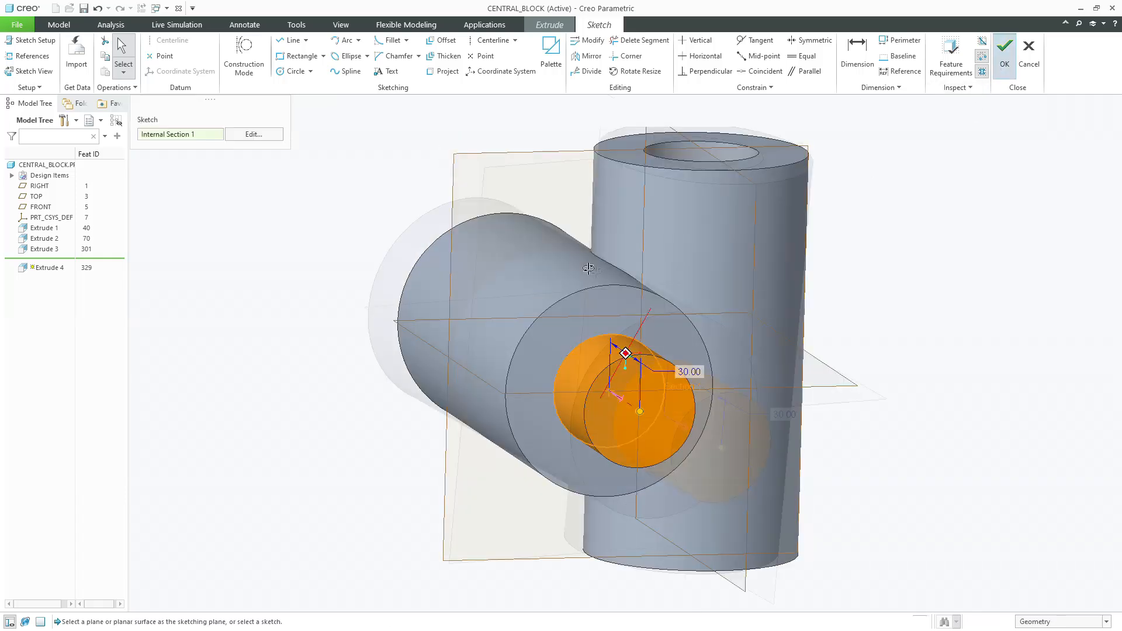
Cut the circle through the second cylinder by removing material up to its opposite end face as reference
{"action": "left_click", "coordinate": [114, 55]}
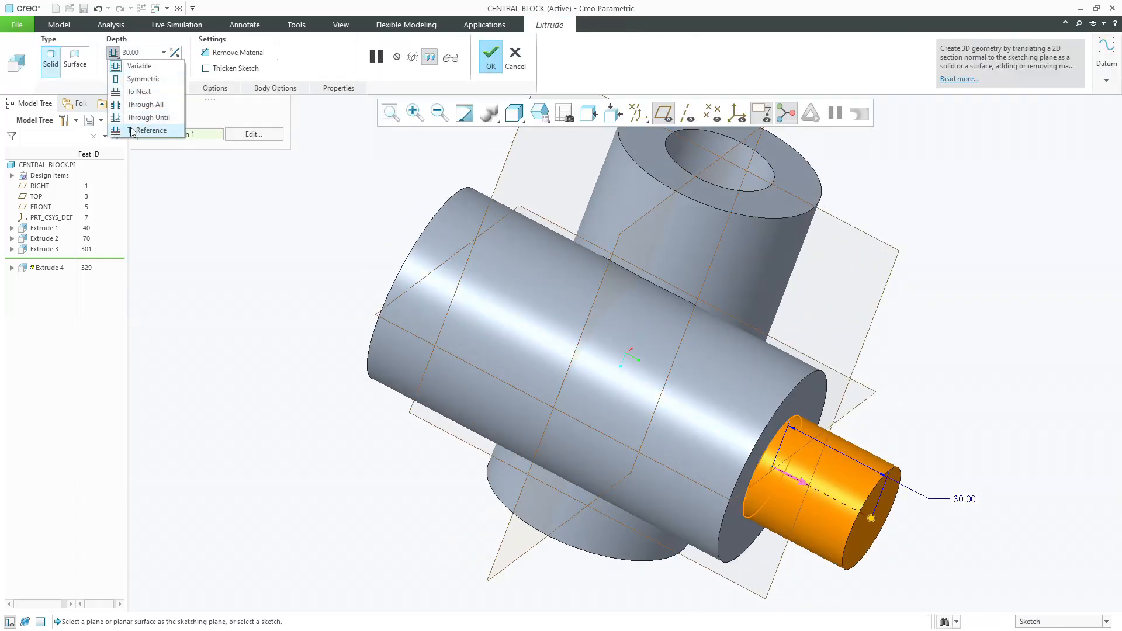
{"action": "left_click", "coordinate": [146, 130]}
{"action": "middle_click_drag", "start_coordinate": [293, 215], "coordinate": [453, 243]}
{"action": "left_click", "coordinate": [555, 269]}
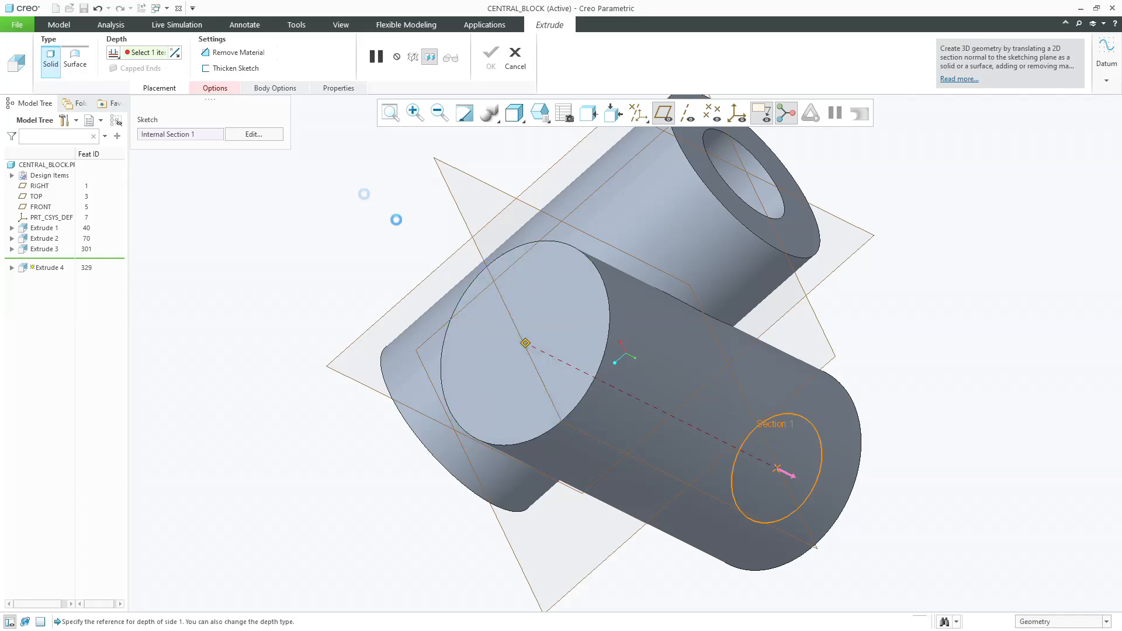
{"action": "left_click", "coordinate": [234, 52]}
{"action": "scroll", "coordinate": [319, 200], "scroll_direction": "up", "scroll_amount": 2}
{"action": "middle_click", "coordinate": [319, 199]}
Return the centre block to the standard orientation and save the part
{"action": "middle_click_drag", "start_coordinate": [319, 200], "coordinate": [491, 151]}
{"action": "left_click", "coordinate": [536, 120]}
{"action": "left_click", "coordinate": [537, 134]}
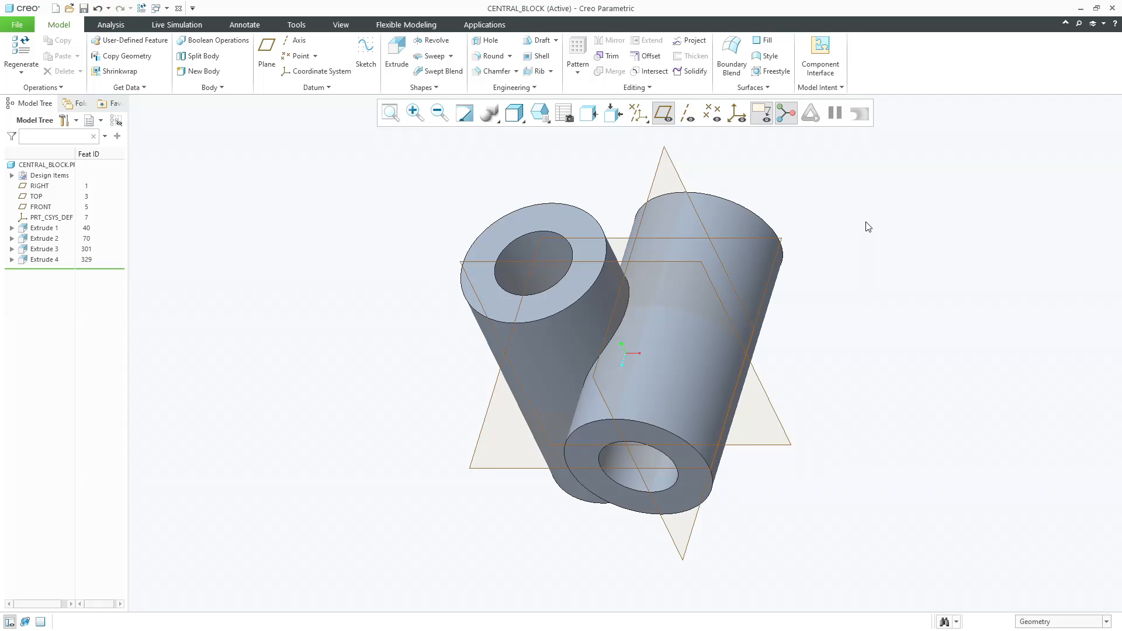
{"action": "key", "text": "ctrl+s"}
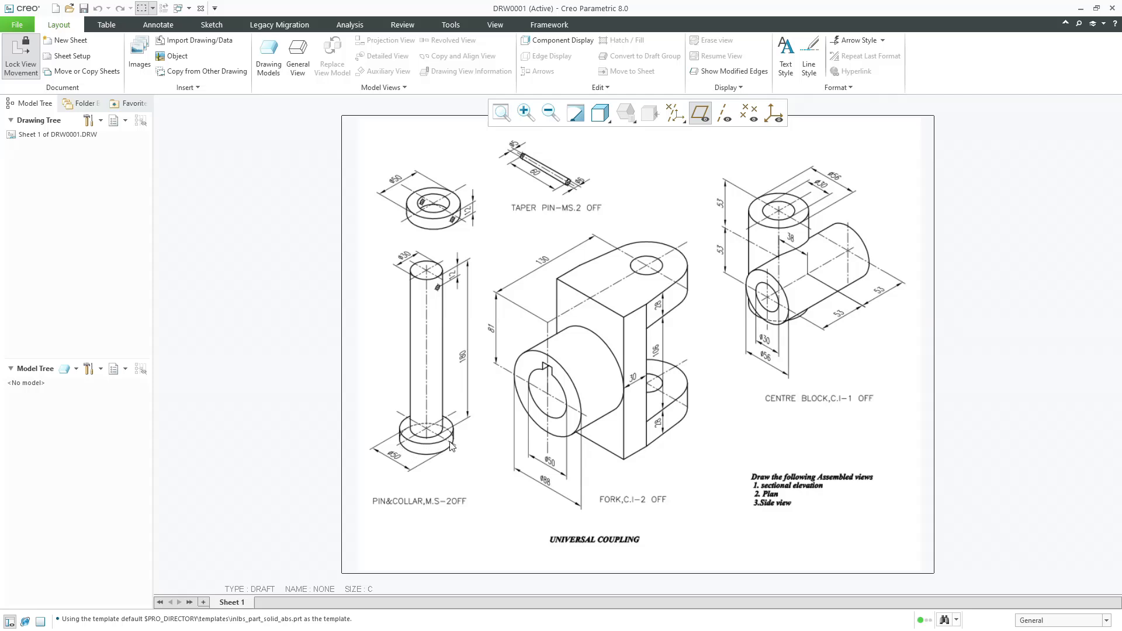
Switch to the reference drawing window and create a new solid part named Pin
{"action": "key", "text": "alt+Tab"}
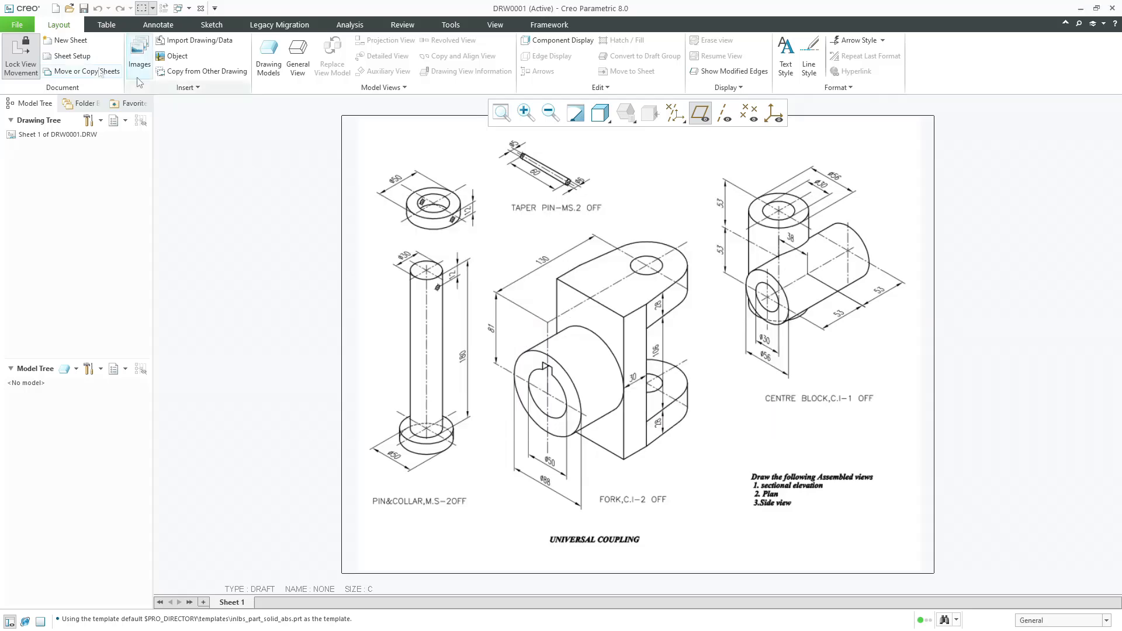
{"action": "left_click", "coordinate": [55, 8]}
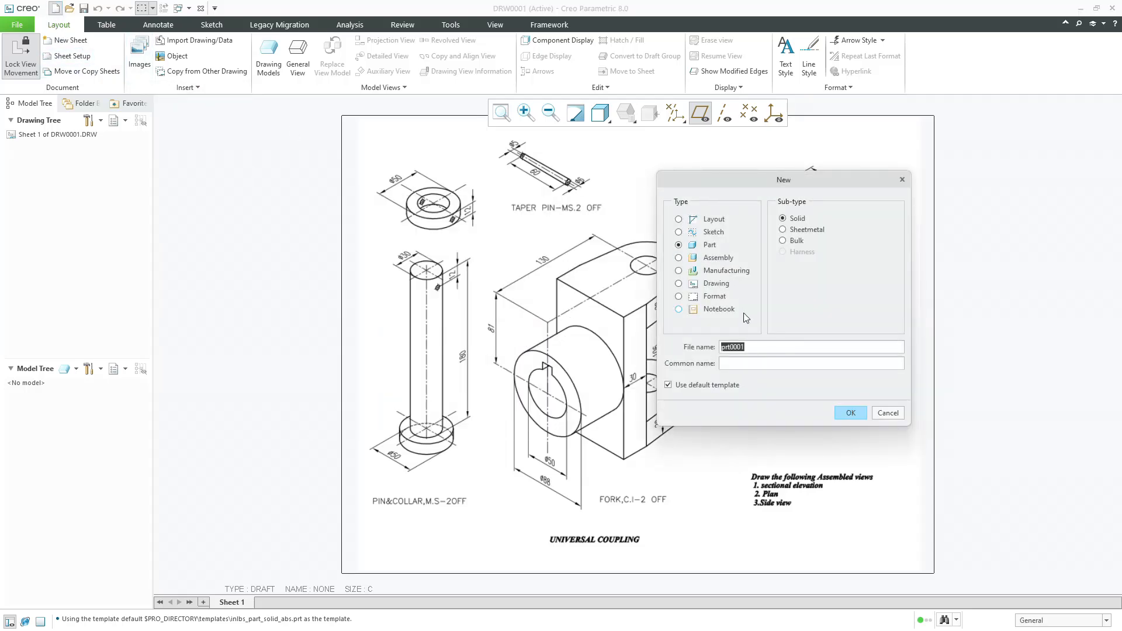
{"action": "type", "text": "Pin"}
{"action": "key", "text": "Return"}
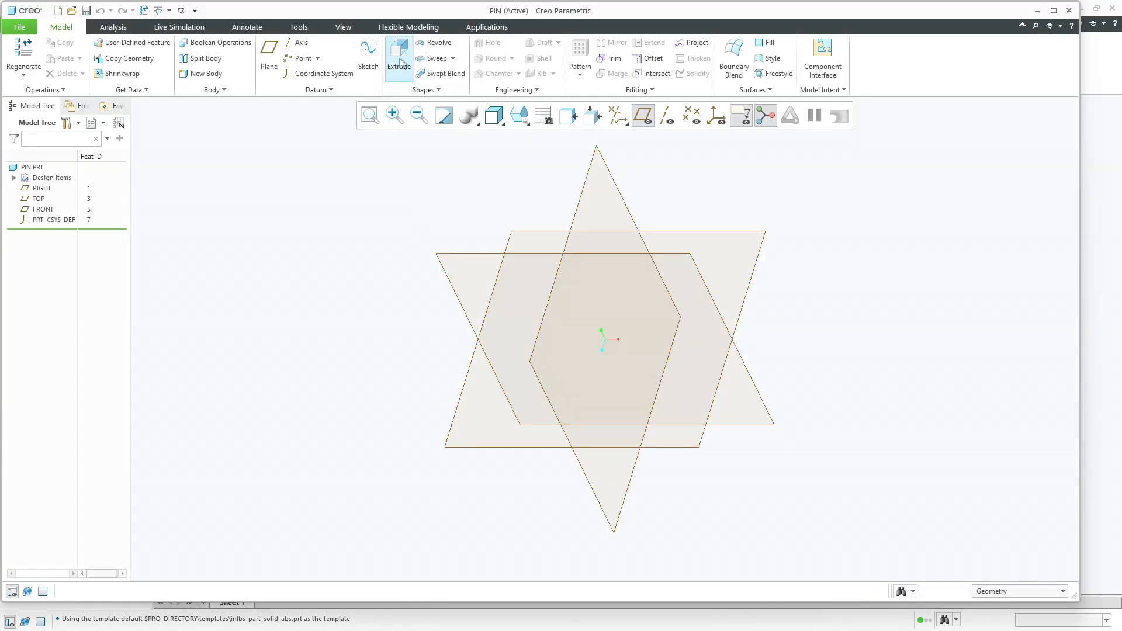
Start a revolve sketch on the FRONT plane, face it straight on, and place a vertical axis centerline through the origin
{"action": "left_click", "coordinate": [435, 43]}
{"action": "left_click", "coordinate": [458, 250]}
{"action": "left_click", "coordinate": [731, 116]}
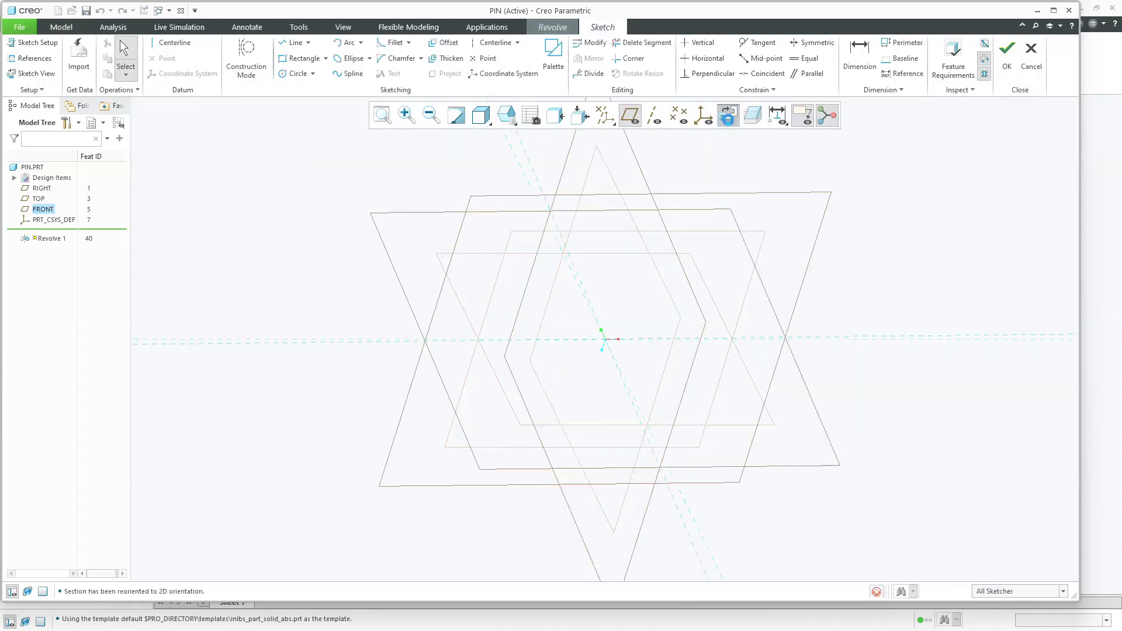
{"action": "left_click", "coordinate": [170, 45]}
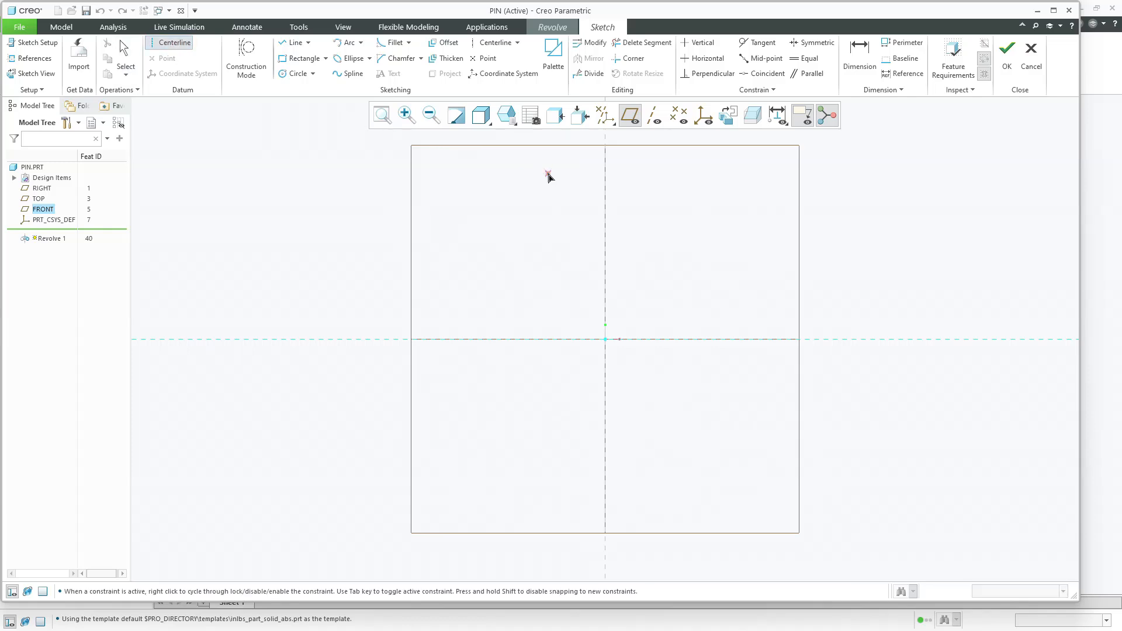
{"action": "left_click", "coordinate": [608, 220]}
{"action": "middle_click", "coordinate": [569, 208]}
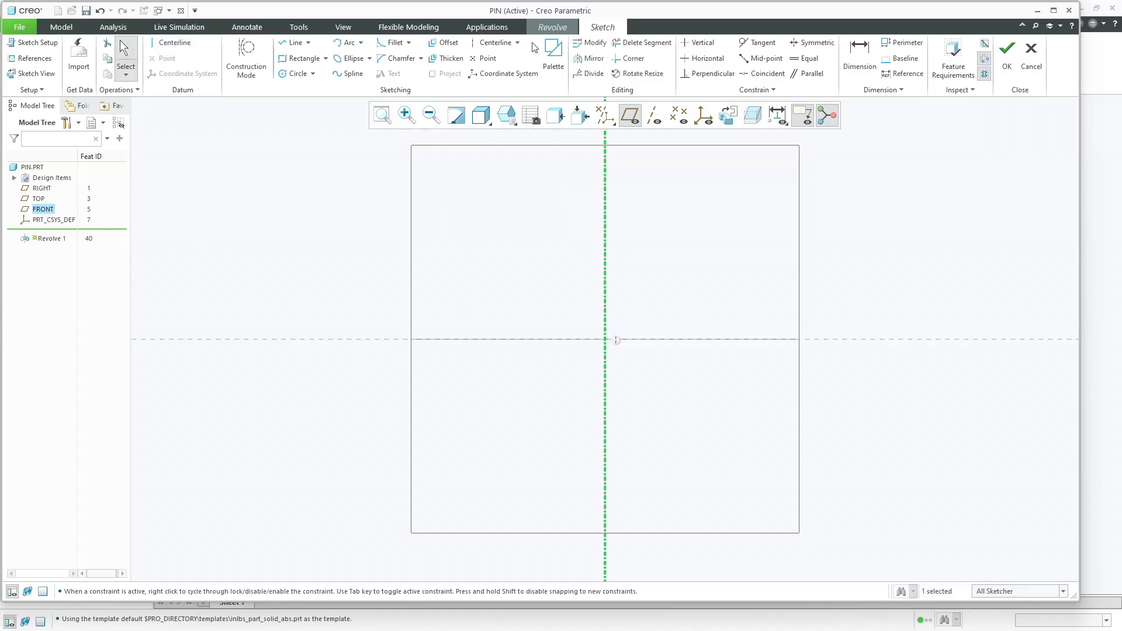
Hide the datum planes and add a horizontal sketch centerline through the origin
{"action": "left_click", "coordinate": [494, 43]}
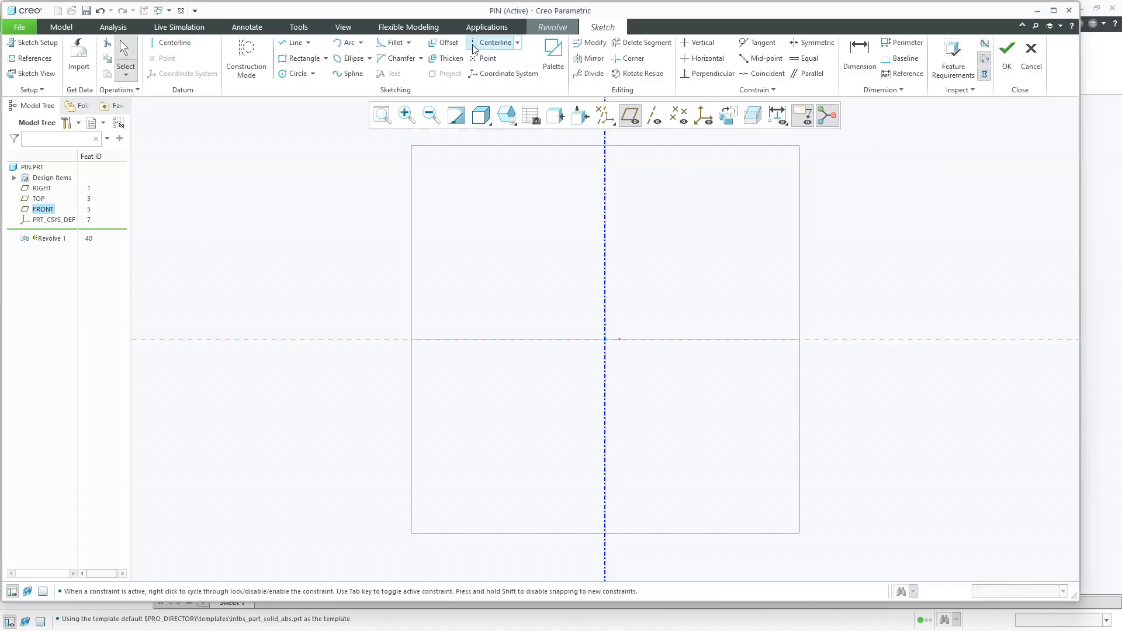
{"action": "left_click", "coordinate": [492, 339]}
{"action": "left_click", "coordinate": [536, 339]}
{"action": "middle_click", "coordinate": [512, 263]}
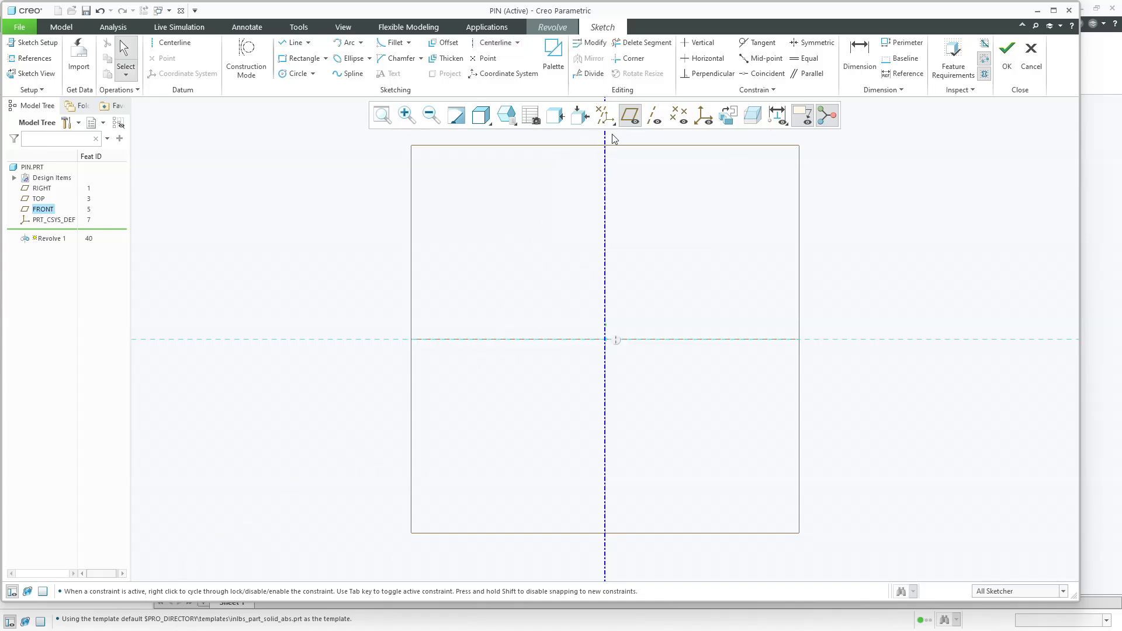
{"action": "left_click", "coordinate": [630, 115]}
{"action": "left_click", "coordinate": [285, 45]}
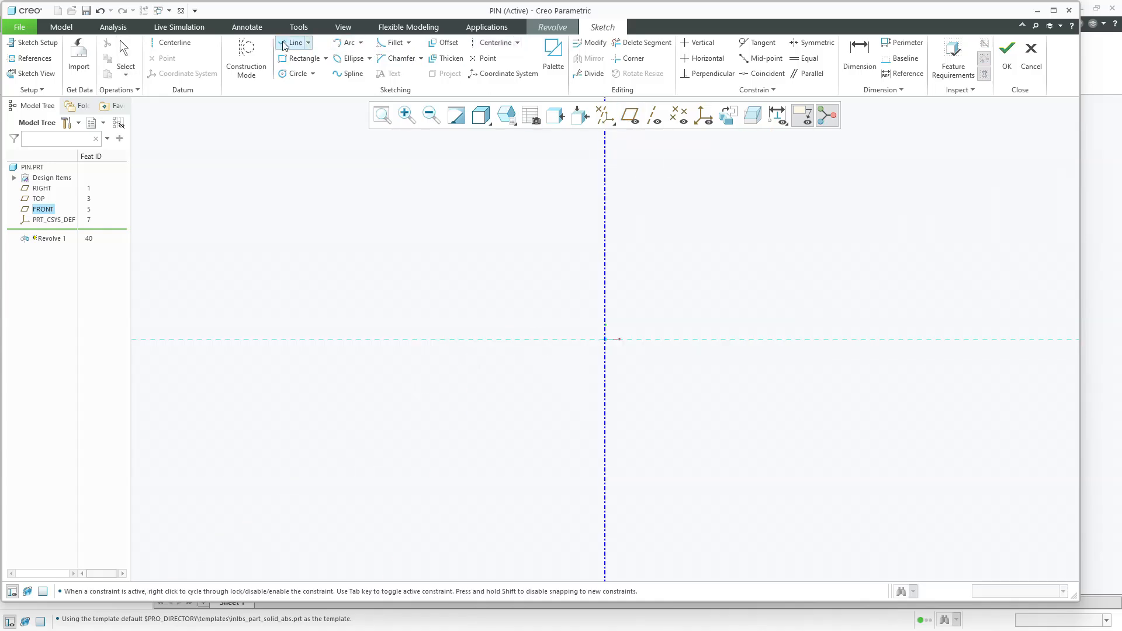
{"action": "left_click", "coordinate": [494, 42]}
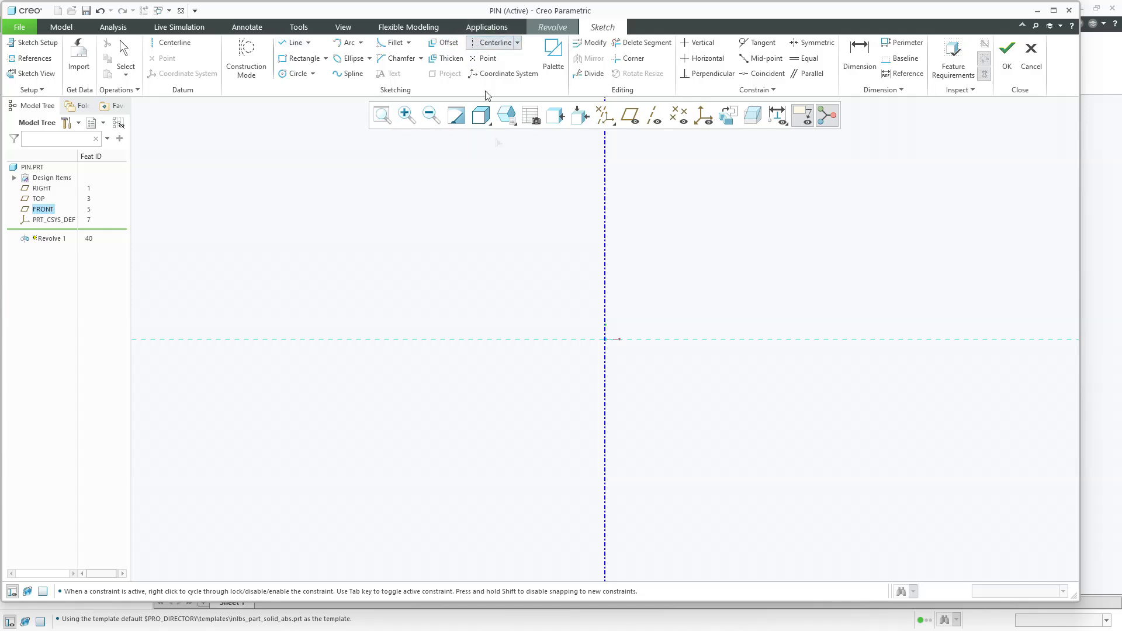
{"action": "left_click", "coordinate": [495, 337]}
{"action": "left_click", "coordinate": [537, 343]}
{"action": "middle_click", "coordinate": [510, 278]}
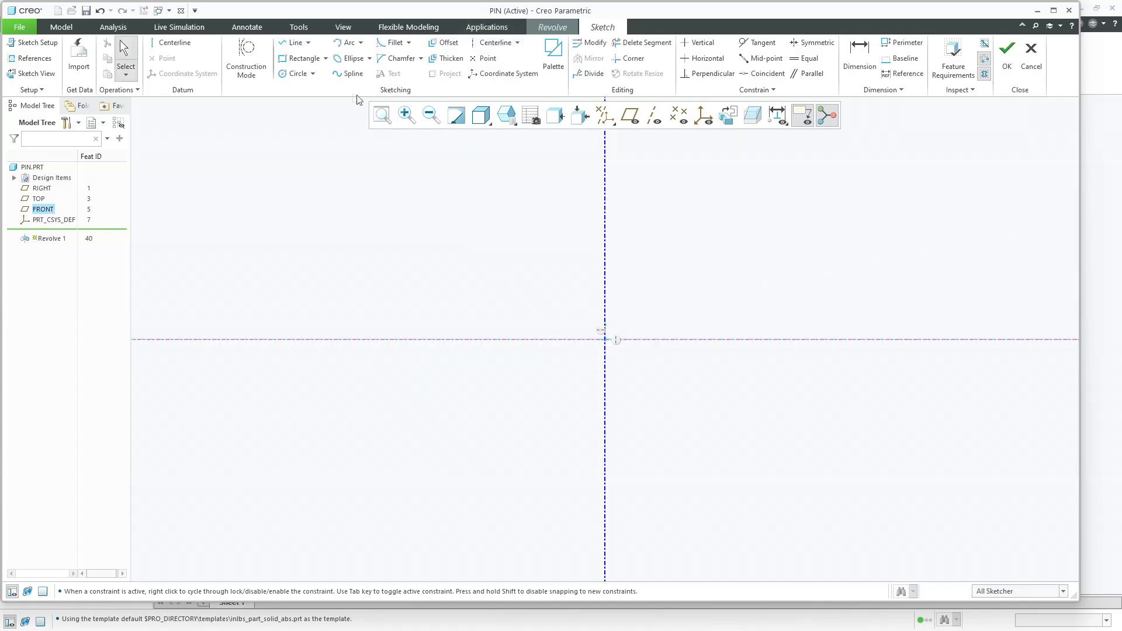
Sketch a closed stepped half-profile from the origin, about 224 high overall, with a shank about 76 and a head about 140 in diameter
{"action": "left_click", "coordinate": [293, 45]}
{"action": "left_click", "coordinate": [605, 340]}
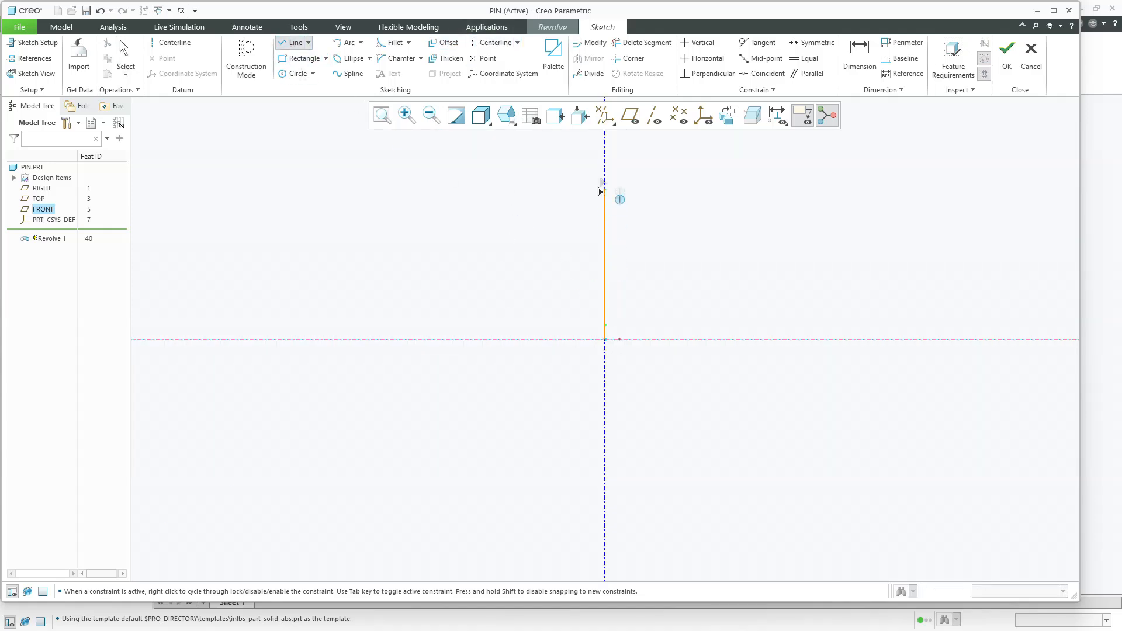
{"action": "left_click", "coordinate": [605, 168]}
{"action": "left_click", "coordinate": [635, 168]}
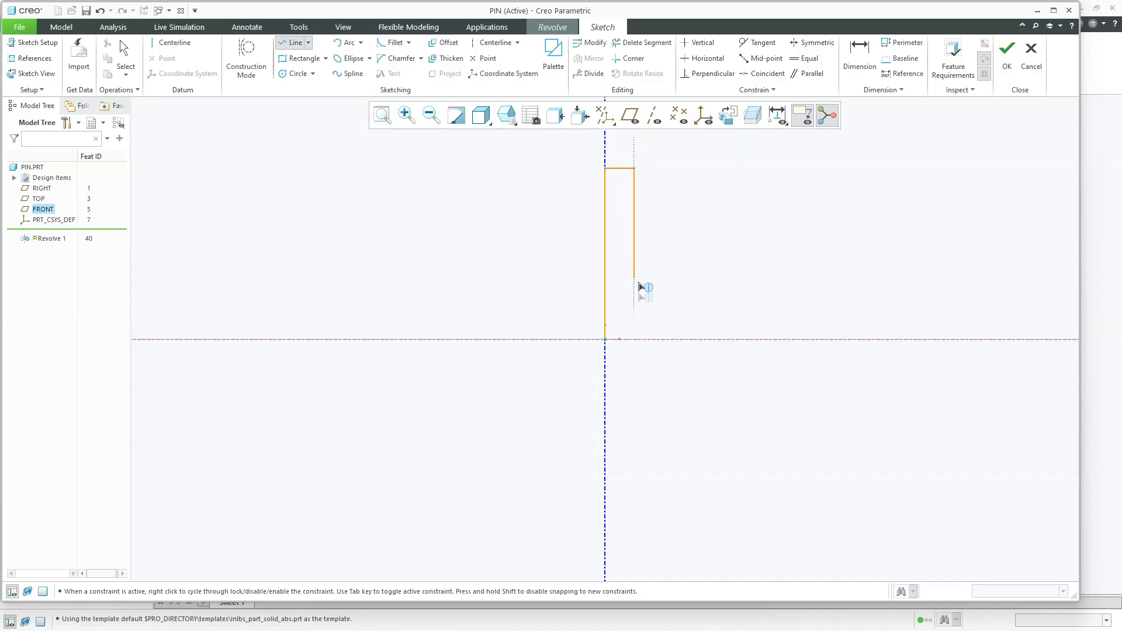
{"action": "left_click", "coordinate": [634, 325]}
{"action": "left_click", "coordinate": [659, 325]}
{"action": "left_click", "coordinate": [658, 339]}
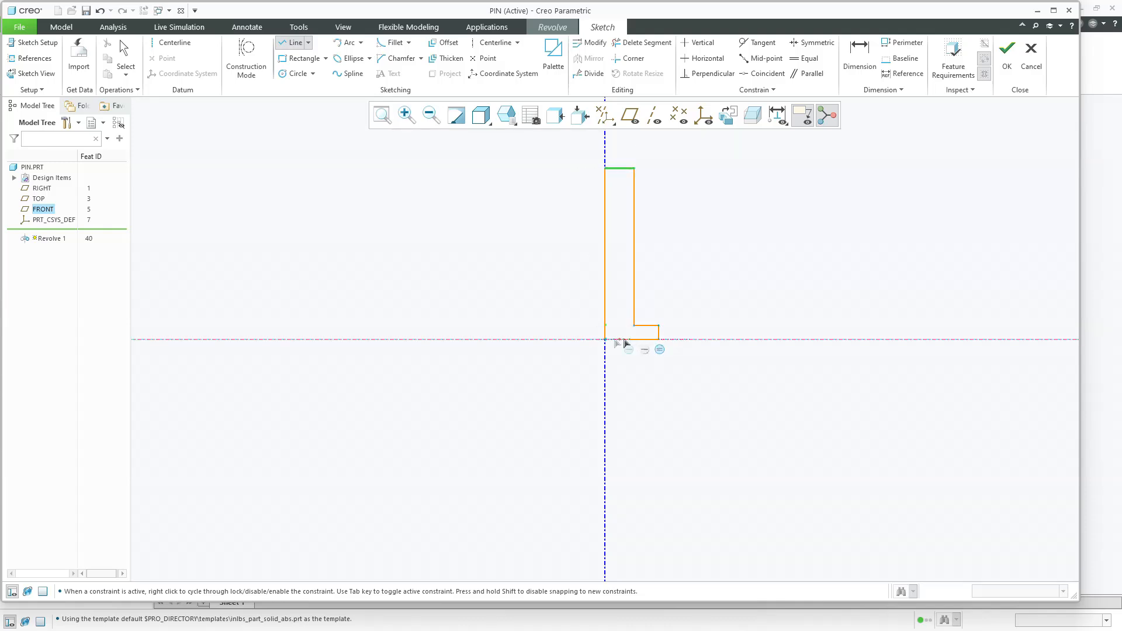
{"action": "left_click", "coordinate": [605, 340]}
{"action": "middle_click", "coordinate": [612, 345]}
{"action": "left_click", "coordinate": [631, 363]}
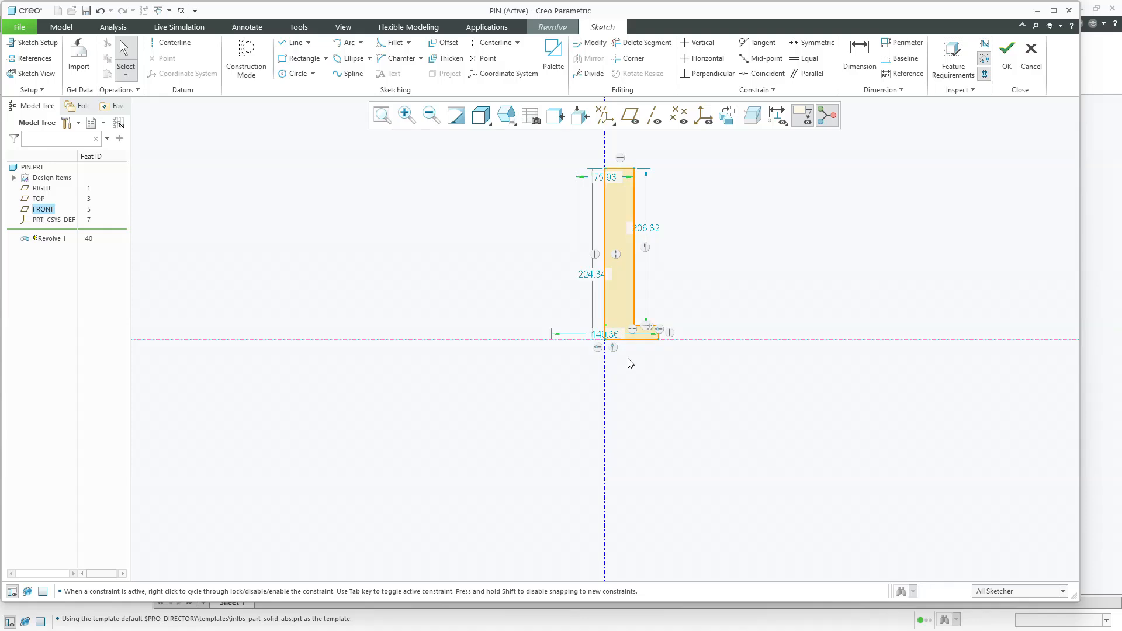
Move the shank's diameter and length dimensions clear of the profile and set the shank's length to 180
{"action": "scroll", "coordinate": [650, 394], "scroll_direction": "up", "scroll_amount": 1}
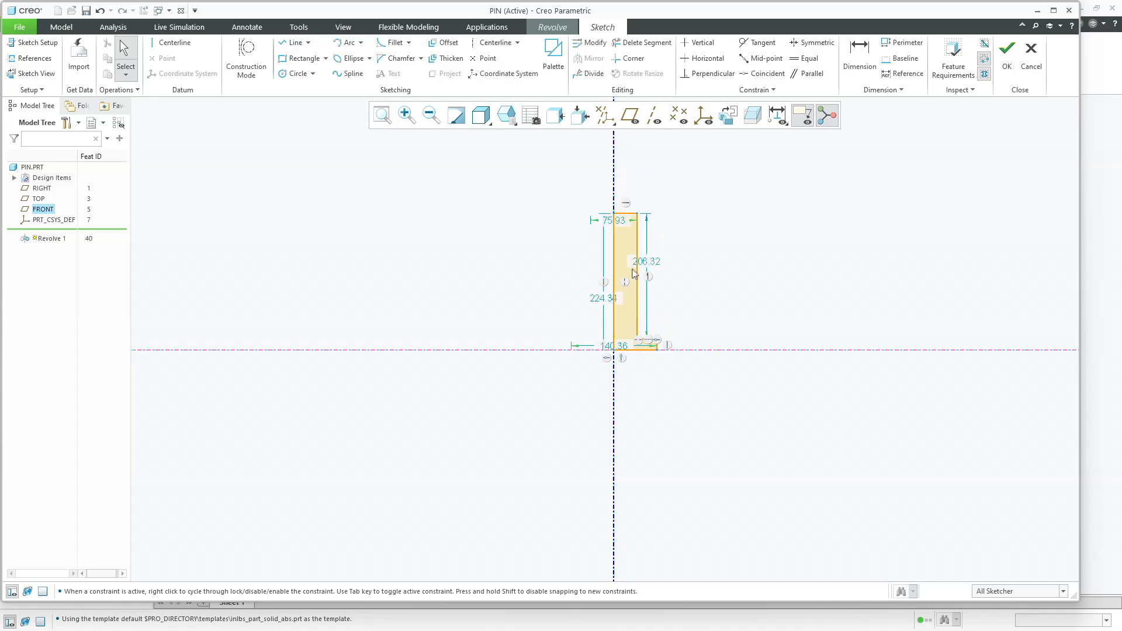
{"action": "scroll", "coordinate": [634, 271], "scroll_direction": "down", "scroll_amount": 2}
{"action": "mouse_move", "coordinate": [609, 196]}
{"action": "left_mouse_down"}
{"action": "mouse_move", "coordinate": [536, 167]}
{"action": "mouse_move", "coordinate": [502, 169]}
{"action": "left_mouse_up"}
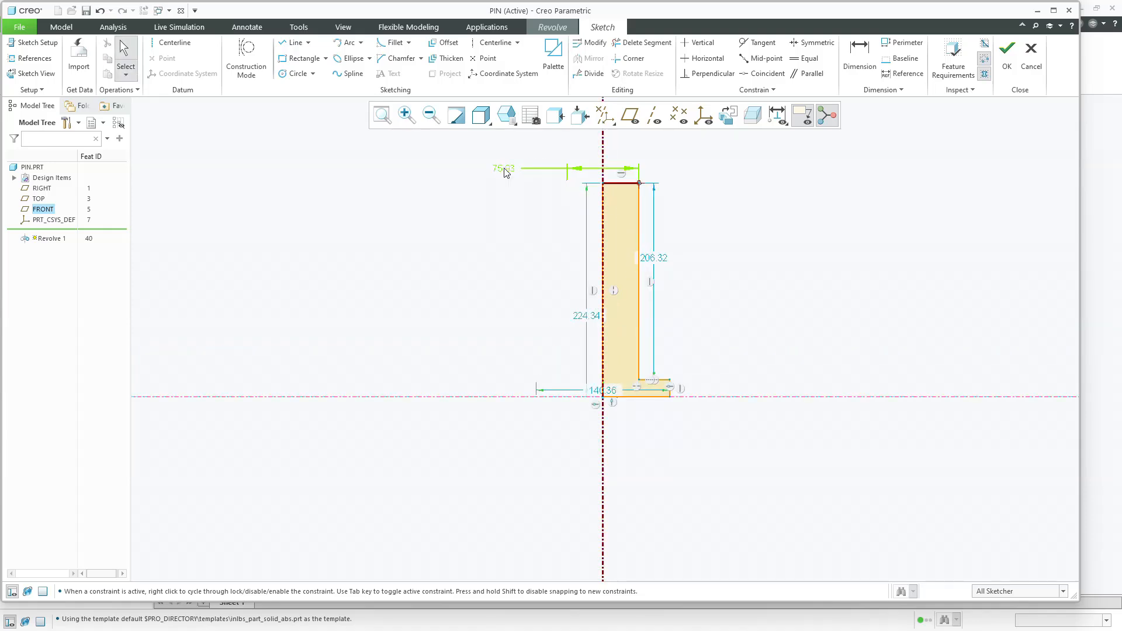
{"action": "left_click_drag", "start_coordinate": [654, 258], "coordinate": [729, 257]}
{"action": "double_click", "coordinate": [729, 255]}
{"action": "type", "text": "180"}
{"action": "key", "text": "Return"}
{"action": "left_click", "coordinate": [772, 272]}
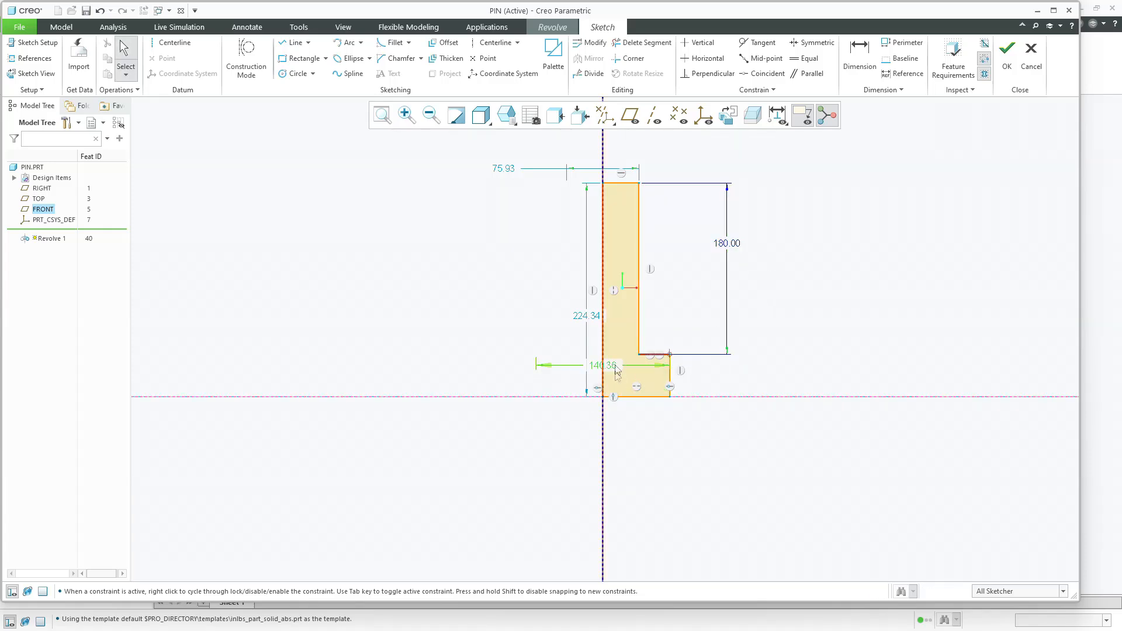
Set the shank's diameter to 30 and the head's diameter to 50
{"action": "double_click", "coordinate": [503, 169]}
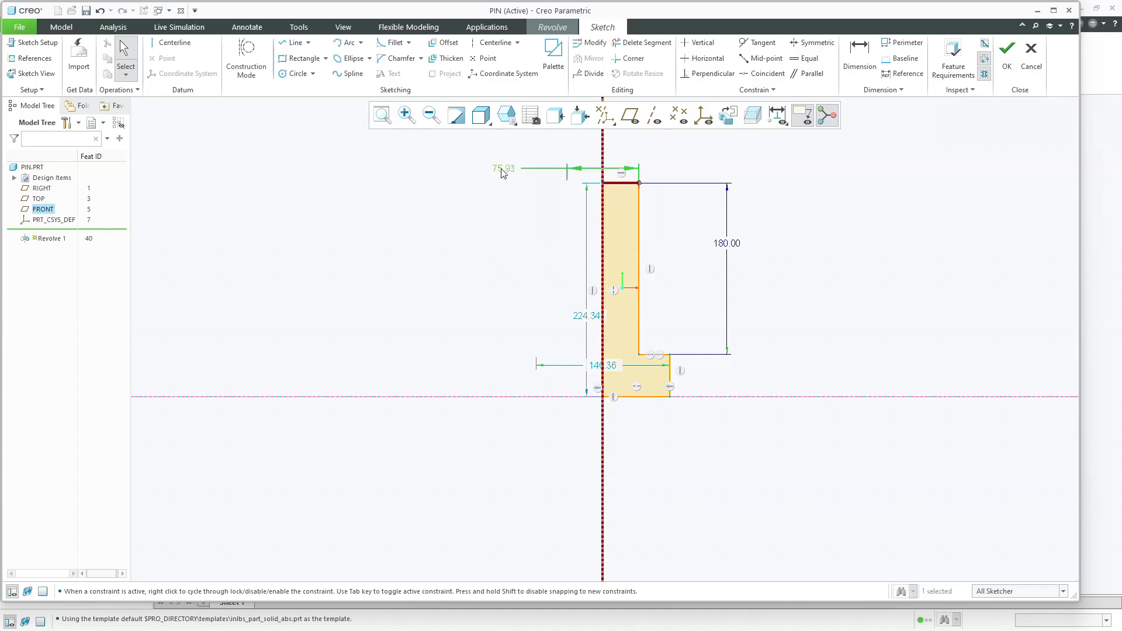
{"action": "type", "text": "30"}
{"action": "key", "text": "Return"}
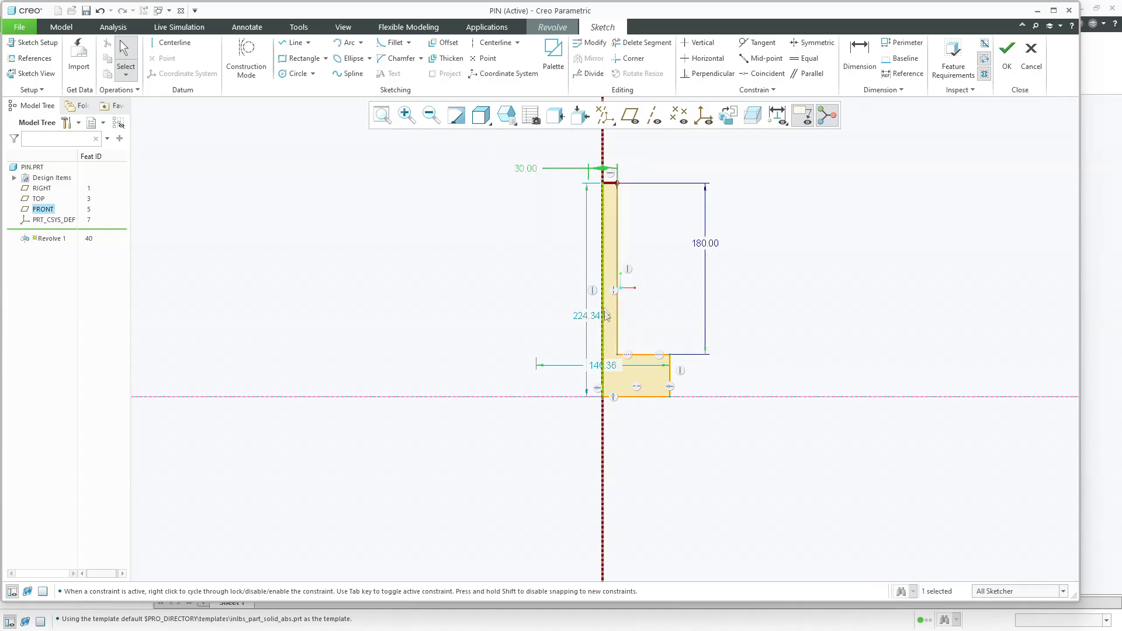
{"action": "left_click_drag", "start_coordinate": [605, 368], "coordinate": [670, 459]}
{"action": "middle_click", "coordinate": [668, 457]}
{"action": "type", "text": "50"}
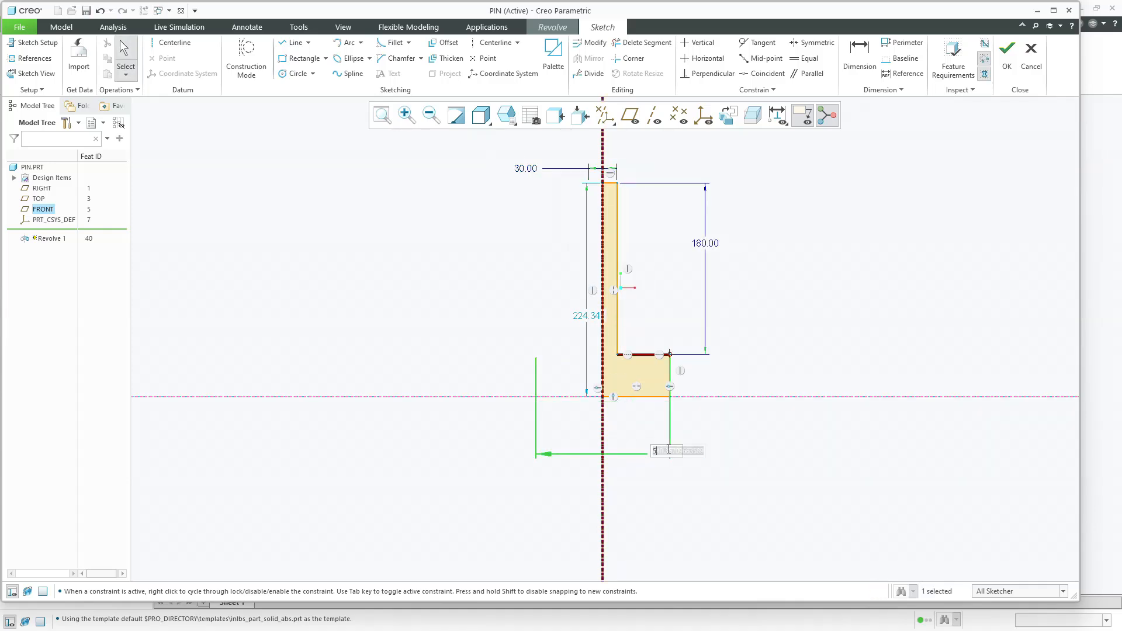
{"action": "key", "text": "Return"}
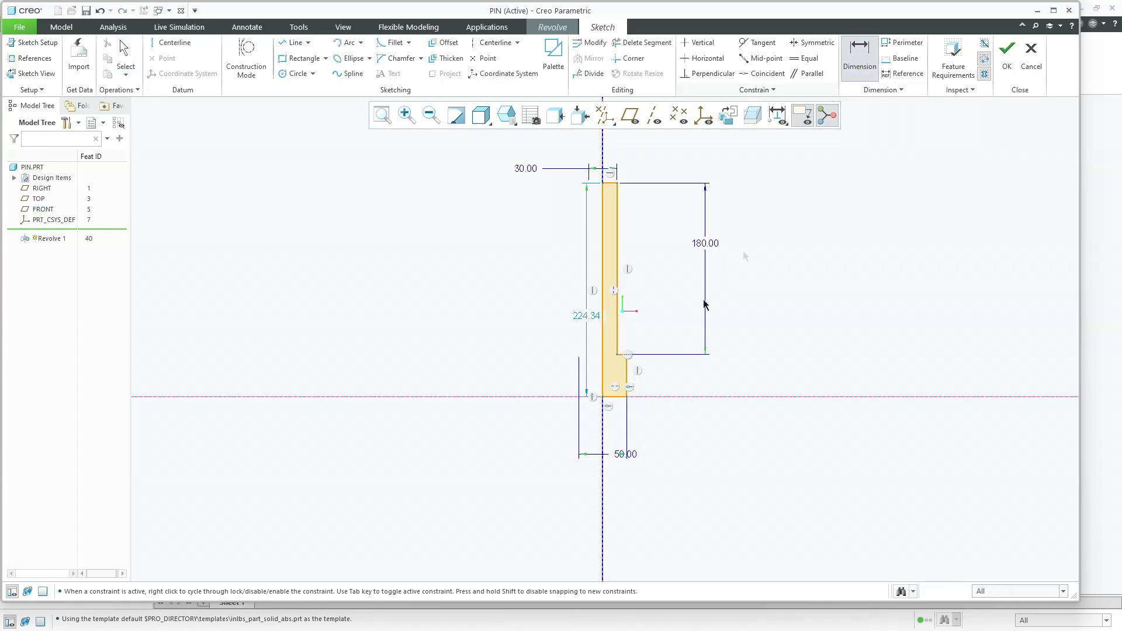
Dimension the height of the pin's head and set it to 10
{"action": "middle_click", "coordinate": [704, 388]}
{"action": "type", "text": "10"}
{"action": "key", "text": "Return"}
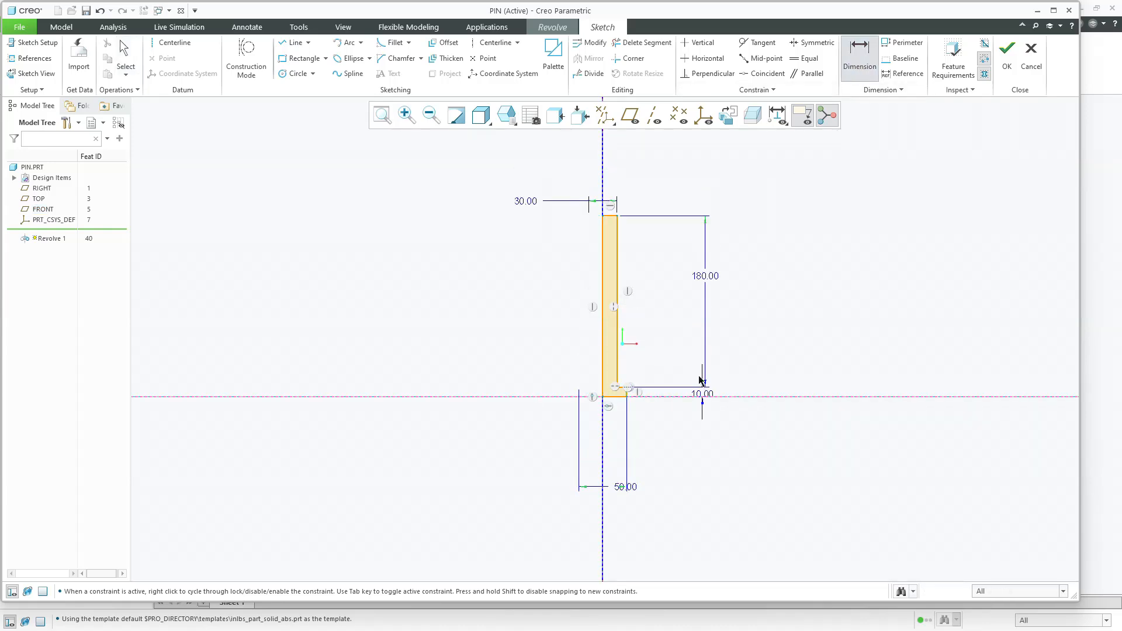
{"action": "middle_click", "coordinate": [684, 325]}
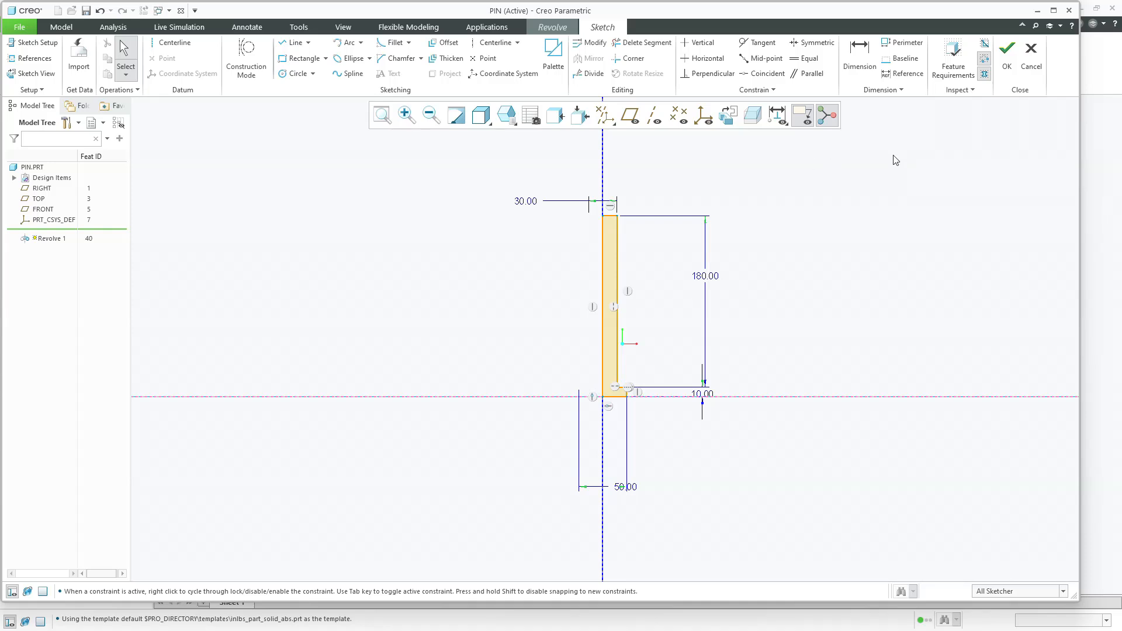
Finish the sketch, complete the 360° revolve of the pin, and show the datum planes
{"action": "left_click", "coordinate": [1007, 55]}
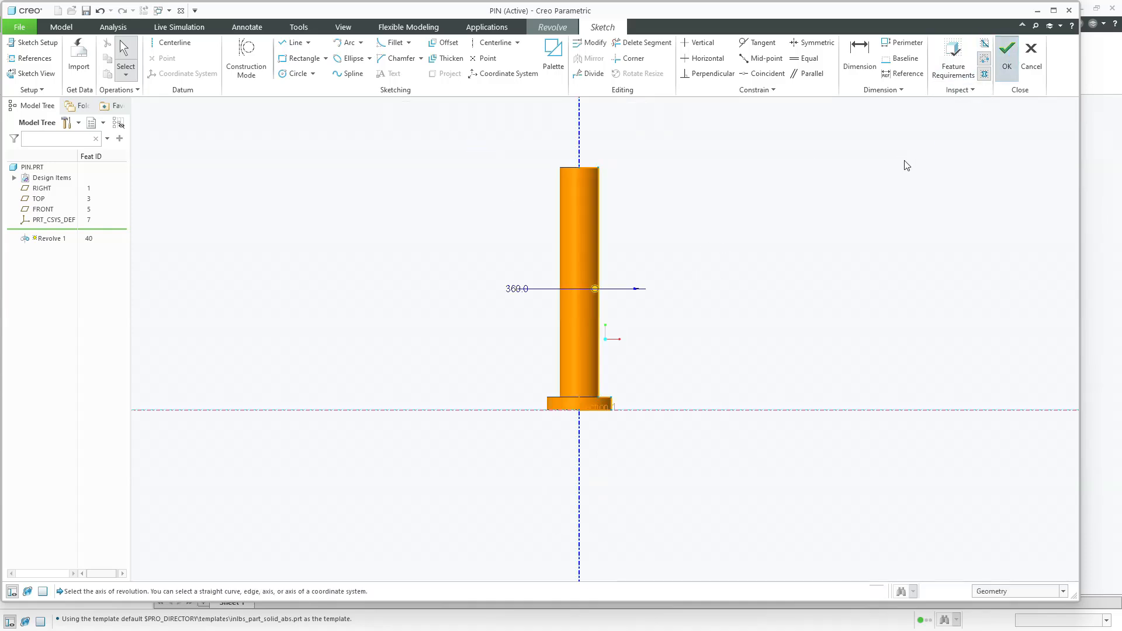
{"action": "middle_click", "coordinate": [805, 217]}
{"action": "scroll", "coordinate": [725, 251], "scroll_direction": "up", "scroll_amount": 5}
{"action": "scroll", "coordinate": [664, 167], "scroll_direction": "down", "scroll_amount": 3}
{"action": "left_click", "coordinate": [643, 116]}
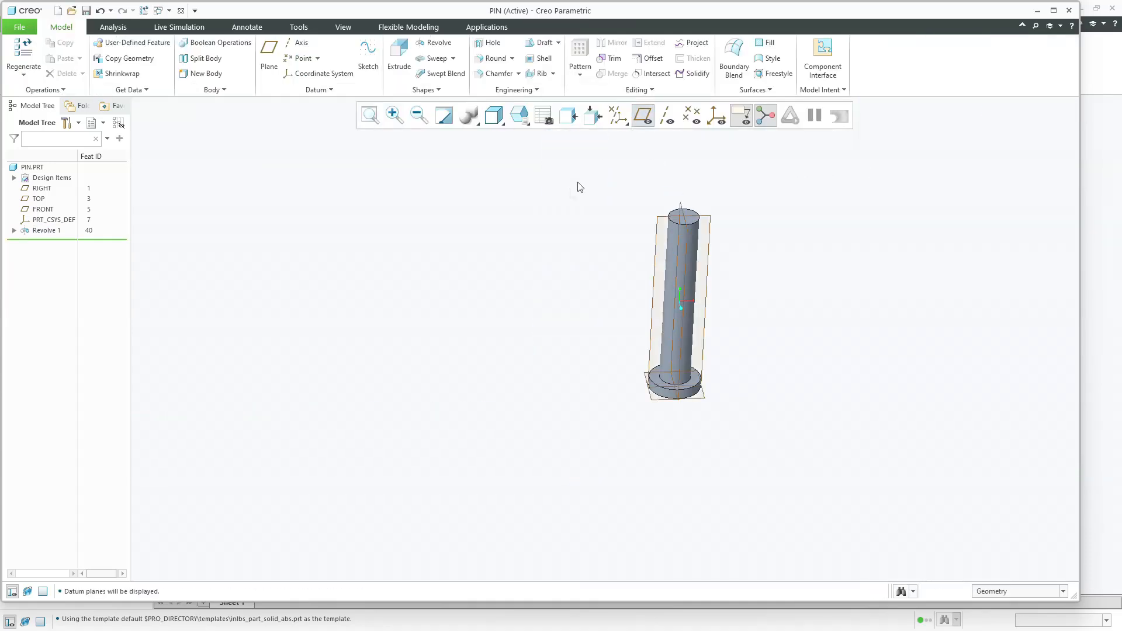
{"action": "left_click", "coordinate": [493, 43]}
{"action": "scroll", "coordinate": [682, 207], "scroll_direction": "down", "scroll_amount": 4}
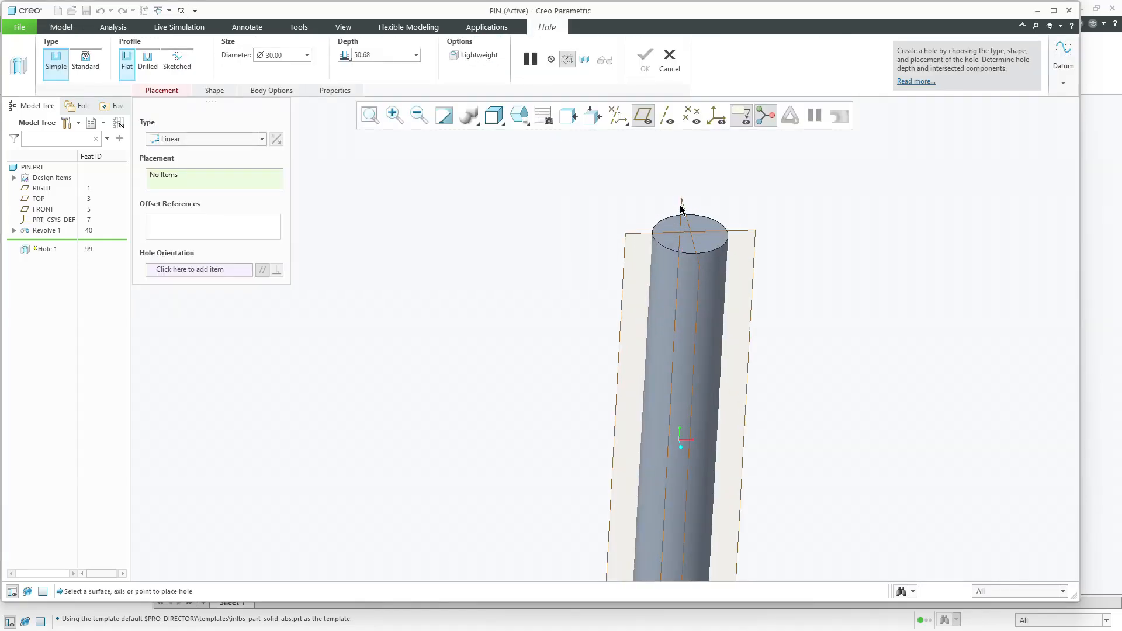
{"action": "left_click", "coordinate": [624, 231]}
{"action": "key", "text": "Escape"}
{"action": "left_click", "coordinate": [565, 340]}
{"action": "scroll", "coordinate": [557, 256], "scroll_direction": "up", "scroll_amount": 1}
{"action": "scroll", "coordinate": [557, 256], "scroll_direction": "up", "scroll_amount": 3}
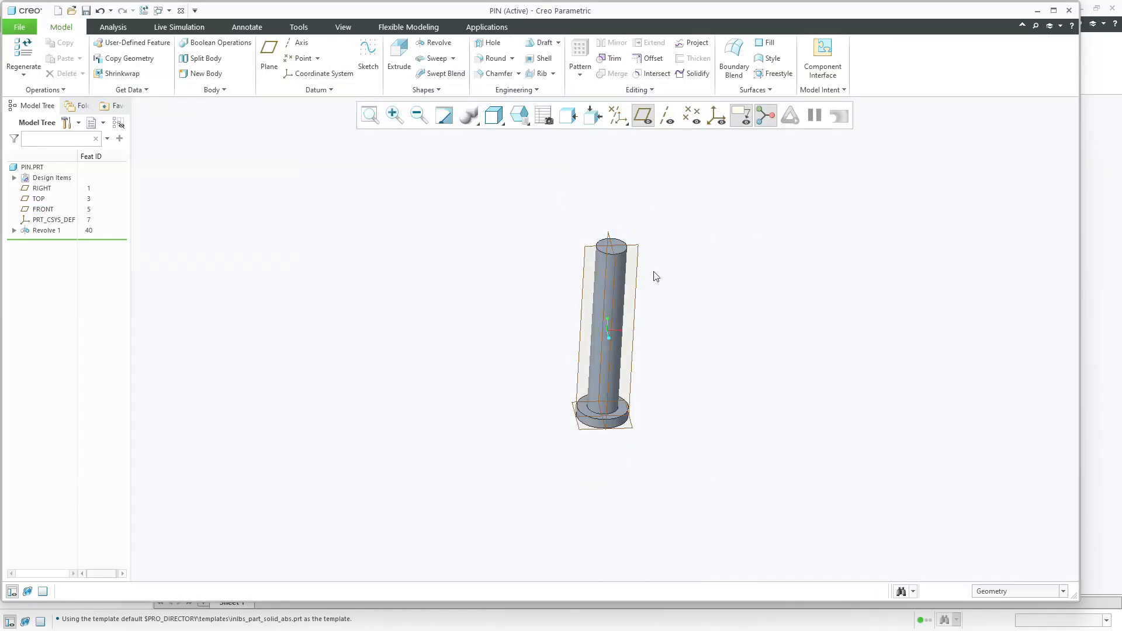
Start an extrusion on the FRONT plane and sketch a circle on the shank's axis, its centre about 170 above the head's base
{"action": "left_click", "coordinate": [409, 71]}
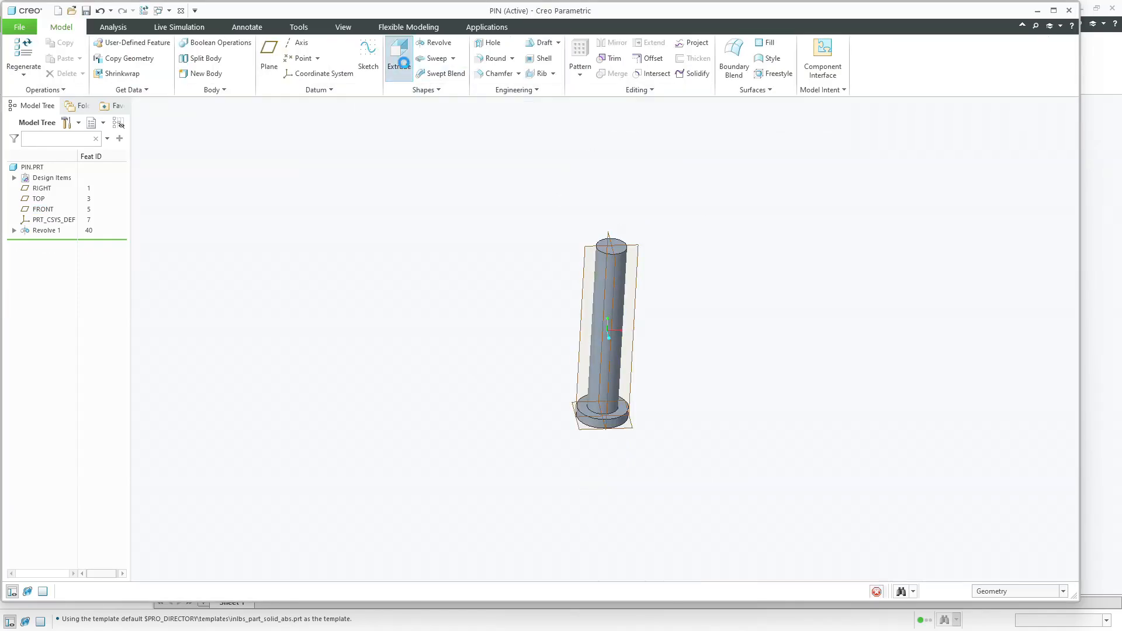
{"action": "left_click", "coordinate": [588, 257]}
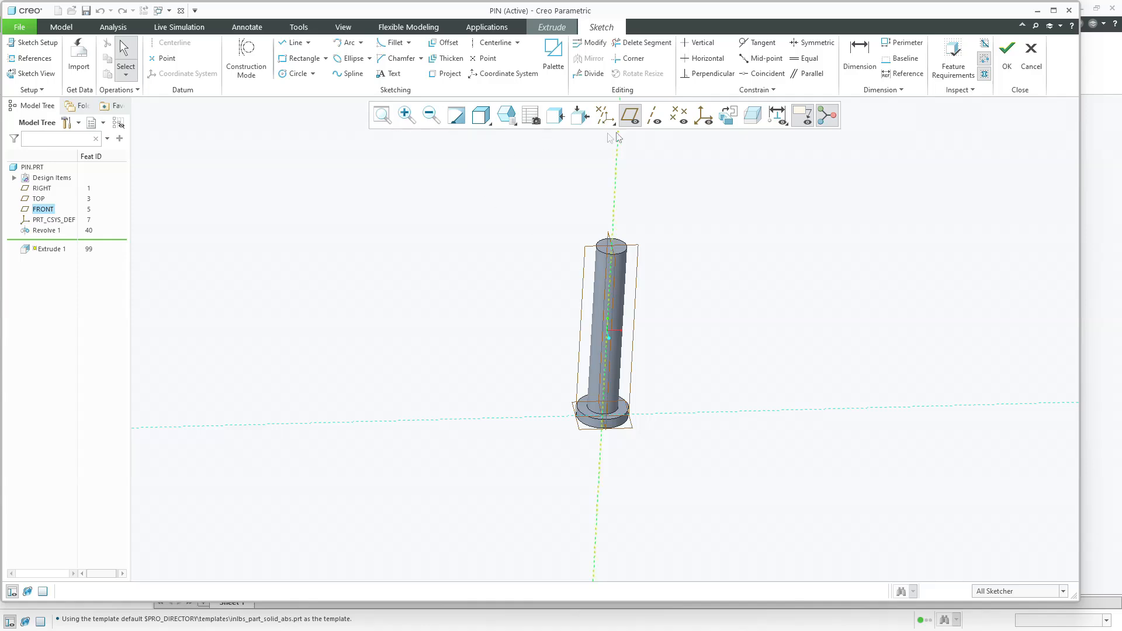
{"action": "left_click", "coordinate": [728, 115]}
{"action": "left_click", "coordinate": [297, 73]}
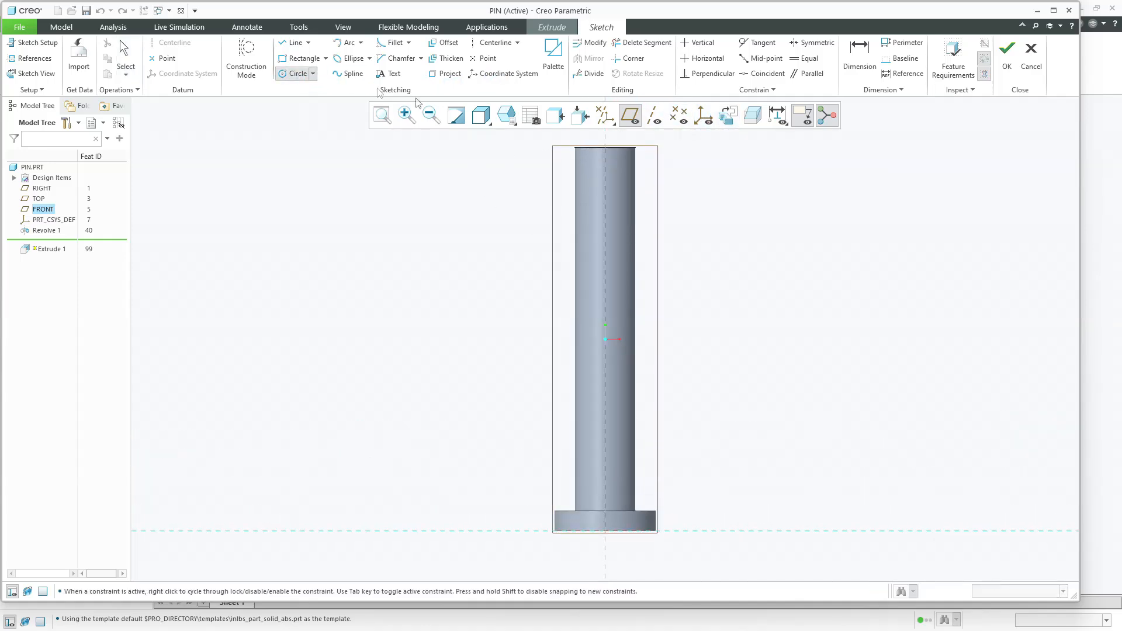
{"action": "left_click", "coordinate": [606, 190]}
{"action": "left_click", "coordinate": [615, 195]}
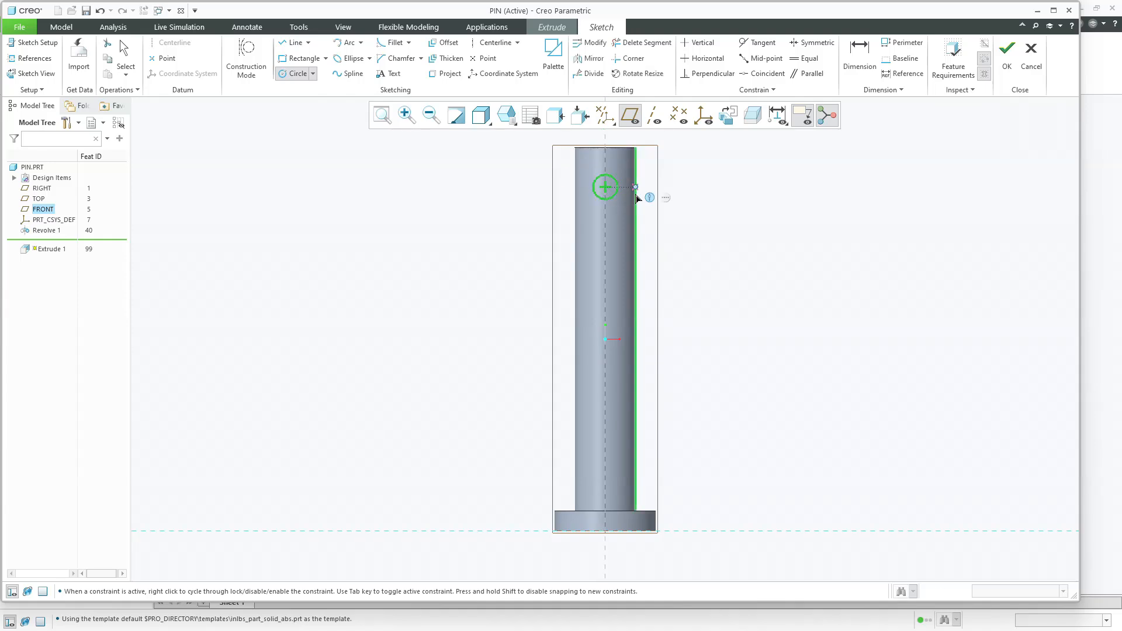
{"action": "middle_click", "coordinate": [636, 197]}
Set the circle's diameter to 12 and its centre 12 below the shank's top edge, and finish the sketch
{"action": "double_click", "coordinate": [567, 174]}
{"action": "type", "text": "12"}
{"action": "key", "text": "Return"}
{"action": "left_click", "coordinate": [849, 61]}
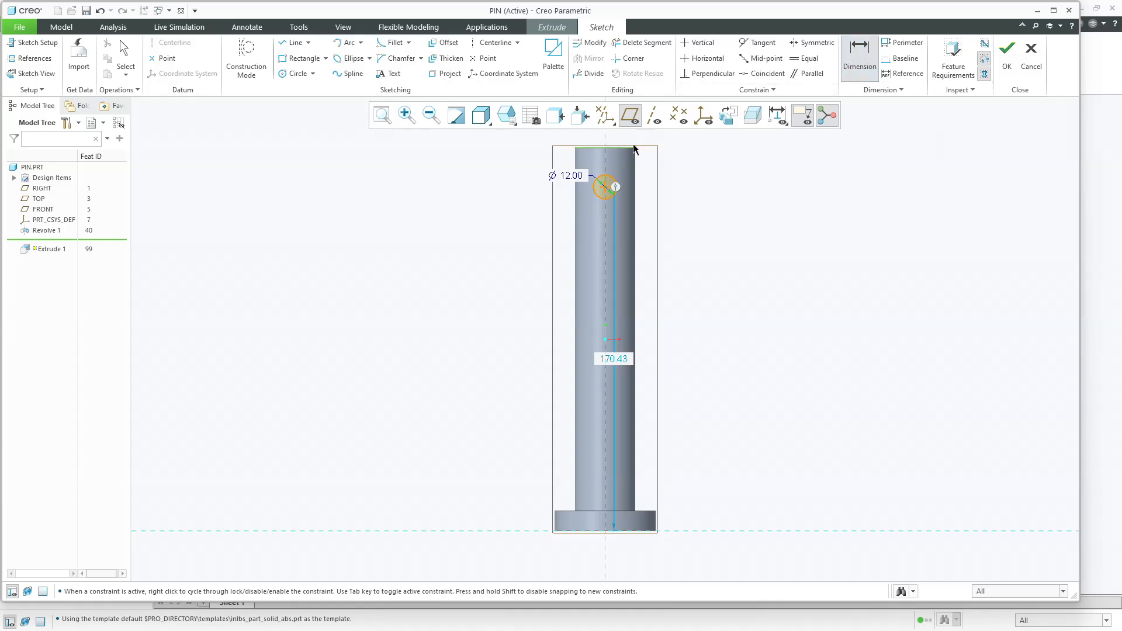
{"action": "middle_click", "coordinate": [644, 182]}
{"action": "type", "text": "12"}
{"action": "key", "text": "Return"}
{"action": "middle_click", "coordinate": [711, 184]}
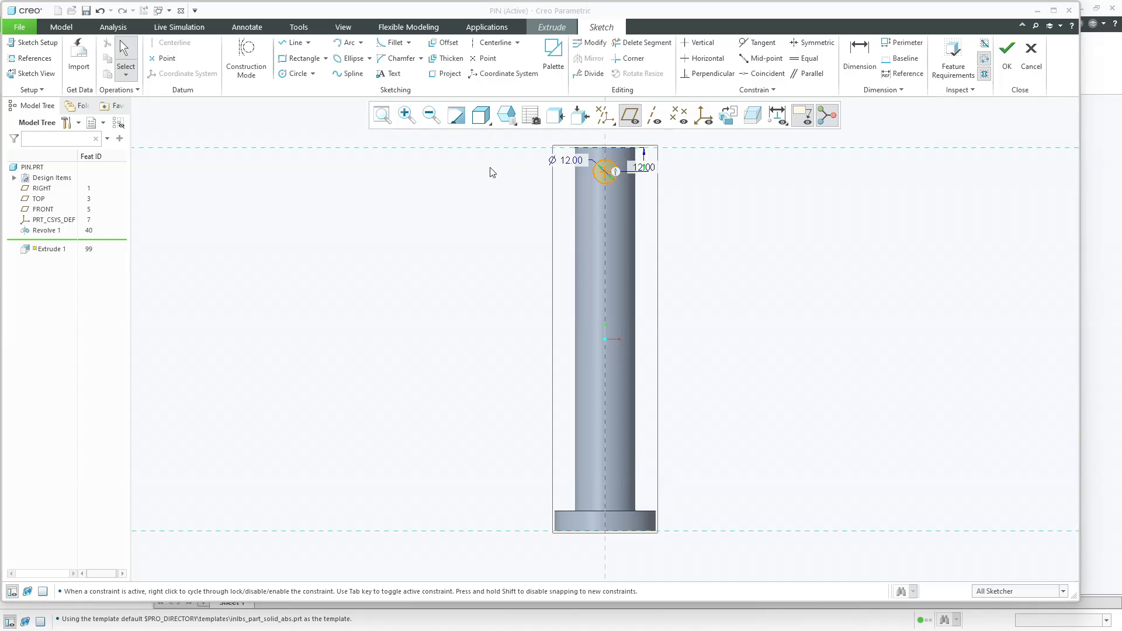
{"action": "left_click", "coordinate": [1007, 76]}
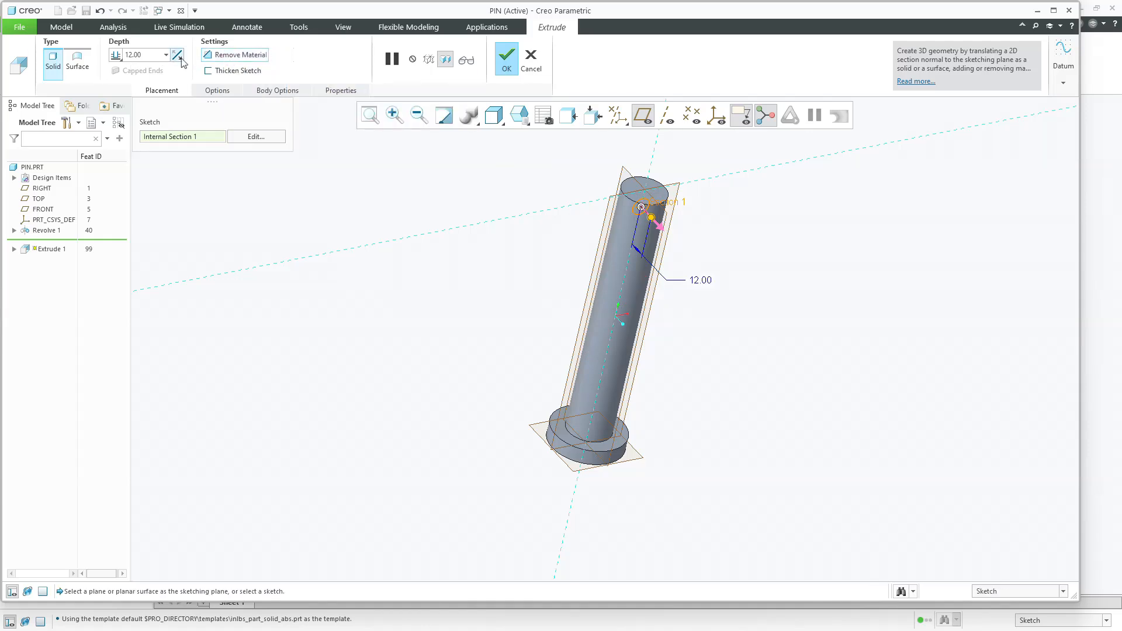
Cut the circle symmetrically through the shank to a depth of about 81, and check the taper pin's diameter in the reference drawing
{"action": "left_click", "coordinate": [116, 54]}
{"action": "left_click", "coordinate": [135, 82]}
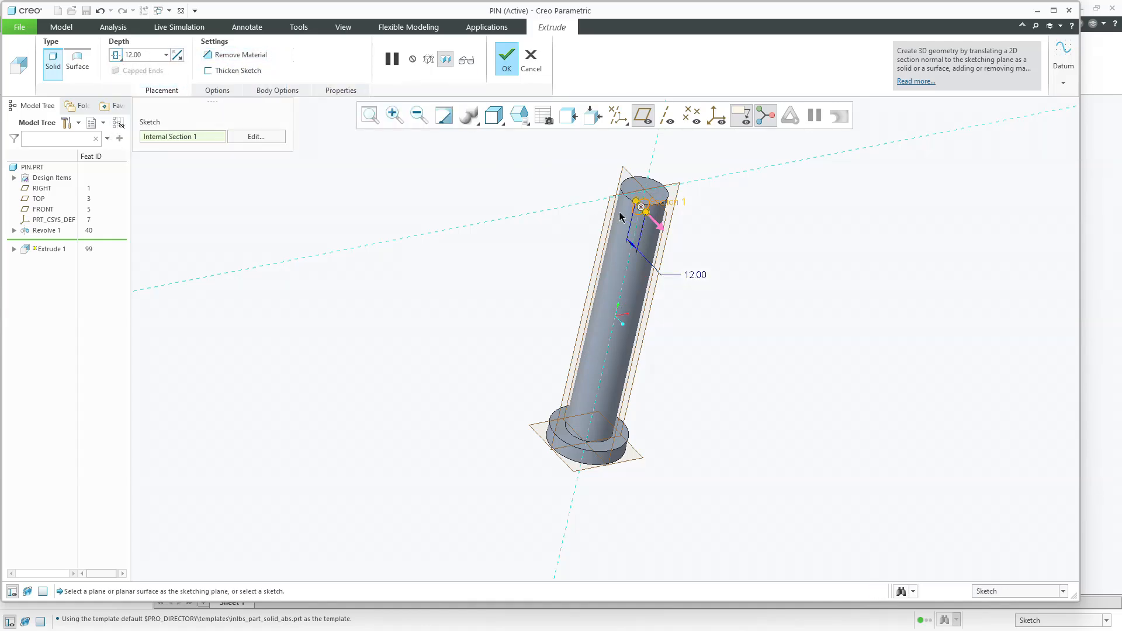
{"action": "left_click_drag", "start_coordinate": [647, 217], "coordinate": [676, 244]}
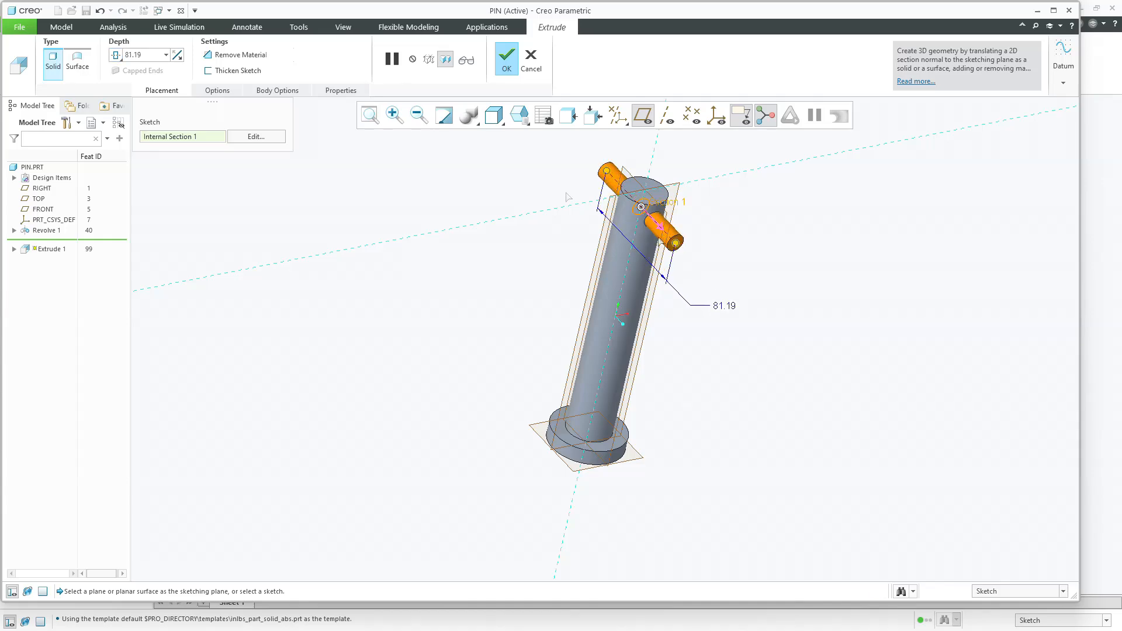
{"action": "middle_click", "coordinate": [398, 182]}
{"action": "key", "text": "alt+Tab"}
{"action": "key", "text": "alt+Tab"}
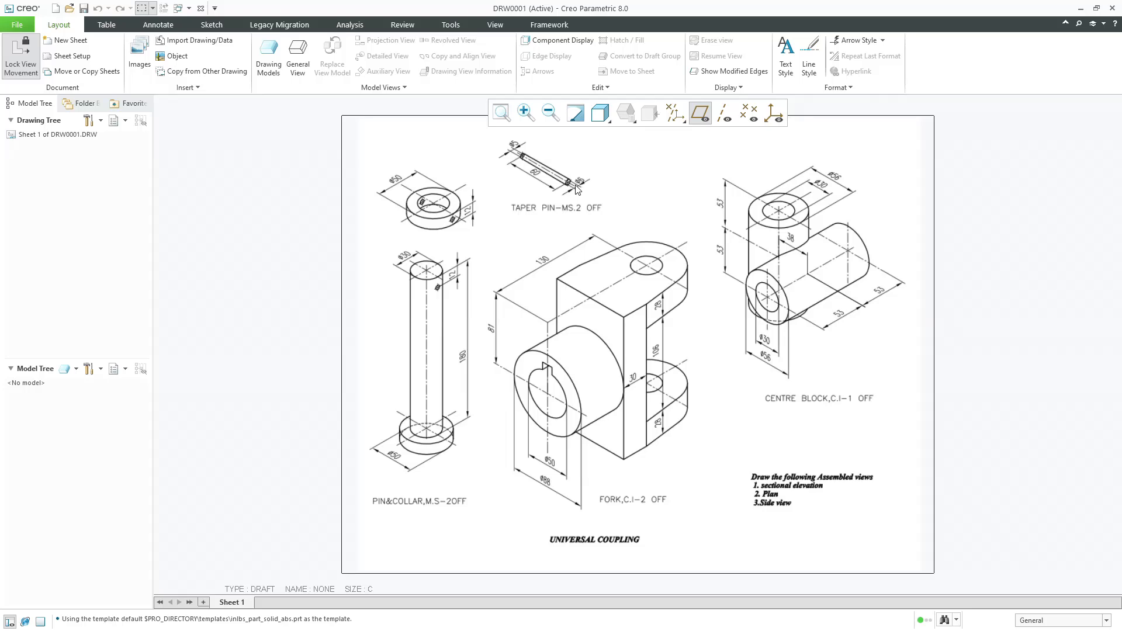
{"action": "key", "text": "alt+Tab"}
{"action": "left_click", "coordinate": [45, 241]}
{"action": "left_click", "coordinate": [65, 174]}
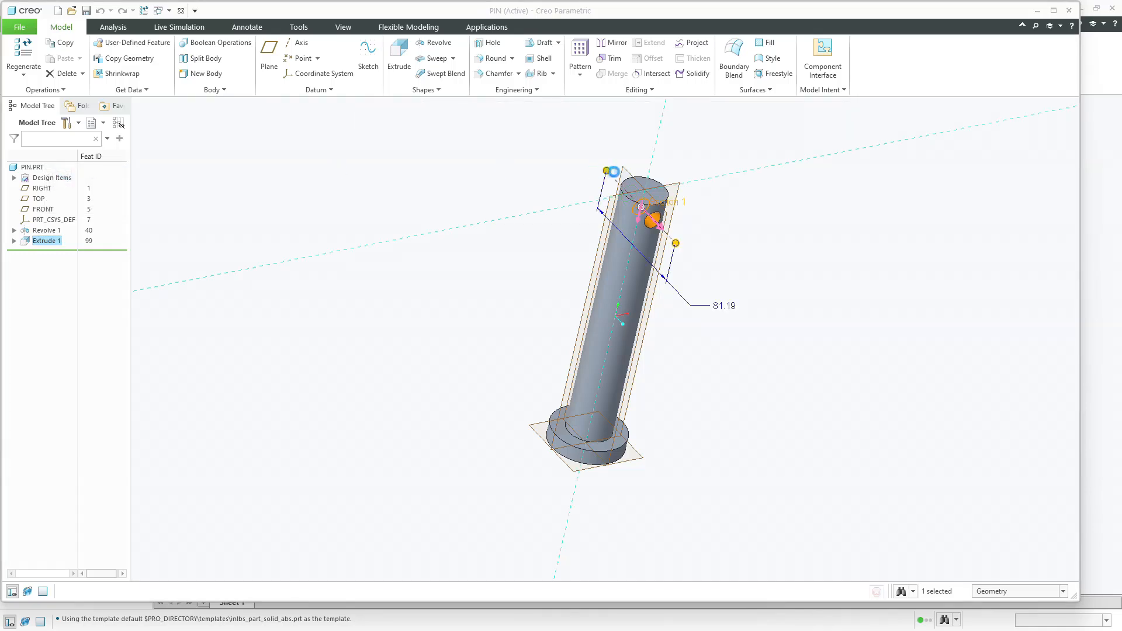
{"action": "middle_click", "coordinate": [386, 181]}
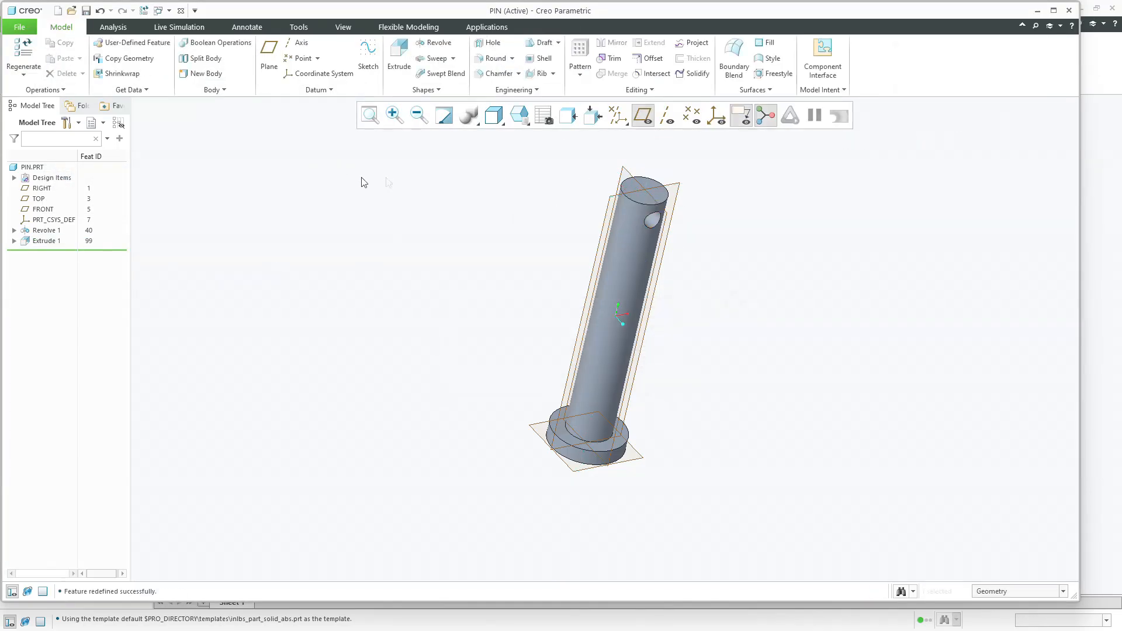
Edit the dimensions of the pin's cross hole and set its diameter to 5.5
{"action": "left_click", "coordinate": [51, 245]}
{"action": "left_click", "coordinate": [56, 174]}
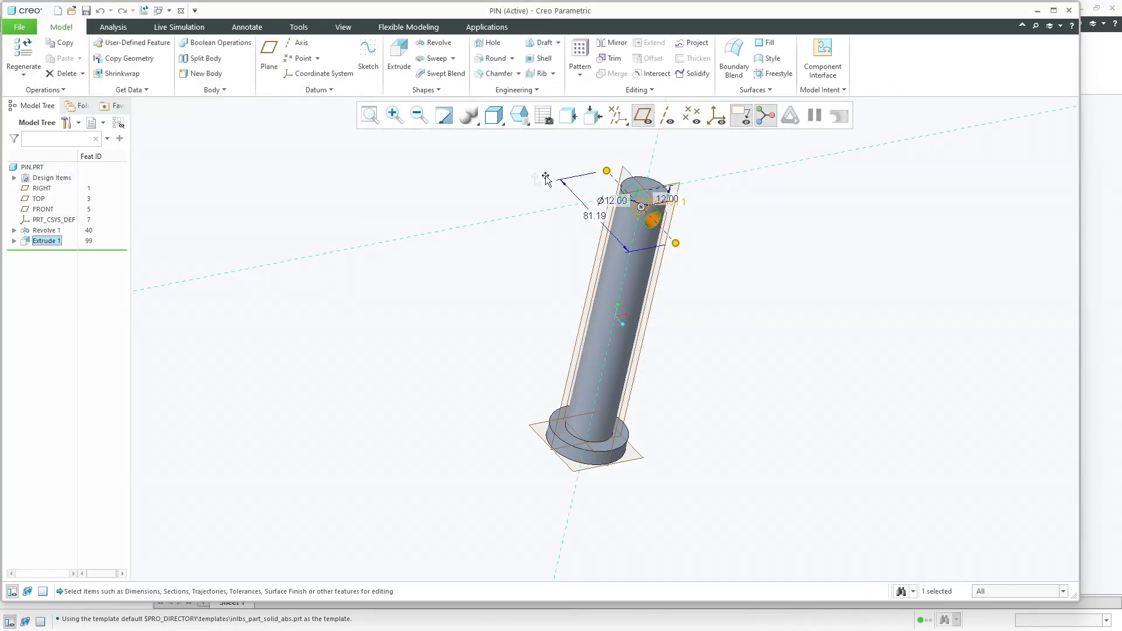
{"action": "double_click", "coordinate": [615, 199]}
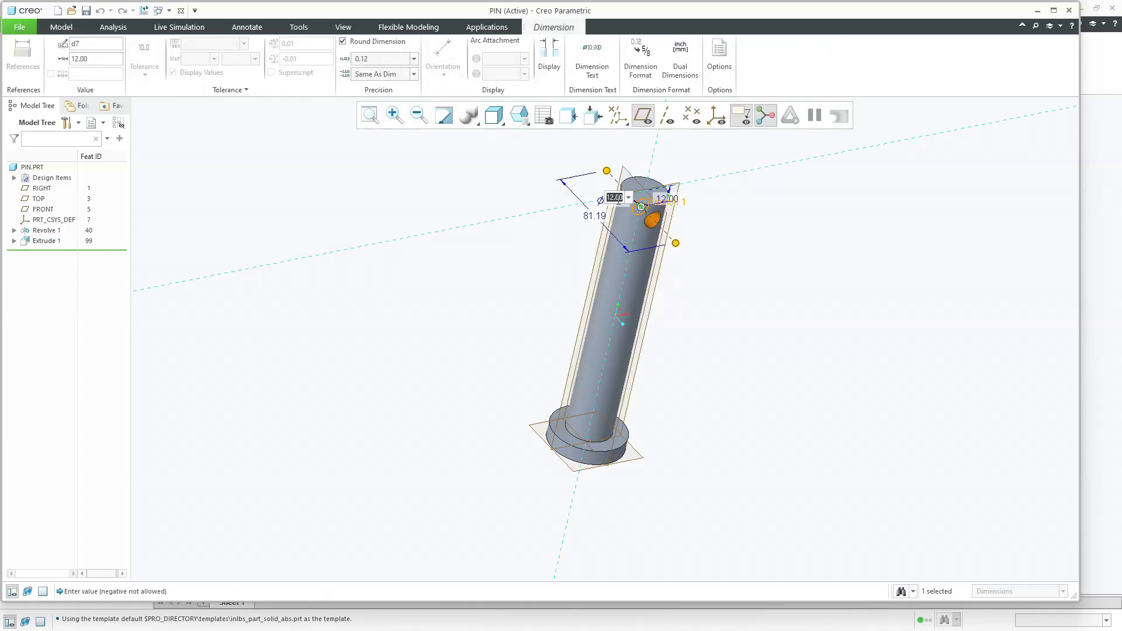
{"action": "key", "text": "Return"}
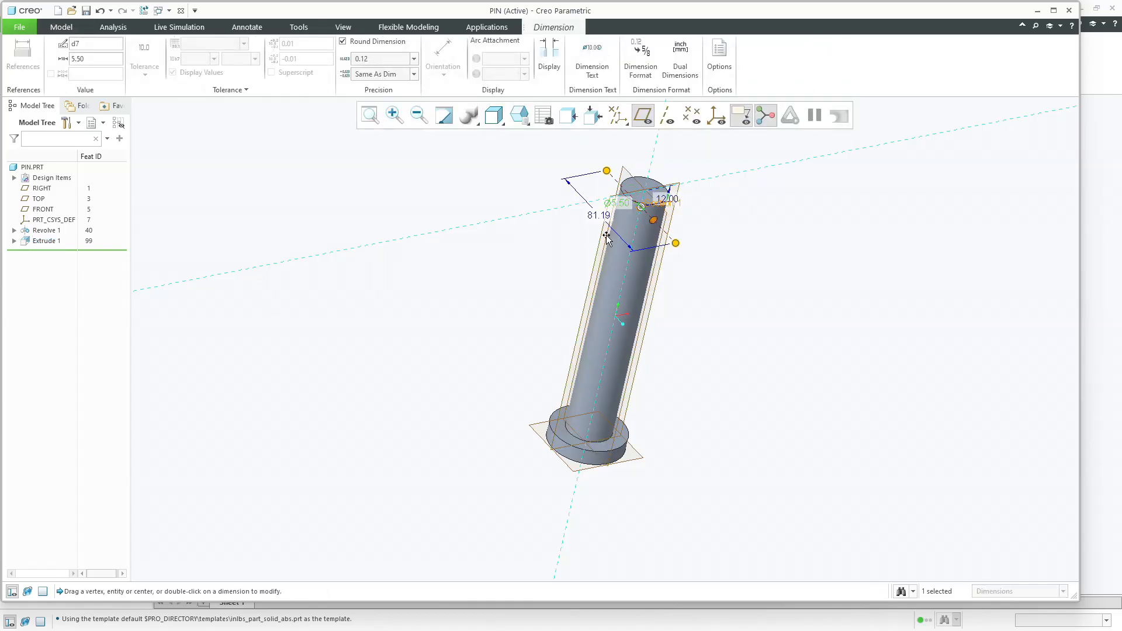
{"action": "left_click", "coordinate": [578, 253]}
{"action": "left_click", "coordinate": [560, 253]}
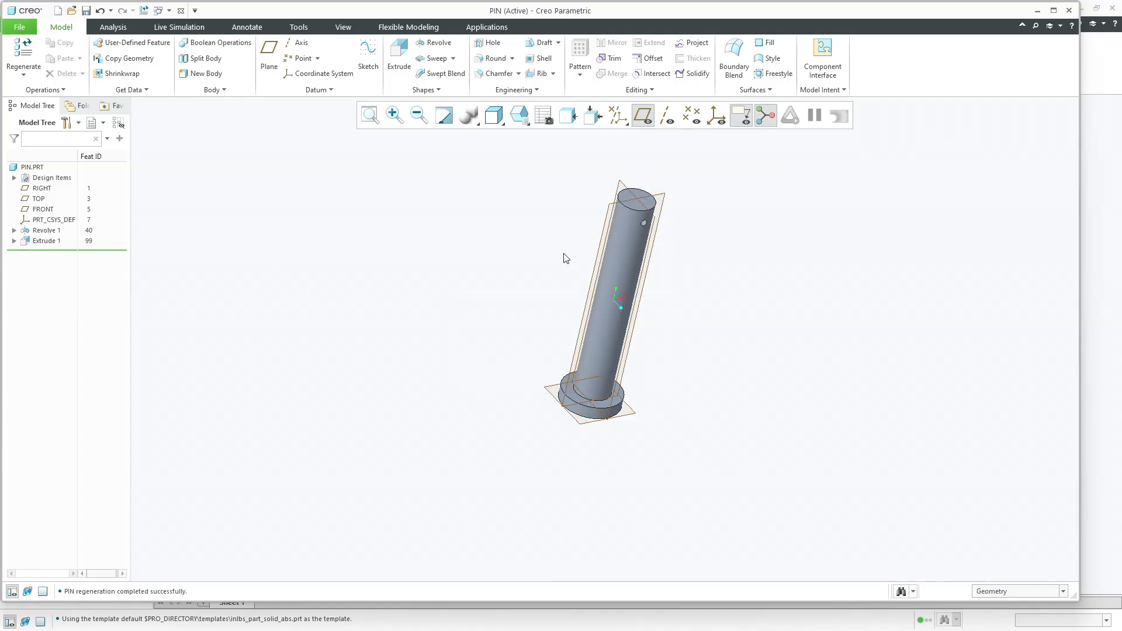
Regenerate the pin, save PIN.PRT in the Universal_Coupling folder on the Desktop, and close its window
{"action": "left_click", "coordinate": [26, 53]}
{"action": "left_click", "coordinate": [86, 10]}
{"action": "left_click", "coordinate": [355, 229]}
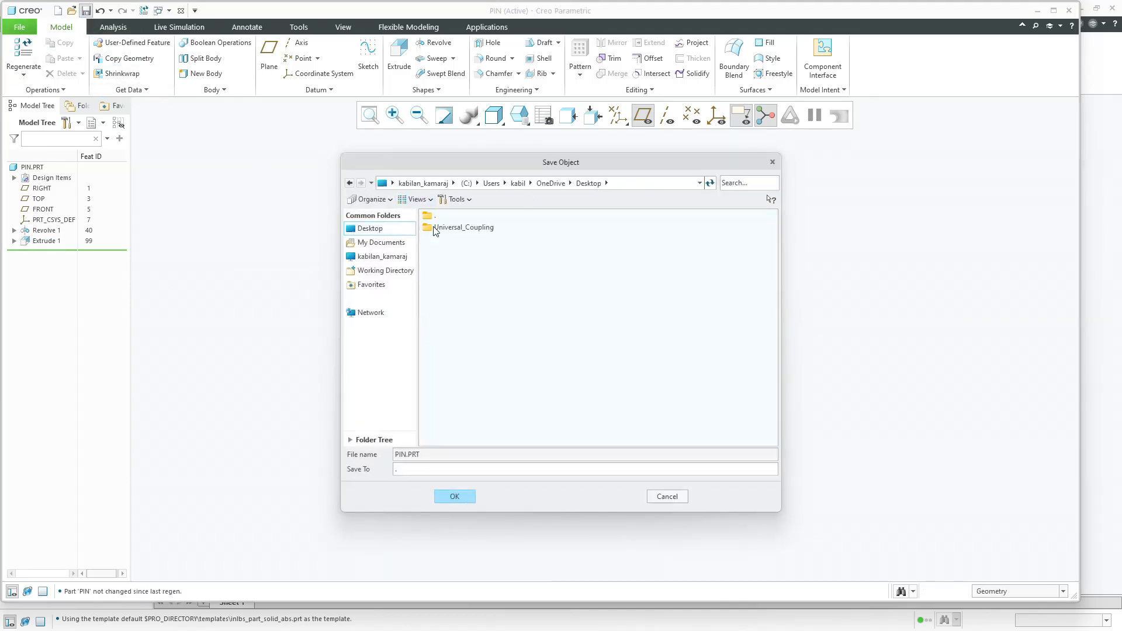
{"action": "double_click", "coordinate": [440, 226]}
{"action": "key", "text": "Return"}
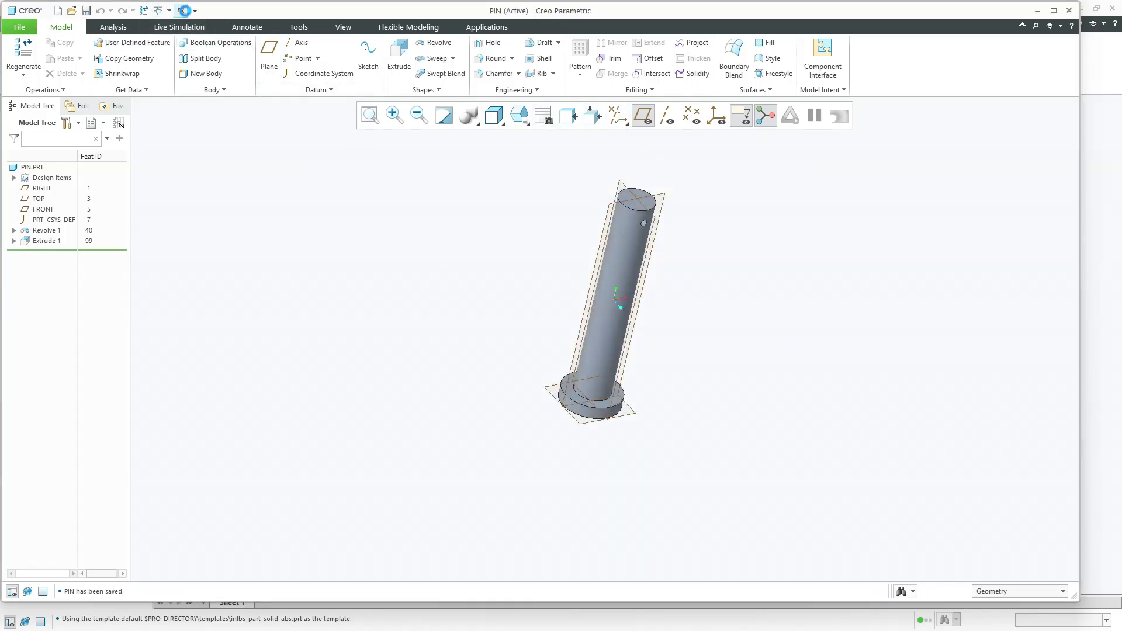
{"action": "left_click", "coordinate": [180, 10]}
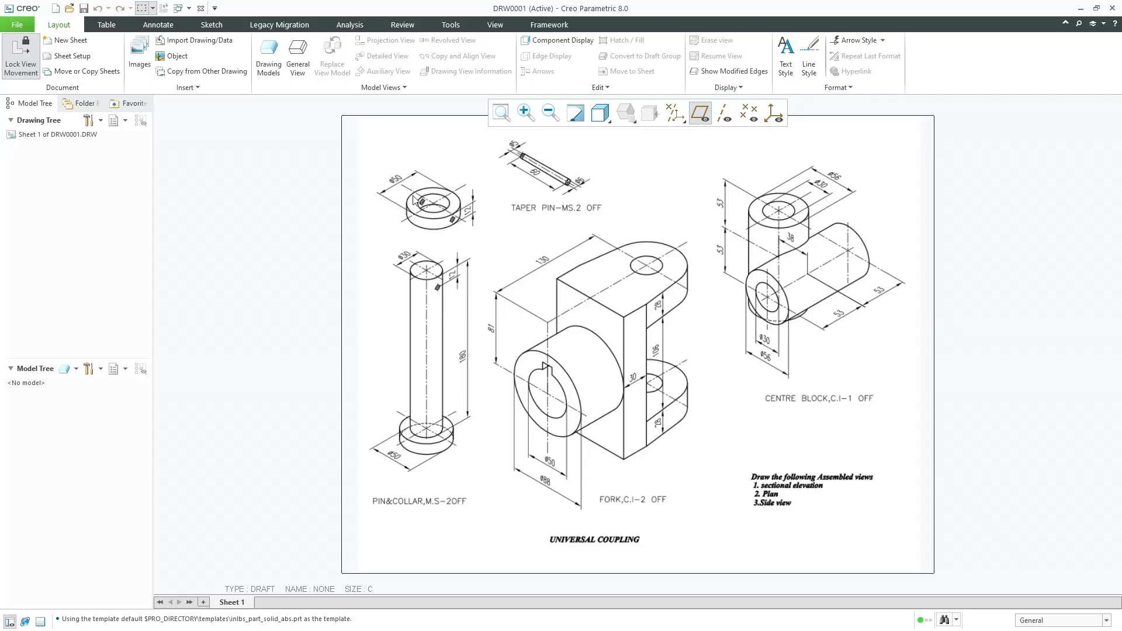
Create a new solid part named COLLAR with the default template and maximise its window
{"action": "key", "text": "alt+Tab"}
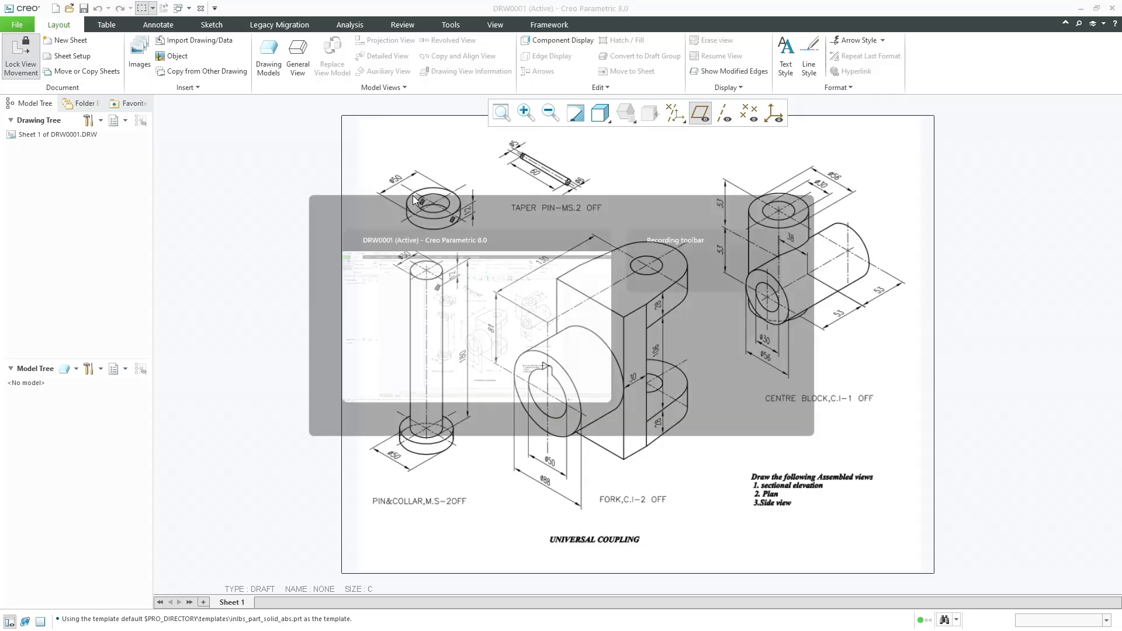
{"action": "left_click", "coordinate": [56, 8]}
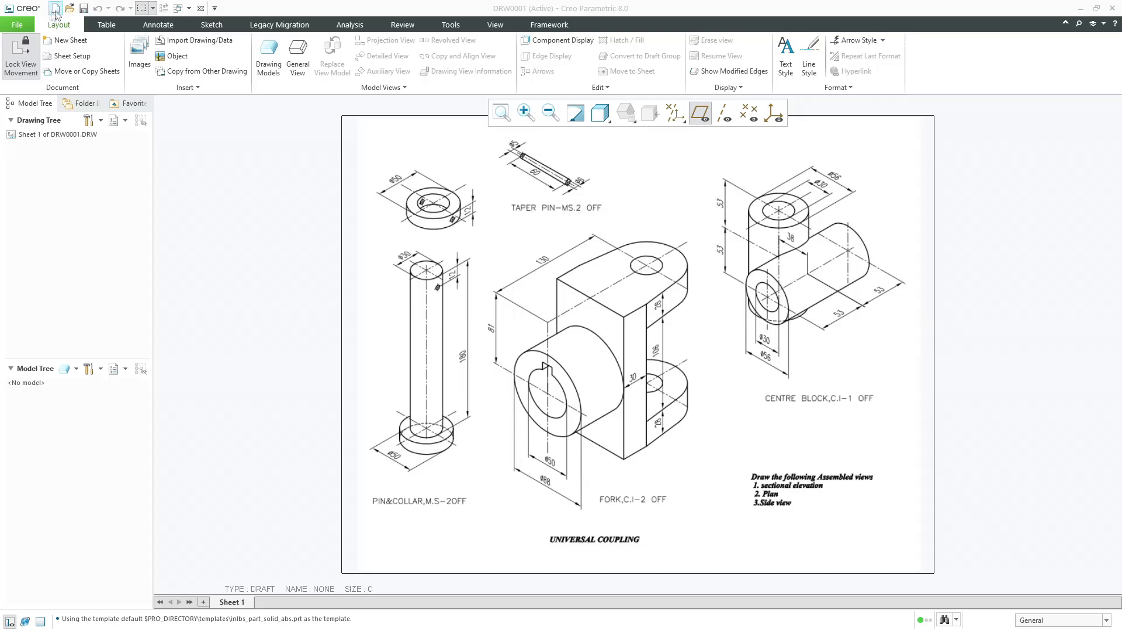
{"action": "type", "text": "C"}
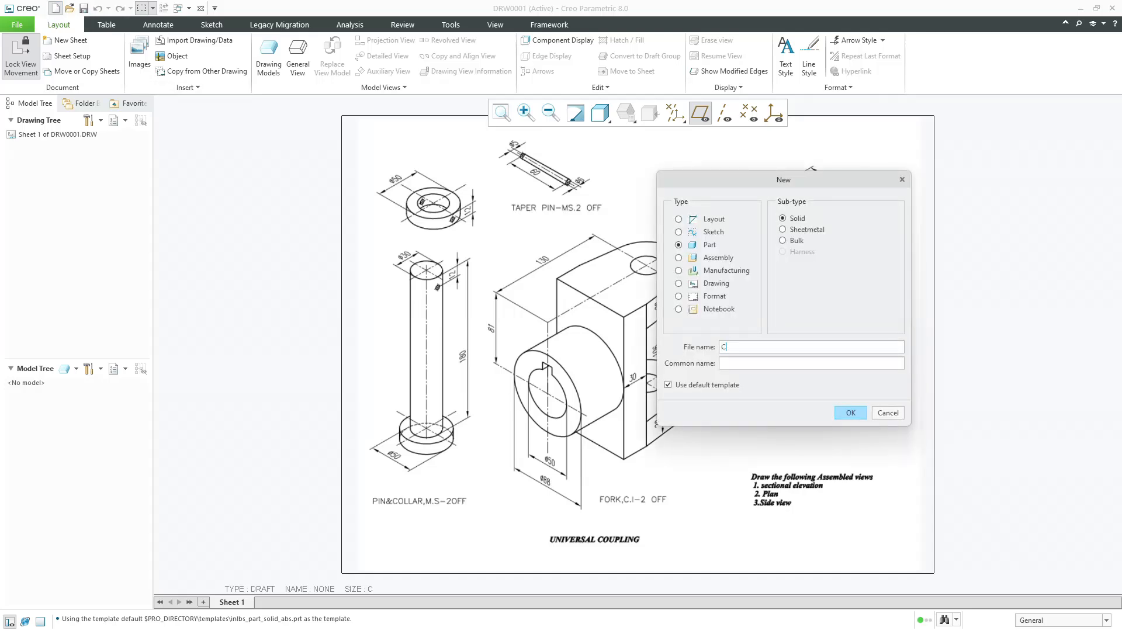
{"action": "key", "text": "Return"}
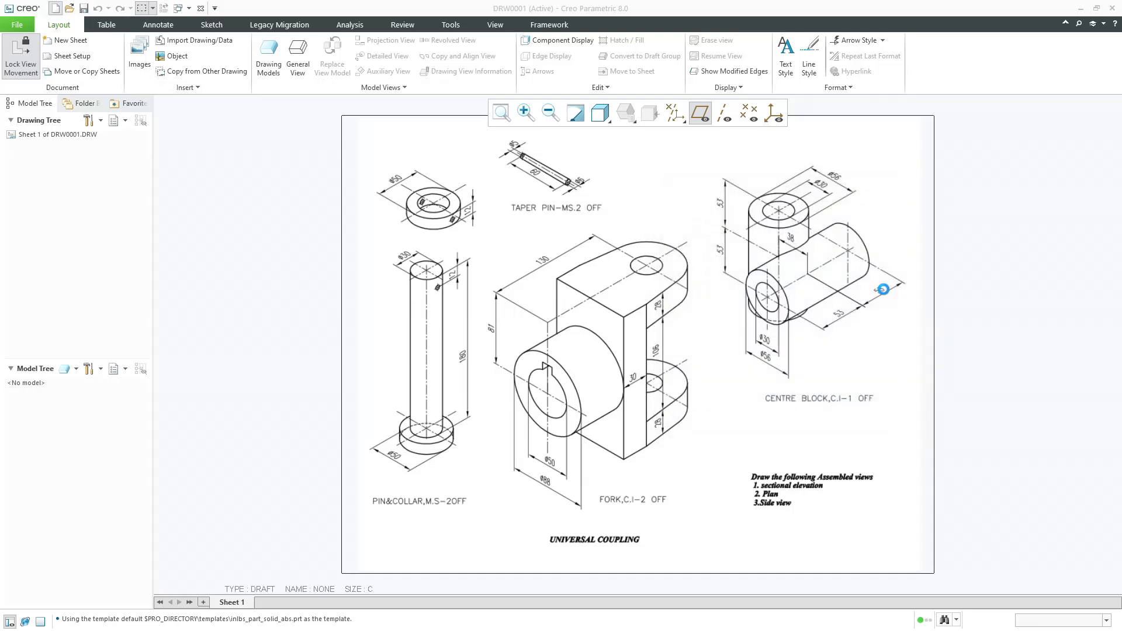
{"action": "double_click", "coordinate": [408, 10]}
Start a revolve sketch on the FRONT plane, hide the datum planes, and add a vertical axis of revolution and a horizontal centerline through the origin
{"action": "left_click", "coordinate": [439, 43]}
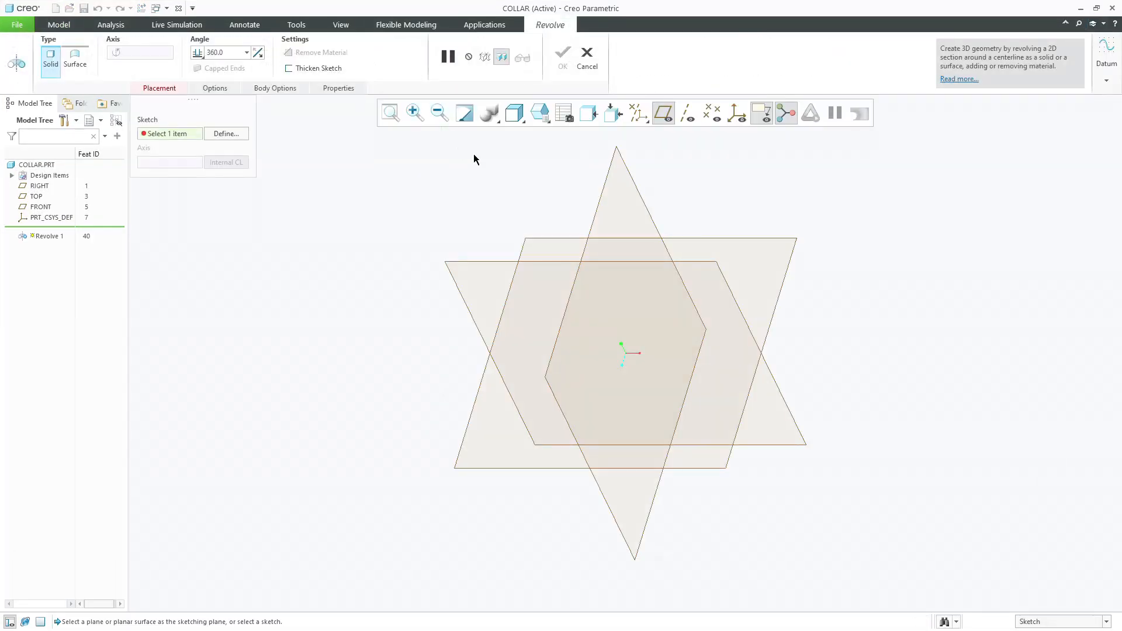
{"action": "left_click", "coordinate": [451, 264]}
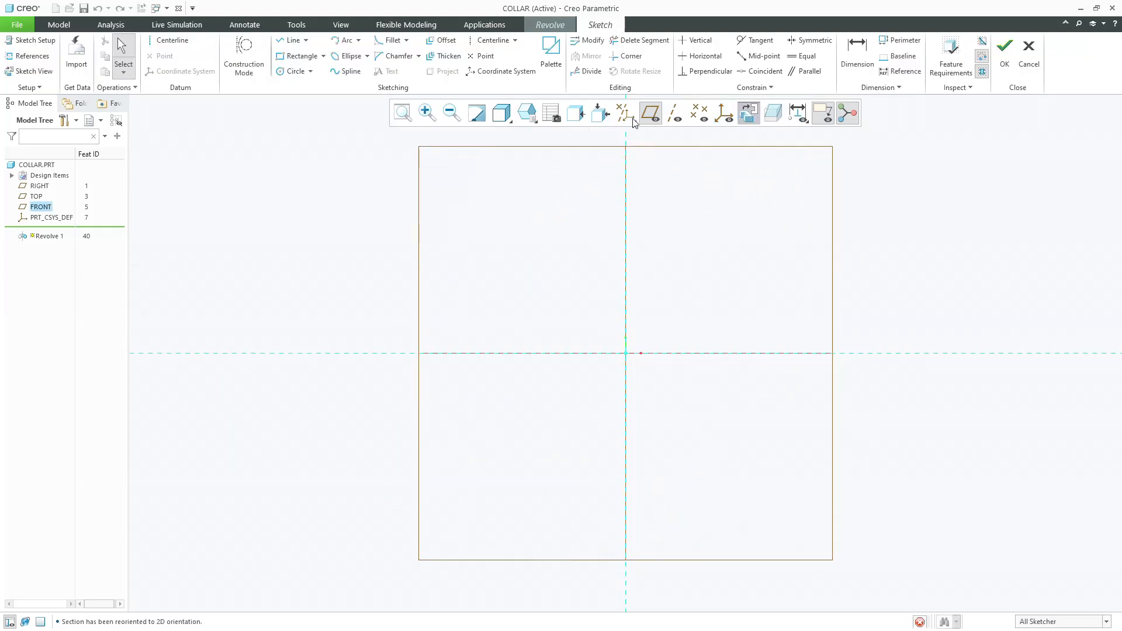
{"action": "left_click", "coordinate": [649, 114]}
{"action": "left_click", "coordinate": [169, 40]}
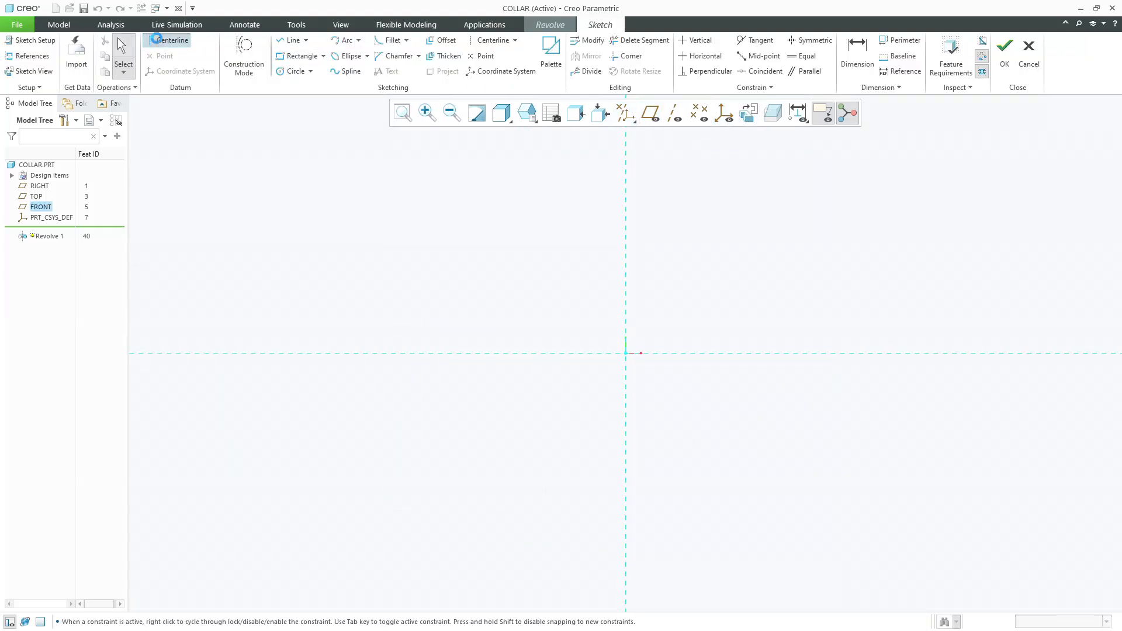
{"action": "left_click", "coordinate": [625, 195]}
{"action": "left_click", "coordinate": [626, 220]}
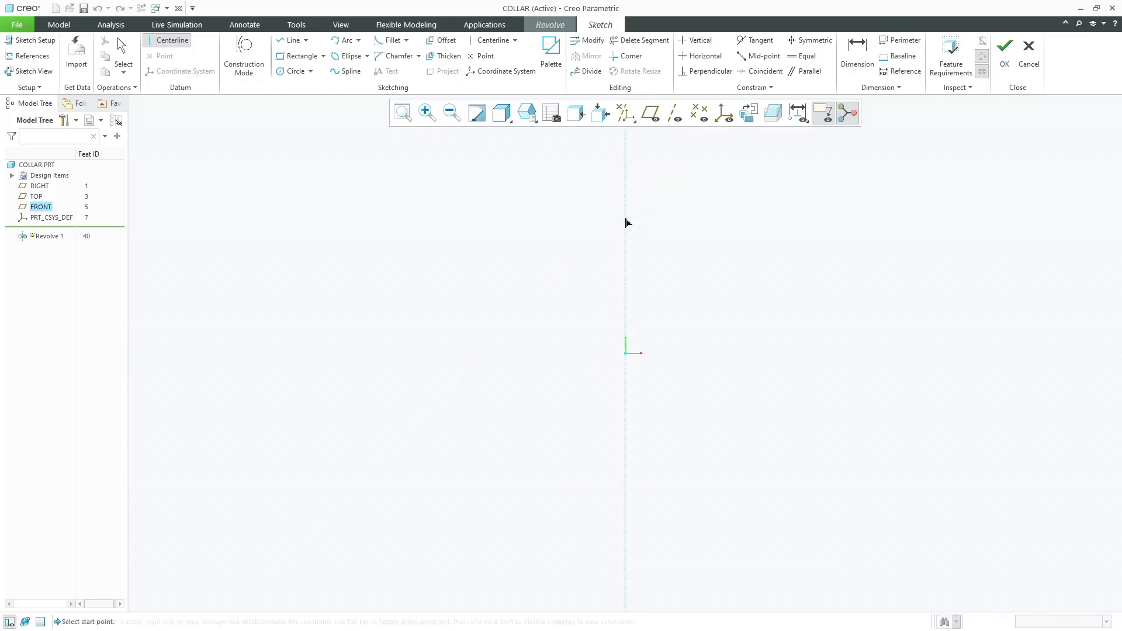
{"action": "left_click", "coordinate": [493, 40]}
{"action": "left_click", "coordinate": [487, 353]}
{"action": "left_click", "coordinate": [492, 353]}
{"action": "middle_click", "coordinate": [518, 302]}
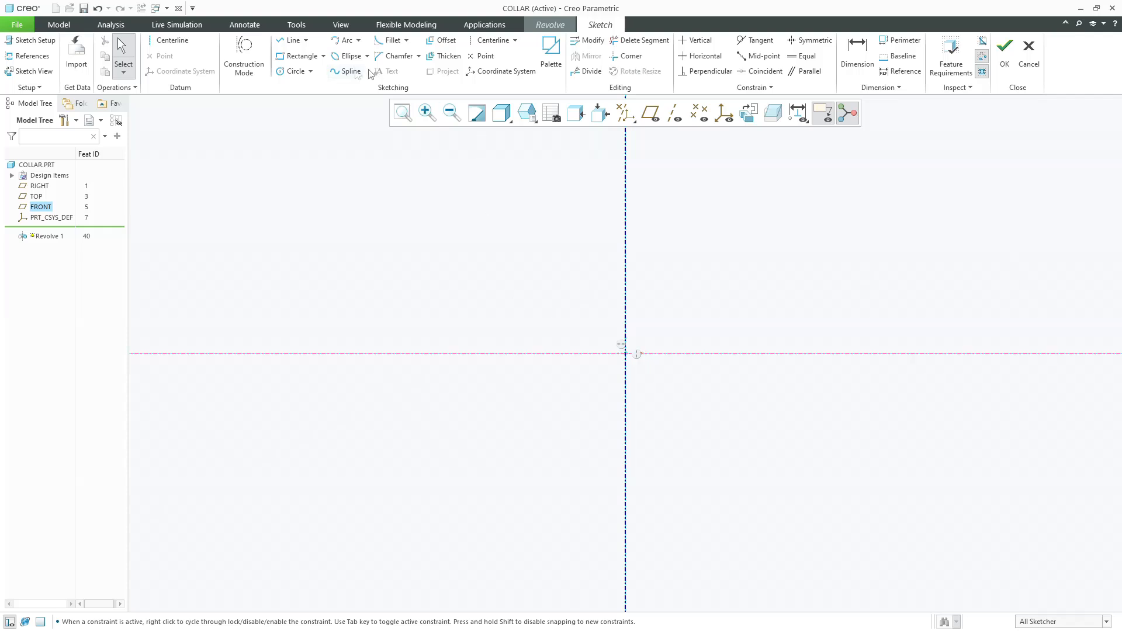
Sketch a rectangle resting on the horizontal centerline, with inner and outer diameters about 119 and 182 and height about 24
{"action": "left_click", "coordinate": [305, 56]}
{"action": "left_click", "coordinate": [674, 353]}
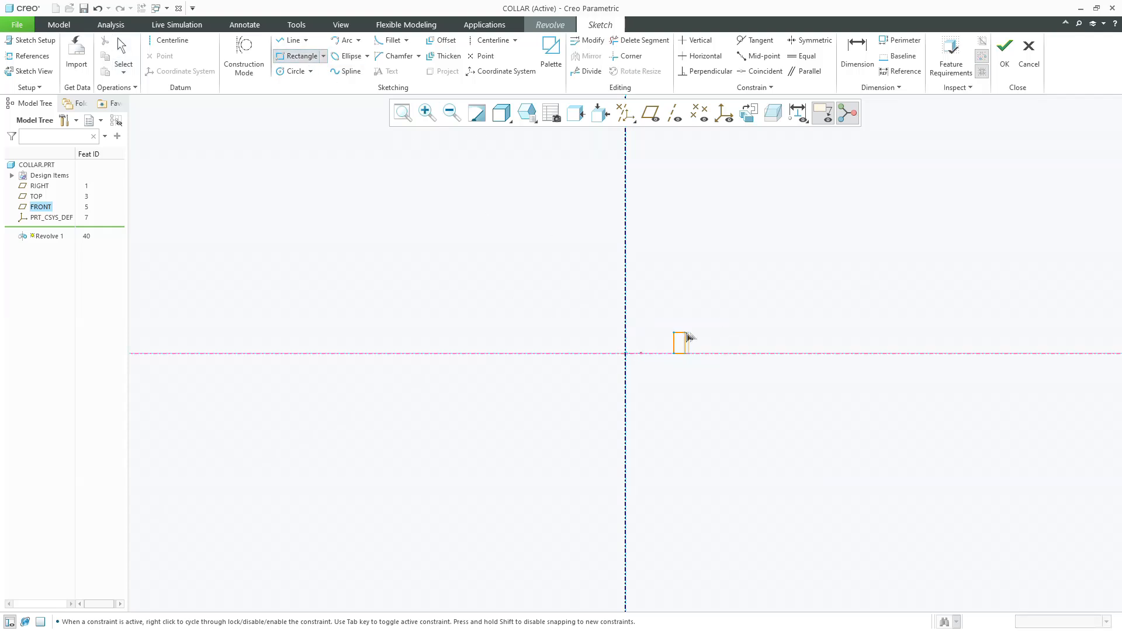
{"action": "left_click", "coordinate": [699, 335]}
{"action": "middle_click", "coordinate": [720, 313]}
{"action": "scroll", "coordinate": [702, 348], "scroll_direction": "up", "scroll_amount": 3}
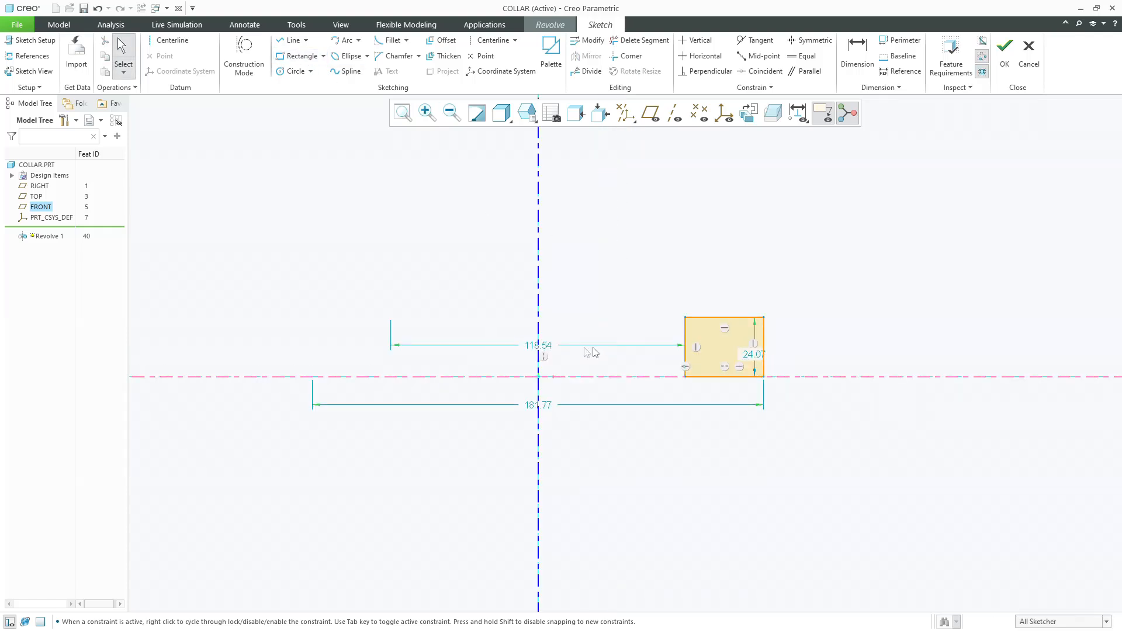
Set the profile's inner diameter to 30, outer diameter to 50 and height to 12, and complete the 360° revolve
{"action": "double_click", "coordinate": [548, 346]}
{"action": "type", "text": "30"}
{"action": "key", "text": "Return"}
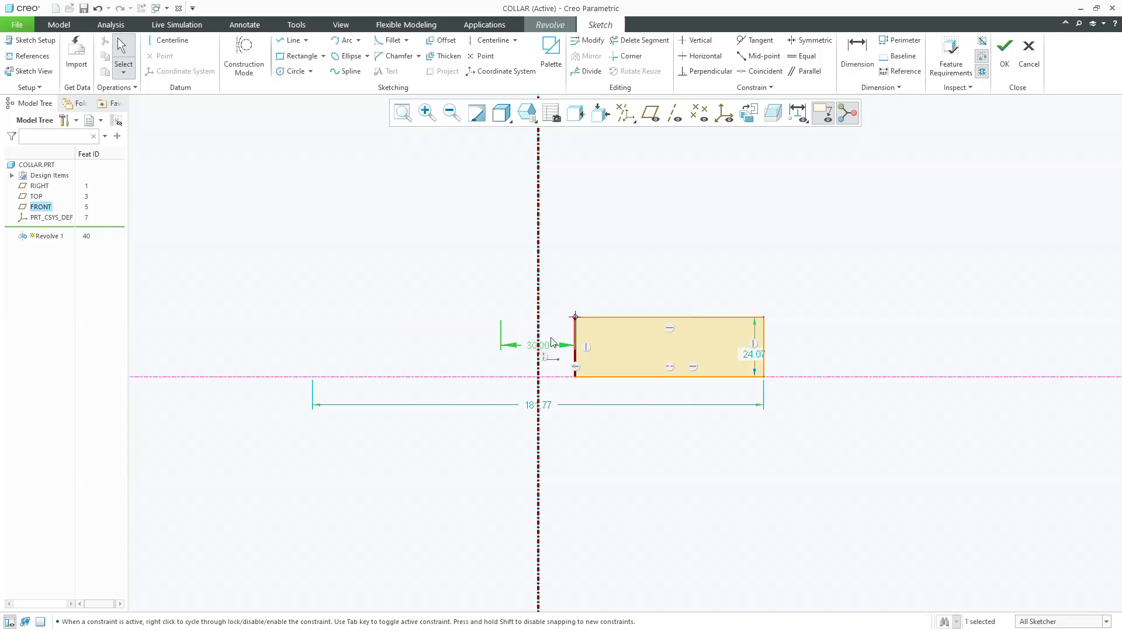
{"action": "double_click", "coordinate": [547, 404]}
{"action": "type", "text": "50"}
{"action": "key", "text": "Return"}
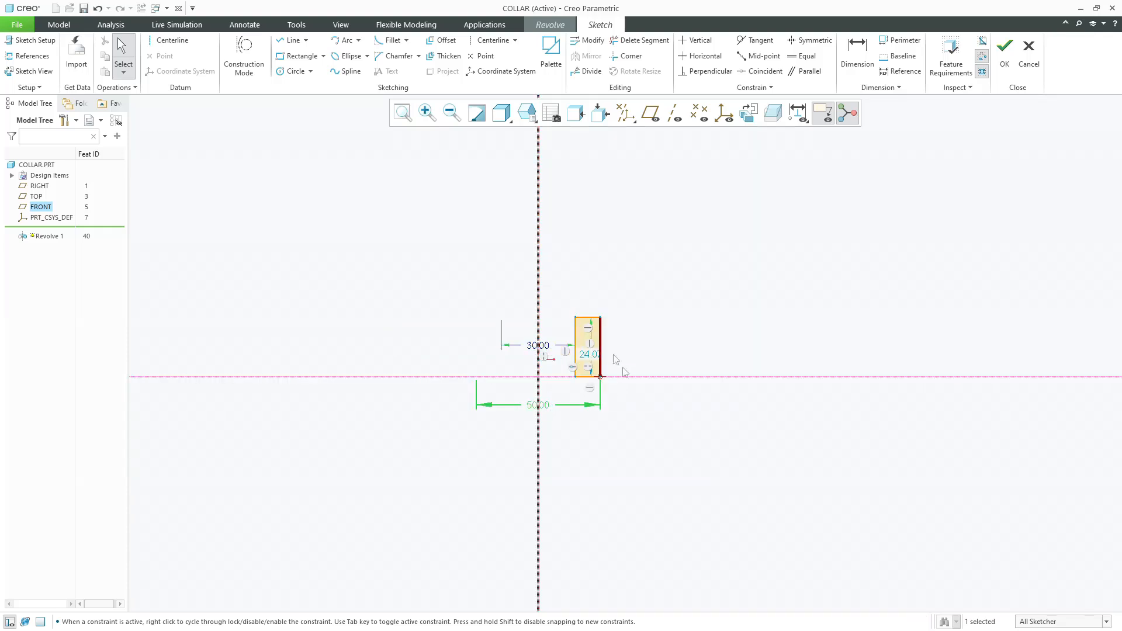
{"action": "left_click", "coordinate": [728, 311]}
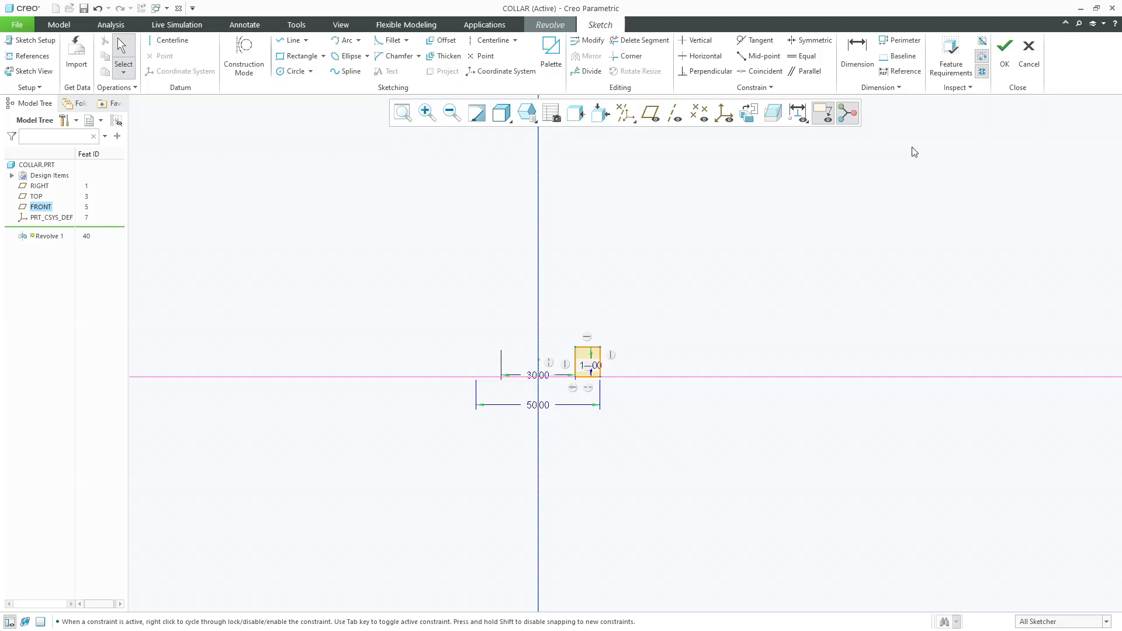
{"action": "left_click", "coordinate": [1005, 54]}
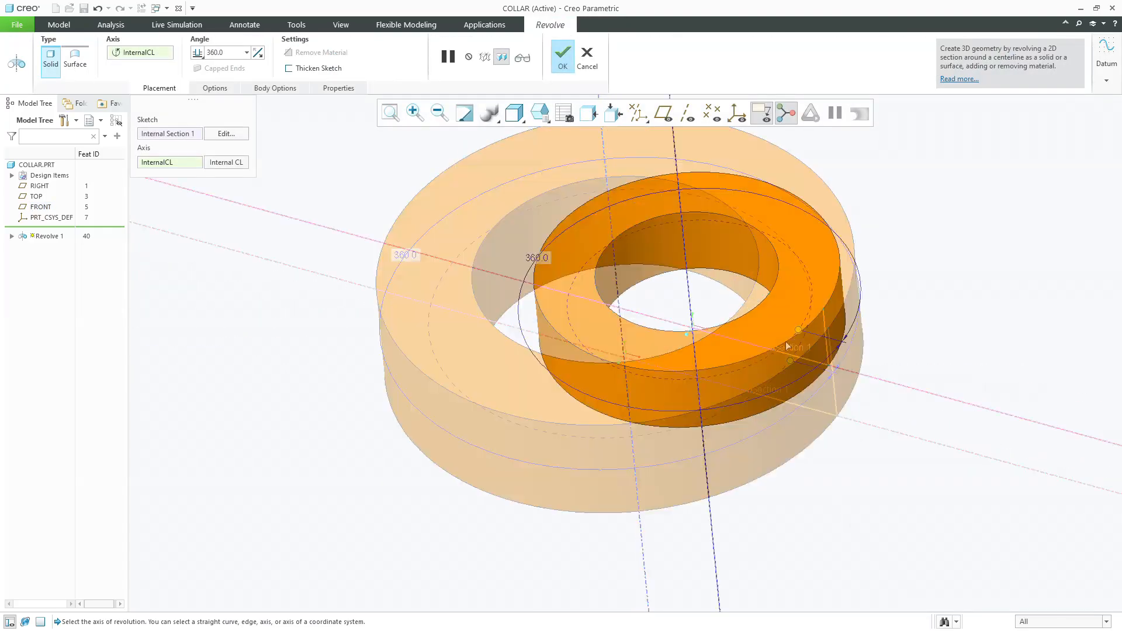
{"action": "middle_click", "coordinate": [793, 278]}
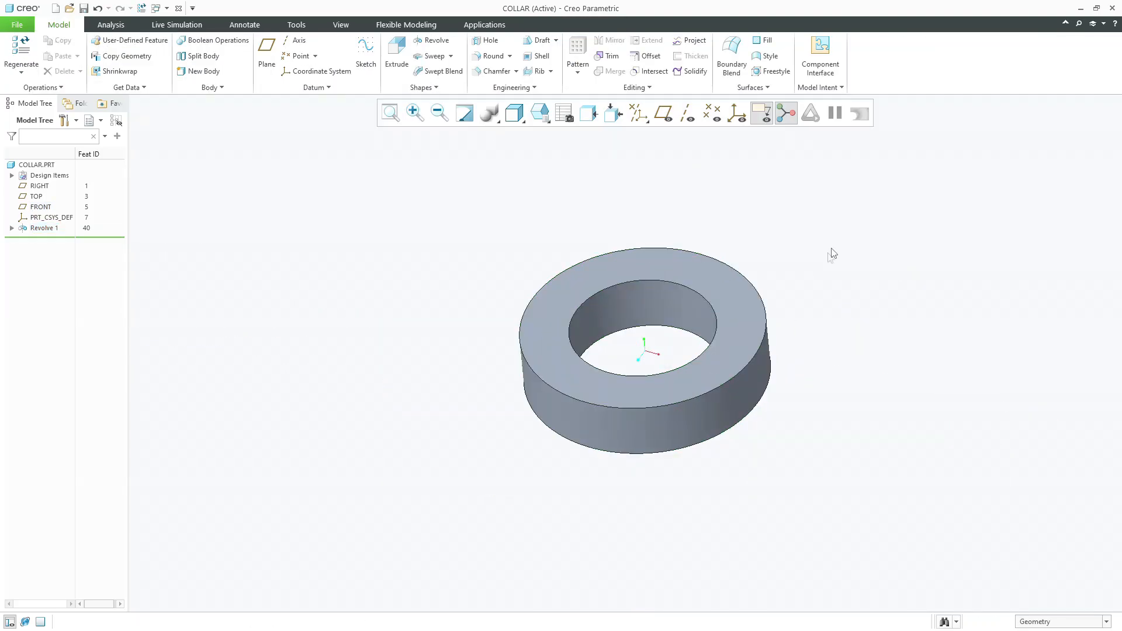
Start an extrusion on the FRONT plane and sketch a circle about 6.1 in diameter on the collar's axis, its centre about 6.3 above the base
{"action": "left_click", "coordinate": [397, 53]}
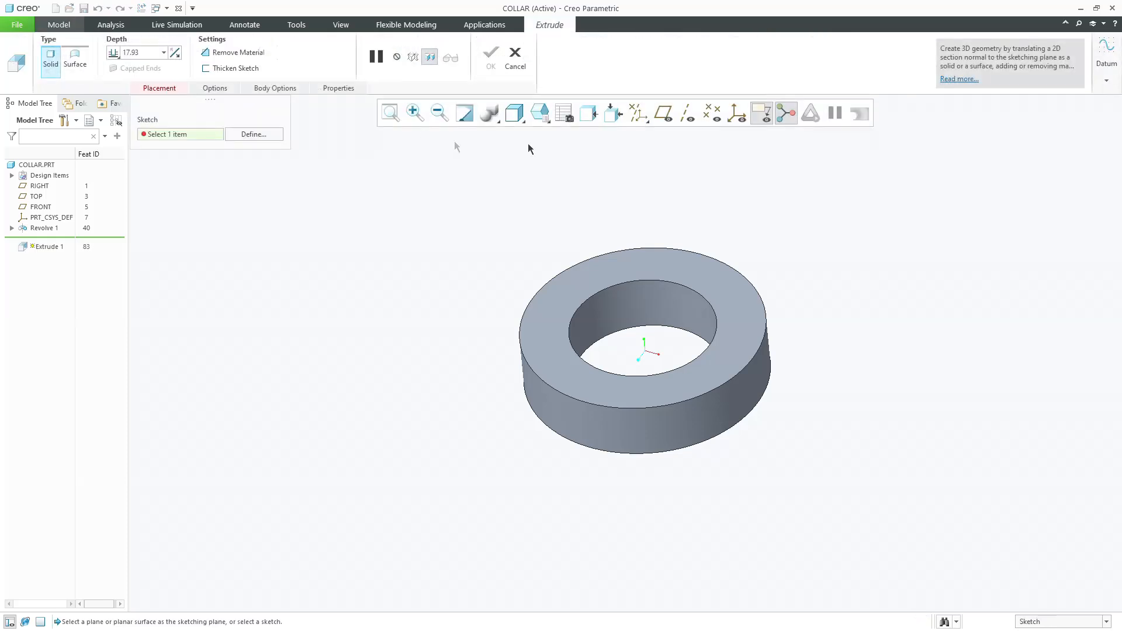
{"action": "left_click", "coordinate": [665, 114]}
{"action": "left_click", "coordinate": [539, 299]}
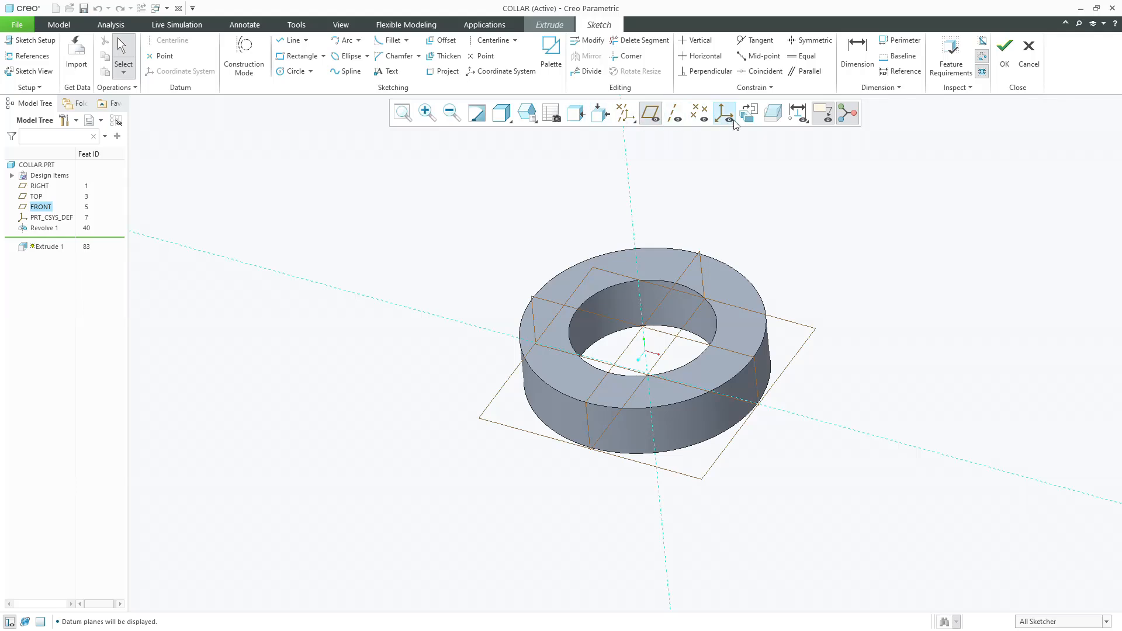
{"action": "left_click", "coordinate": [293, 71]}
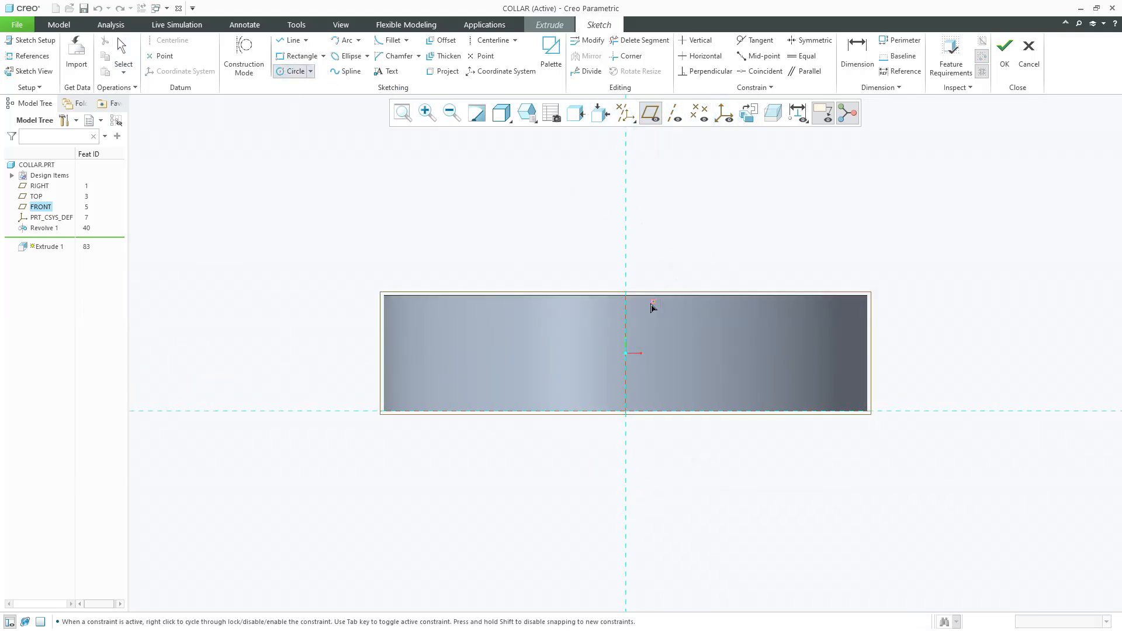
{"action": "left_click", "coordinate": [654, 353]}
{"action": "scroll", "coordinate": [676, 340], "scroll_direction": "down", "scroll_amount": 1}
{"action": "middle_click", "coordinate": [676, 339]}
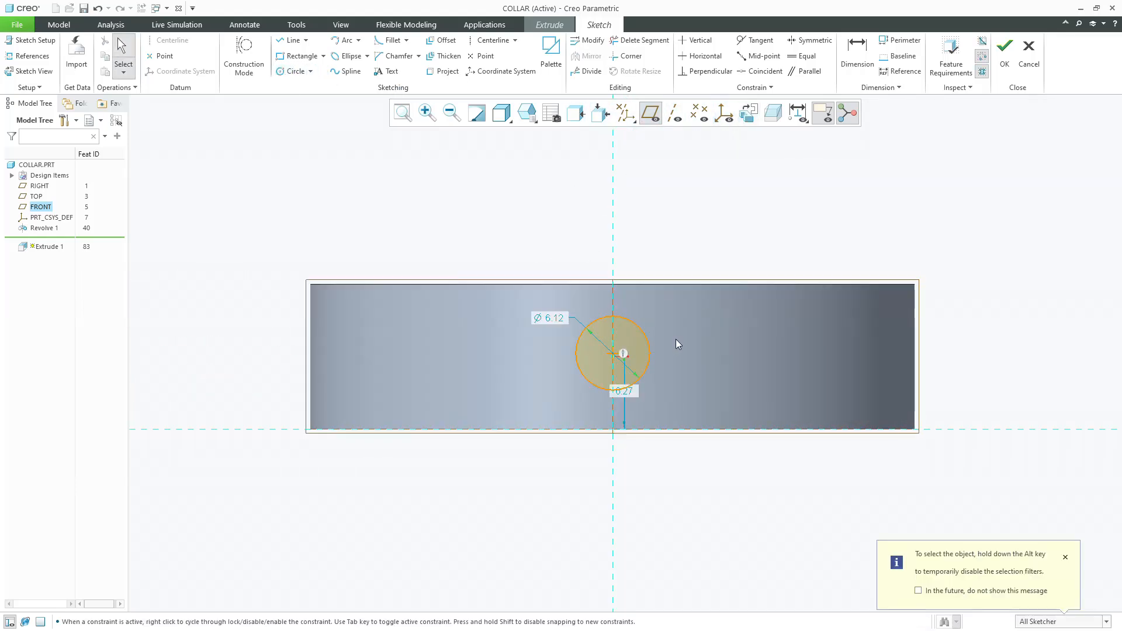
Set the circle's centre height to 6 and its diameter to 5.5, and finish the collar's hole sketch
{"action": "left_click_drag", "start_coordinate": [619, 393], "coordinate": [729, 384]}
{"action": "double_click", "coordinate": [732, 385]}
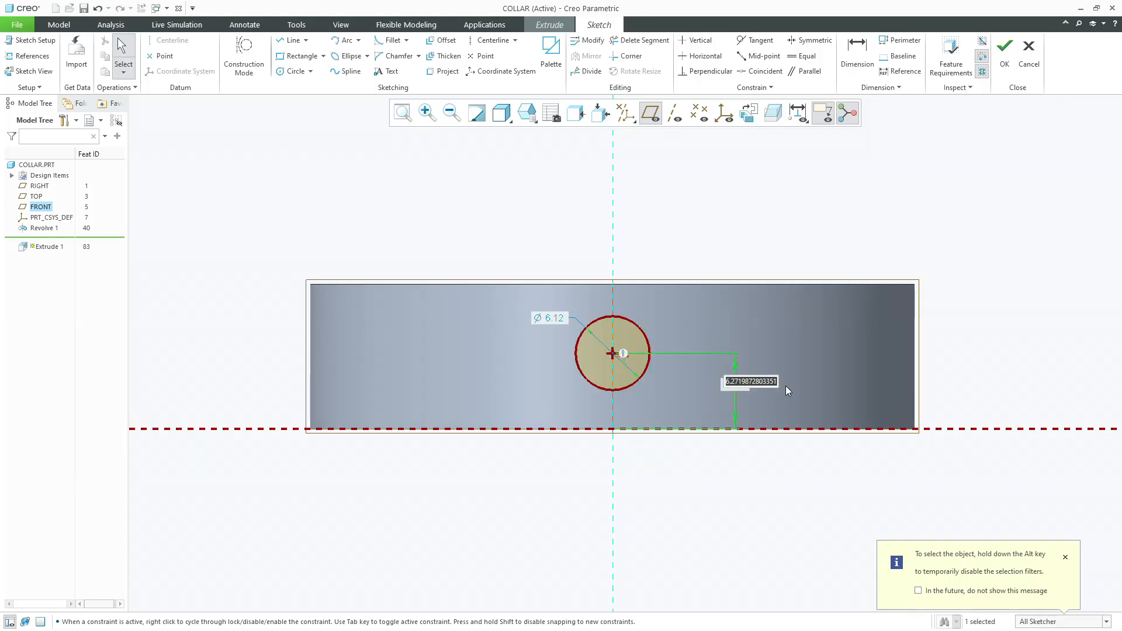
{"action": "type", "text": "6"}
{"action": "key", "text": "Return"}
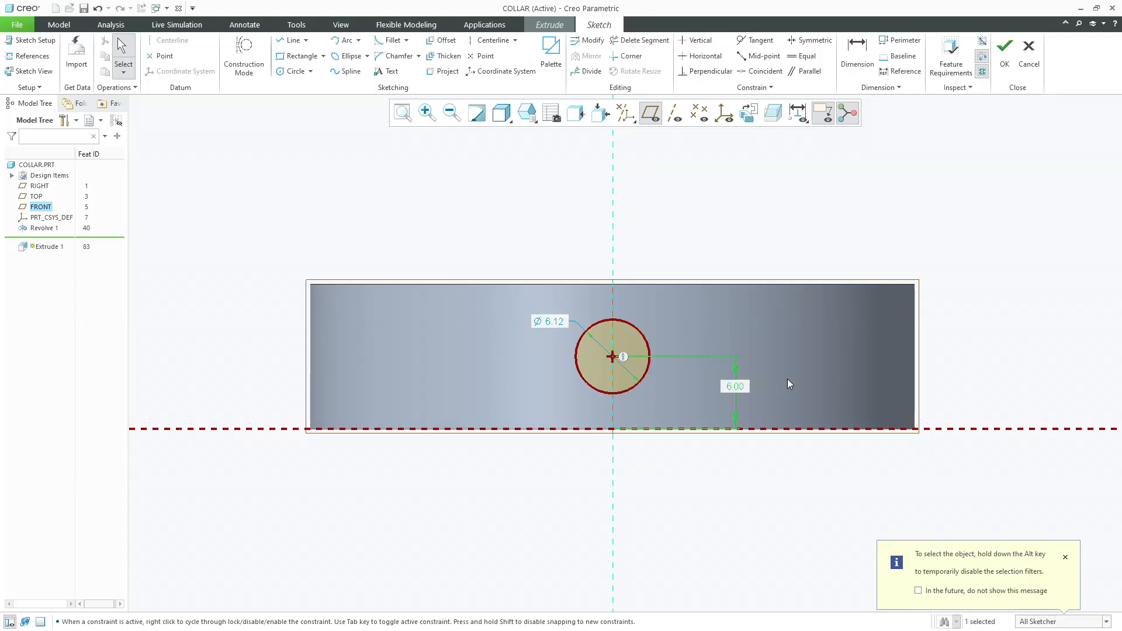
{"action": "double_click", "coordinate": [553, 322]}
{"action": "type", "text": "5.5"}
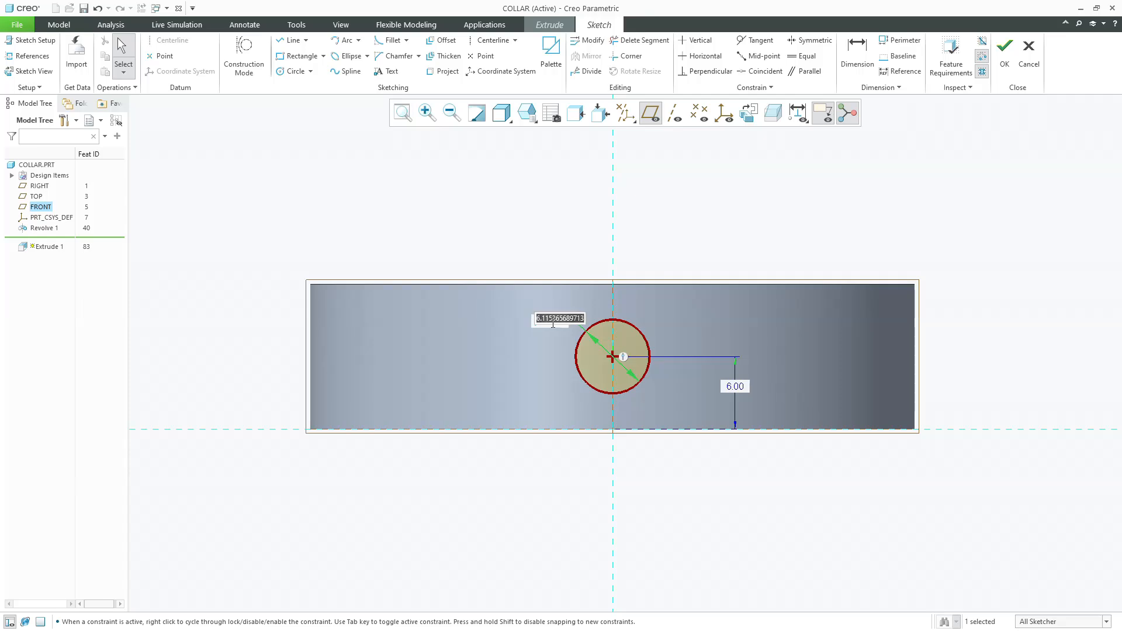
{"action": "key", "text": "Return"}
{"action": "left_click", "coordinate": [1005, 56]}
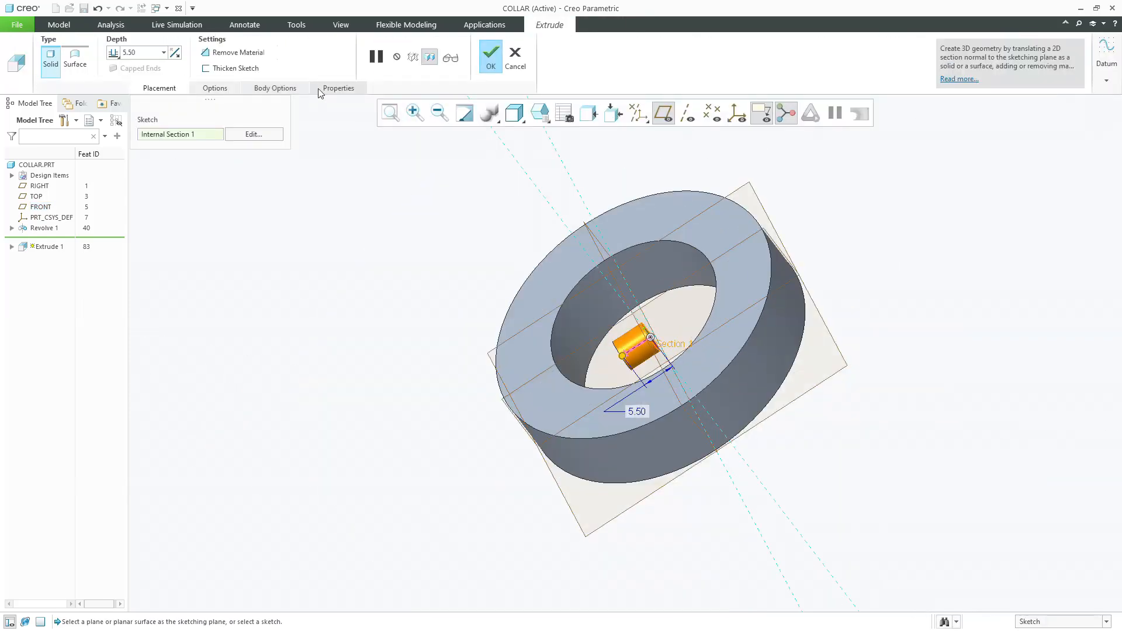
Complete the circle's extrusion as a symmetric cut about 65.7 deep through both collar walls, and reorient the model
{"action": "left_click_drag", "start_coordinate": [622, 356], "coordinate": [430, 425]}
{"action": "left_click", "coordinate": [118, 58]}
{"action": "left_click", "coordinate": [131, 79]}
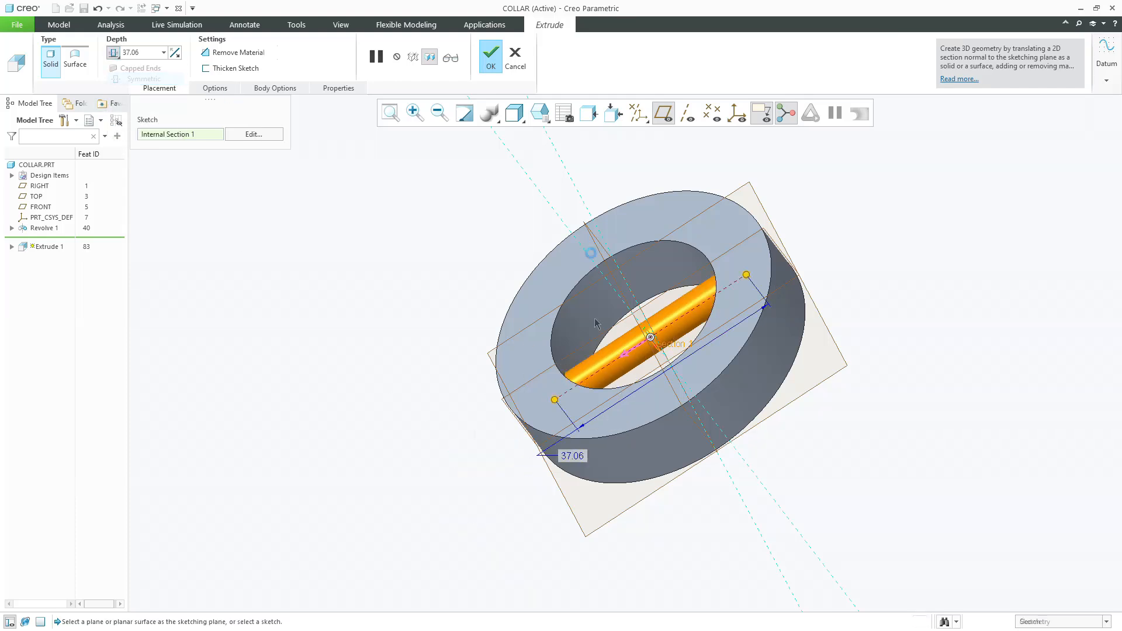
{"action": "left_click_drag", "start_coordinate": [552, 402], "coordinate": [445, 380]}
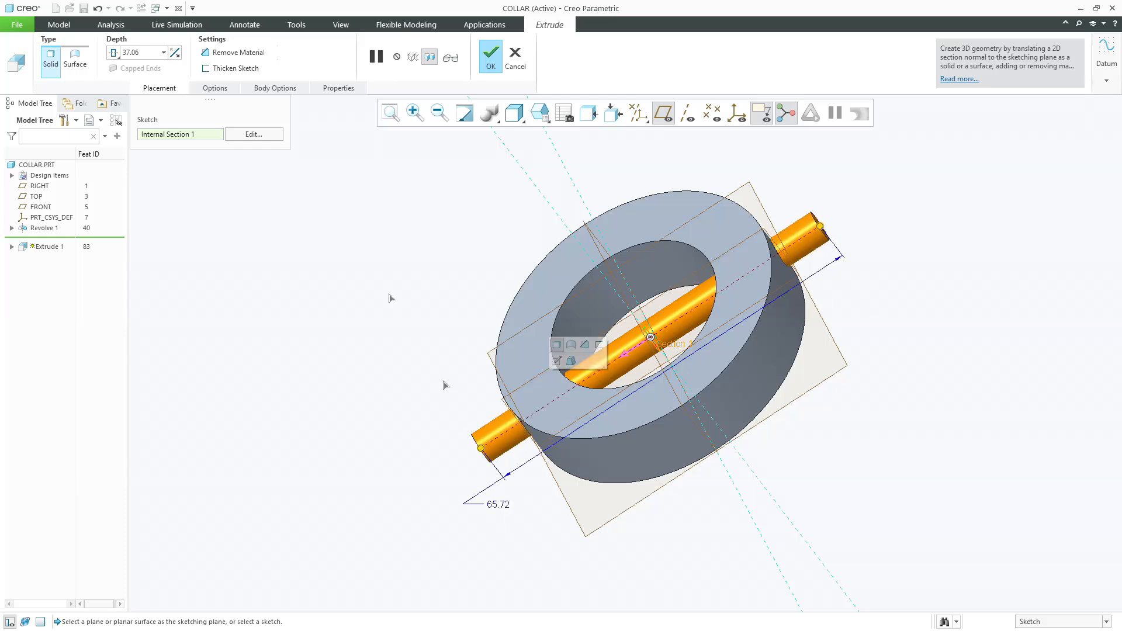
{"action": "left_click", "coordinate": [221, 53]}
{"action": "middle_click", "coordinate": [399, 233]}
{"action": "middle_click_drag", "start_coordinate": [398, 232], "coordinate": [417, 189]}
{"action": "left_click", "coordinate": [417, 188]}
{"action": "left_click", "coordinate": [540, 112]}
{"action": "left_click", "coordinate": [528, 150]}
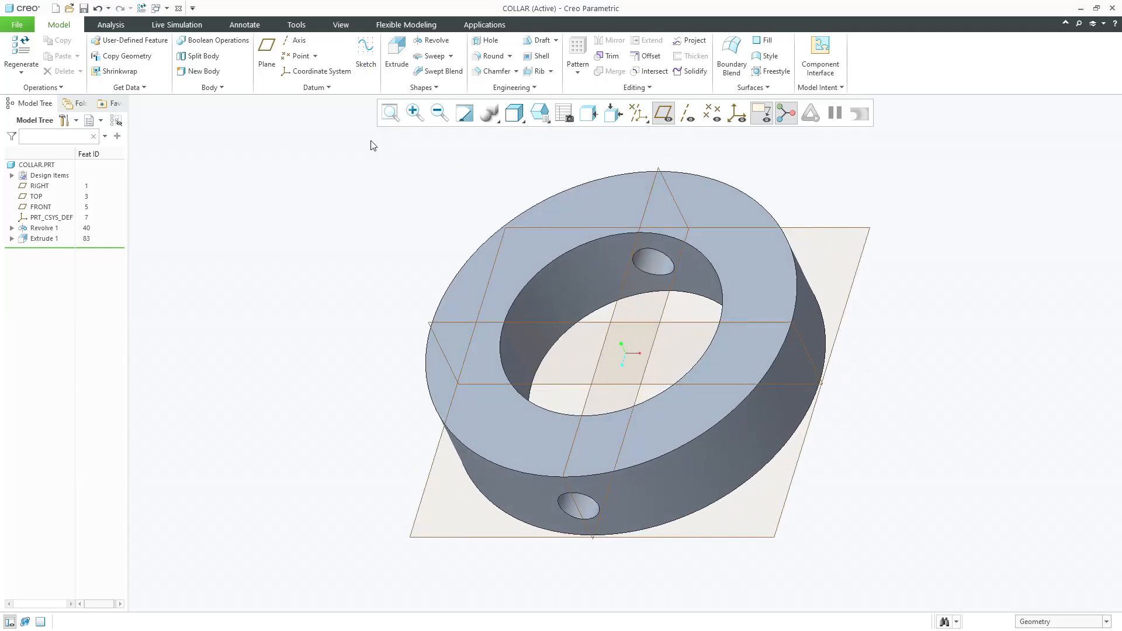
Save COLLAR.PRT in the Universal_Coupling folder and close its window
{"action": "key", "text": "ctrl+s"}
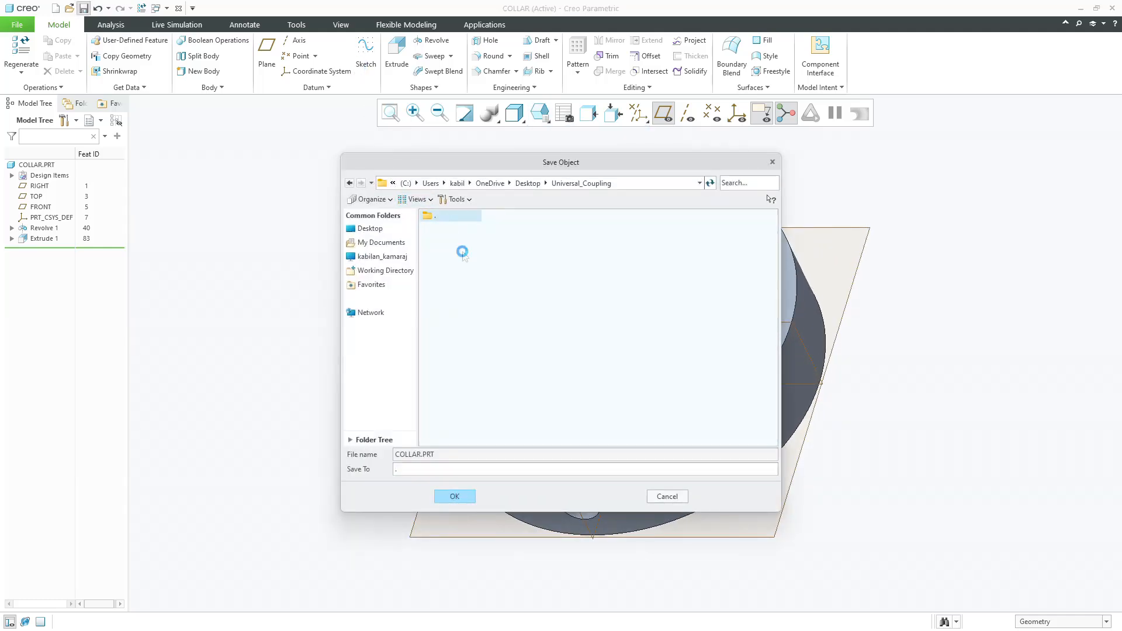
{"action": "key", "text": "Return"}
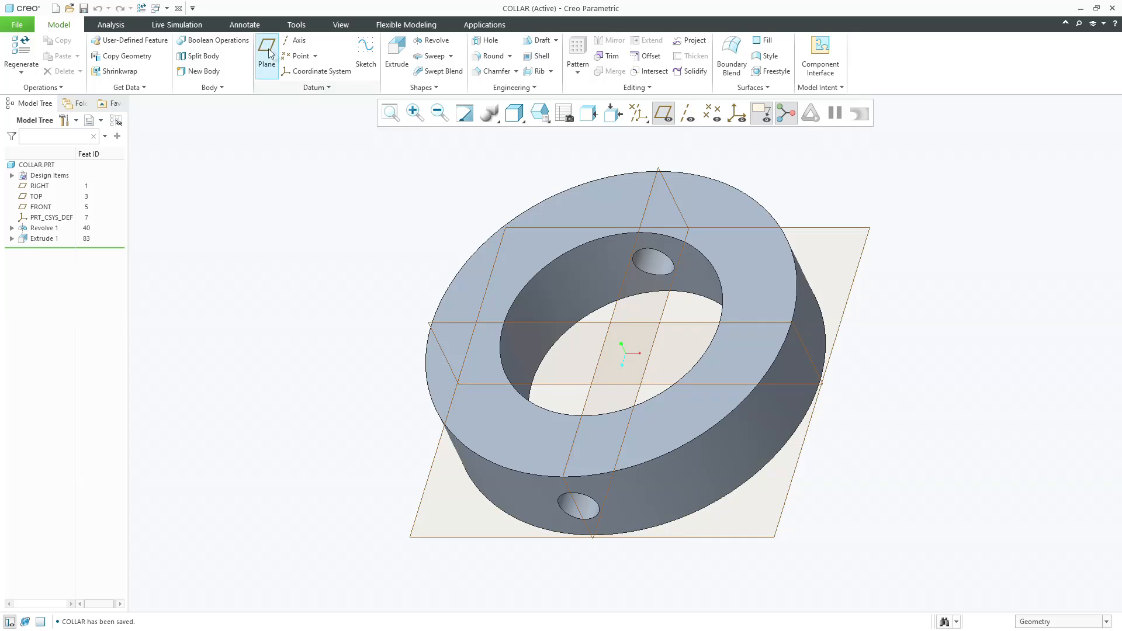
{"action": "left_click", "coordinate": [177, 8]}
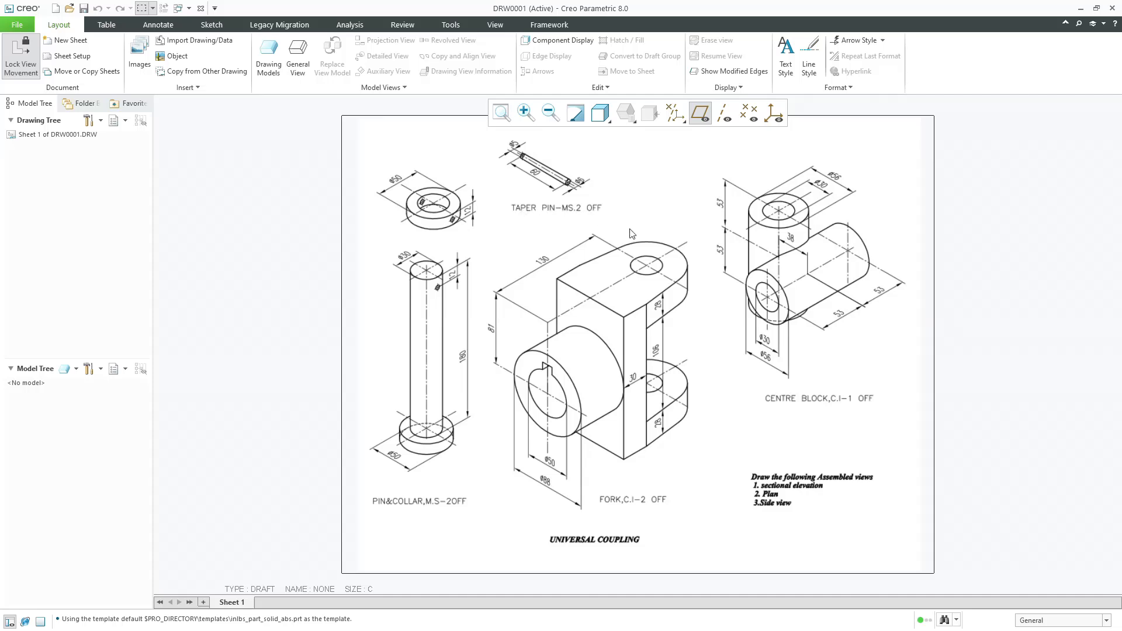
Create a new part named TAPER_PIN and start a revolve sketch on the FRONT plane, viewed straight on
{"action": "key", "text": "alt+Tab"}
{"action": "left_click", "coordinate": [56, 11]}
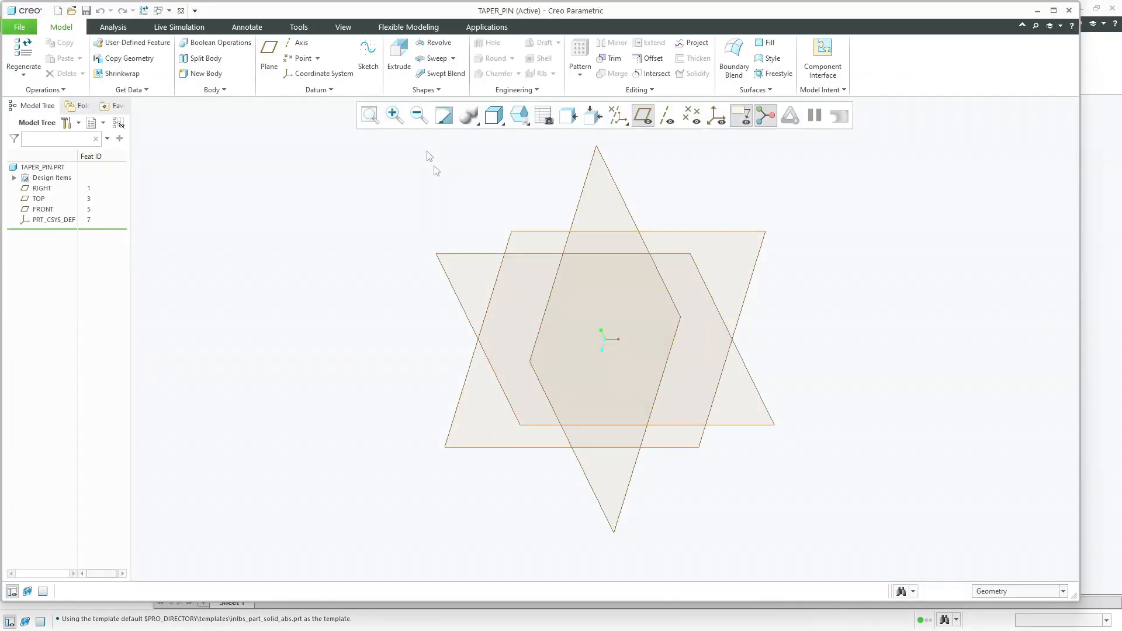
{"action": "left_click", "coordinate": [434, 43]}
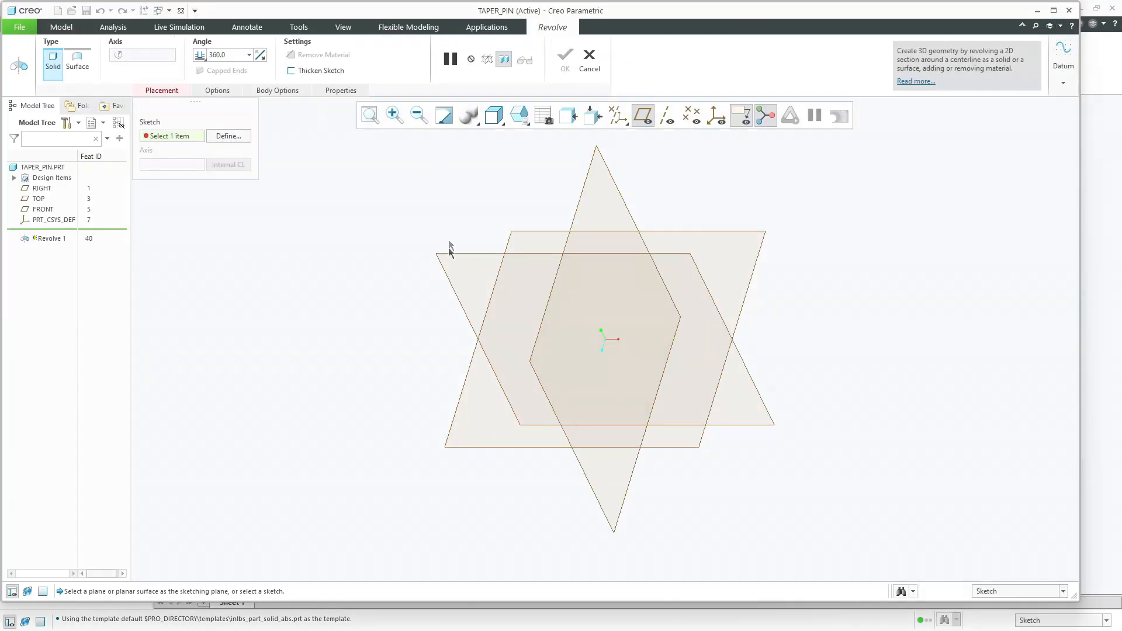
{"action": "left_click", "coordinate": [449, 257]}
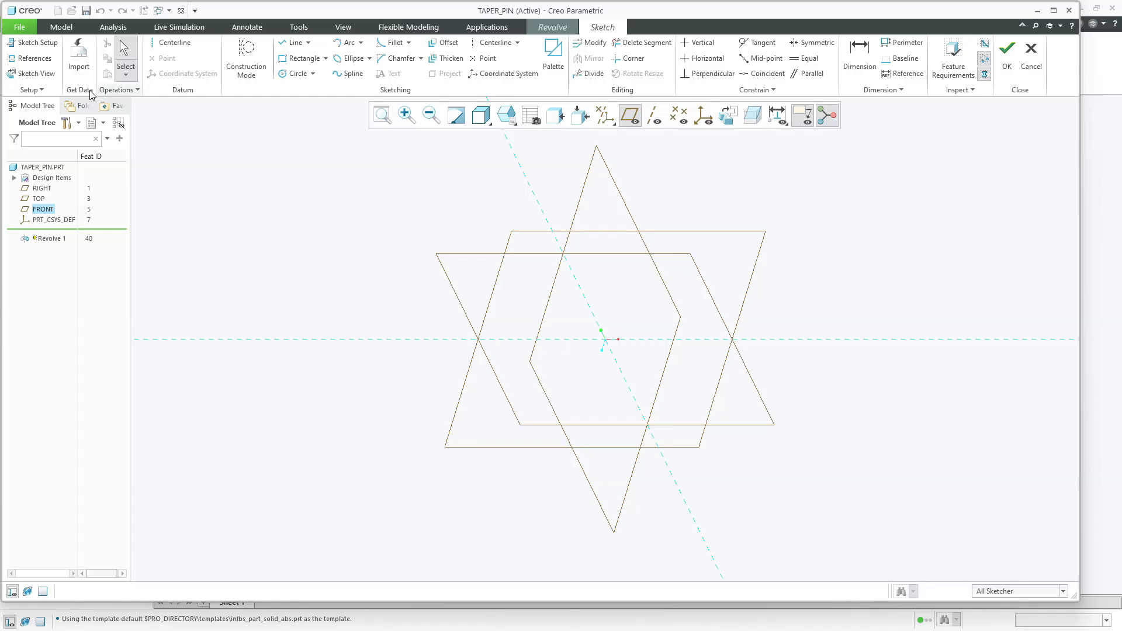
{"action": "left_click", "coordinate": [26, 75]}
{"action": "left_click", "coordinate": [169, 42]}
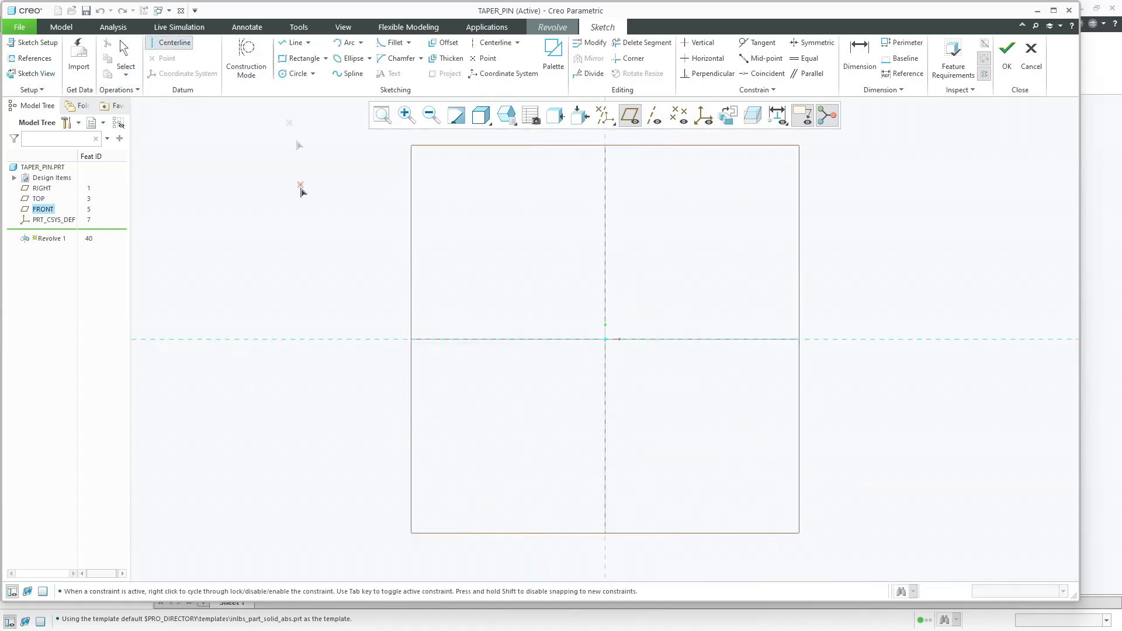
{"action": "left_click", "coordinate": [301, 339]}
{"action": "left_click", "coordinate": [341, 332]}
{"action": "middle_click", "coordinate": [346, 313]}
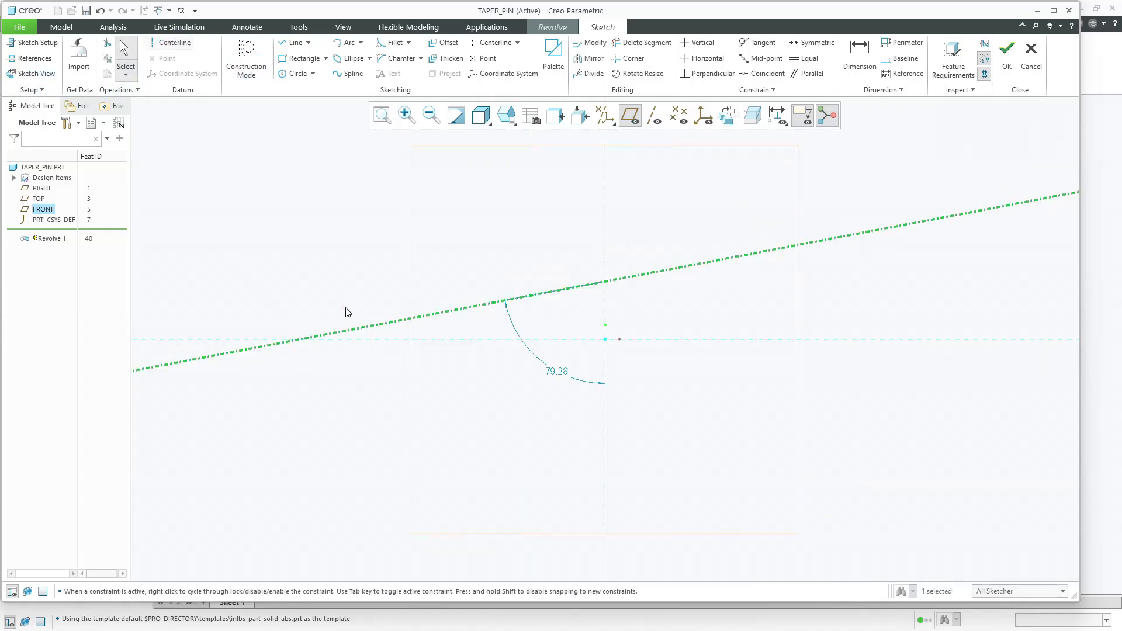
{"action": "key", "text": "Delete"}
Add a horizontal axis of revolution and a vertical construction centerline through the origin
{"action": "left_click", "coordinate": [169, 42]}
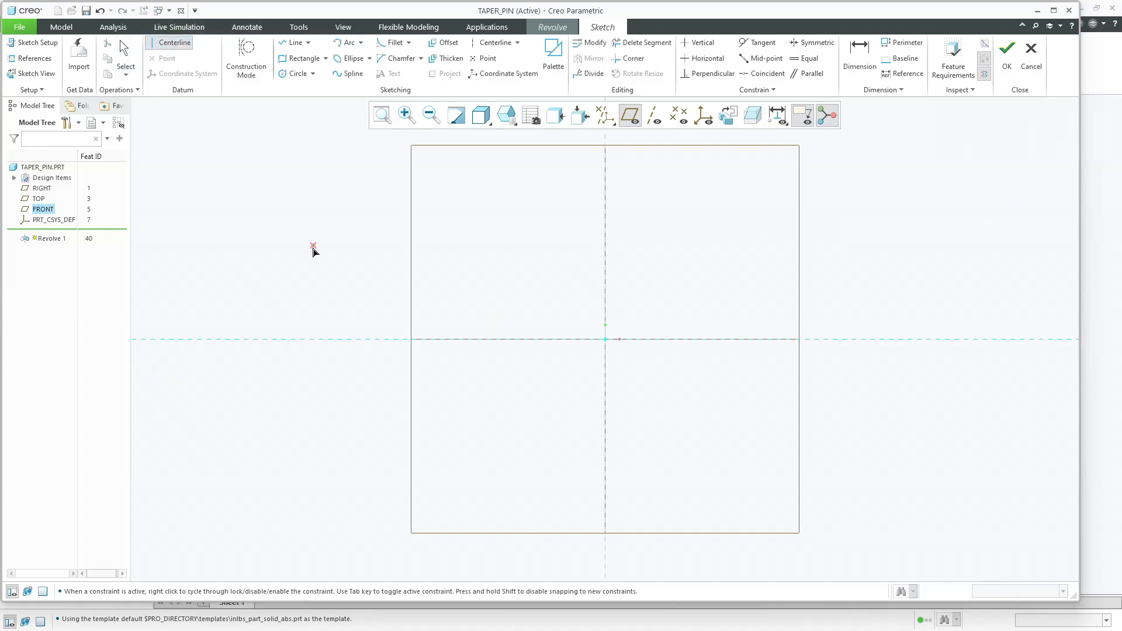
{"action": "left_click", "coordinate": [294, 339]}
{"action": "left_click", "coordinate": [363, 340]}
{"action": "middle_click", "coordinate": [346, 303]}
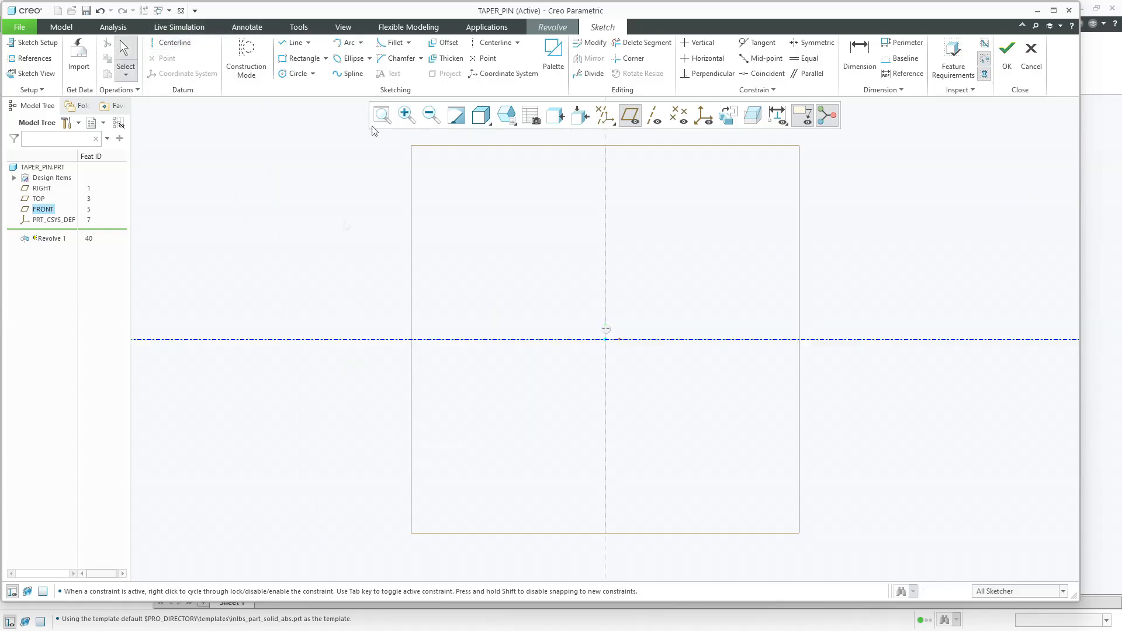
{"action": "left_click", "coordinate": [497, 47]}
{"action": "left_click", "coordinate": [607, 226]}
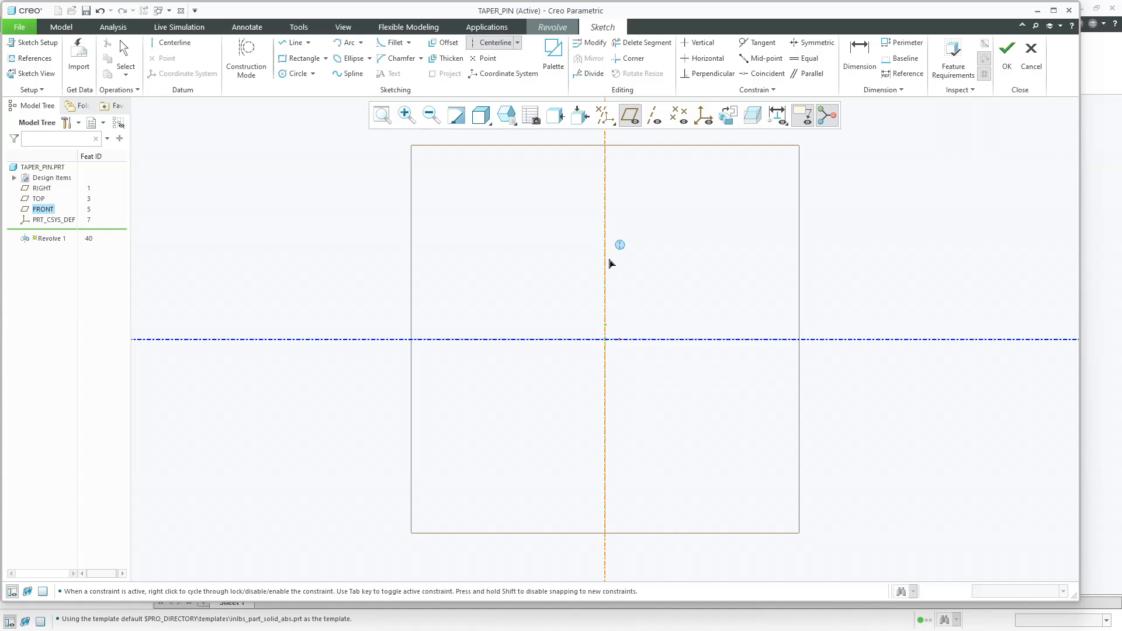
{"action": "left_click", "coordinate": [606, 260]}
{"action": "middle_click", "coordinate": [640, 246]}
{"action": "left_click", "coordinate": [642, 246]}
Sketch a closed four-sided profile from the origin along the horizontal axis, tapering to an end diameter of about 22
{"action": "left_click", "coordinate": [292, 46]}
{"action": "scroll", "coordinate": [648, 317], "scroll_direction": "down", "scroll_amount": 3}
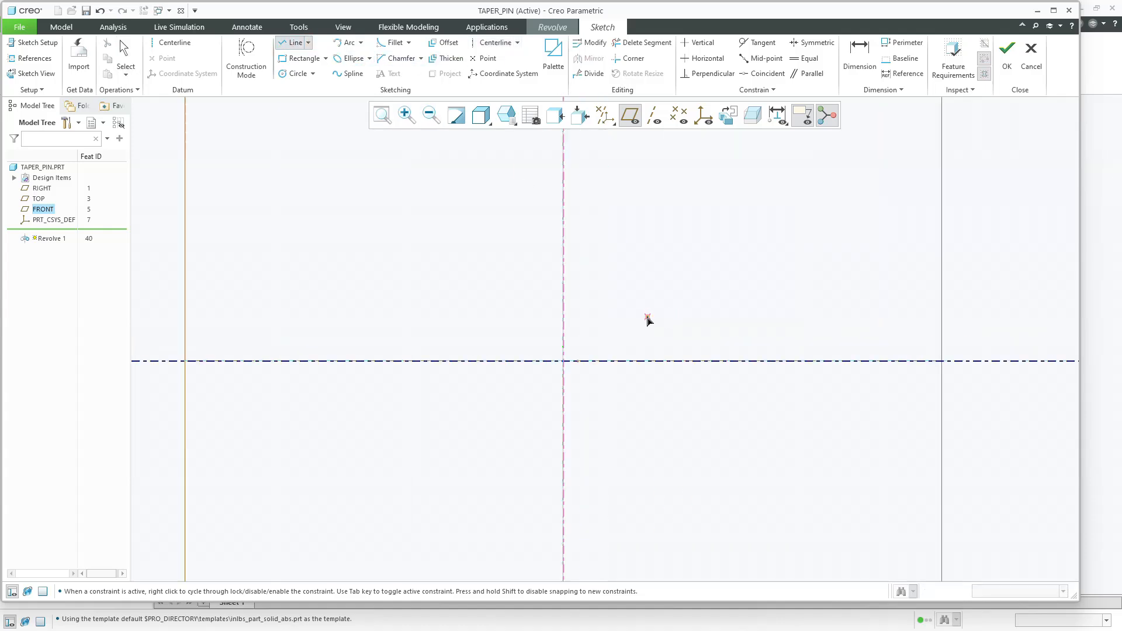
{"action": "left_click", "coordinate": [564, 361]}
{"action": "left_click", "coordinate": [564, 332]}
{"action": "left_click", "coordinate": [719, 345]}
{"action": "left_click", "coordinate": [719, 361]}
{"action": "left_click", "coordinate": [564, 362]}
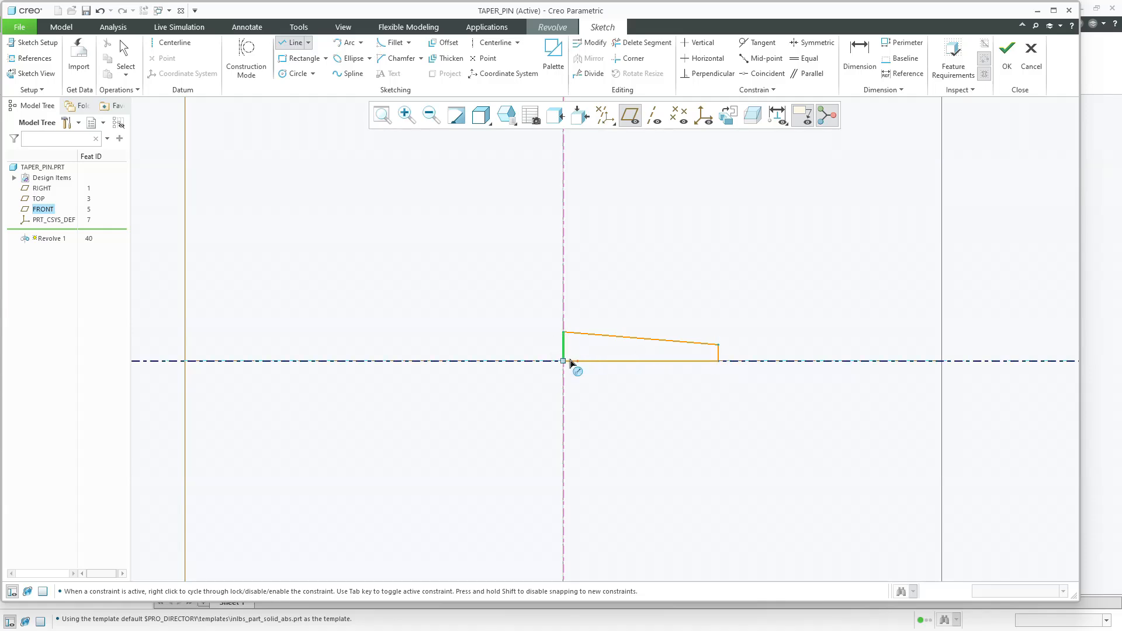
{"action": "middle_click", "coordinate": [599, 373]}
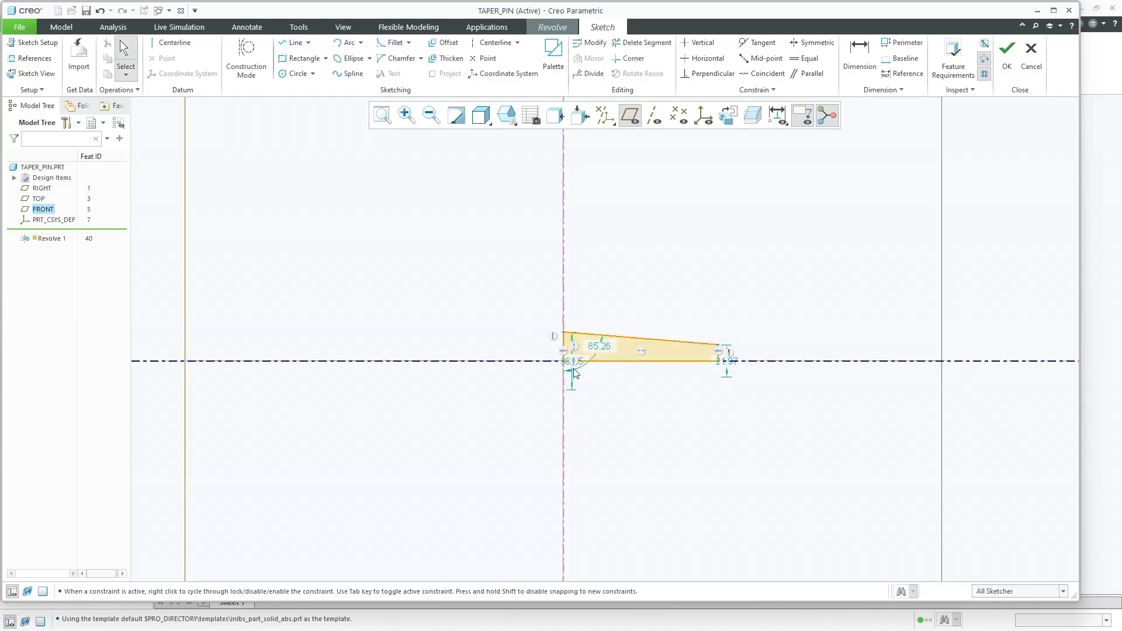
Set the profile's diameter to 6 at the origin end and 5 at the far end
{"action": "left_click_drag", "start_coordinate": [572, 361], "coordinate": [514, 306]}
{"action": "double_click", "coordinate": [518, 305]}
{"action": "type", "text": "6"}
{"action": "key", "text": "Return"}
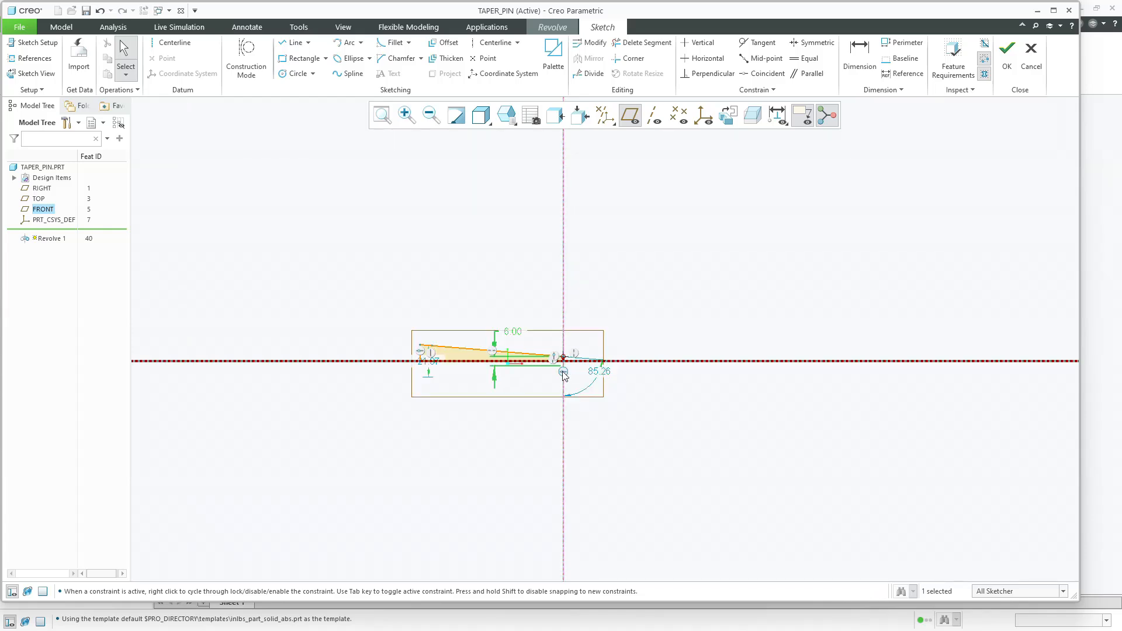
{"action": "left_click_drag", "start_coordinate": [427, 362], "coordinate": [672, 316]}
{"action": "double_click", "coordinate": [673, 316]}
{"action": "type", "text": "5"}
{"action": "key", "text": "Return"}
{"action": "scroll", "coordinate": [648, 315], "scroll_direction": "up", "scroll_amount": 4}
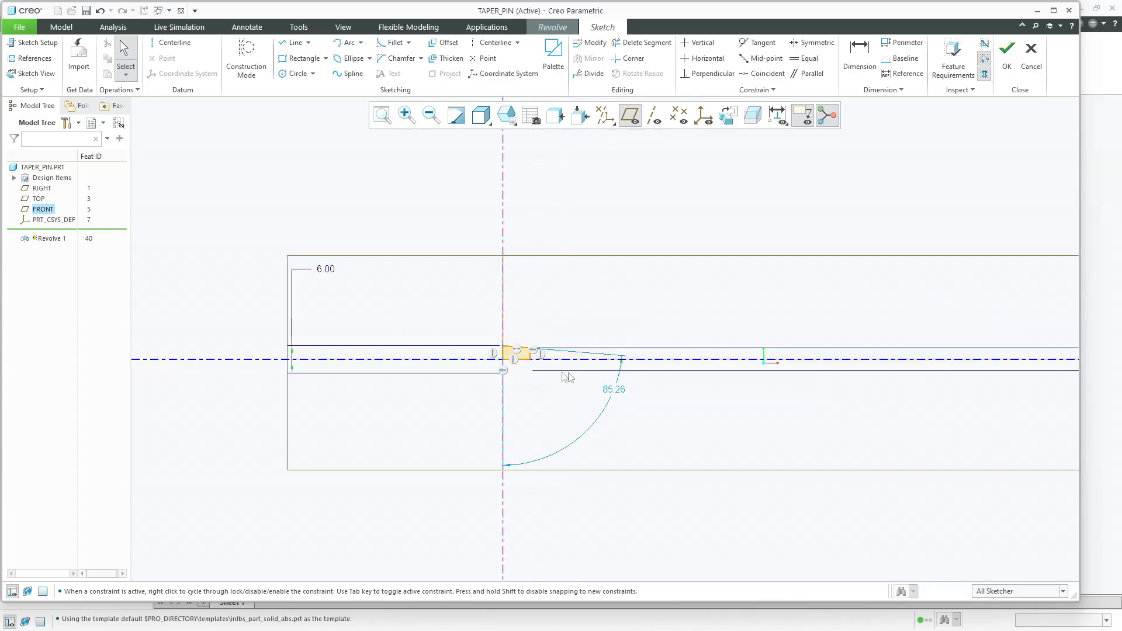
Dimension the profile's length as 60 and complete the 360° revolve of the taper pin
{"action": "left_click", "coordinate": [858, 62]}
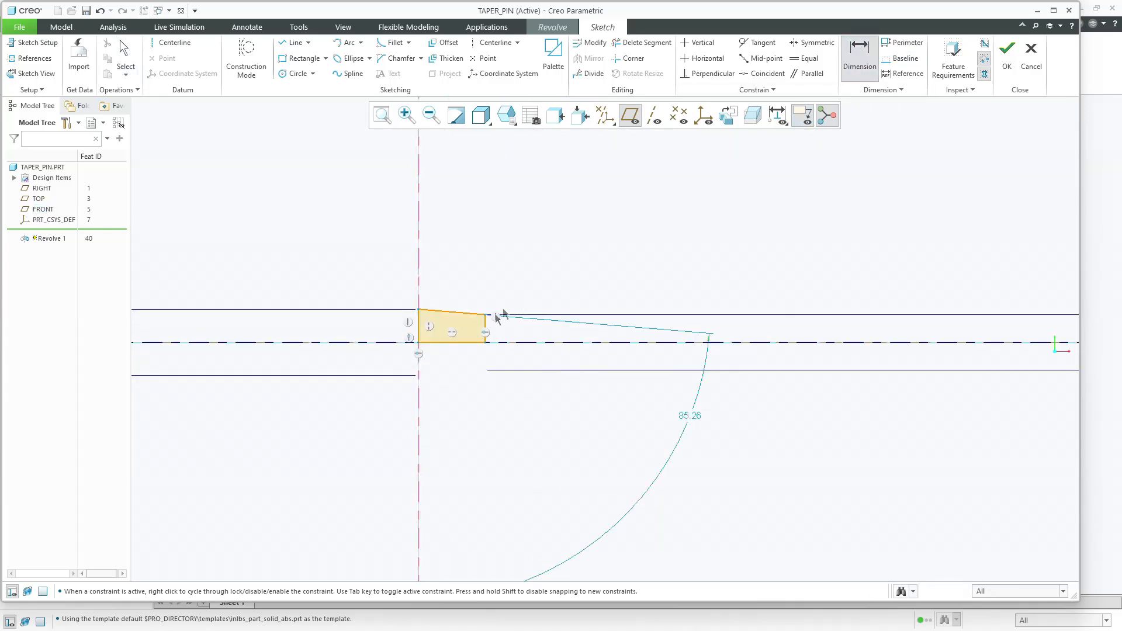
{"action": "middle_click", "coordinate": [444, 269]}
{"action": "type", "text": "60"}
{"action": "key", "text": "Return"}
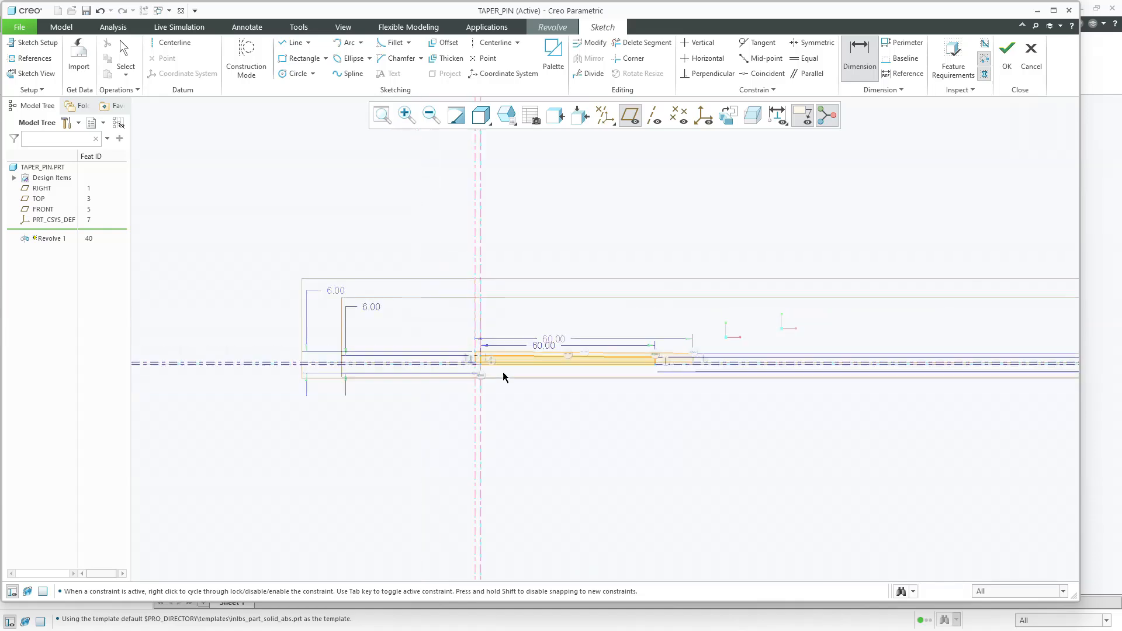
{"action": "middle_click", "coordinate": [566, 405]}
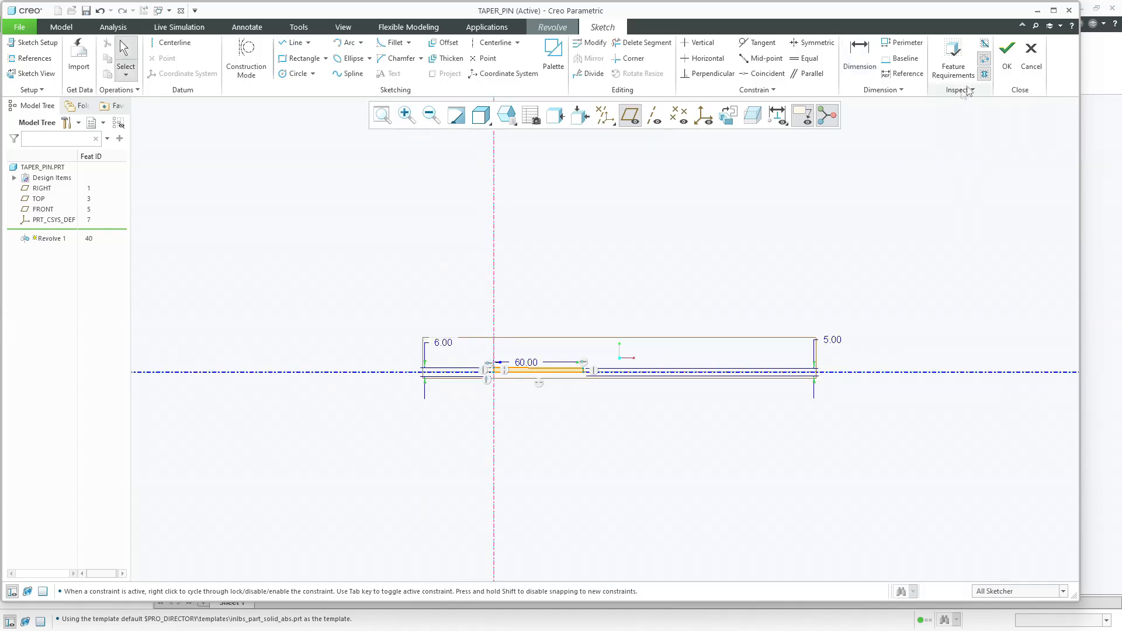
{"action": "left_click", "coordinate": [1006, 56]}
{"action": "middle_click", "coordinate": [741, 263]}
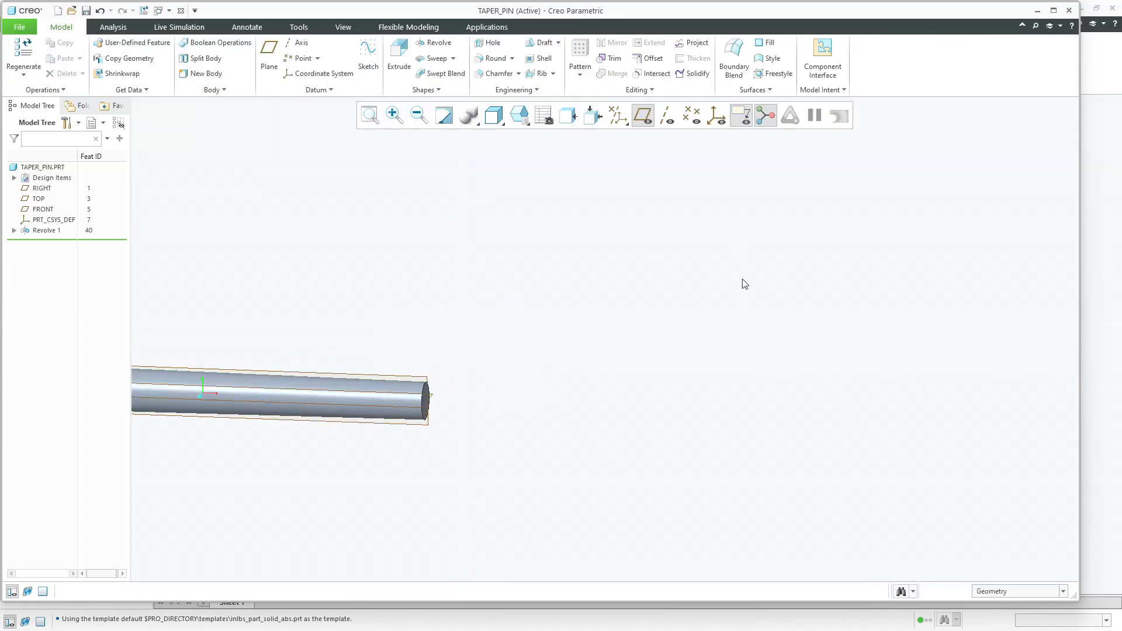
Hide all datum features and save TAPER_PIN.PRT in the Universal_Coupling folder
{"action": "left_click", "coordinate": [375, 120]}
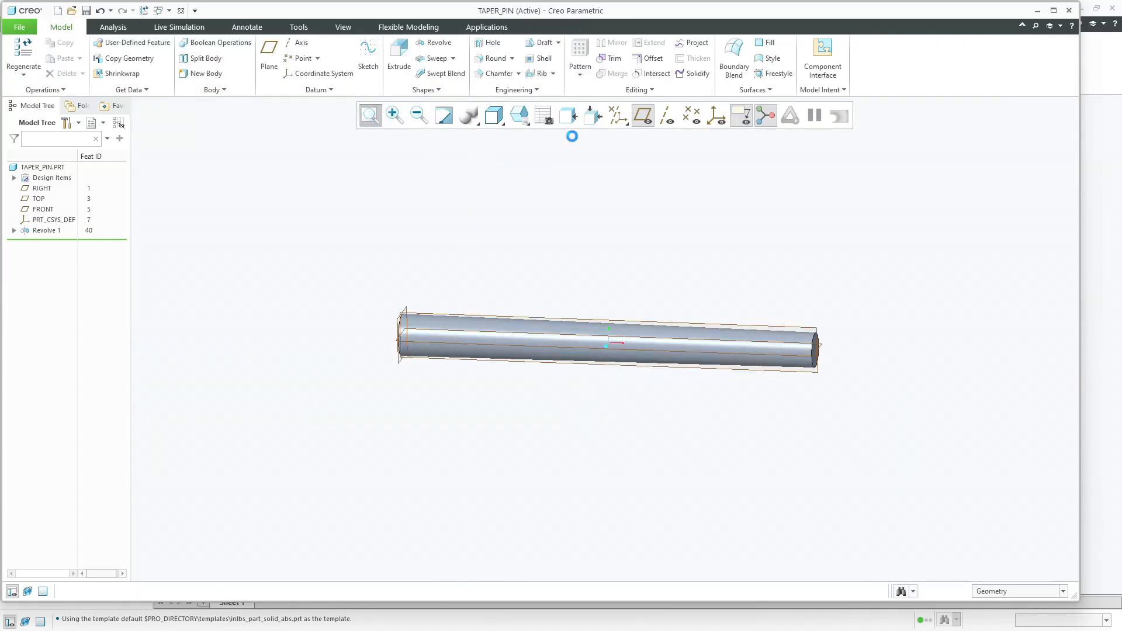
{"action": "left_click", "coordinate": [617, 122]}
{"action": "left_click", "coordinate": [613, 136]}
{"action": "left_click", "coordinate": [553, 224]}
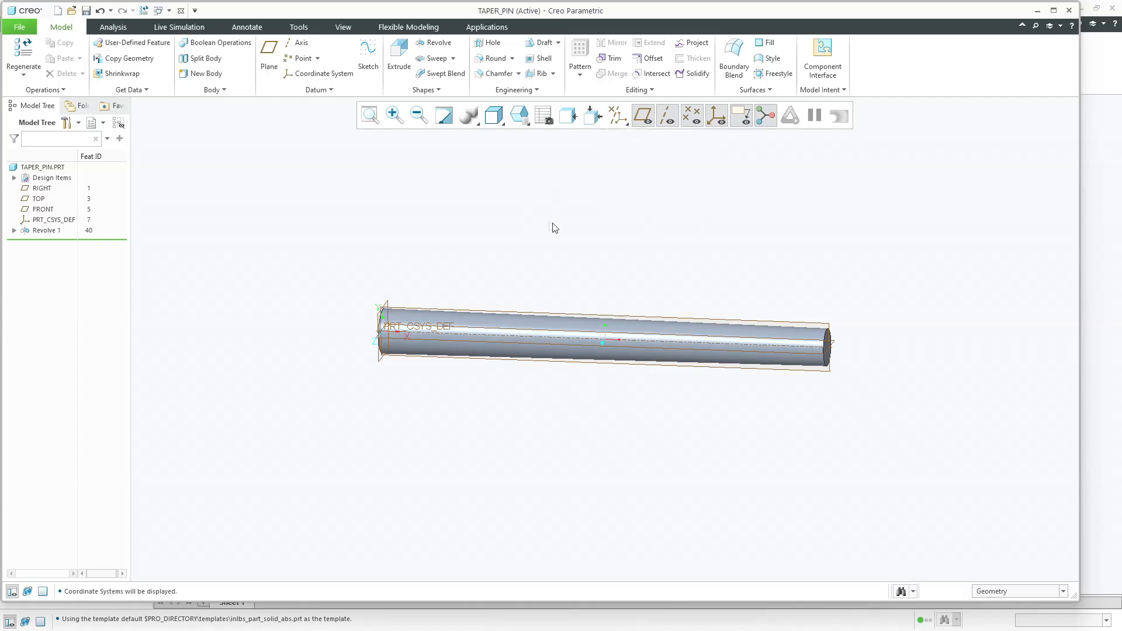
{"action": "left_click", "coordinate": [614, 121]}
{"action": "left_click", "coordinate": [612, 135]}
{"action": "left_click", "coordinate": [541, 228]}
{"action": "middle_click_drag", "start_coordinate": [598, 229], "coordinate": [602, 266]}
{"action": "key", "text": "ctrl+s"}
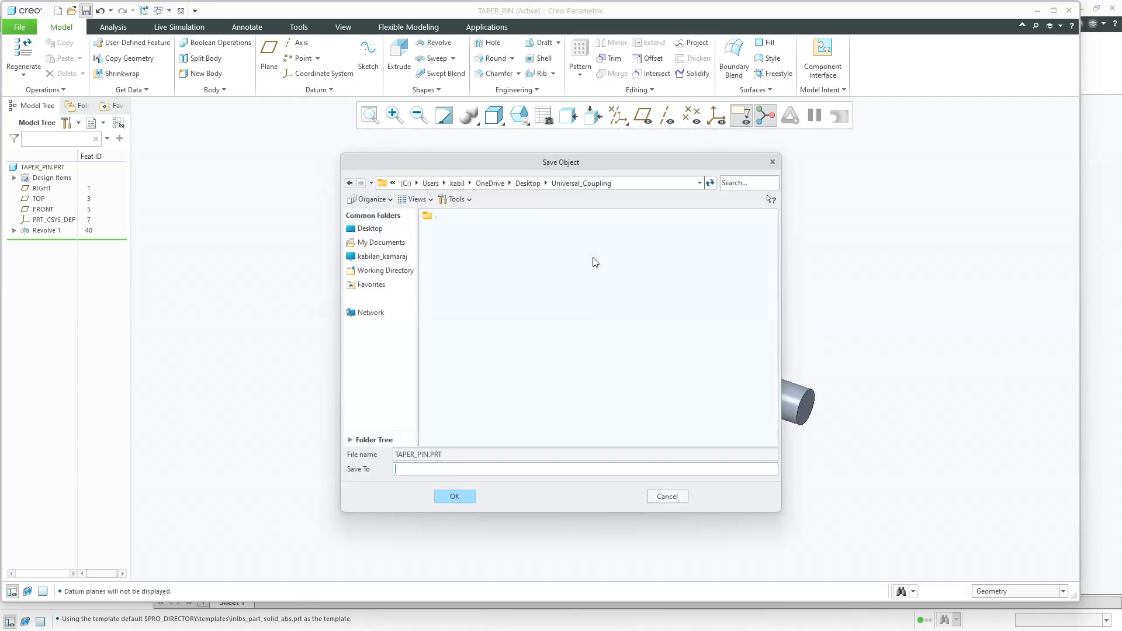
{"action": "key", "text": "Return"}
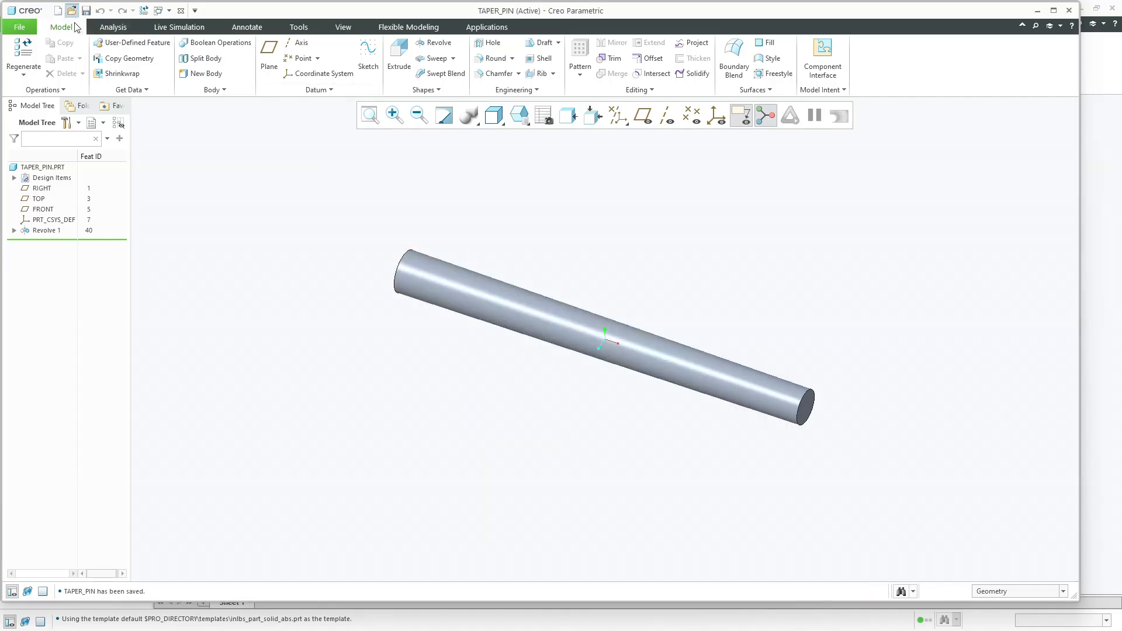
Open fork.prt from the Universal_Coupling folder and apply a green appearance to the whole part
{"action": "left_click", "coordinate": [71, 10]}
{"action": "double_click", "coordinate": [447, 254]}
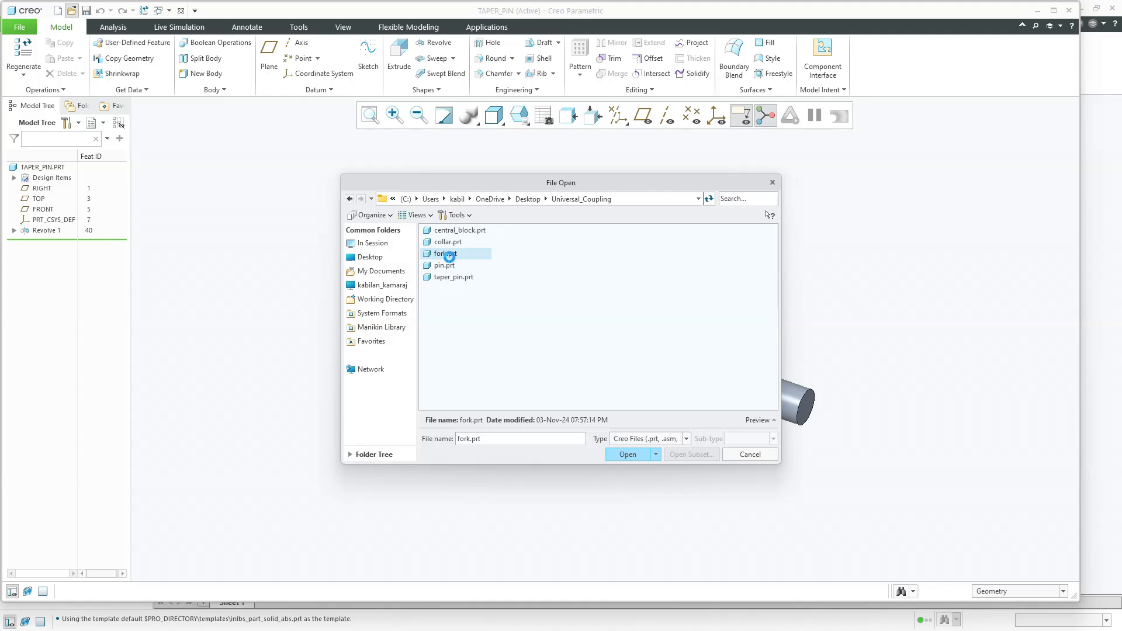
{"action": "mouse_move", "coordinate": [513, 295]}
{"action": "middle_mouse_down"}
{"action": "mouse_move", "coordinate": [471, 325]}
{"action": "mouse_move", "coordinate": [502, 310]}
{"action": "middle_mouse_up"}
{"action": "left_click", "coordinate": [343, 27]}
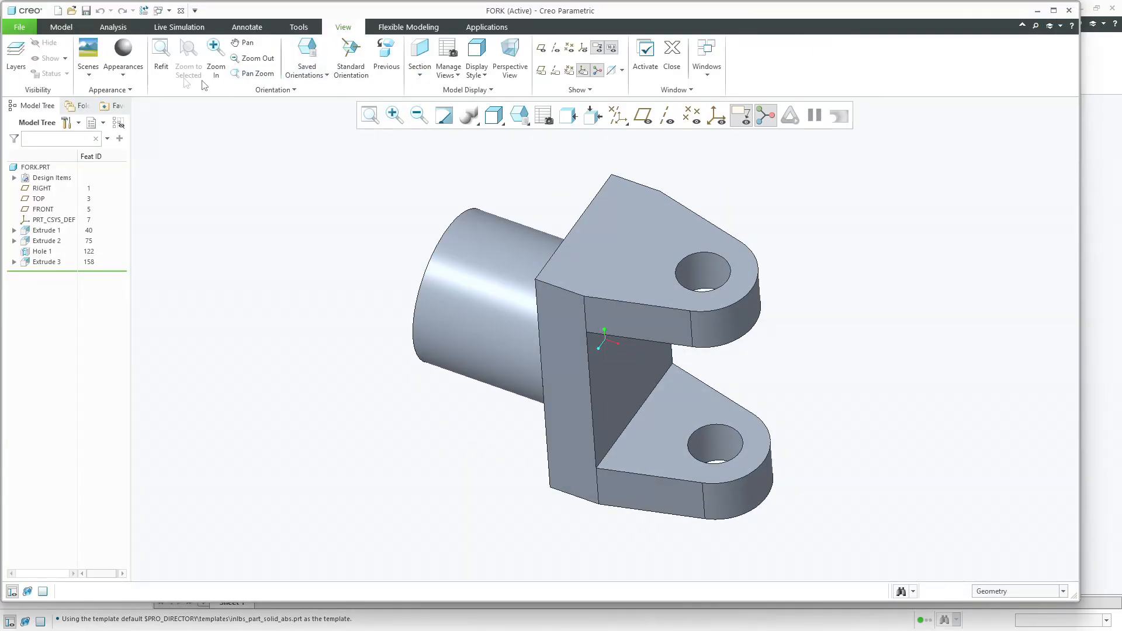
{"action": "left_click", "coordinate": [111, 75]}
{"action": "left_click", "coordinate": [191, 159]}
{"action": "left_click", "coordinate": [34, 166]}
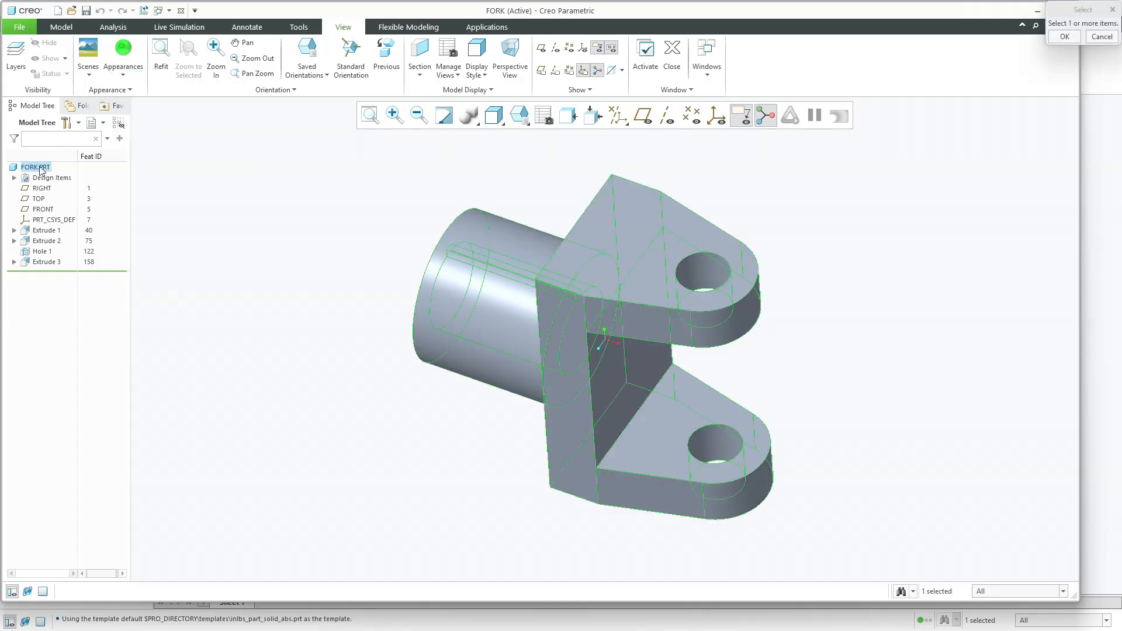
{"action": "scroll", "coordinate": [162, 190], "scroll_direction": "up", "scroll_amount": 1}
{"action": "middle_click", "coordinate": [162, 190]}
{"action": "left_click", "coordinate": [363, 119]}
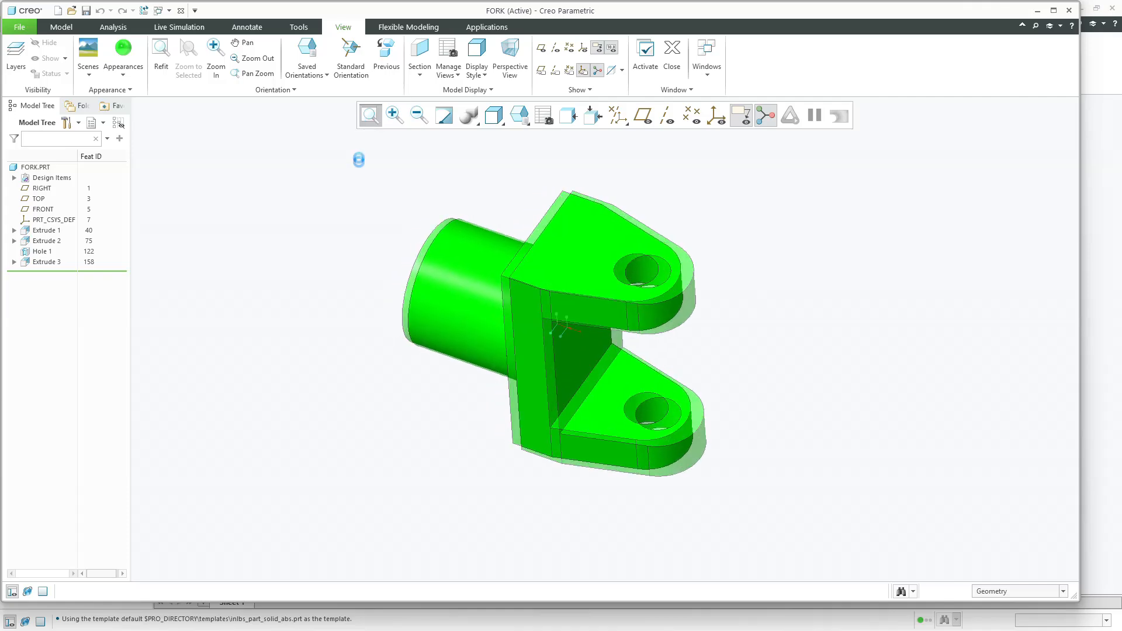
Save the fork part and open central_block.prt from the Universal_Coupling folder
{"action": "left_click", "coordinate": [87, 11]}
{"action": "left_click", "coordinate": [71, 11]}
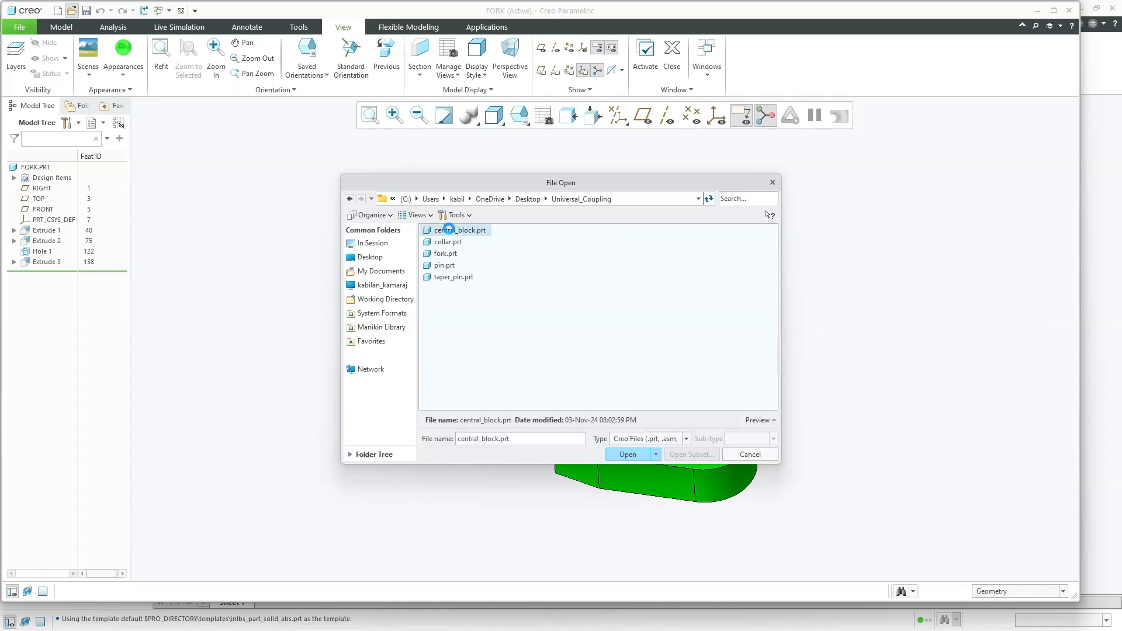
{"action": "double_click", "coordinate": [446, 230]}
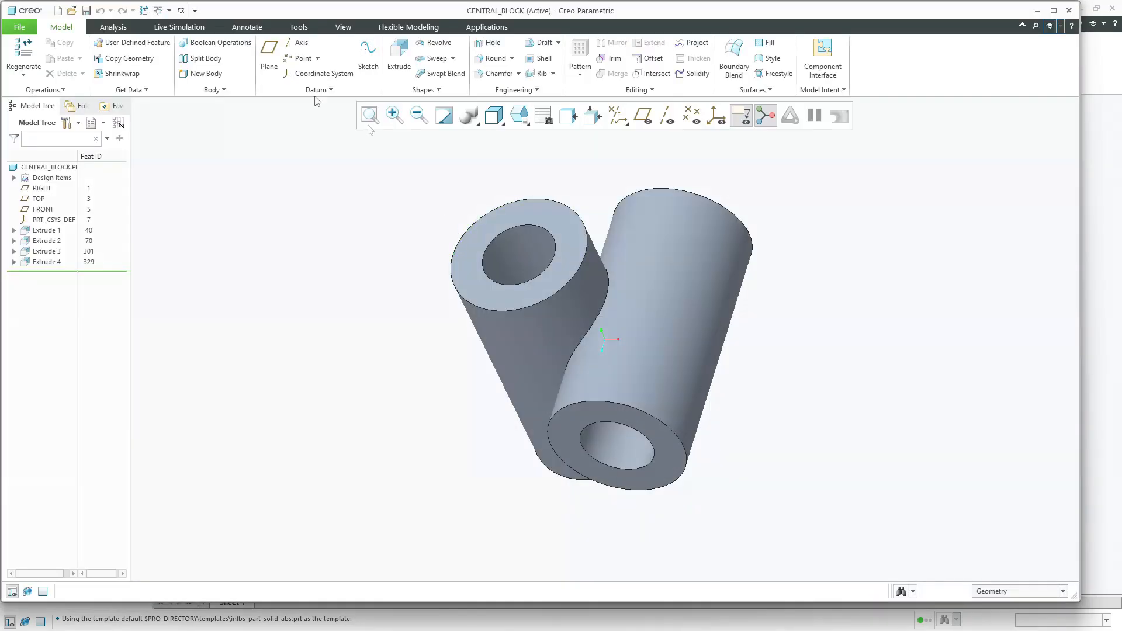
Apply the yellow appearance to the entire central block part
{"action": "left_click", "coordinate": [343, 27]}
{"action": "left_click", "coordinate": [124, 73]}
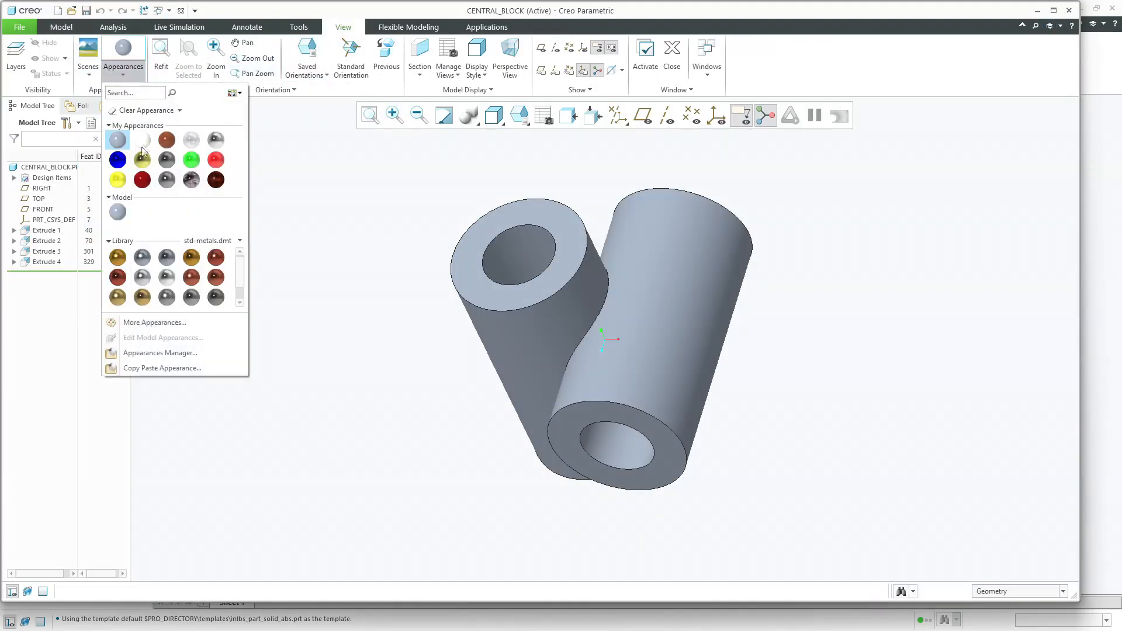
{"action": "left_click", "coordinate": [120, 176]}
{"action": "left_click", "coordinate": [69, 170]}
{"action": "middle_click", "coordinate": [208, 192]}
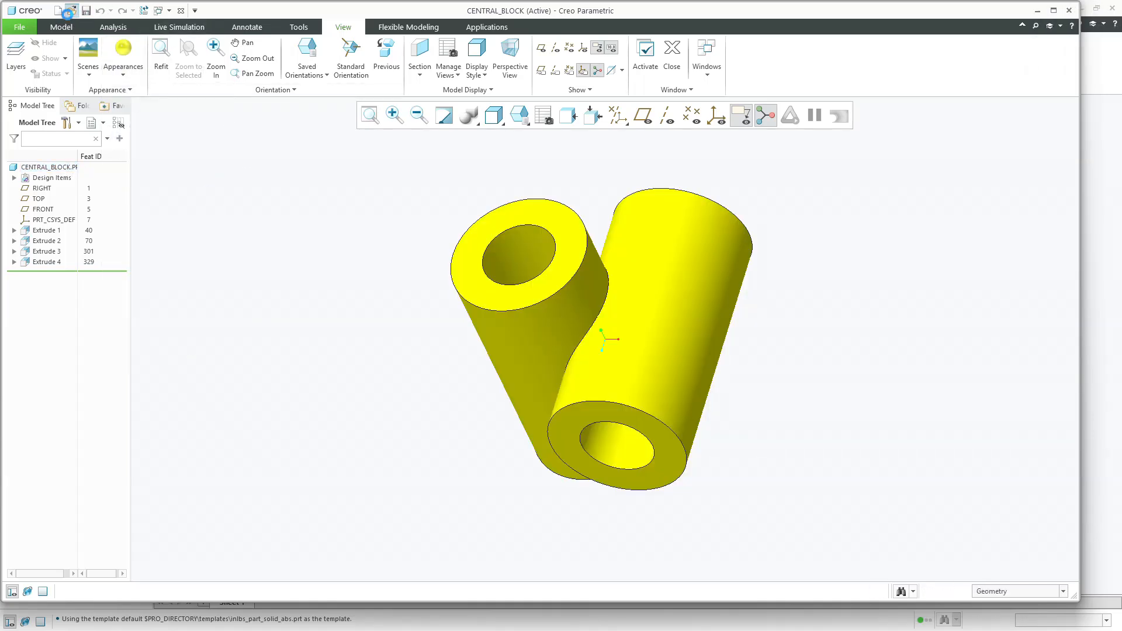
Open pin.prt and apply the dark red appearance to the entire part
{"action": "left_click", "coordinate": [70, 11]}
{"action": "left_click", "coordinate": [459, 242]}
{"action": "double_click", "coordinate": [461, 266]}
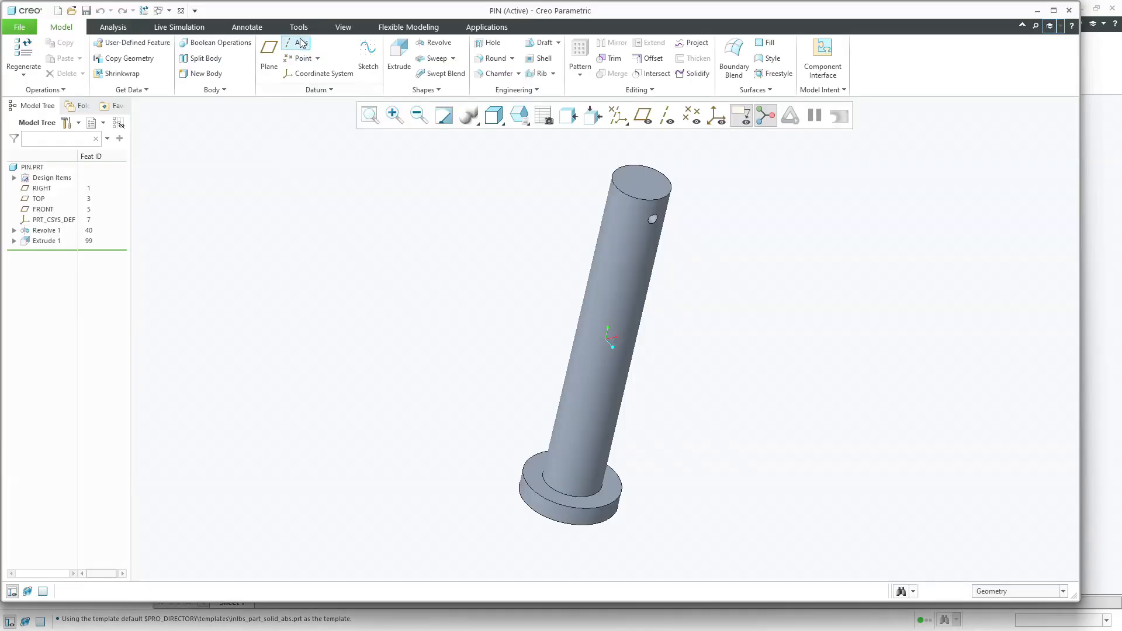
{"action": "left_click", "coordinate": [343, 27]}
{"action": "left_click", "coordinate": [124, 67]}
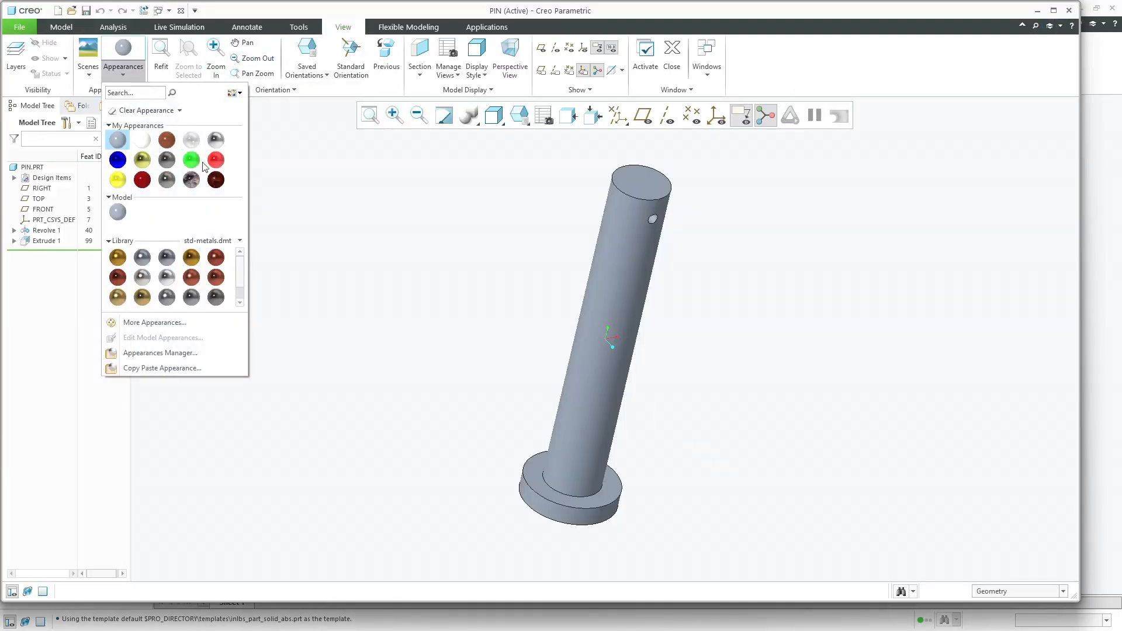
{"action": "left_click", "coordinate": [142, 179]}
{"action": "left_click", "coordinate": [33, 168]}
{"action": "middle_click", "coordinate": [188, 201]}
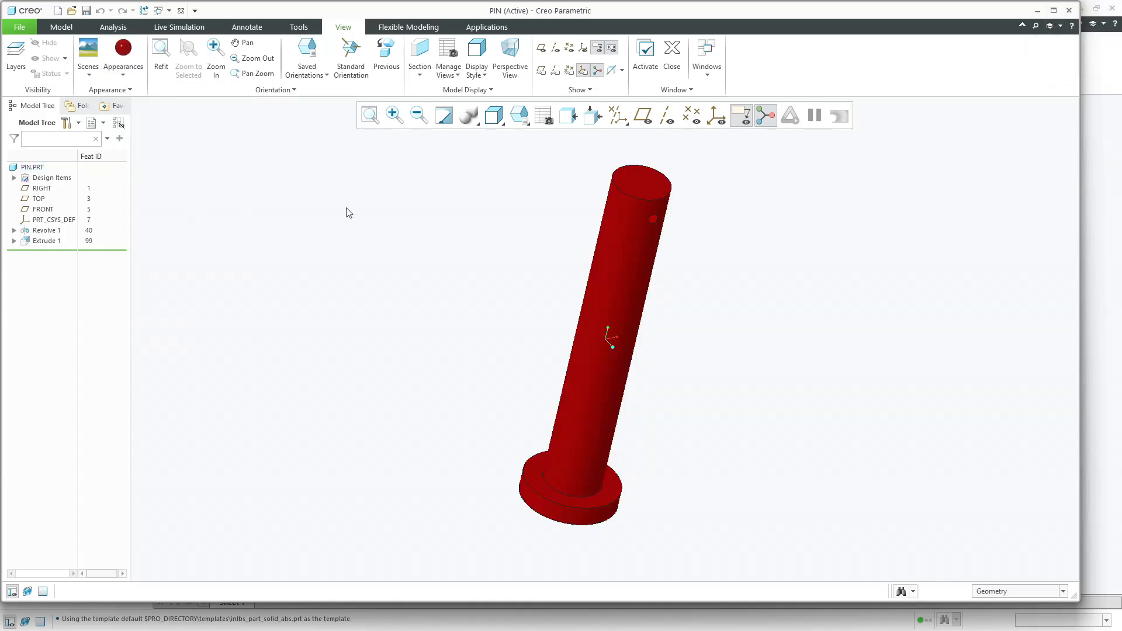
Open collar.prt and apply the blue appearance to the entire part
{"action": "middle_click_drag", "start_coordinate": [349, 212], "coordinate": [331, 215]}
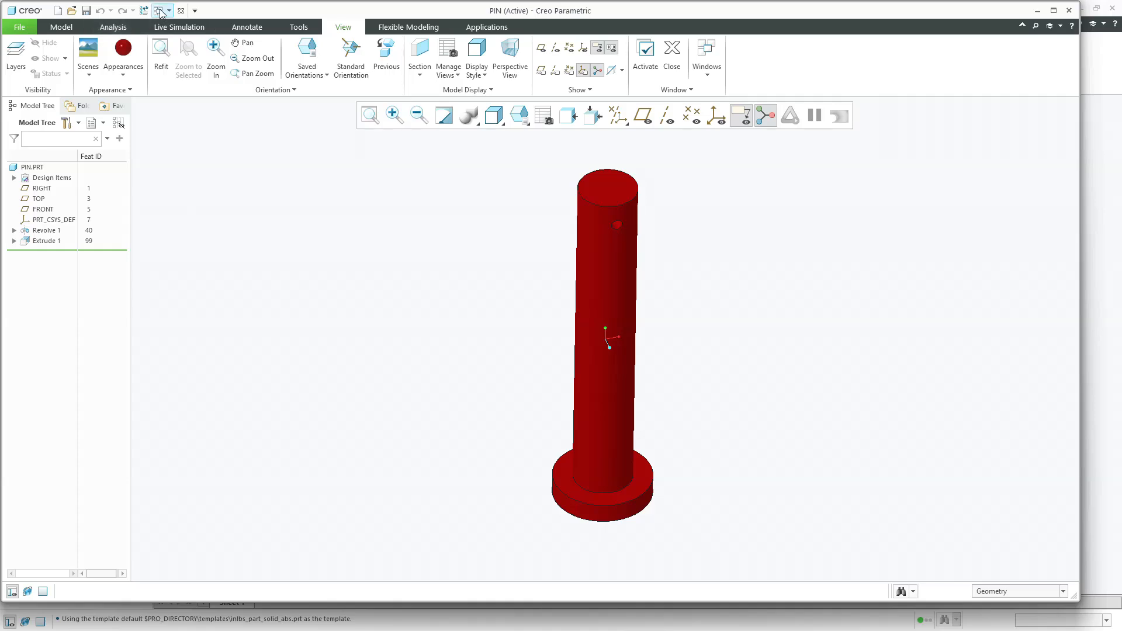
{"action": "left_click", "coordinate": [72, 10]}
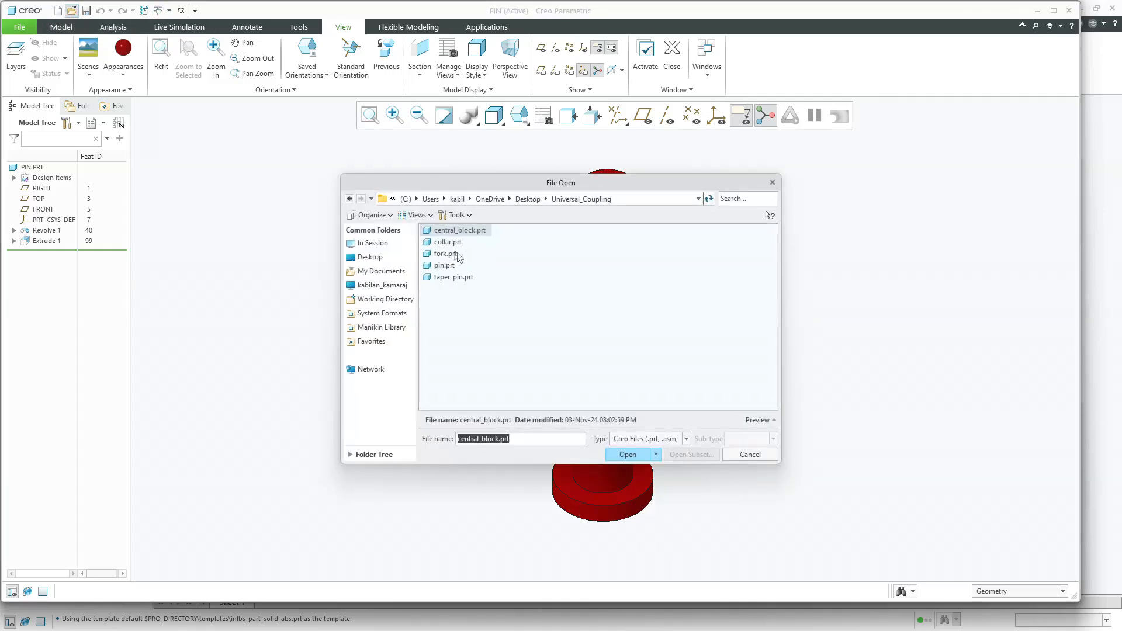
{"action": "left_click", "coordinate": [454, 242]}
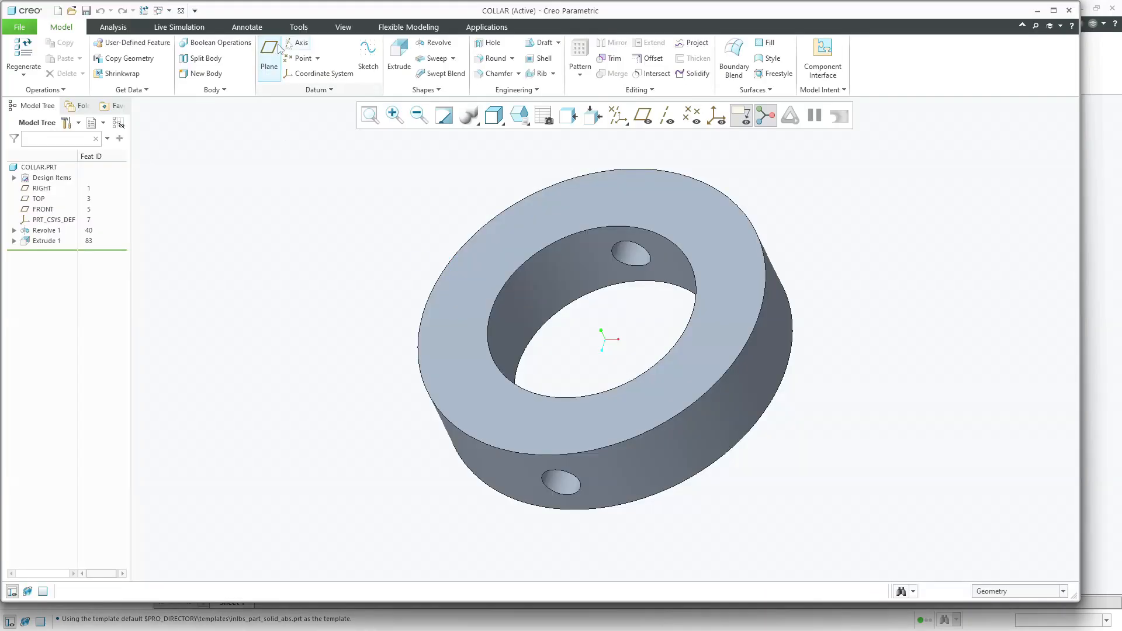
{"action": "left_click", "coordinate": [124, 66]}
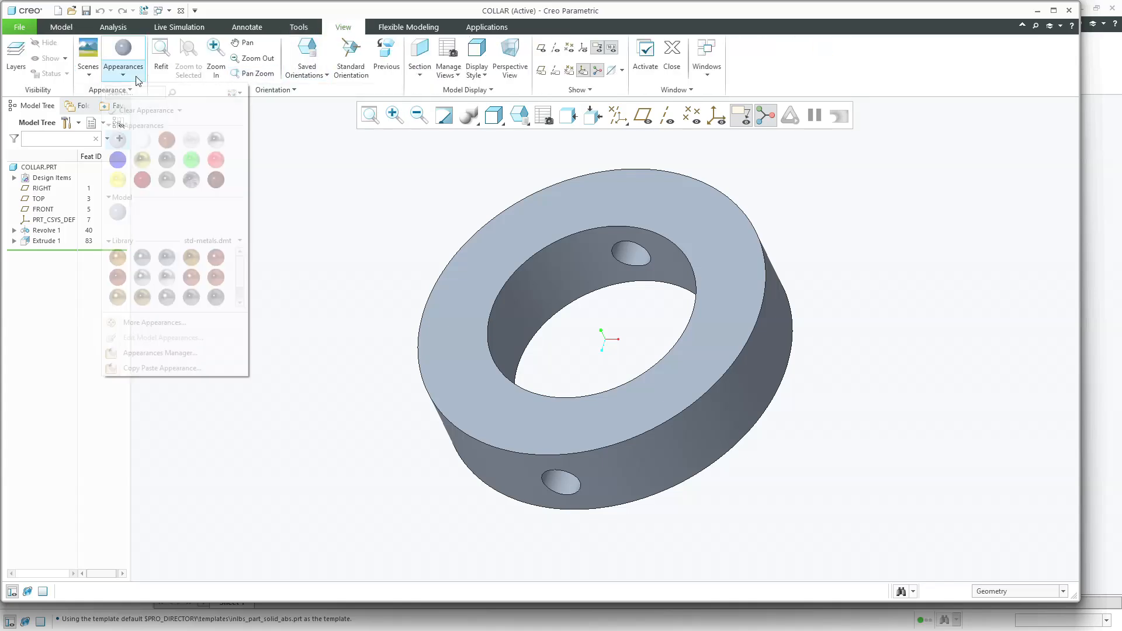
{"action": "left_click", "coordinate": [118, 160]}
{"action": "left_click", "coordinate": [38, 167]}
{"action": "middle_click", "coordinate": [193, 182]}
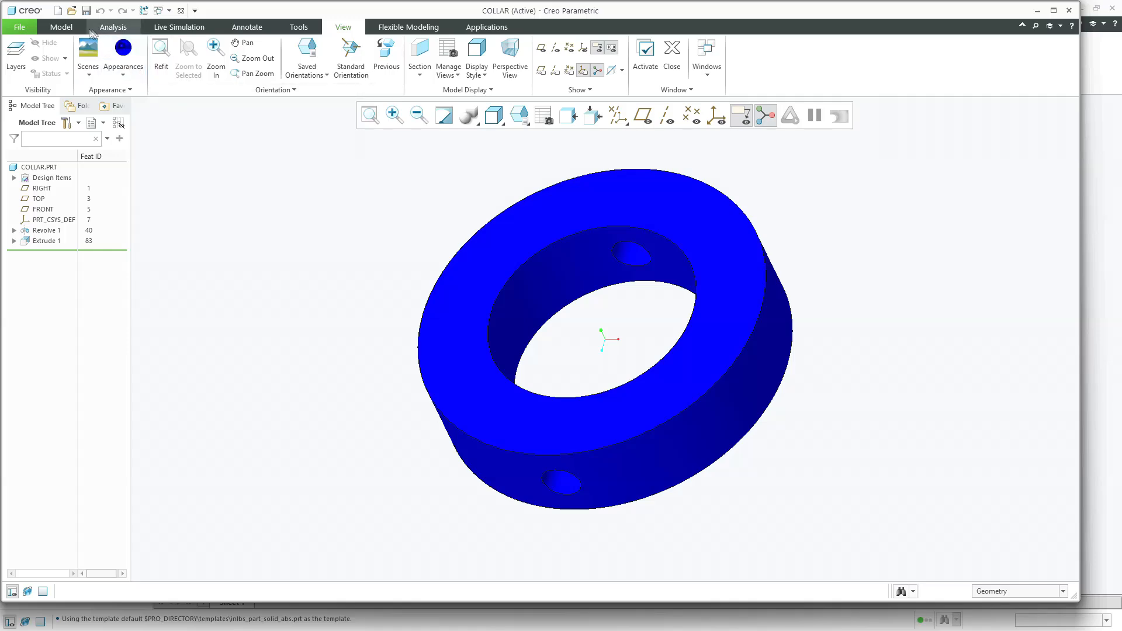
Open taper_pin.prt and apply the bright metallic appearance from My Appearances to the entire part
{"action": "left_click", "coordinate": [71, 11]}
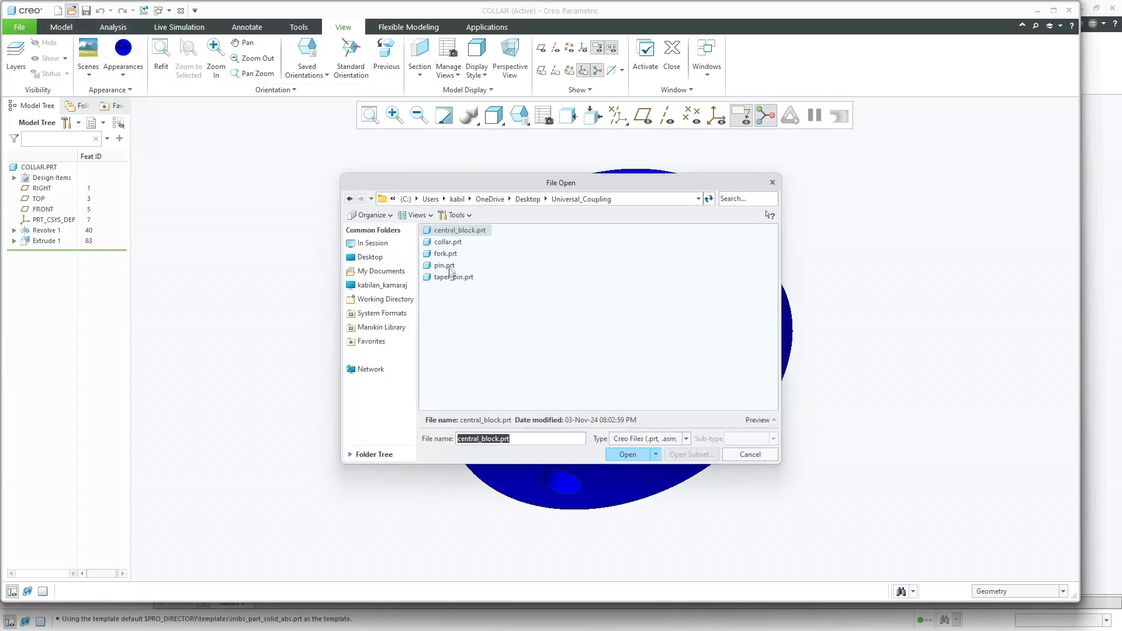
{"action": "double_click", "coordinate": [454, 277]}
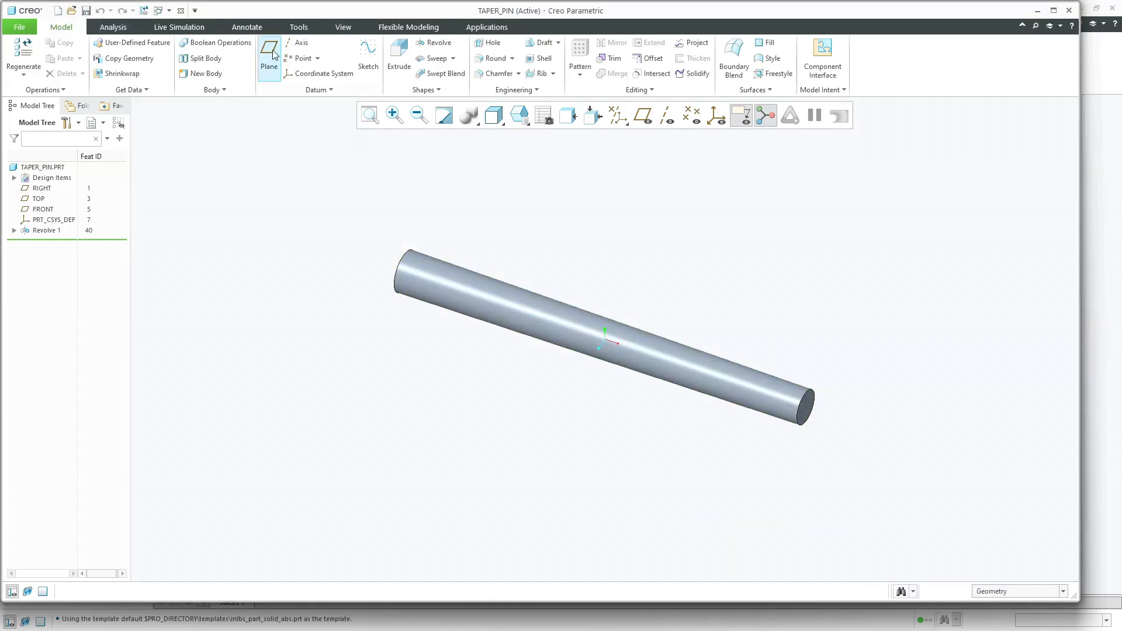
{"action": "left_click", "coordinate": [299, 27]}
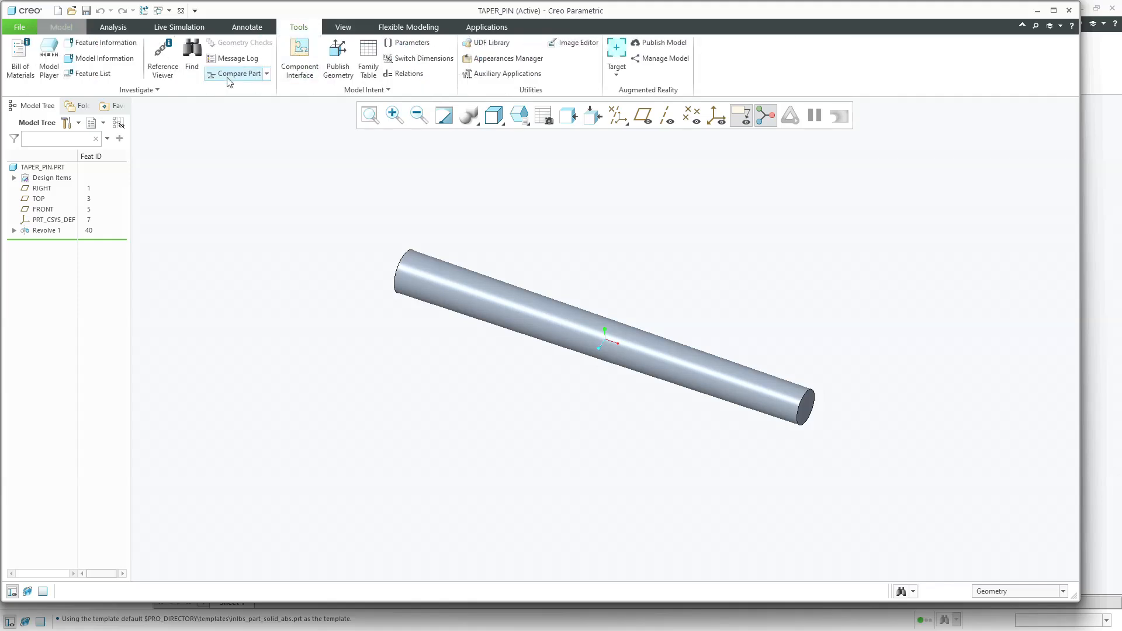
{"action": "left_click", "coordinate": [342, 27]}
{"action": "left_click", "coordinate": [124, 56]}
{"action": "left_click", "coordinate": [217, 141]}
{"action": "left_click", "coordinate": [40, 168]}
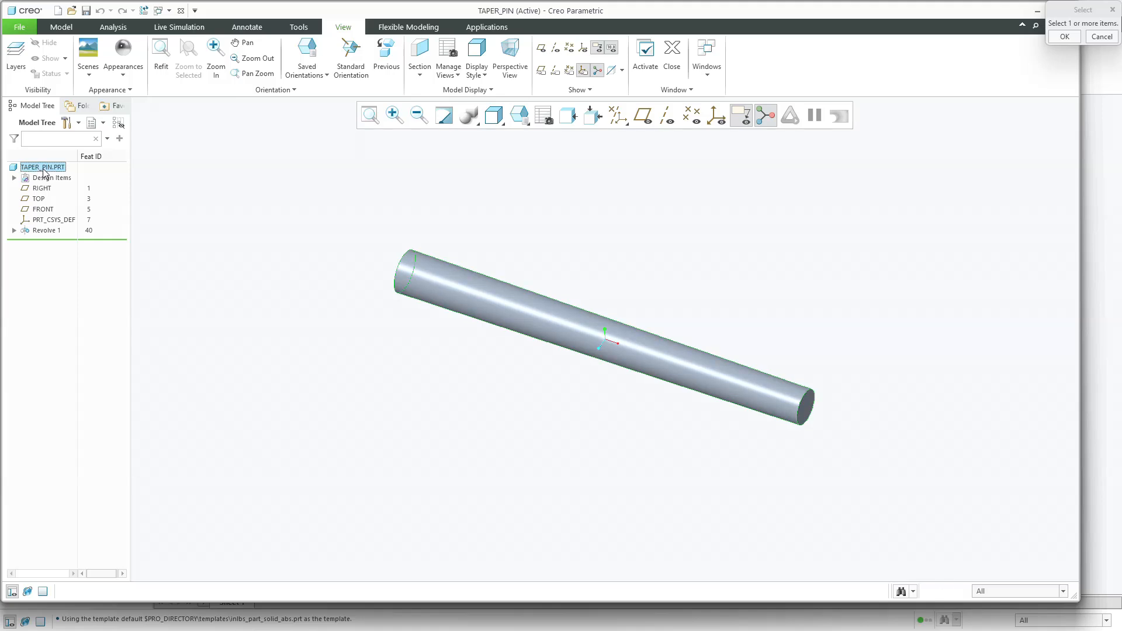
{"action": "middle_click", "coordinate": [245, 224]}
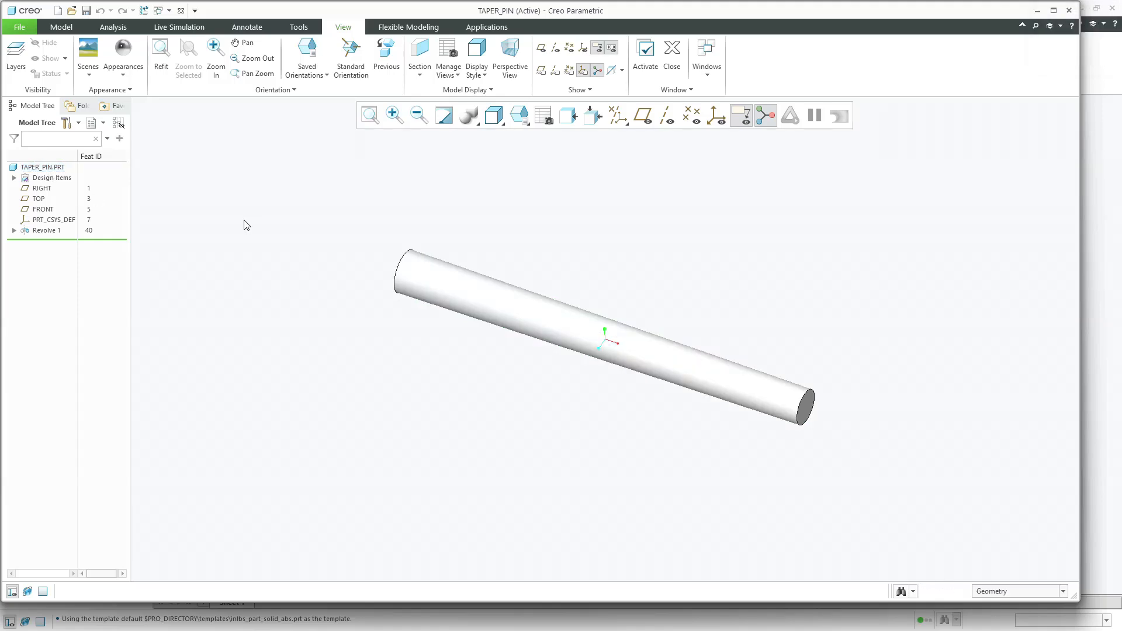
{"action": "left_click", "coordinate": [369, 116]}
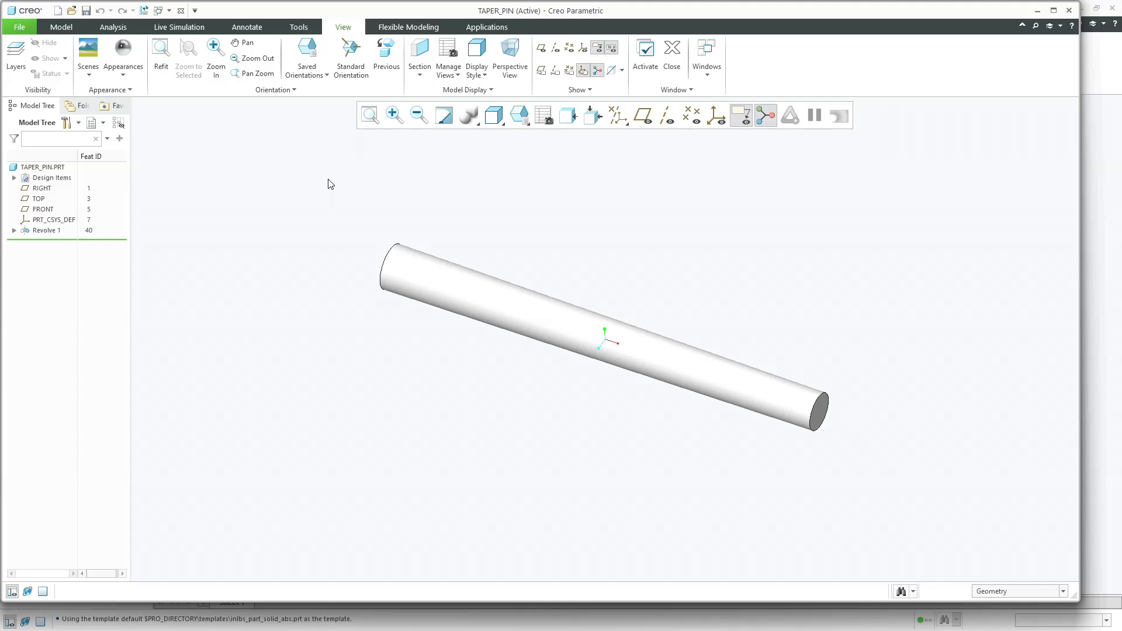
Create a new design assembly named Universal_Coupling with the default template
{"action": "left_click", "coordinate": [59, 11]}
{"action": "left_click", "coordinate": [701, 257]}
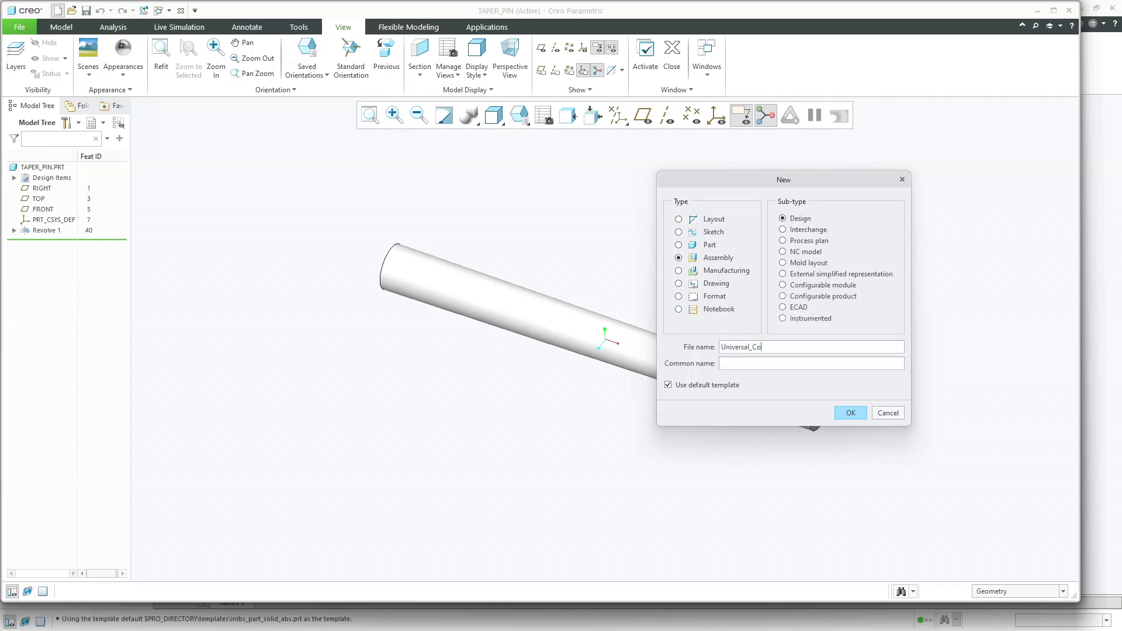
{"action": "key", "text": "Return"}
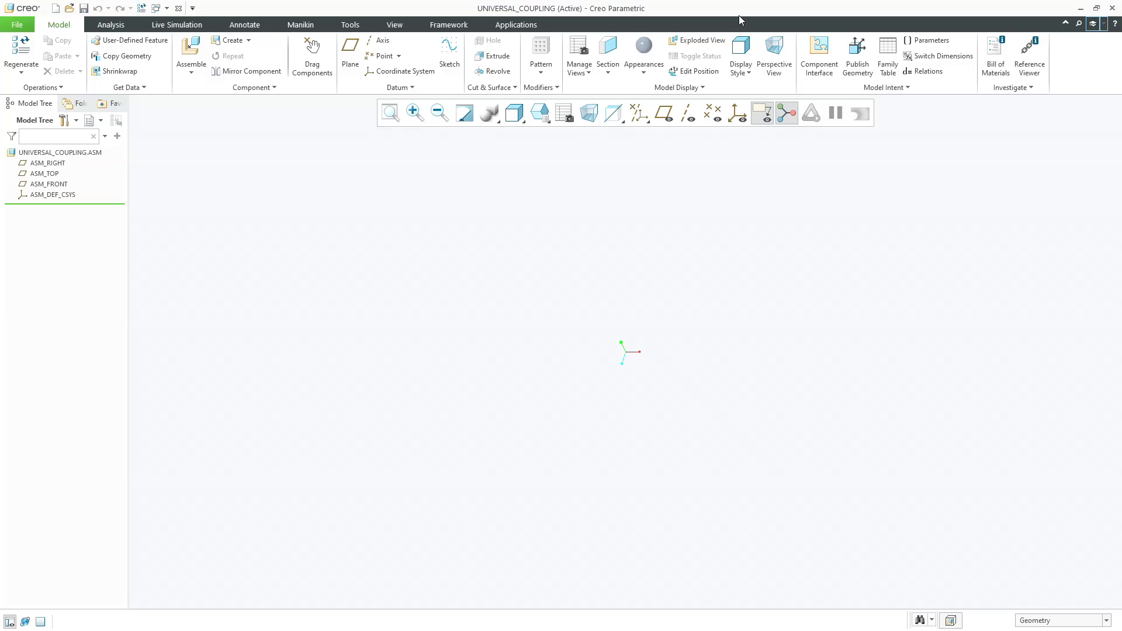
Insert fork.prt as the first assembly component and place it with the Default constraint
{"action": "left_click", "coordinate": [190, 49]}
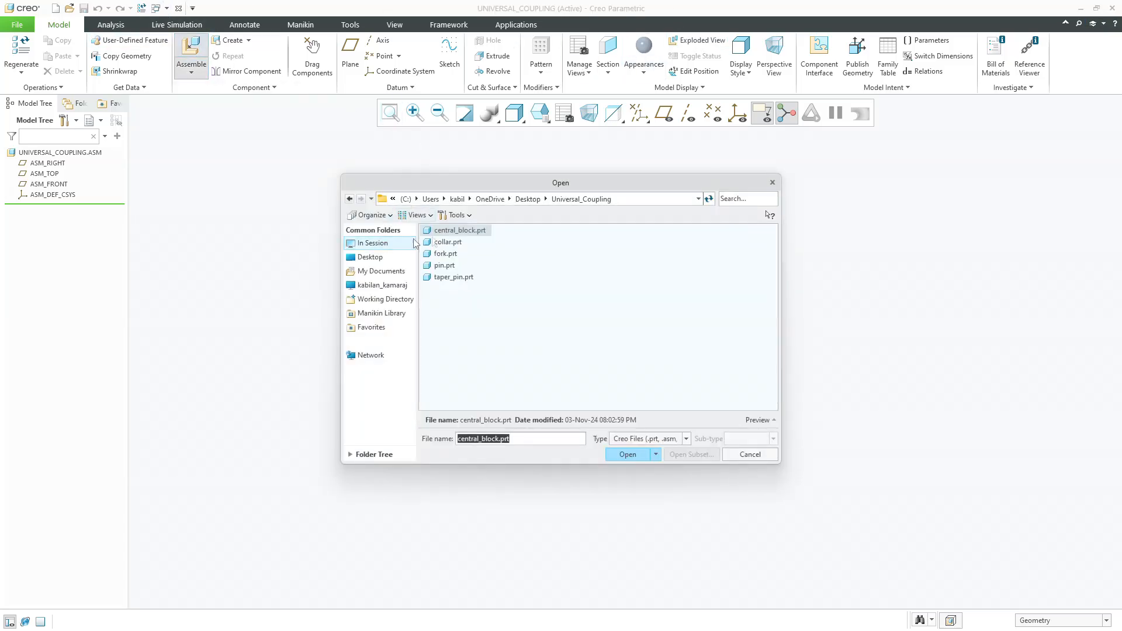
{"action": "double_click", "coordinate": [447, 255]}
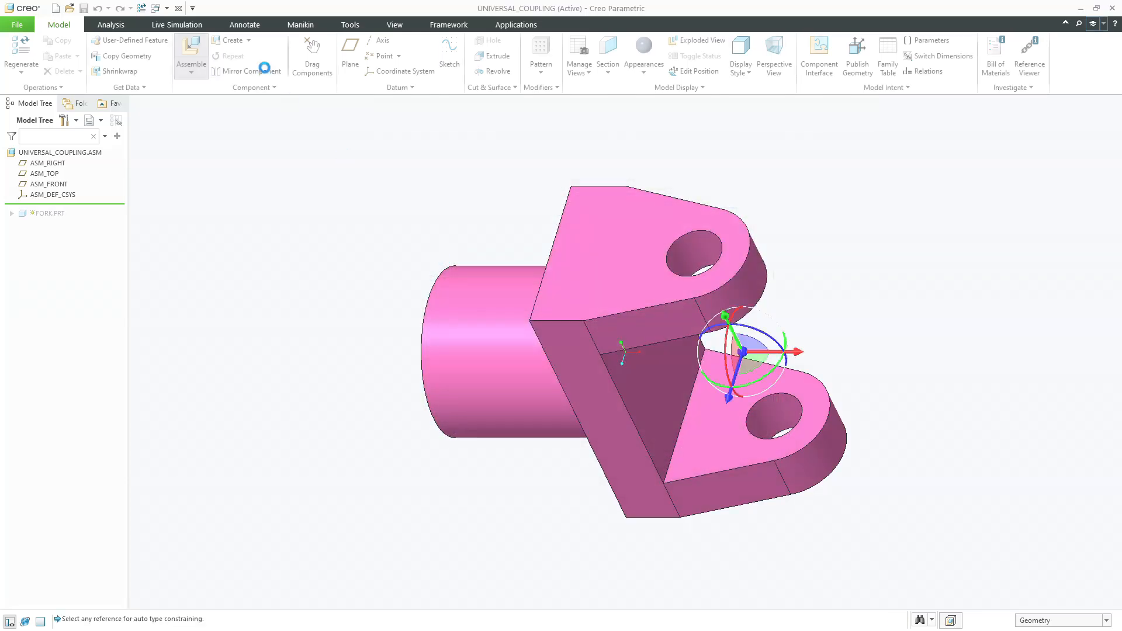
{"action": "left_click", "coordinate": [226, 55]}
{"action": "left_click", "coordinate": [256, 54]}
{"action": "left_click", "coordinate": [219, 70]}
{"action": "left_click", "coordinate": [209, 200]}
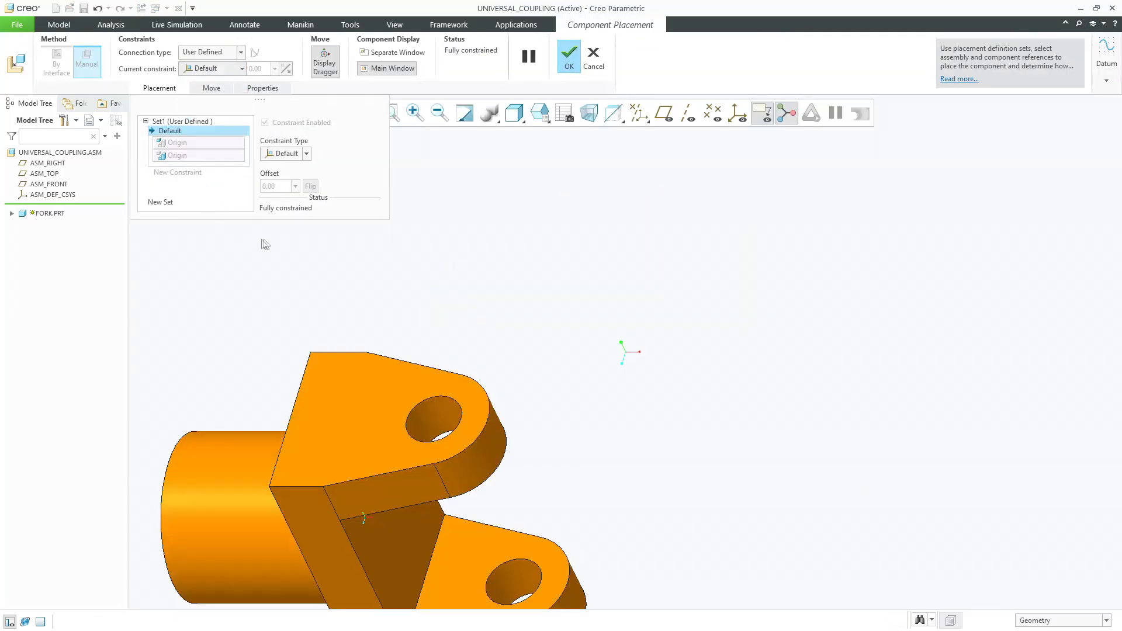
{"action": "middle_click", "coordinate": [265, 243]}
Insert central_block.prt and align one of its bores with the hole in the fork's upper arm
{"action": "left_click", "coordinate": [191, 48]}
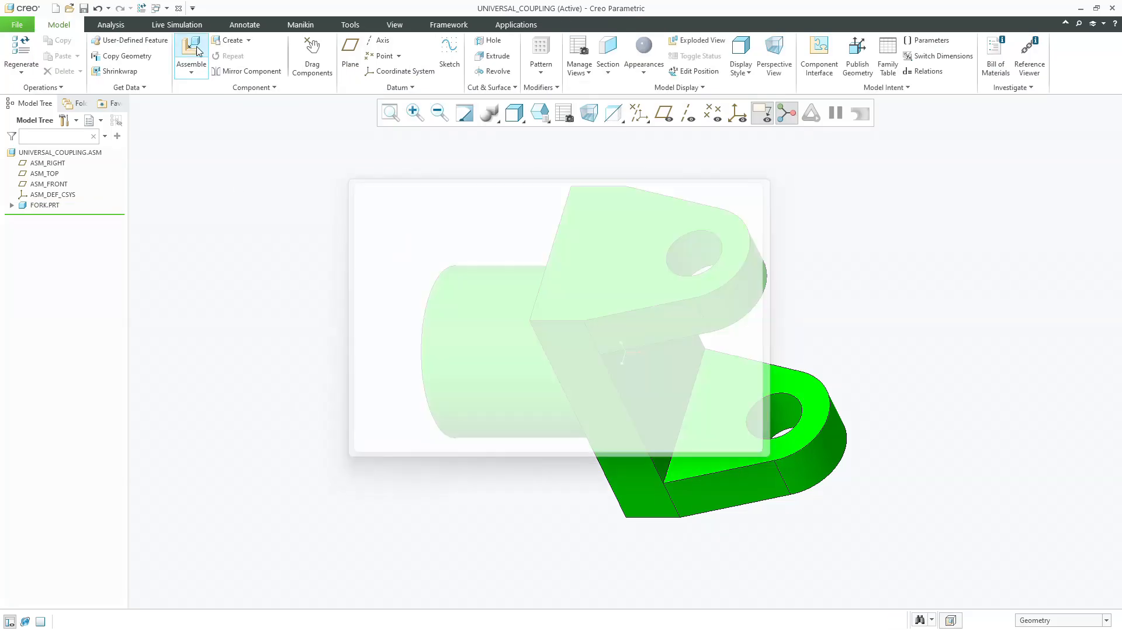
{"action": "double_click", "coordinate": [459, 231]}
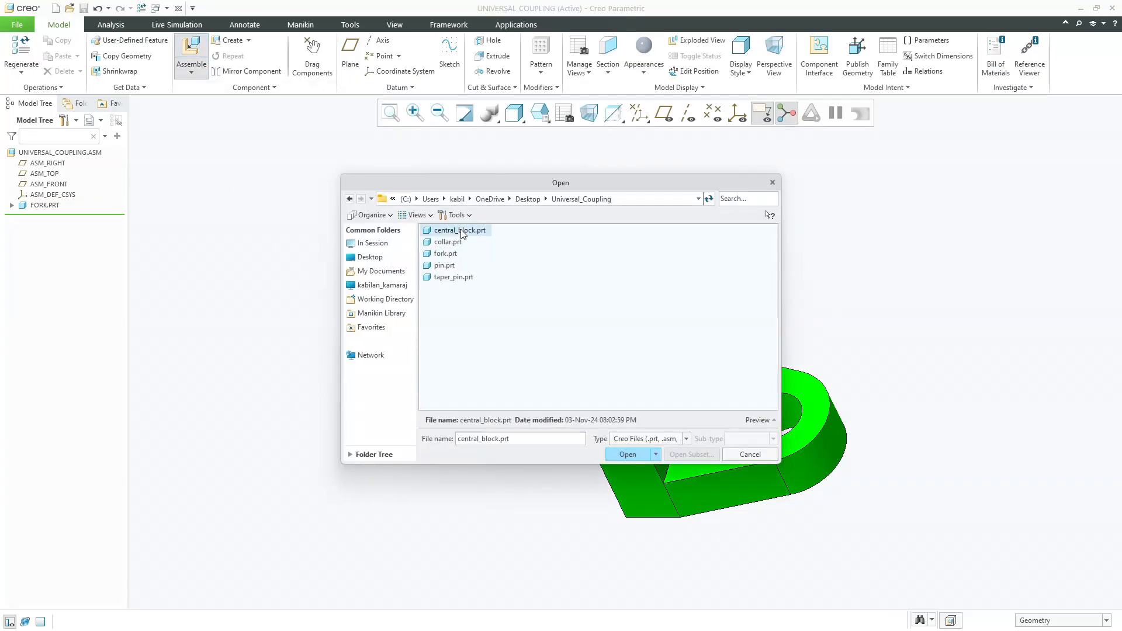
{"action": "scroll", "coordinate": [745, 339], "scroll_direction": "up", "scroll_amount": 4}
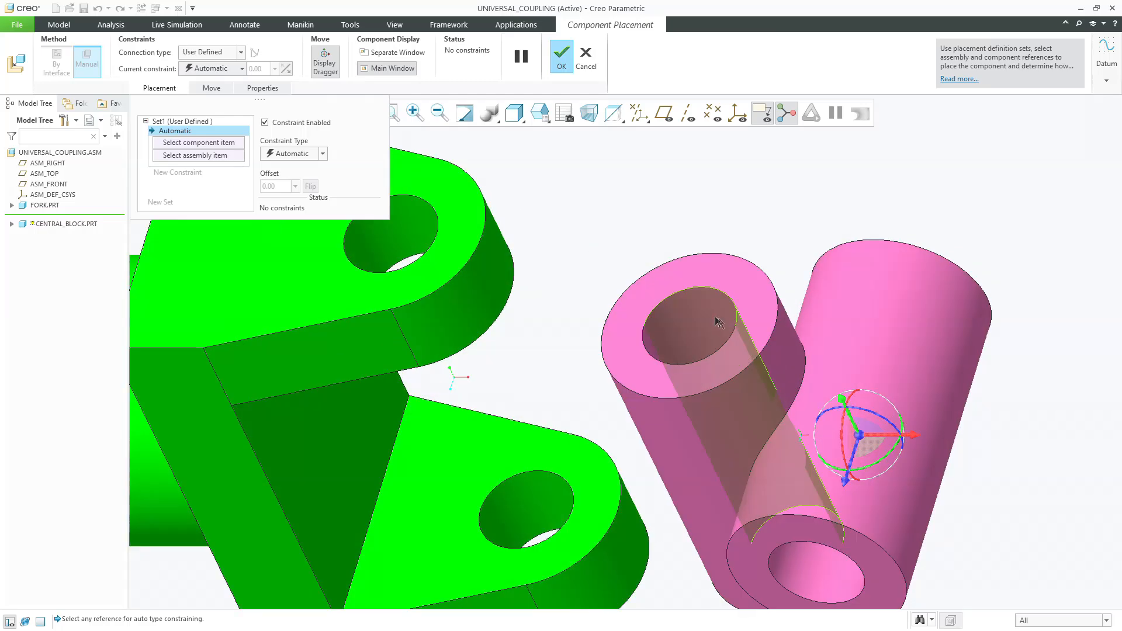
{"action": "left_click", "coordinate": [728, 324]}
{"action": "scroll", "coordinate": [728, 325], "scroll_direction": "down", "scroll_amount": 3}
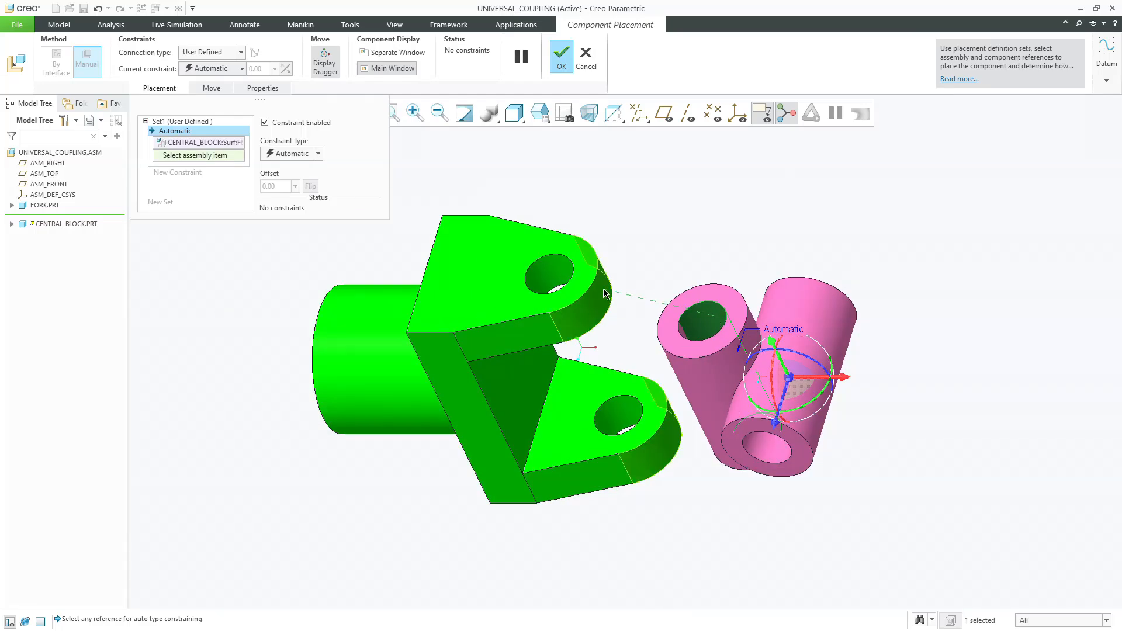
{"action": "left_click", "coordinate": [560, 267]}
Constrain the central block's end face to the inner face of the fork arm and accept the placement
{"action": "left_click", "coordinate": [560, 366]}
{"action": "middle_click_drag", "start_coordinate": [560, 367], "coordinate": [521, 273]}
{"action": "left_click", "coordinate": [521, 273]}
{"action": "middle_click_drag", "start_coordinate": [658, 211], "coordinate": [662, 262]}
{"action": "scroll", "coordinate": [672, 253], "scroll_direction": "down", "scroll_amount": 2}
{"action": "middle_click", "coordinate": [674, 253]}
{"action": "scroll", "coordinate": [738, 284], "scroll_direction": "up", "scroll_amount": 3}
{"action": "middle_click_drag", "start_coordinate": [738, 286], "coordinate": [616, 323]}
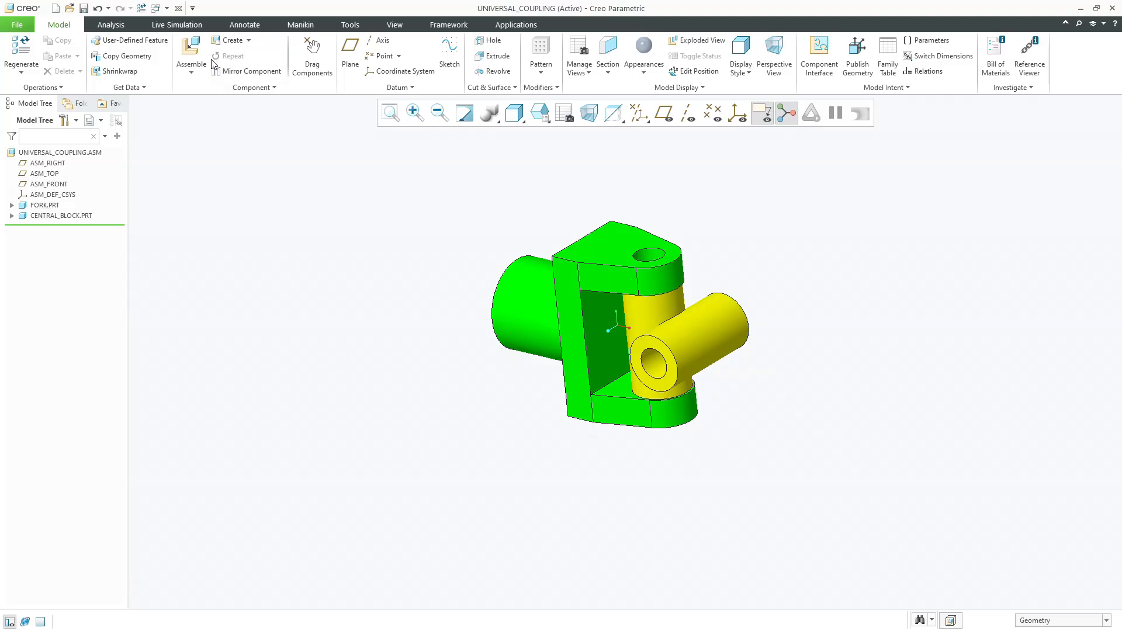
Insert a second fork.prt turned to face the central block, with its arm hole coincident with the block's free cylinder
{"action": "left_click", "coordinate": [192, 52]}
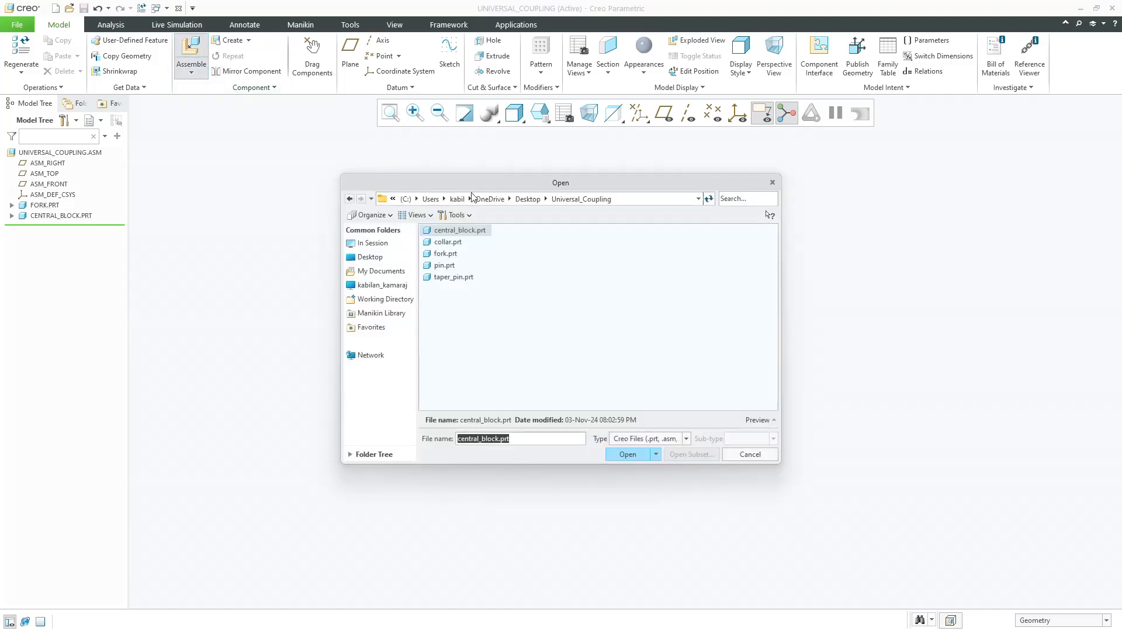
{"action": "double_click", "coordinate": [461, 254]}
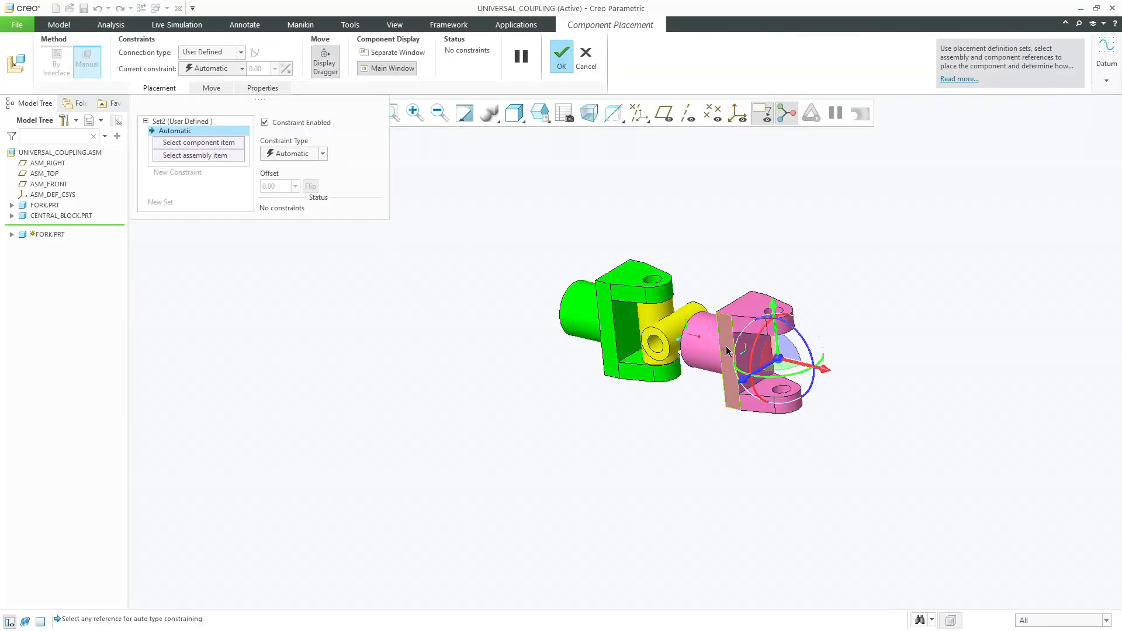
{"action": "left_click_drag", "start_coordinate": [795, 380], "coordinate": [719, 319]}
{"action": "scroll", "coordinate": [771, 310], "scroll_direction": "up", "scroll_amount": 5}
{"action": "left_click", "coordinate": [774, 333]}
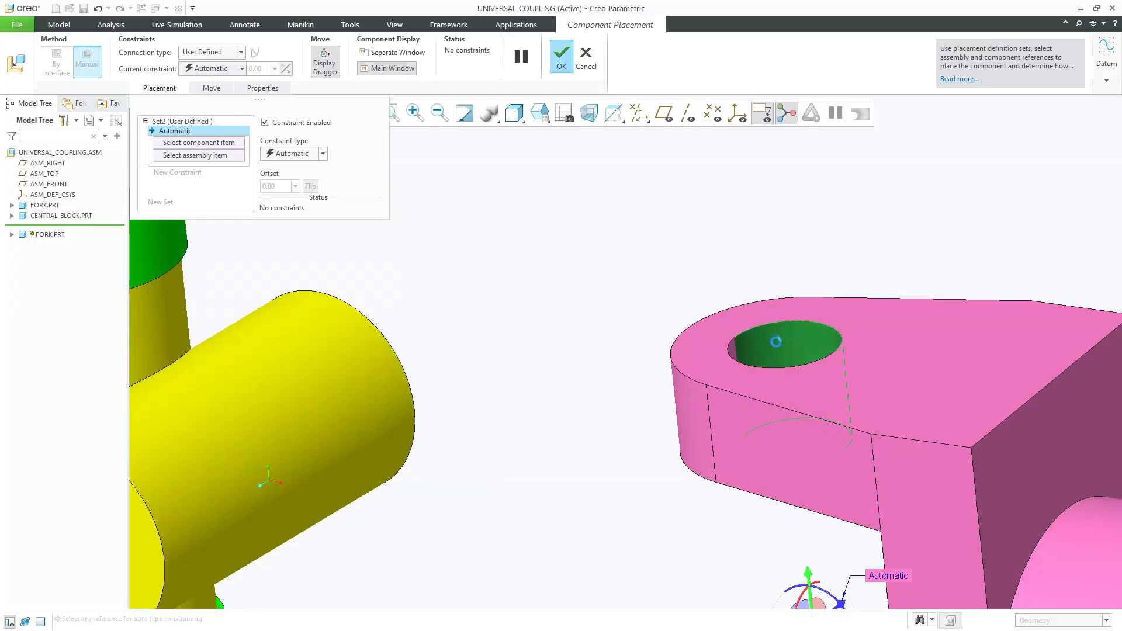
{"action": "scroll", "coordinate": [731, 252], "scroll_direction": "down", "scroll_amount": 3}
{"action": "left_click", "coordinate": [401, 384]}
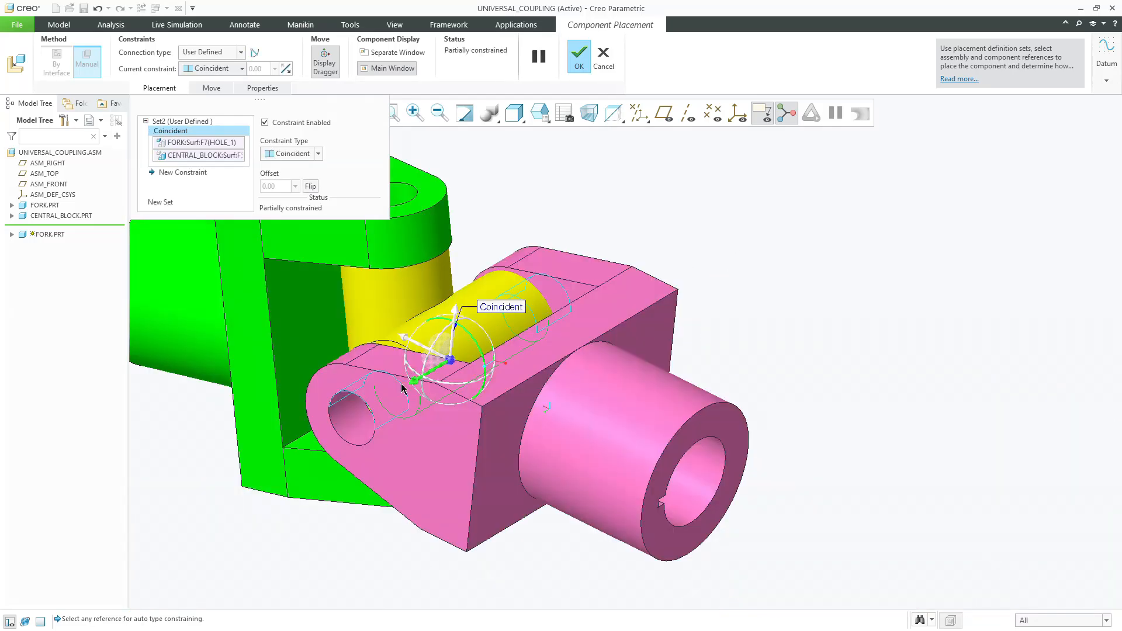
Constrain the central block's end face to the second fork's inner arm face and accept the placement
{"action": "scroll", "coordinate": [474, 311], "scroll_direction": "up", "scroll_amount": 5}
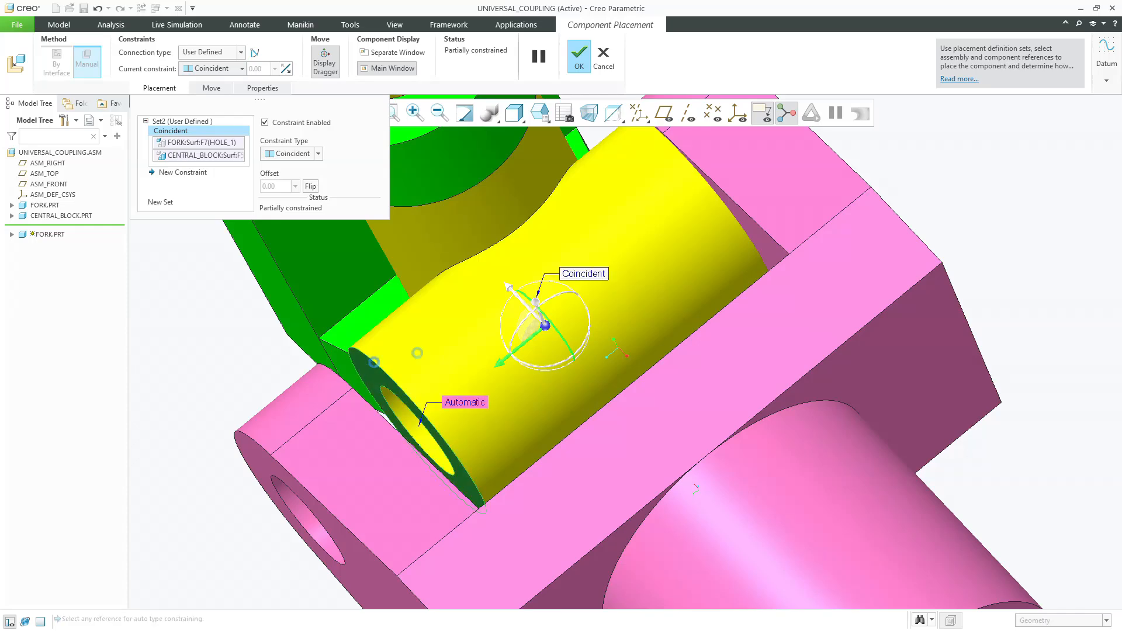
{"action": "scroll", "coordinate": [489, 309], "scroll_direction": "down", "scroll_amount": 5}
{"action": "middle_click_drag", "start_coordinate": [489, 310], "coordinate": [611, 291]}
{"action": "left_click", "coordinate": [448, 338]}
{"action": "middle_click", "coordinate": [526, 261]}
{"action": "scroll", "coordinate": [611, 324], "scroll_direction": "down", "scroll_amount": 5}
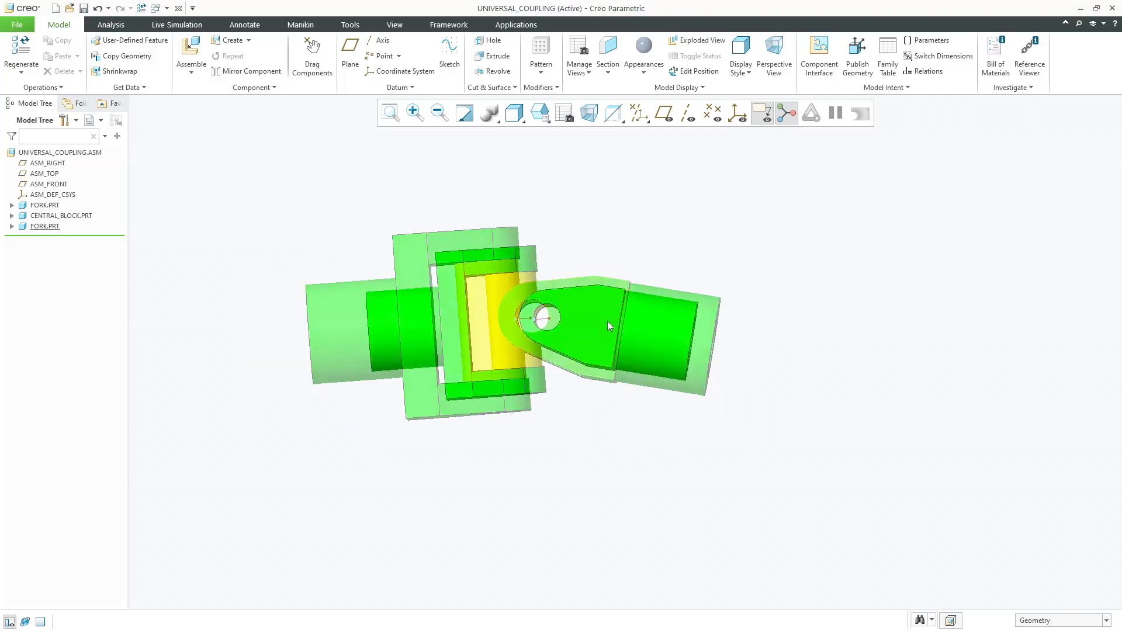
Insert pin.prt and make its shank coincident with the hole in the first fork's upper arm
{"action": "left_click", "coordinate": [195, 36]}
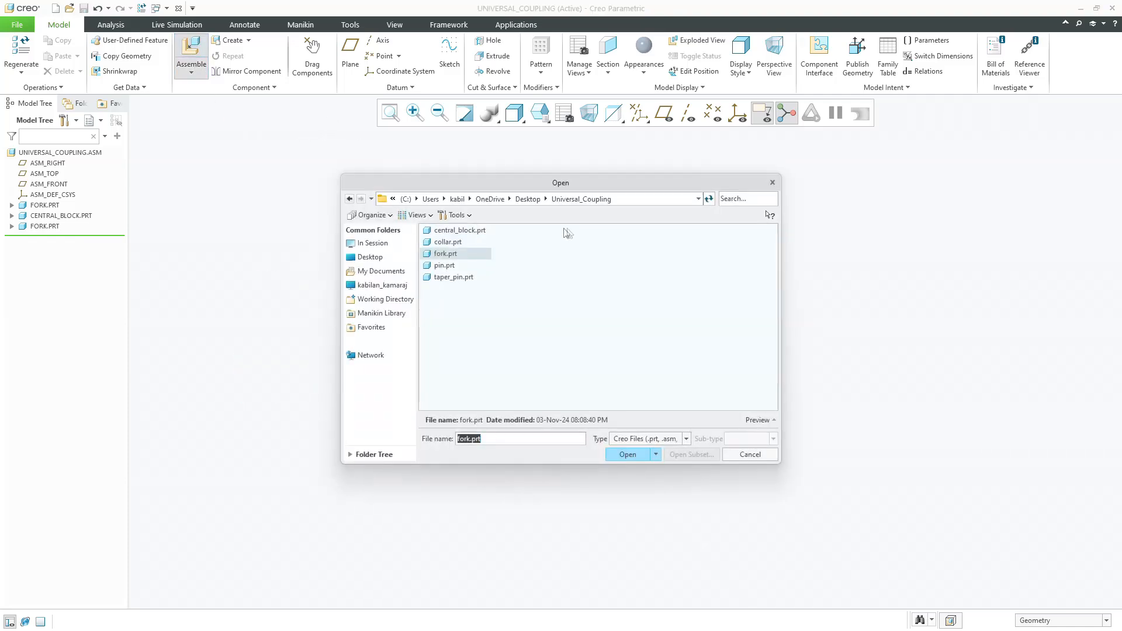
{"action": "double_click", "coordinate": [443, 266]}
{"action": "middle_click_drag", "start_coordinate": [655, 328], "coordinate": [648, 353]}
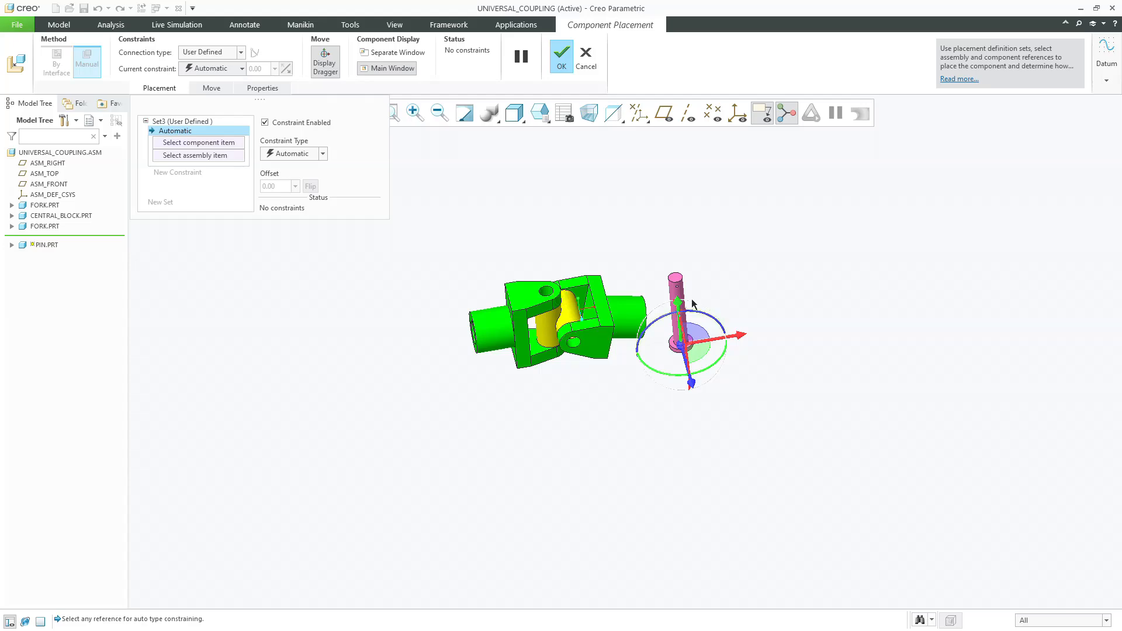
{"action": "scroll", "coordinate": [690, 287], "scroll_direction": "down", "scroll_amount": 6}
{"action": "left_click", "coordinate": [640, 297]}
{"action": "scroll", "coordinate": [812, 286], "scroll_direction": "up", "scroll_amount": 6}
{"action": "scroll", "coordinate": [632, 292], "scroll_direction": "down", "scroll_amount": 1}
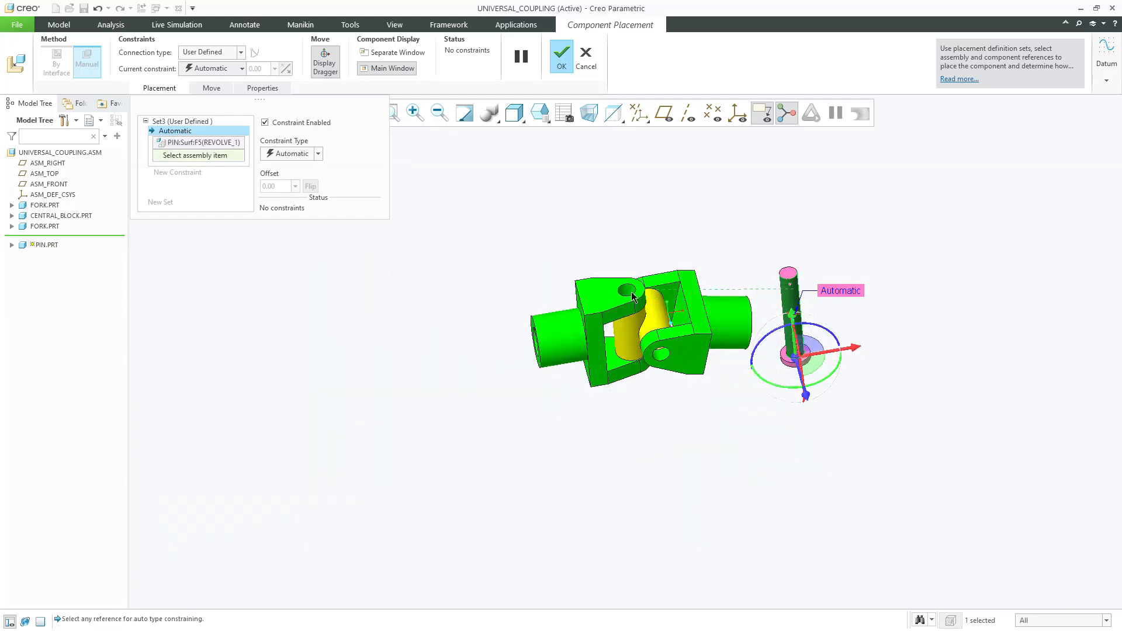
{"action": "left_click", "coordinate": [632, 297]}
Slide the pin below the first fork, constrain its head face to the lower arm's outer face, and accept the placement
{"action": "scroll", "coordinate": [630, 294], "scroll_direction": "down", "scroll_amount": 2}
{"action": "middle_click_drag", "start_coordinate": [649, 295], "coordinate": [653, 205]}
{"action": "left_click_drag", "start_coordinate": [633, 357], "coordinate": [644, 413]}
{"action": "middle_click_drag", "start_coordinate": [645, 408], "coordinate": [674, 464]}
{"action": "scroll", "coordinate": [673, 464], "scroll_direction": "down", "scroll_amount": 3}
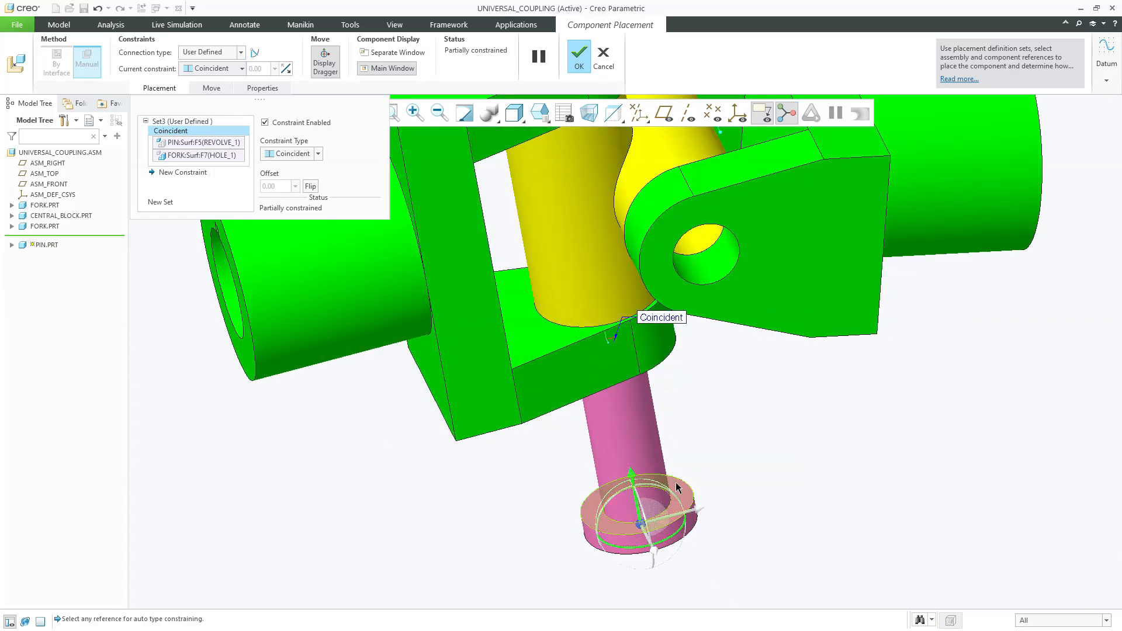
{"action": "middle_click_drag", "start_coordinate": [670, 411], "coordinate": [639, 345]}
{"action": "left_click", "coordinate": [644, 305]}
{"action": "scroll", "coordinate": [653, 387], "scroll_direction": "up", "scroll_amount": 5}
{"action": "middle_click", "coordinate": [627, 452]}
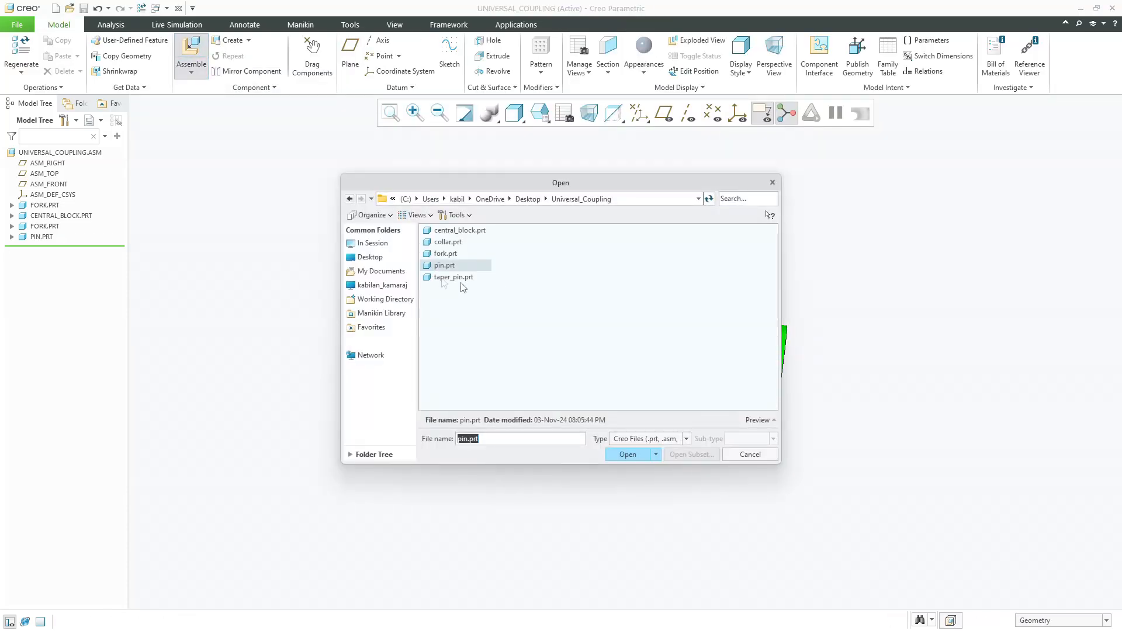
Insert another pin.prt and make its shank coincident with the hole in the second fork's arm
{"action": "double_click", "coordinate": [444, 265]}
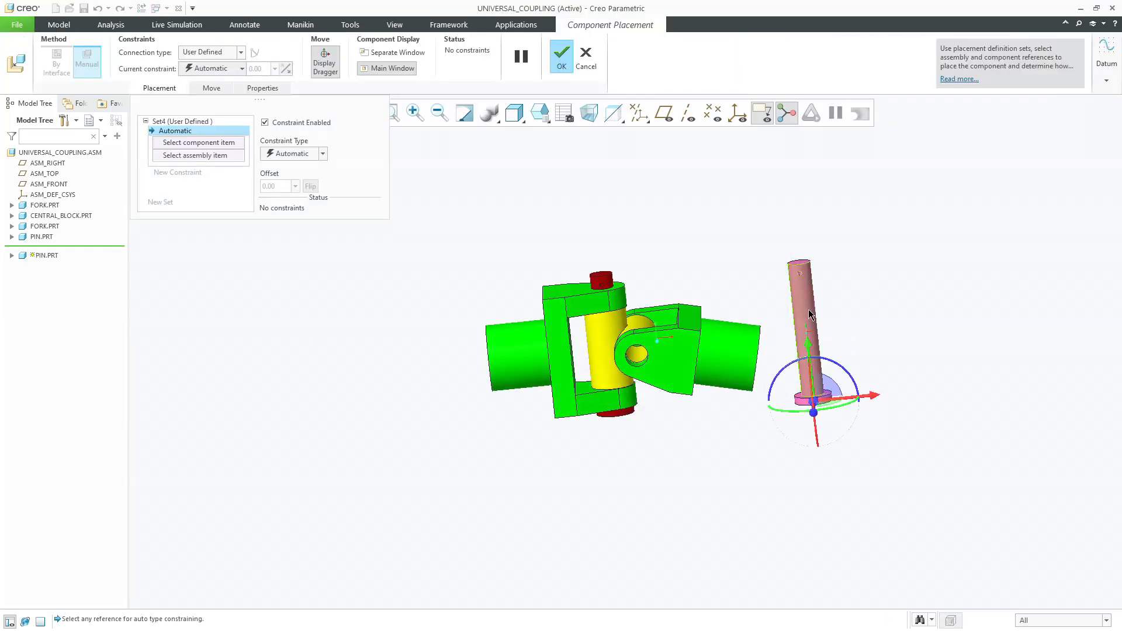
{"action": "scroll", "coordinate": [655, 351], "scroll_direction": "down", "scroll_amount": 3}
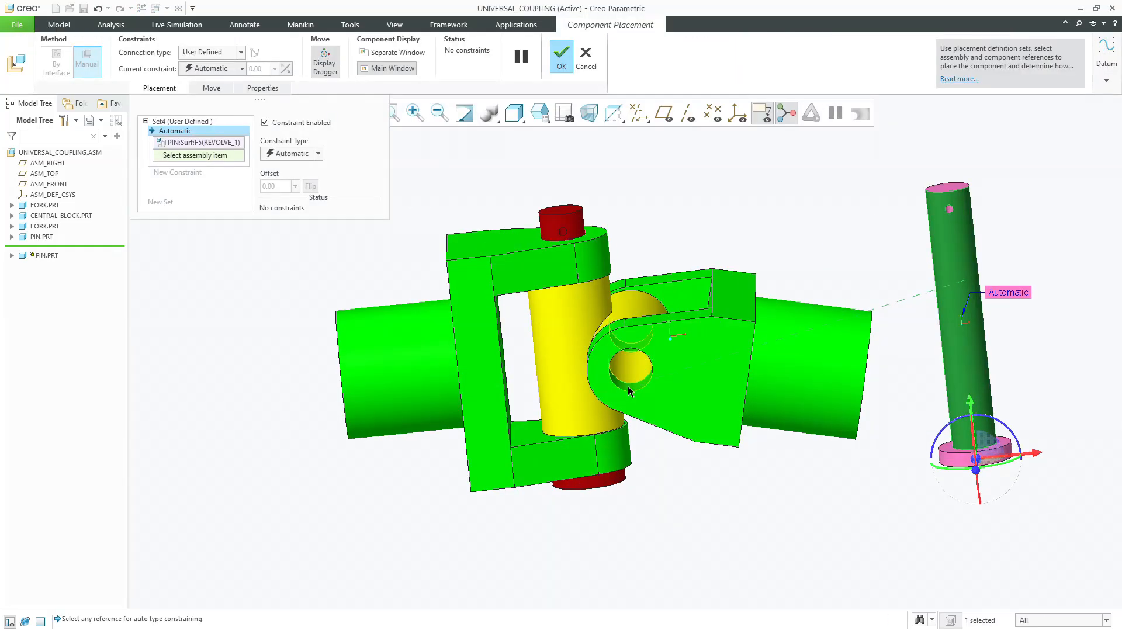
{"action": "left_click", "coordinate": [630, 389]}
Pull the second pin out of the fork, constrain its head face to the arm's outer face, and accept the placement
{"action": "middle_click_drag", "start_coordinate": [662, 374], "coordinate": [652, 435]}
{"action": "left_click_drag", "start_coordinate": [631, 365], "coordinate": [594, 483]}
{"action": "middle_click_drag", "start_coordinate": [605, 425], "coordinate": [561, 475]}
{"action": "scroll", "coordinate": [579, 470], "scroll_direction": "down", "scroll_amount": 3}
{"action": "left_click", "coordinate": [596, 467]}
{"action": "middle_click_drag", "start_coordinate": [592, 438], "coordinate": [639, 351]}
{"action": "left_click", "coordinate": [640, 353]}
{"action": "scroll", "coordinate": [631, 391], "scroll_direction": "up", "scroll_amount": 3}
{"action": "middle_click", "coordinate": [632, 391]}
{"action": "scroll", "coordinate": [632, 390], "scroll_direction": "up", "scroll_amount": 4}
{"action": "middle_click_drag", "start_coordinate": [631, 390], "coordinate": [677, 296]}
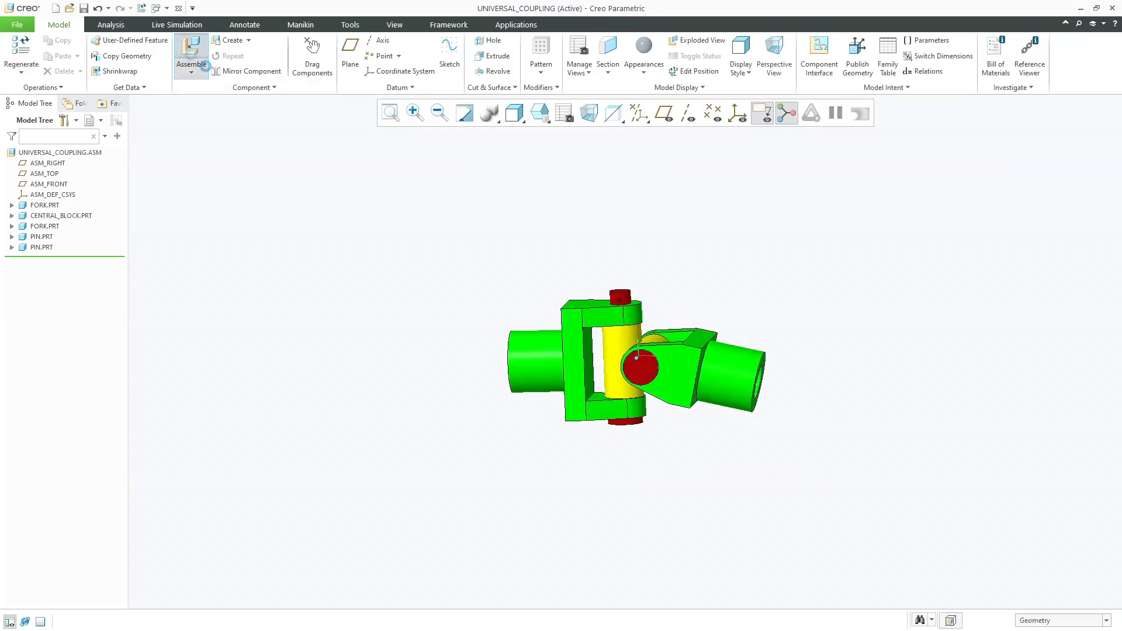
Insert collar.prt and make its bore coincident with the pin end protruding from the first fork's upper arm
{"action": "double_click", "coordinate": [457, 246]}
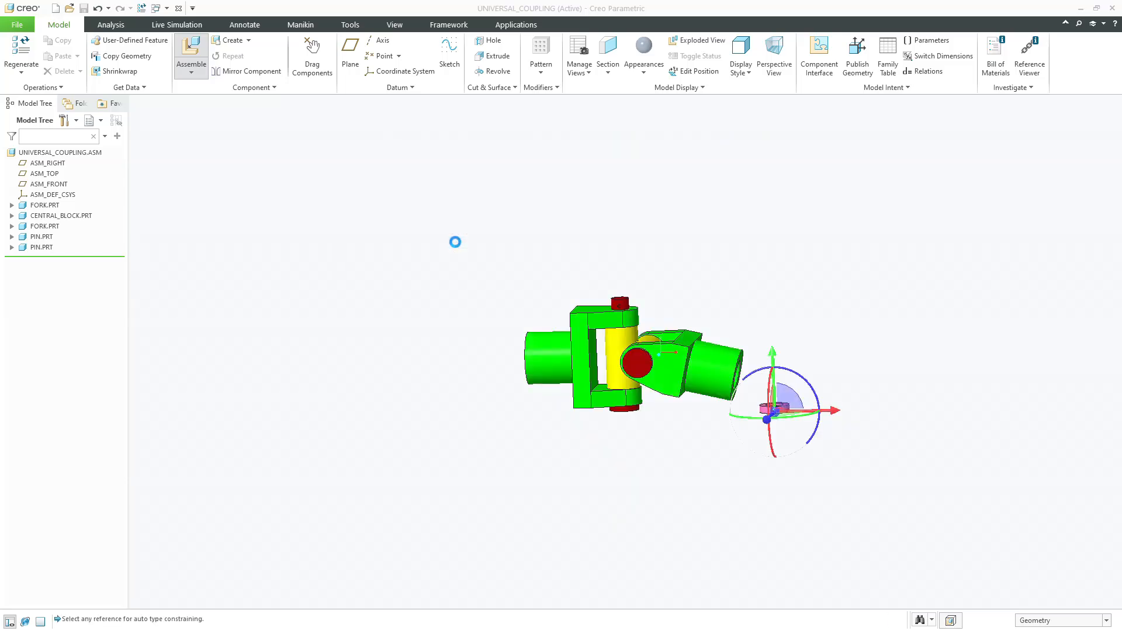
{"action": "scroll", "coordinate": [766, 398], "scroll_direction": "down", "scroll_amount": 5}
{"action": "left_click", "coordinate": [840, 474]}
{"action": "scroll", "coordinate": [822, 419], "scroll_direction": "up", "scroll_amount": 5}
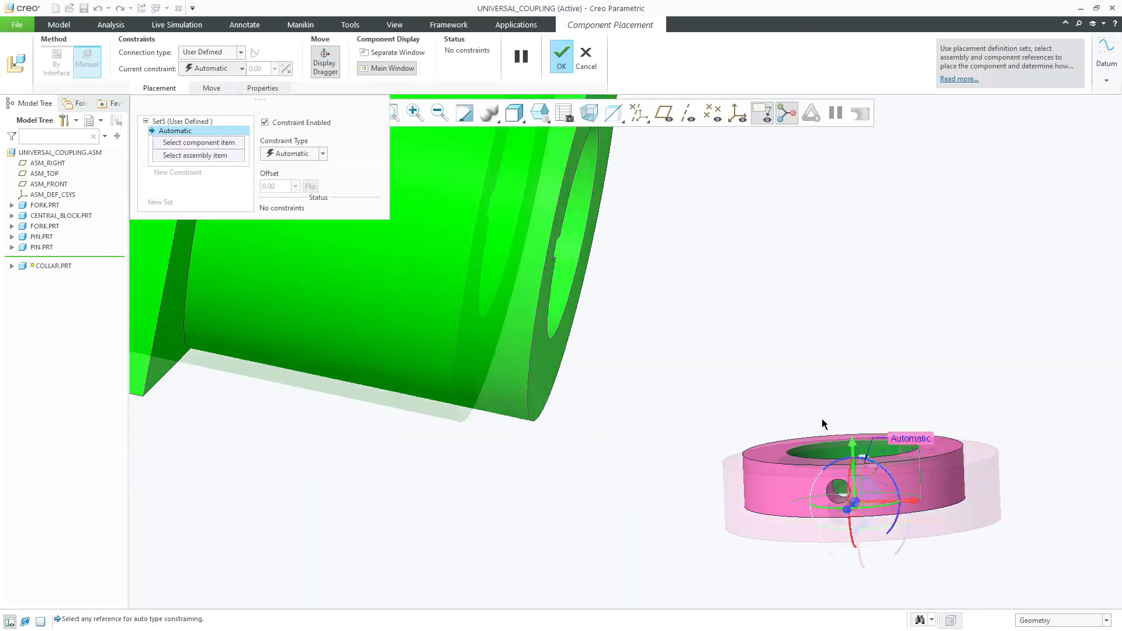
{"action": "scroll", "coordinate": [522, 236], "scroll_direction": "down", "scroll_amount": 3}
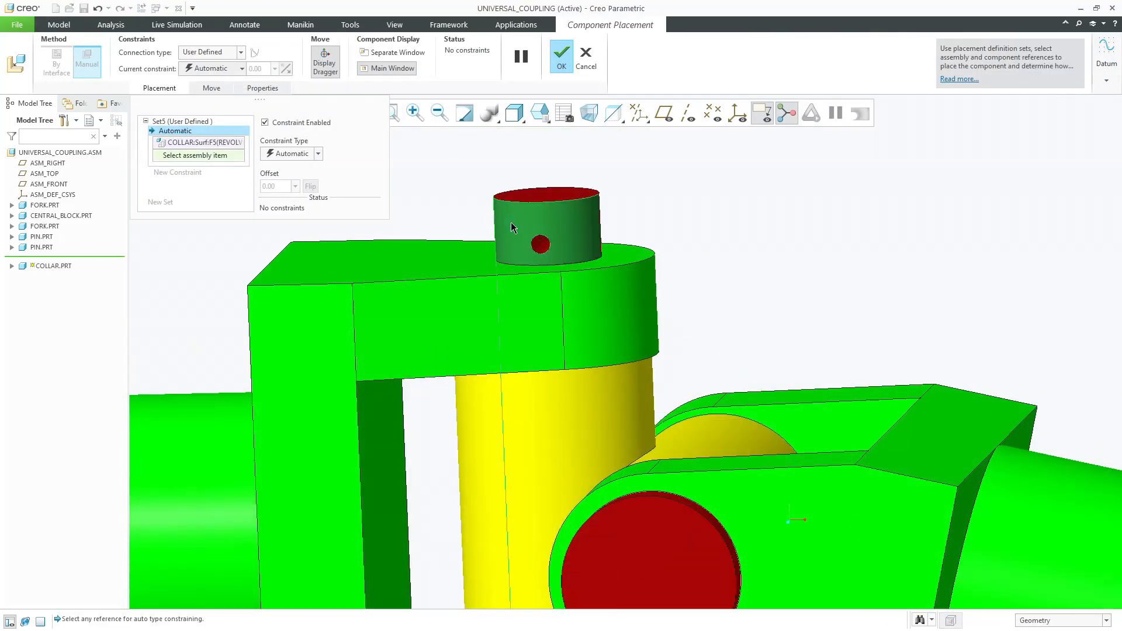
{"action": "left_click", "coordinate": [522, 236]}
Seat the collar's underside on the outer face of the first fork's upper arm with a Coincident constraint
{"action": "scroll", "coordinate": [522, 236], "scroll_direction": "up", "scroll_amount": 4}
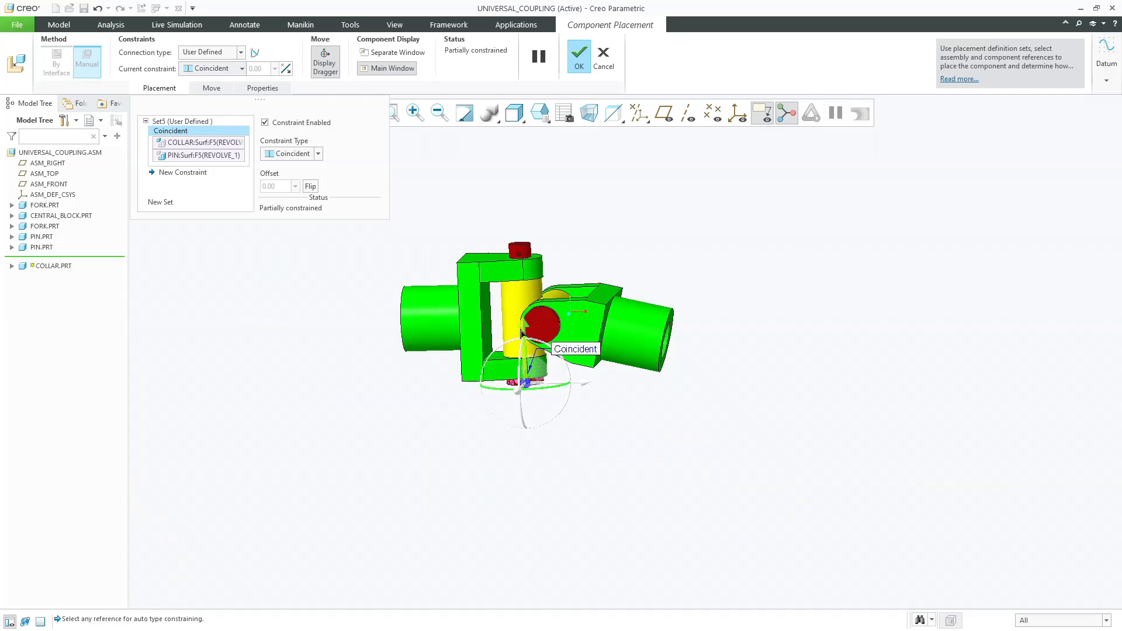
{"action": "middle_click_drag", "start_coordinate": [521, 174], "coordinate": [528, 239]}
{"action": "scroll", "coordinate": [528, 238], "scroll_direction": "down", "scroll_amount": 4}
{"action": "scroll", "coordinate": [528, 239], "scroll_direction": "down", "scroll_amount": 3}
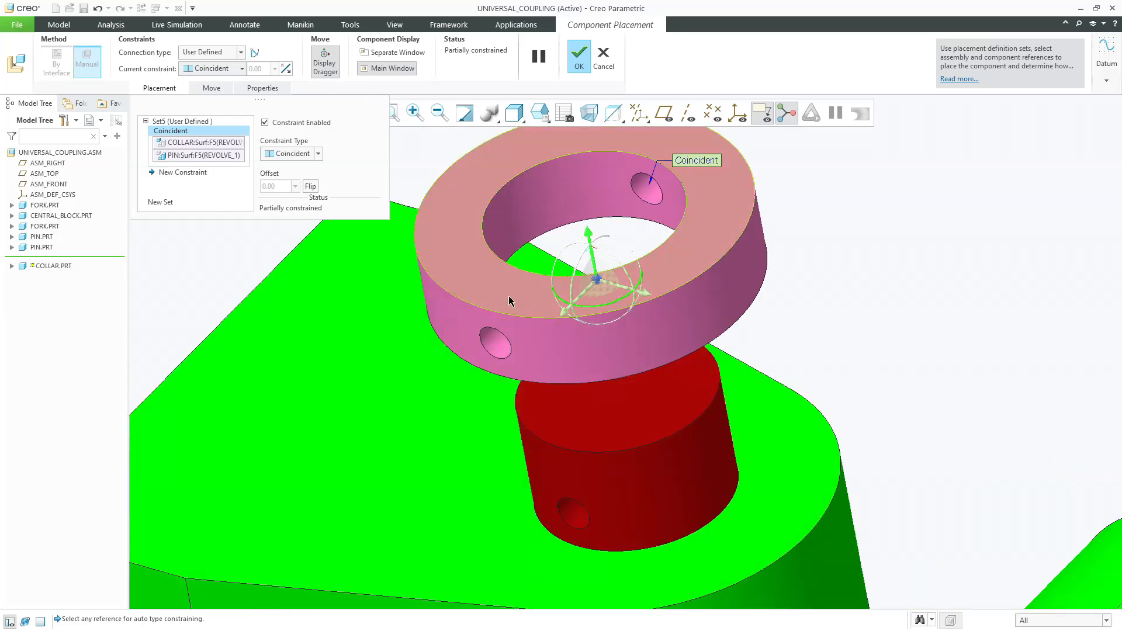
{"action": "left_click", "coordinate": [473, 283]}
{"action": "middle_click_drag", "start_coordinate": [471, 281], "coordinate": [446, 411]}
{"action": "left_click", "coordinate": [406, 421]}
{"action": "scroll", "coordinate": [475, 314], "scroll_direction": "up", "scroll_amount": 4}
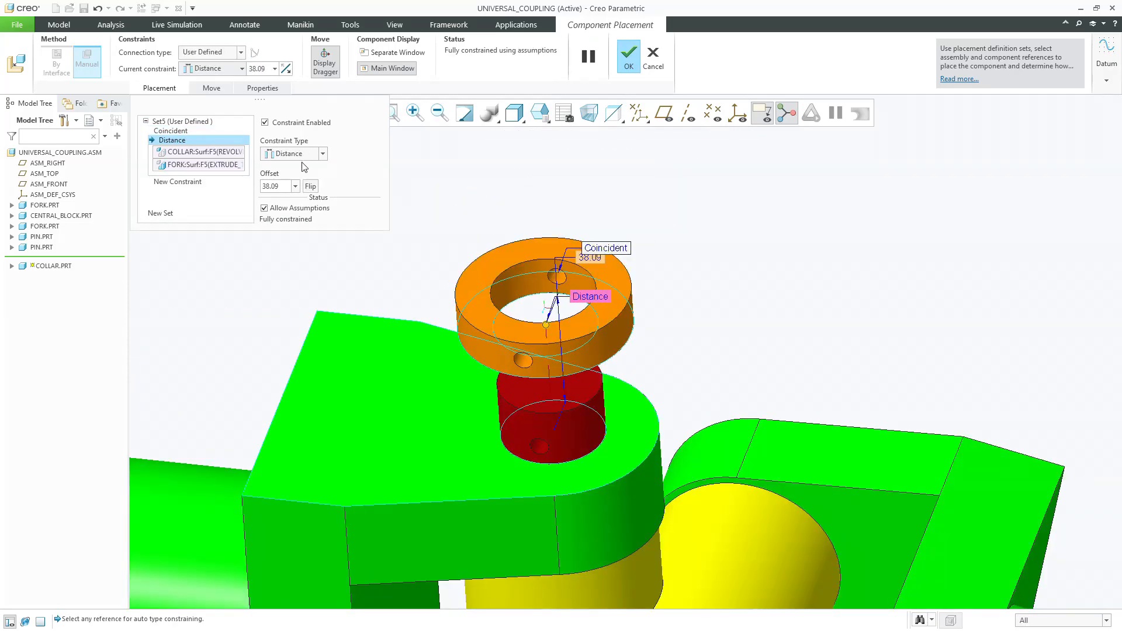
{"action": "left_click", "coordinate": [291, 198]}
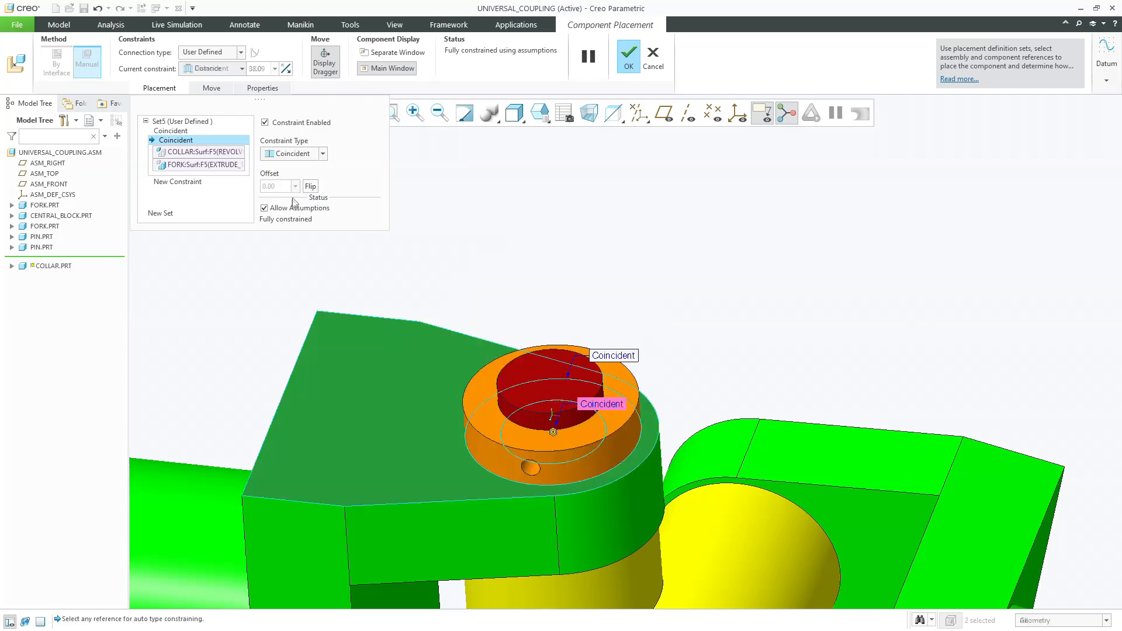
{"action": "key", "text": "ctrl+d"}
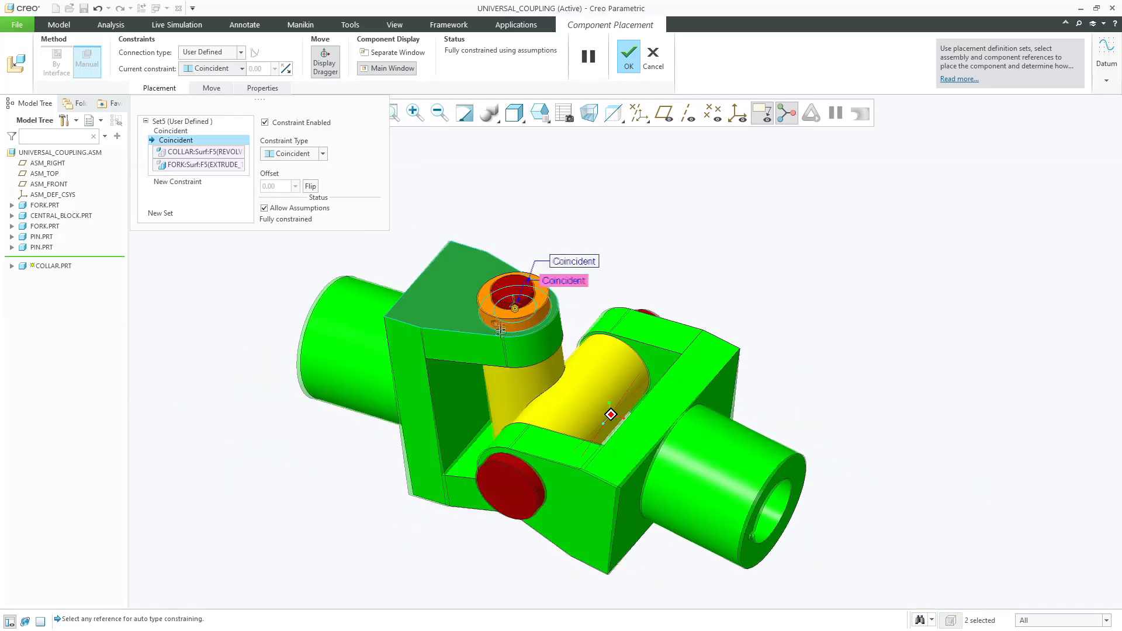
Add a constraint orienting the collar's cross hole to the first pin's cross hole and accept the placement
{"action": "left_click", "coordinate": [177, 181]}
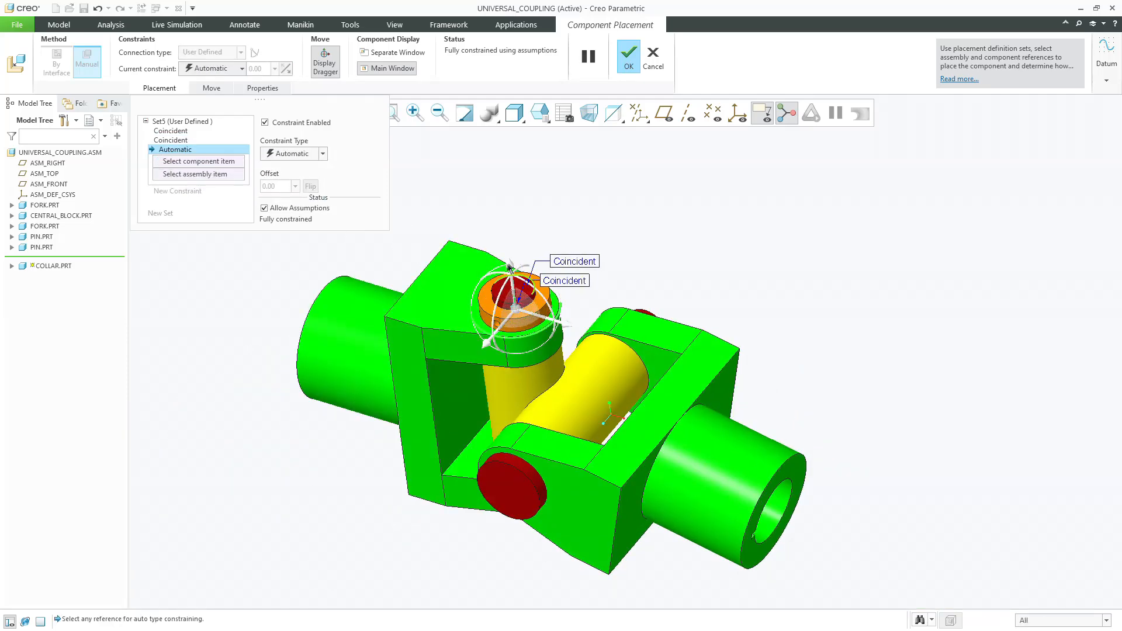
{"action": "middle_click_drag", "start_coordinate": [479, 335], "coordinate": [505, 319]}
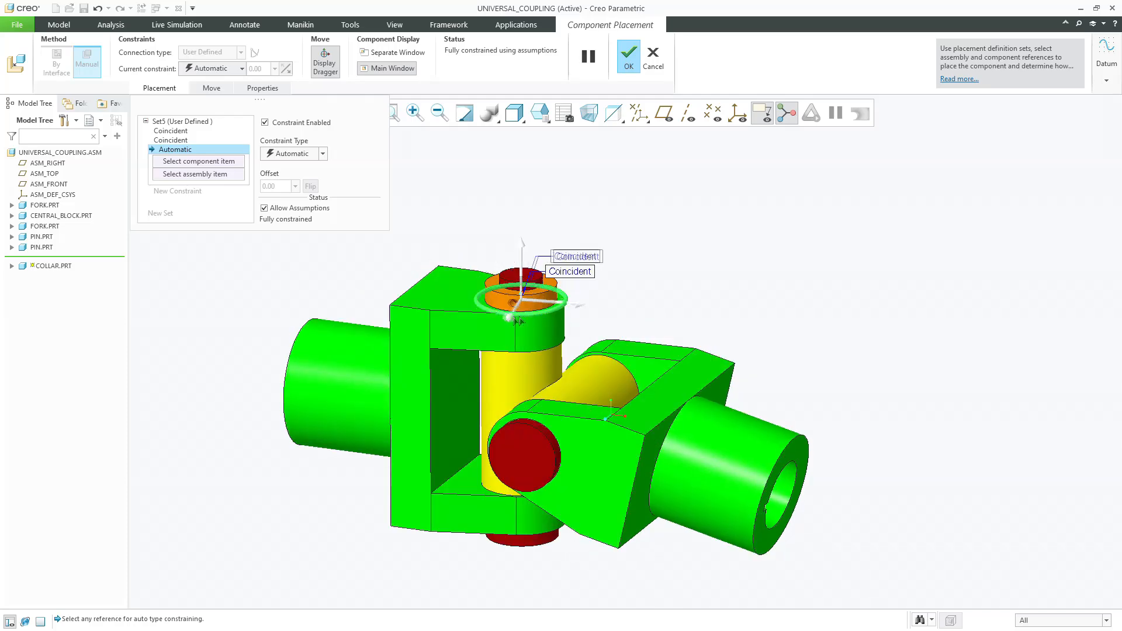
{"action": "scroll", "coordinate": [560, 312], "scroll_direction": "down", "scroll_amount": 5}
{"action": "left_click", "coordinate": [566, 329]}
{"action": "scroll", "coordinate": [587, 298], "scroll_direction": "up", "scroll_amount": 5}
{"action": "scroll", "coordinate": [523, 310], "scroll_direction": "down", "scroll_amount": 6}
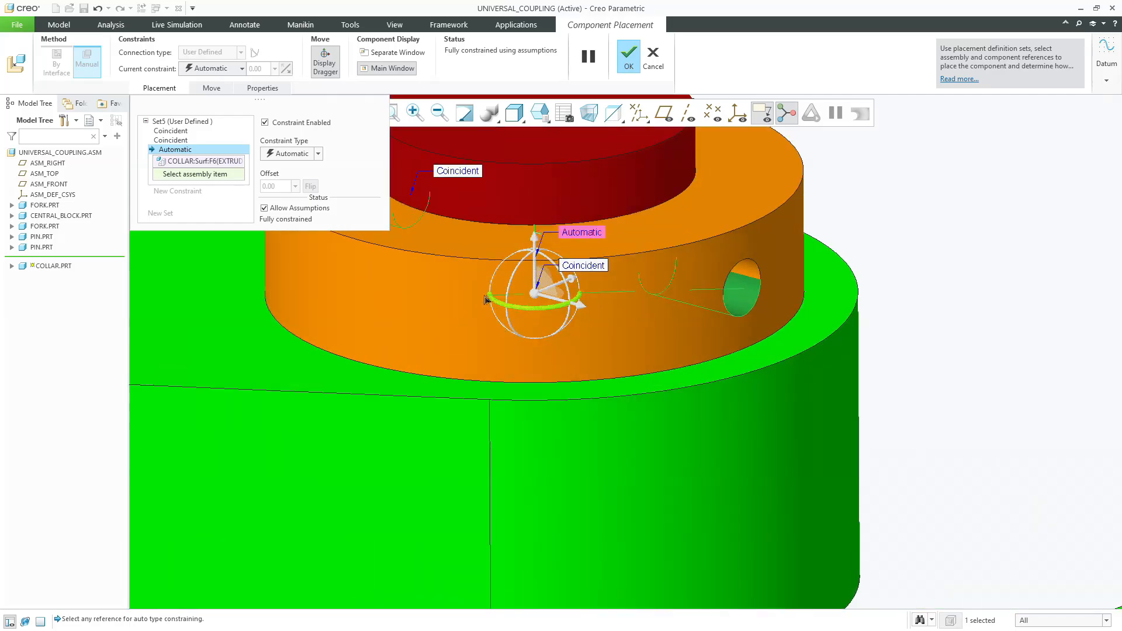
{"action": "left_click", "coordinate": [468, 289]}
{"action": "scroll", "coordinate": [553, 295], "scroll_direction": "up", "scroll_amount": 5}
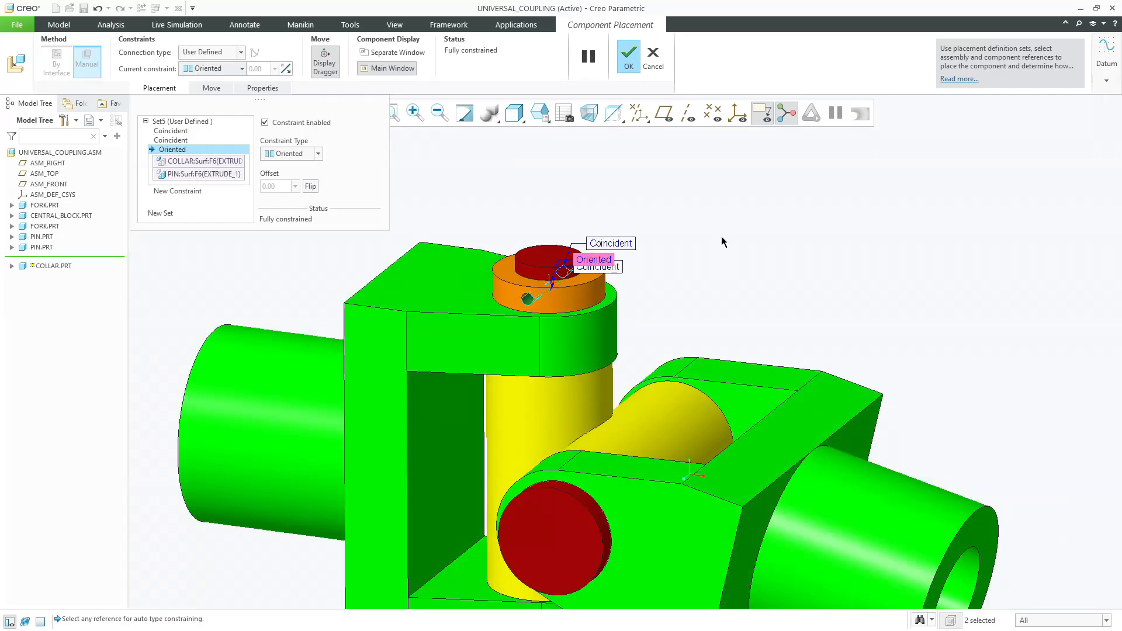
{"action": "middle_click", "coordinate": [705, 240]}
{"action": "middle_click_drag", "start_coordinate": [703, 240], "coordinate": [676, 257]}
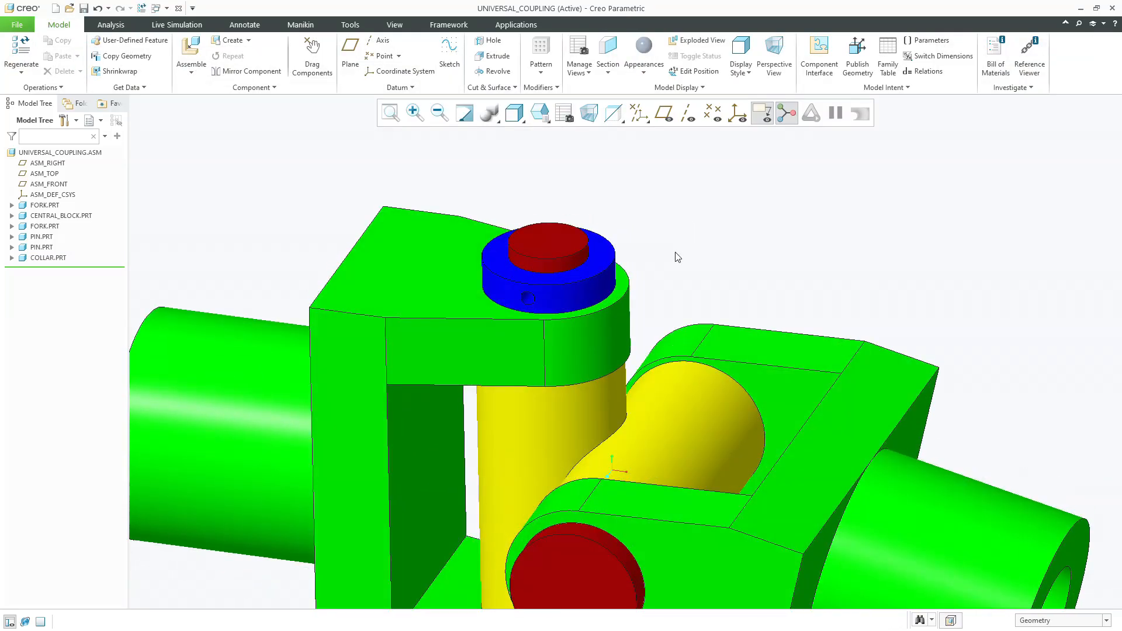
Insert another collar.prt and make its bore coincident with the second pin's protruding end
{"action": "left_click", "coordinate": [397, 117]}
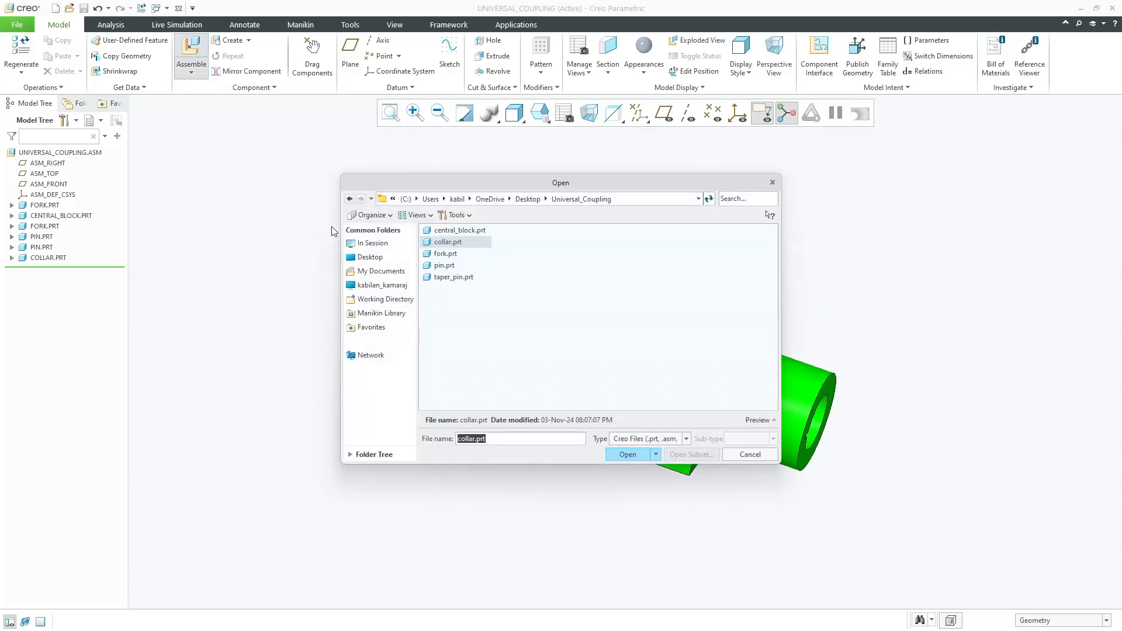
{"action": "double_click", "coordinate": [448, 245]}
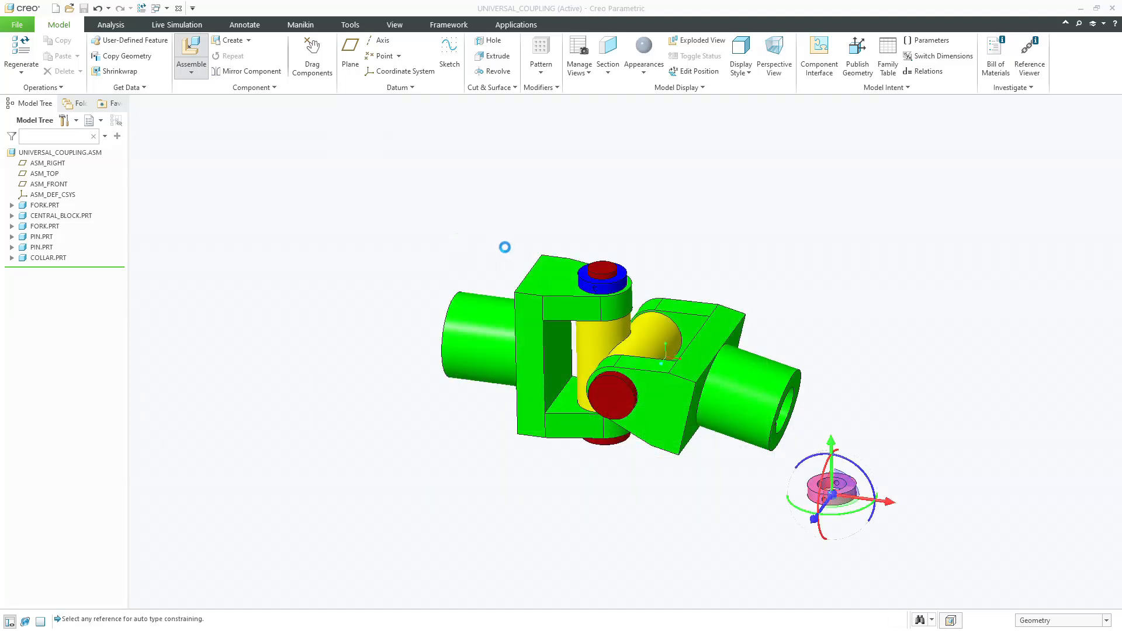
{"action": "scroll", "coordinate": [830, 471], "scroll_direction": "up", "scroll_amount": 10}
{"action": "left_click", "coordinate": [830, 461]}
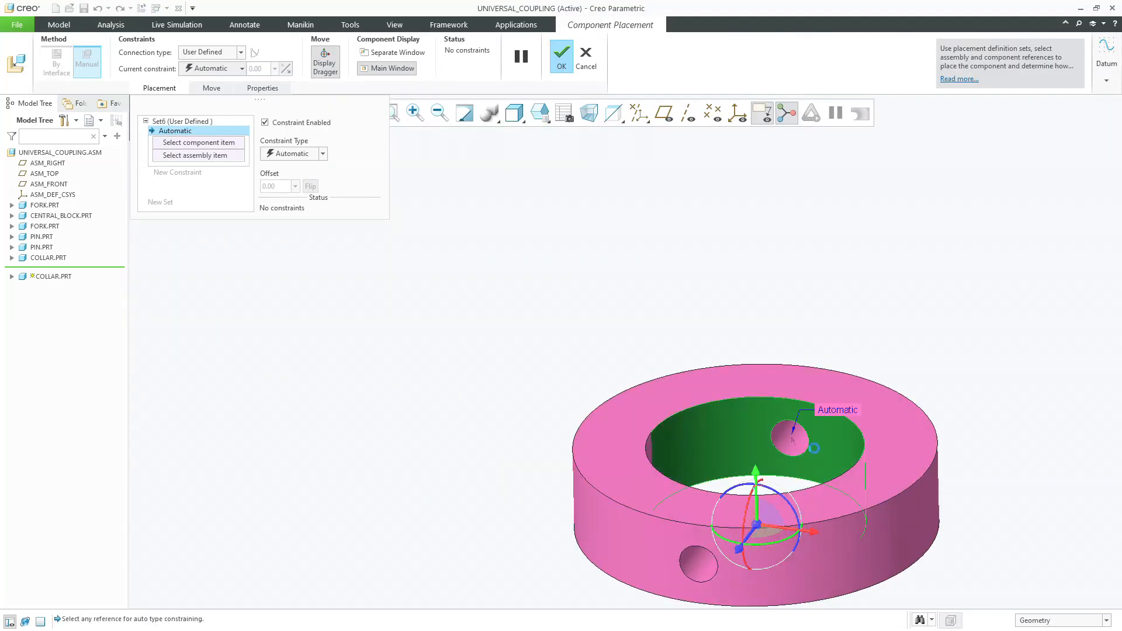
{"action": "scroll", "coordinate": [828, 456], "scroll_direction": "down", "scroll_amount": 8}
{"action": "middle_click_drag", "start_coordinate": [717, 323], "coordinate": [681, 400]}
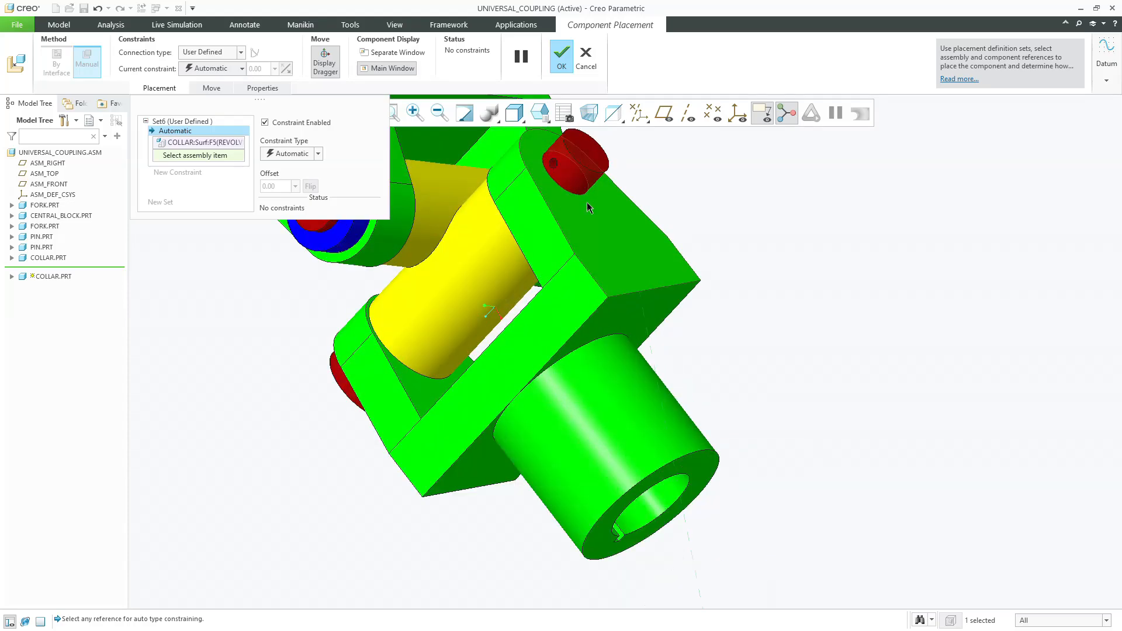
{"action": "left_click", "coordinate": [539, 329]}
Move the second collar clear of the pin and seat its face on the second fork's outer arm face with a Coincident constraint
{"action": "left_click_drag", "start_coordinate": [519, 282], "coordinate": [758, 144]}
{"action": "middle_click_drag", "start_coordinate": [541, 302], "coordinate": [646, 201]}
{"action": "scroll", "coordinate": [672, 159], "scroll_direction": "up", "scroll_amount": 6}
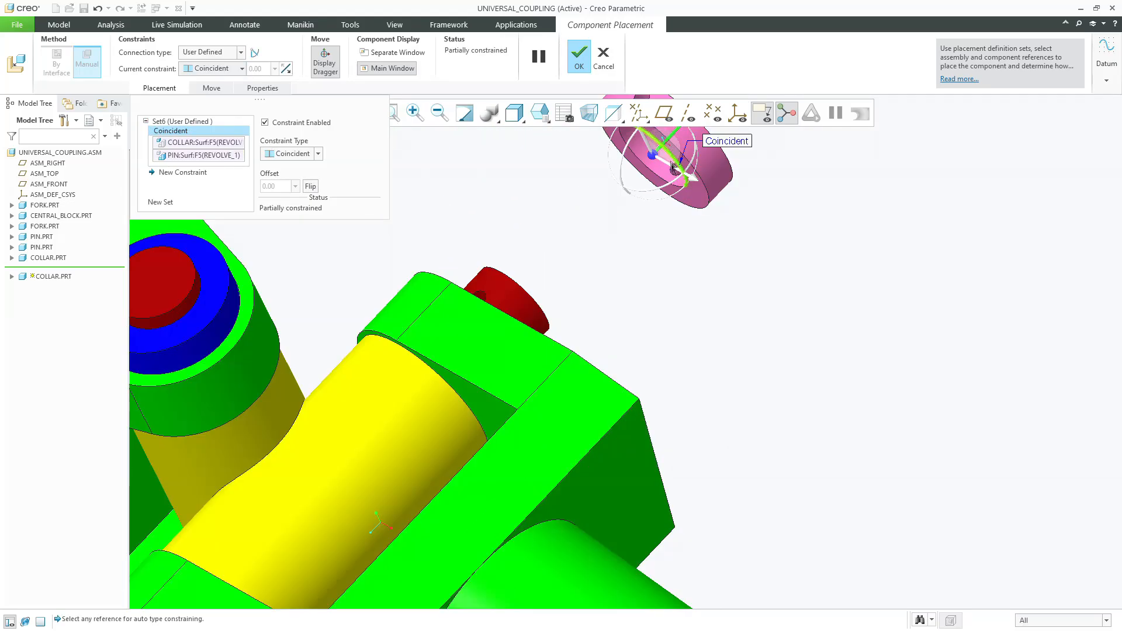
{"action": "left_click", "coordinate": [685, 198]}
{"action": "middle_click_drag", "start_coordinate": [609, 259], "coordinate": [563, 351]}
{"action": "left_click", "coordinate": [562, 390]}
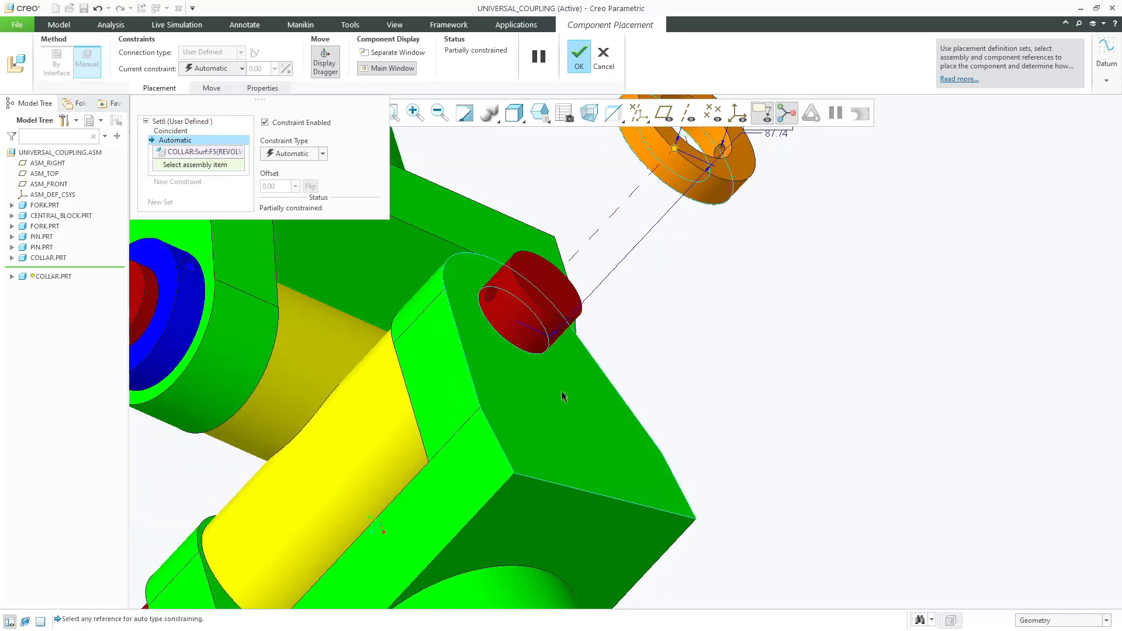
{"action": "scroll", "coordinate": [561, 391], "scroll_direction": "down", "scroll_amount": 5}
{"action": "middle_click_drag", "start_coordinate": [563, 392], "coordinate": [574, 383]}
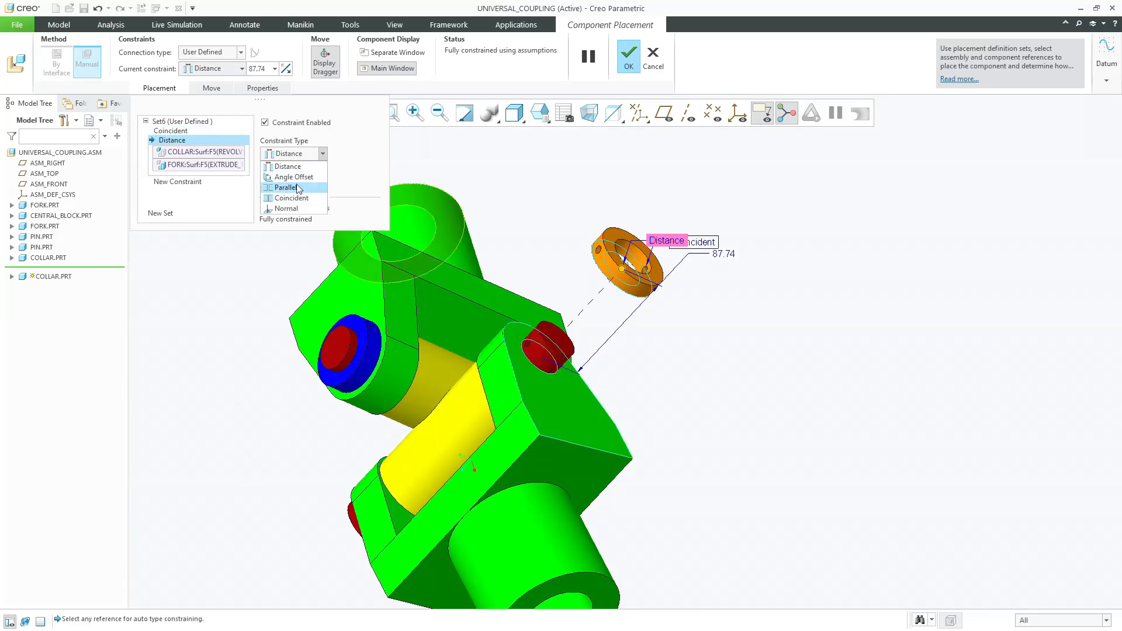
{"action": "left_click", "coordinate": [291, 198]}
{"action": "middle_click_drag", "start_coordinate": [429, 223], "coordinate": [563, 246]}
{"action": "scroll", "coordinate": [525, 310], "scroll_direction": "up", "scroll_amount": 8}
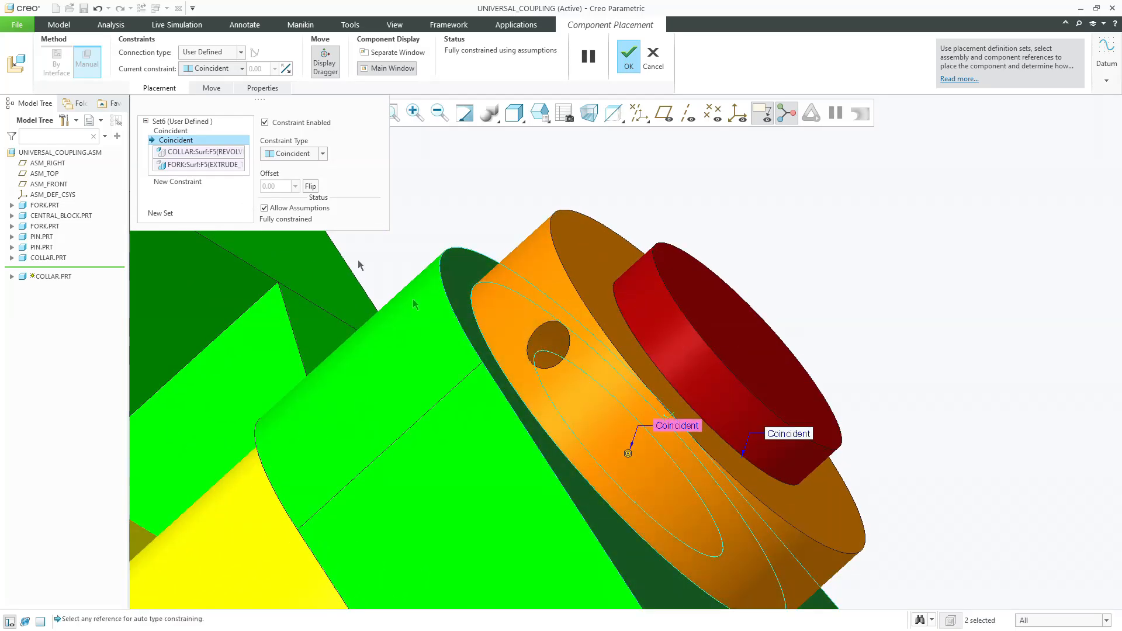
Add a constraint aligning the second collar's cross hole with the second pin's cross hole and accept the placement
{"action": "left_click", "coordinate": [186, 182]}
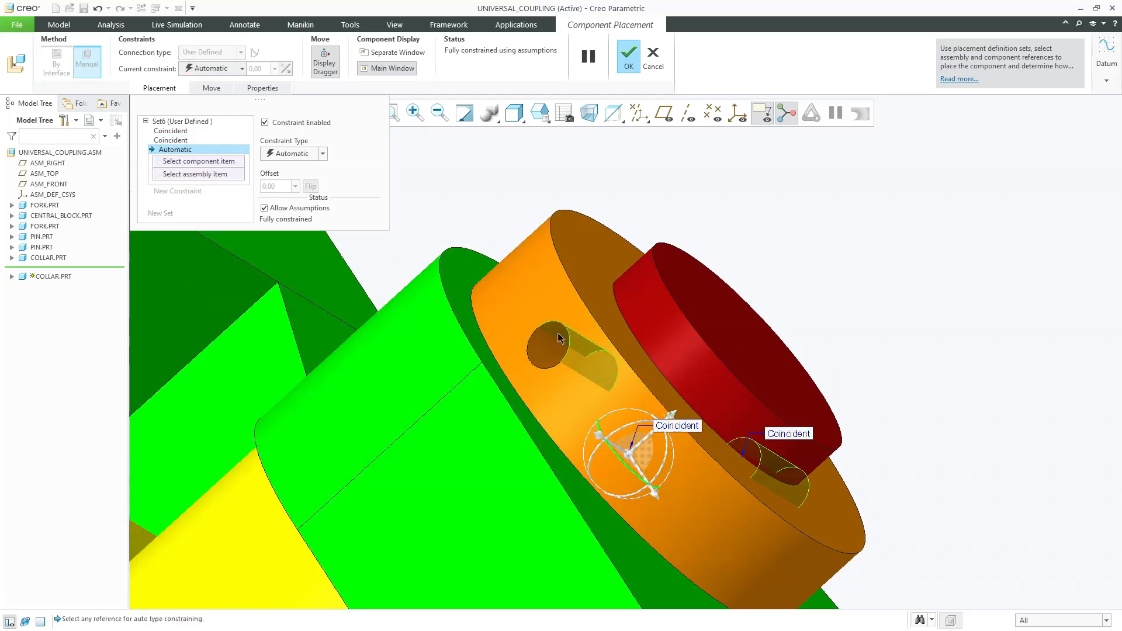
{"action": "left_click", "coordinate": [636, 394]}
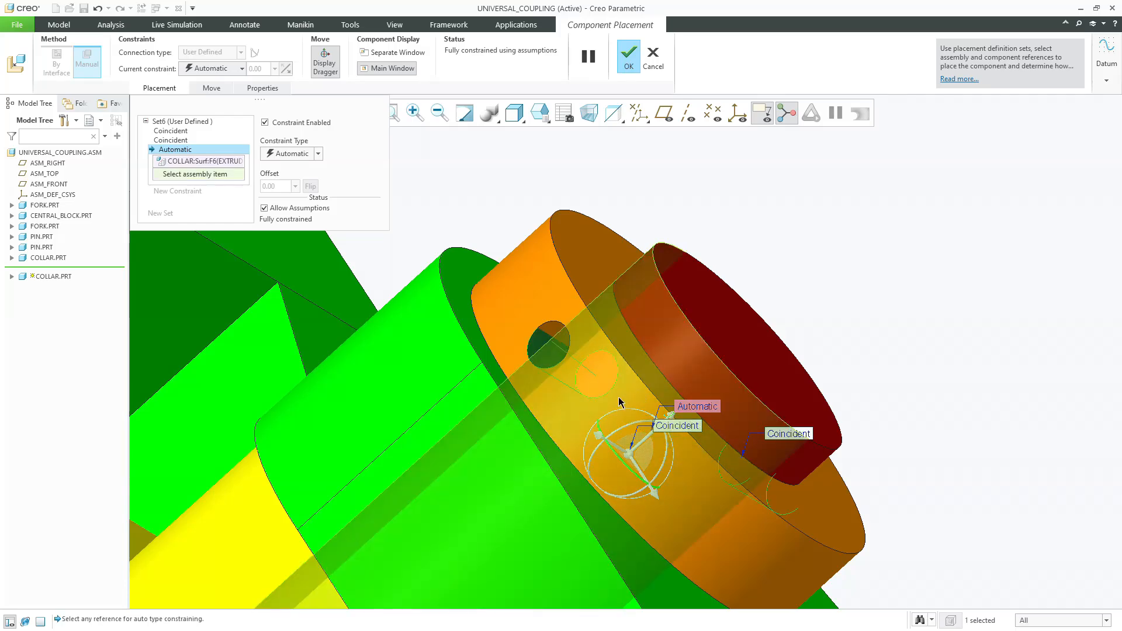
{"action": "left_click", "coordinate": [586, 406]}
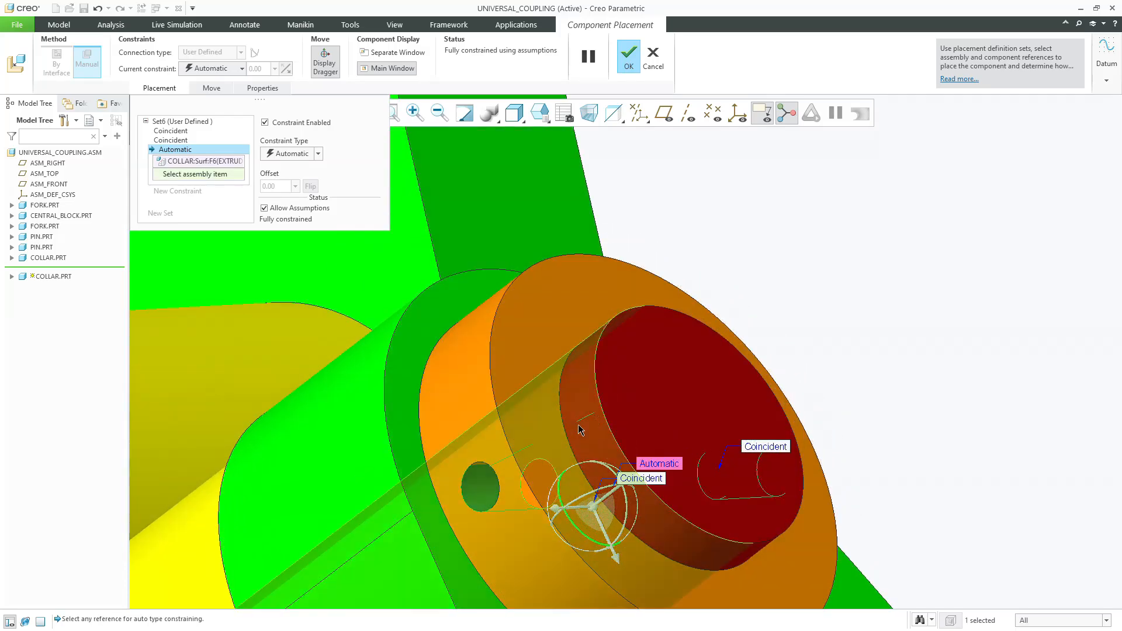
{"action": "middle_click", "coordinate": [669, 254]}
{"action": "scroll", "coordinate": [666, 254], "scroll_direction": "down", "scroll_amount": 3}
{"action": "scroll", "coordinate": [664, 252], "scroll_direction": "down", "scroll_amount": 5}
{"action": "middle_click_drag", "start_coordinate": [664, 253], "coordinate": [744, 272]}
Insert taper_pin.prt as a new component of the assembly
{"action": "left_click", "coordinate": [196, 47]}
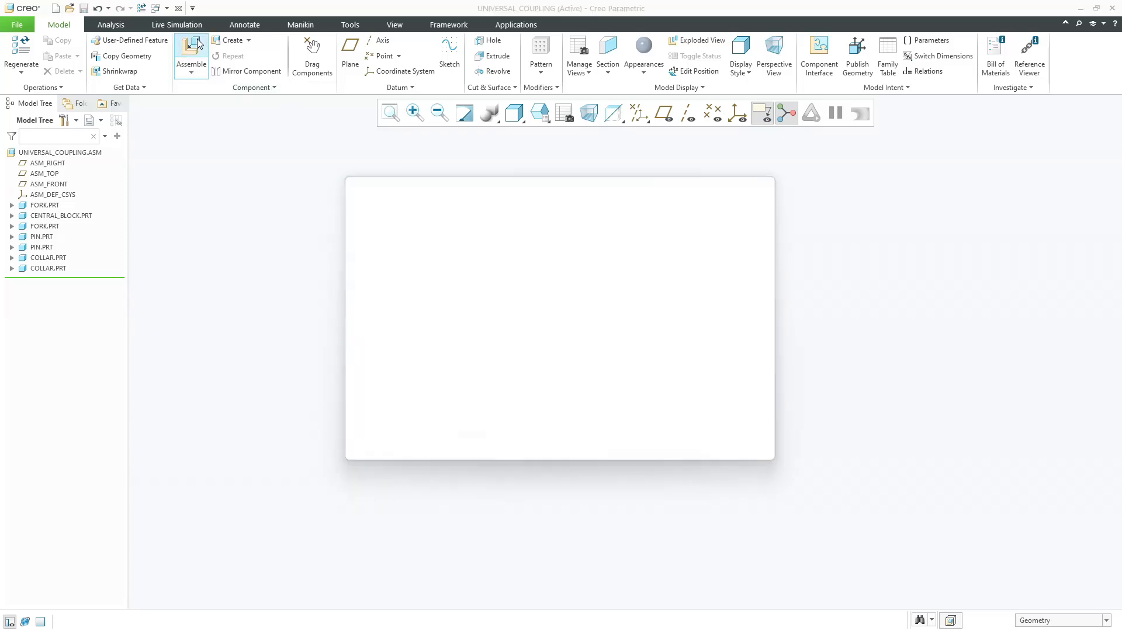
{"action": "left_click", "coordinate": [448, 279]}
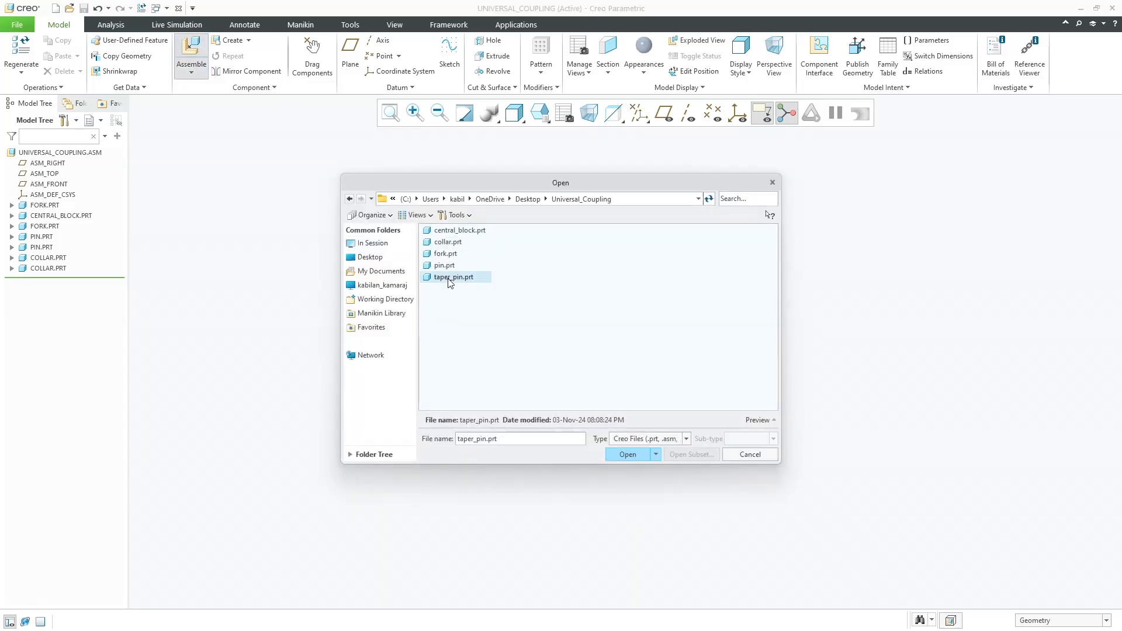
{"action": "double_click", "coordinate": [449, 279]}
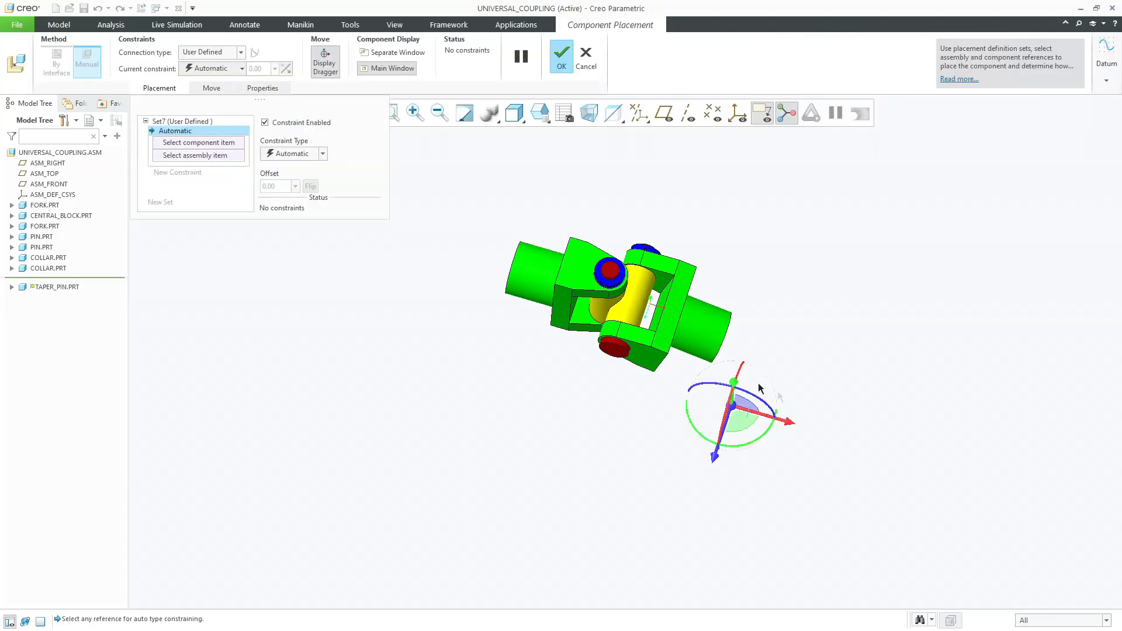
Make the taper pin's outer surface coincident with the cross hole of one collar
{"action": "scroll", "coordinate": [759, 387], "scroll_direction": "down", "scroll_amount": 8}
{"action": "scroll", "coordinate": [620, 437], "scroll_direction": "up", "scroll_amount": 5}
{"action": "scroll", "coordinate": [630, 423], "scroll_direction": "down", "scroll_amount": 5}
{"action": "left_click", "coordinate": [690, 402]}
{"action": "scroll", "coordinate": [690, 403], "scroll_direction": "up", "scroll_amount": 5}
{"action": "scroll", "coordinate": [513, 264], "scroll_direction": "up", "scroll_amount": 5}
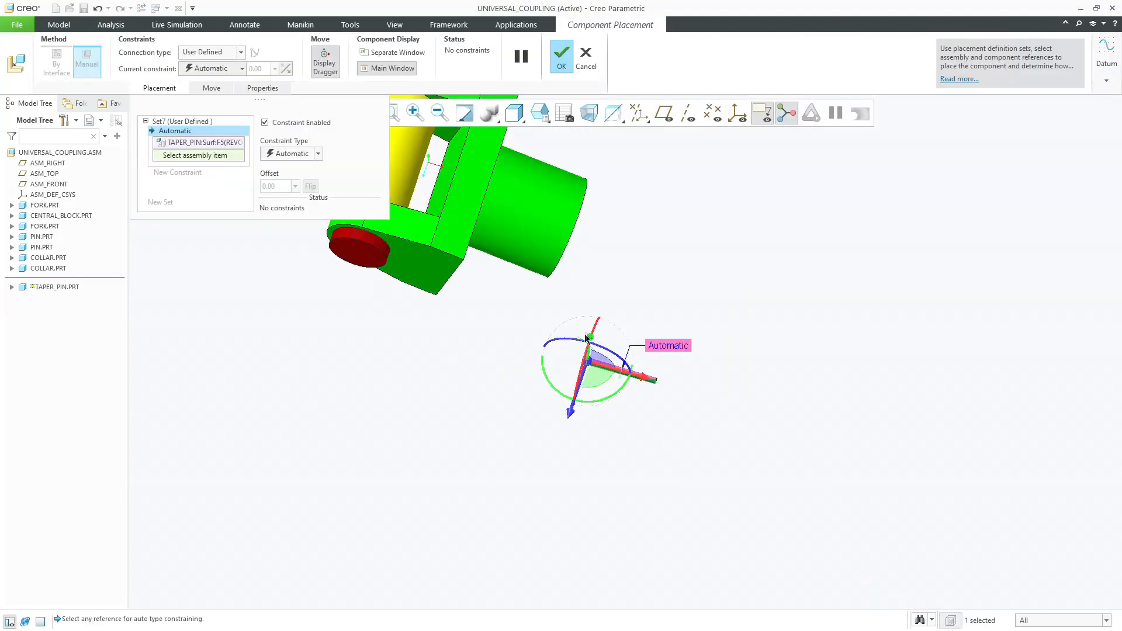
{"action": "middle_click_drag", "start_coordinate": [508, 288], "coordinate": [511, 266]}
{"action": "scroll", "coordinate": [510, 266], "scroll_direction": "up", "scroll_amount": 3}
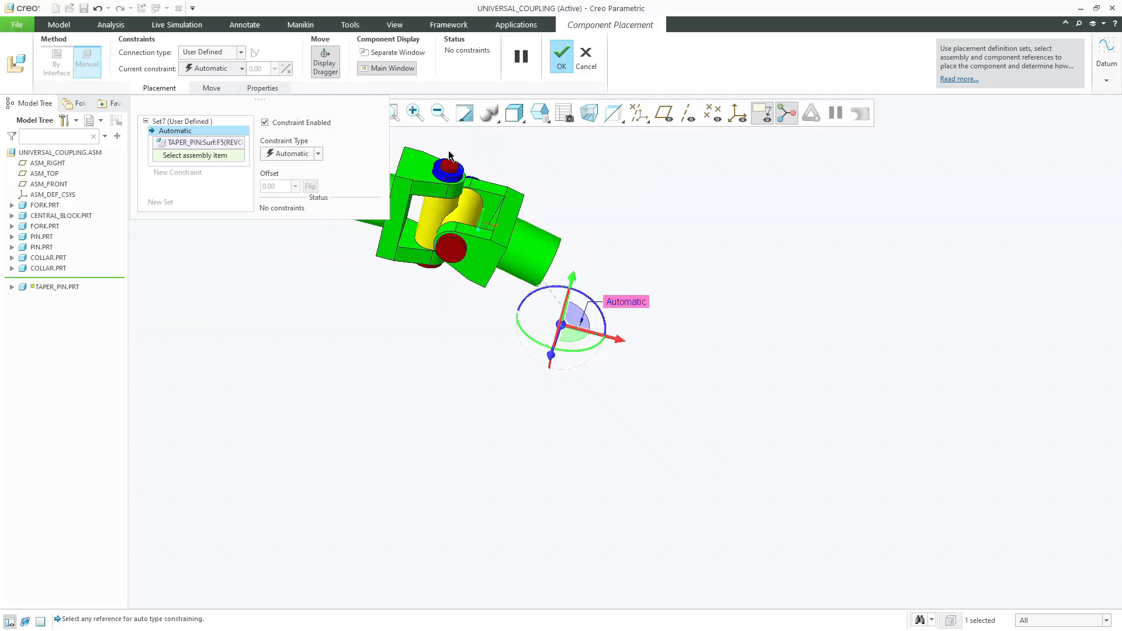
{"action": "scroll", "coordinate": [446, 169], "scroll_direction": "down", "scroll_amount": 8}
{"action": "scroll", "coordinate": [453, 229], "scroll_direction": "down", "scroll_amount": 1}
{"action": "left_click", "coordinate": [451, 240]}
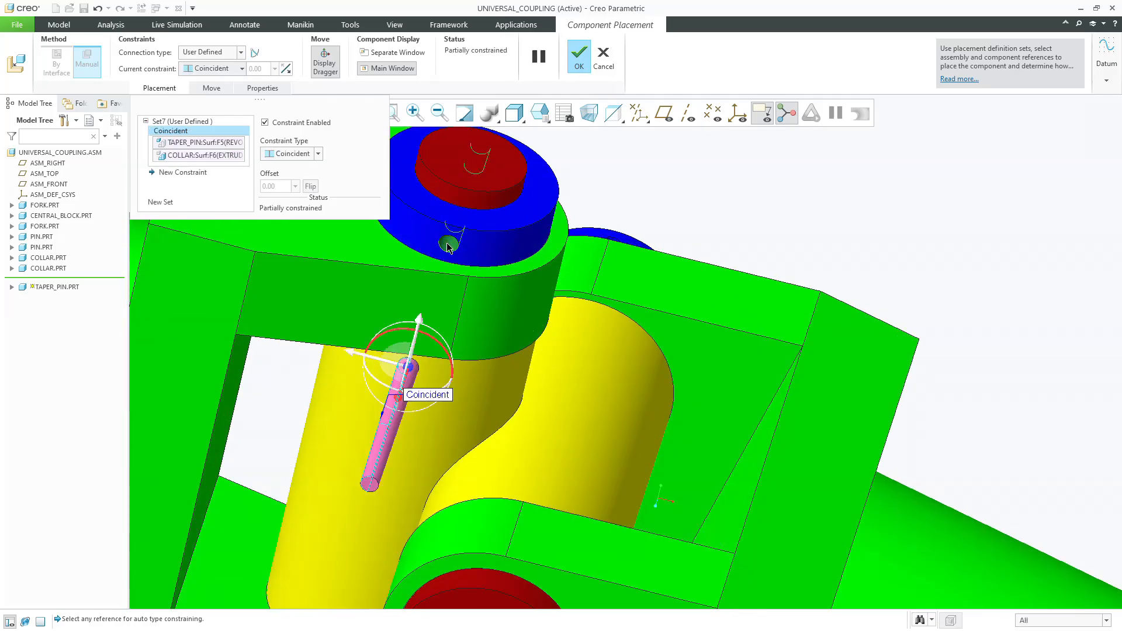
Slide the taper pin into the collar, constrain its end face at a distance of 14 from the fork's side face, and accept the placement
{"action": "scroll", "coordinate": [448, 283], "scroll_direction": "up", "scroll_amount": 2}
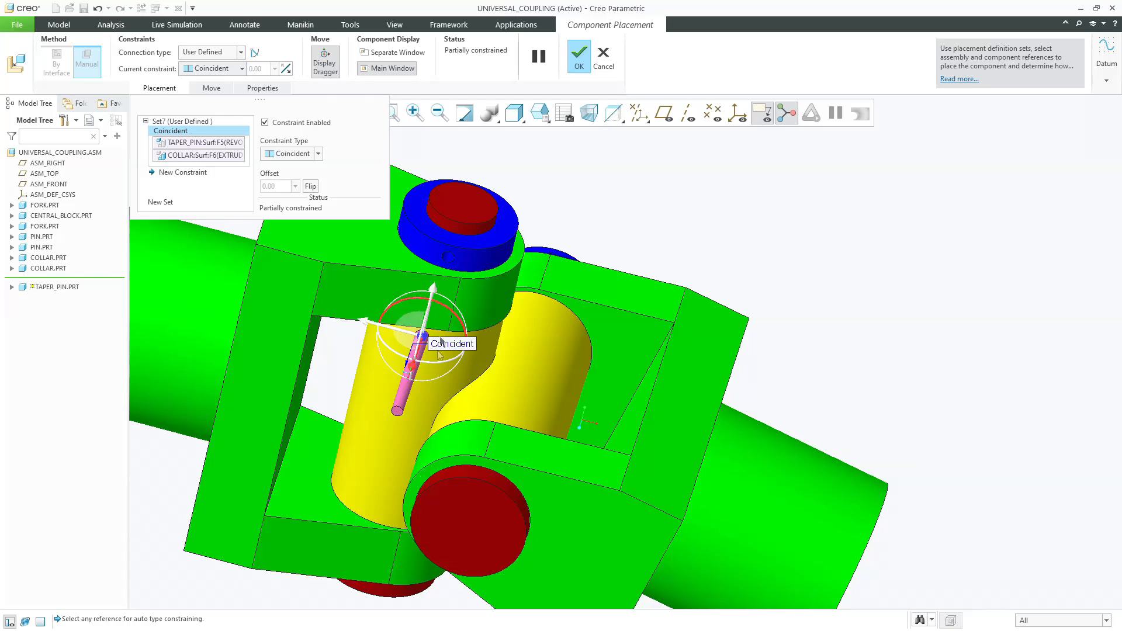
{"action": "left_click_drag", "start_coordinate": [419, 369], "coordinate": [470, 238]}
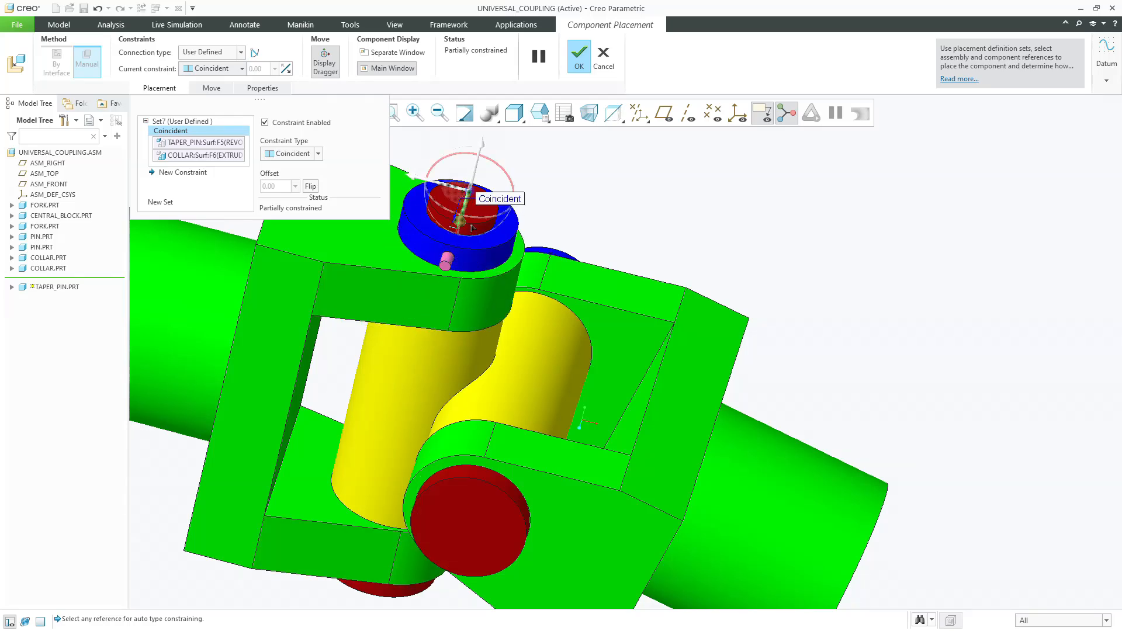
{"action": "scroll", "coordinate": [473, 228], "scroll_direction": "down", "scroll_amount": 4}
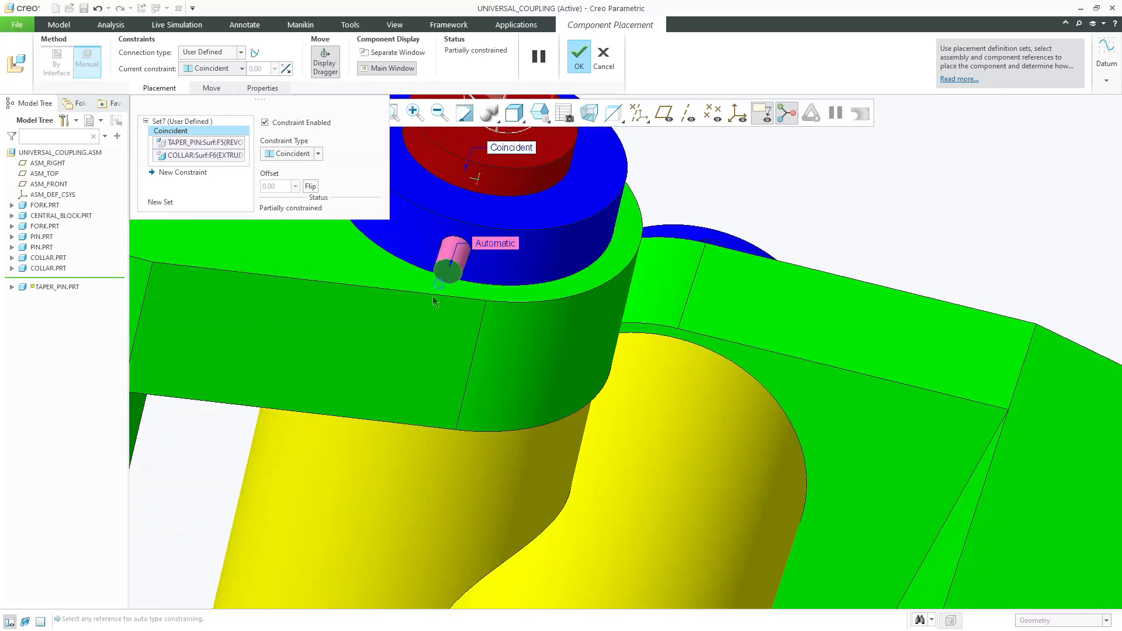
{"action": "left_click", "coordinate": [451, 257]}
{"action": "scroll", "coordinate": [445, 275], "scroll_direction": "up", "scroll_amount": 4}
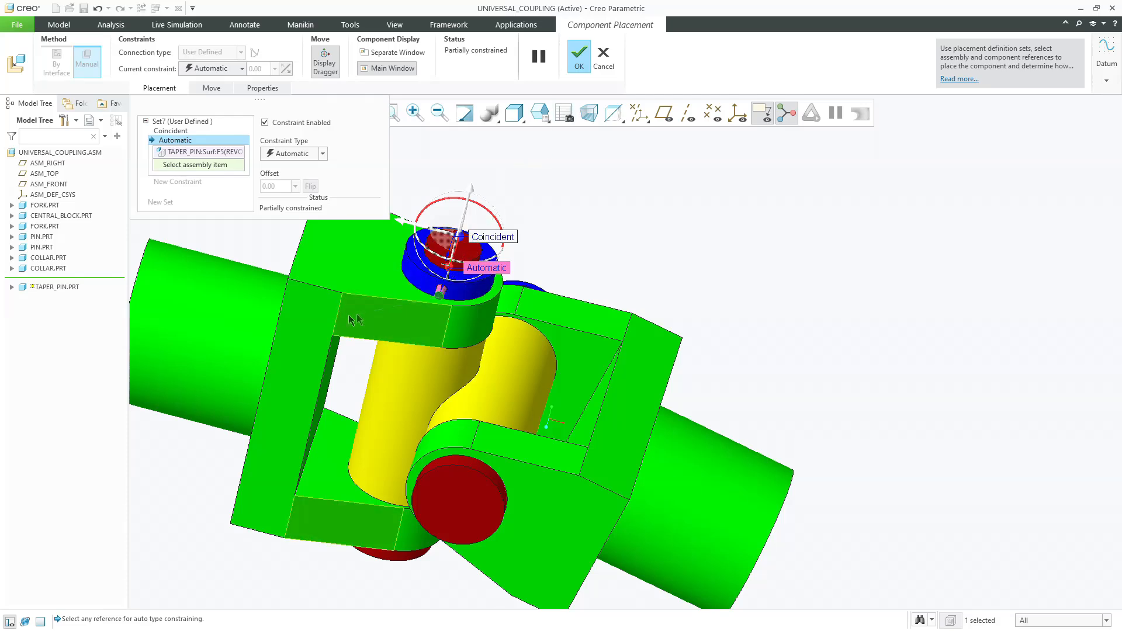
{"action": "left_click", "coordinate": [329, 307]}
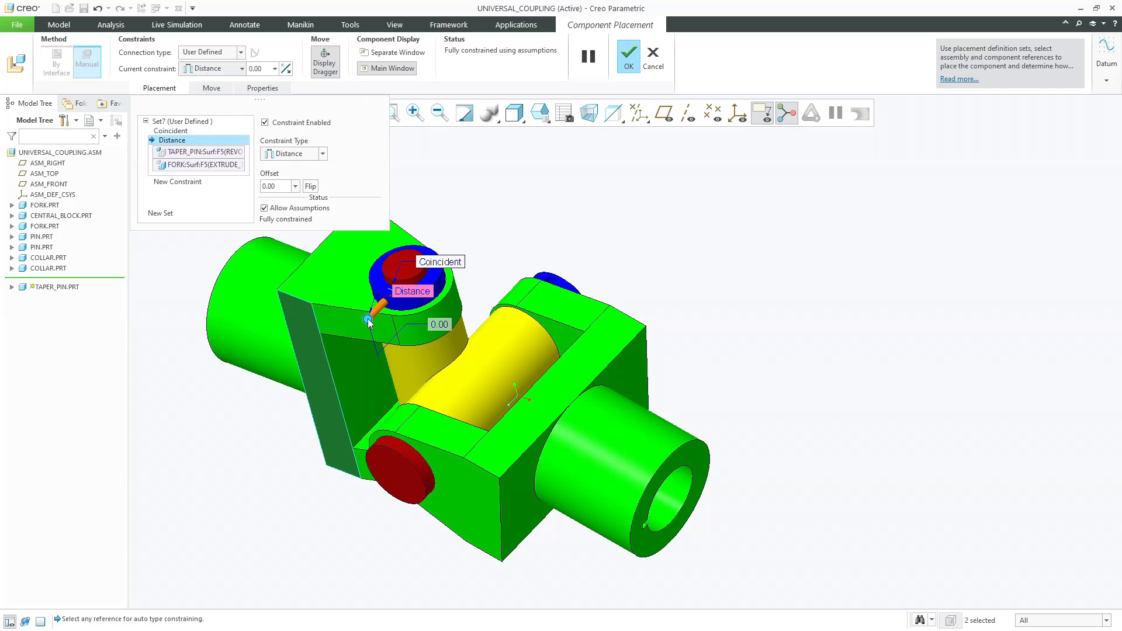
{"action": "mouse_move", "coordinate": [380, 310]}
{"action": "middle_mouse_down"}
{"action": "mouse_move", "coordinate": [422, 371]}
{"action": "mouse_move", "coordinate": [443, 325]}
{"action": "middle_mouse_up"}
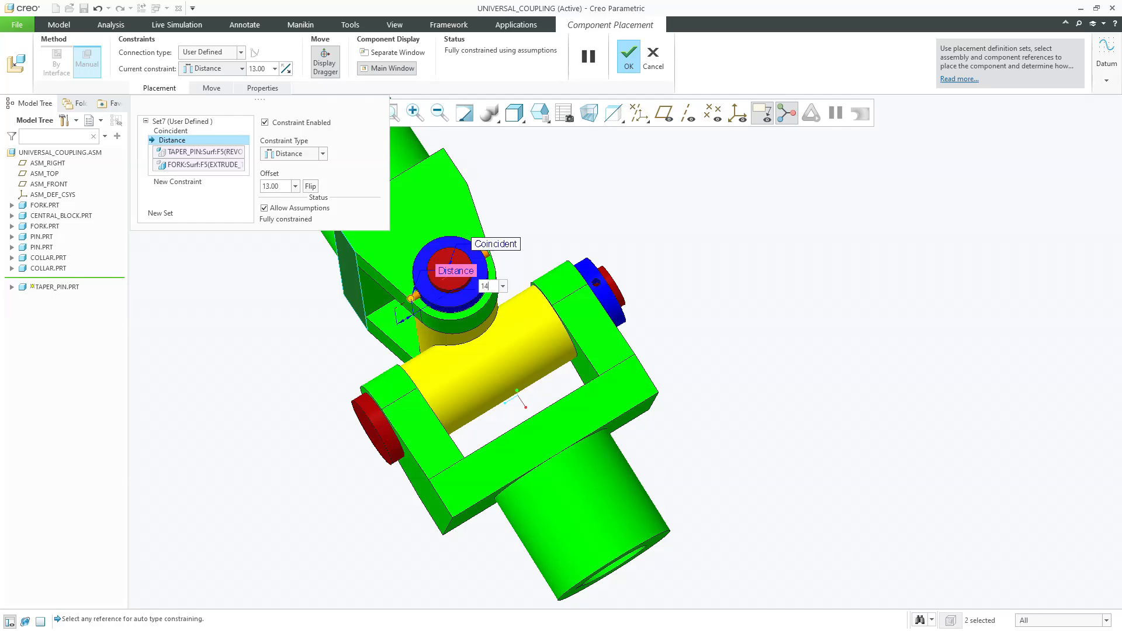
{"action": "middle_click", "coordinate": [540, 257]}
{"action": "middle_click_drag", "start_coordinate": [541, 253], "coordinate": [512, 260]}
{"action": "scroll", "coordinate": [512, 260], "scroll_direction": "down", "scroll_amount": 5}
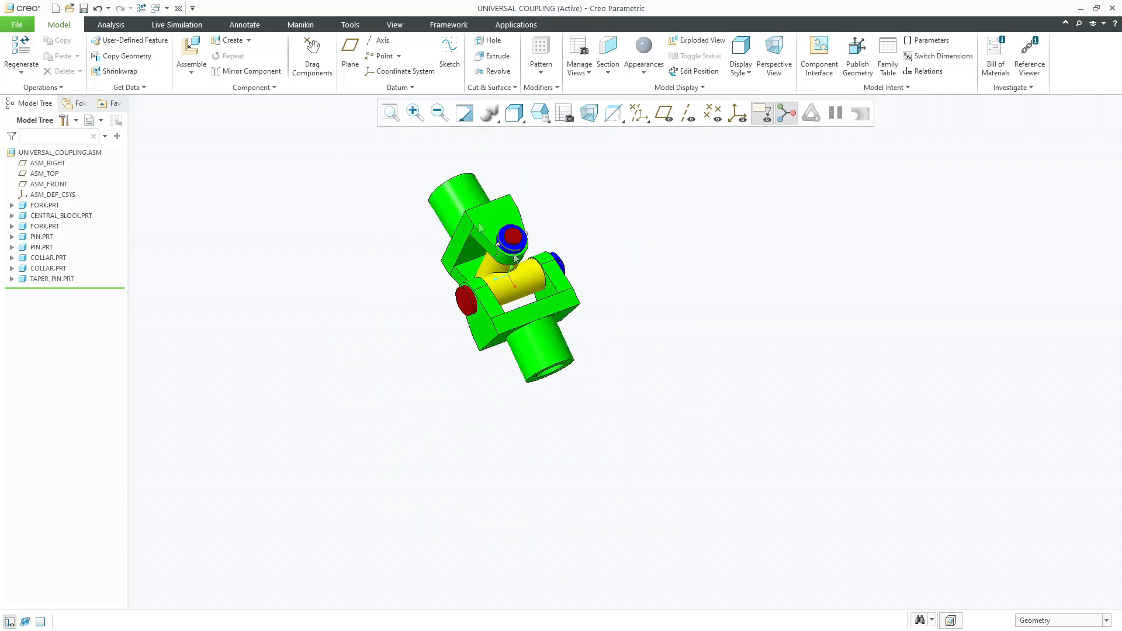
Insert another taper_pin.prt and make its outer surface coincident with the remaining collar's cross hole
{"action": "left_click", "coordinate": [191, 52]}
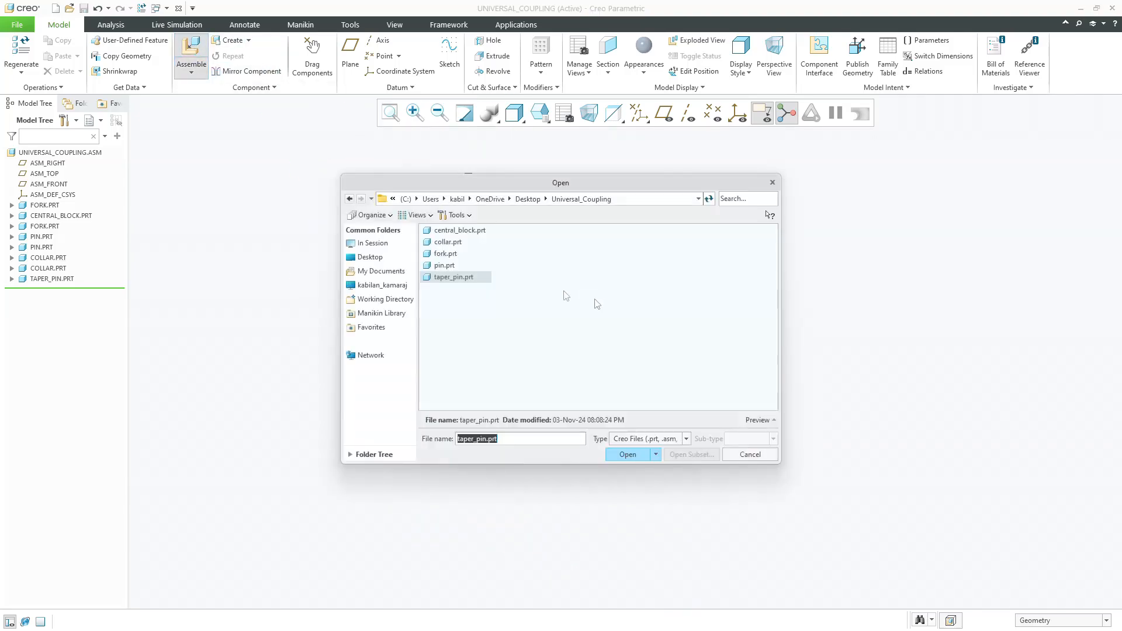
{"action": "double_click", "coordinate": [460, 278]}
{"action": "scroll", "coordinate": [514, 400], "scroll_direction": "up", "scroll_amount": 8}
{"action": "left_click", "coordinate": [564, 532]}
{"action": "scroll", "coordinate": [535, 503], "scroll_direction": "down", "scroll_amount": 8}
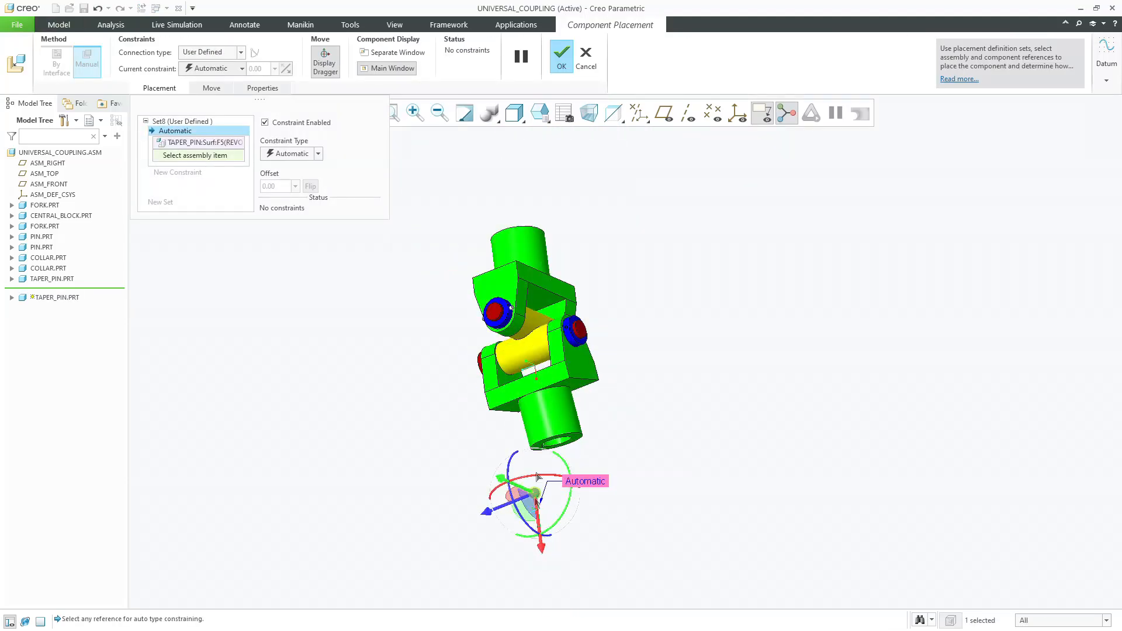
{"action": "scroll", "coordinate": [573, 319], "scroll_direction": "up", "scroll_amount": 6}
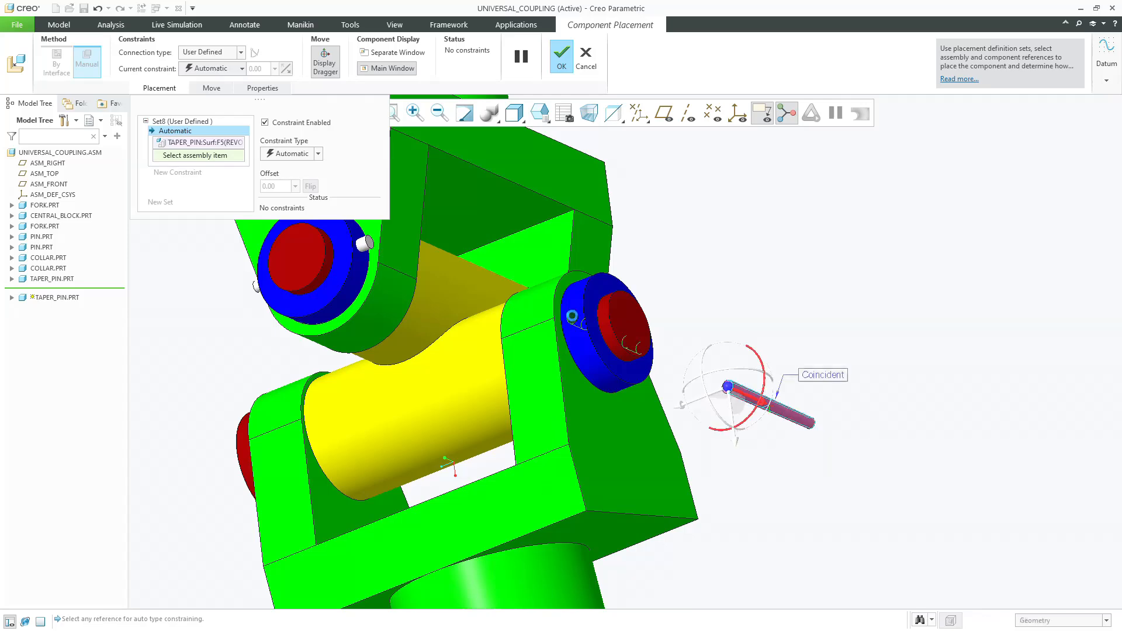
{"action": "left_click", "coordinate": [572, 316]}
Try constraining the second taper pin's end face to the fork face with Angle Offset and Distance, and delete that constraint
{"action": "scroll", "coordinate": [572, 316], "scroll_direction": "down", "scroll_amount": 5}
{"action": "scroll", "coordinate": [546, 221], "scroll_direction": "up", "scroll_amount": 10}
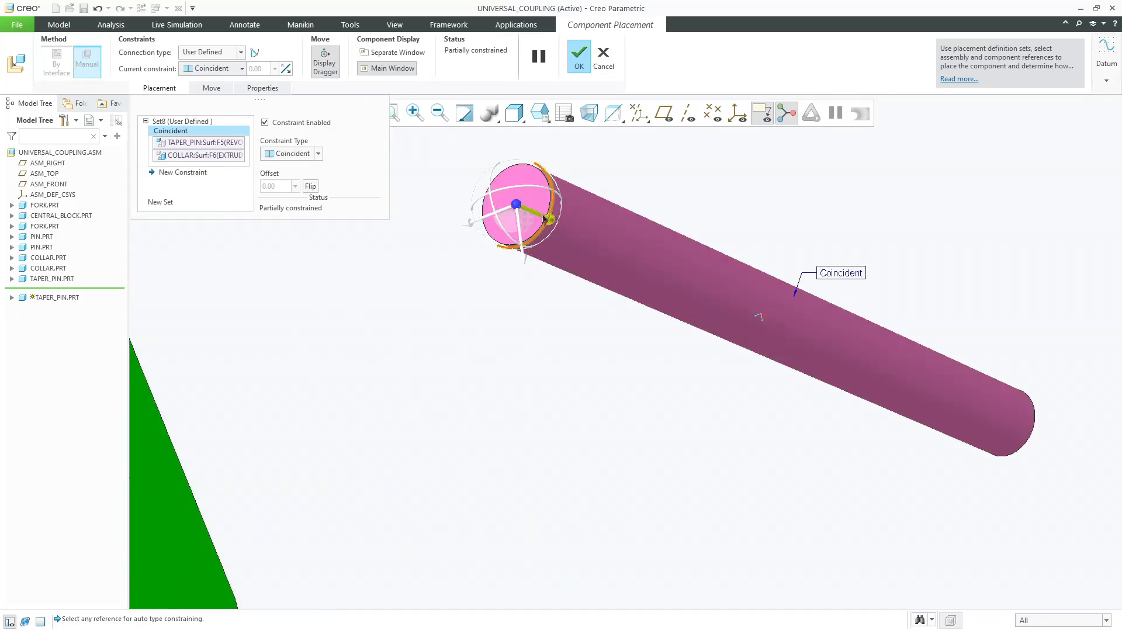
{"action": "left_click", "coordinate": [546, 221]}
{"action": "scroll", "coordinate": [544, 223], "scroll_direction": "down", "scroll_amount": 6}
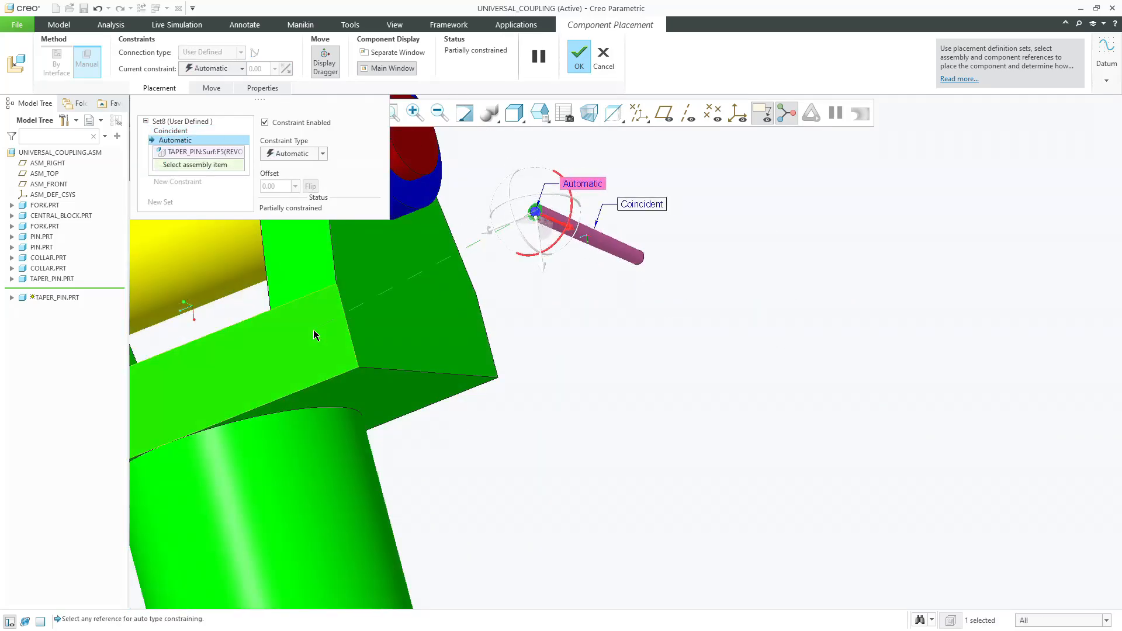
{"action": "left_click", "coordinate": [315, 334]}
{"action": "scroll", "coordinate": [522, 378], "scroll_direction": "down", "scroll_amount": 5}
{"action": "middle_click_drag", "start_coordinate": [508, 364], "coordinate": [488, 402]}
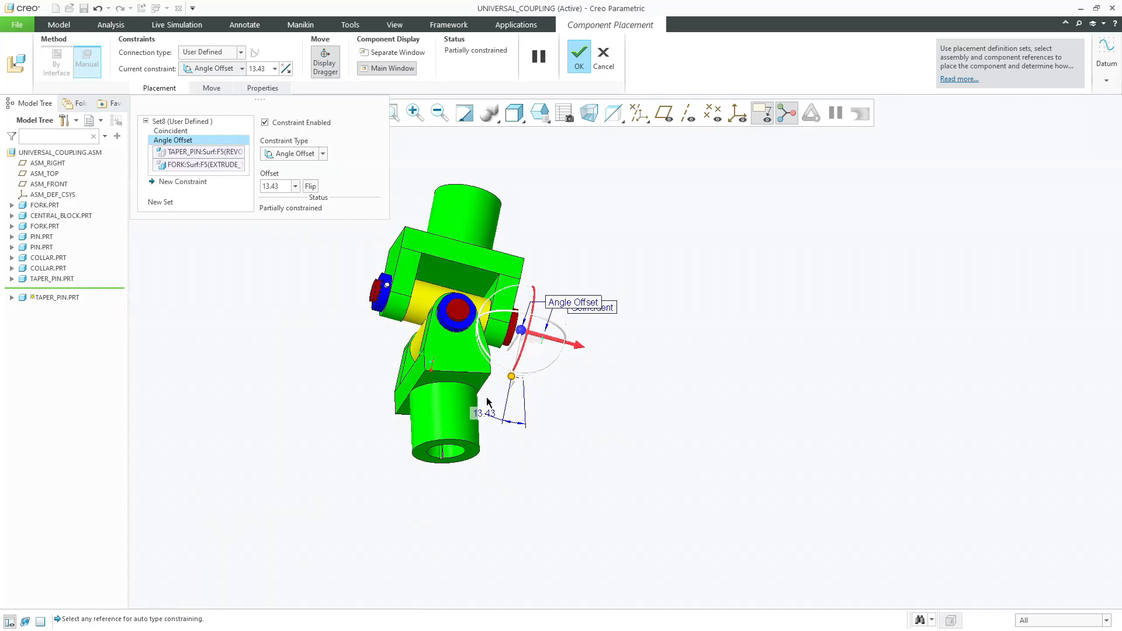
{"action": "left_click", "coordinate": [281, 188]}
{"action": "middle_click_drag", "start_coordinate": [541, 366], "coordinate": [555, 364]}
{"action": "scroll", "coordinate": [554, 364], "scroll_direction": "up", "scroll_amount": 8}
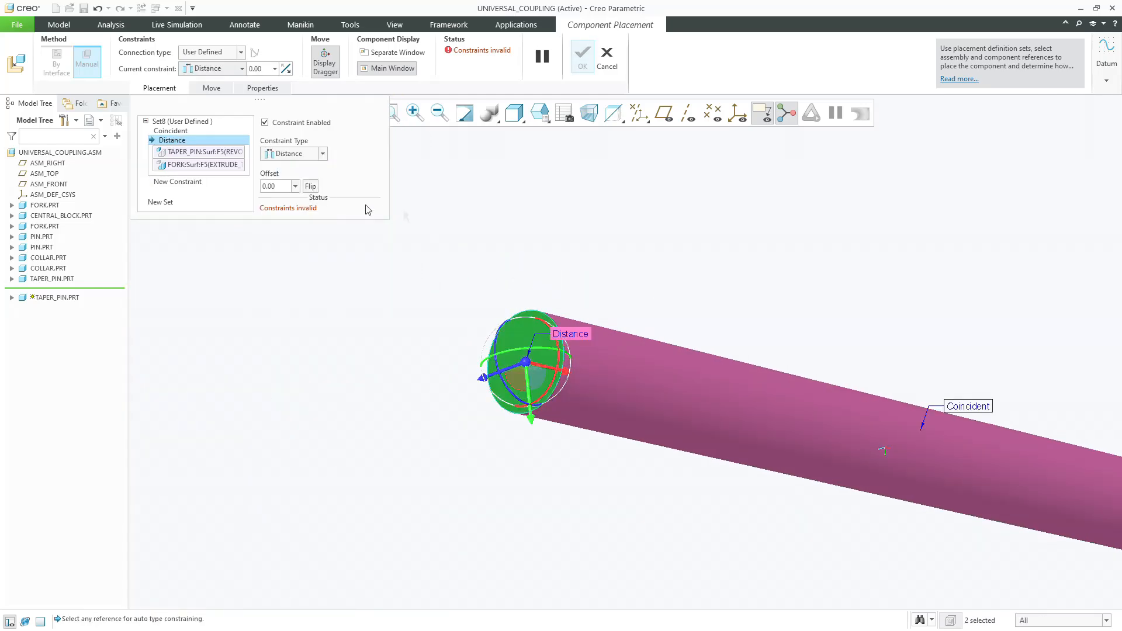
{"action": "scroll", "coordinate": [425, 213], "scroll_direction": "down", "scroll_amount": 5}
{"action": "scroll", "coordinate": [432, 266], "scroll_direction": "down", "scroll_amount": 4}
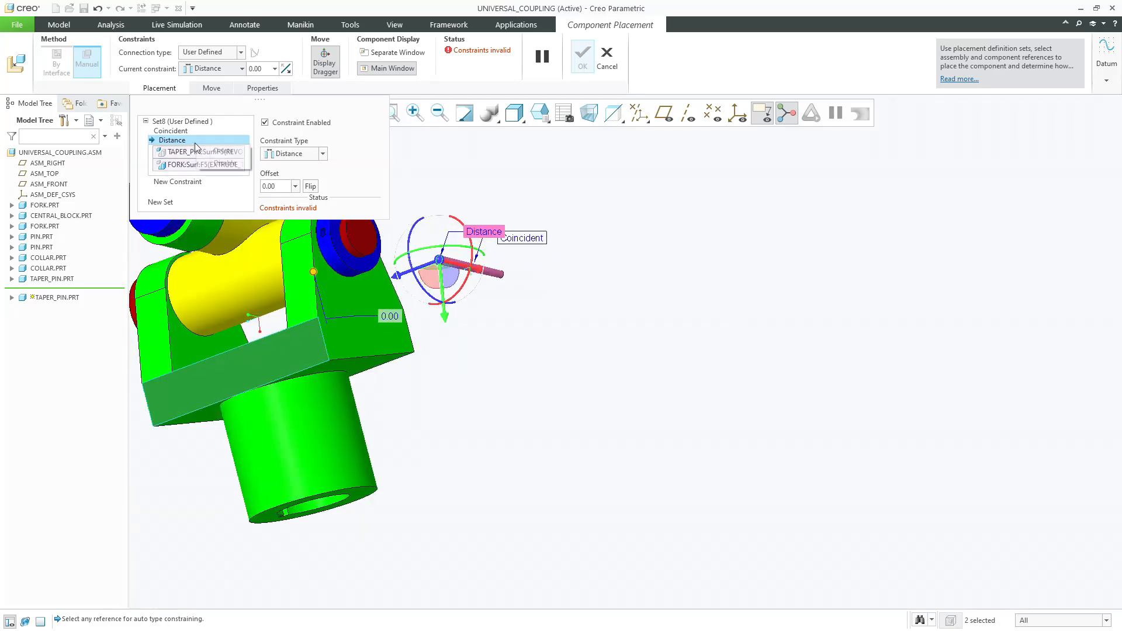
{"action": "left_click", "coordinate": [210, 151]}
{"action": "scroll", "coordinate": [445, 274], "scroll_direction": "down", "scroll_amount": 2}
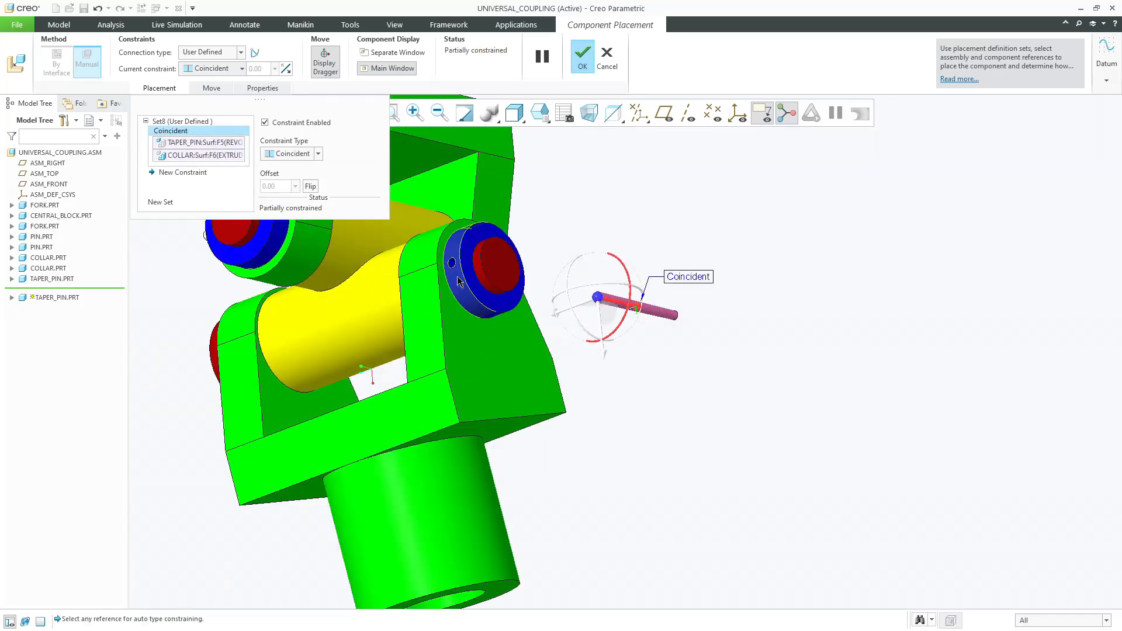
Slide the second taper pin along its axis into the collar's cross hole so that it protrudes on both sides
{"action": "middle_click_drag", "start_coordinate": [469, 288], "coordinate": [425, 282]}
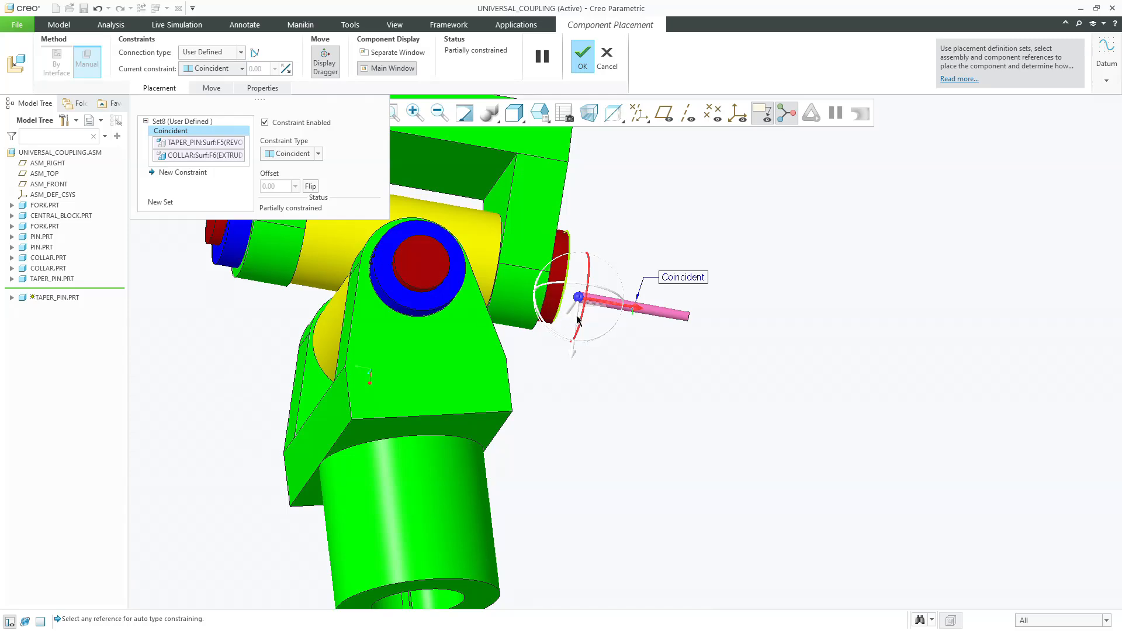
{"action": "left_click_drag", "start_coordinate": [587, 285], "coordinate": [418, 280]}
{"action": "mouse_move", "coordinate": [418, 279]}
{"action": "middle_mouse_down"}
{"action": "mouse_move", "coordinate": [371, 370]}
{"action": "mouse_move", "coordinate": [467, 335]}
{"action": "mouse_move", "coordinate": [479, 238]}
{"action": "mouse_move", "coordinate": [507, 300]}
{"action": "middle_mouse_up"}
{"action": "scroll", "coordinate": [650, 377], "scroll_direction": "up", "scroll_amount": 5}
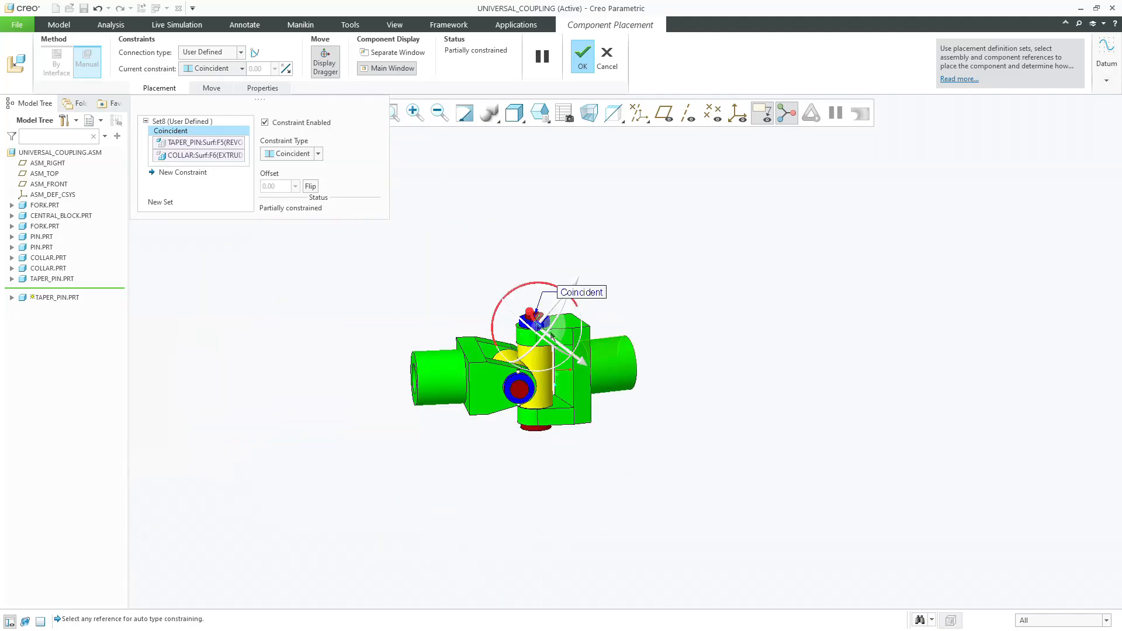
{"action": "scroll", "coordinate": [536, 326], "scroll_direction": "down", "scroll_amount": 6}
{"action": "middle_click_drag", "start_coordinate": [536, 323], "coordinate": [471, 325]}
{"action": "scroll", "coordinate": [471, 325], "scroll_direction": "up", "scroll_amount": 3}
{"action": "scroll", "coordinate": [499, 309], "scroll_direction": "down", "scroll_amount": 6}
{"action": "scroll", "coordinate": [498, 310], "scroll_direction": "up", "scroll_amount": 6}
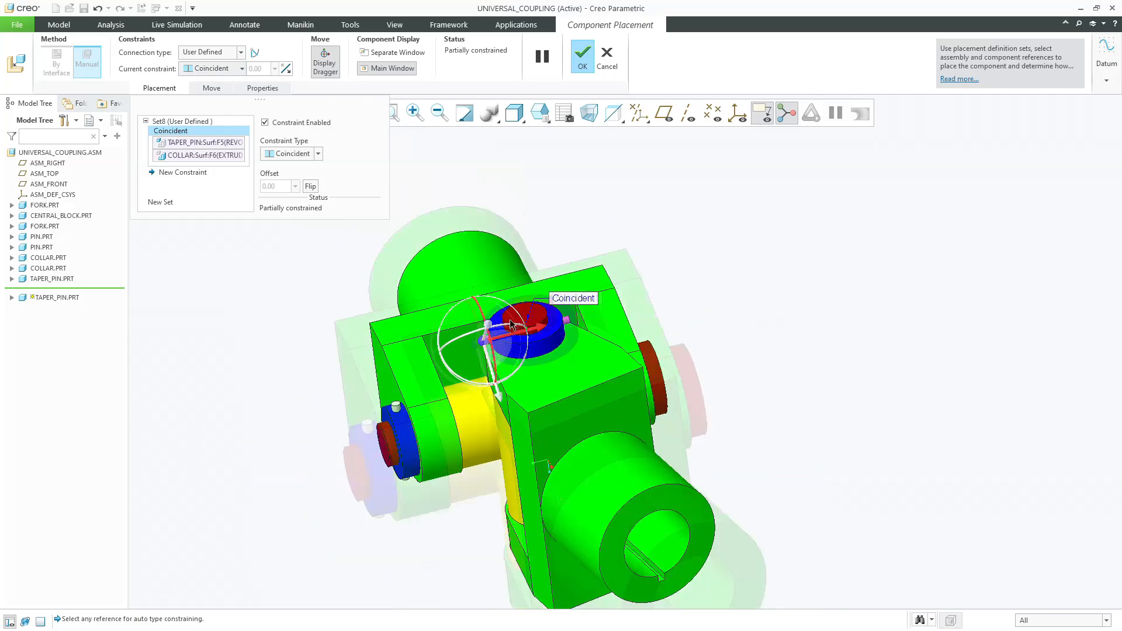
{"action": "scroll", "coordinate": [510, 323], "scroll_direction": "up", "scroll_amount": 1}
Turn on the display of datum planes and undo the stray reference pick at the second taper pin's end
{"action": "left_click", "coordinate": [664, 114]}
{"action": "scroll", "coordinate": [465, 342], "scroll_direction": "down", "scroll_amount": 6}
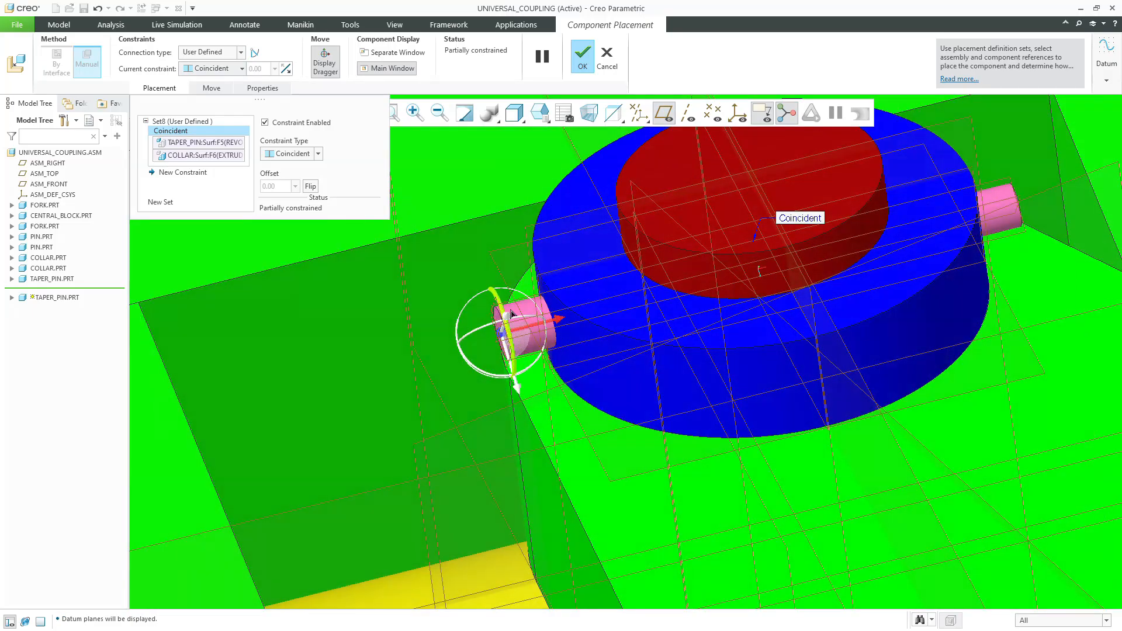
{"action": "middle_click_drag", "start_coordinate": [486, 341], "coordinate": [573, 288]}
{"action": "scroll", "coordinate": [573, 287], "scroll_direction": "down", "scroll_amount": 1}
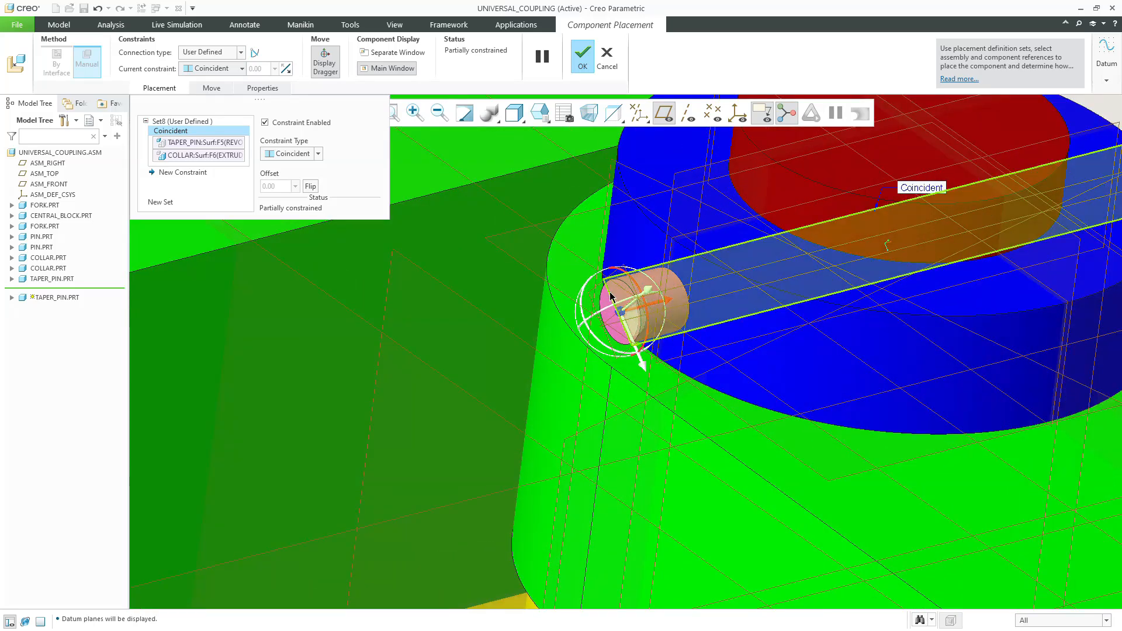
{"action": "left_click", "coordinate": [616, 289]}
{"action": "key", "text": "ctrl+z"}
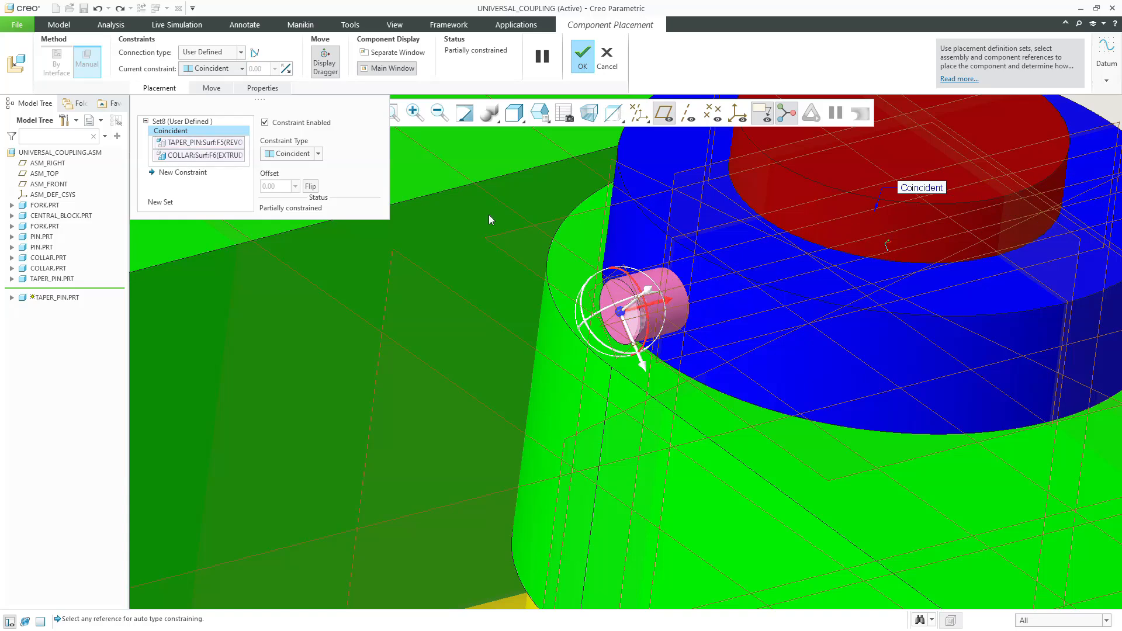
Add a new constraint between the second taper pin's end face and the fork's FRONT datum plane
{"action": "left_click", "coordinate": [184, 172]}
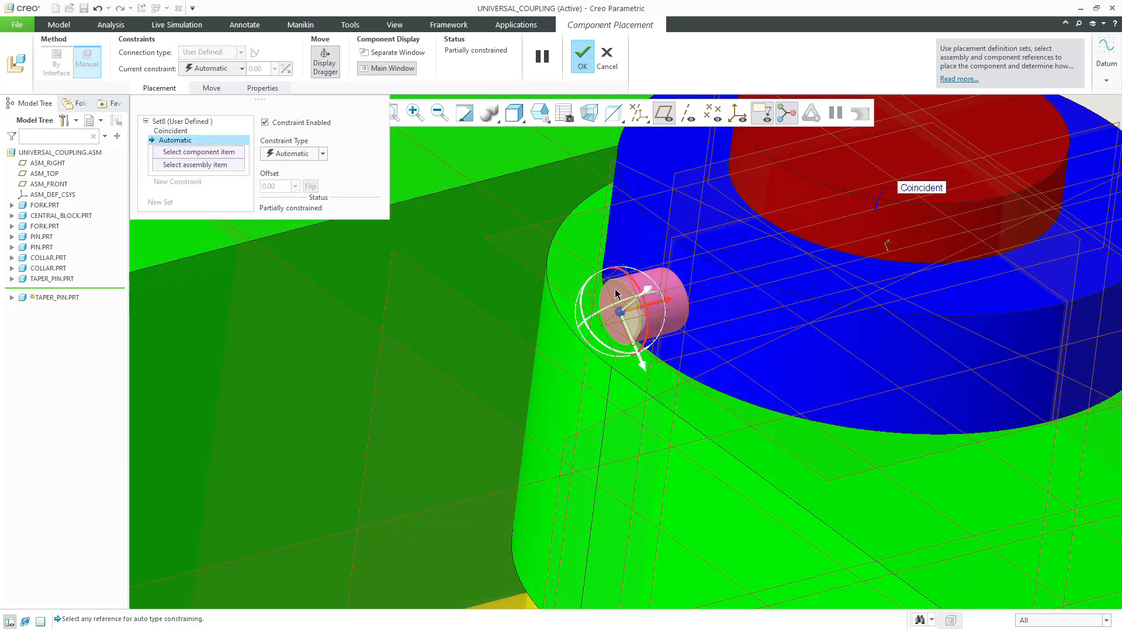
{"action": "left_click", "coordinate": [615, 295]}
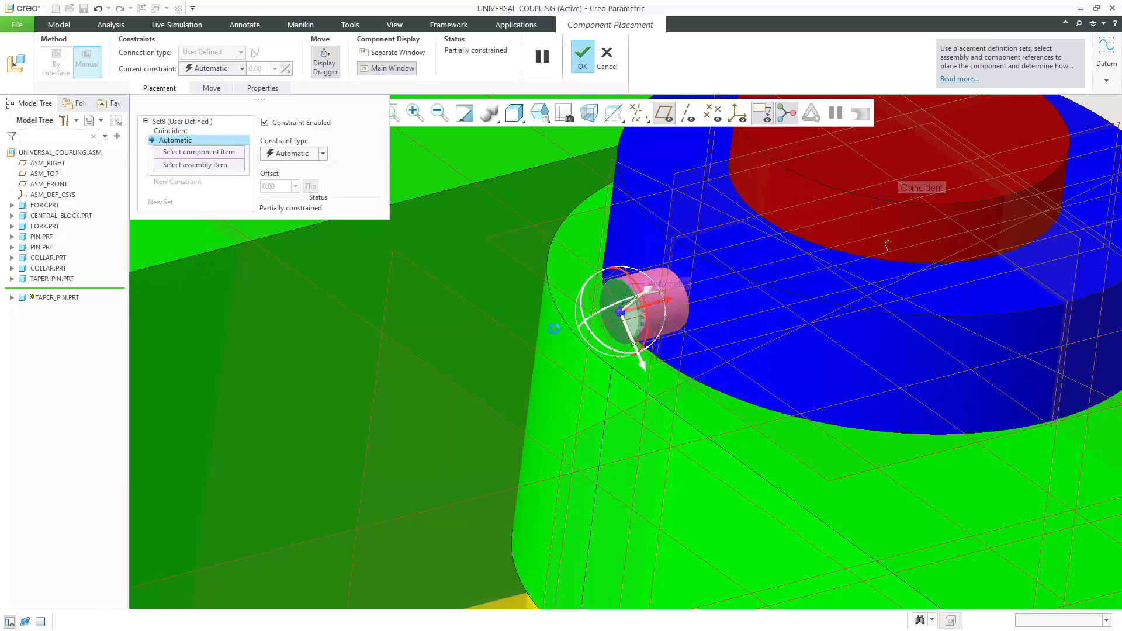
{"action": "scroll", "coordinate": [554, 328], "scroll_direction": "up", "scroll_amount": 5}
{"action": "left_click", "coordinate": [542, 114]}
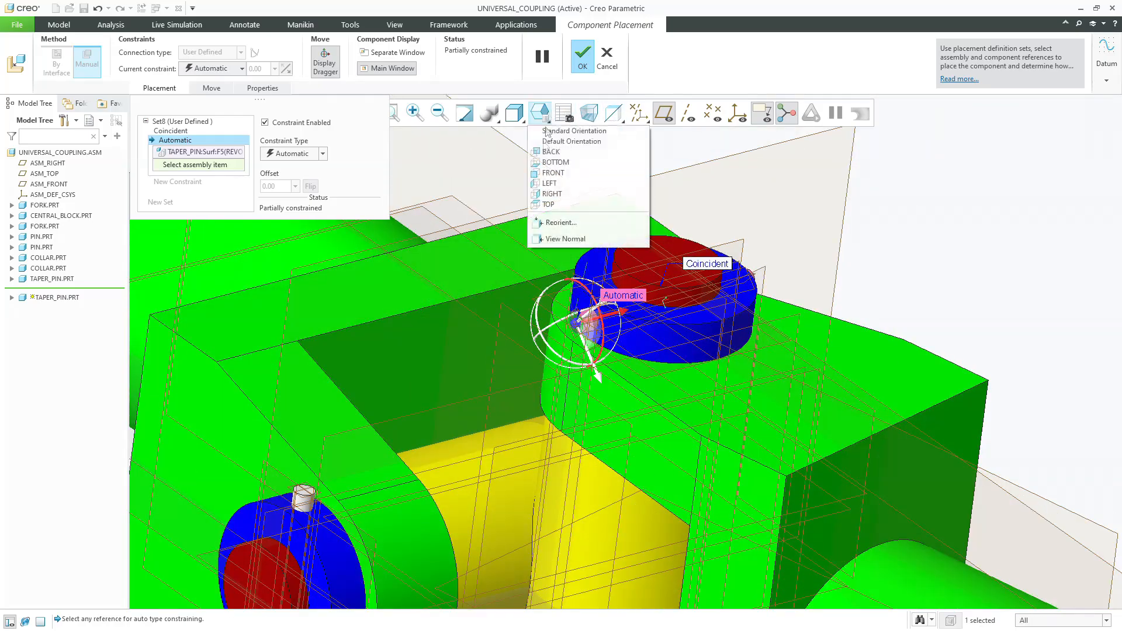
{"action": "left_click", "coordinate": [554, 202]}
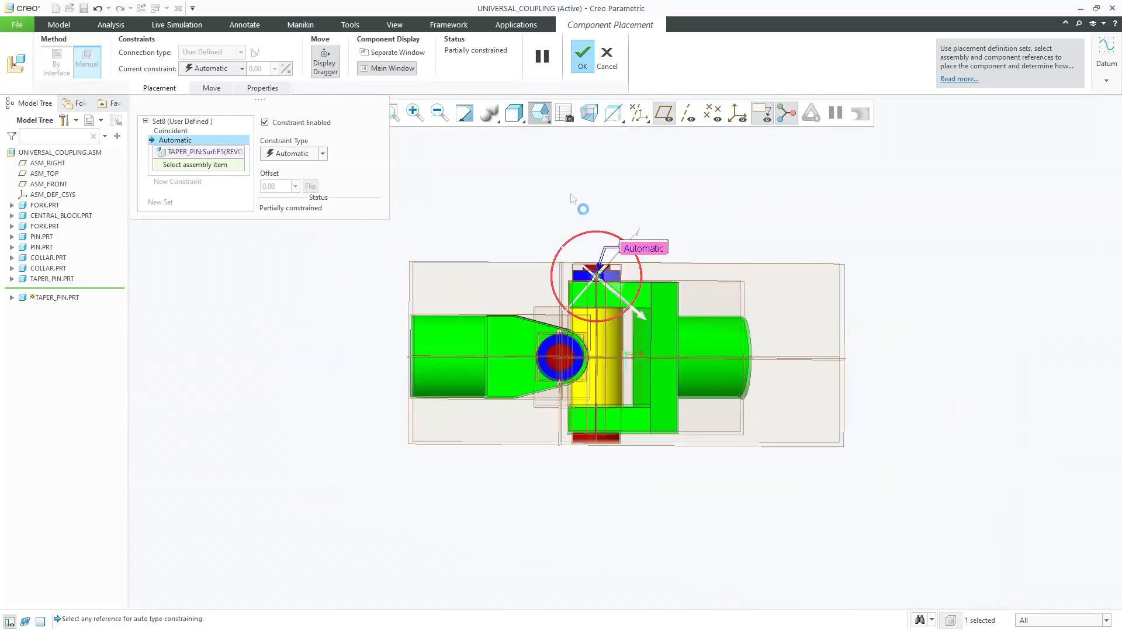
{"action": "left_click", "coordinate": [540, 113]}
{"action": "left_click", "coordinate": [550, 185]}
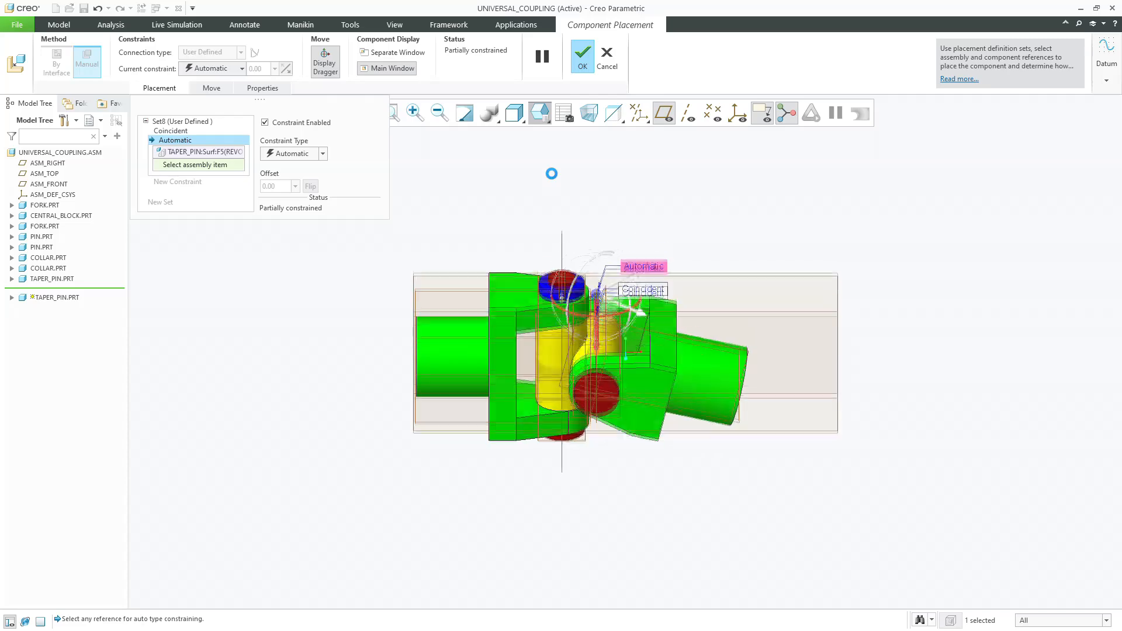
{"action": "scroll", "coordinate": [598, 372], "scroll_direction": "up", "scroll_amount": 5}
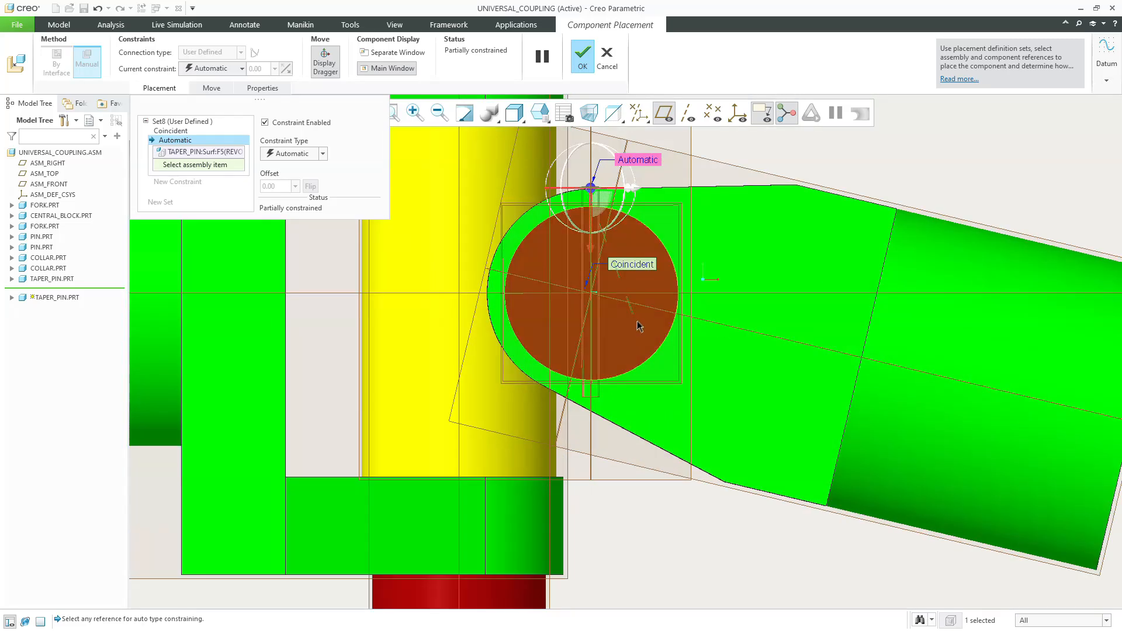
{"action": "left_click", "coordinate": [644, 305]}
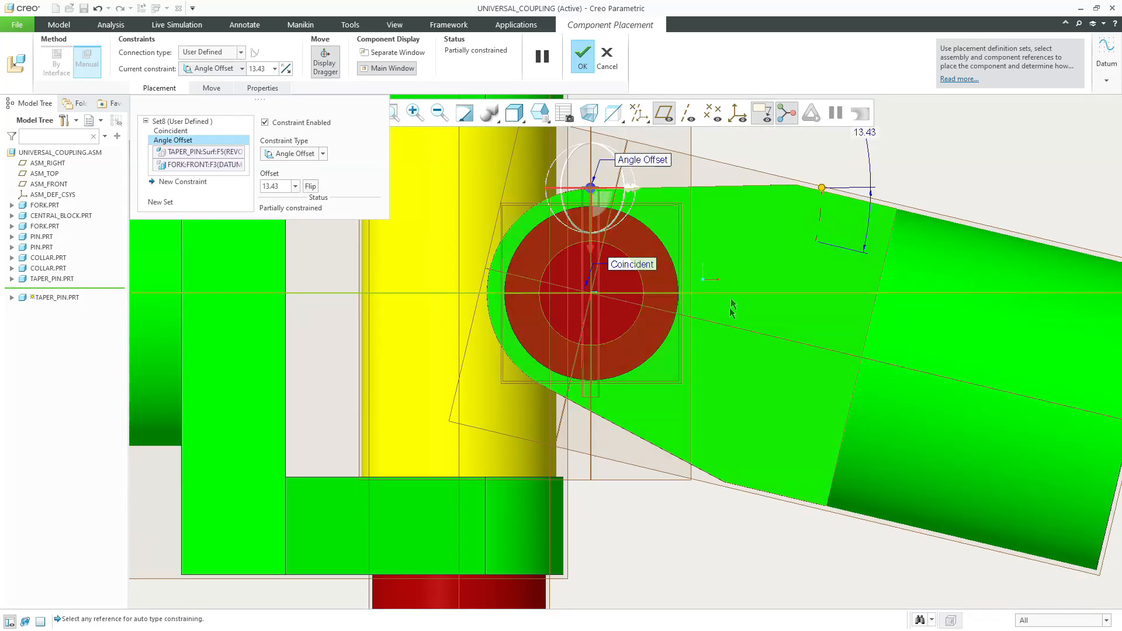
Try the Distance type for the second taper pin's constraint to the fork's FRONT plane, and delete that constraint
{"action": "scroll", "coordinate": [724, 308], "scroll_direction": "down", "scroll_amount": 3}
{"action": "left_click", "coordinate": [227, 69]}
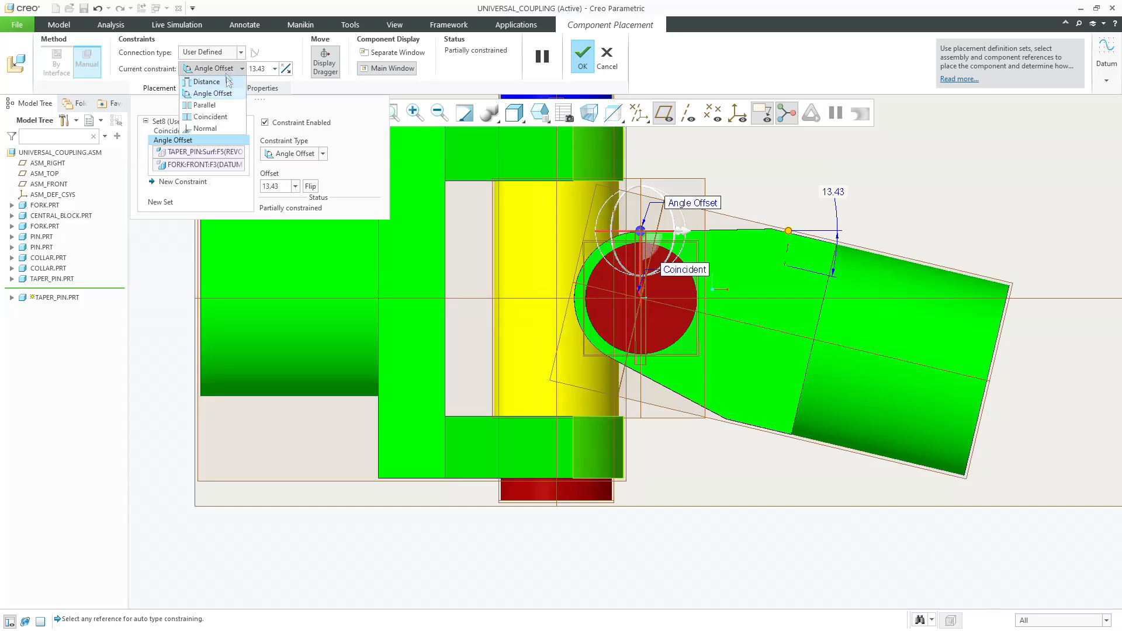
{"action": "left_click", "coordinate": [206, 81]}
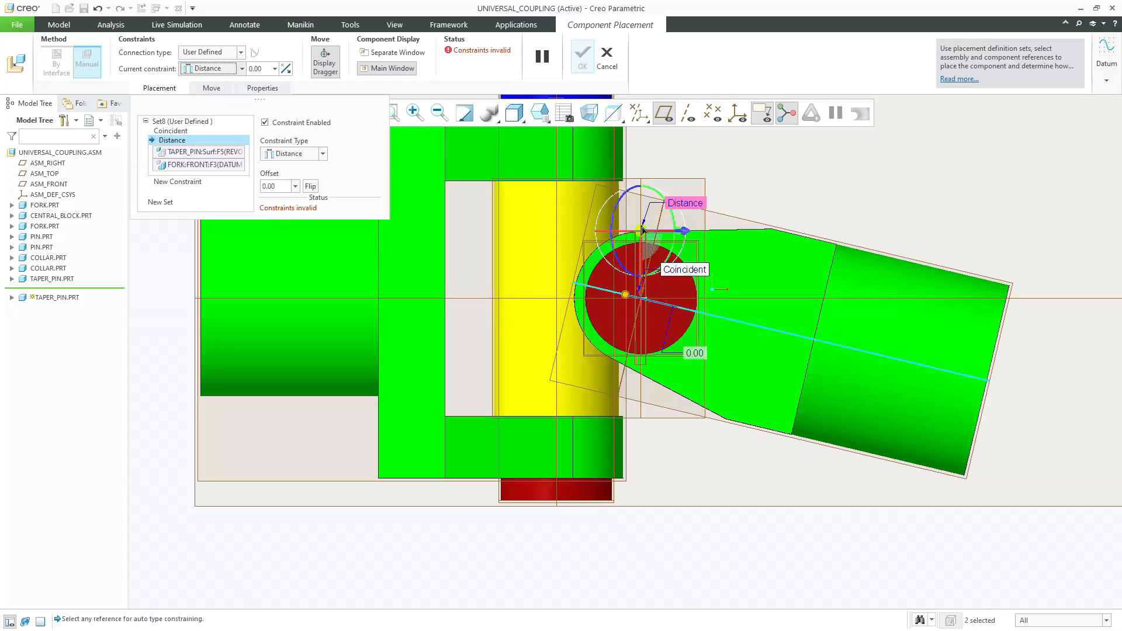
{"action": "right_click", "coordinate": [187, 140]}
{"action": "left_click", "coordinate": [194, 149]}
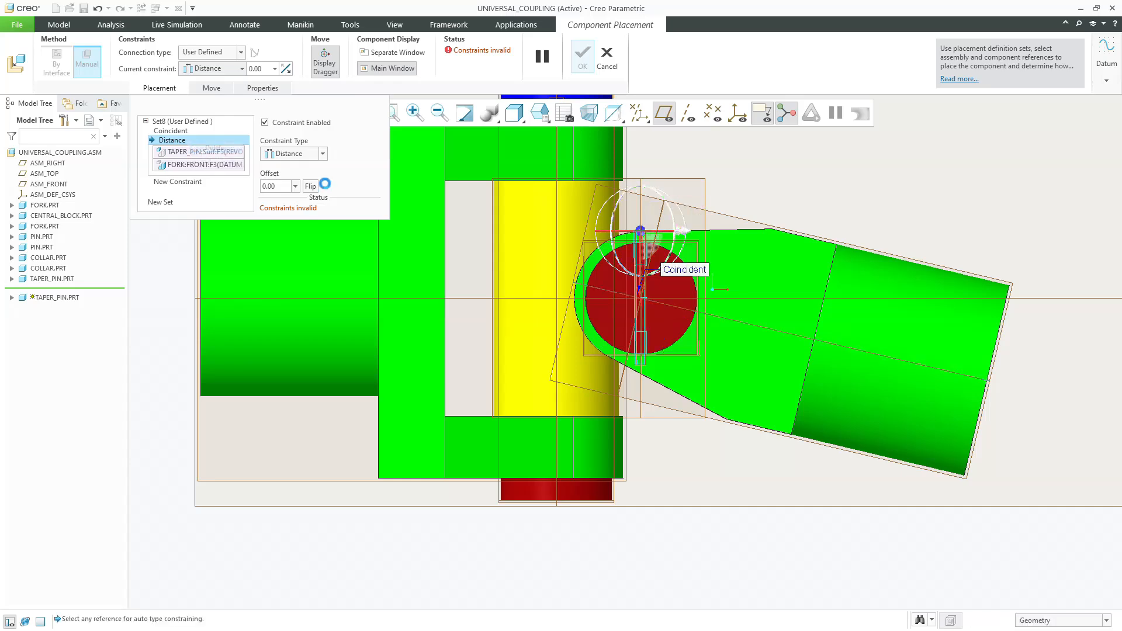
Cancel the placement of the second taper pin and discard the component
{"action": "scroll", "coordinate": [700, 241], "scroll_direction": "down", "scroll_amount": 5}
{"action": "middle_click_drag", "start_coordinate": [700, 241], "coordinate": [639, 302]}
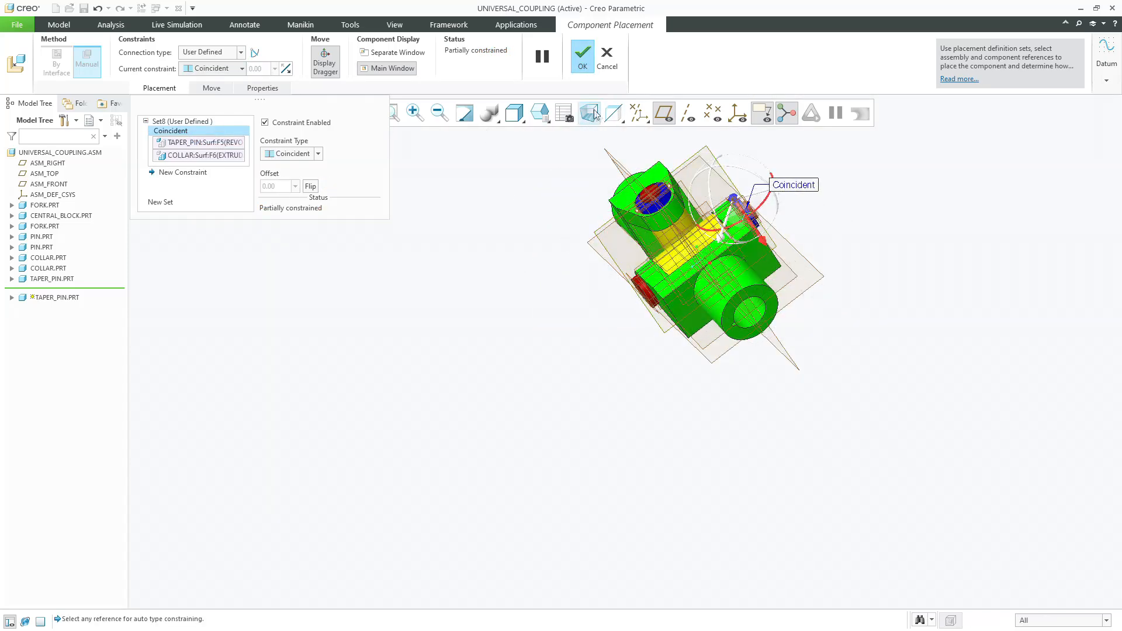
{"action": "left_click", "coordinate": [607, 56]}
{"action": "left_click", "coordinate": [561, 343]}
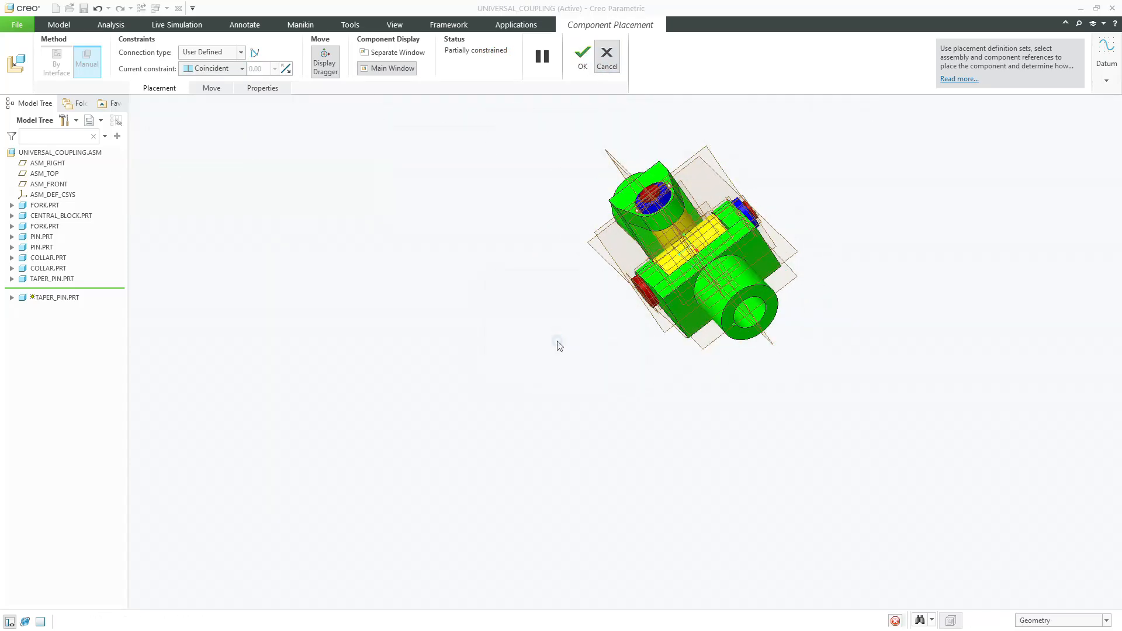
Turn off the display of datum planes in the assembly
{"action": "middle_click_drag", "start_coordinate": [602, 351], "coordinate": [602, 359]}
{"action": "scroll", "coordinate": [634, 307], "scroll_direction": "up", "scroll_amount": 5}
{"action": "scroll", "coordinate": [633, 307], "scroll_direction": "up", "scroll_amount": 4}
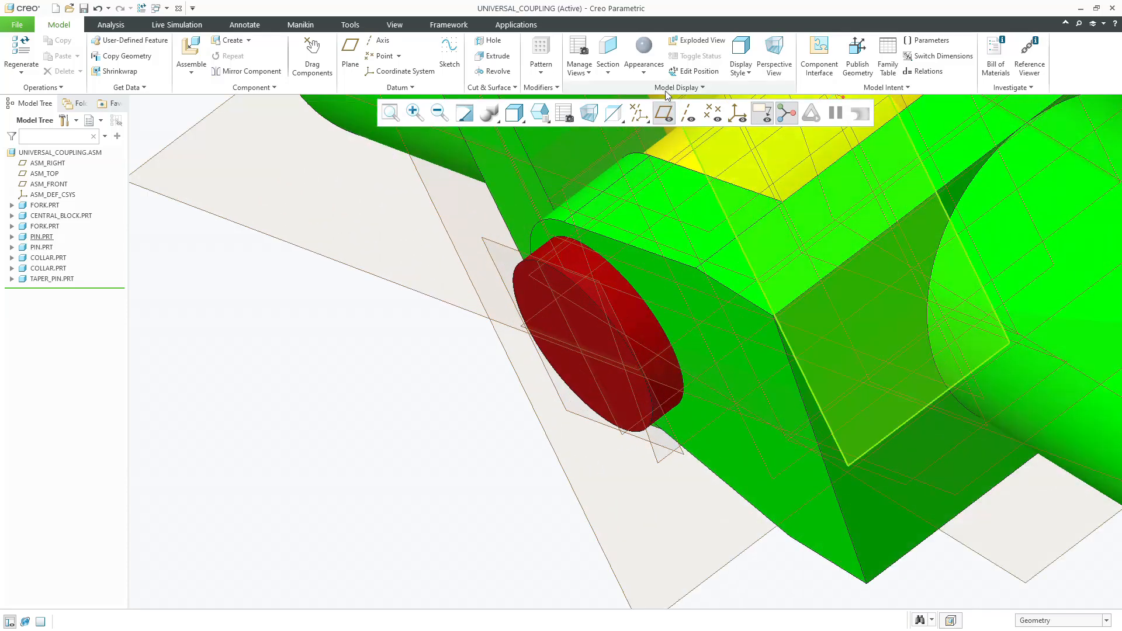
{"action": "left_click", "coordinate": [664, 112]}
{"action": "left_click", "coordinate": [610, 286]}
{"action": "scroll", "coordinate": [544, 337], "scroll_direction": "down", "scroll_amount": 5}
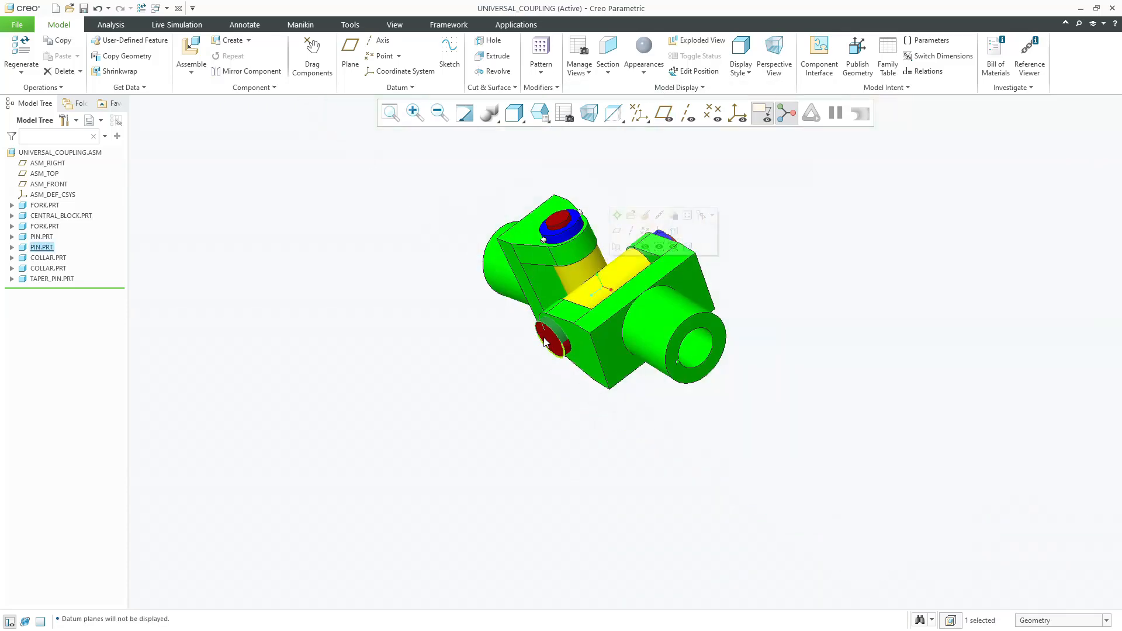
Redefine the placement of the second PIN component and add a new constraint to its set
{"action": "left_click", "coordinate": [30, 250]}
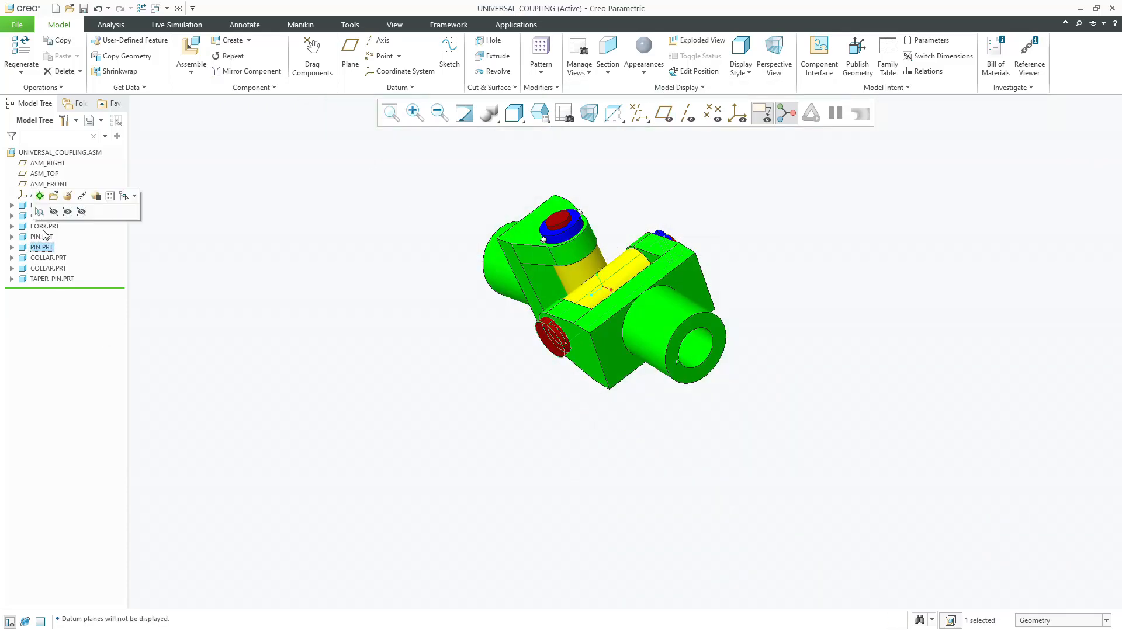
{"action": "left_click", "coordinate": [68, 197]}
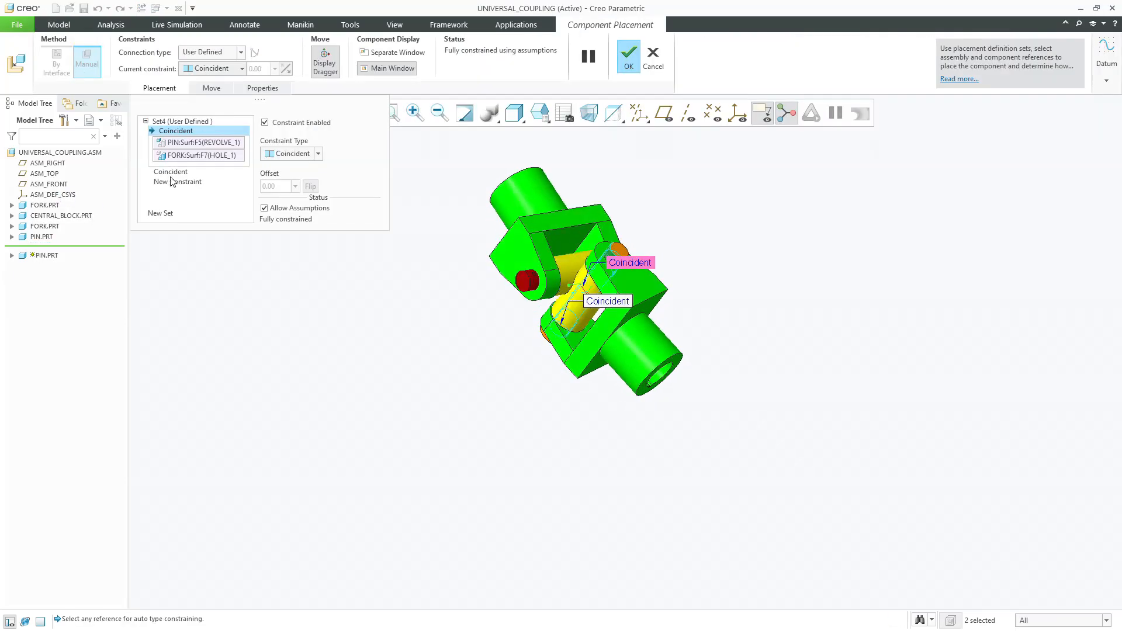
{"action": "left_click", "coordinate": [173, 182]}
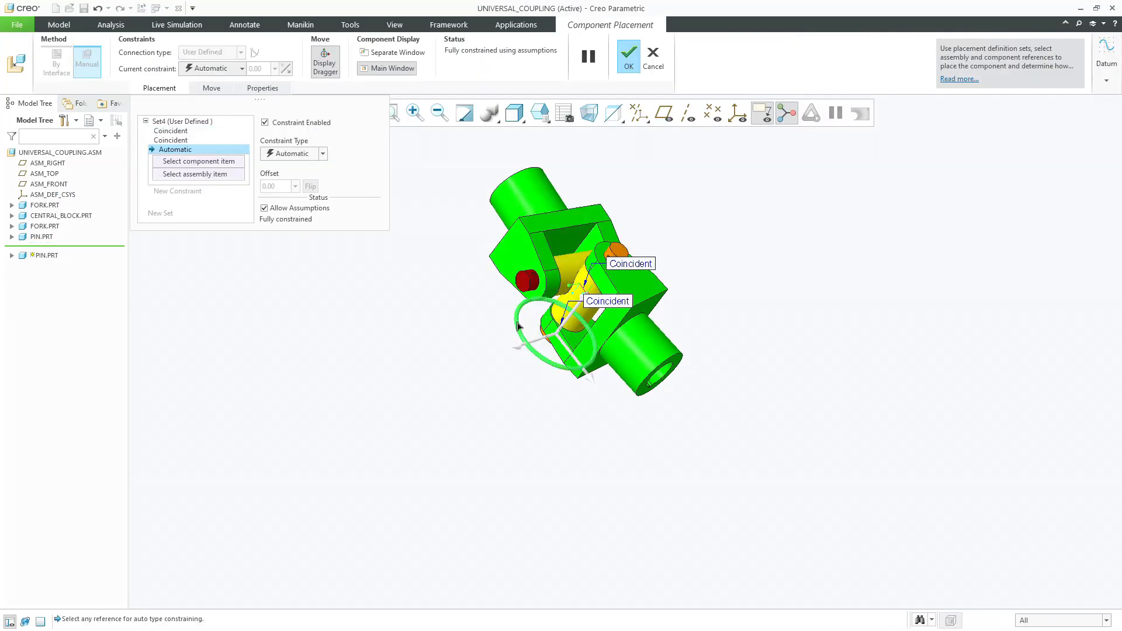
{"action": "scroll", "coordinate": [549, 244], "scroll_direction": "down", "scroll_amount": 5}
{"action": "scroll", "coordinate": [670, 276], "scroll_direction": "up", "scroll_amount": 5}
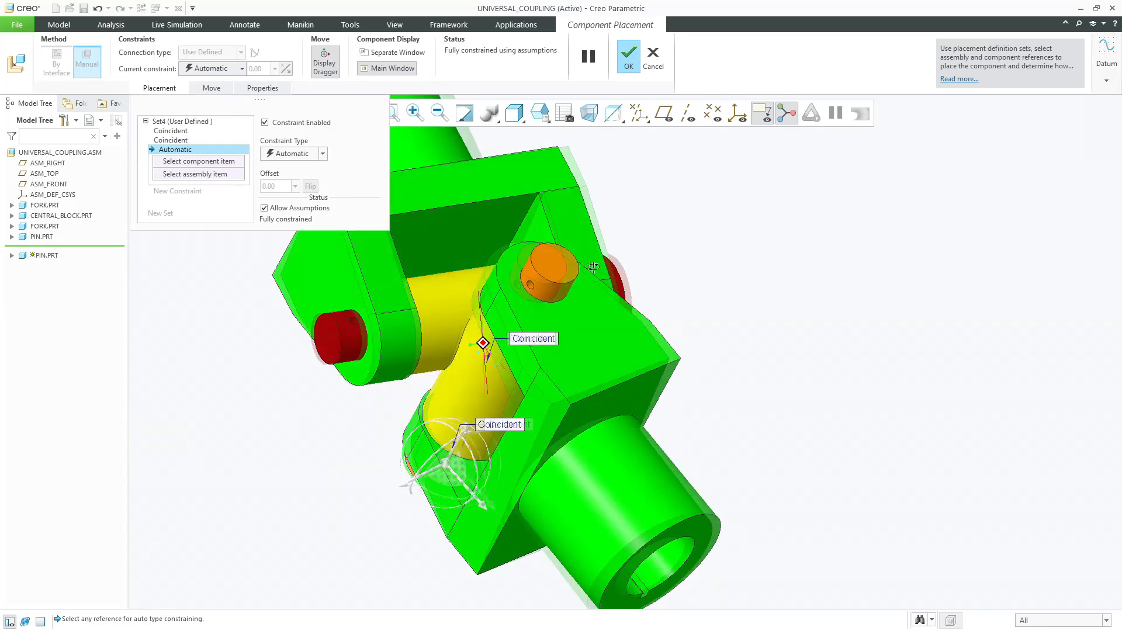
Show the datum planes and constrain the second pin's datum plane Parallel to the fork, completing the pin's redefinition
{"action": "left_click", "coordinate": [664, 113]}
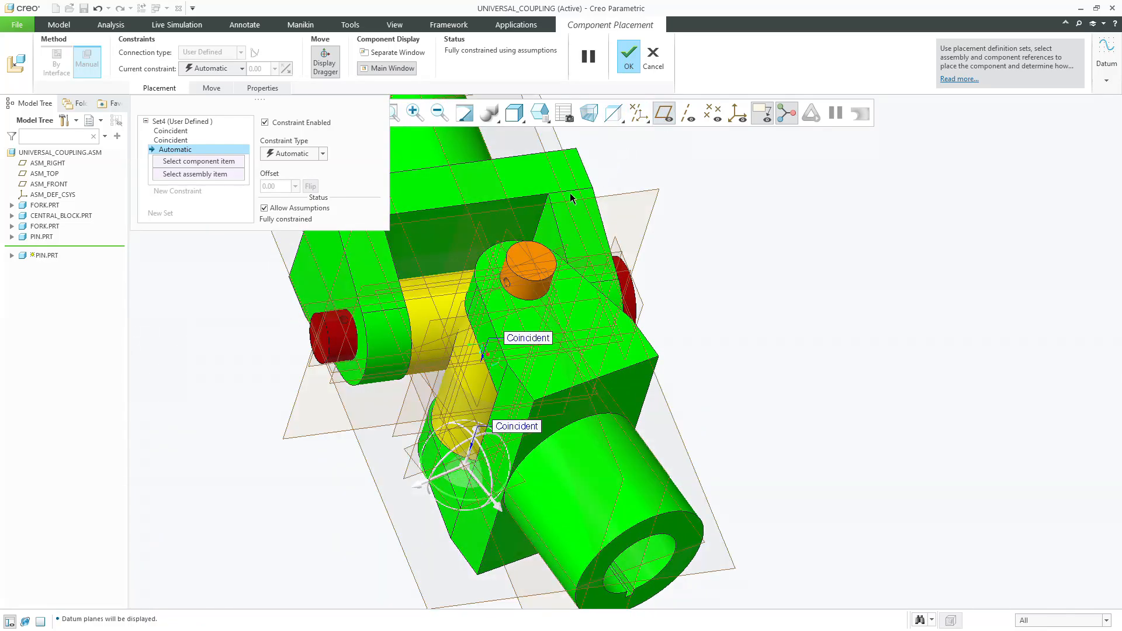
{"action": "left_click", "coordinate": [506, 239]}
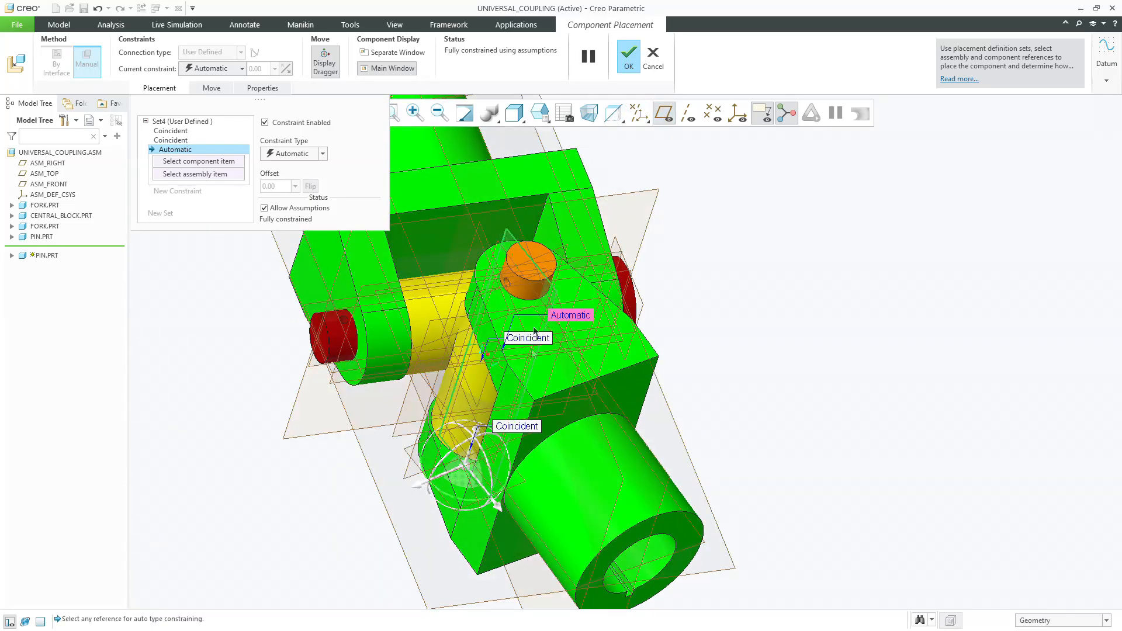
{"action": "left_click", "coordinate": [511, 385]}
{"action": "left_click", "coordinate": [292, 154]}
{"action": "left_click", "coordinate": [292, 185]}
{"action": "middle_click", "coordinate": [741, 233]}
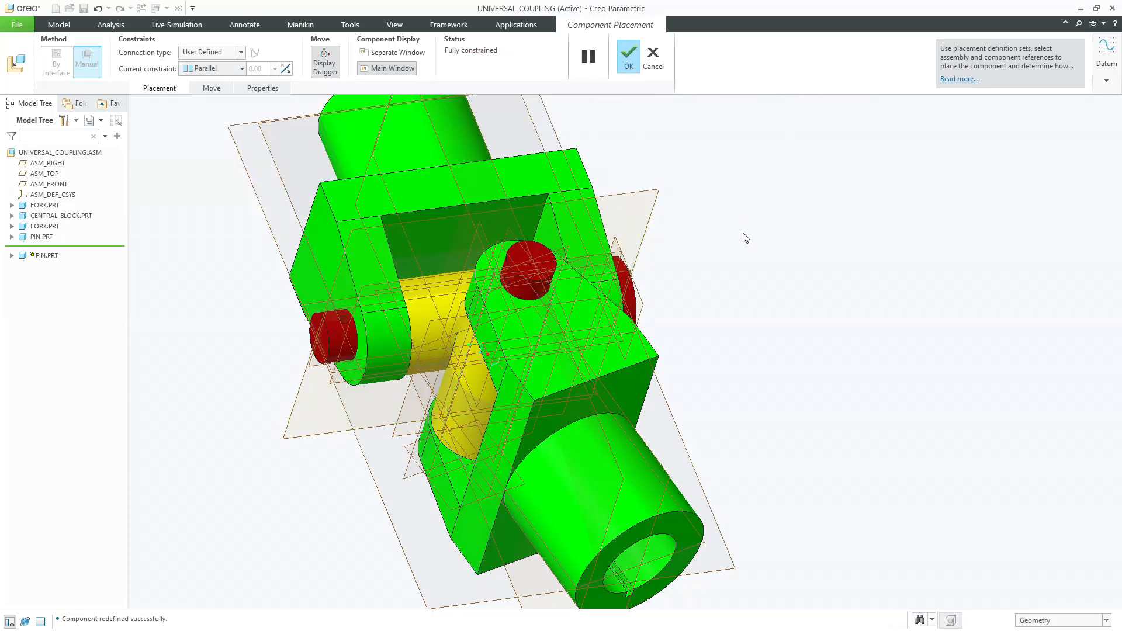
Regenerate the assembly and turn off the display of datum planes
{"action": "scroll", "coordinate": [746, 239], "scroll_direction": "up", "scroll_amount": 3}
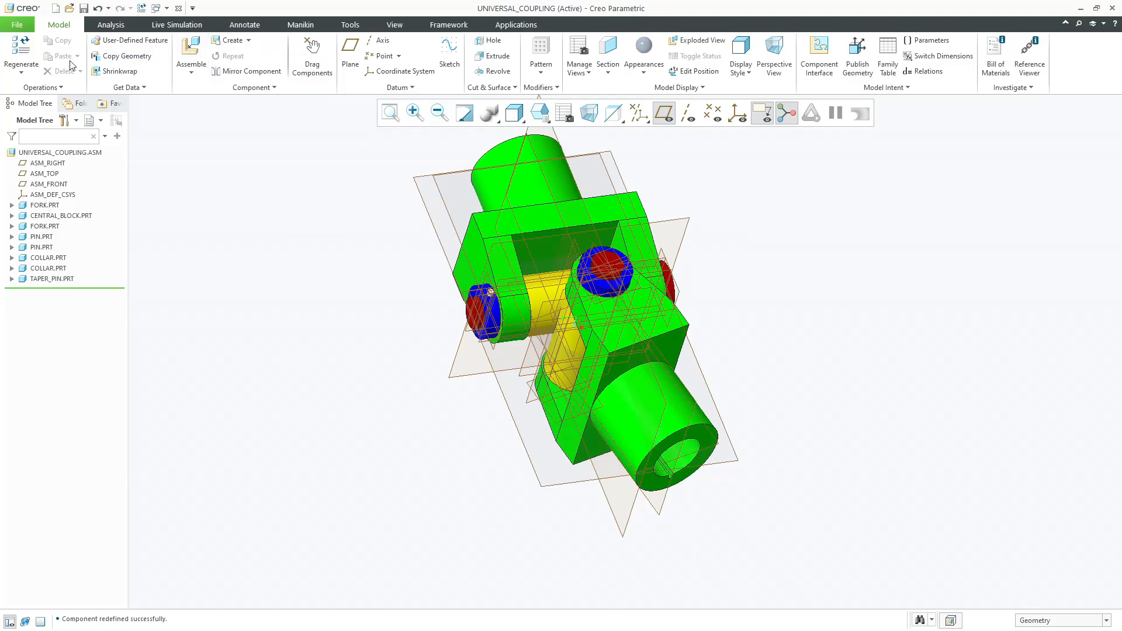
{"action": "left_click", "coordinate": [13, 45]}
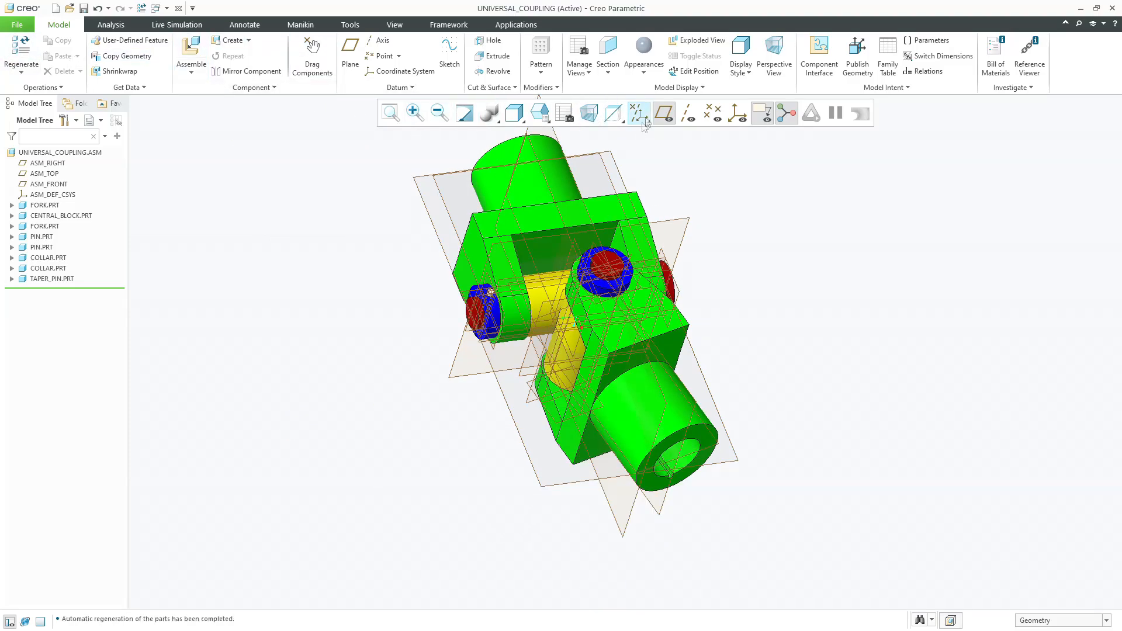
{"action": "left_click", "coordinate": [665, 114]}
{"action": "scroll", "coordinate": [637, 273], "scroll_direction": "down", "scroll_amount": 4}
{"action": "middle_click_drag", "start_coordinate": [559, 271], "coordinate": [622, 243]}
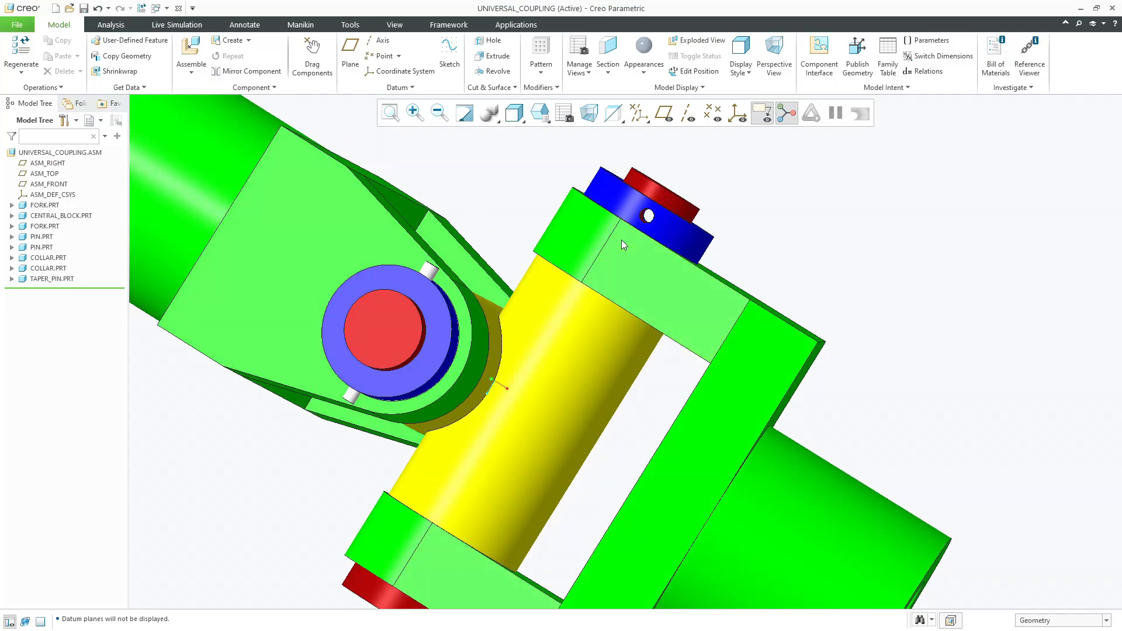
{"action": "scroll", "coordinate": [493, 383], "scroll_direction": "up", "scroll_amount": 6}
Insert another TAPER_PIN part and make its cylindrical surface Coincident with the cross hole of the collar without a taper pin
{"action": "left_click", "coordinate": [38, 282]}
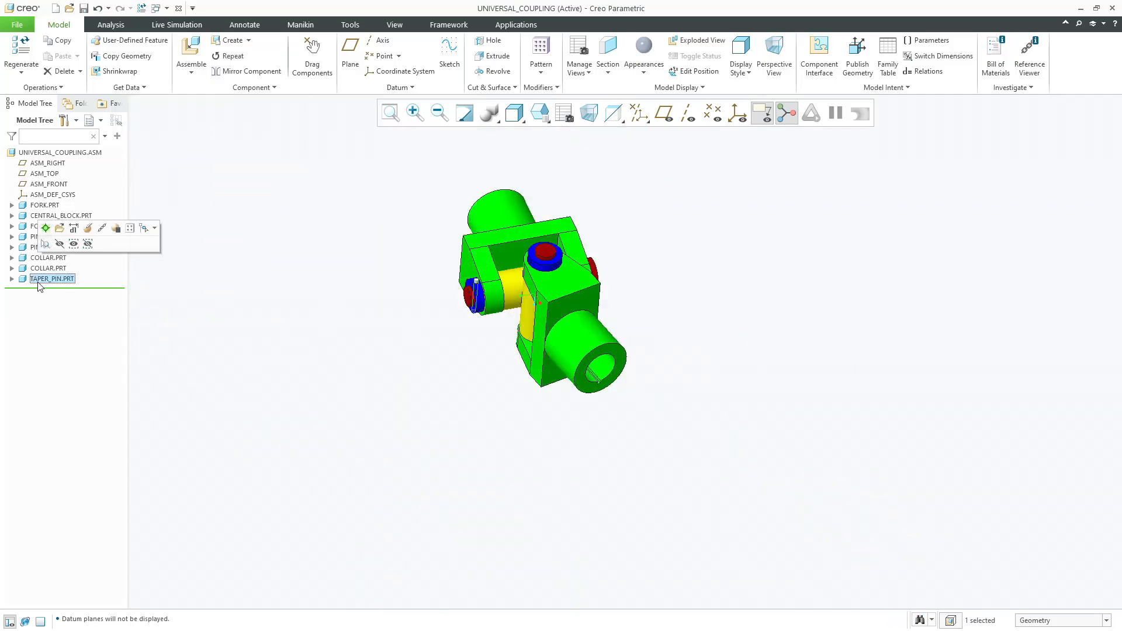
{"action": "left_click", "coordinate": [191, 51]}
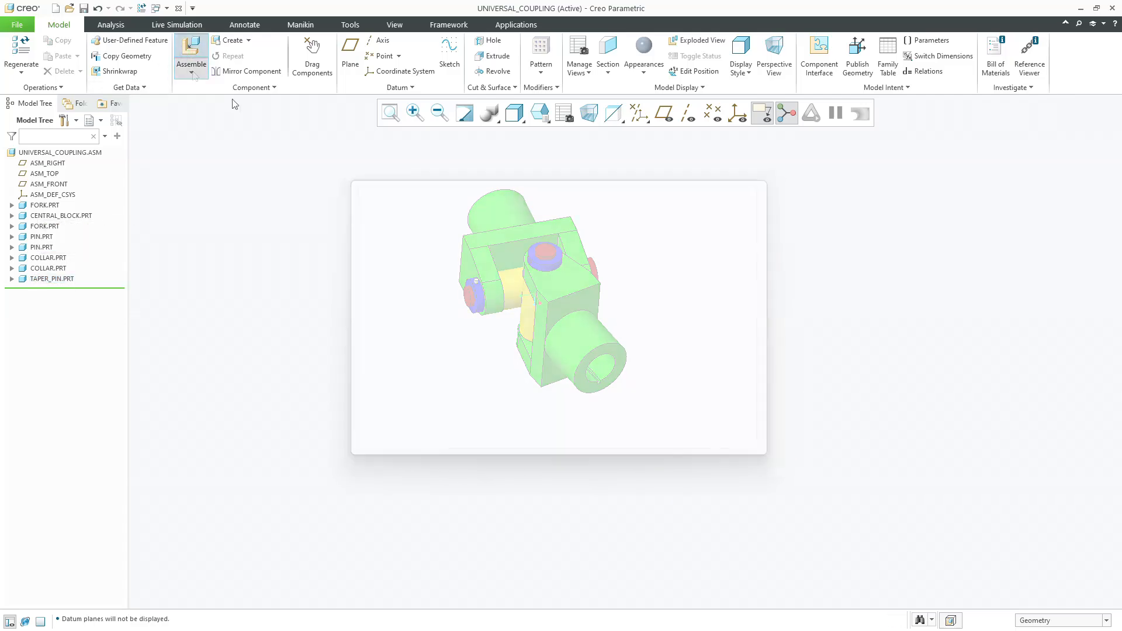
{"action": "double_click", "coordinate": [474, 278]}
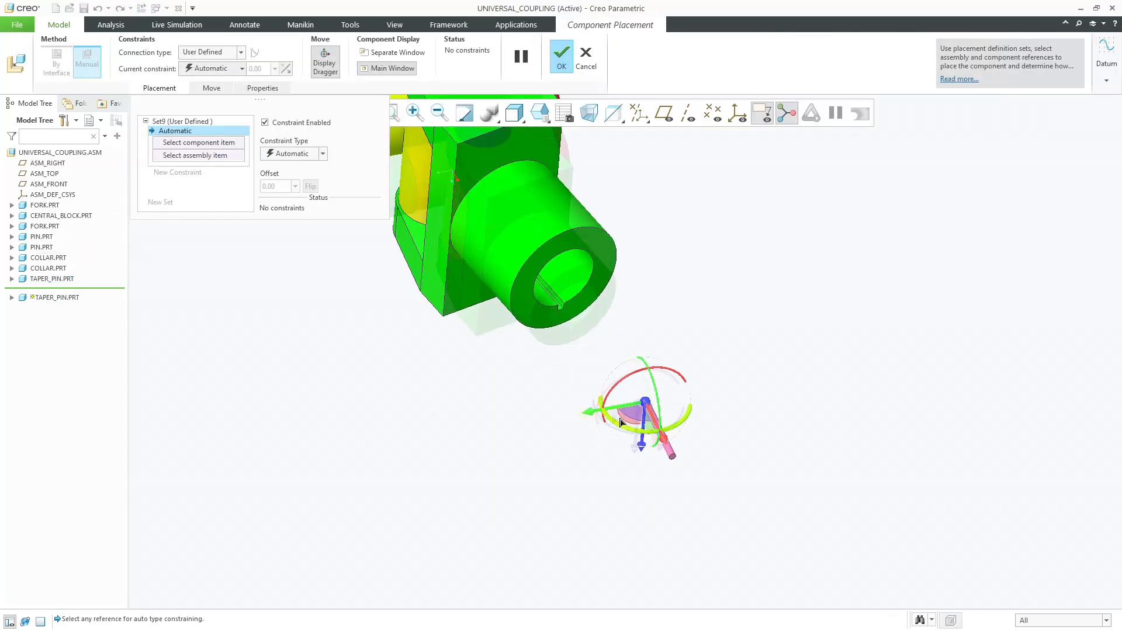
{"action": "left_click", "coordinate": [685, 434]}
{"action": "scroll", "coordinate": [722, 451], "scroll_direction": "up", "scroll_amount": 3}
{"action": "scroll", "coordinate": [709, 350], "scroll_direction": "up", "scroll_amount": 5}
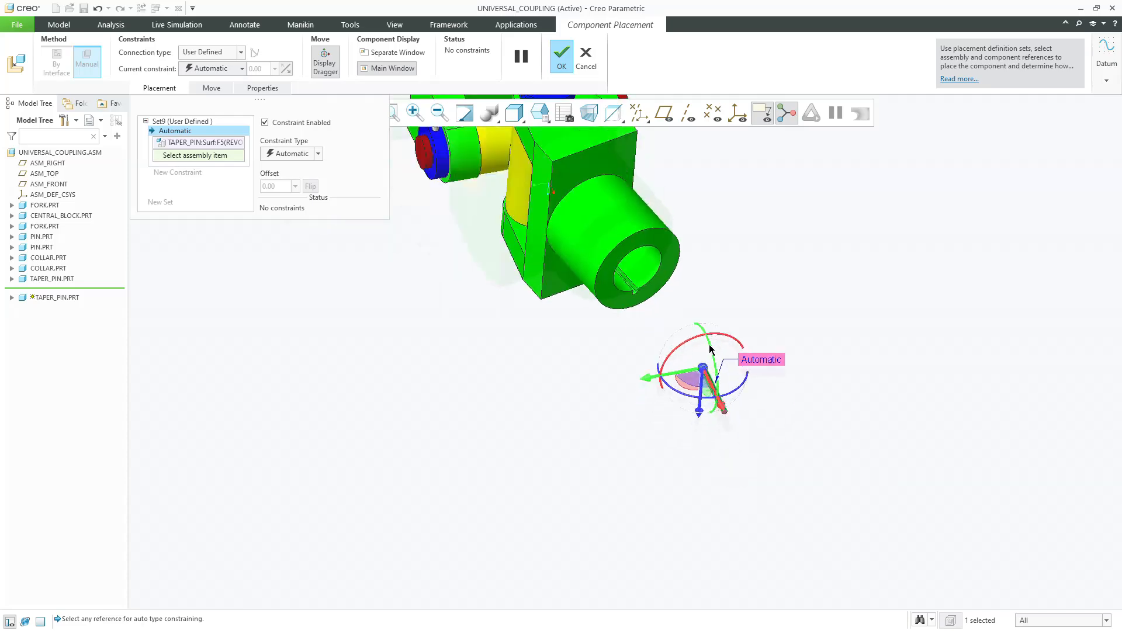
{"action": "scroll", "coordinate": [563, 132], "scroll_direction": "down", "scroll_amount": 4}
{"action": "scroll", "coordinate": [562, 136], "scroll_direction": "down", "scroll_amount": 5}
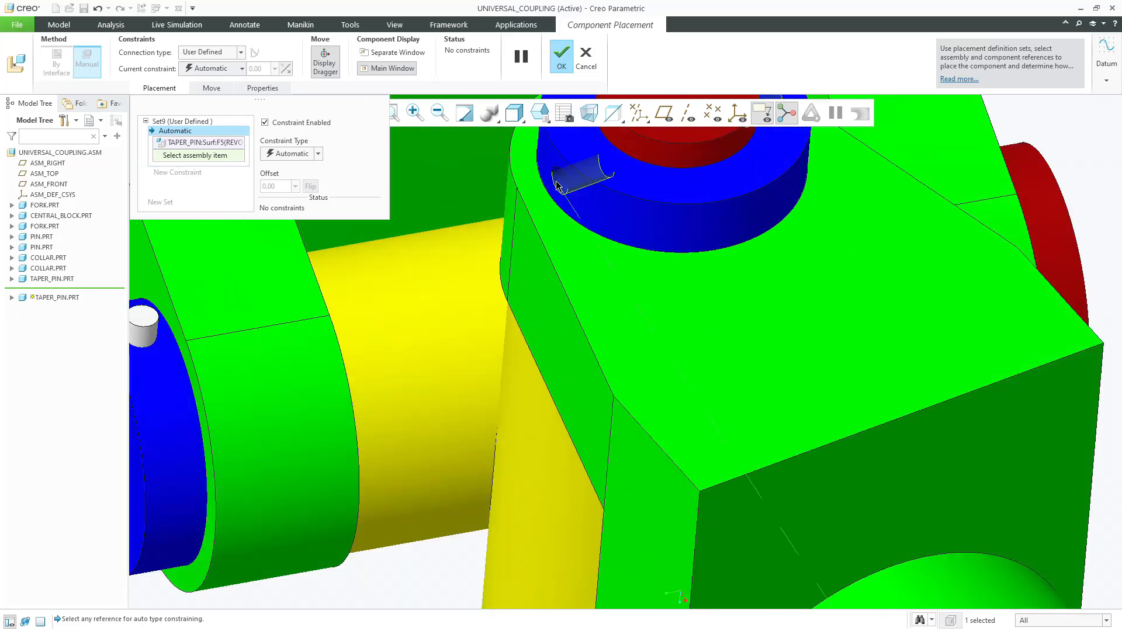
{"action": "left_click", "coordinate": [557, 223]}
Slide the new taper pin along its axis completely out of the collar so its inner end face is exposed
{"action": "scroll", "coordinate": [565, 261], "scroll_direction": "up", "scroll_amount": 2}
{"action": "scroll", "coordinate": [637, 175], "scroll_direction": "down", "scroll_amount": 6}
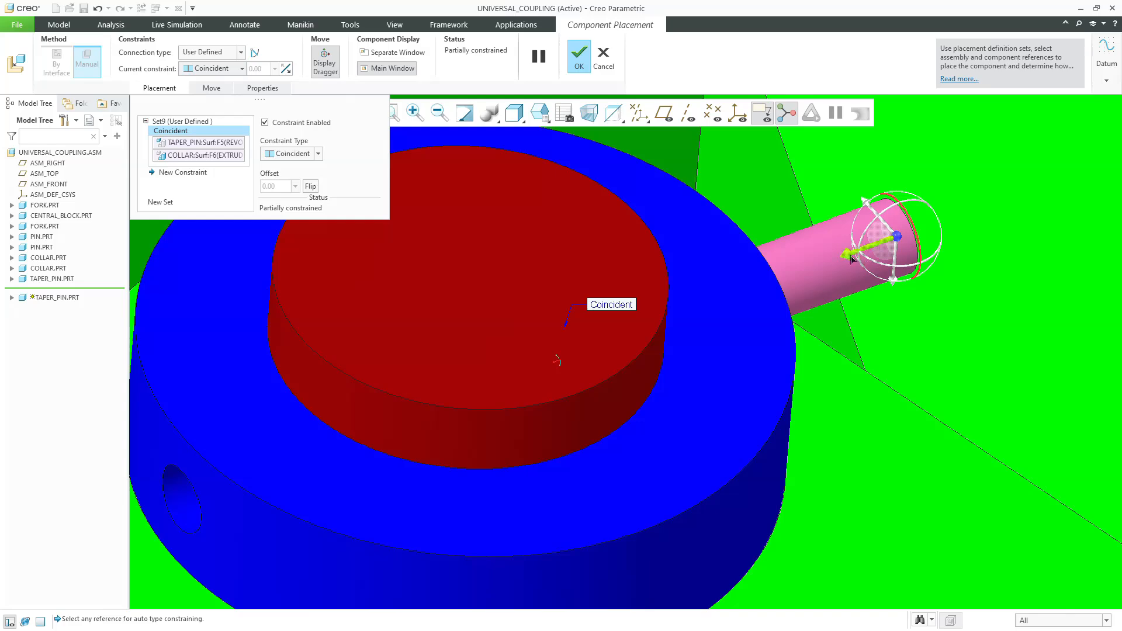
{"action": "left_click_drag", "start_coordinate": [852, 259], "coordinate": [1064, 180]}
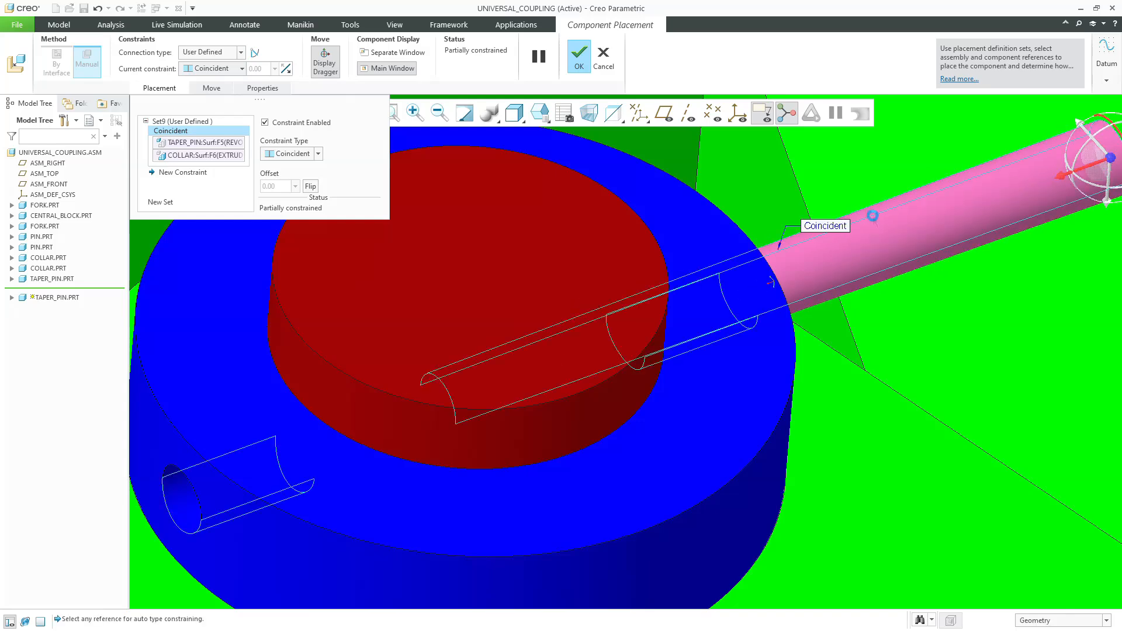
{"action": "scroll", "coordinate": [866, 264], "scroll_direction": "up", "scroll_amount": 3}
{"action": "scroll", "coordinate": [882, 263], "scroll_direction": "up", "scroll_amount": 2}
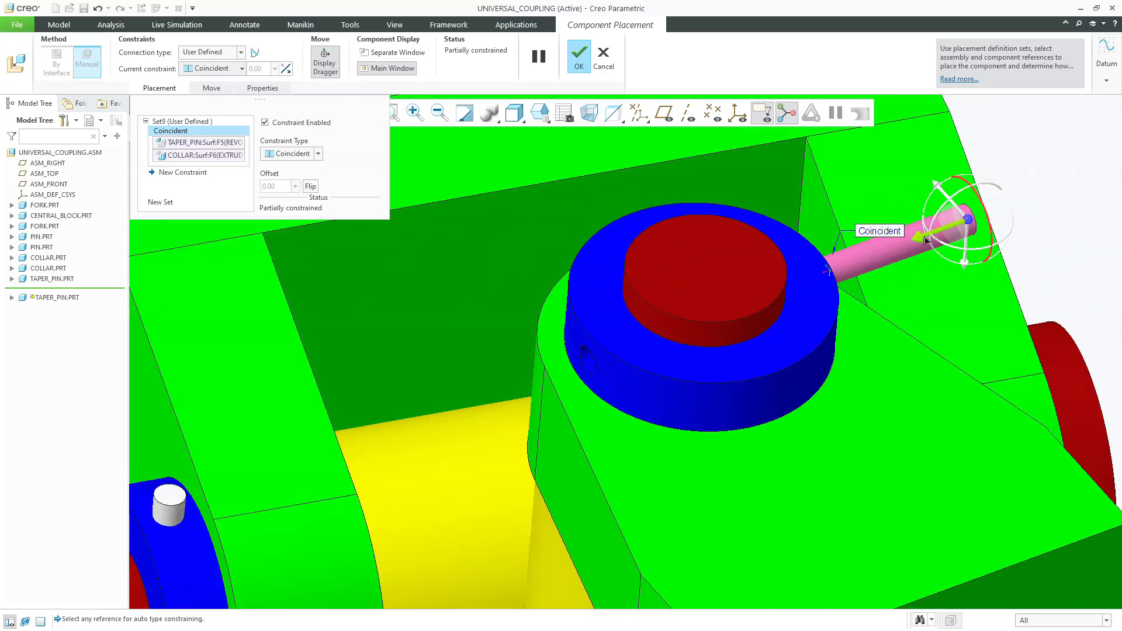
{"action": "left_click_drag", "start_coordinate": [926, 240], "coordinate": [1120, 163]}
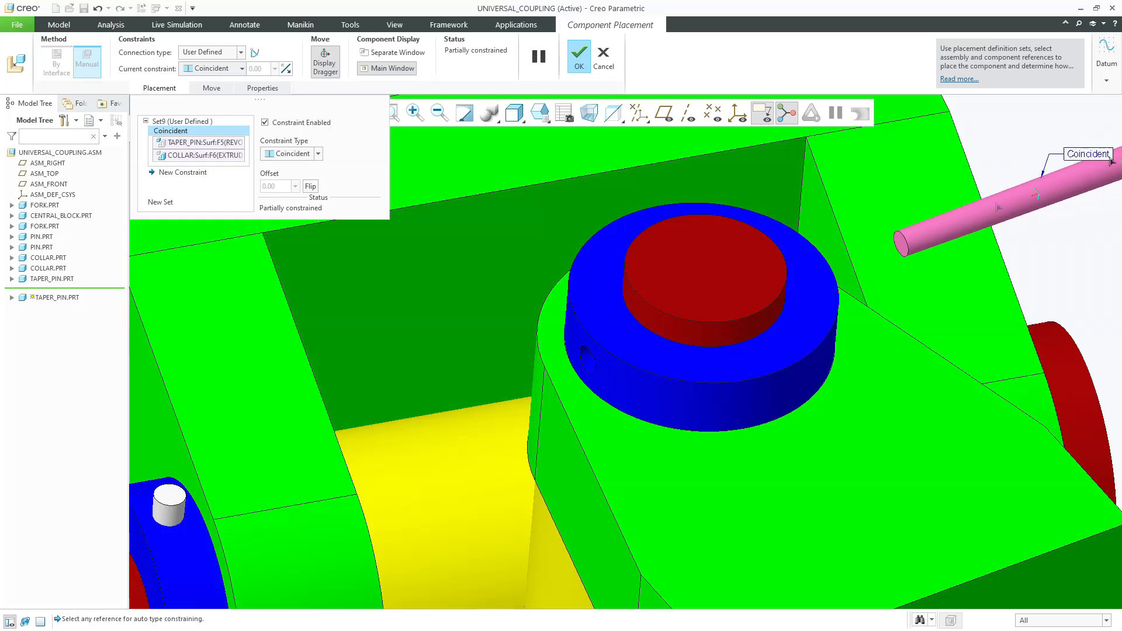
Constrain the taper pin's end face at a Distance of 14 from the fork's side face and complete the placement
{"action": "left_click", "coordinate": [903, 245]}
{"action": "scroll", "coordinate": [606, 370], "scroll_direction": "up", "scroll_amount": 3}
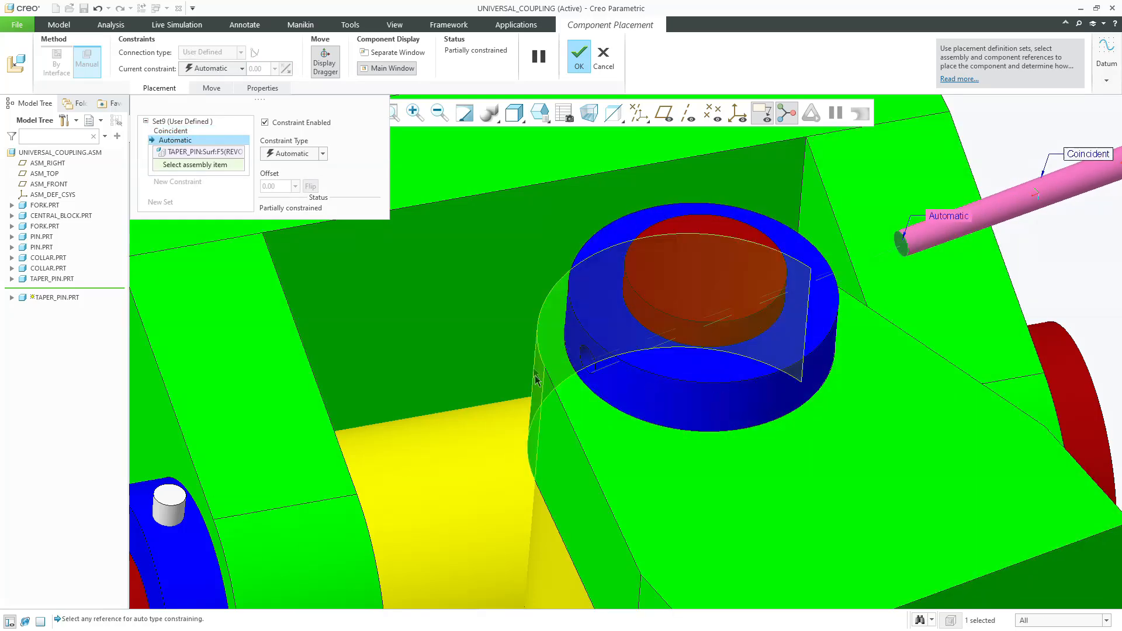
{"action": "left_click", "coordinate": [625, 553]}
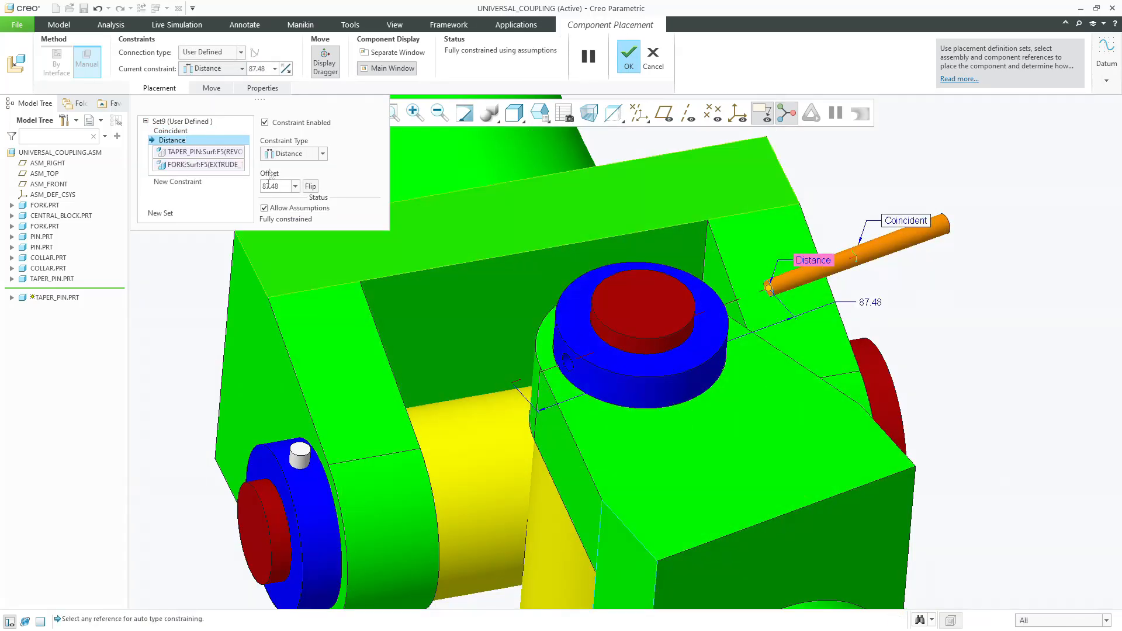
{"action": "type", "text": "15"}
{"action": "key", "text": "Return"}
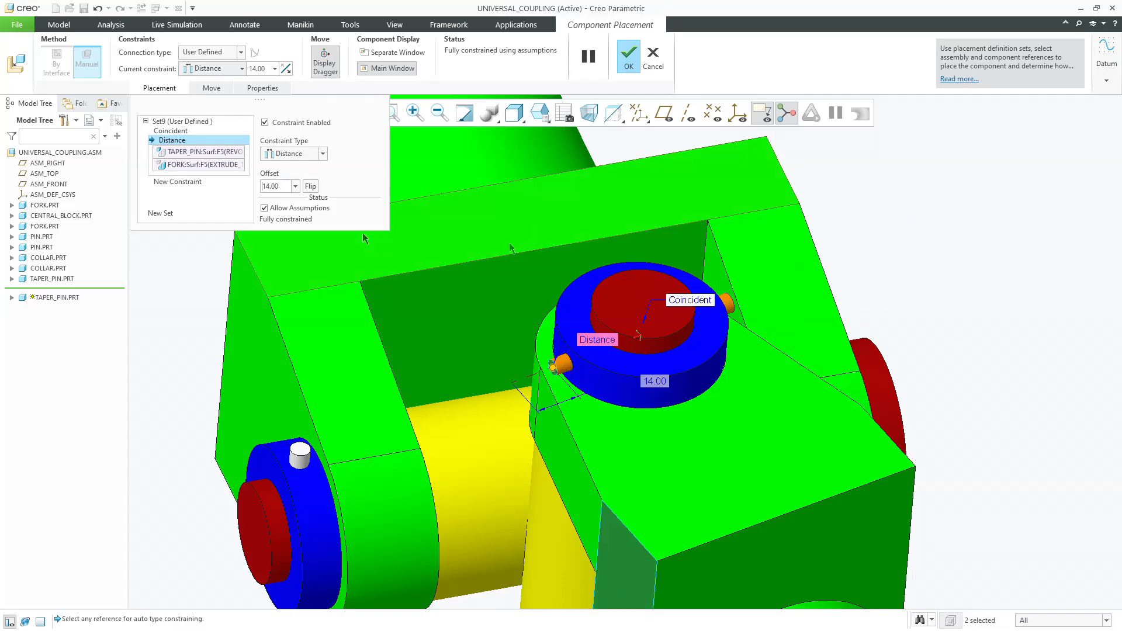
{"action": "middle_click", "coordinate": [657, 246]}
View the complete coupling from another angle and switch it to a saved orientation
{"action": "scroll", "coordinate": [658, 254], "scroll_direction": "up", "scroll_amount": 4}
{"action": "scroll", "coordinate": [658, 249], "scroll_direction": "up", "scroll_amount": 3}
{"action": "middle_click_drag", "start_coordinate": [658, 249], "coordinate": [424, 412]}
{"action": "left_click", "coordinate": [541, 113]}
{"action": "left_click", "coordinate": [552, 131]}
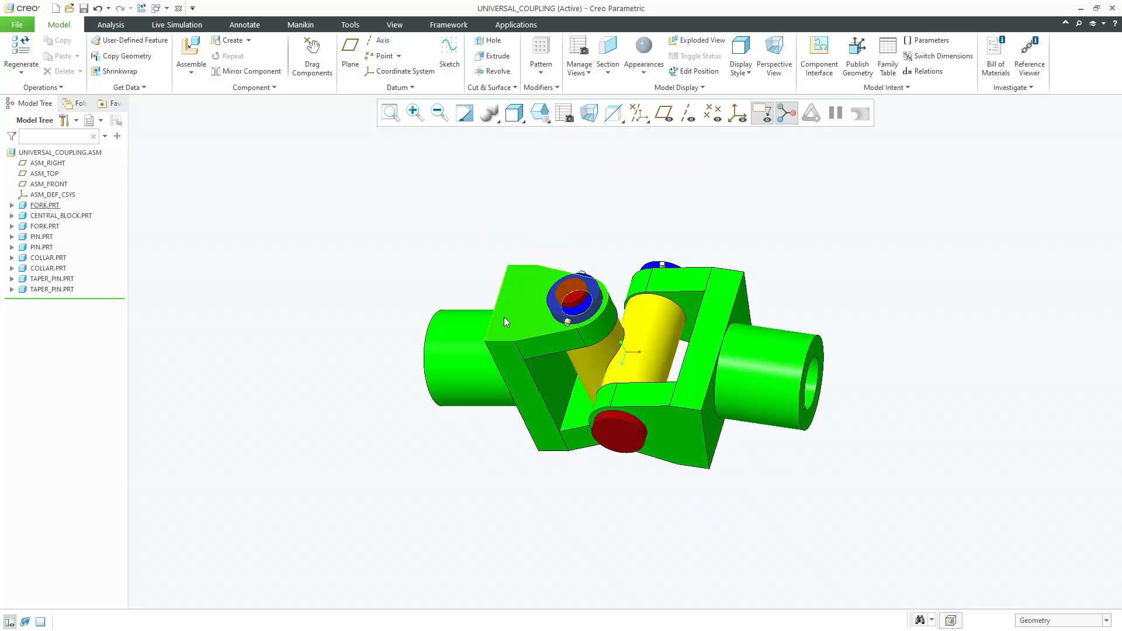
Examine the fork, central block and both pins by selecting them one after another in the finished assembly
{"action": "left_click", "coordinate": [504, 317]}
{"action": "left_click", "coordinate": [737, 351]}
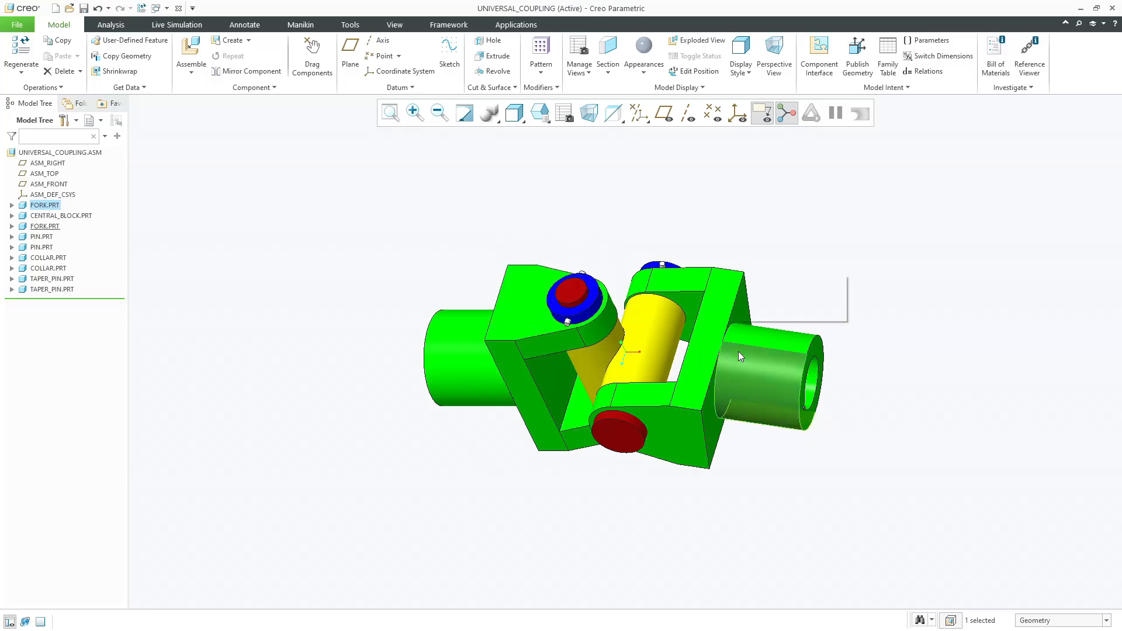
{"action": "left_click", "coordinate": [743, 231]}
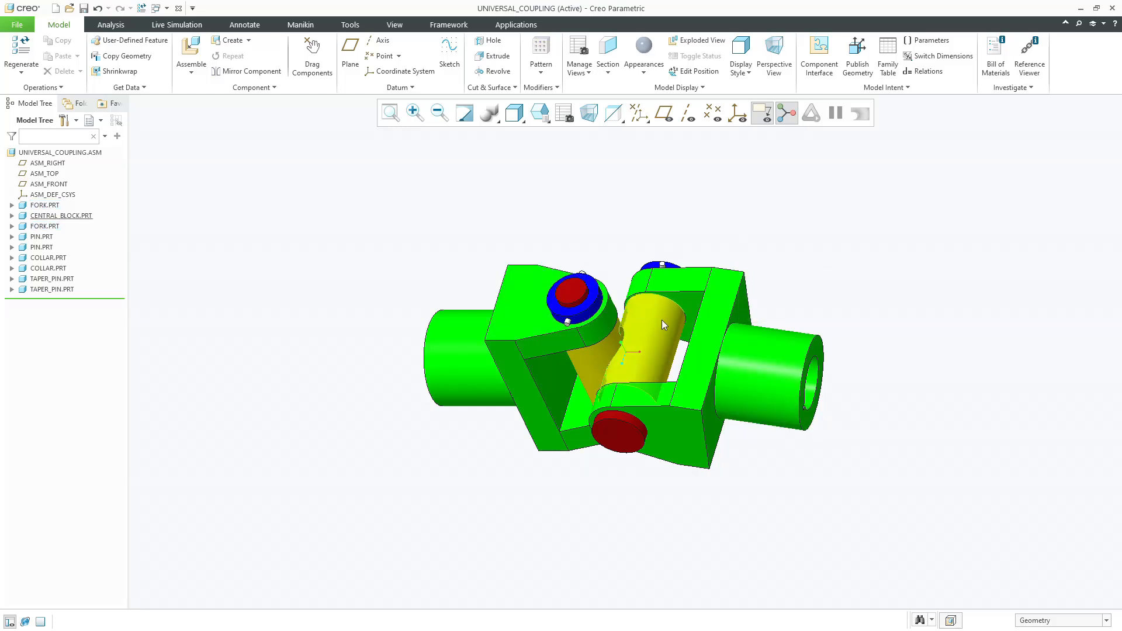
{"action": "left_click", "coordinate": [645, 332]}
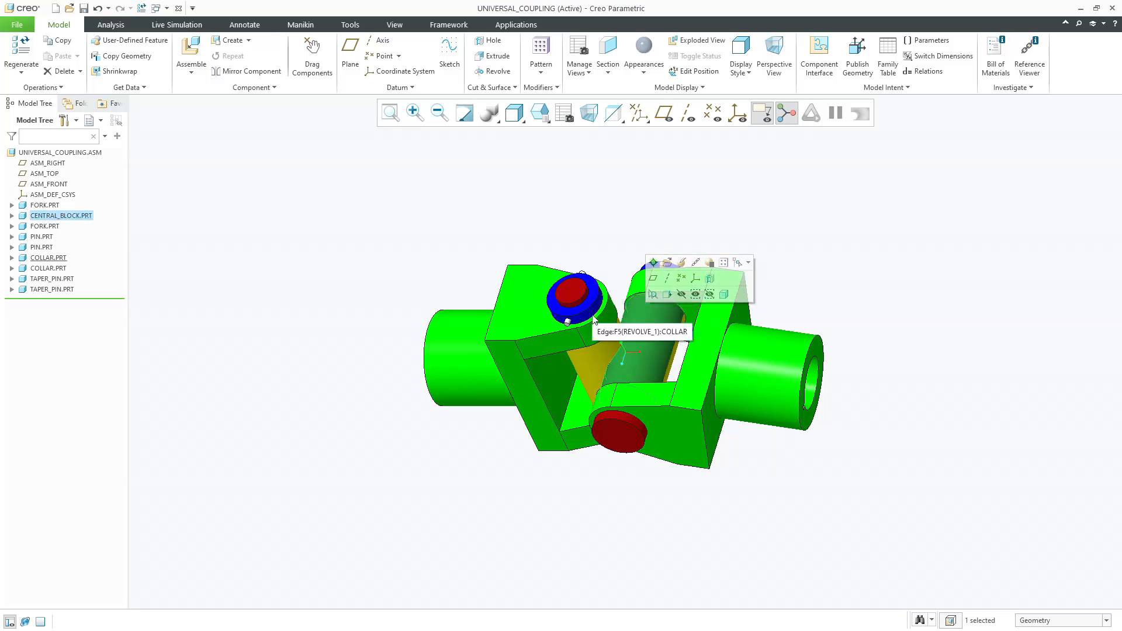
{"action": "left_click", "coordinate": [607, 427]}
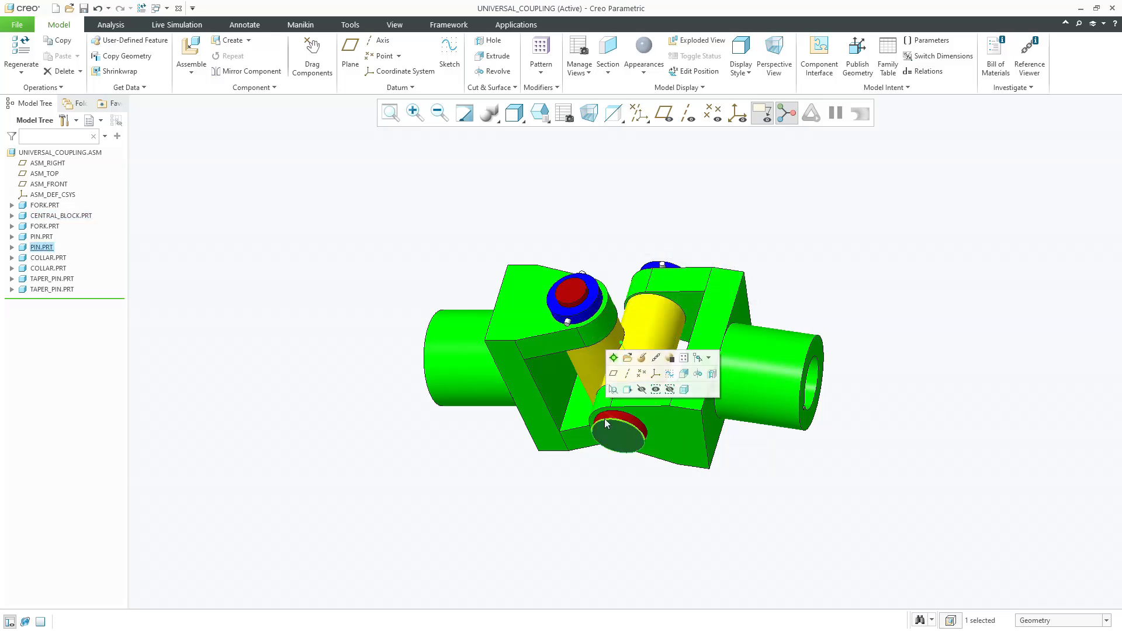
{"action": "left_click", "coordinate": [577, 290]}
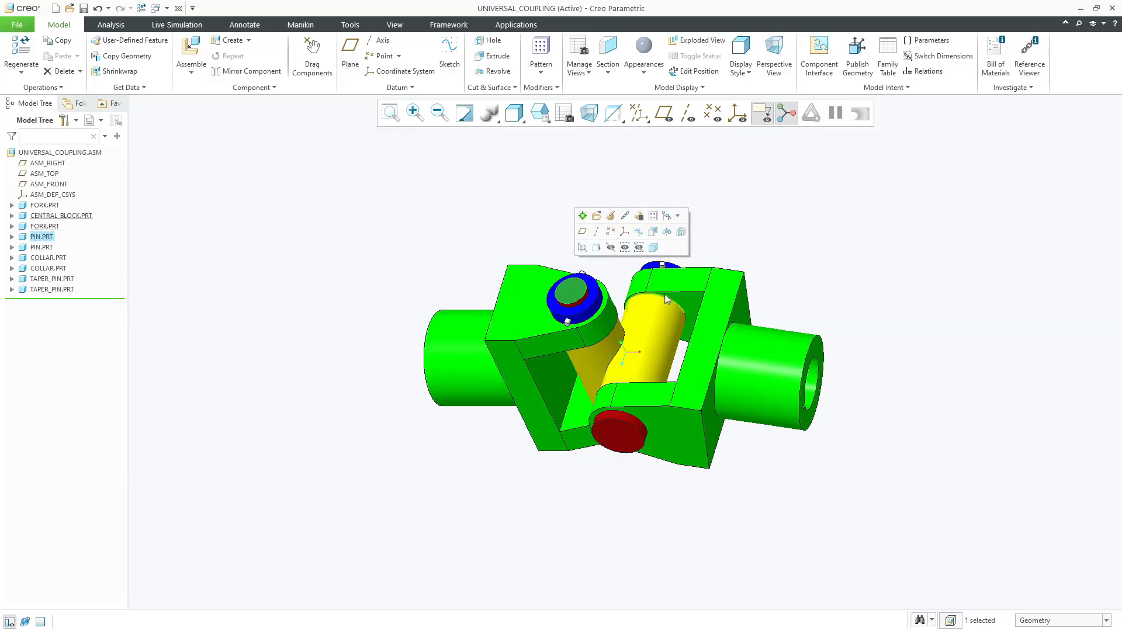
Examine the collars and the taper pins up close in the finished assembly
{"action": "scroll", "coordinate": [658, 250], "scroll_direction": "up", "scroll_amount": 4}
{"action": "left_click", "coordinate": [625, 299]}
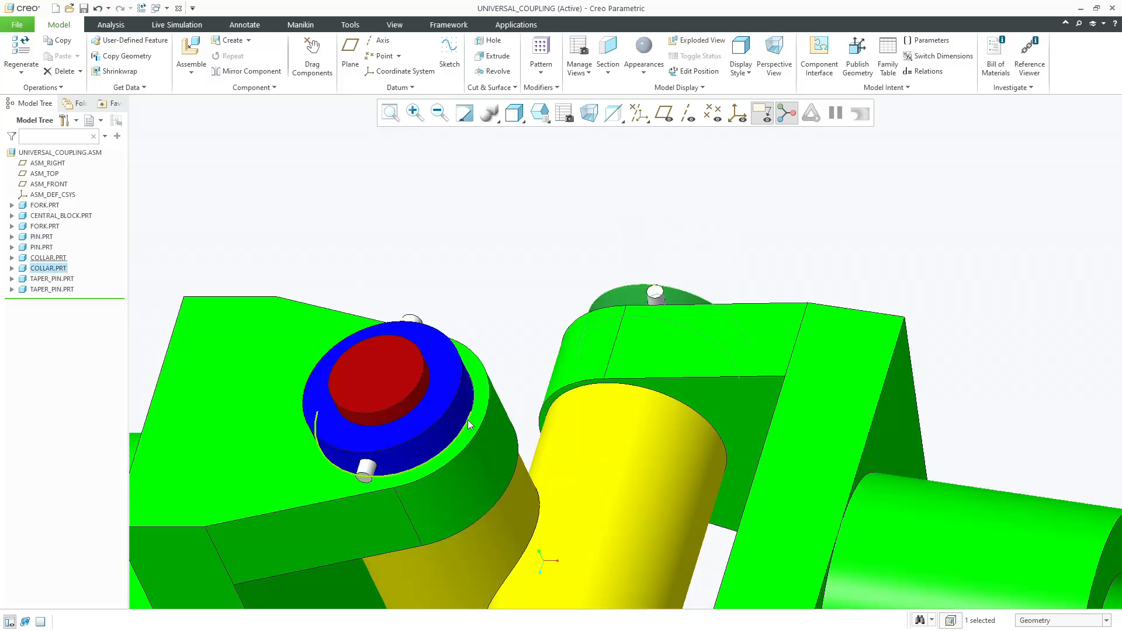
{"action": "left_click", "coordinate": [454, 413]}
{"action": "left_click", "coordinate": [446, 256]}
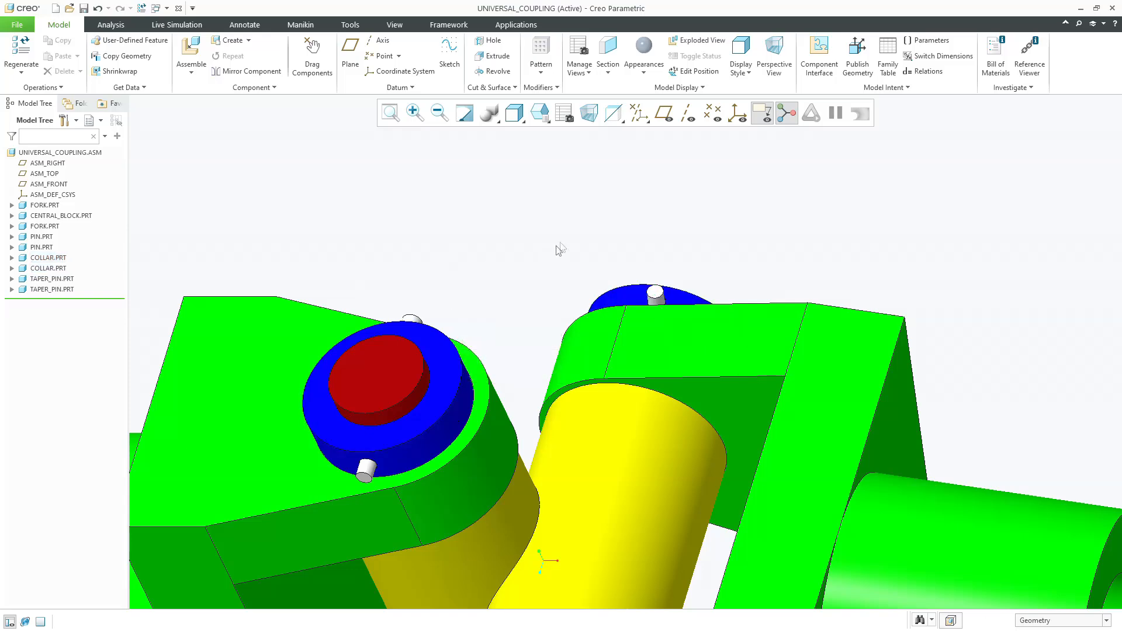
{"action": "scroll", "coordinate": [557, 248], "scroll_direction": "down", "scroll_amount": 5}
{"action": "scroll", "coordinate": [579, 254], "scroll_direction": "up", "scroll_amount": 6}
{"action": "left_click", "coordinate": [604, 235]}
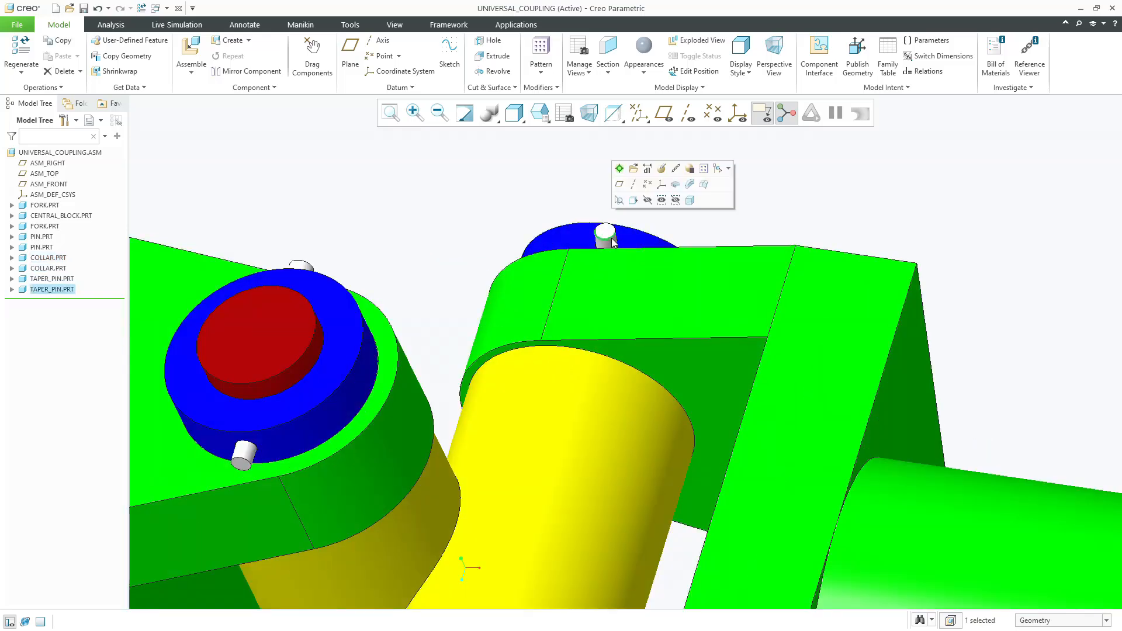
{"action": "scroll", "coordinate": [535, 240], "scroll_direction": "down", "scroll_amount": 5}
{"action": "left_click", "coordinate": [519, 193]}
{"action": "left_click", "coordinate": [391, 112]}
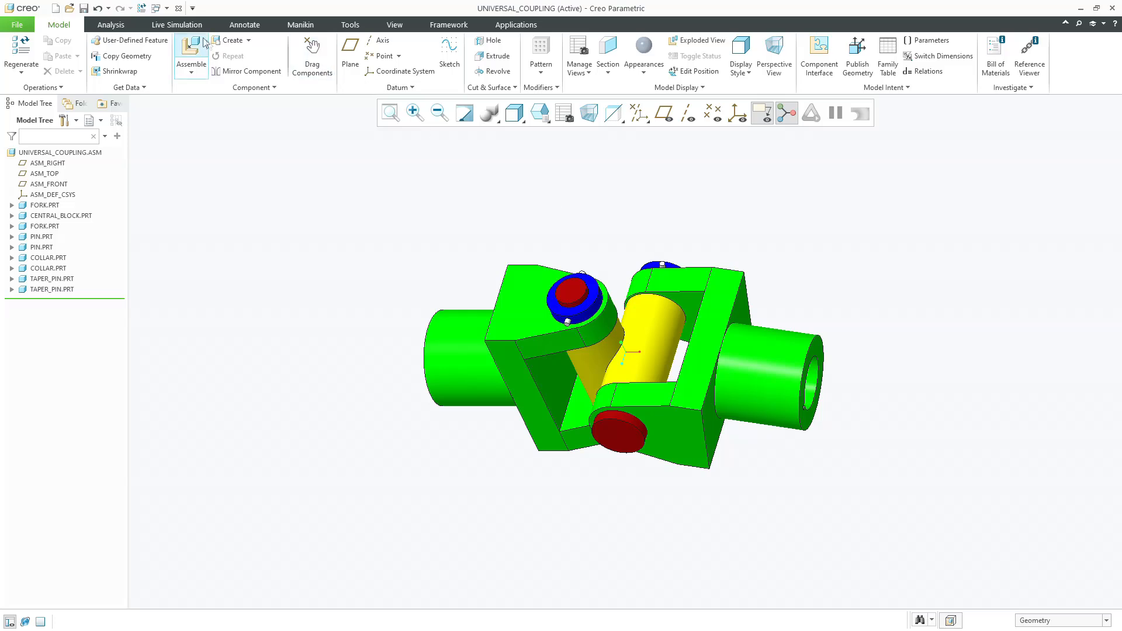
{"action": "left_click", "coordinate": [55, 9]}
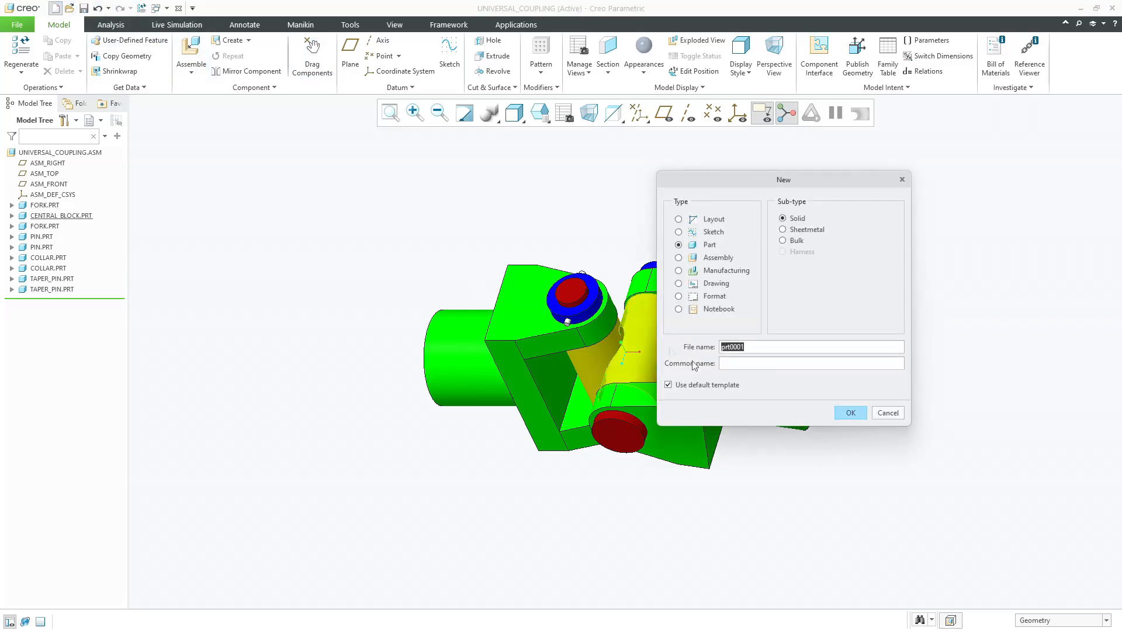
{"action": "type", "text": "Universal_Coupling_Mechanism"}
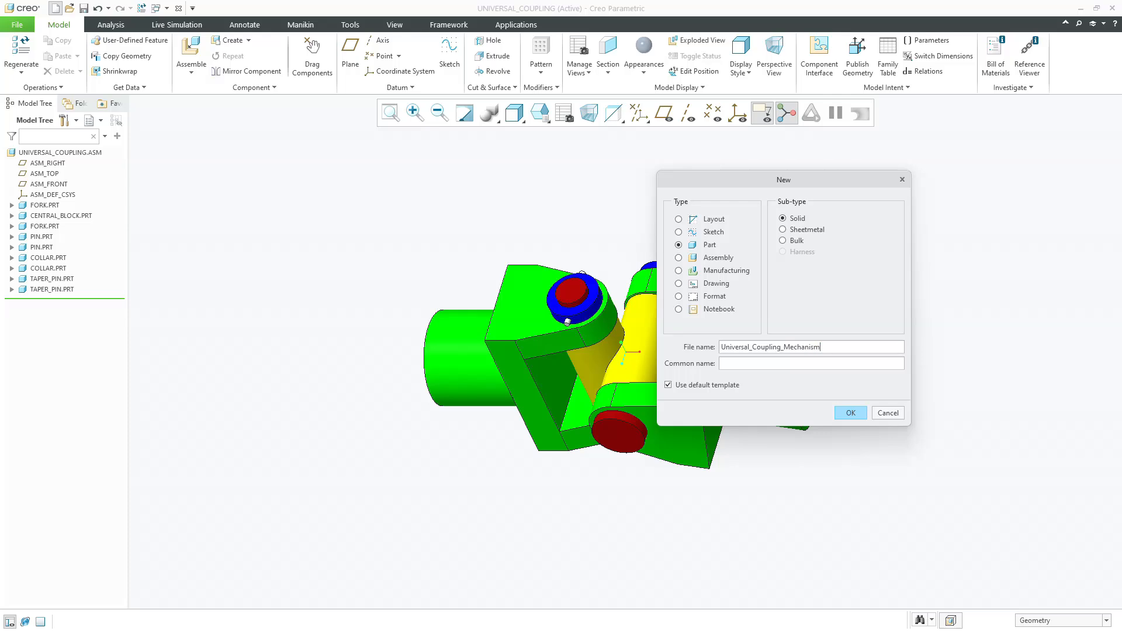
{"action": "key", "text": "Return"}
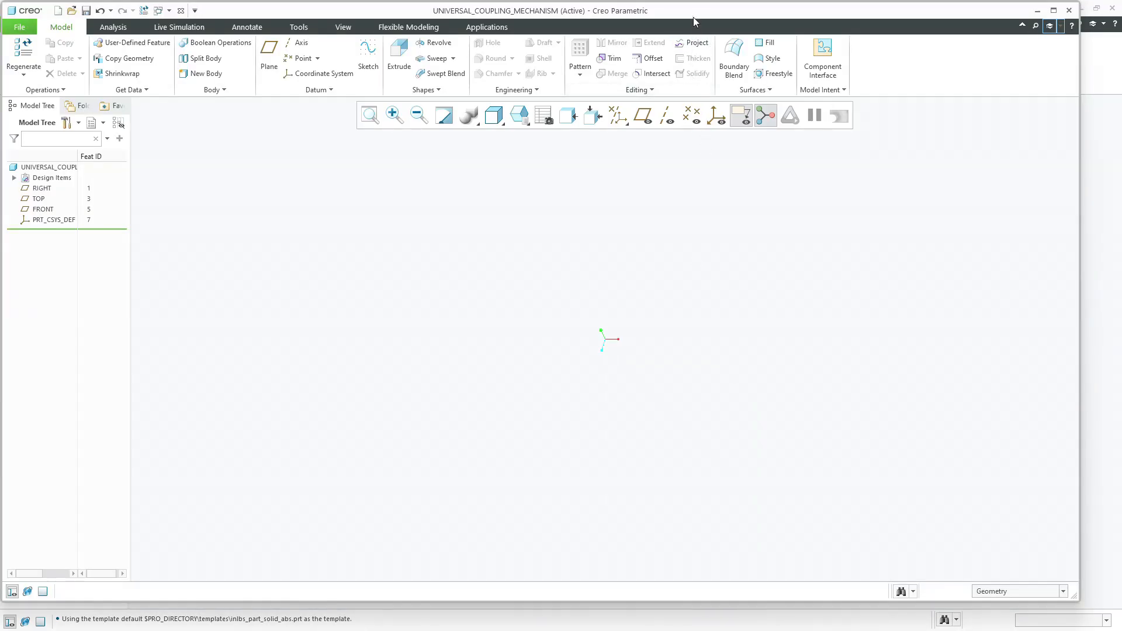
{"action": "double_click", "coordinate": [695, 21]}
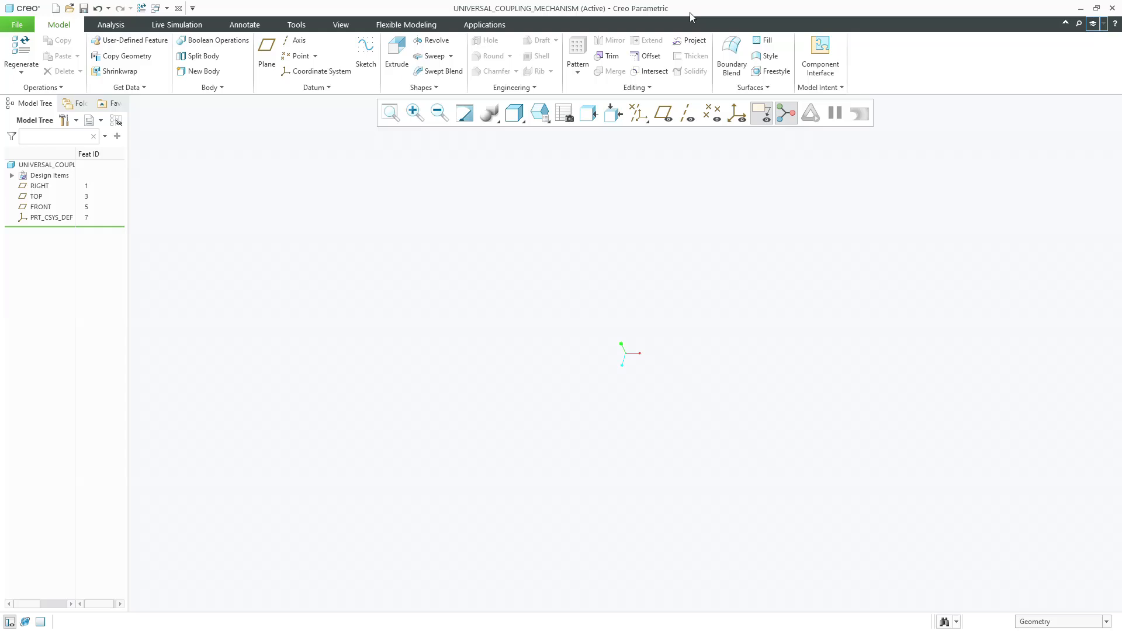
{"action": "left_click", "coordinate": [178, 8]}
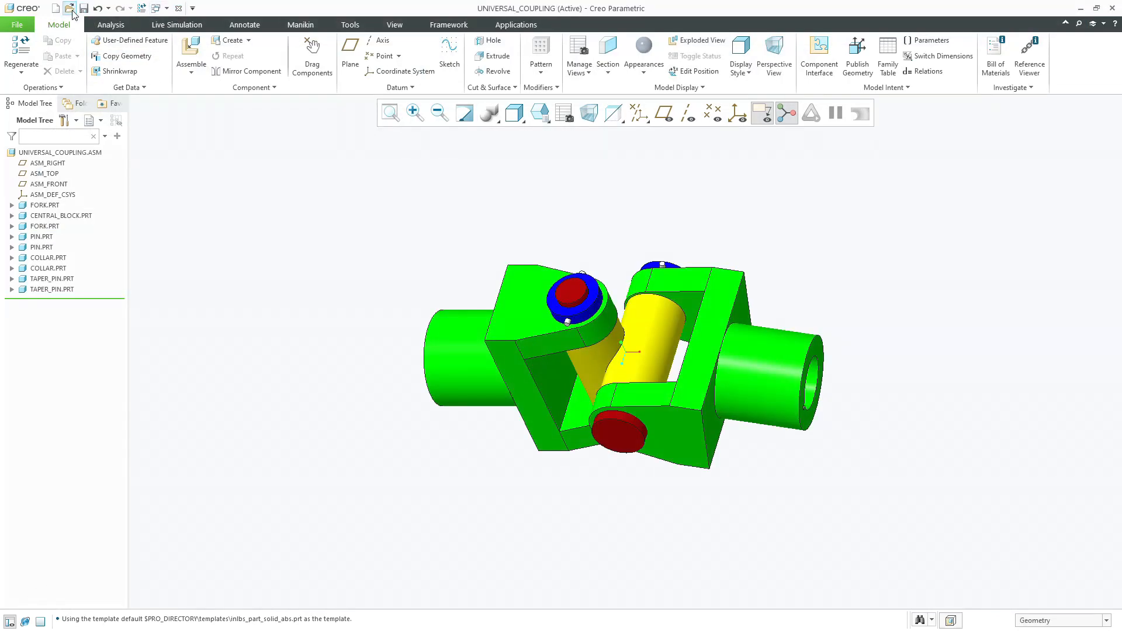
{"action": "left_click", "coordinate": [70, 8]}
{"action": "left_click", "coordinate": [747, 454]}
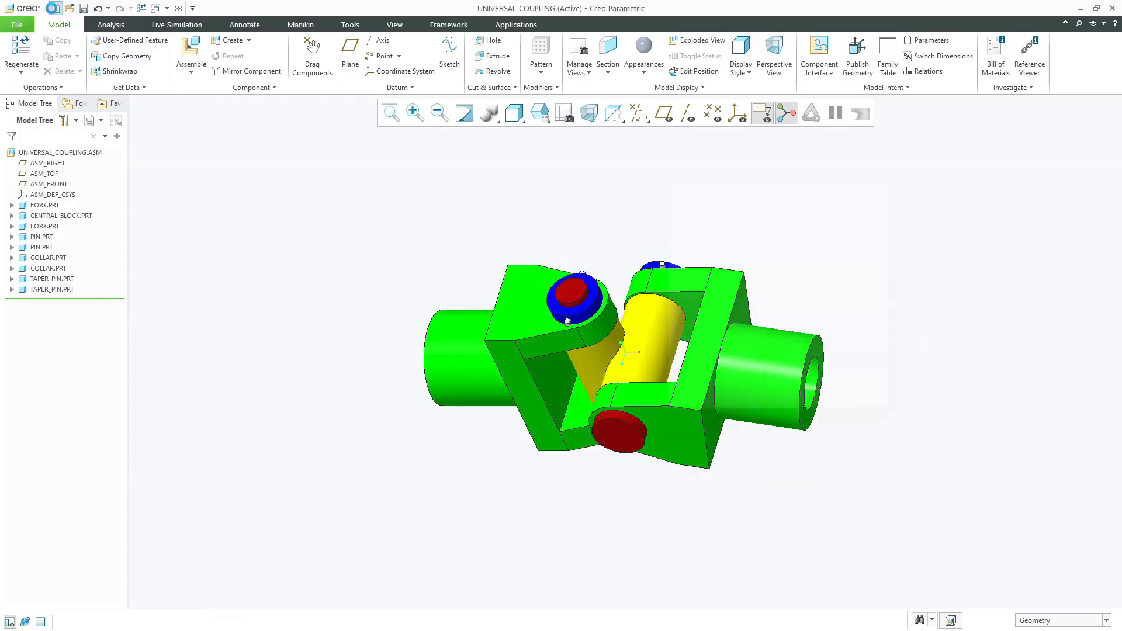
Create a new design assembly named Universal_coupl_Mechanics with the default template and maximize its window
{"action": "left_click", "coordinate": [53, 8]}
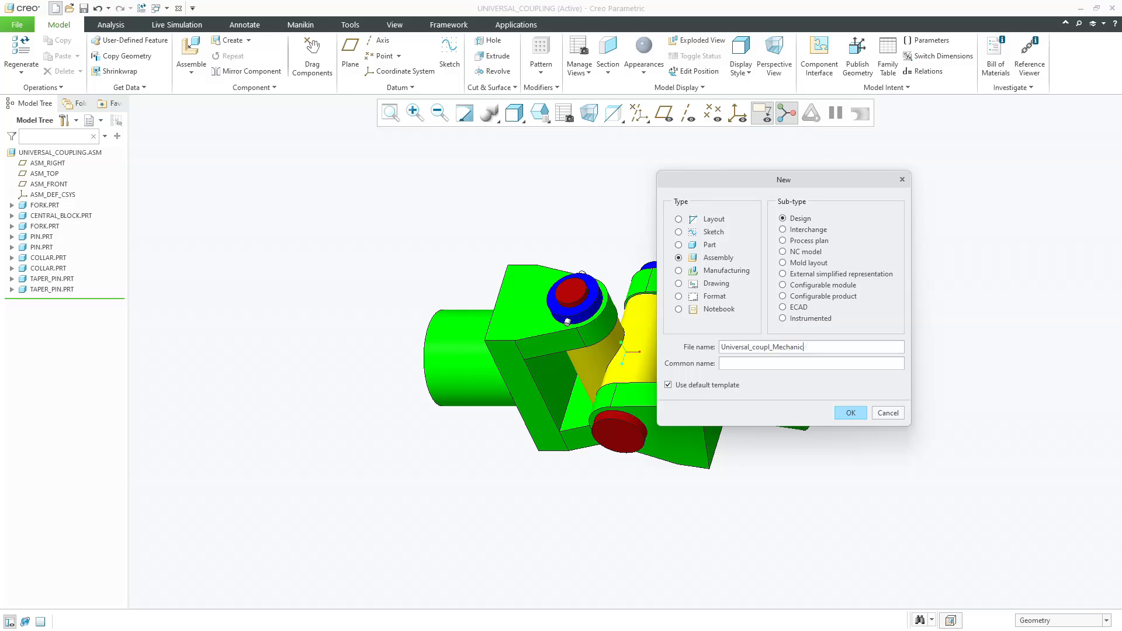
{"action": "key", "text": "Return"}
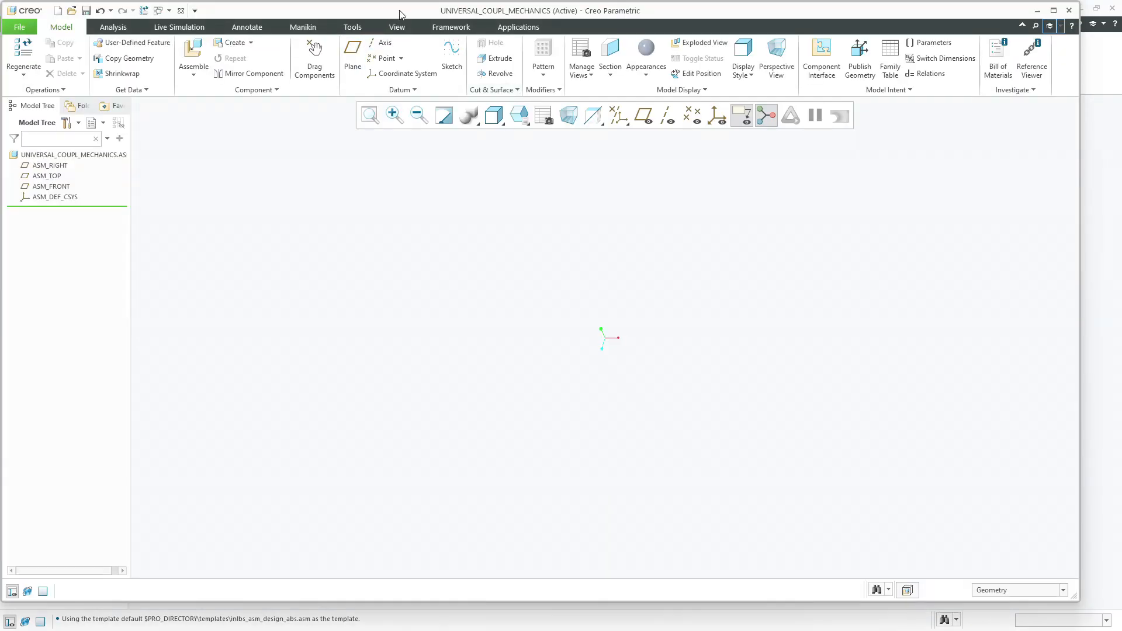
{"action": "double_click", "coordinate": [400, 13]}
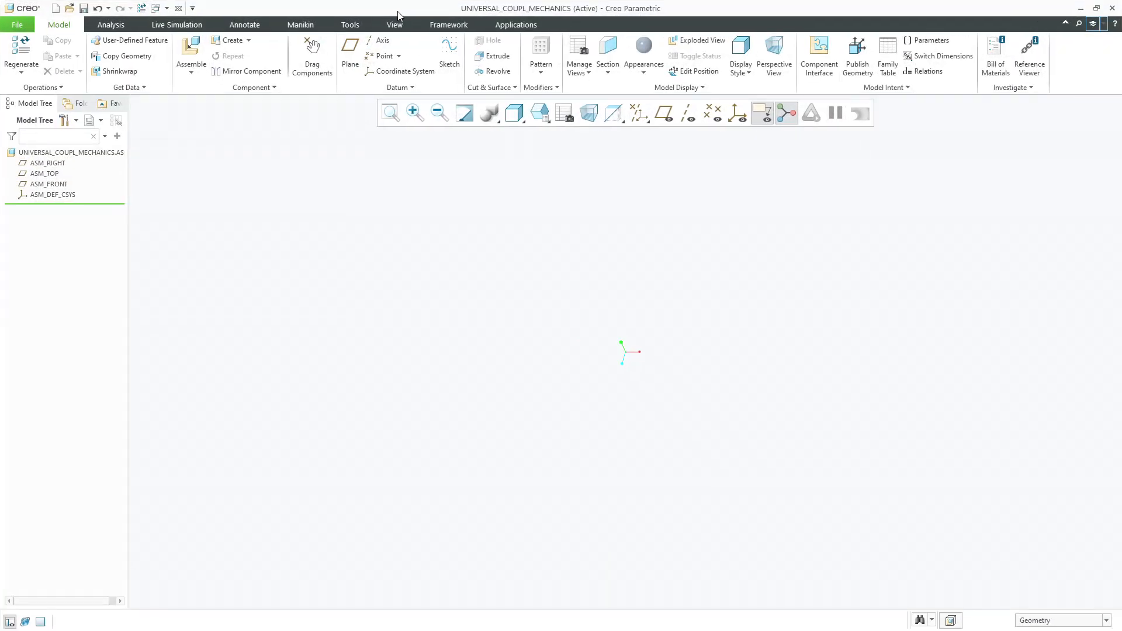
{"action": "left_click", "coordinate": [201, 53]}
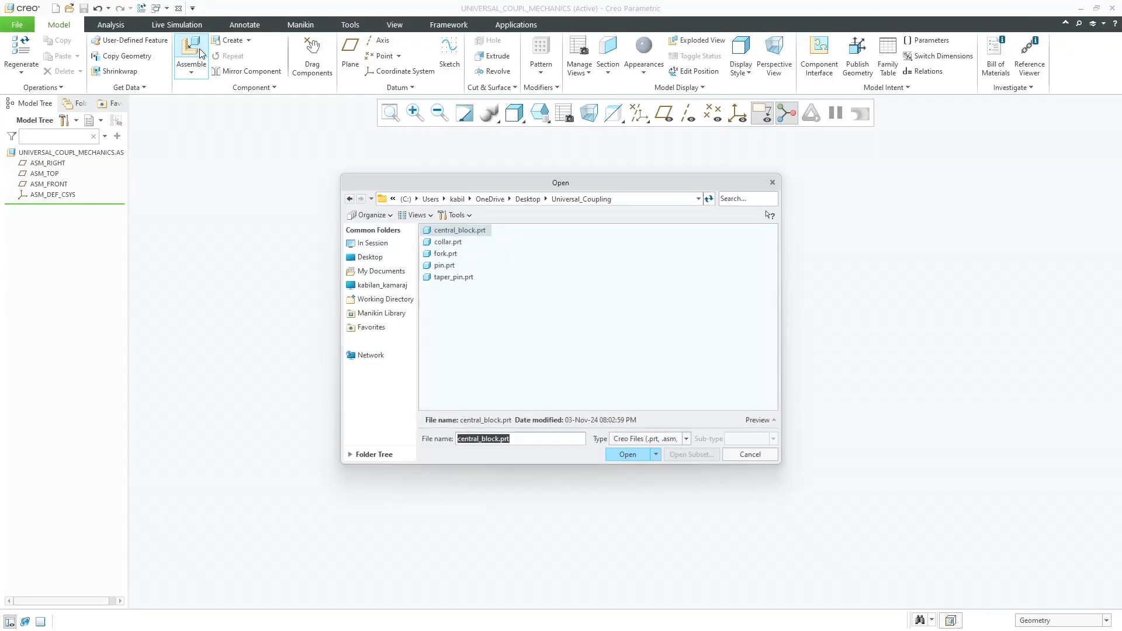
{"action": "double_click", "coordinate": [451, 255]}
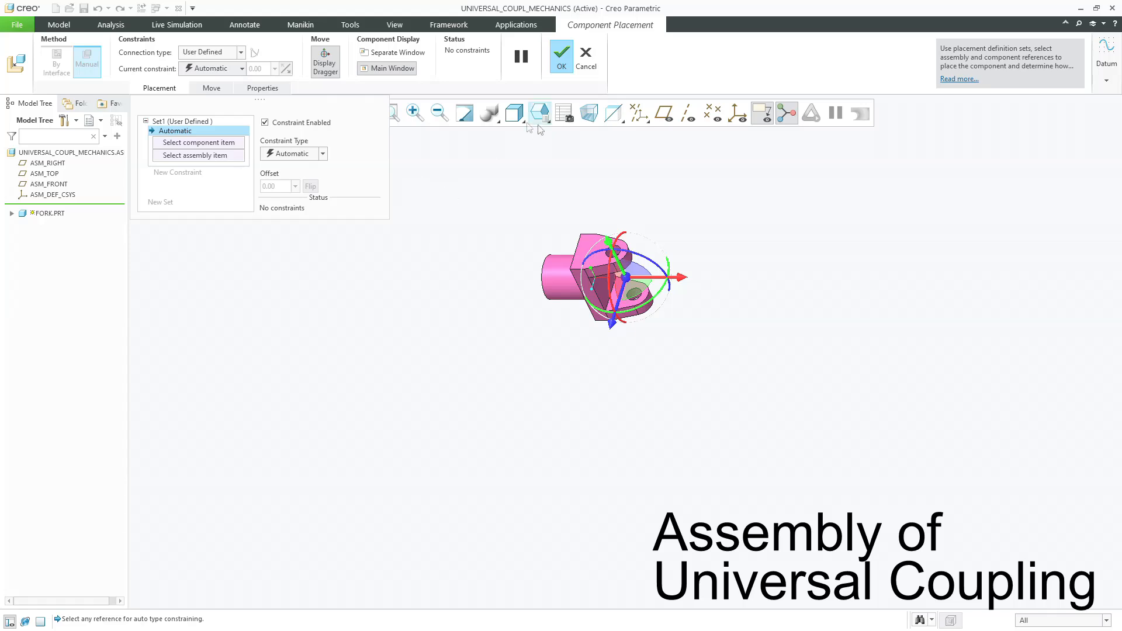
{"action": "left_click", "coordinate": [229, 54]}
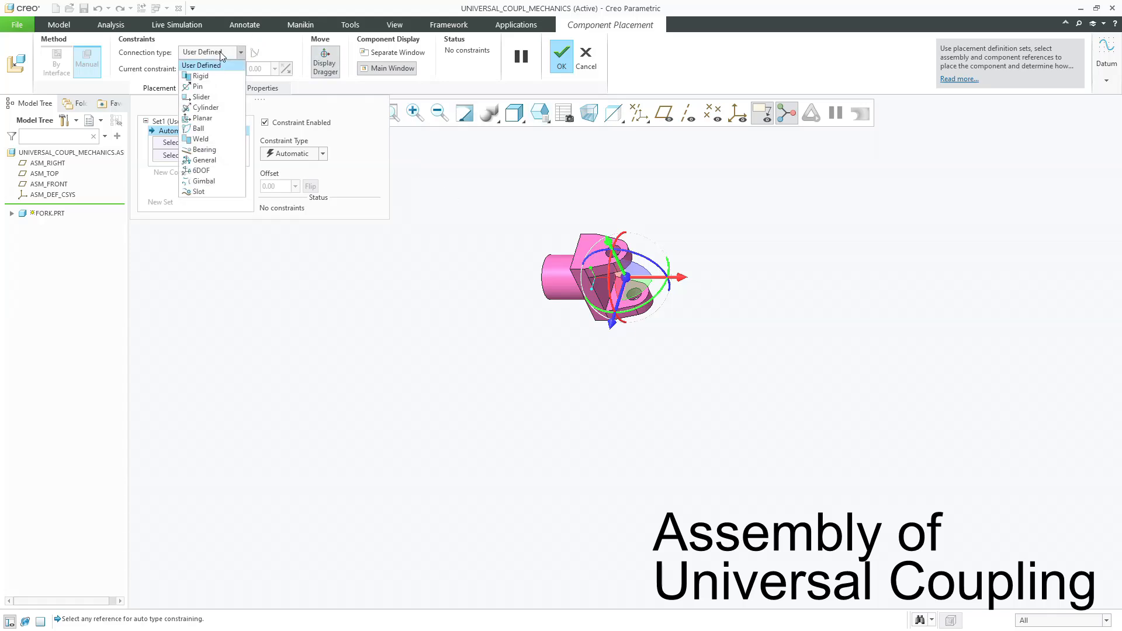
{"action": "left_click", "coordinate": [202, 88]}
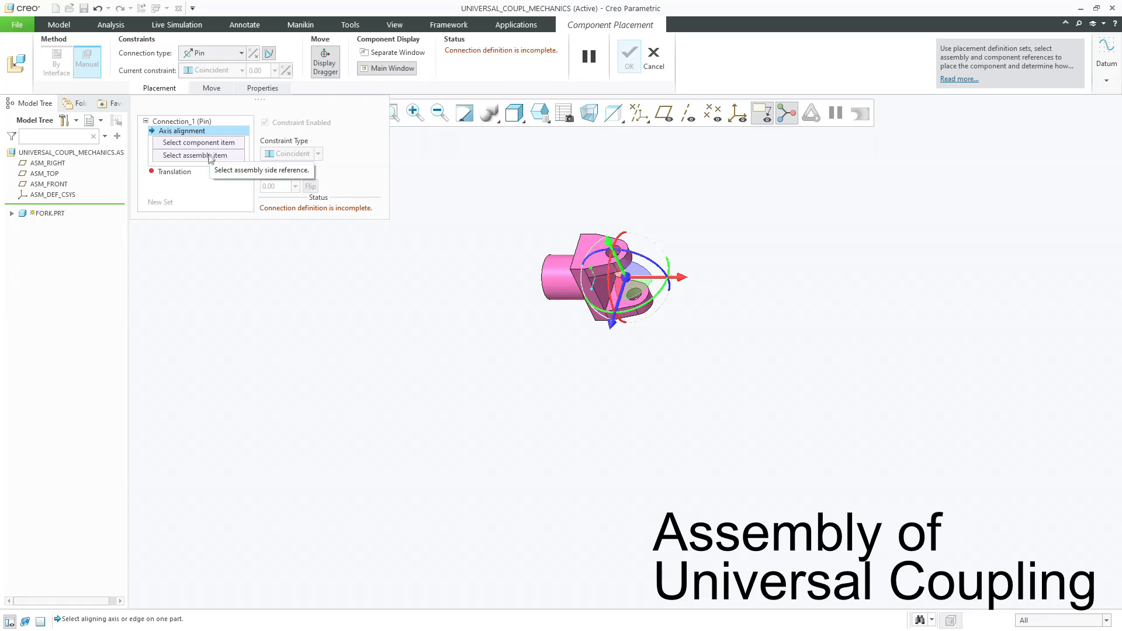
{"action": "left_click", "coordinate": [175, 172]}
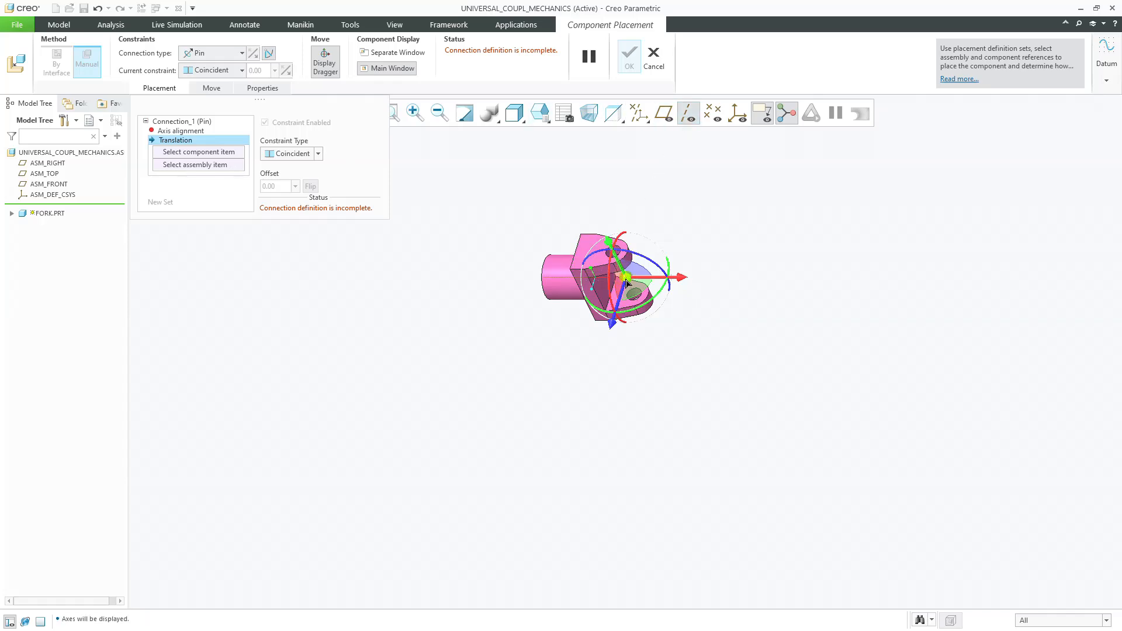
{"action": "left_click_drag", "start_coordinate": [626, 277], "coordinate": [821, 259]}
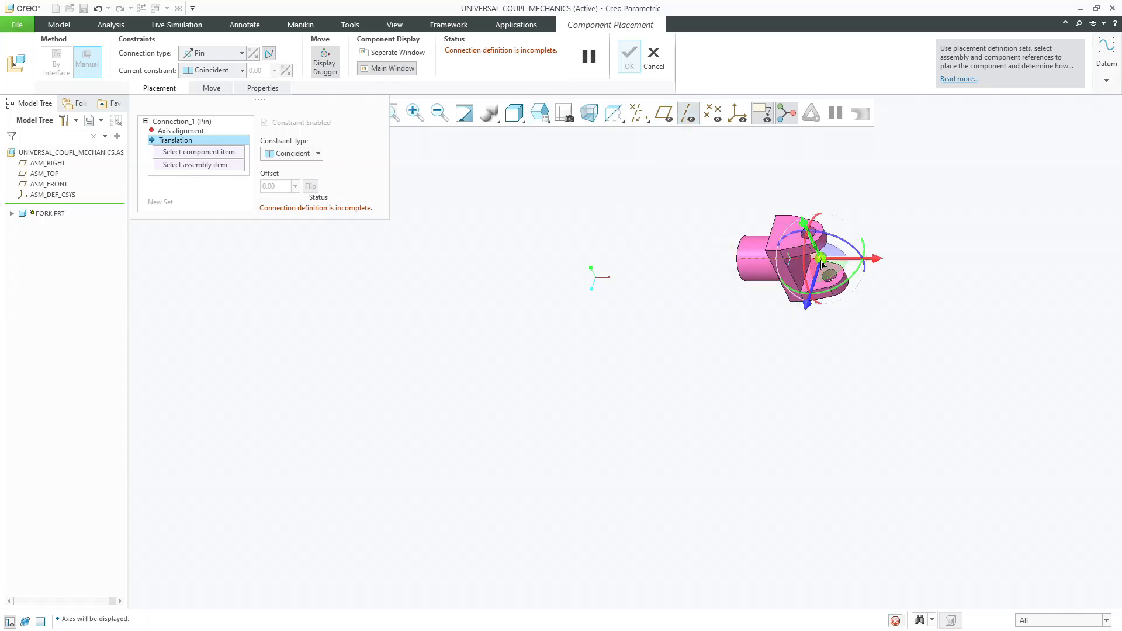
{"action": "left_click", "coordinate": [652, 60]}
{"action": "left_click", "coordinate": [563, 342]}
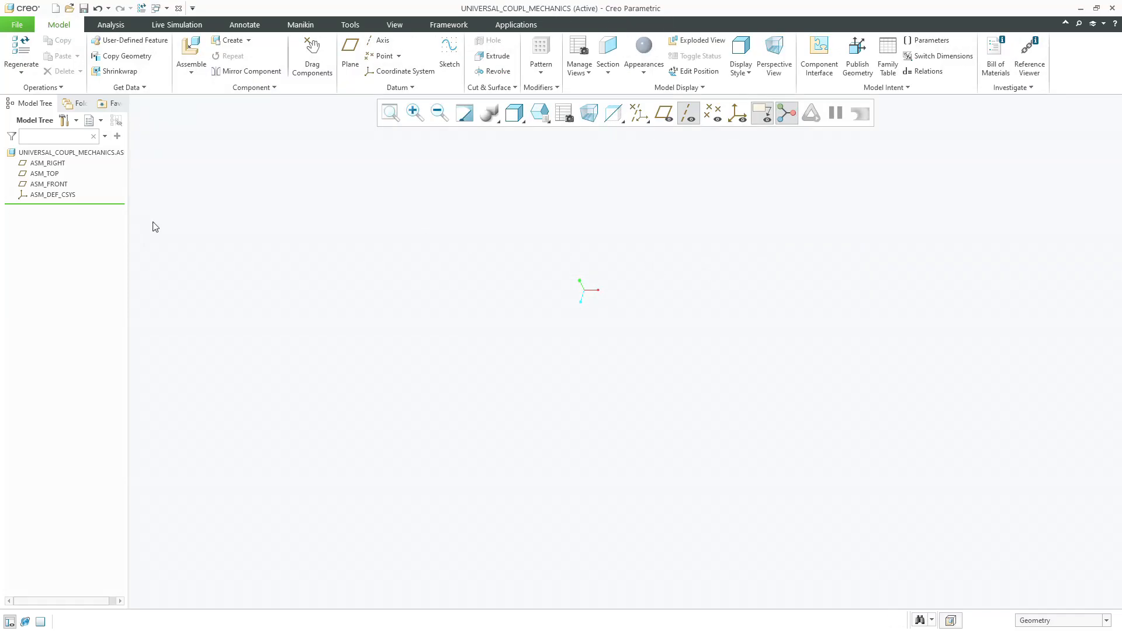
Display all datum features and create a datum axis at the intersection of the ASM_FRONT and ASM_TOP planes
{"action": "left_click", "coordinate": [640, 113]}
{"action": "left_click", "coordinate": [640, 130]}
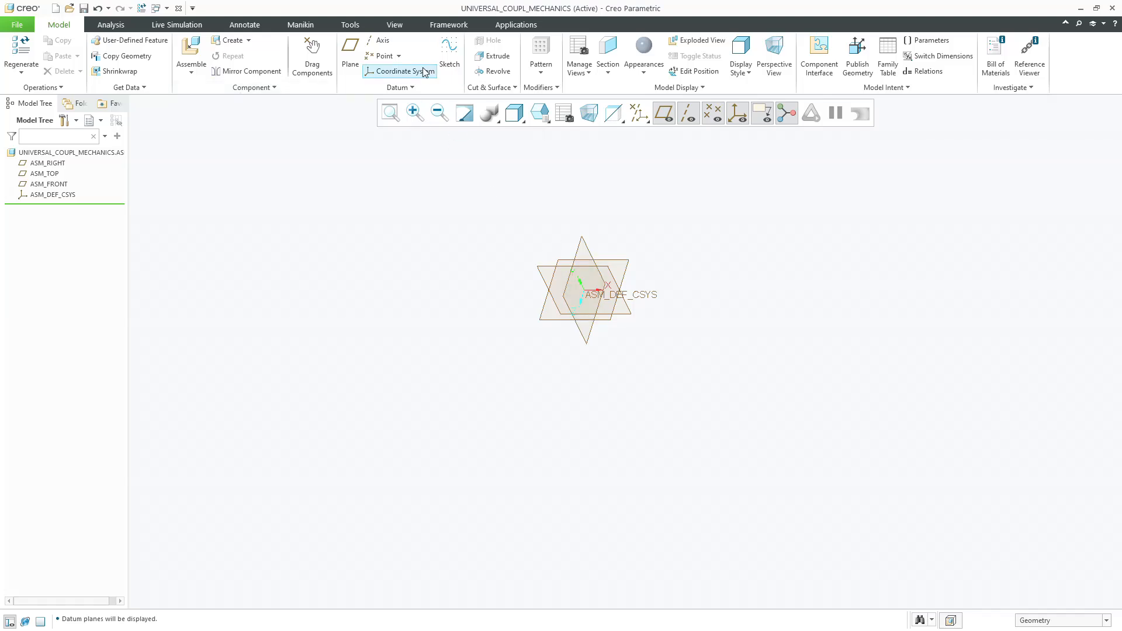
{"action": "left_click", "coordinate": [380, 40]}
{"action": "scroll", "coordinate": [561, 226], "scroll_direction": "down", "scroll_amount": 3}
{"action": "scroll", "coordinate": [561, 226], "scroll_direction": "down", "scroll_amount": 1}
{"action": "left_click", "coordinate": [547, 326]}
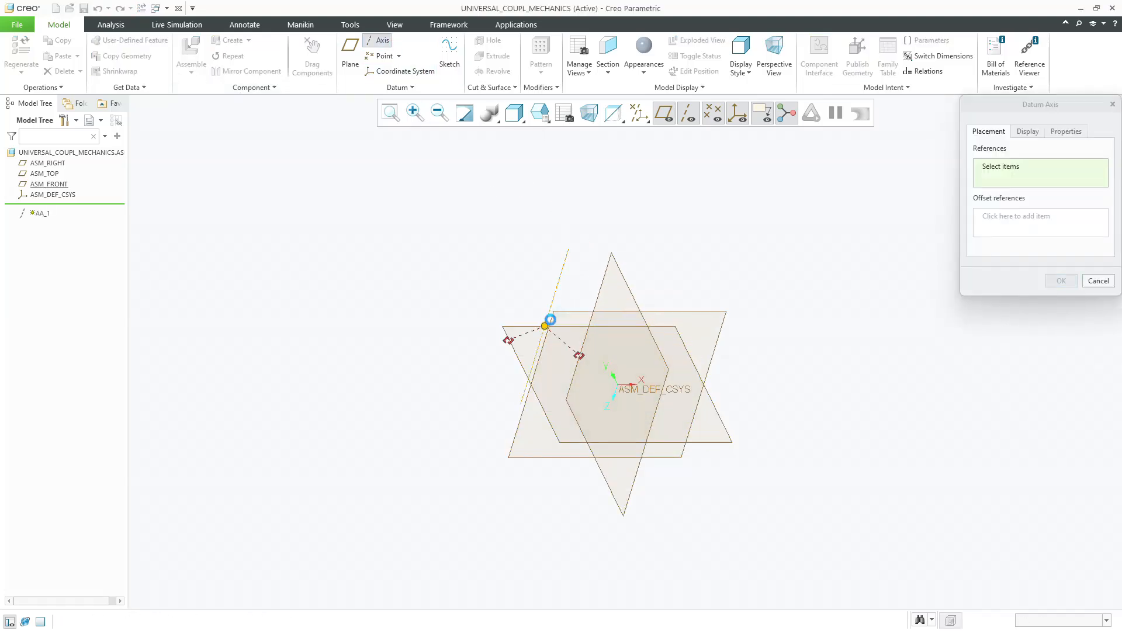
{"action": "left_click", "coordinate": [561, 311], "text": "ctrl"}
{"action": "middle_click", "coordinate": [500, 260]}
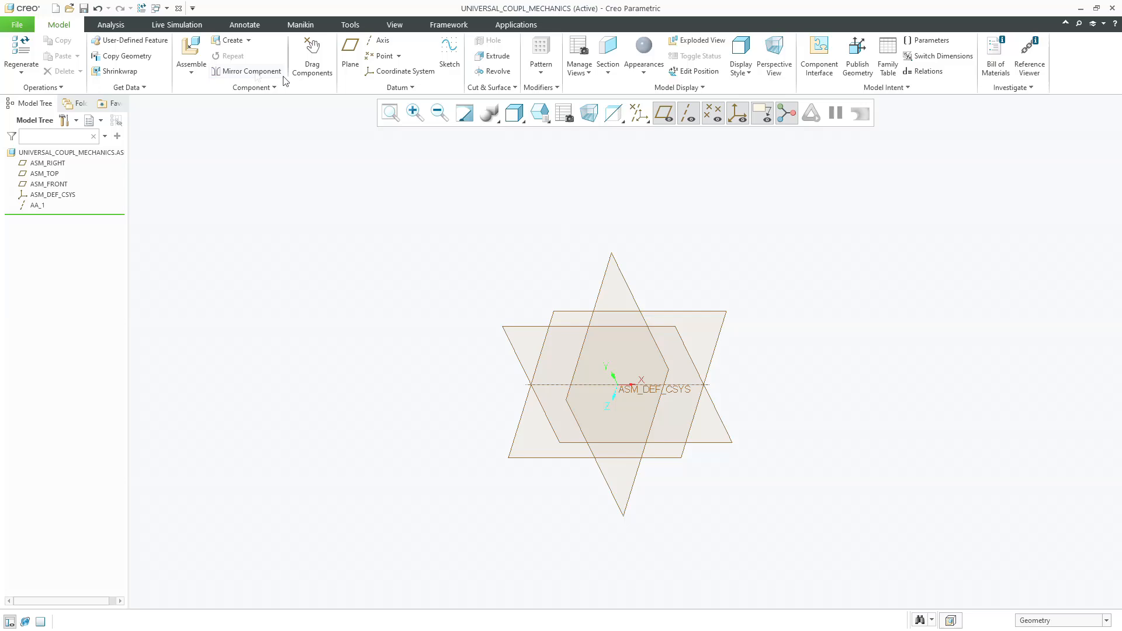
Bring fork.prt into the assembly as a component with a Pin connection
{"action": "left_click", "coordinate": [193, 47]}
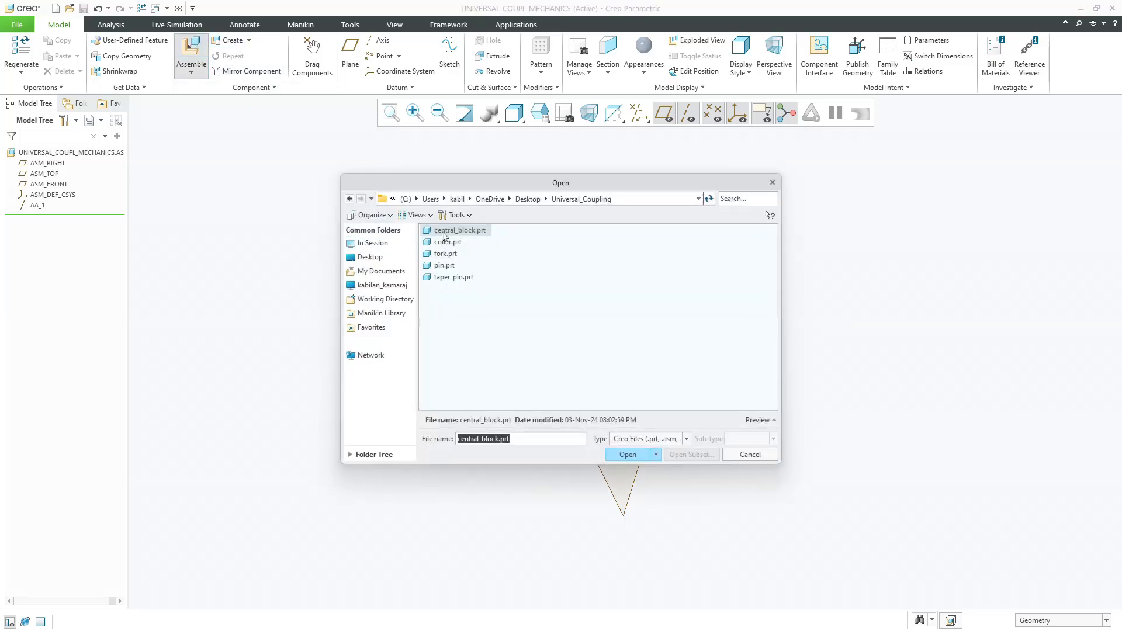
{"action": "double_click", "coordinate": [445, 253]}
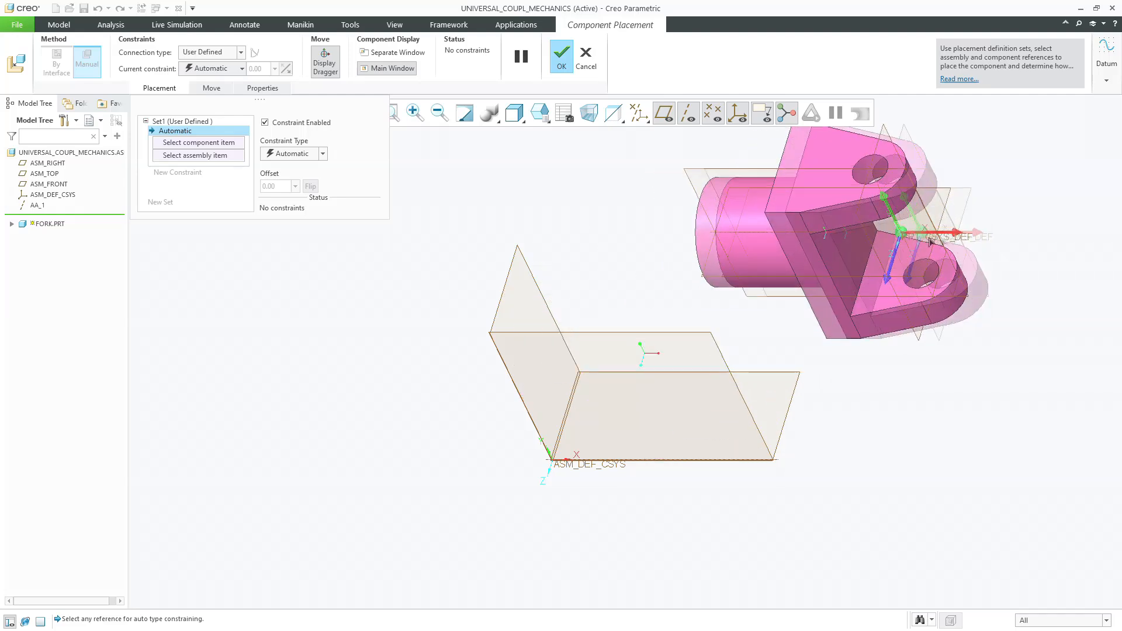
{"action": "left_click", "coordinate": [216, 52]}
{"action": "left_click", "coordinate": [201, 87]}
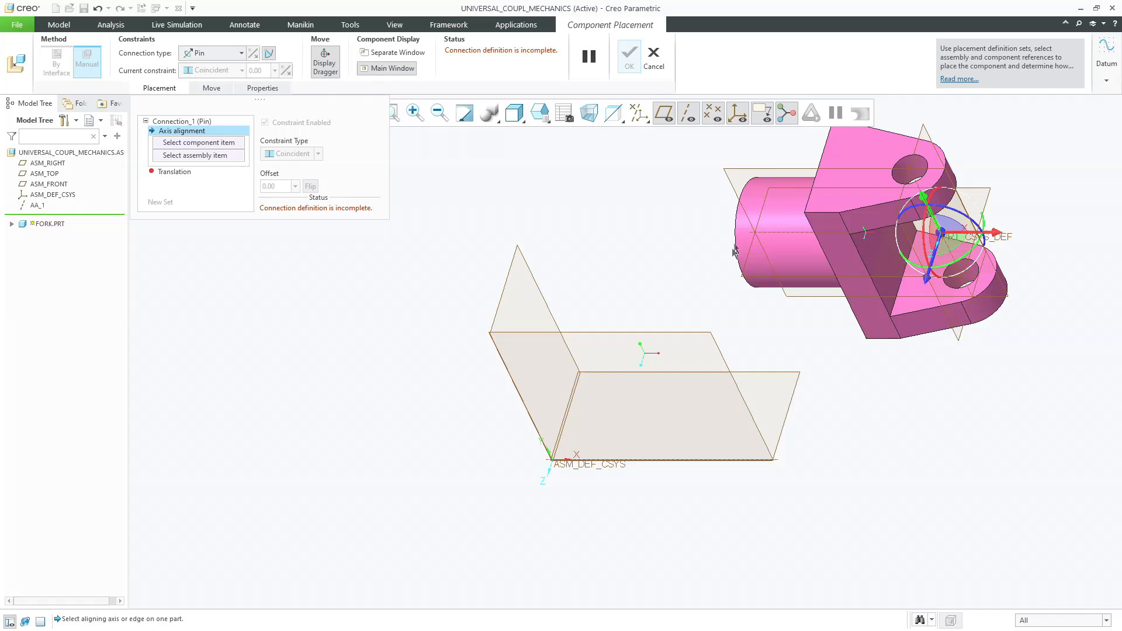
Hide the datum planes and align the axis of the fork's cylindrical shank with the assembly's datum axis
{"action": "left_click", "coordinate": [664, 113]}
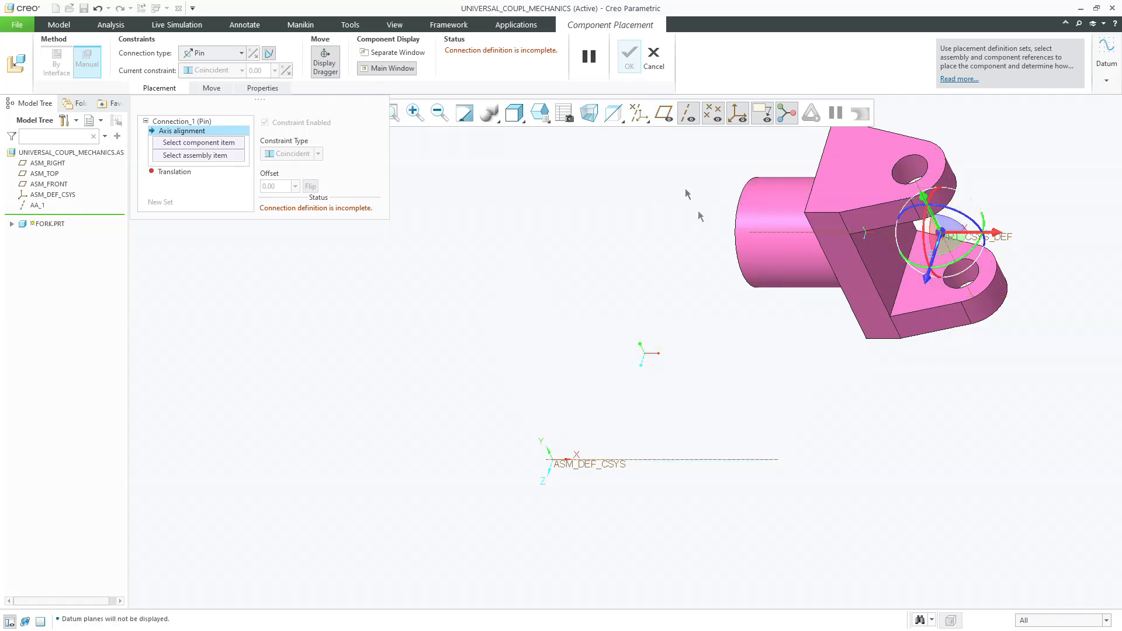
{"action": "left_click", "coordinate": [758, 236]}
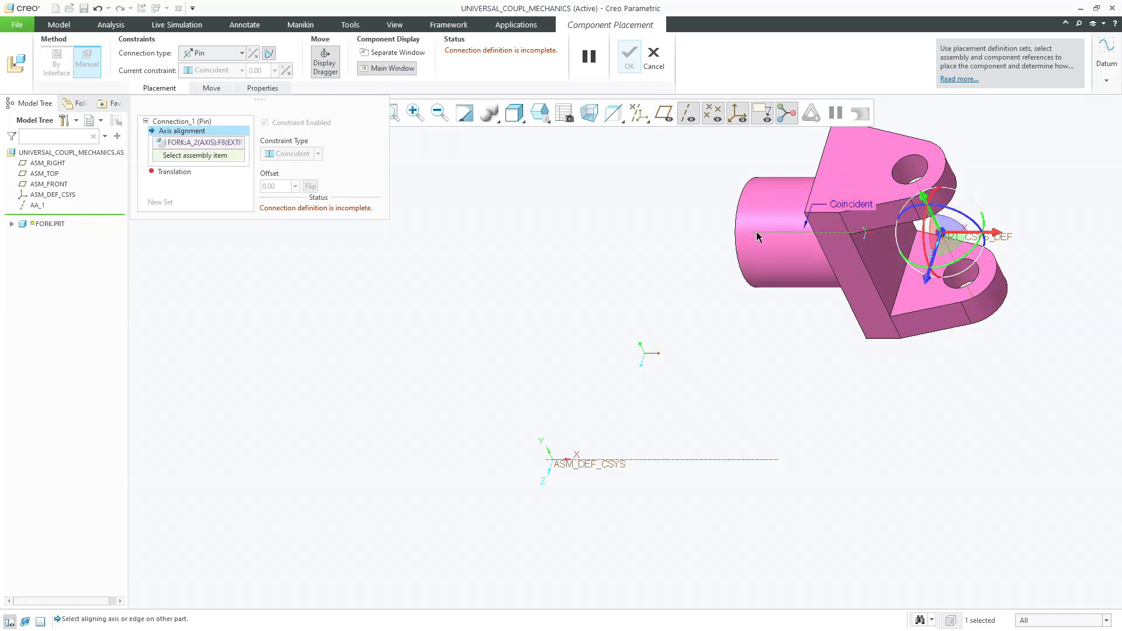
{"action": "left_click", "coordinate": [664, 457]}
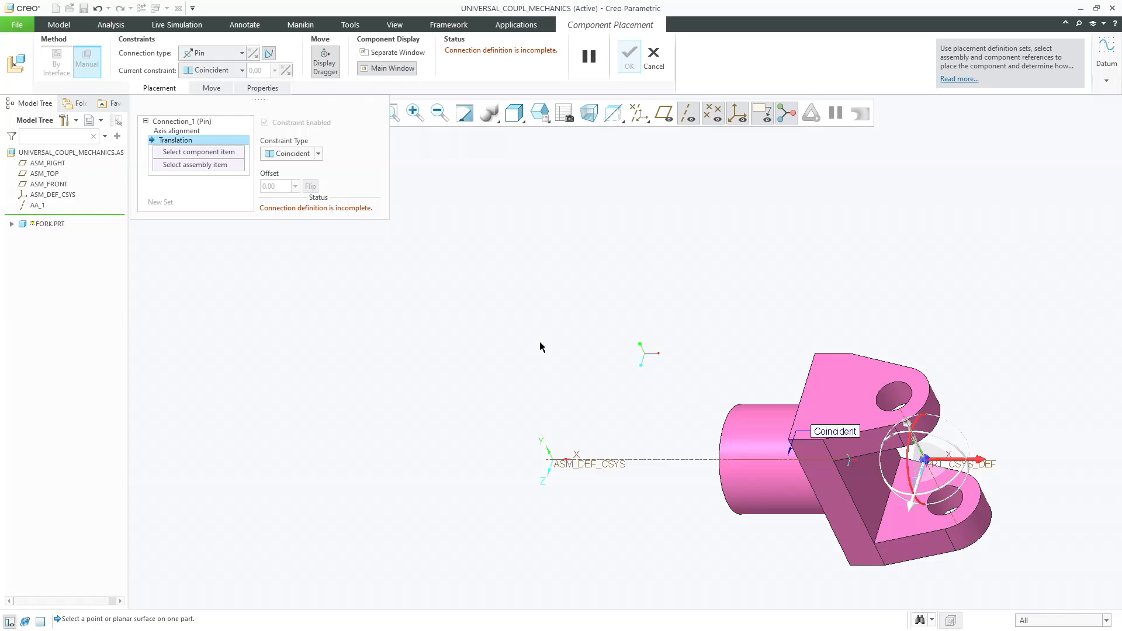
Slide the fork back along the axis, make its RIGHT plane coincident with ASM_RIGHT as the translation reference, and complete the placement
{"action": "left_click_drag", "start_coordinate": [967, 459], "coordinate": [484, 434]}
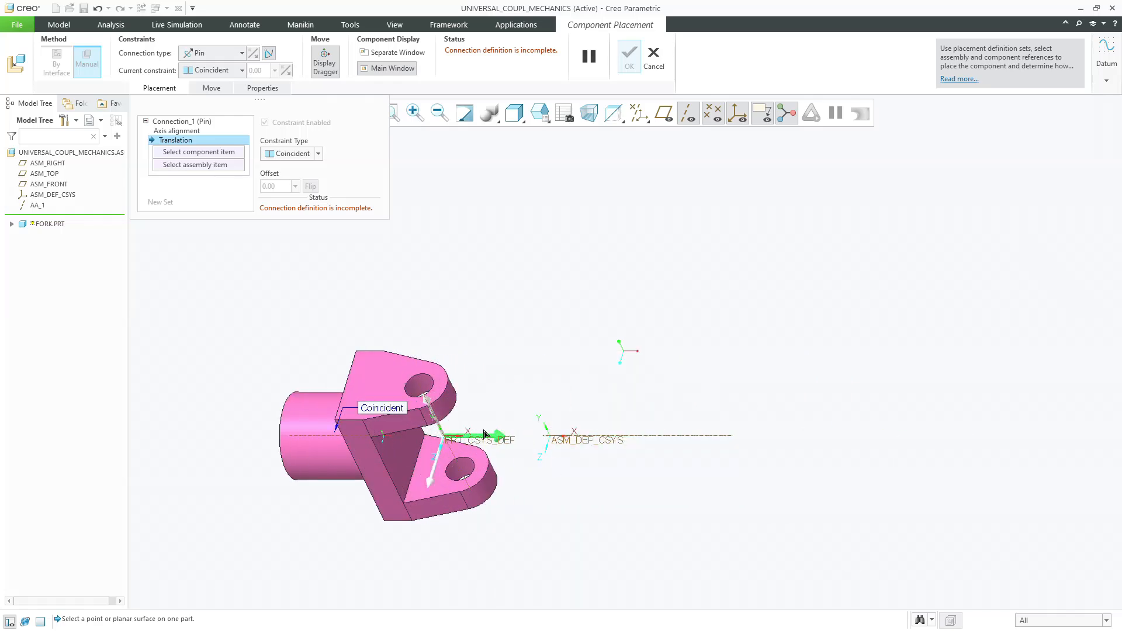
{"action": "left_click", "coordinate": [664, 113]}
{"action": "left_click", "coordinate": [689, 113]}
{"action": "middle_click_drag", "start_coordinate": [636, 192], "coordinate": [698, 181]}
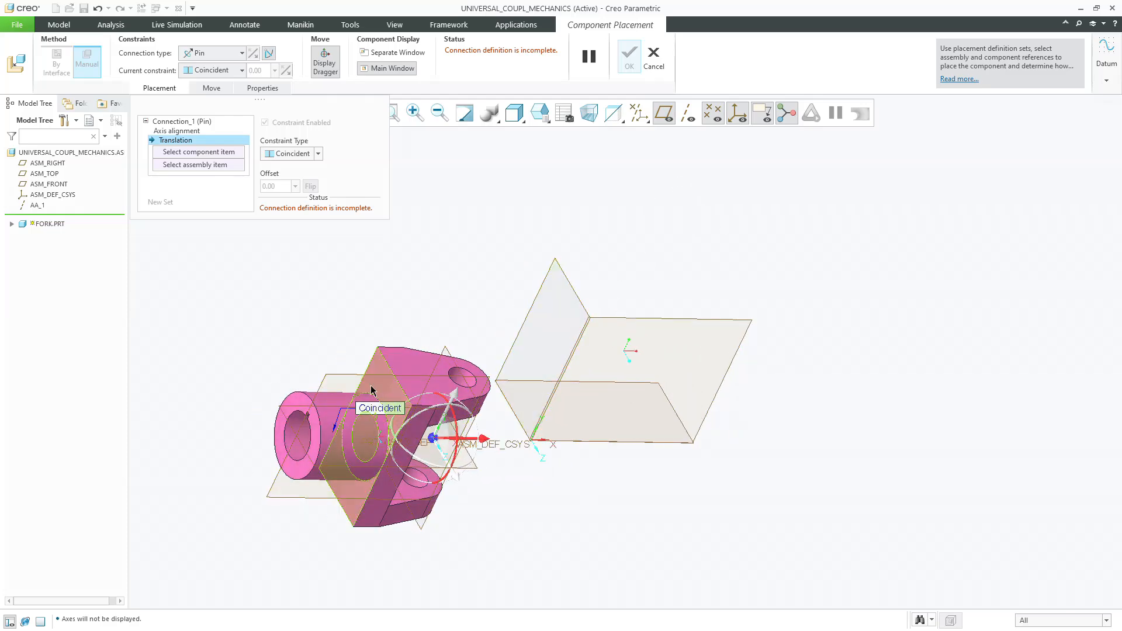
{"action": "left_click", "coordinate": [450, 352]}
{"action": "left_click", "coordinate": [560, 270]}
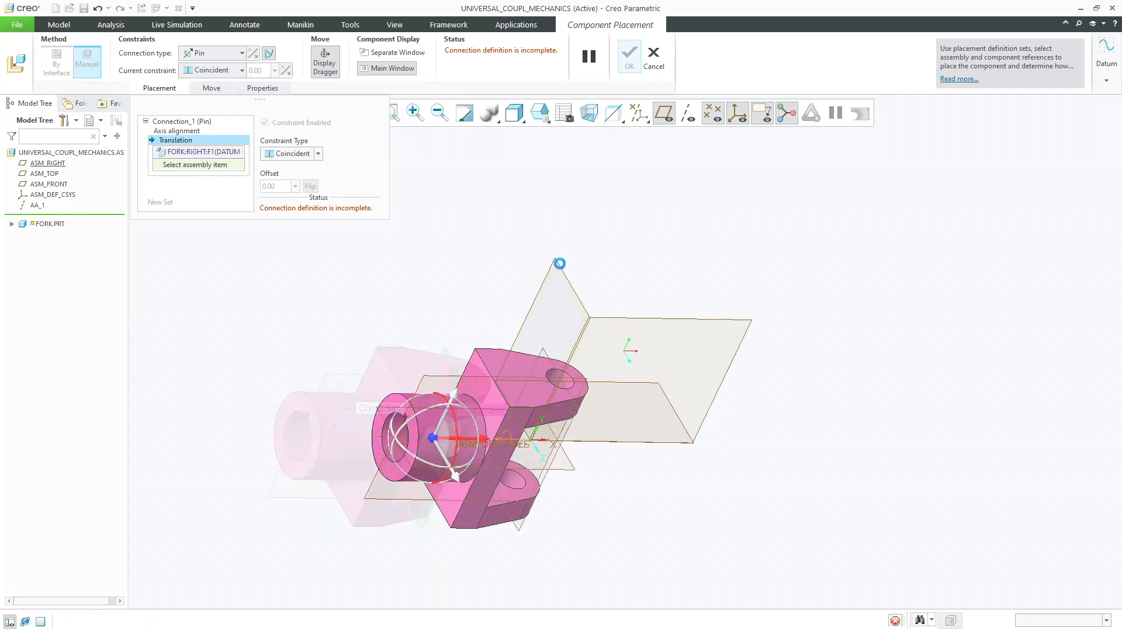
{"action": "left_click_drag", "start_coordinate": [580, 330], "coordinate": [566, 319]}
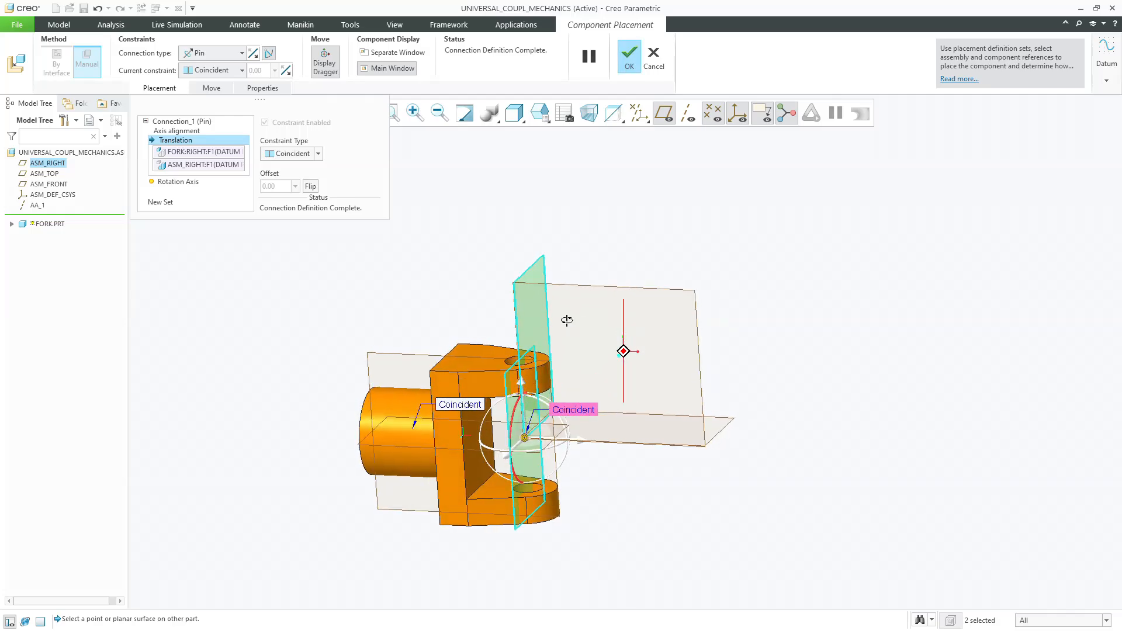
{"action": "middle_click", "coordinate": [567, 320]}
{"action": "middle_click_drag", "start_coordinate": [662, 311], "coordinate": [641, 353]}
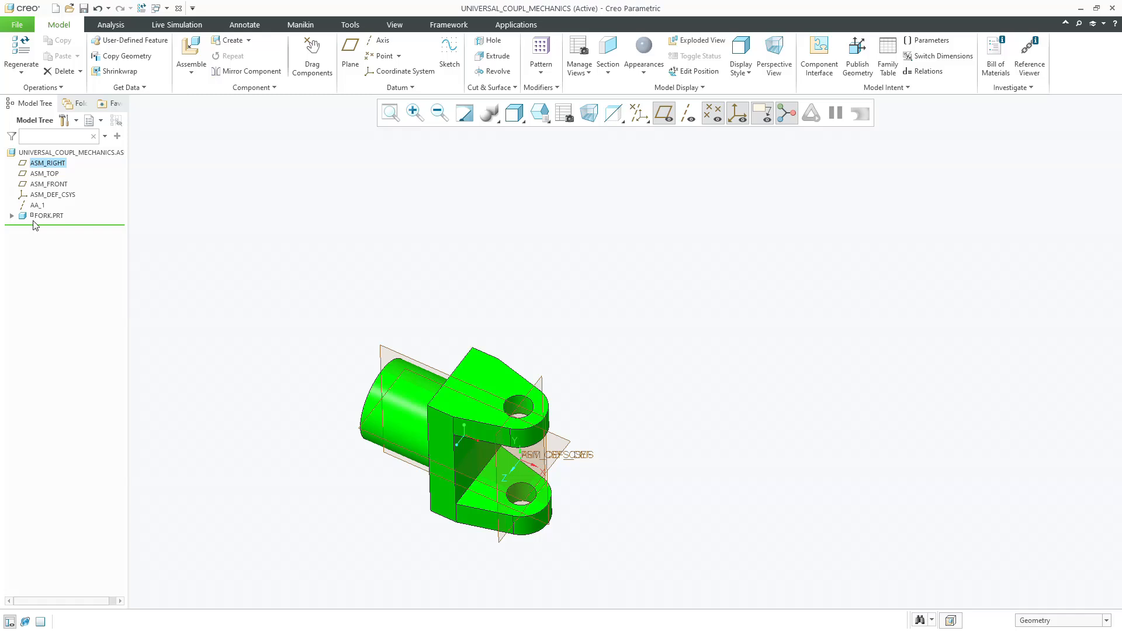
{"action": "left_click", "coordinate": [385, 119]}
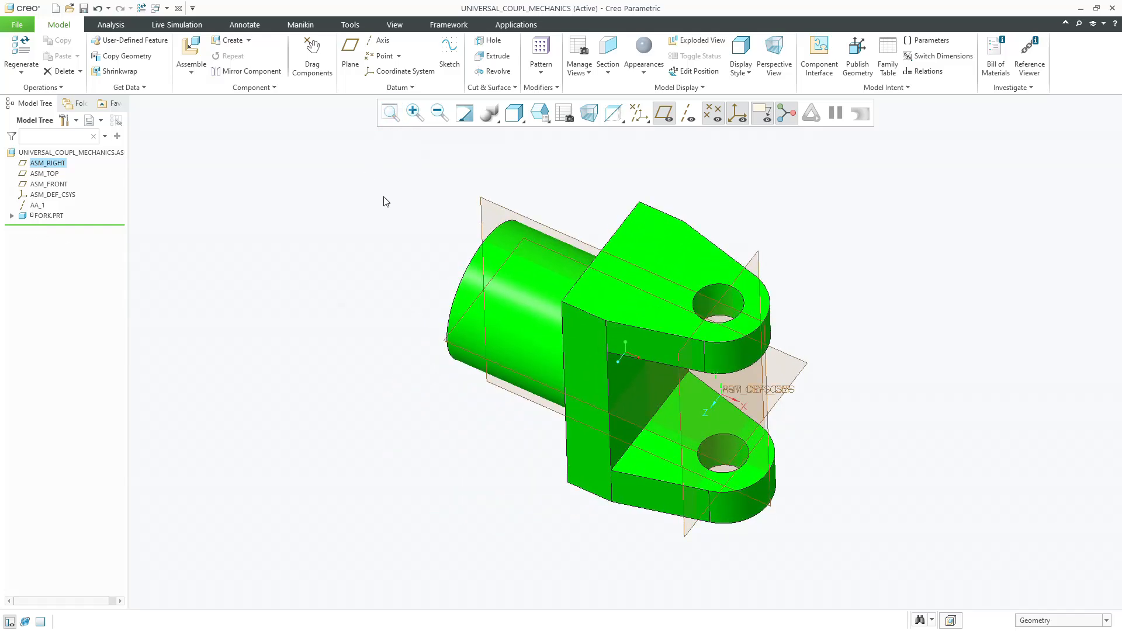
Bring central_block.prt into the assembly with a Pin connection and move it clear of the fork
{"action": "left_click", "coordinate": [191, 50]}
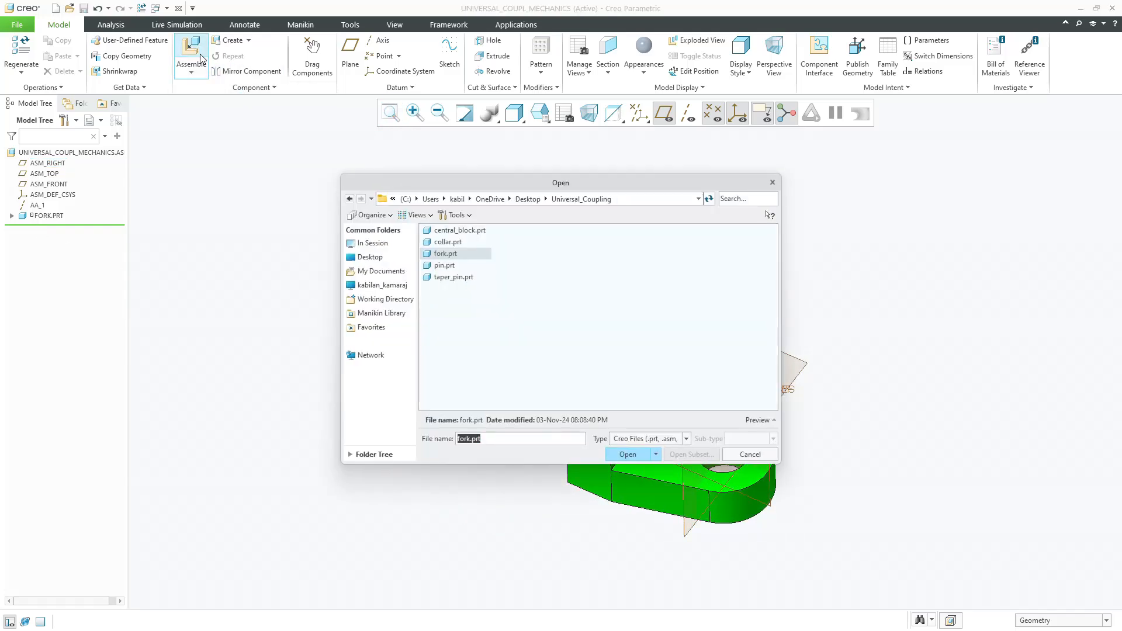
{"action": "double_click", "coordinate": [458, 230]}
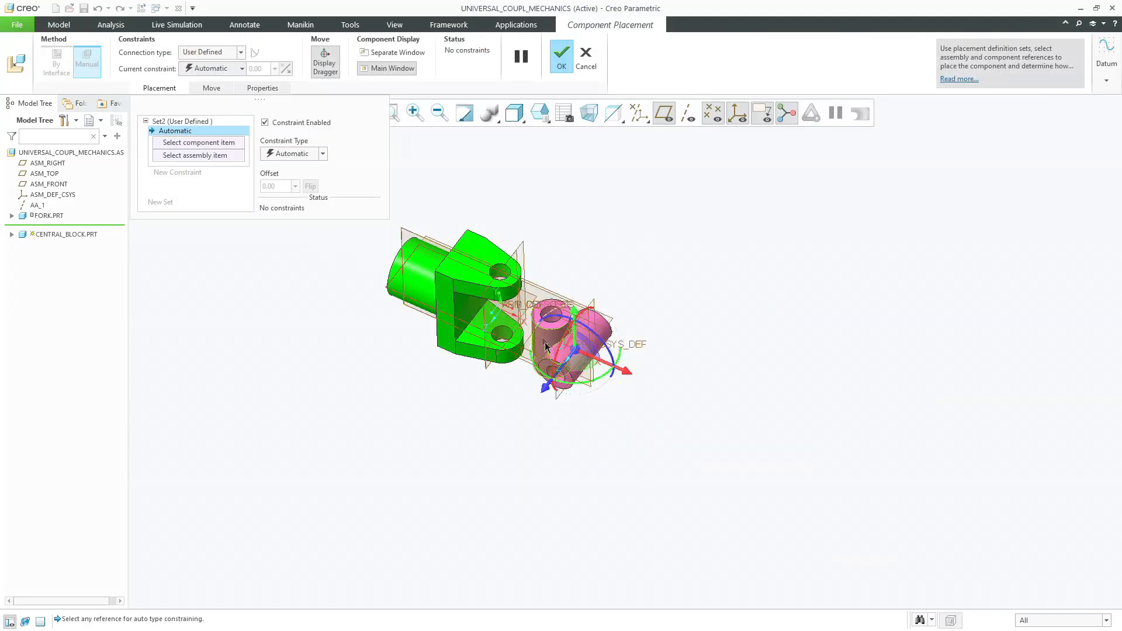
{"action": "left_click_drag", "start_coordinate": [578, 351], "coordinate": [769, 286]}
{"action": "left_click", "coordinate": [221, 61]}
{"action": "left_click", "coordinate": [199, 86]}
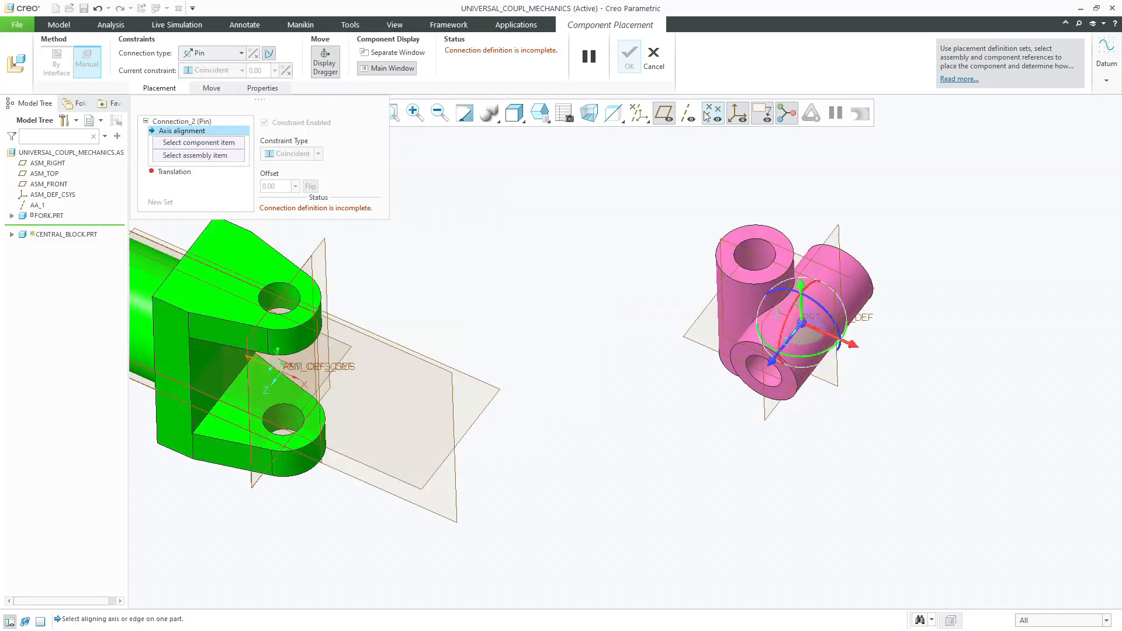
Hide the datum planes and align the axis of the central block's vertical hole with the fork's lug hole axis
{"action": "left_click", "coordinate": [664, 113]}
{"action": "left_click", "coordinate": [756, 275]}
{"action": "left_click", "coordinate": [283, 304]}
{"action": "mouse_move", "coordinate": [393, 260]}
{"action": "middle_mouse_down"}
{"action": "mouse_move", "coordinate": [489, 277]}
{"action": "mouse_move", "coordinate": [511, 240]}
{"action": "mouse_move", "coordinate": [394, 263]}
{"action": "middle_mouse_up"}
{"action": "left_click_drag", "start_coordinate": [395, 263], "coordinate": [281, 300]}
Make the central block's end face coincident with the fork lug's inner face as the translation reference, and complete the placement
{"action": "middle_click_drag", "start_coordinate": [328, 349], "coordinate": [340, 280]}
{"action": "left_click", "coordinate": [304, 374]}
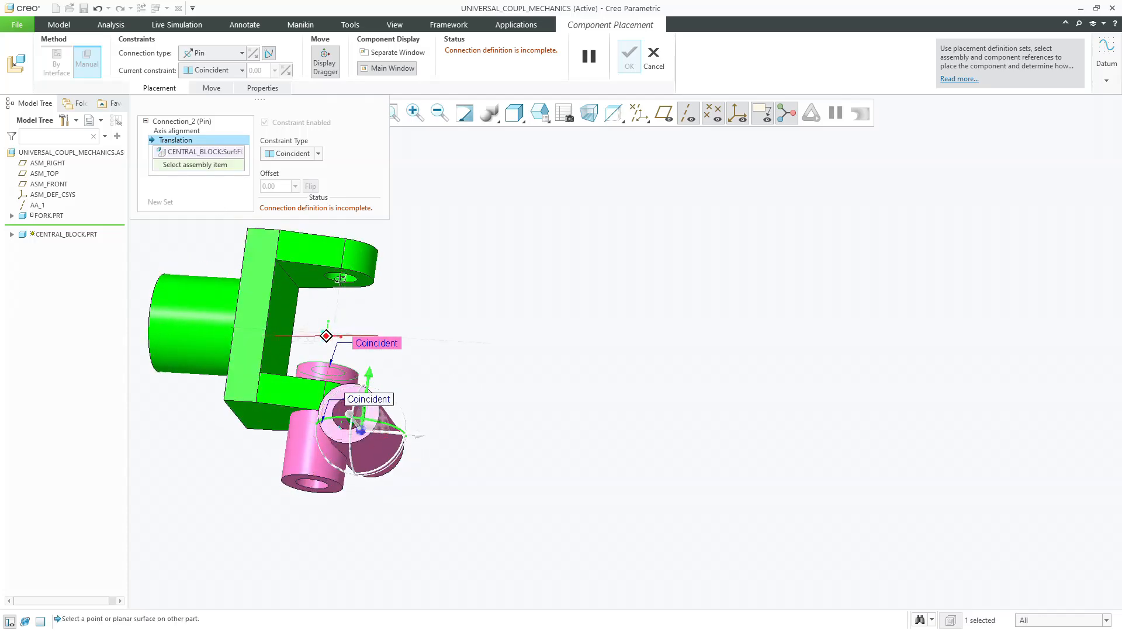
{"action": "left_click", "coordinate": [340, 279]}
{"action": "mouse_move", "coordinate": [460, 256]}
{"action": "middle_mouse_down"}
{"action": "mouse_move", "coordinate": [437, 289]}
{"action": "mouse_move", "coordinate": [461, 278]}
{"action": "middle_mouse_up"}
{"action": "middle_click", "coordinate": [529, 268]}
{"action": "key", "text": "ctrl+d"}
{"action": "middle_click_drag", "start_coordinate": [653, 259], "coordinate": [623, 266]}
Bring a second fork.prt into the assembly as a component with a Pin connection
{"action": "left_click", "coordinate": [201, 58]}
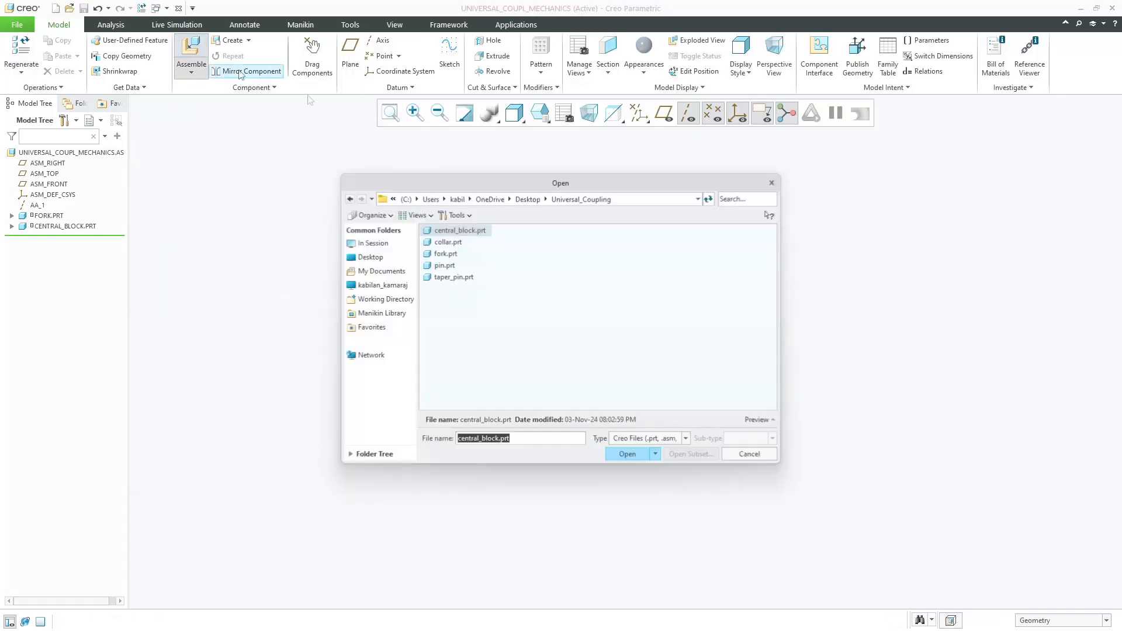
{"action": "double_click", "coordinate": [446, 253]}
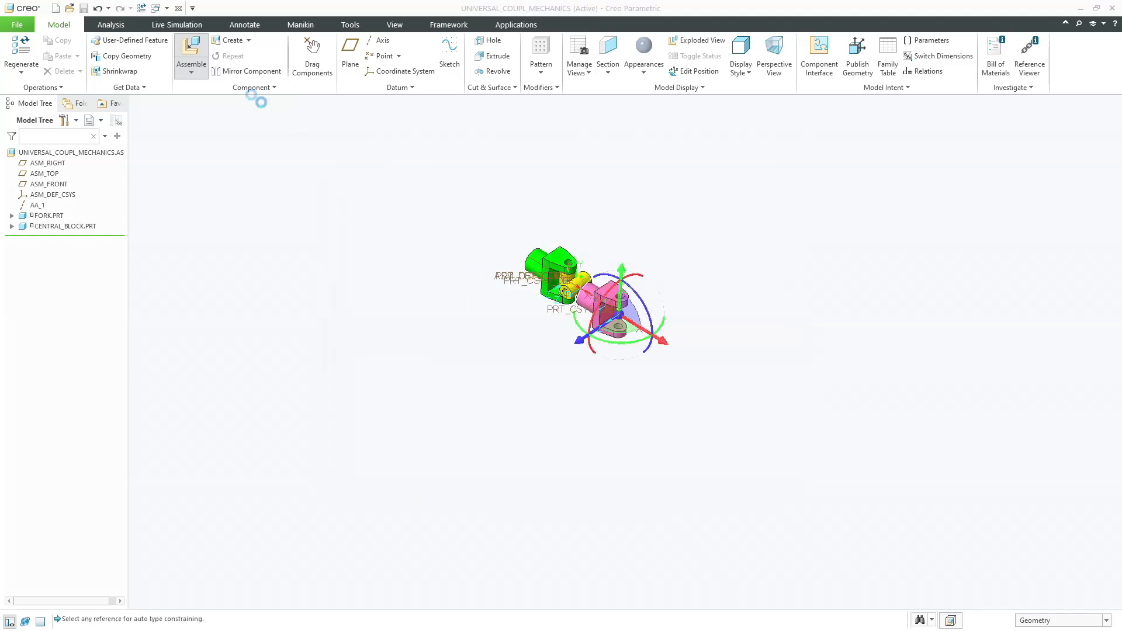
{"action": "left_click", "coordinate": [194, 54]}
{"action": "left_click", "coordinate": [198, 86]}
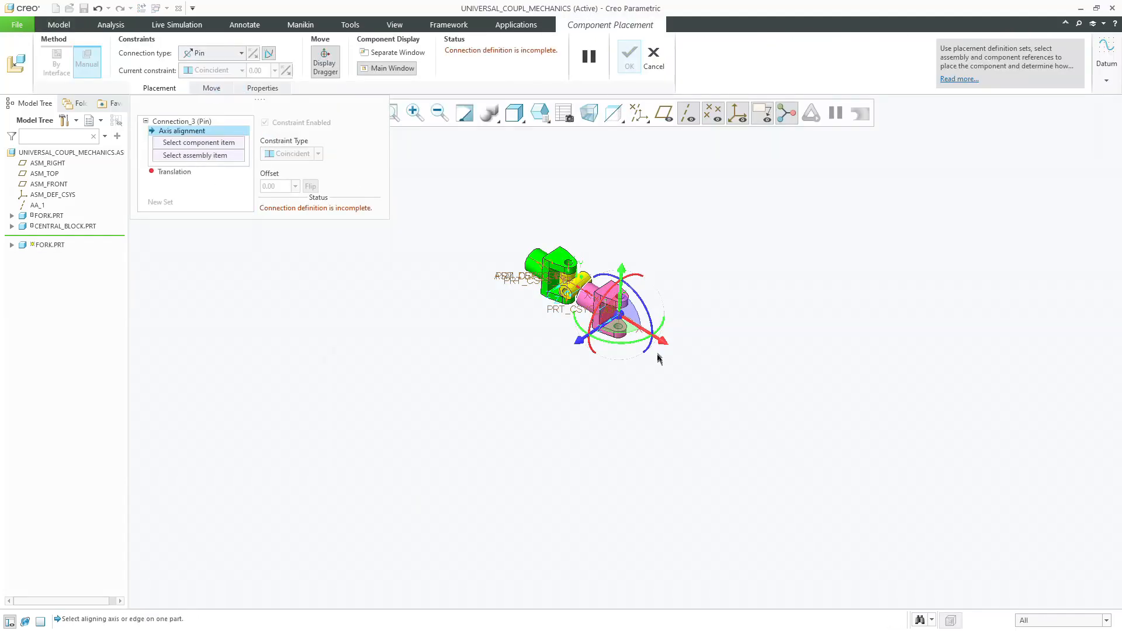
Try to align the axis of the second fork's cylindrical shank with the assembly's datum axis AA_1
{"action": "scroll", "coordinate": [672, 377], "scroll_direction": "down", "scroll_amount": 4}
{"action": "left_click_drag", "start_coordinate": [667, 385], "coordinate": [569, 351]}
{"action": "left_click", "coordinate": [753, 386]}
{"action": "left_click", "coordinate": [585, 311]}
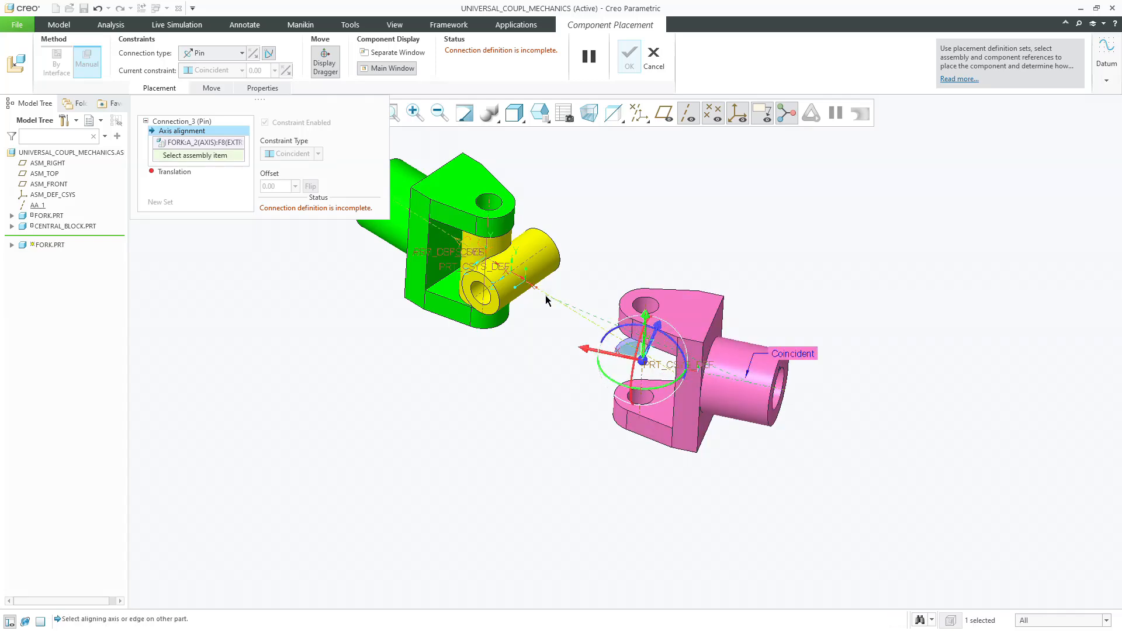
{"action": "left_click", "coordinate": [547, 301]}
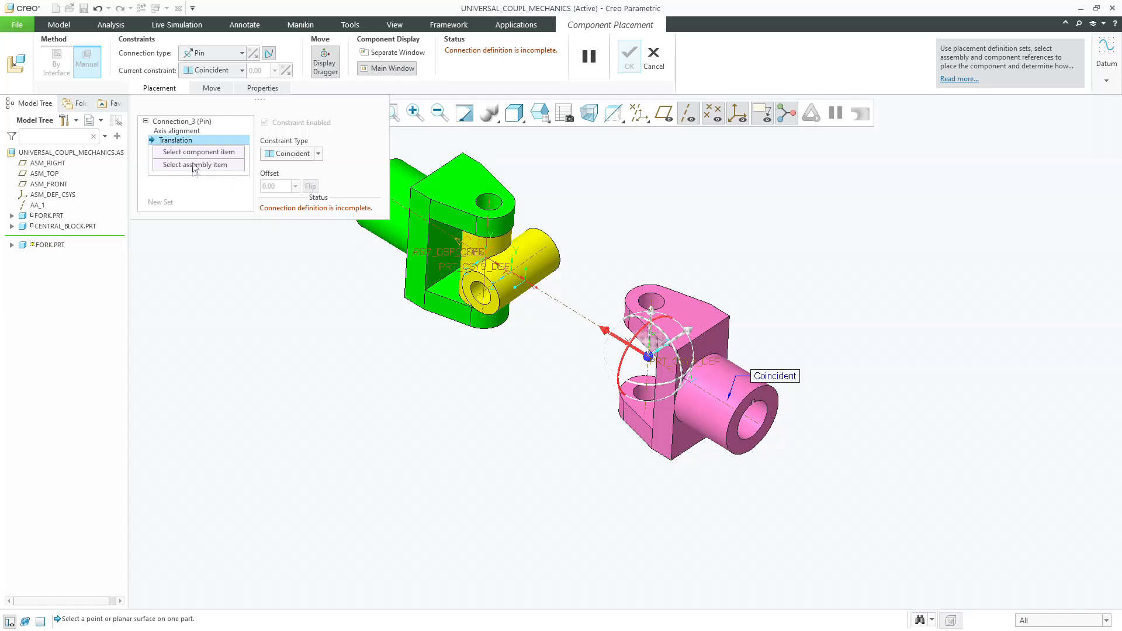
Rotate the second fork about its axis and pick its lug's inner face as the component reference for the translation
{"action": "middle_click_drag", "start_coordinate": [640, 348], "coordinate": [667, 312]}
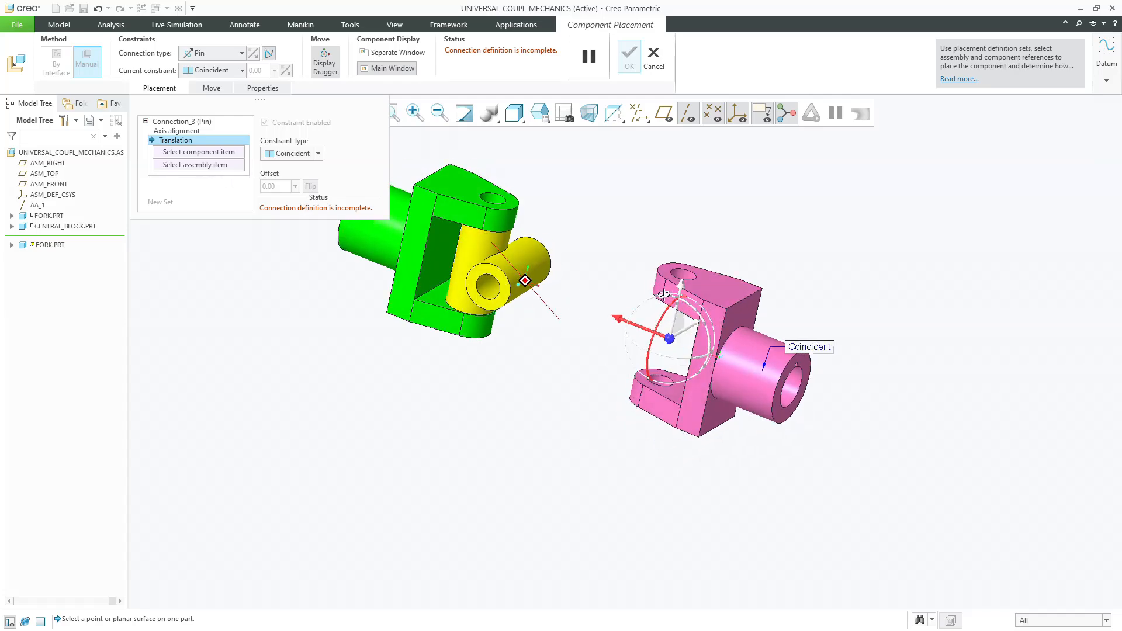
{"action": "left_click_drag", "start_coordinate": [667, 316], "coordinate": [708, 319]}
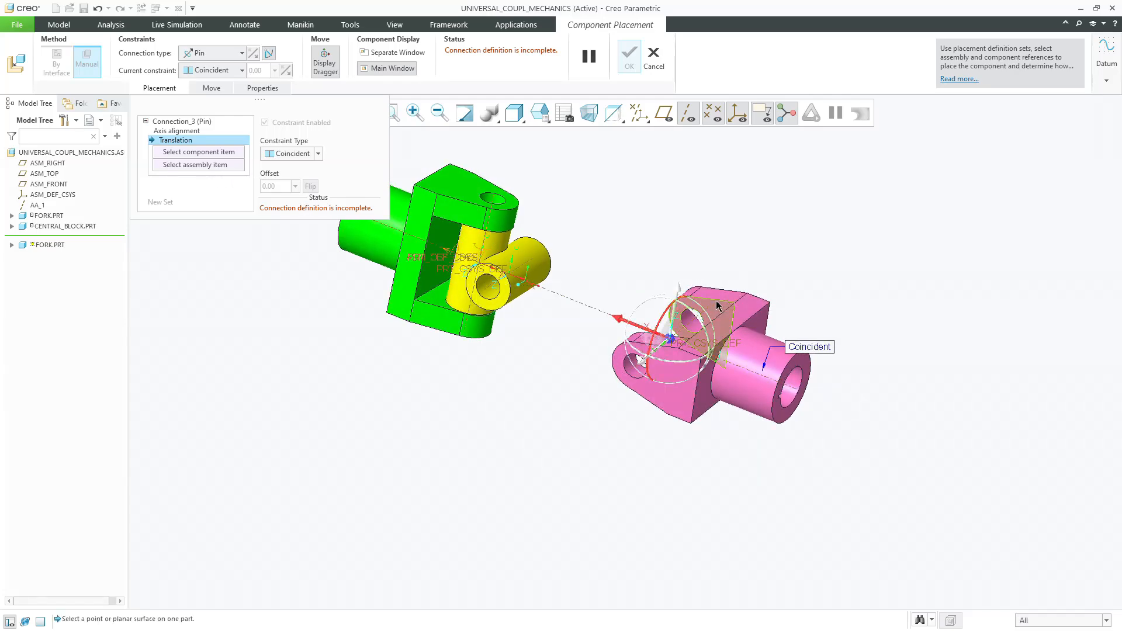
{"action": "scroll", "coordinate": [707, 316], "scroll_direction": "up", "scroll_amount": 3}
{"action": "left_click", "coordinate": [707, 316]}
{"action": "middle_click_drag", "start_coordinate": [708, 316], "coordinate": [475, 305]}
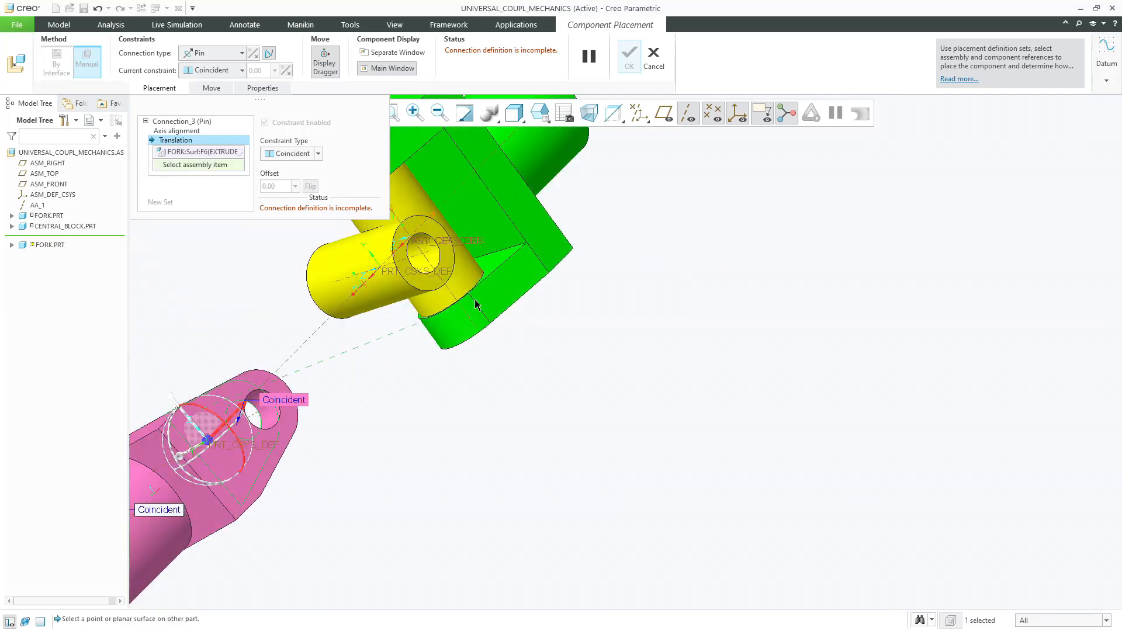
{"action": "middle_click_drag", "start_coordinate": [446, 267], "coordinate": [412, 293]}
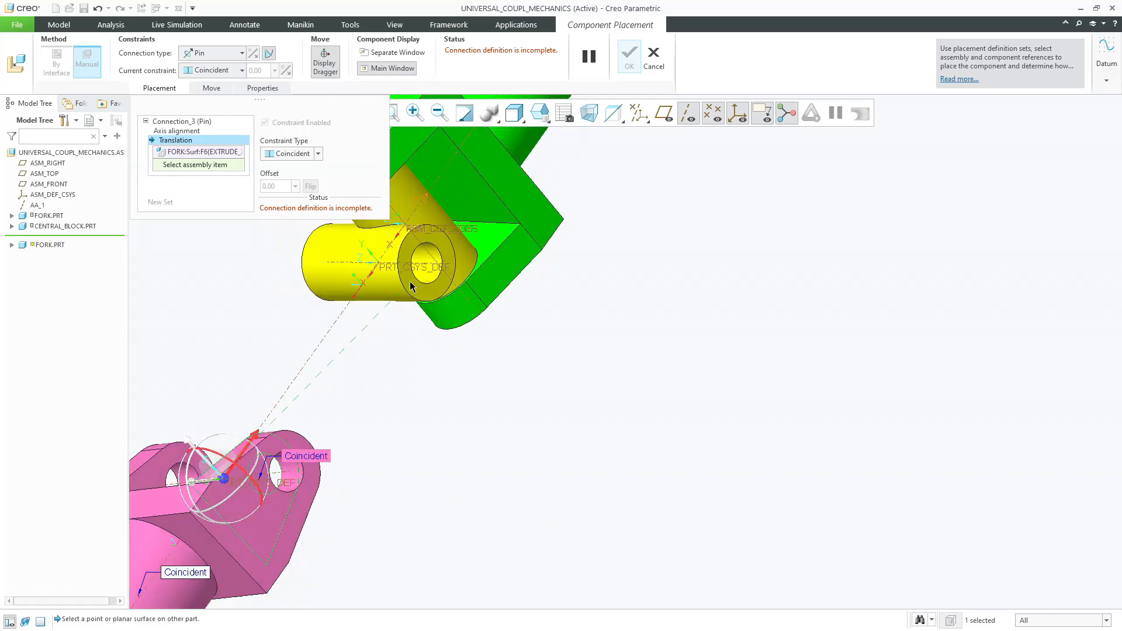
{"action": "middle_click_drag", "start_coordinate": [457, 287], "coordinate": [531, 319]}
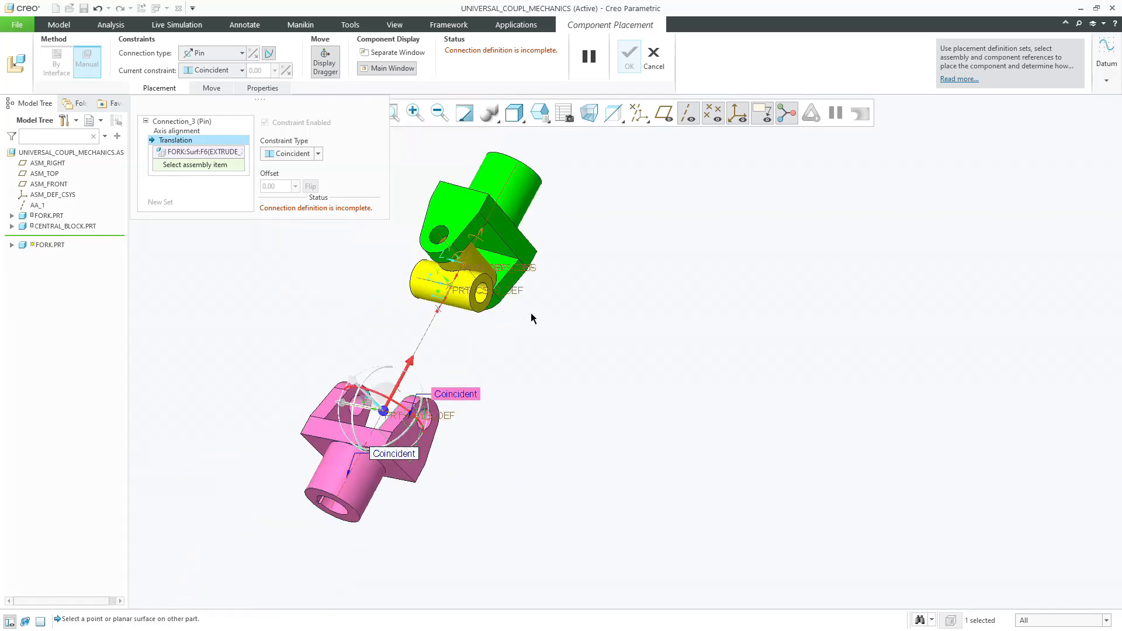
Remove both the component and assembly references from the second fork's axis alignment
{"action": "left_click", "coordinate": [184, 132]}
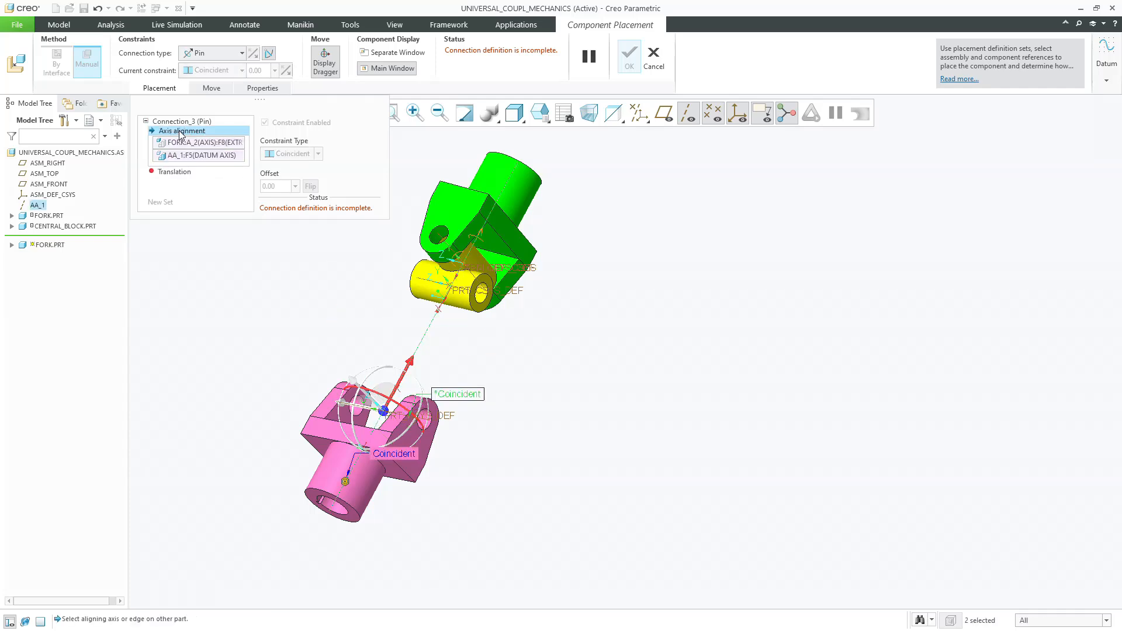
{"action": "right_click", "coordinate": [183, 141]}
{"action": "left_click", "coordinate": [191, 148]}
{"action": "right_click", "coordinate": [186, 155]}
{"action": "left_click", "coordinate": [197, 161]}
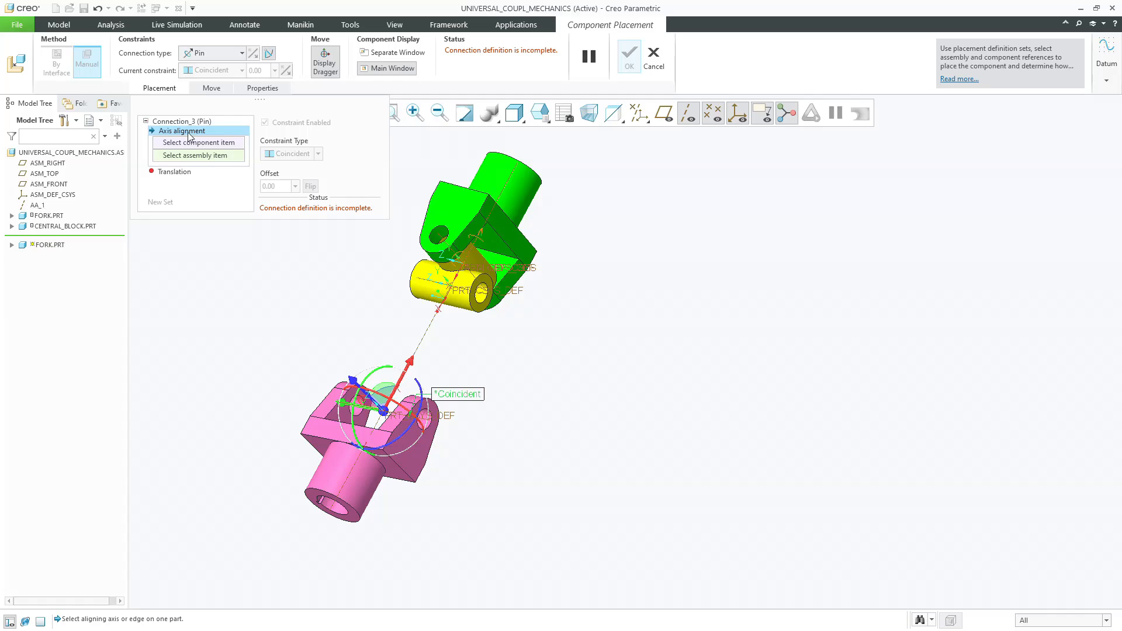
Align the second fork's lug hole axis with the axis of the central block's free cross hole
{"action": "scroll", "coordinate": [421, 403], "scroll_direction": "down", "scroll_amount": 6}
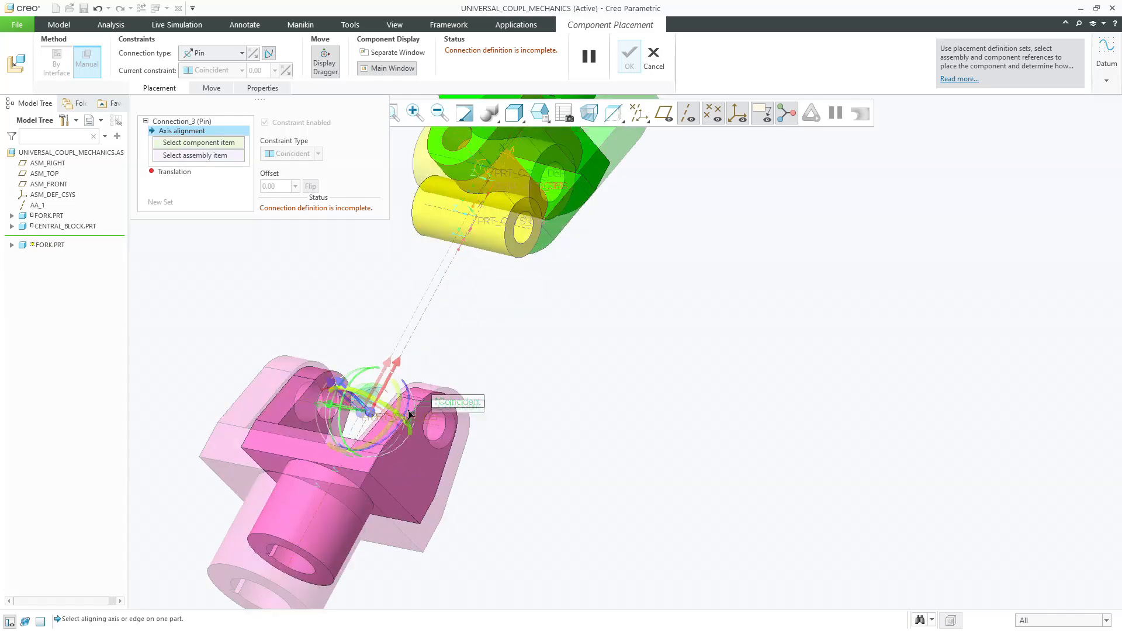
{"action": "left_click", "coordinate": [475, 447]}
{"action": "scroll", "coordinate": [475, 447], "scroll_direction": "up", "scroll_amount": 5}
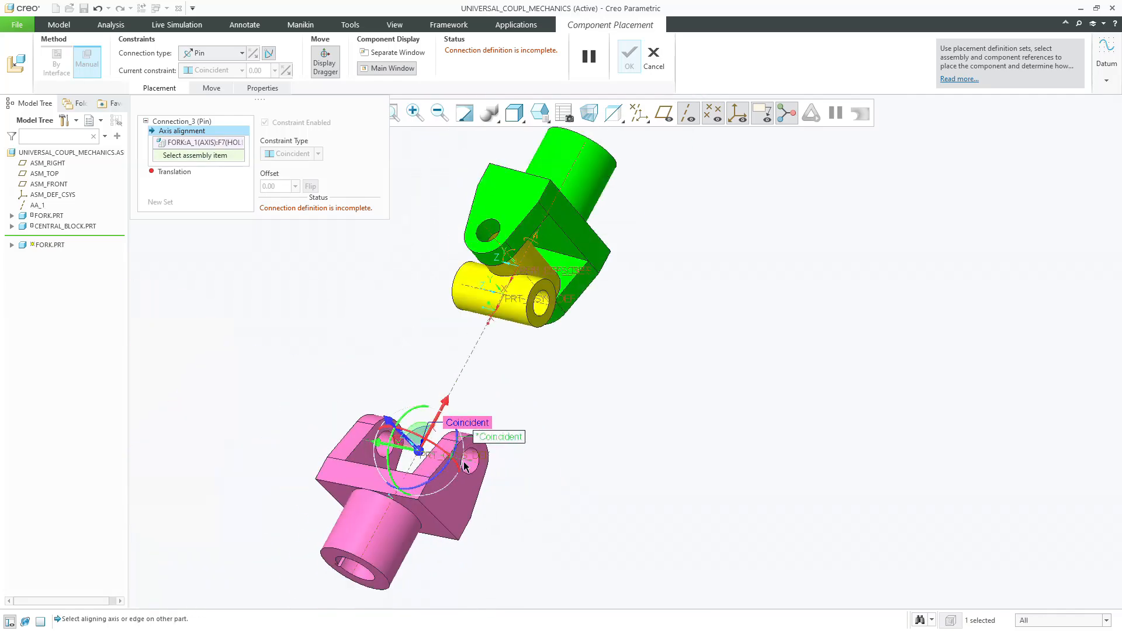
{"action": "scroll", "coordinate": [510, 288], "scroll_direction": "down", "scroll_amount": 4}
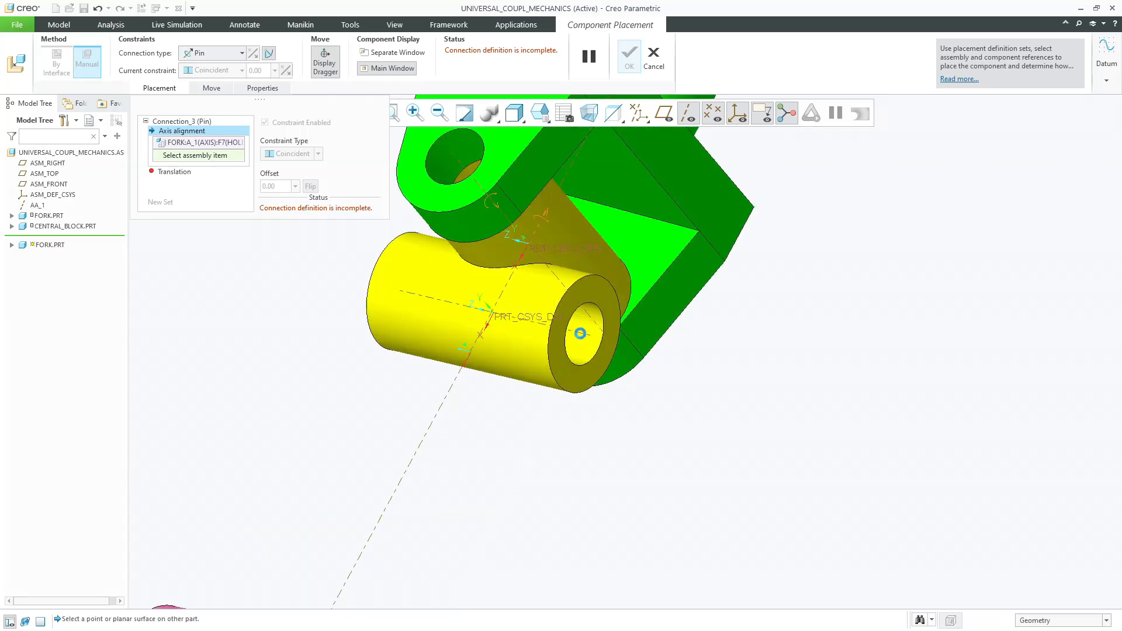
{"action": "left_click", "coordinate": [581, 337]}
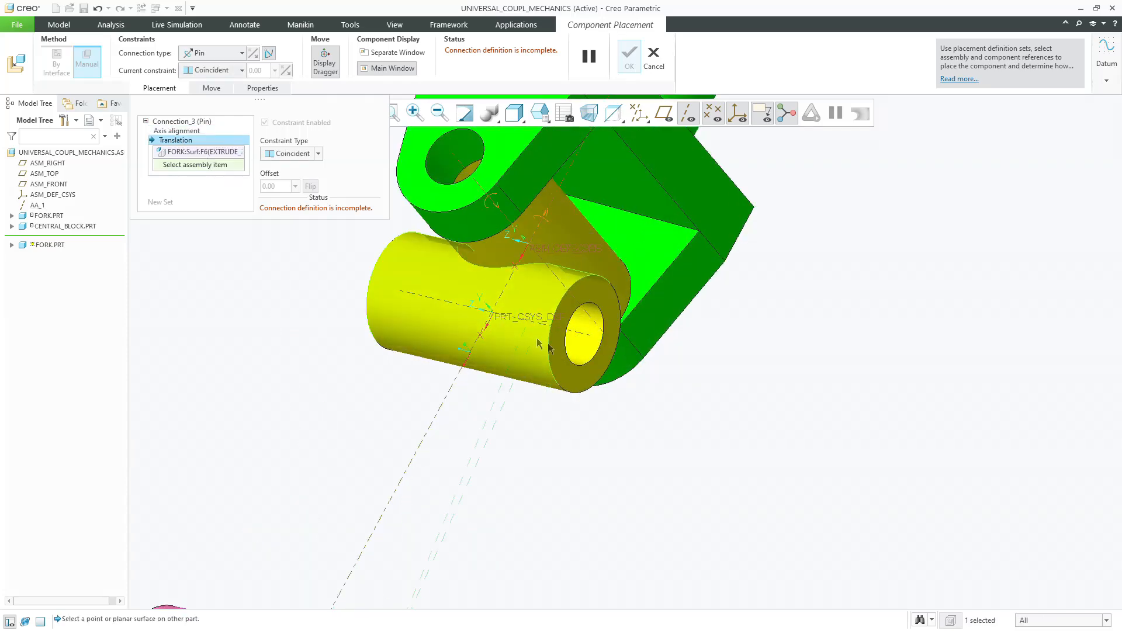
Use the central block's end face as the assembly reference for the second fork's translation and complete the placement
{"action": "left_click", "coordinate": [567, 365]}
{"action": "scroll", "coordinate": [492, 305], "scroll_direction": "up", "scroll_amount": 3}
{"action": "middle_click_drag", "start_coordinate": [493, 306], "coordinate": [384, 401]}
{"action": "middle_click", "coordinate": [552, 331]}
Bring pin.prt into the assembly as a component with a Pin connection
{"action": "left_click", "coordinate": [191, 52]}
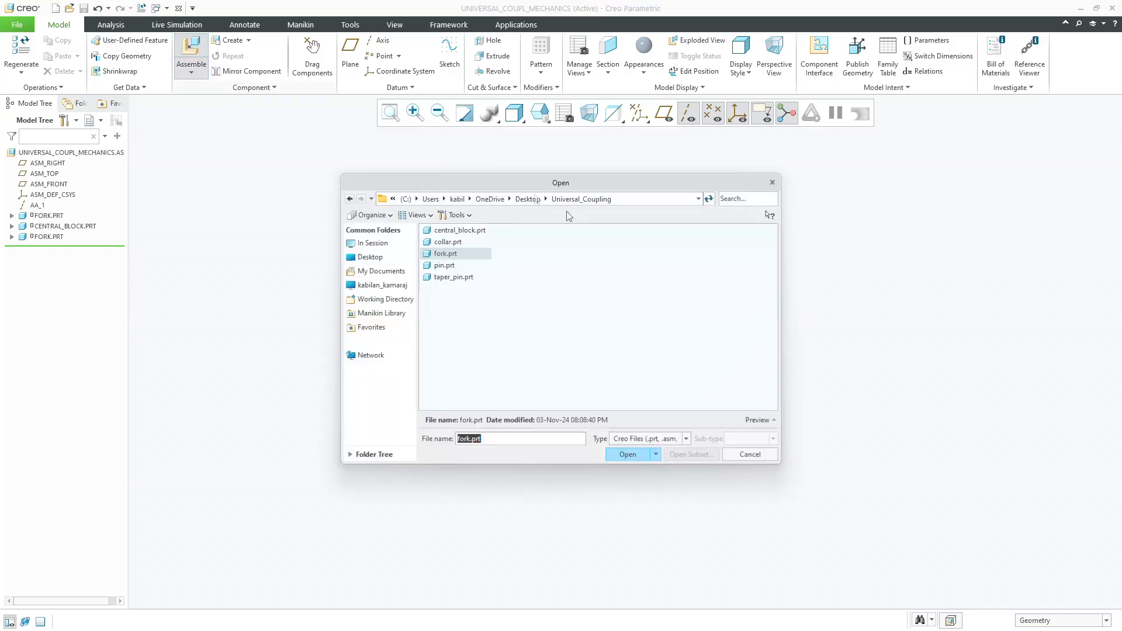
{"action": "double_click", "coordinate": [455, 264]}
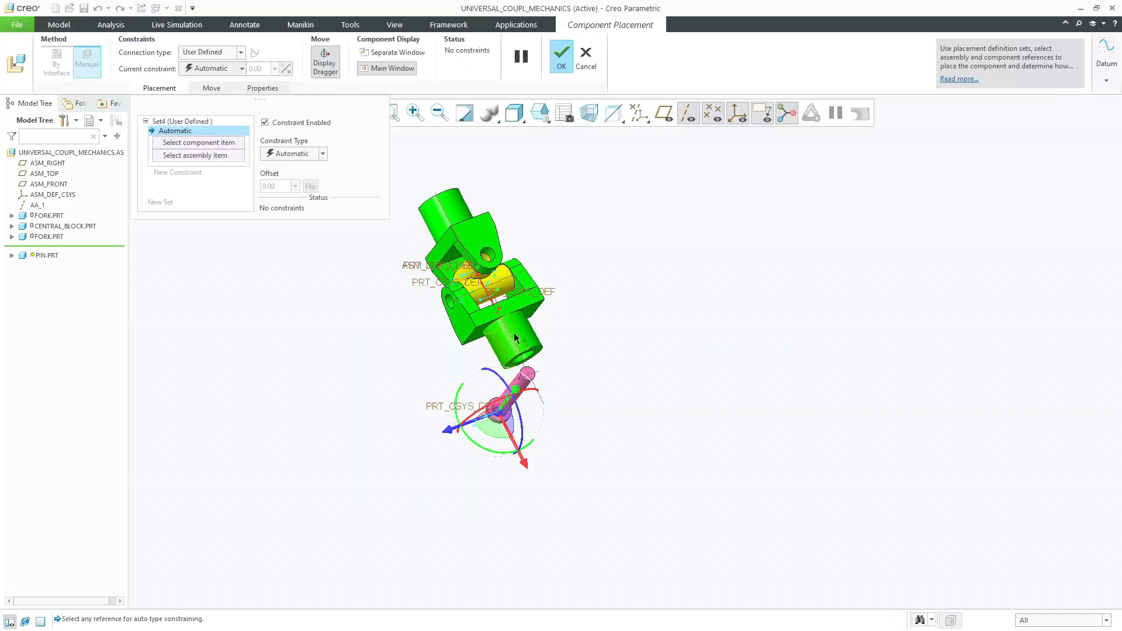
{"action": "left_click", "coordinate": [188, 51]}
{"action": "left_click", "coordinate": [198, 86]}
{"action": "scroll", "coordinate": [539, 399], "scroll_direction": "up", "scroll_amount": 3}
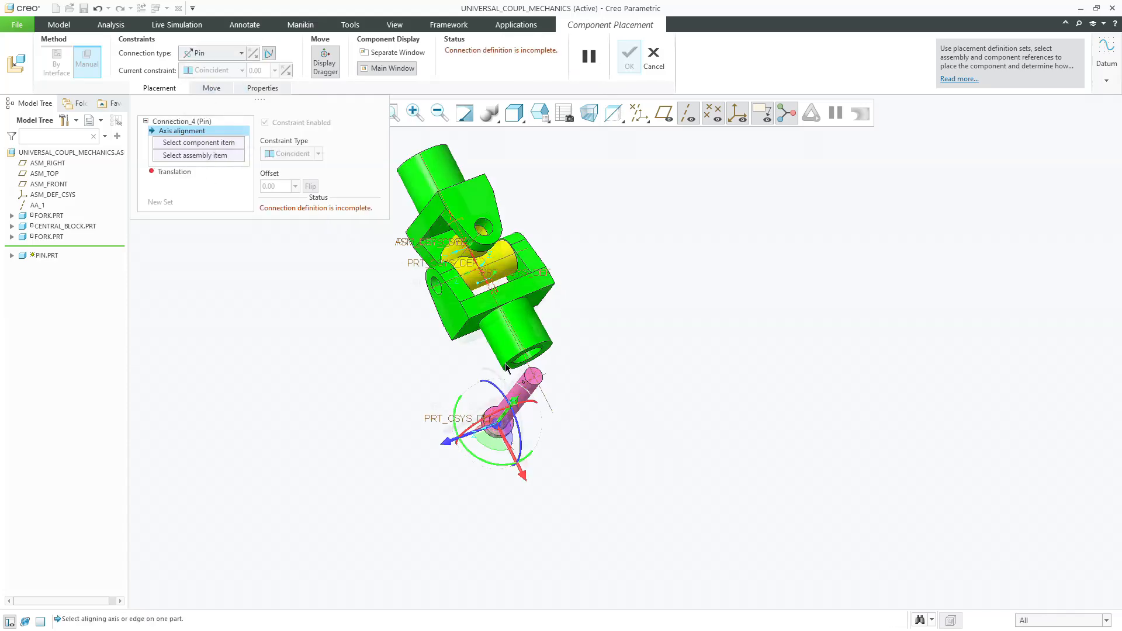
Align the pin's axis with the axis of the first fork's lug hole
{"action": "left_click", "coordinate": [534, 412]}
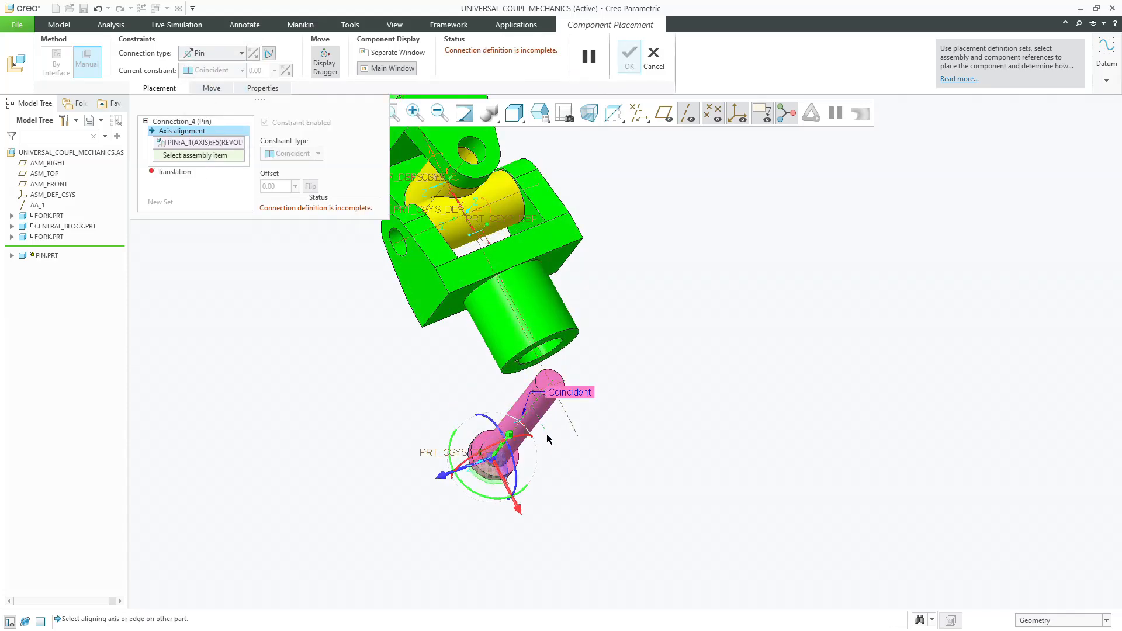
{"action": "scroll", "coordinate": [535, 409], "scroll_direction": "down", "scroll_amount": 3}
{"action": "scroll", "coordinate": [532, 350], "scroll_direction": "up", "scroll_amount": 6}
{"action": "scroll", "coordinate": [532, 350], "scroll_direction": "up", "scroll_amount": 2}
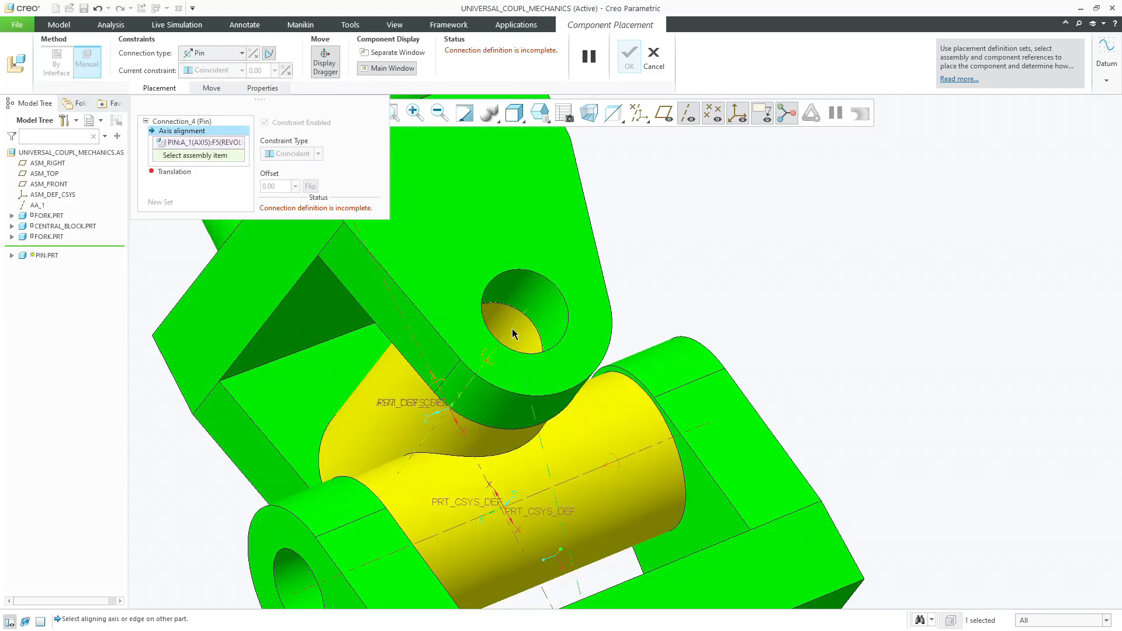
{"action": "left_click", "coordinate": [510, 331]}
Slide the pin outward, make its head's inner face coincident with the first fork lug's outer face, and complete the placement
{"action": "scroll", "coordinate": [546, 311], "scroll_direction": "down", "scroll_amount": 4}
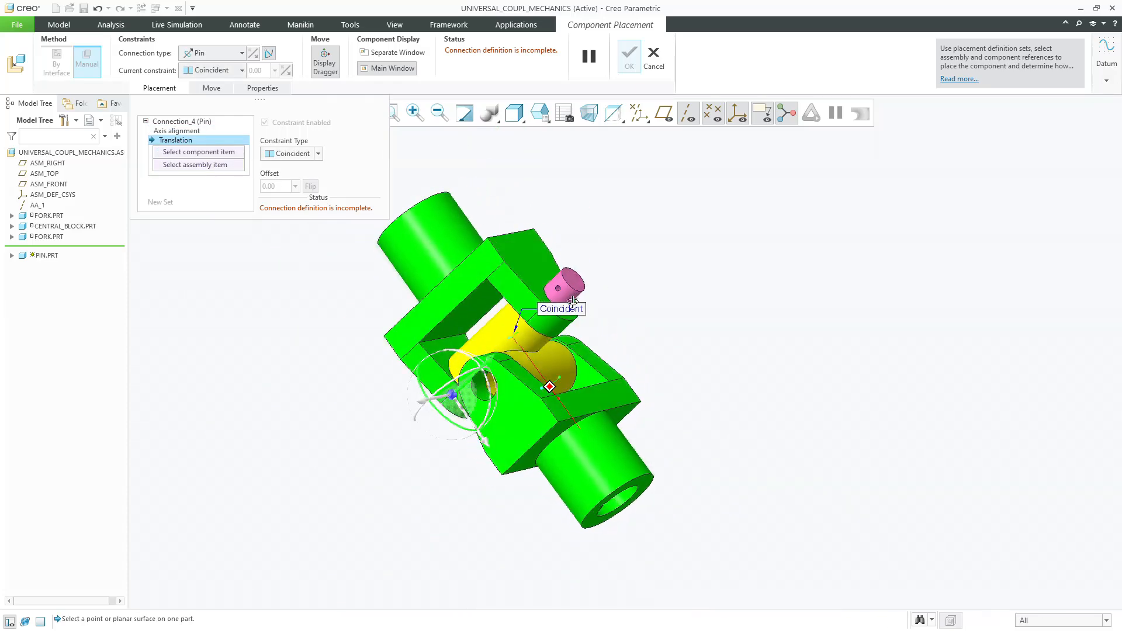
{"action": "left_click_drag", "start_coordinate": [460, 386], "coordinate": [414, 428]}
{"action": "middle_click_drag", "start_coordinate": [414, 429], "coordinate": [388, 426]}
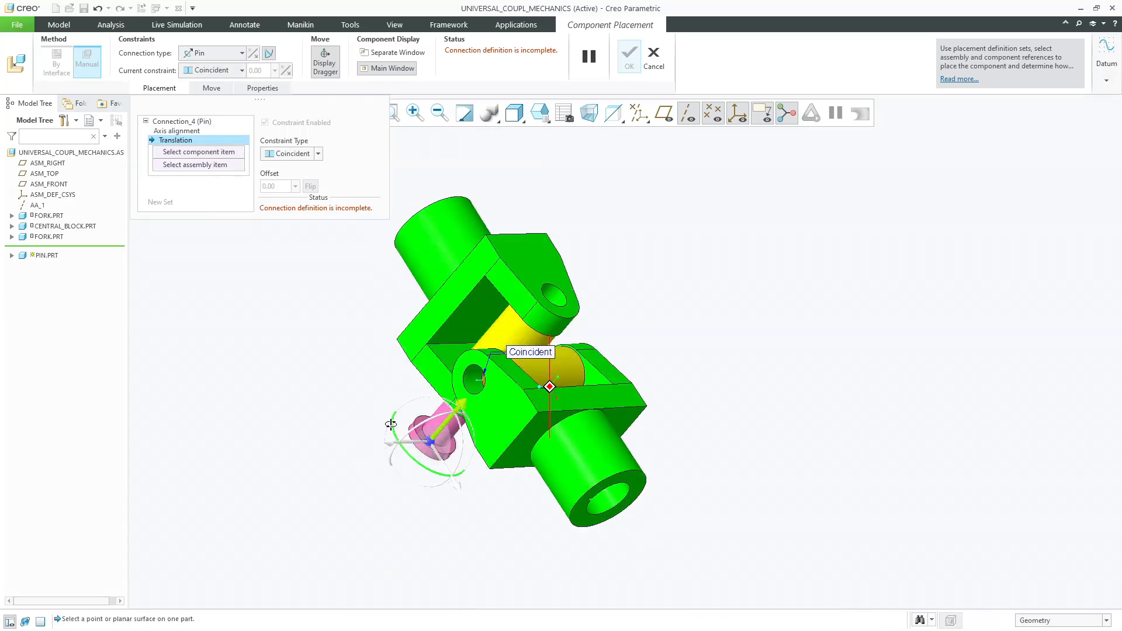
{"action": "scroll", "coordinate": [389, 426], "scroll_direction": "up", "scroll_amount": 5}
{"action": "left_click", "coordinate": [485, 420]}
{"action": "middle_click_drag", "start_coordinate": [485, 419], "coordinate": [536, 345]}
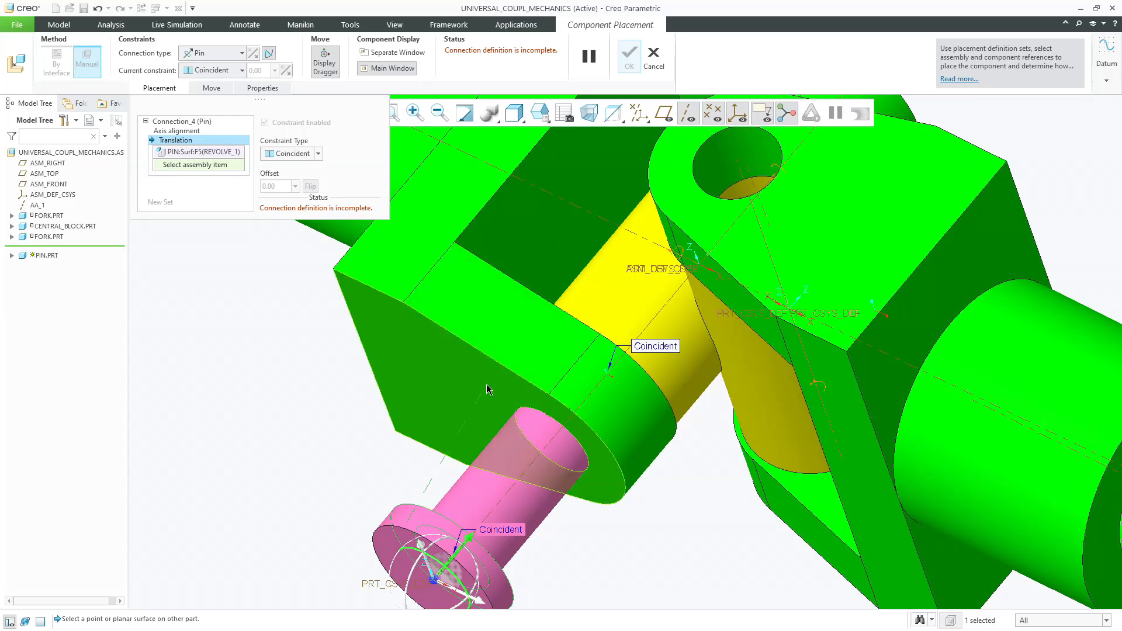
{"action": "left_click", "coordinate": [488, 387]}
{"action": "scroll", "coordinate": [486, 384], "scroll_direction": "down", "scroll_amount": 4}
{"action": "middle_click_drag", "start_coordinate": [485, 385], "coordinate": [484, 398]}
{"action": "scroll", "coordinate": [484, 398], "scroll_direction": "down", "scroll_amount": 4}
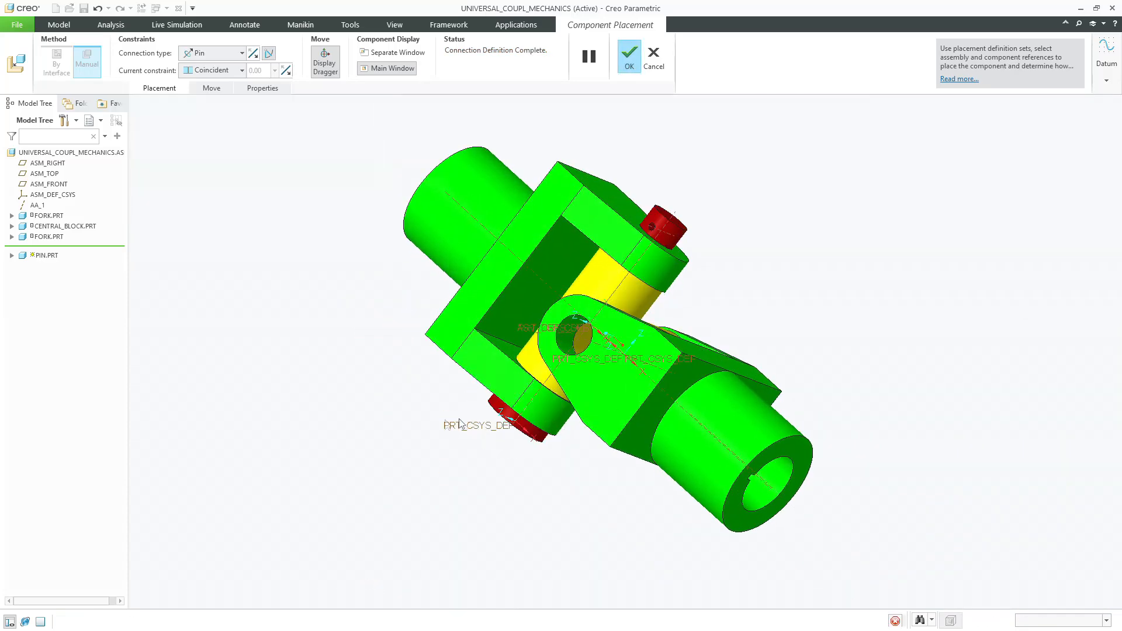
{"action": "middle_click", "coordinate": [484, 398]}
Bring a second pin.prt into the assembly as a component with a Pin connection
{"action": "left_click", "coordinate": [191, 53]}
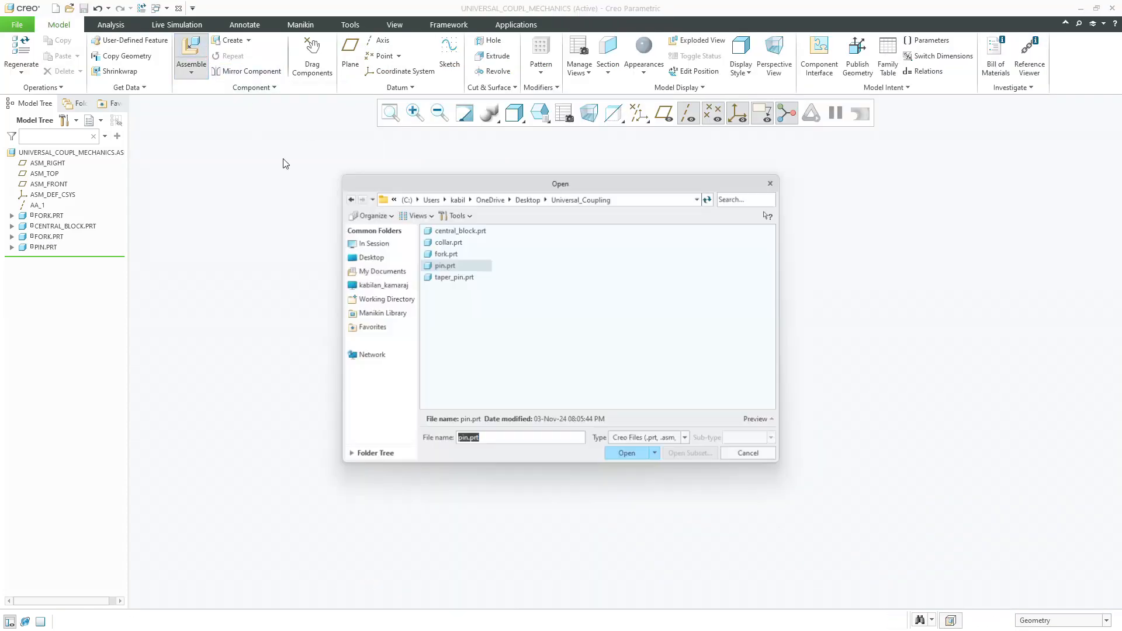
{"action": "double_click", "coordinate": [452, 269]}
{"action": "left_click", "coordinate": [237, 53]}
{"action": "left_click", "coordinate": [219, 88]}
Align the second pin's axis with the axis of the second fork's lug hole
{"action": "scroll", "coordinate": [659, 401], "scroll_direction": "down", "scroll_amount": 4}
{"action": "left_click", "coordinate": [623, 383]}
{"action": "scroll", "coordinate": [685, 422], "scroll_direction": "up", "scroll_amount": 3}
{"action": "scroll", "coordinate": [521, 342], "scroll_direction": "down", "scroll_amount": 4}
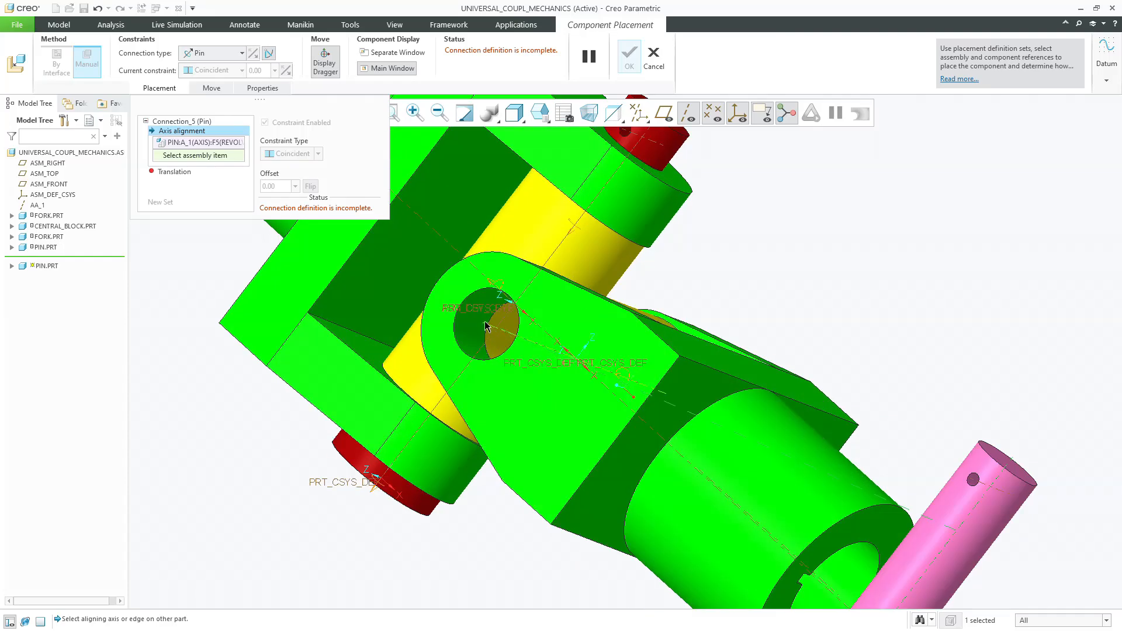
{"action": "left_click", "coordinate": [485, 332]}
Slide the second pin outward and make its head's inner face coincident with the second fork lug's outer face
{"action": "left_click_drag", "start_coordinate": [495, 327], "coordinate": [841, 348]}
{"action": "middle_click_drag", "start_coordinate": [839, 345], "coordinate": [826, 403]}
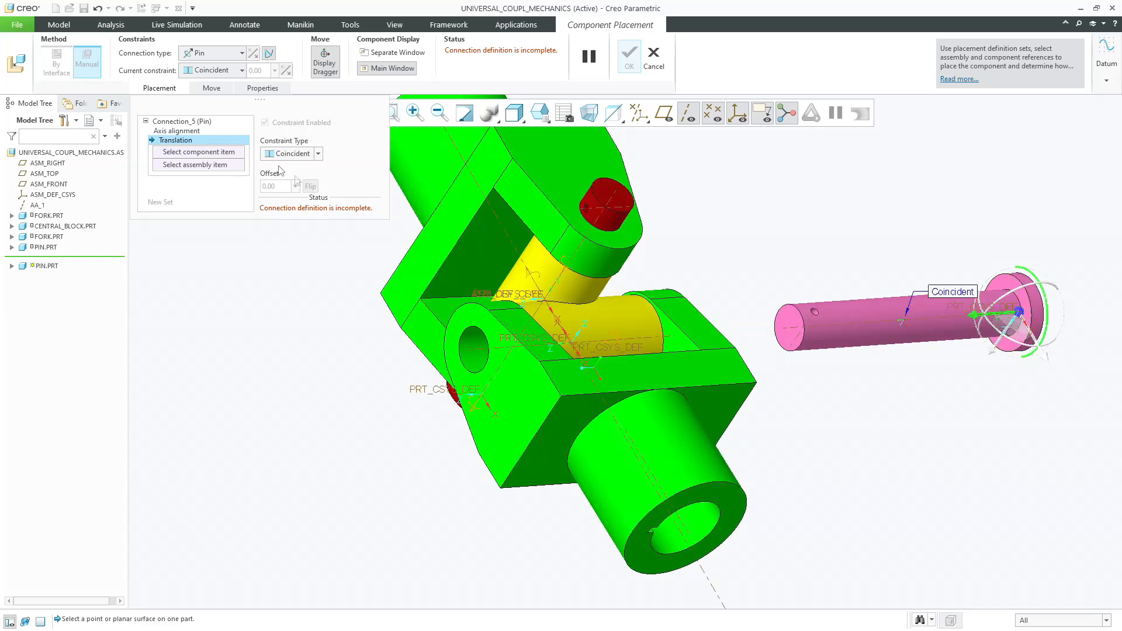
{"action": "left_click", "coordinate": [218, 133]}
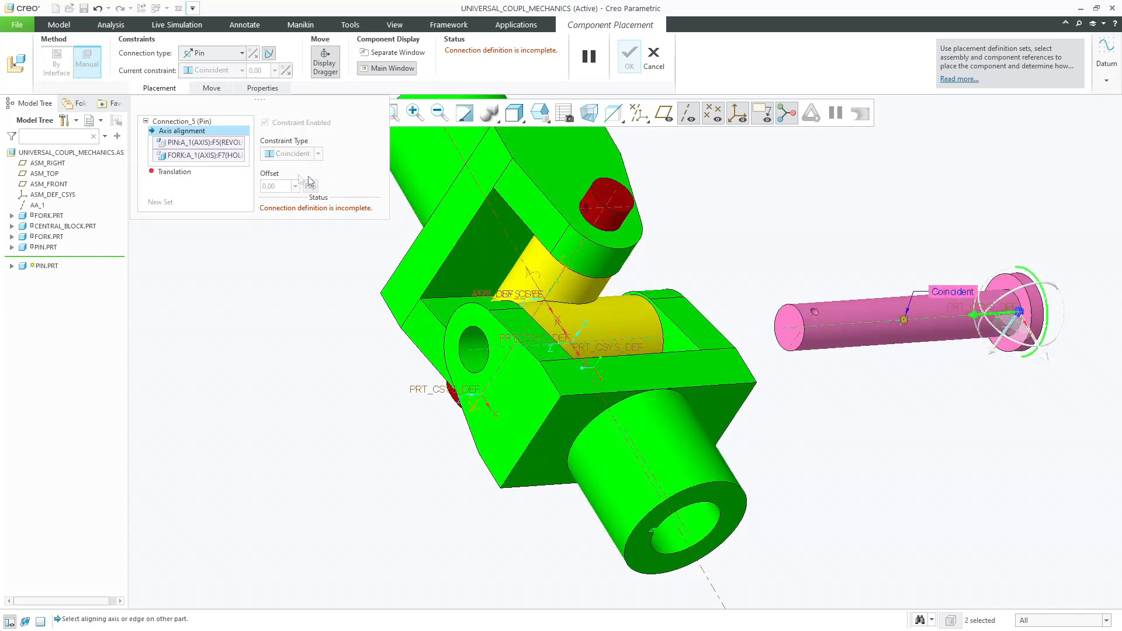
{"action": "left_click", "coordinate": [184, 171]}
{"action": "scroll", "coordinate": [934, 248], "scroll_direction": "down", "scroll_amount": 4}
{"action": "left_click", "coordinate": [1081, 322]}
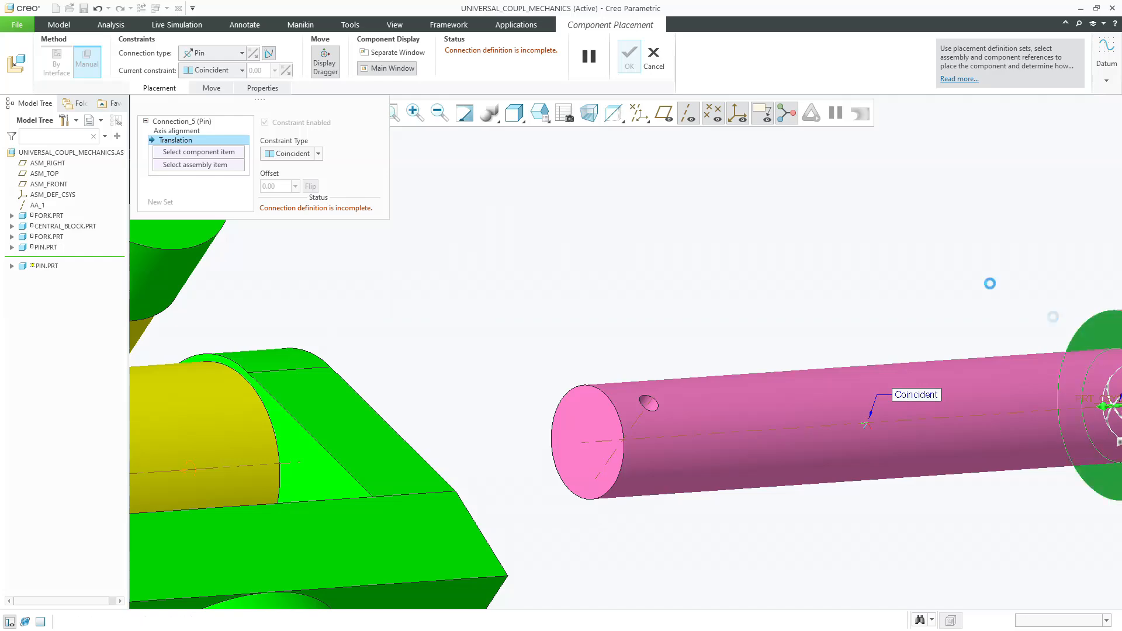
{"action": "scroll", "coordinate": [930, 248], "scroll_direction": "up", "scroll_amount": 4}
{"action": "left_click", "coordinate": [512, 398]}
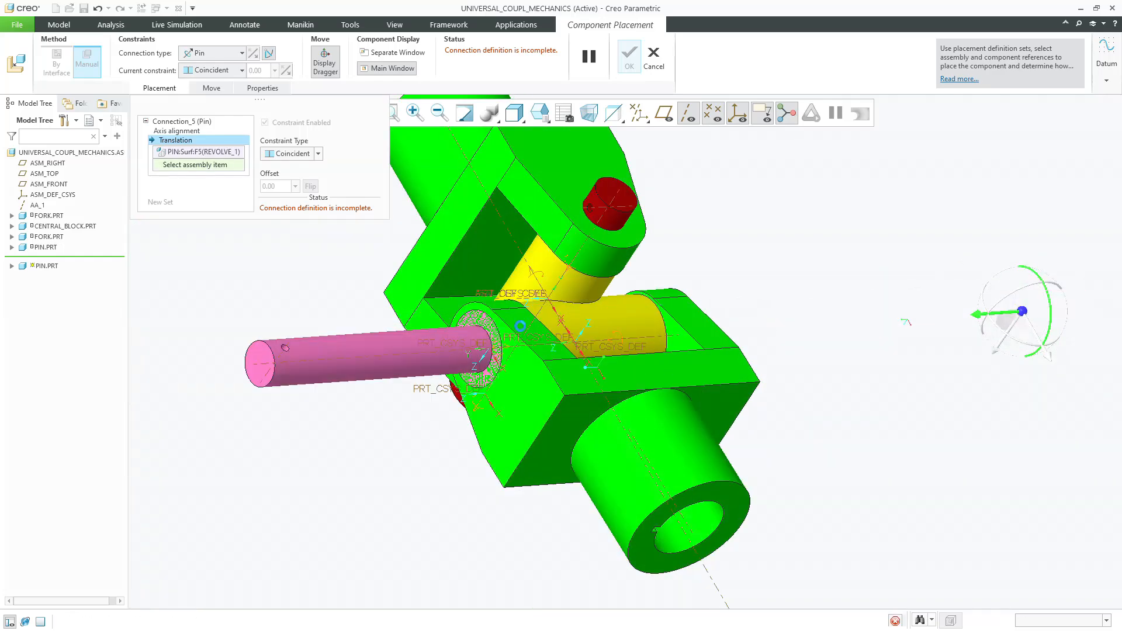
Flip the second pin's direction so its shank runs through the lug holes, and complete the placement
{"action": "left_click", "coordinate": [308, 186]}
{"action": "middle_click_drag", "start_coordinate": [296, 264], "coordinate": [357, 350]}
{"action": "middle_click", "coordinate": [283, 275]}
Bring collar.prt into the assembly as a component with a Pin connection
{"action": "left_click", "coordinate": [191, 50]}
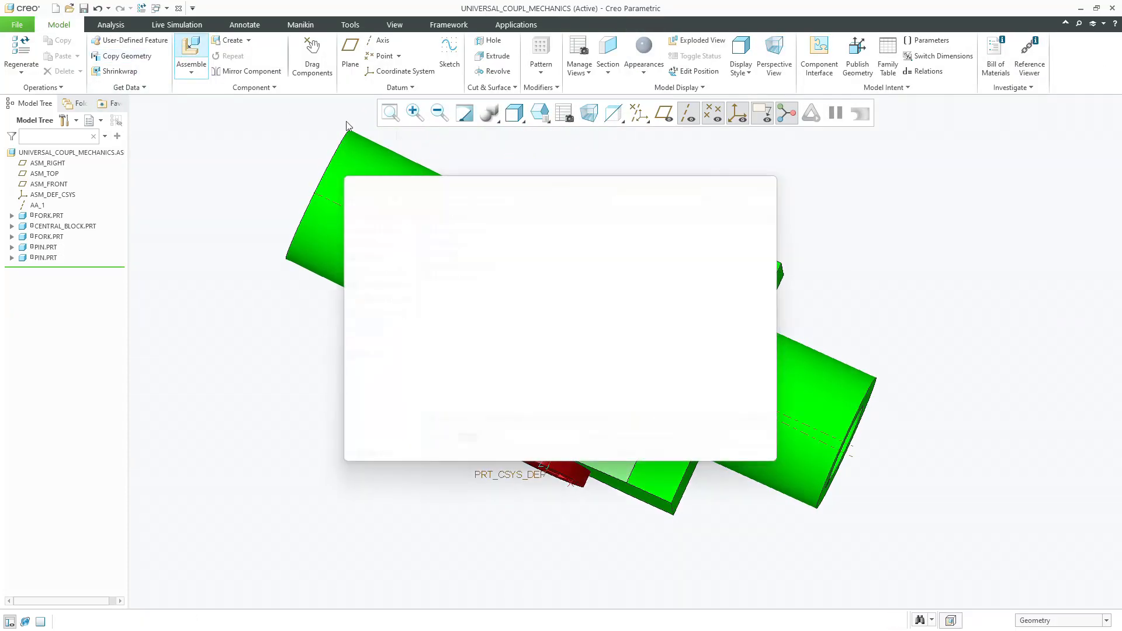
{"action": "double_click", "coordinate": [447, 242]}
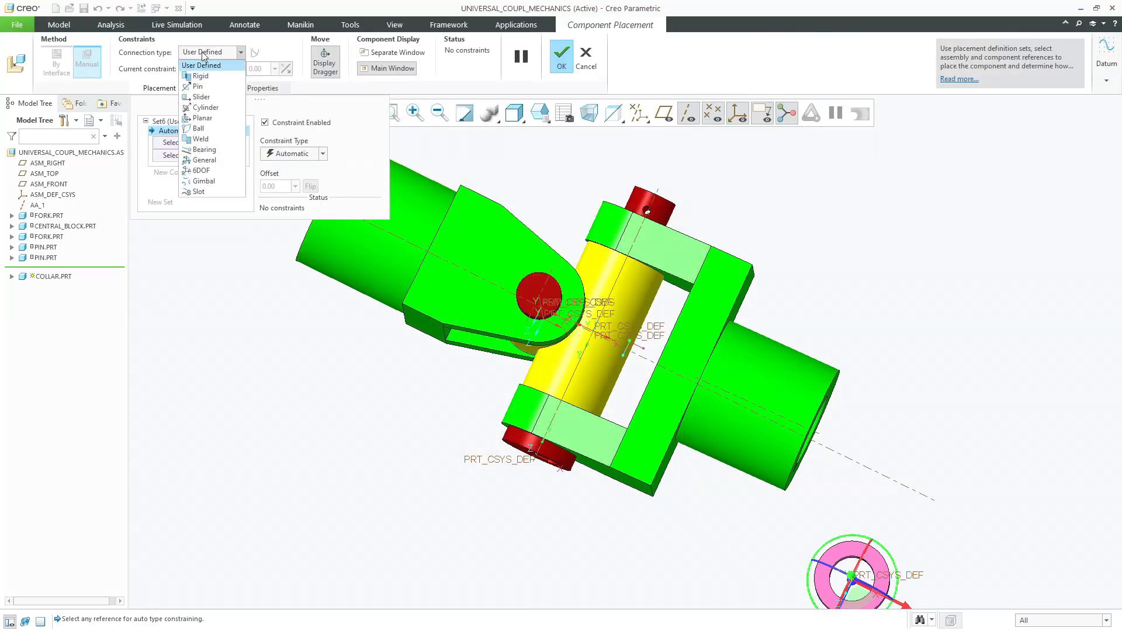
{"action": "left_click", "coordinate": [197, 85]}
Align the collar's axis with the axis of the first fork's pin
{"action": "key", "text": "ctrl+d"}
{"action": "scroll", "coordinate": [685, 386], "scroll_direction": "down", "scroll_amount": 10}
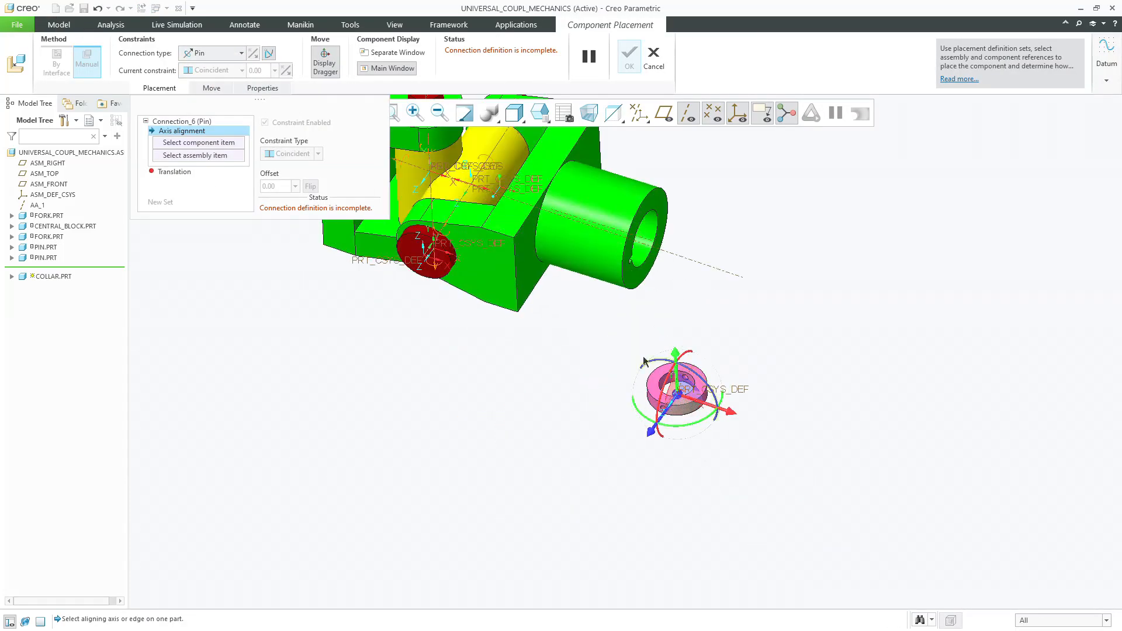
{"action": "left_click", "coordinate": [684, 381]}
{"action": "scroll", "coordinate": [686, 385], "scroll_direction": "up", "scroll_amount": 6}
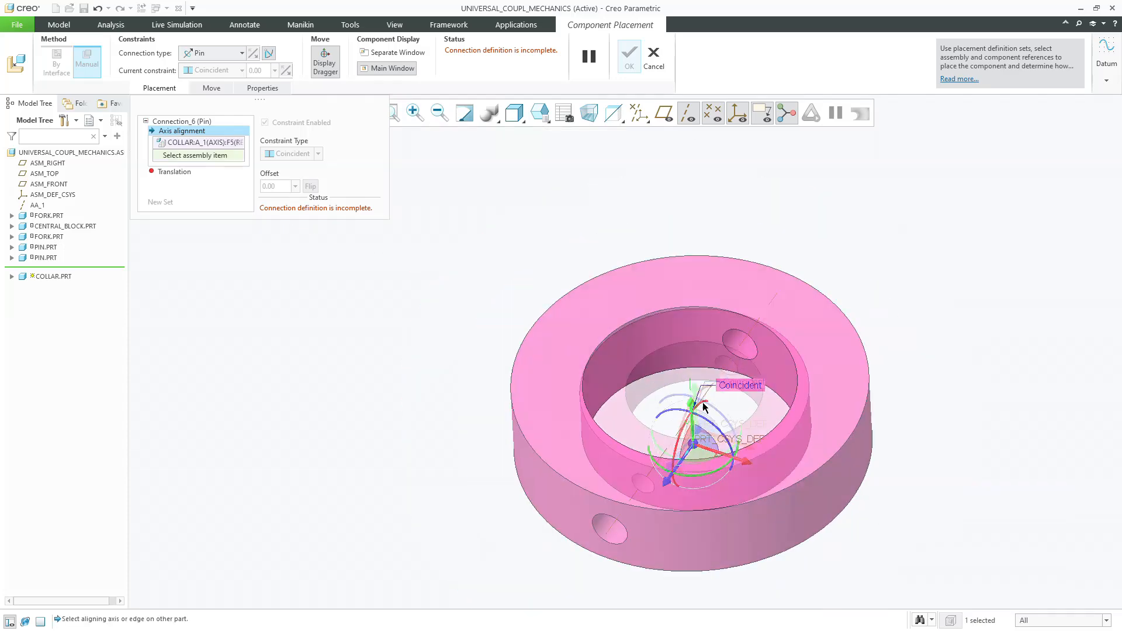
{"action": "scroll", "coordinate": [553, 226], "scroll_direction": "down", "scroll_amount": 6}
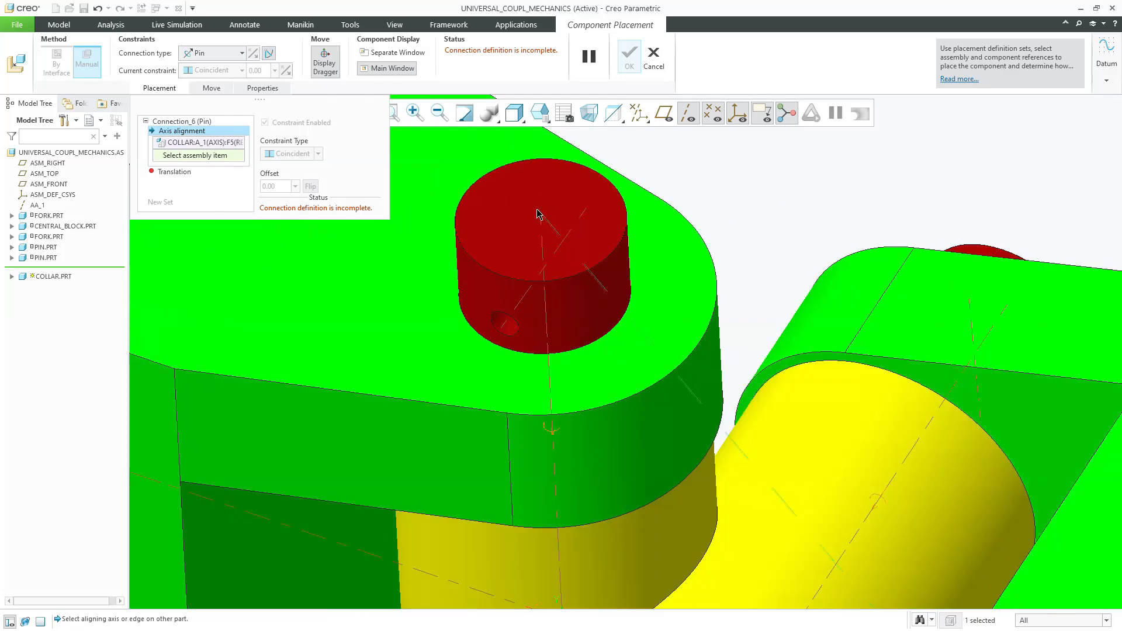
{"action": "left_click", "coordinate": [539, 223]}
{"action": "scroll", "coordinate": [537, 304], "scroll_direction": "up", "scroll_amount": 8}
{"action": "scroll", "coordinate": [535, 309], "scroll_direction": "down", "scroll_amount": 5}
{"action": "scroll", "coordinate": [535, 310], "scroll_direction": "up", "scroll_amount": 4}
Slide the collar away from the first fork and make its flat face coincident with the first pin's end face
{"action": "left_click_drag", "start_coordinate": [562, 308], "coordinate": [556, 154]}
{"action": "scroll", "coordinate": [558, 143], "scroll_direction": "down", "scroll_amount": 5}
{"action": "middle_click_drag", "start_coordinate": [558, 141], "coordinate": [556, 104]}
{"action": "left_click", "coordinate": [514, 228]}
{"action": "middle_click_drag", "start_coordinate": [513, 230], "coordinate": [510, 327]}
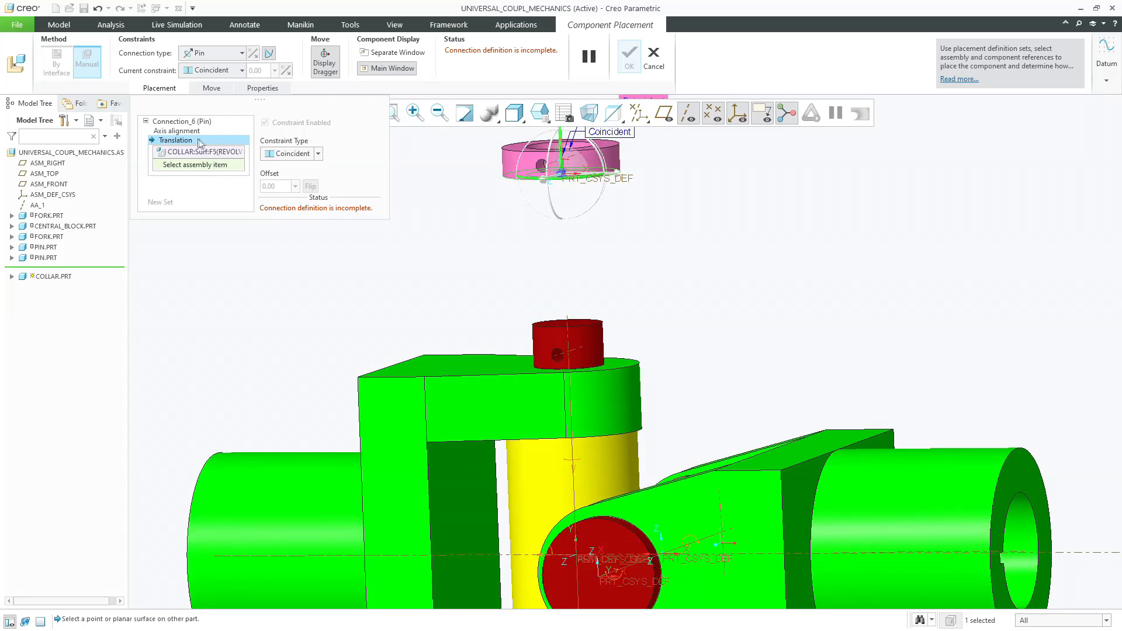
{"action": "middle_click_drag", "start_coordinate": [534, 261], "coordinate": [547, 277]}
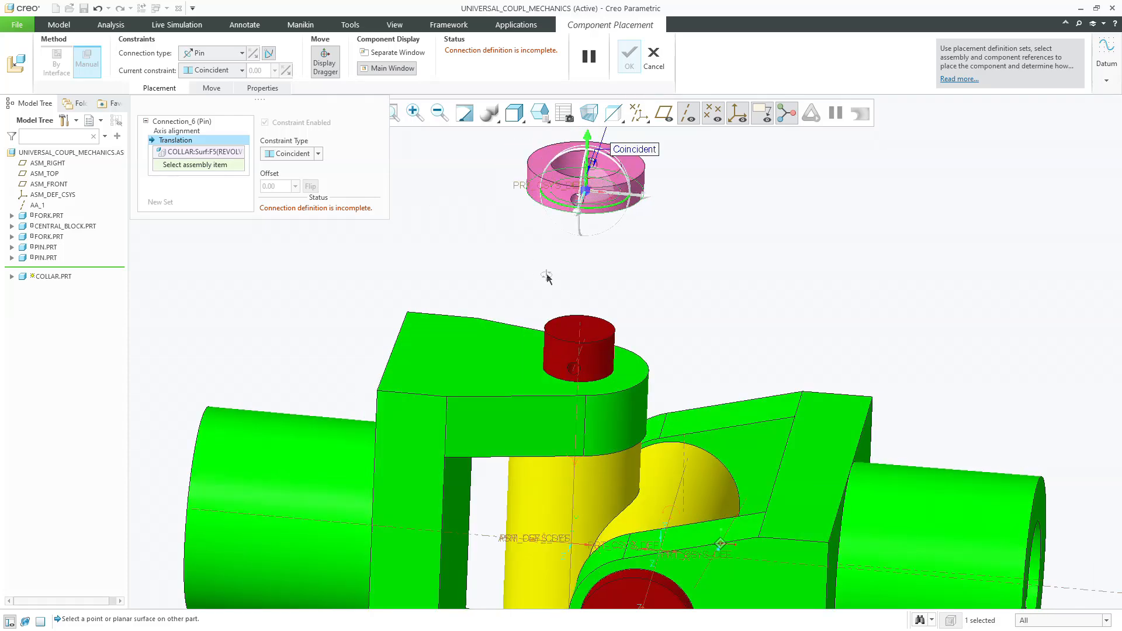
{"action": "left_click", "coordinate": [181, 131]}
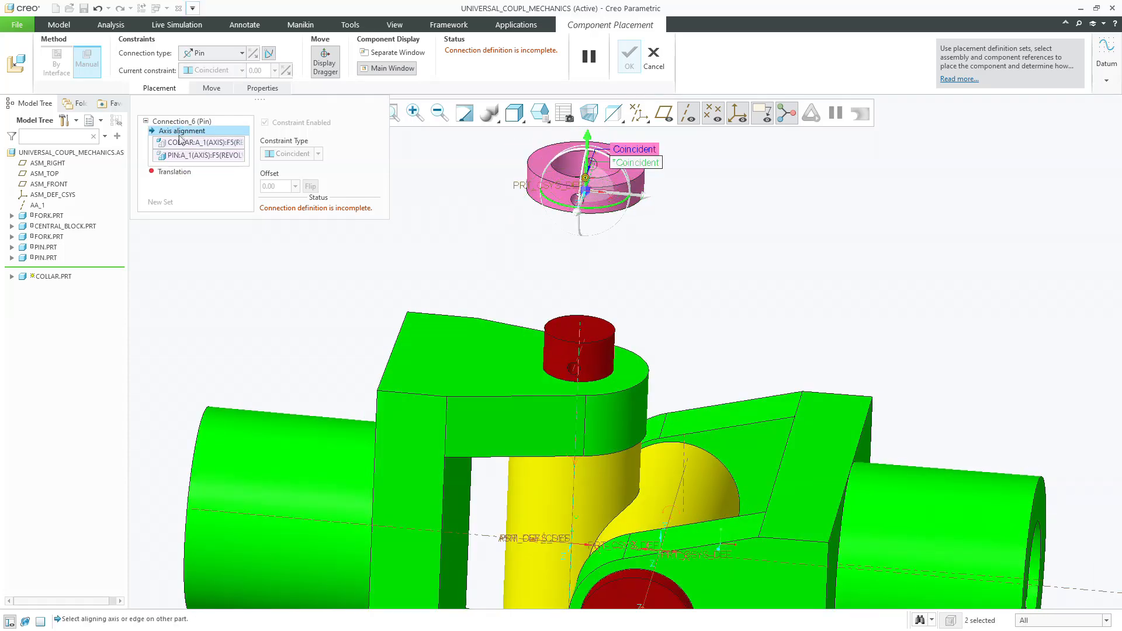
{"action": "middle_click_drag", "start_coordinate": [426, 206], "coordinate": [432, 224]}
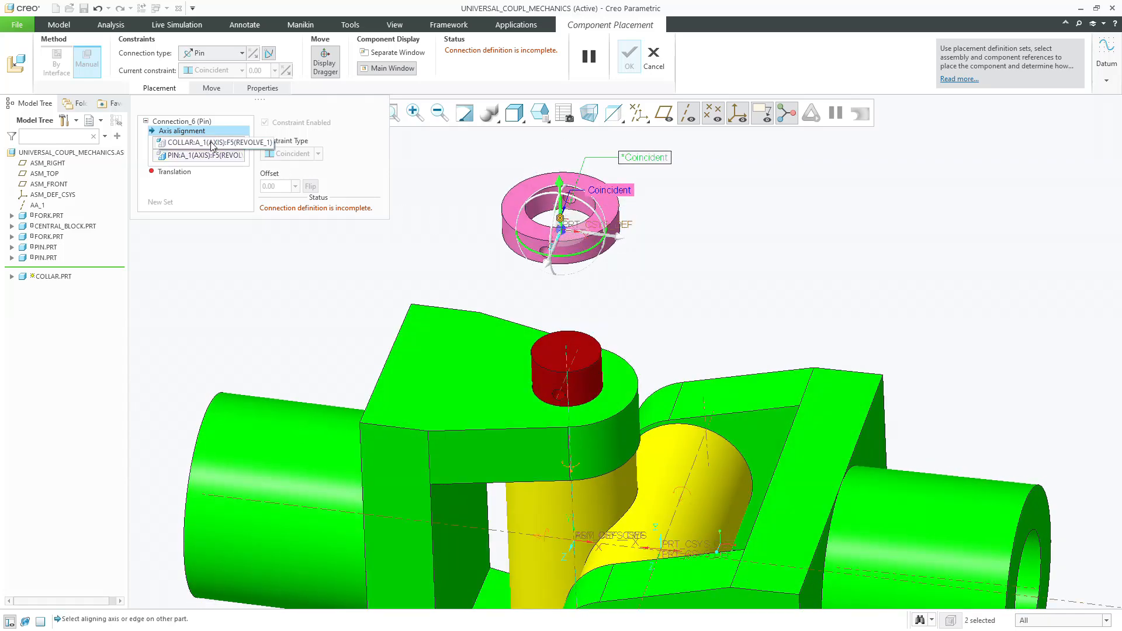
{"action": "left_click", "coordinate": [174, 171]}
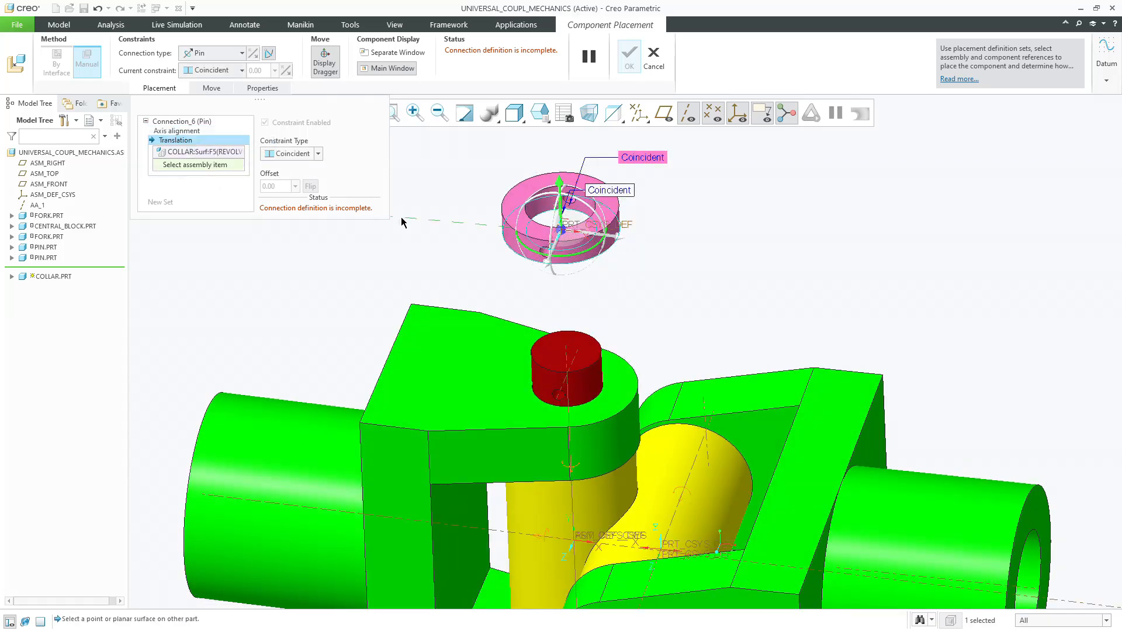
{"action": "left_click", "coordinate": [543, 366]}
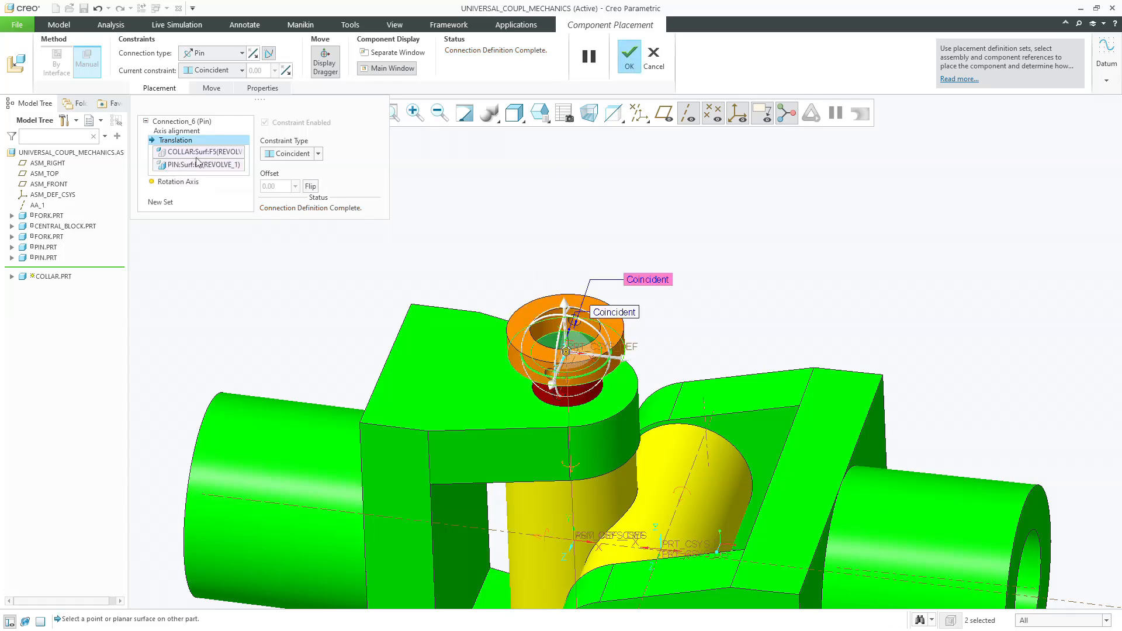
Change the collar's translation constraint to Distance and slide the collar along the pin to an offset of about 5.94
{"action": "middle_click_drag", "start_coordinate": [468, 230], "coordinate": [477, 198]}
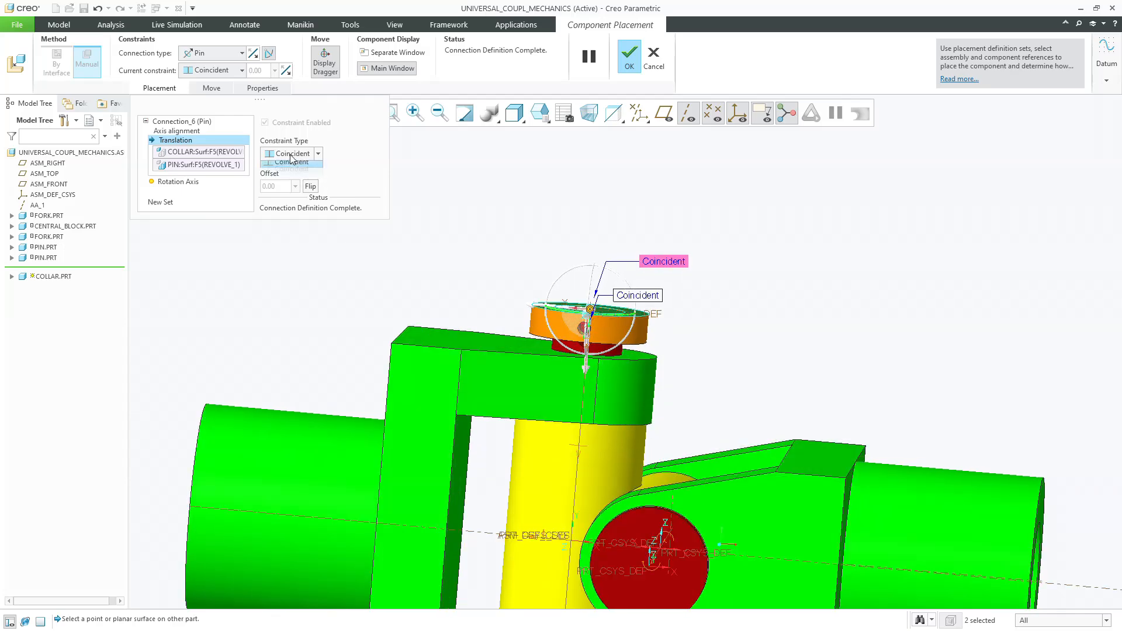
{"action": "left_click", "coordinate": [285, 169]}
{"action": "middle_click_drag", "start_coordinate": [643, 308], "coordinate": [596, 319]}
{"action": "left_click_drag", "start_coordinate": [590, 314], "coordinate": [593, 322]}
{"action": "left_click", "coordinate": [539, 113]}
{"action": "left_click", "coordinate": [555, 168]}
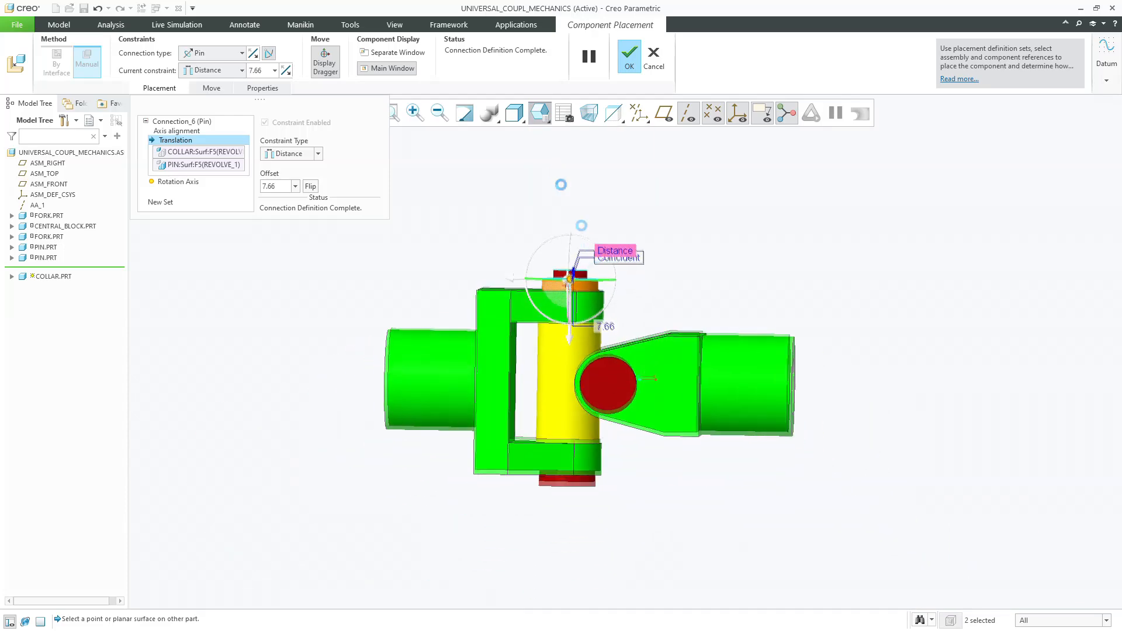
{"action": "scroll", "coordinate": [538, 254], "scroll_direction": "down", "scroll_amount": 10}
{"action": "left_click_drag", "start_coordinate": [544, 277], "coordinate": [546, 262]}
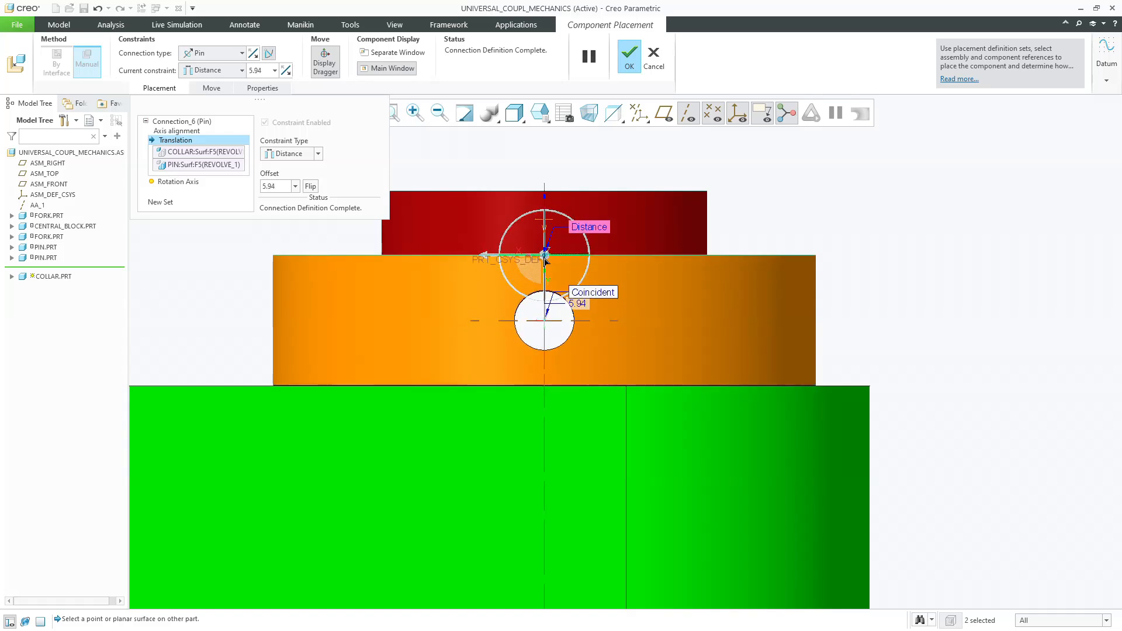
Set the collar's offset from the pin's end face to 6 and complete the placement
{"action": "double_click", "coordinate": [579, 303]}
{"action": "type", "text": "6"}
{"action": "key", "text": "Return"}
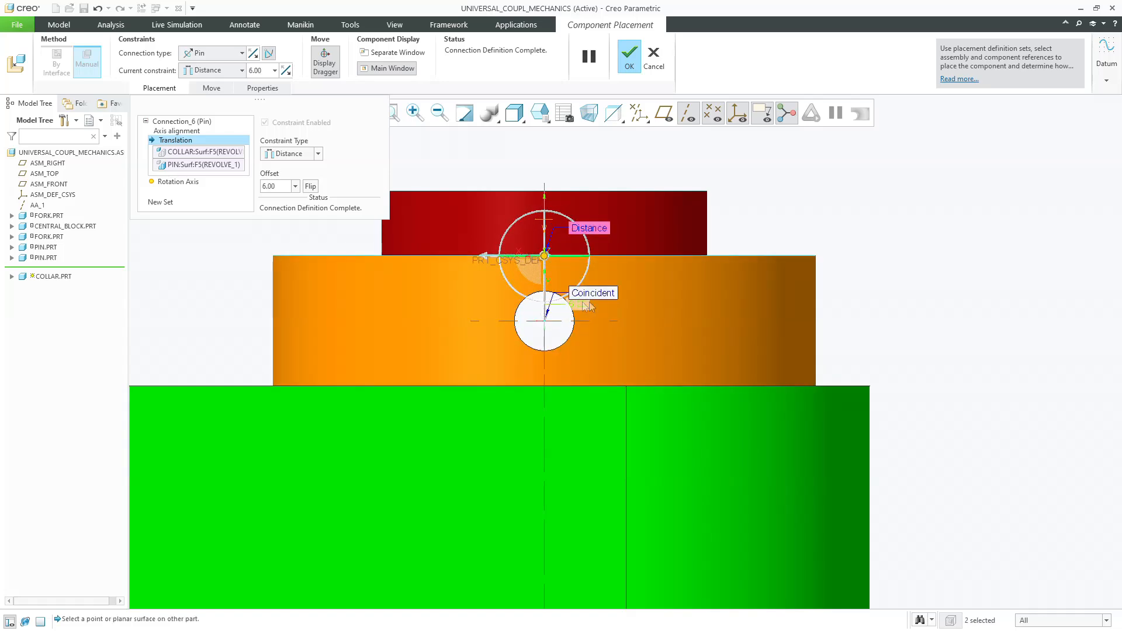
{"action": "middle_click", "coordinate": [741, 209]}
{"action": "middle_click_drag", "start_coordinate": [741, 209], "coordinate": [745, 275]}
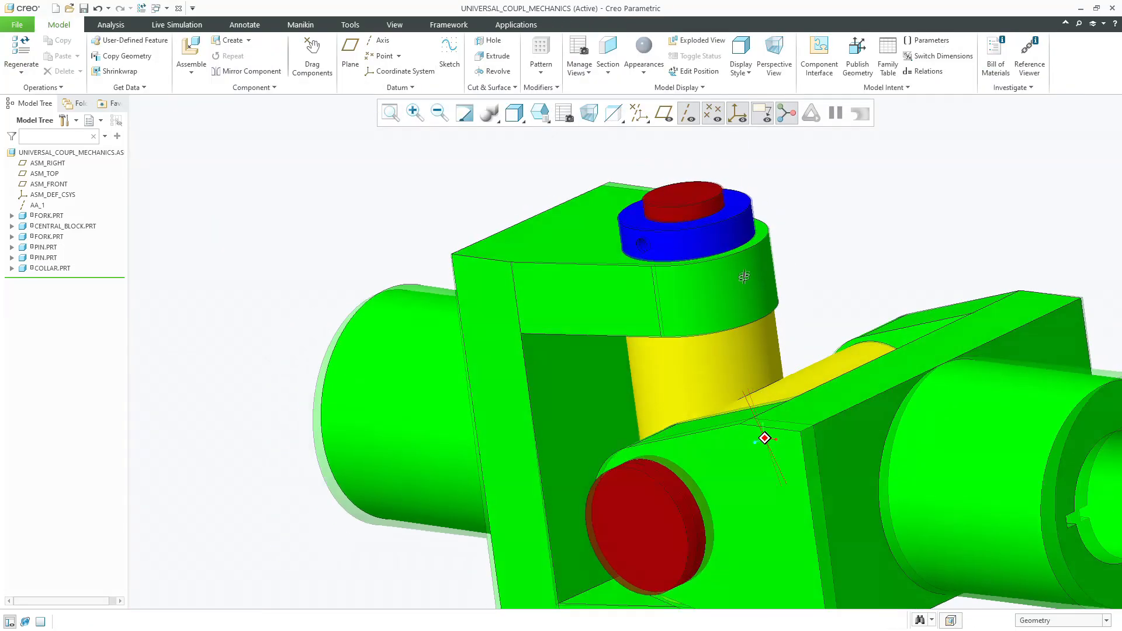
Bring a second collar.prt into the assembly as a component
{"action": "key", "text": "ctrl+d"}
{"action": "left_click", "coordinate": [191, 52]}
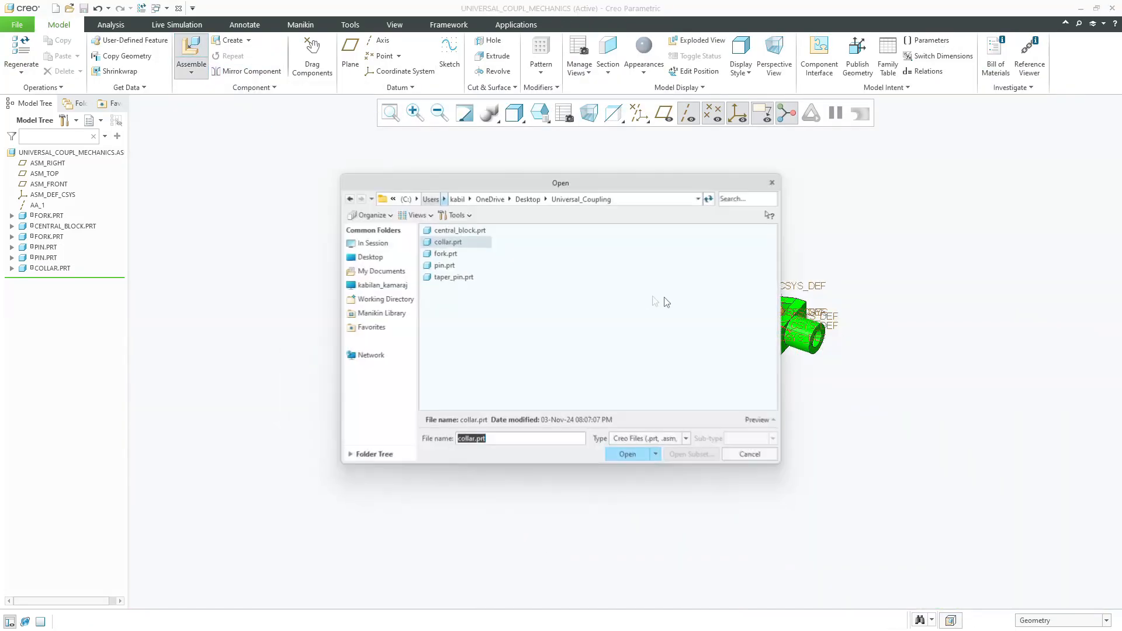
{"action": "double_click", "coordinate": [447, 242]}
Make the second collar's axis coincident with the axis of the second fork's pin
{"action": "scroll", "coordinate": [824, 383], "scroll_direction": "up", "scroll_amount": 5}
{"action": "scroll", "coordinate": [825, 397], "scroll_direction": "up", "scroll_amount": 3}
{"action": "left_click", "coordinate": [798, 458]}
{"action": "scroll", "coordinate": [763, 427], "scroll_direction": "down", "scroll_amount": 8}
{"action": "middle_click_drag", "start_coordinate": [596, 299], "coordinate": [591, 304]}
{"action": "scroll", "coordinate": [673, 167], "scroll_direction": "up", "scroll_amount": 5}
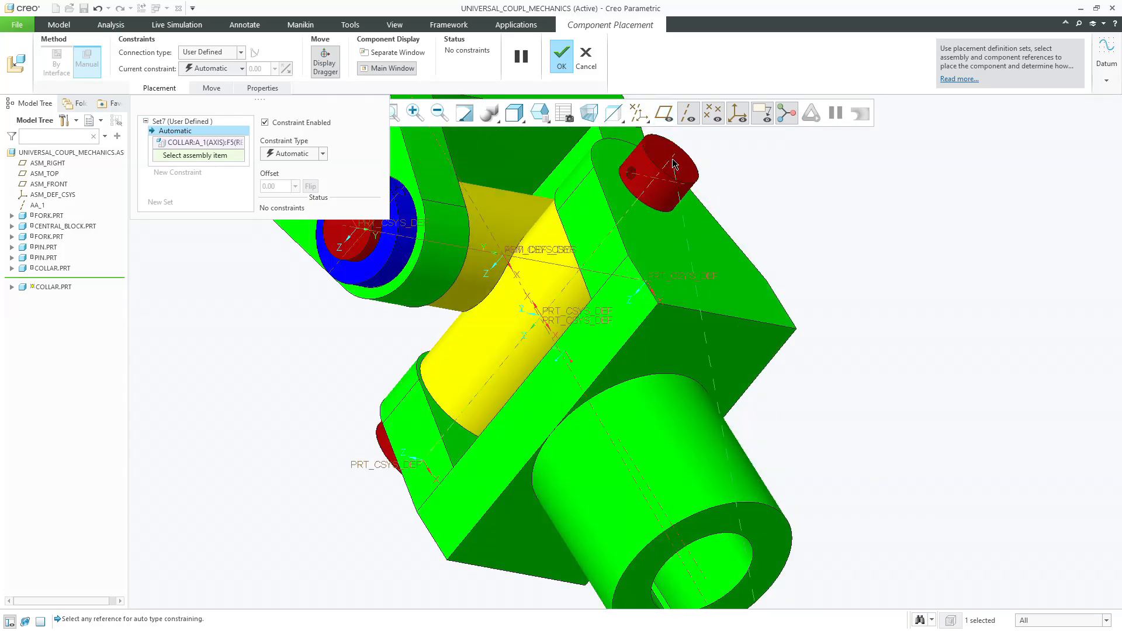
{"action": "scroll", "coordinate": [672, 164], "scroll_direction": "down", "scroll_amount": 3}
{"action": "left_click", "coordinate": [672, 166]}
{"action": "left_click_drag", "start_coordinate": [604, 394], "coordinate": [729, 203]}
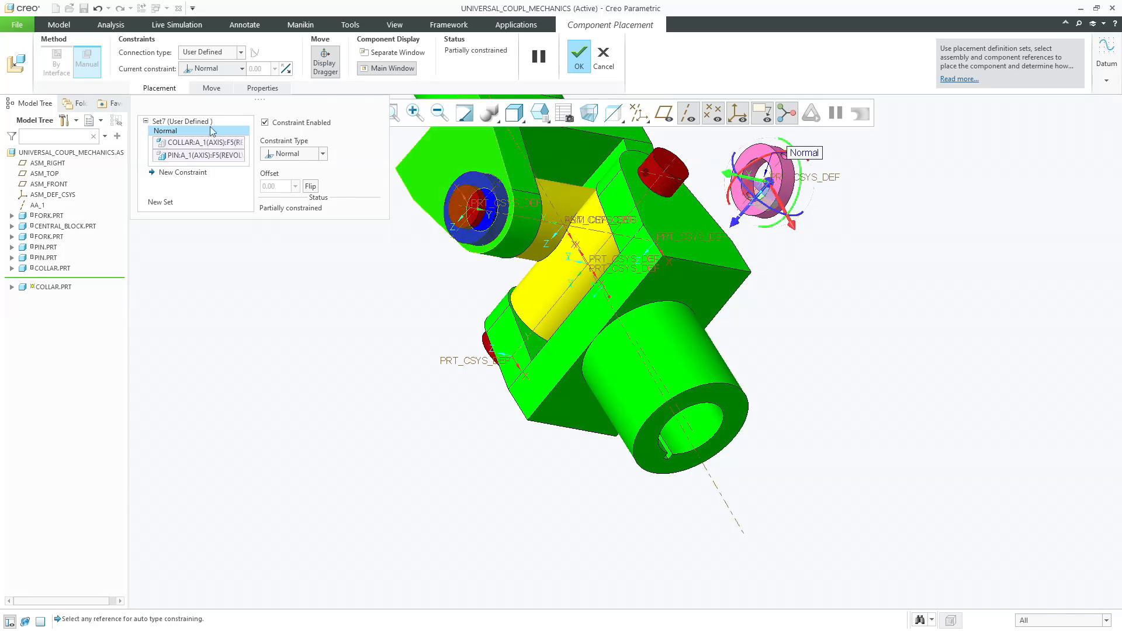
{"action": "left_click", "coordinate": [290, 155]}
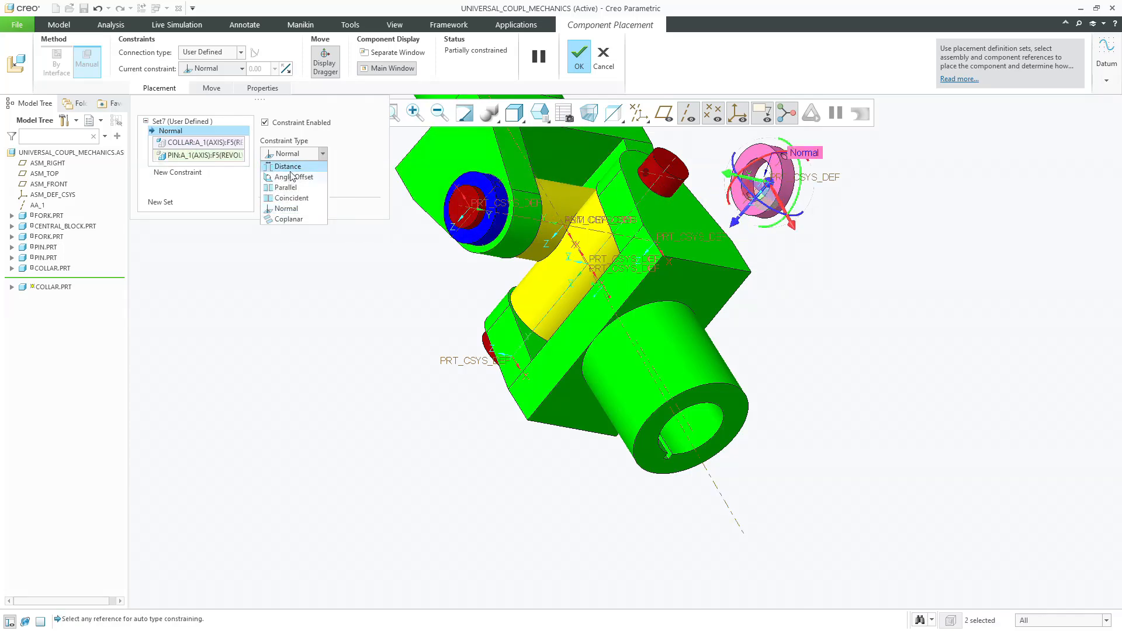
{"action": "left_click", "coordinate": [292, 198]}
Convert the placement to a Pin connection and make the second collar's flat face coincident with the second pin's end face
{"action": "left_click", "coordinate": [240, 52]}
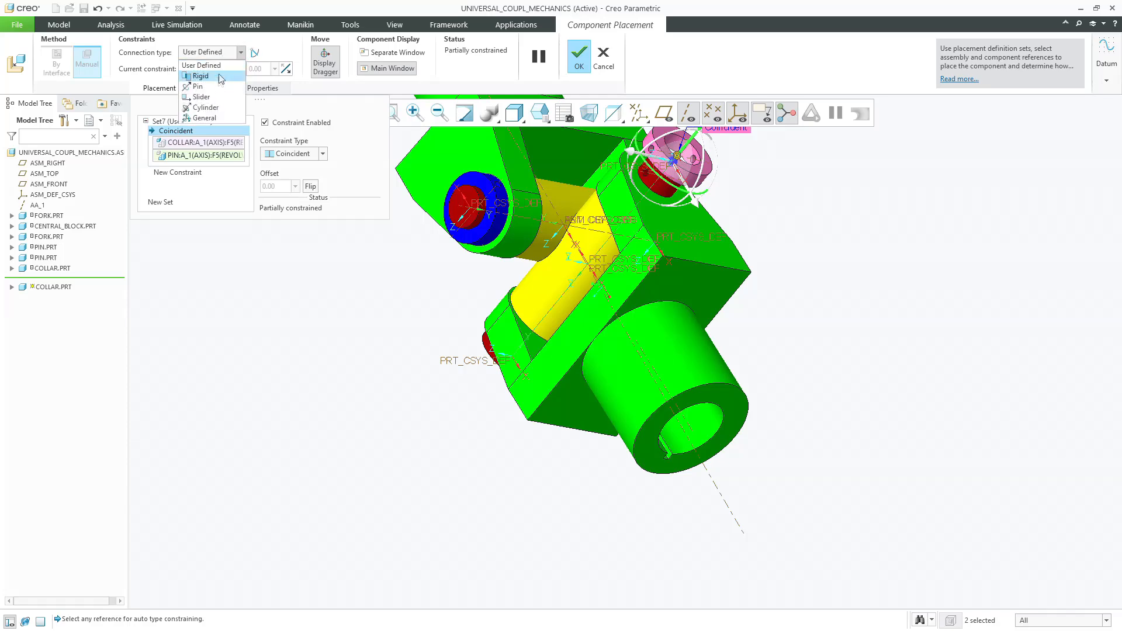
{"action": "left_click", "coordinate": [202, 77]}
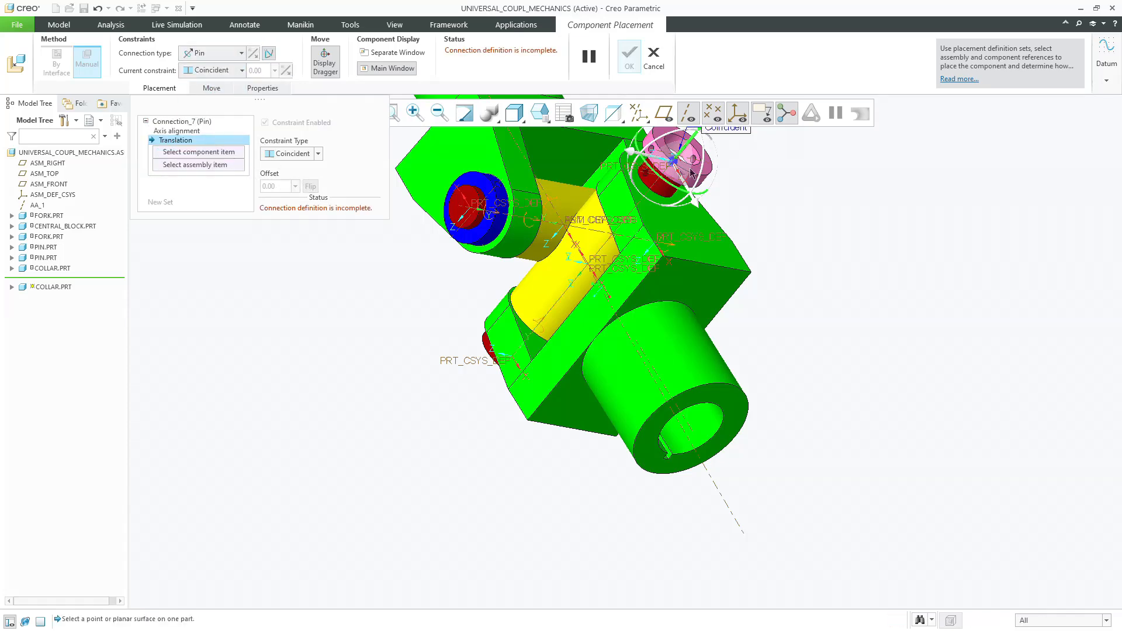
{"action": "scroll", "coordinate": [682, 174], "scroll_direction": "up", "scroll_amount": 5}
{"action": "left_click", "coordinate": [634, 317]}
{"action": "middle_click_drag", "start_coordinate": [633, 316], "coordinate": [667, 415]}
{"action": "left_click", "coordinate": [595, 407]}
{"action": "scroll", "coordinate": [595, 406], "scroll_direction": "down", "scroll_amount": 5}
{"action": "middle_click_drag", "start_coordinate": [595, 406], "coordinate": [676, 288]}
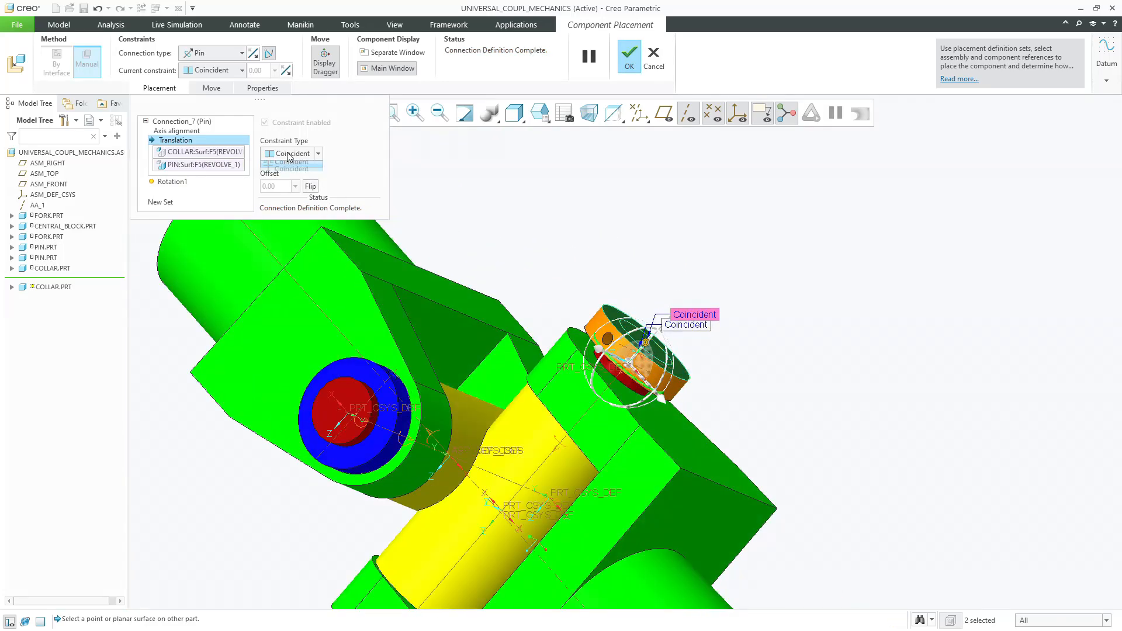
Change the second collar's translation constraint to Distance with an offset of 6 and complete the placement
{"action": "left_click", "coordinate": [291, 173]}
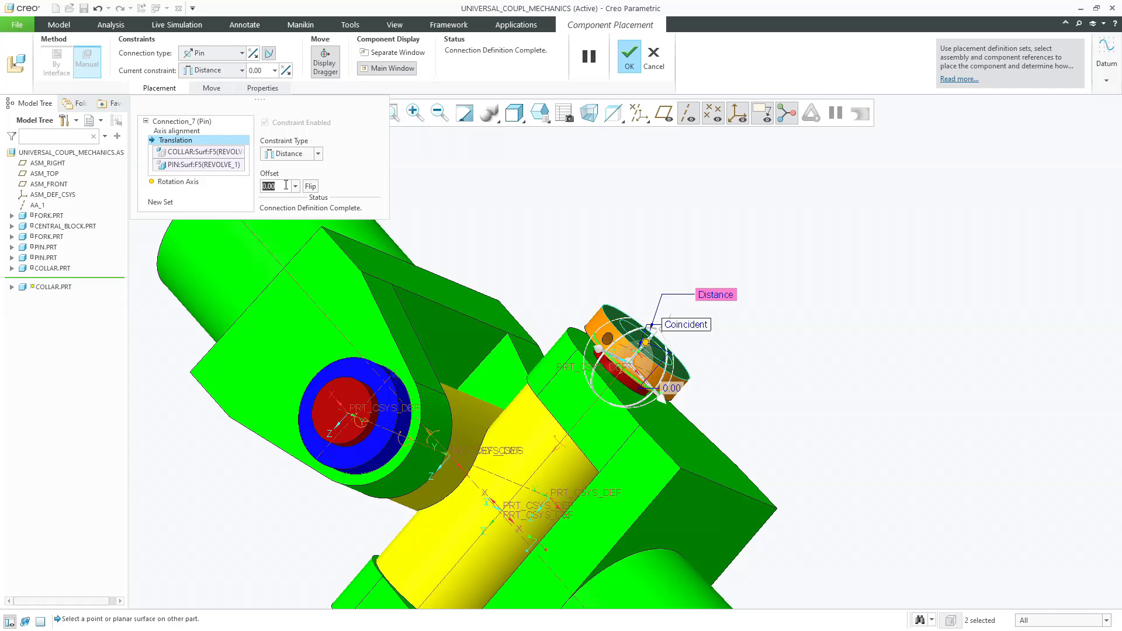
{"action": "type", "text": "6"}
{"action": "key", "text": "Return"}
{"action": "left_click", "coordinate": [312, 187]}
{"action": "left_click", "coordinate": [312, 187]}
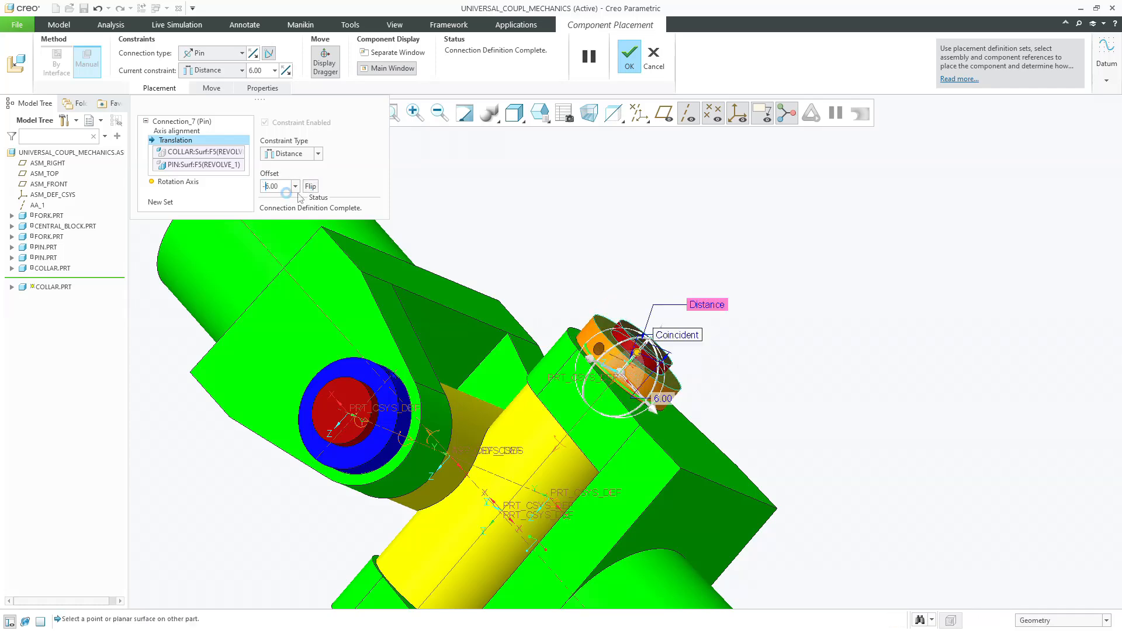
{"action": "middle_click", "coordinate": [597, 181]}
{"action": "scroll", "coordinate": [607, 184], "scroll_direction": "down", "scroll_amount": 5}
{"action": "middle_click_drag", "start_coordinate": [608, 184], "coordinate": [580, 205]}
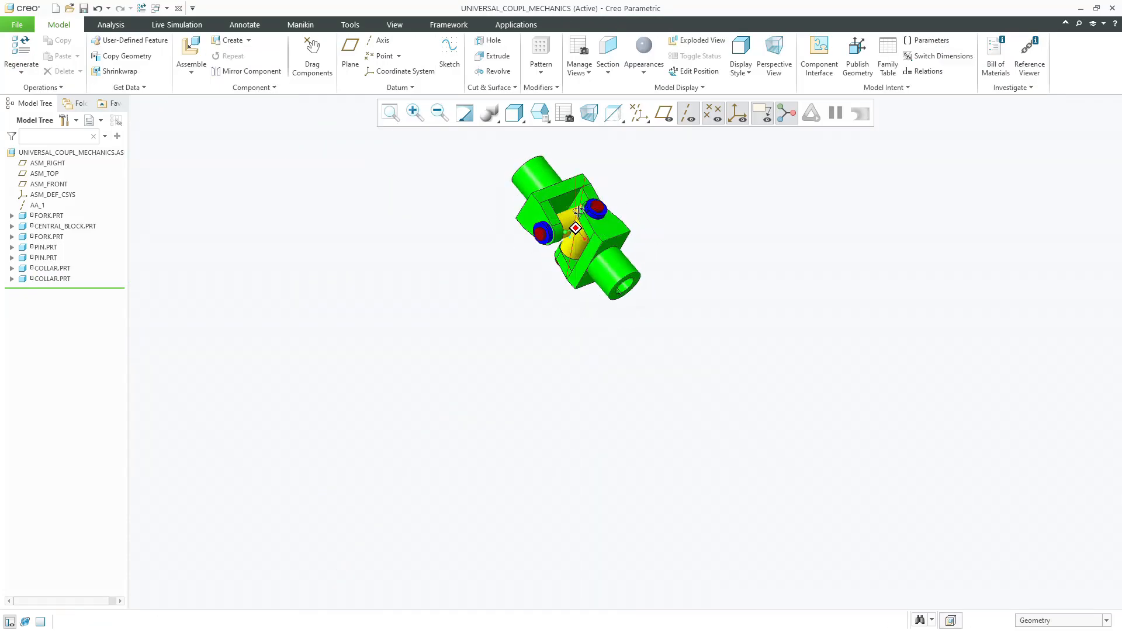
{"action": "left_click", "coordinate": [661, 124]}
{"action": "left_click", "coordinate": [670, 119]}
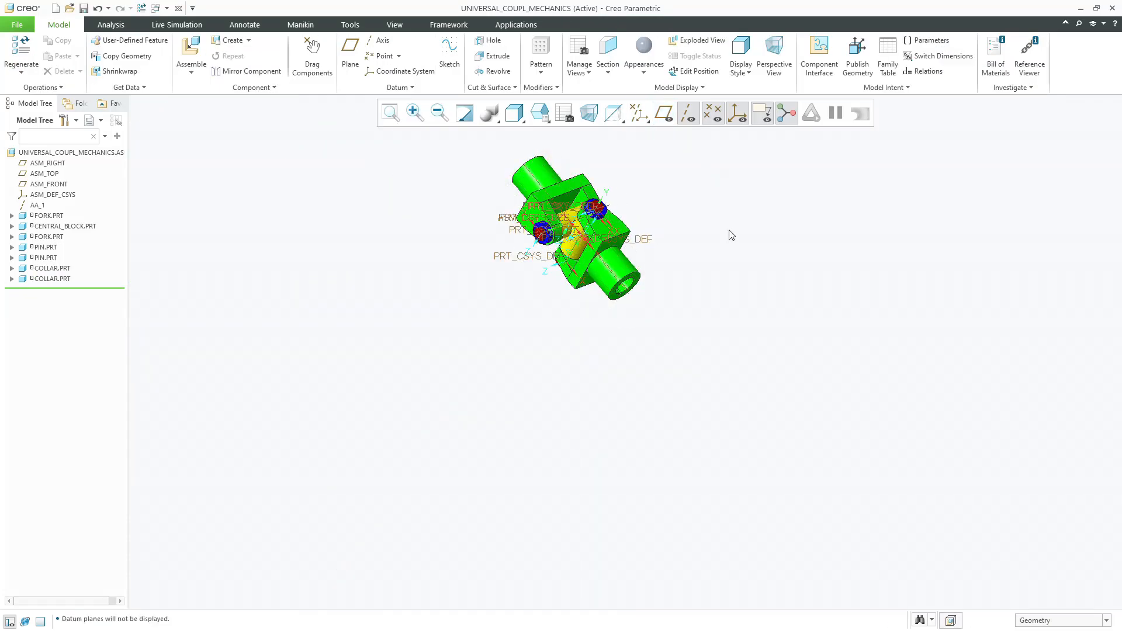
{"action": "scroll", "coordinate": [597, 244], "scroll_direction": "up", "scroll_amount": 5}
{"action": "scroll", "coordinate": [600, 241], "scroll_direction": "down", "scroll_amount": 8}
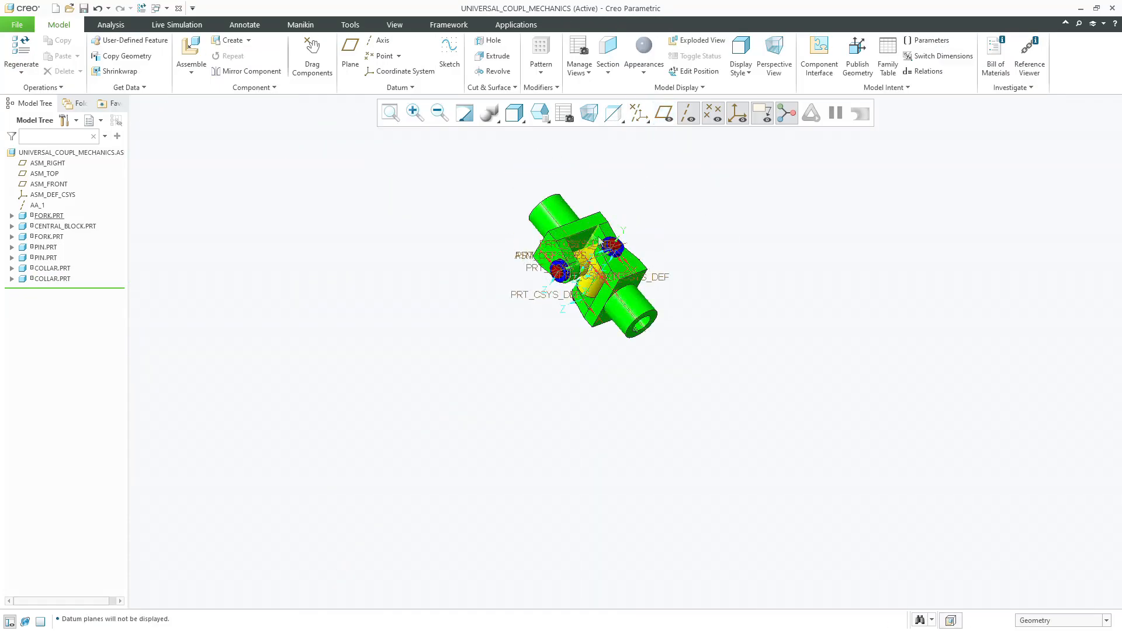
Bring another pin.prt into the assembly as a component
{"action": "left_click", "coordinate": [193, 48]}
{"action": "double_click", "coordinate": [444, 266]}
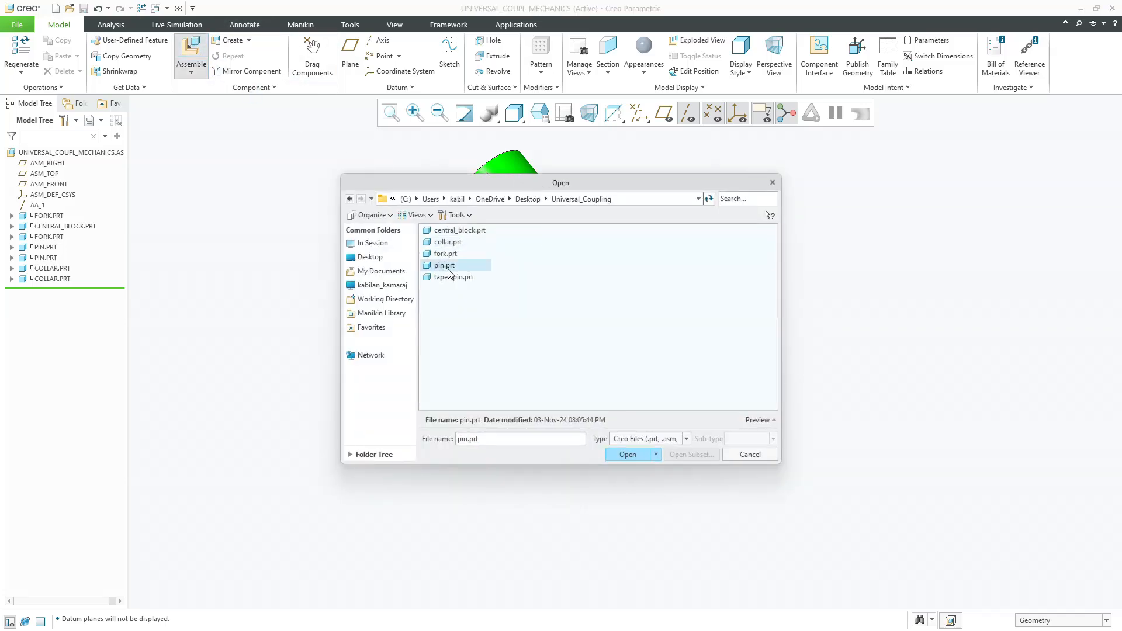
{"action": "scroll", "coordinate": [519, 264], "scroll_direction": "down", "scroll_amount": 4}
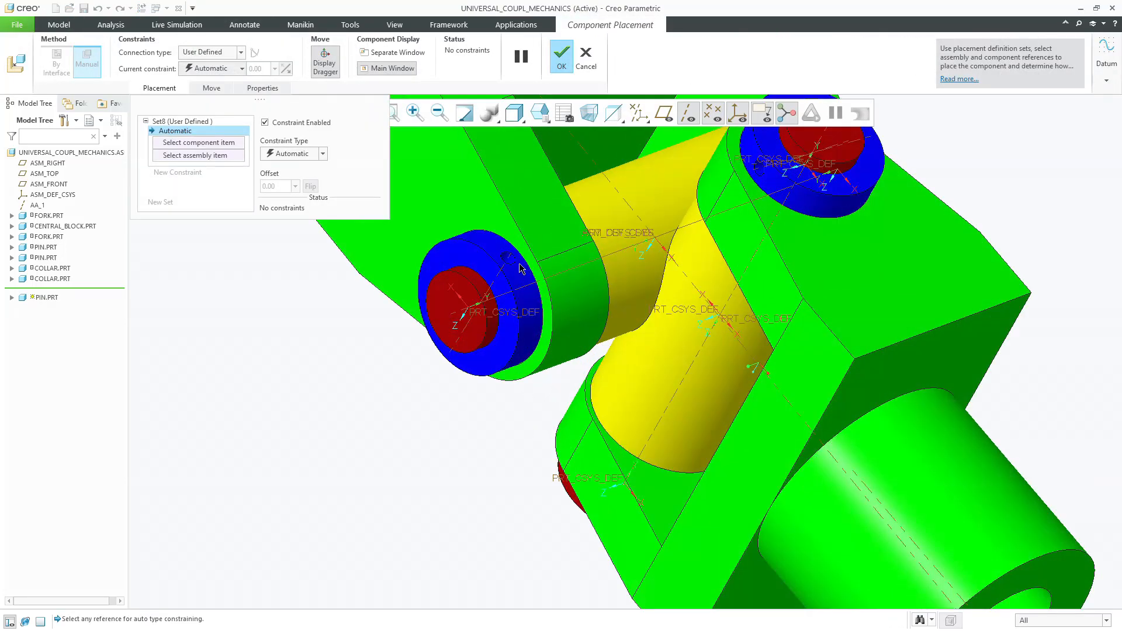
{"action": "scroll", "coordinate": [519, 262], "scroll_direction": "up", "scroll_amount": 4}
{"action": "scroll", "coordinate": [519, 262], "scroll_direction": "down", "scroll_amount": 4}
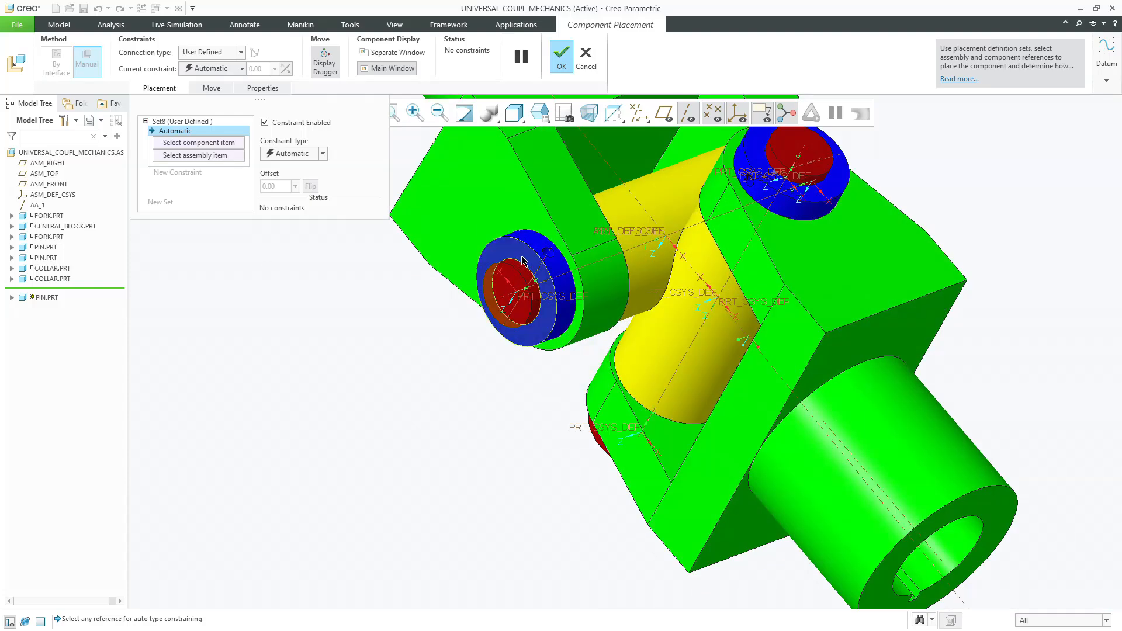
{"action": "left_click", "coordinate": [210, 52]}
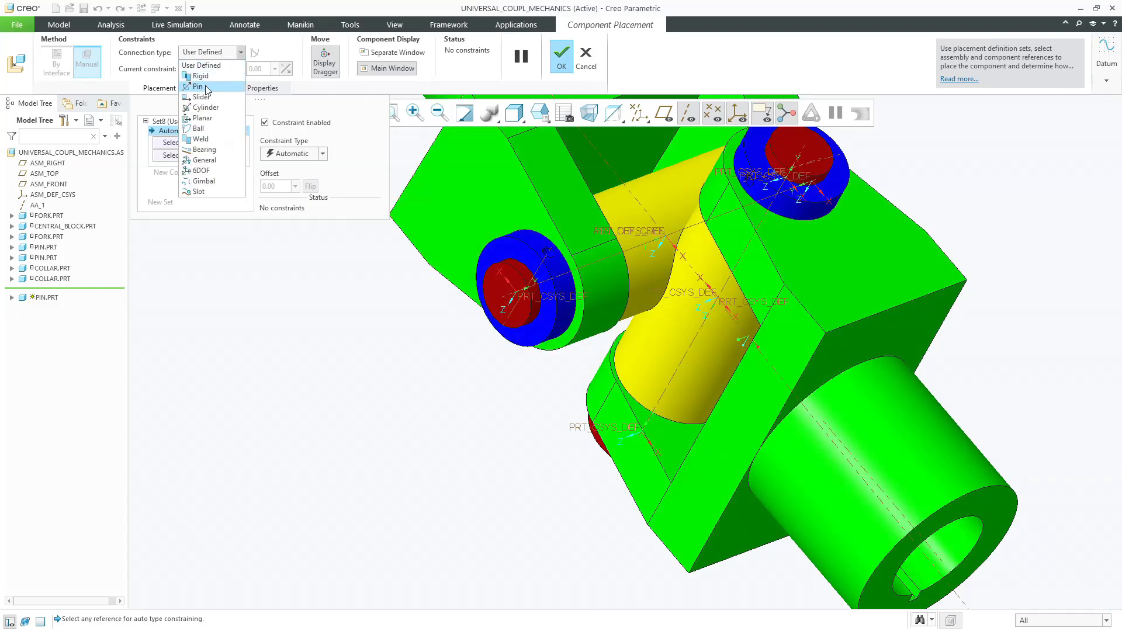
{"action": "left_click", "coordinate": [198, 86]}
{"action": "scroll", "coordinate": [673, 468], "scroll_direction": "up", "scroll_amount": 3}
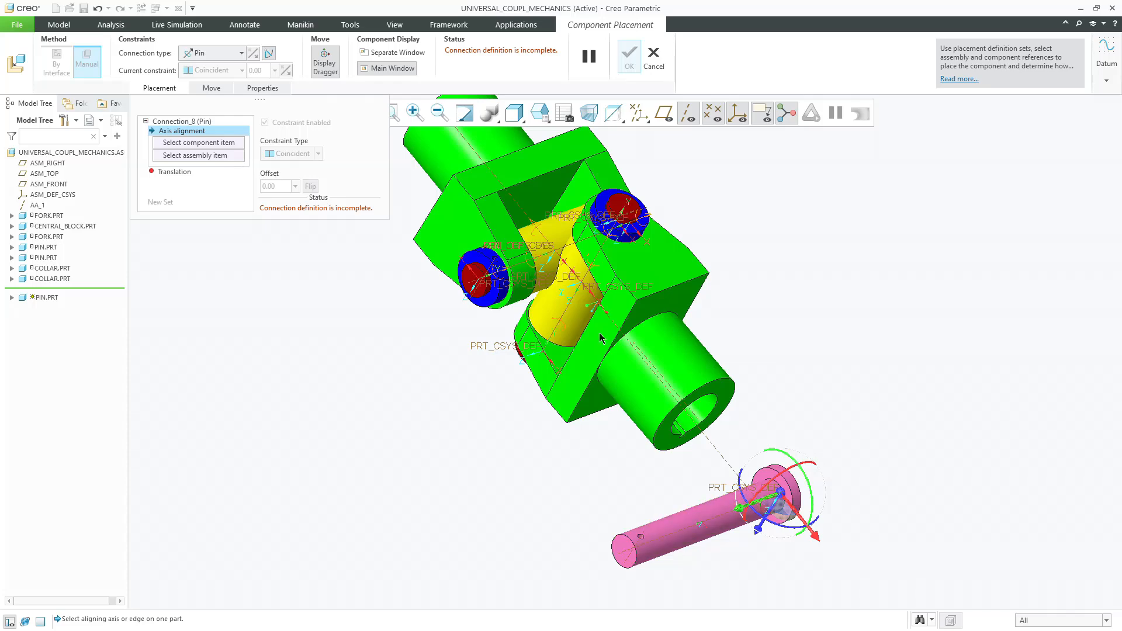
{"action": "left_click", "coordinate": [653, 59]}
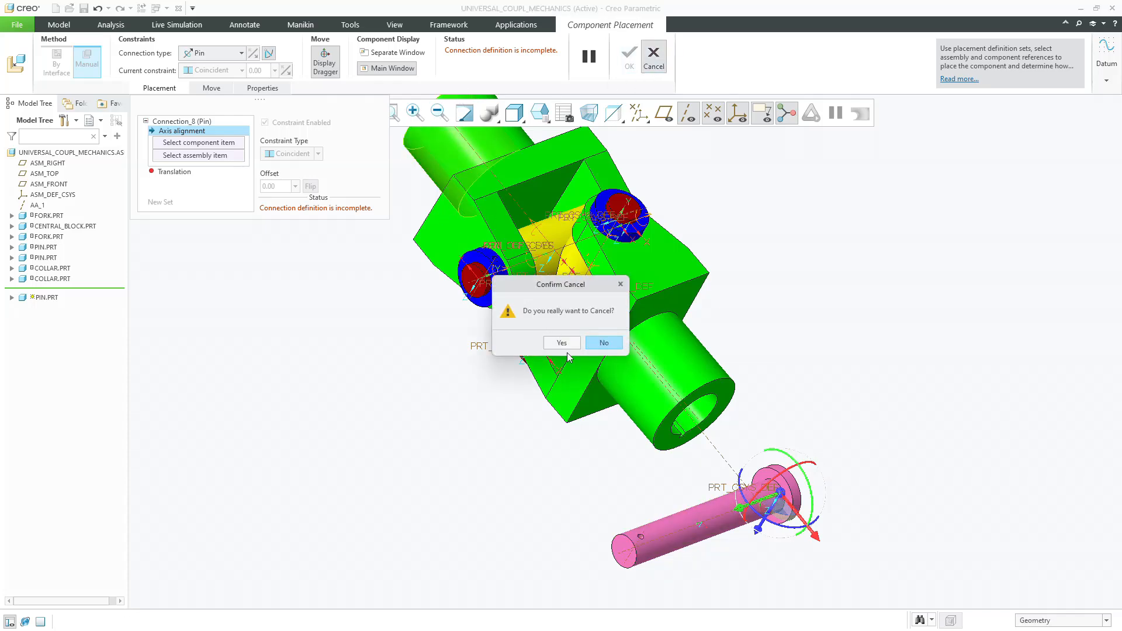
{"action": "left_click", "coordinate": [562, 342]}
Bring taper_pin.prt into the assembly as a component and set its connection type to Pin
{"action": "left_click", "coordinate": [191, 52]}
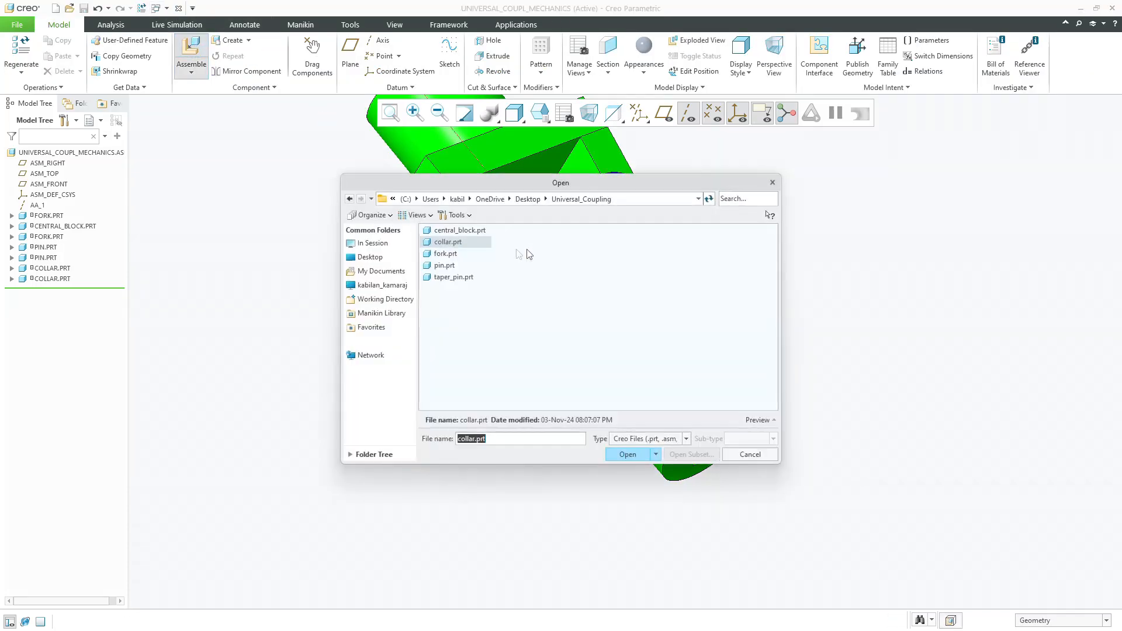
{"action": "double_click", "coordinate": [452, 278]}
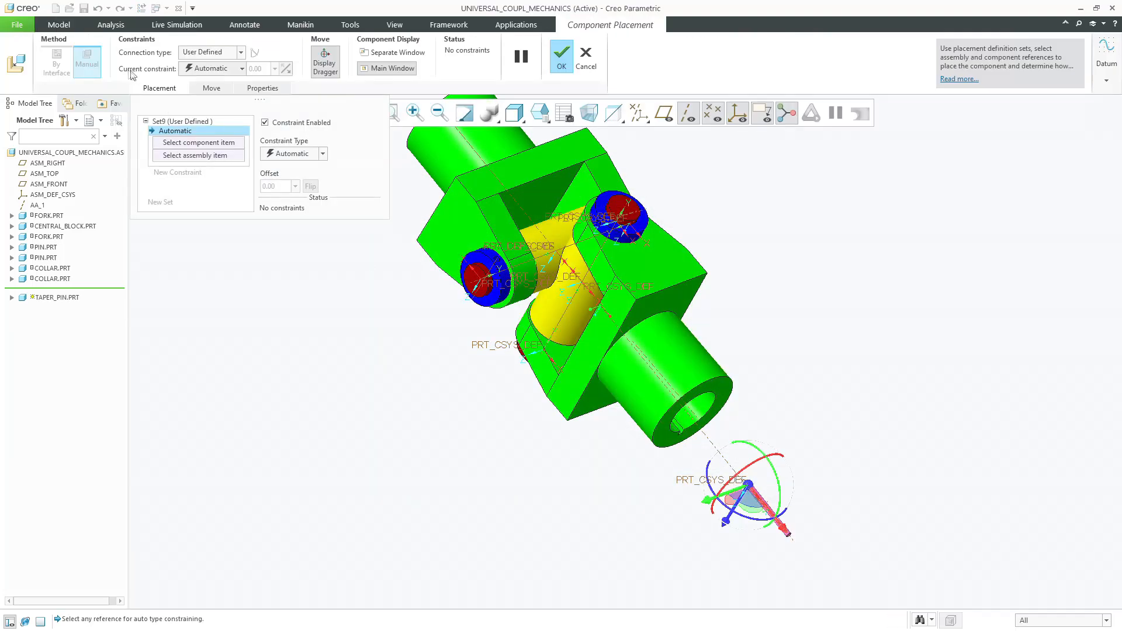
{"action": "left_click", "coordinate": [201, 84]}
Move the taper pin clear of the coupling and align its axis with the cross-hole axis of the first collar
{"action": "scroll", "coordinate": [611, 388], "scroll_direction": "up", "scroll_amount": 5}
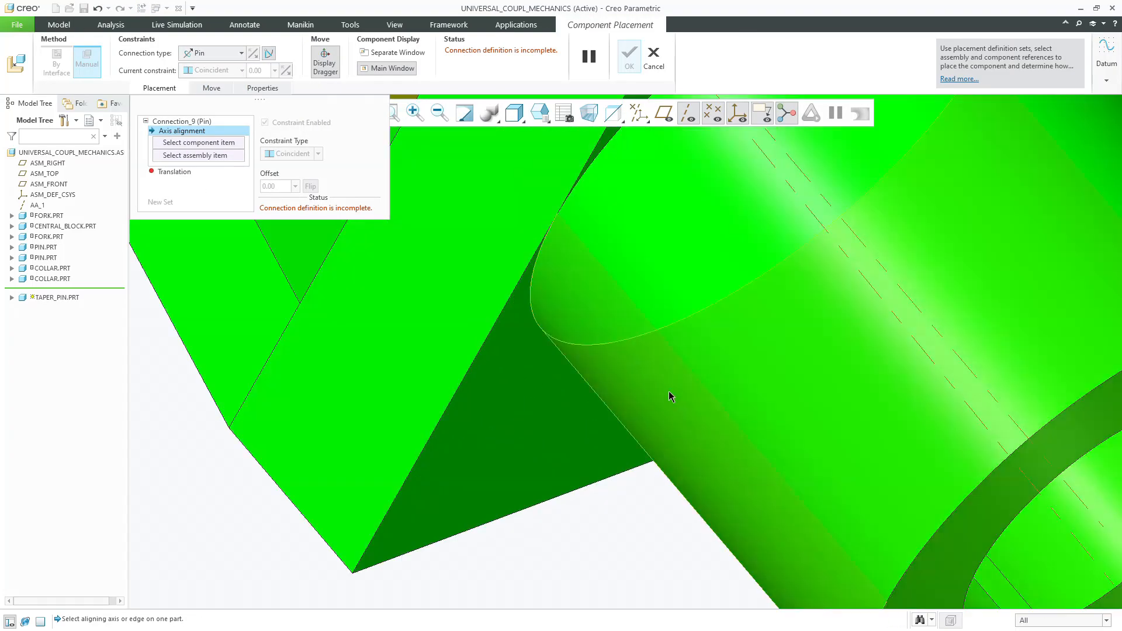
{"action": "scroll", "coordinate": [540, 175], "scroll_direction": "down", "scroll_amount": 5}
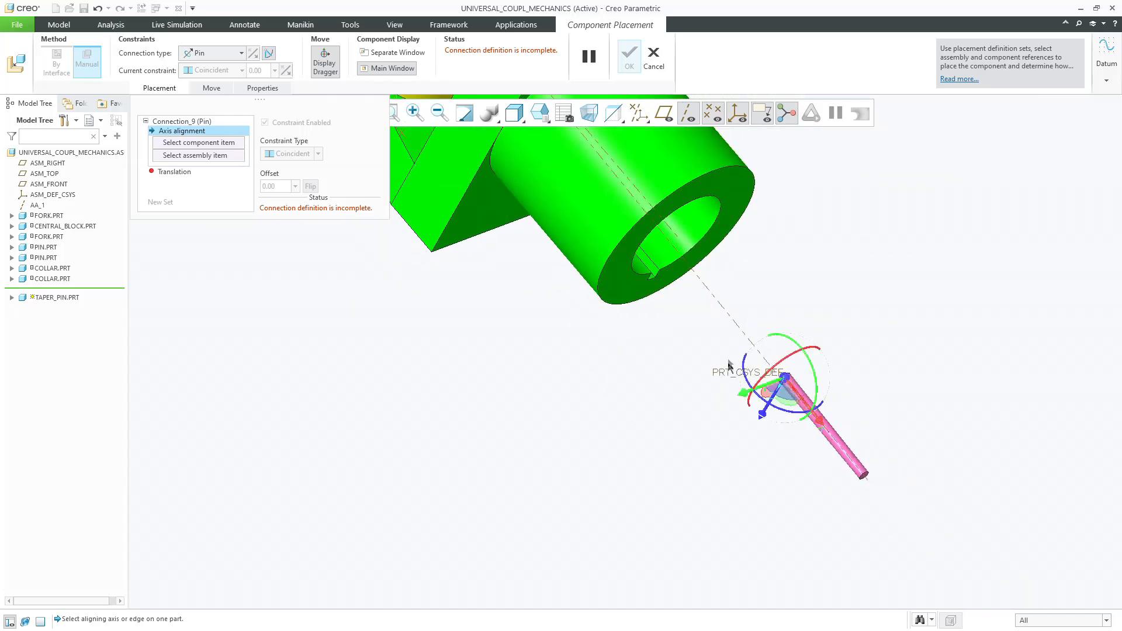
{"action": "left_click_drag", "start_coordinate": [794, 378], "coordinate": [626, 380]}
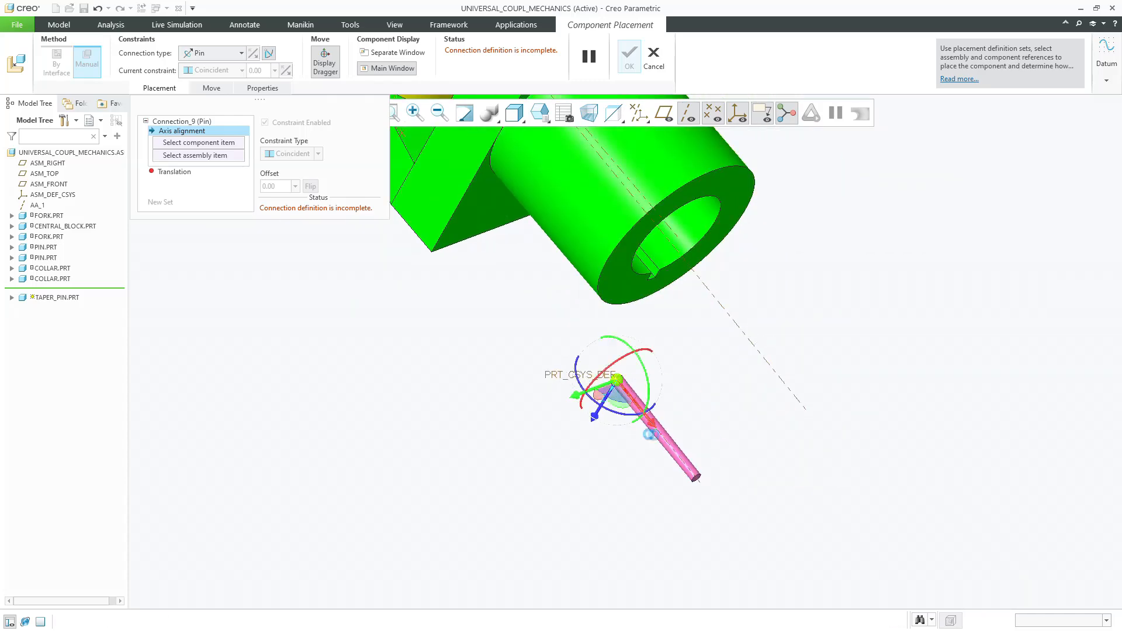
{"action": "left_click", "coordinate": [668, 445]}
{"action": "scroll", "coordinate": [720, 479], "scroll_direction": "down", "scroll_amount": 1}
{"action": "scroll", "coordinate": [716, 447], "scroll_direction": "down", "scroll_amount": 4}
{"action": "scroll", "coordinate": [580, 249], "scroll_direction": "up", "scroll_amount": 7}
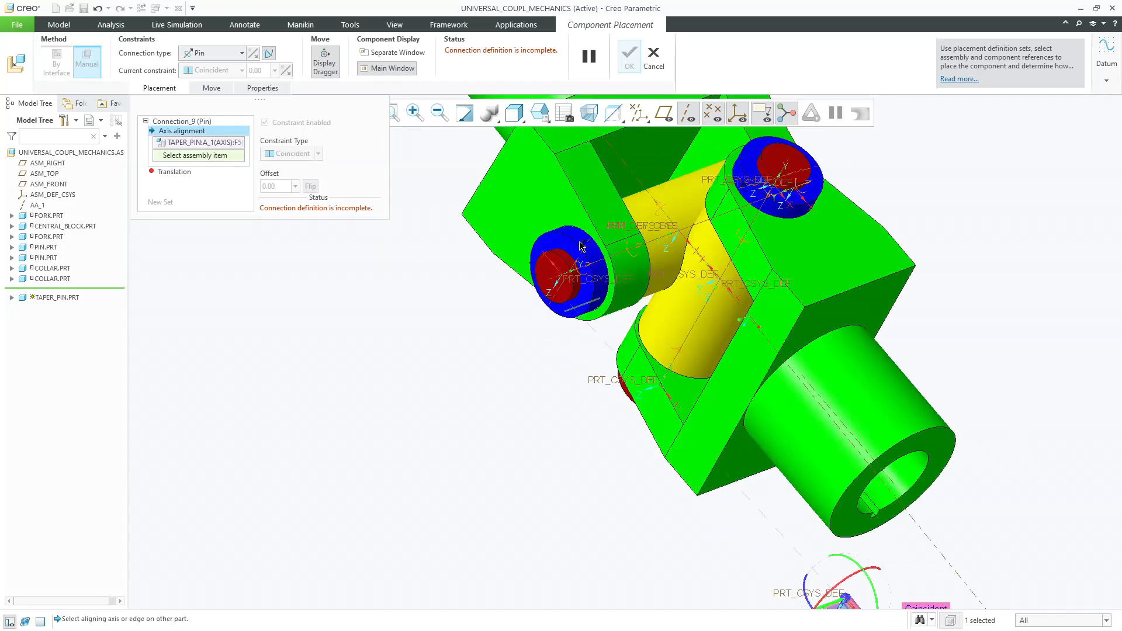
{"action": "left_click", "coordinate": [592, 229]}
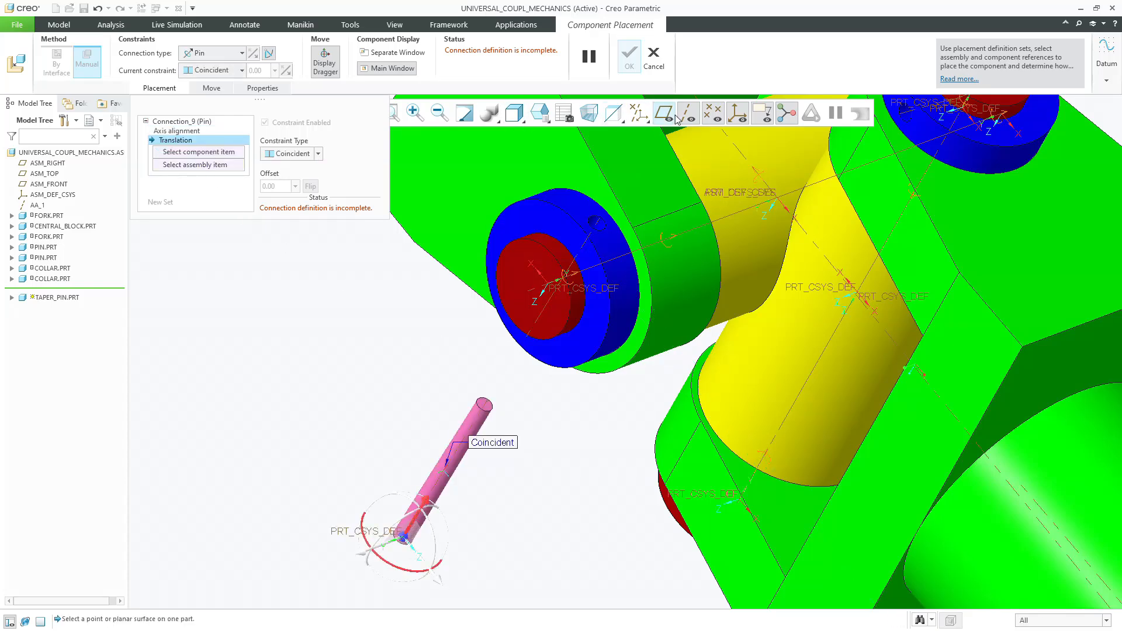
Display the datum planes and use the taper pin's RIGHT plane and the first collar's FRONT plane as translation references
{"action": "left_click", "coordinate": [676, 119]}
{"action": "left_click", "coordinate": [738, 113]}
{"action": "scroll", "coordinate": [491, 248], "scroll_direction": "down", "scroll_amount": 3}
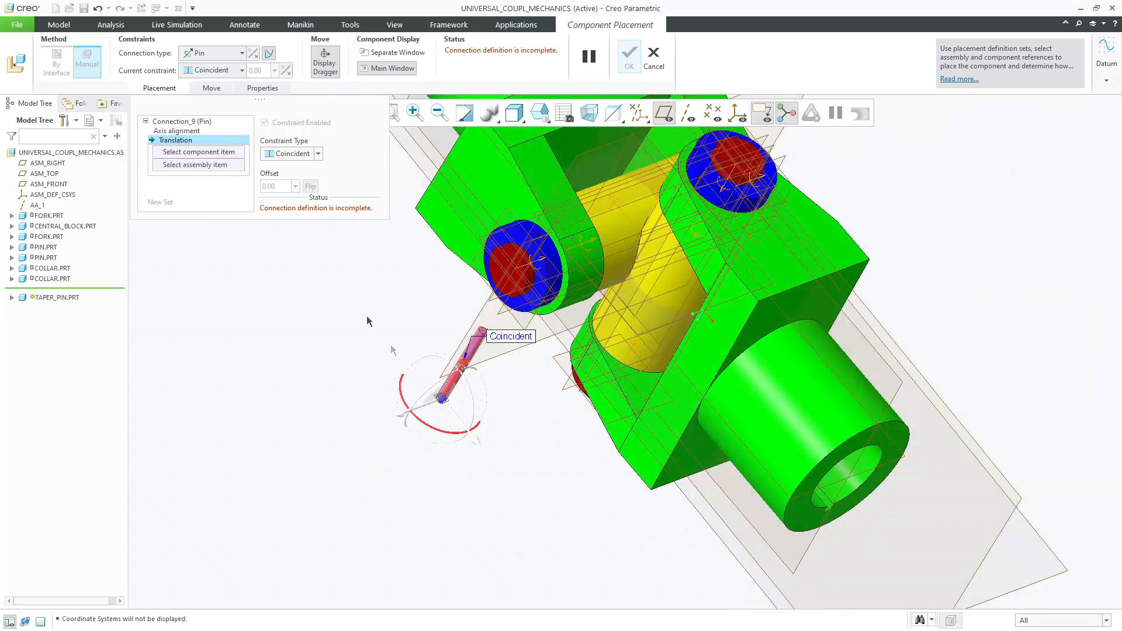
{"action": "scroll", "coordinate": [449, 410], "scroll_direction": "up", "scroll_amount": 5}
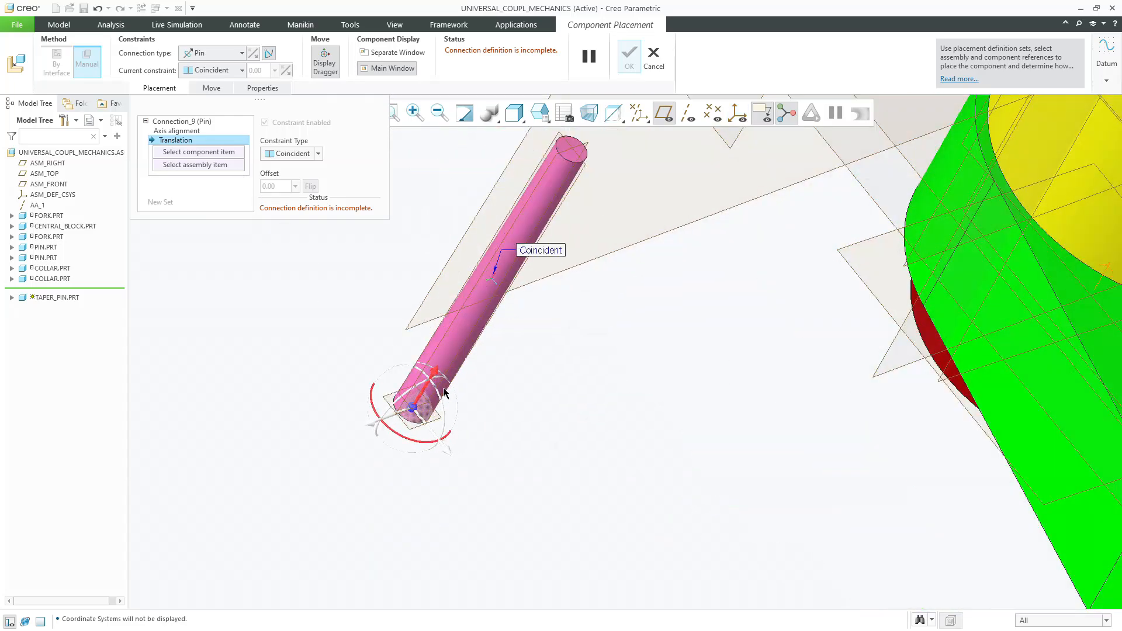
{"action": "left_click", "coordinate": [407, 430]}
{"action": "scroll", "coordinate": [409, 421], "scroll_direction": "down", "scroll_amount": 5}
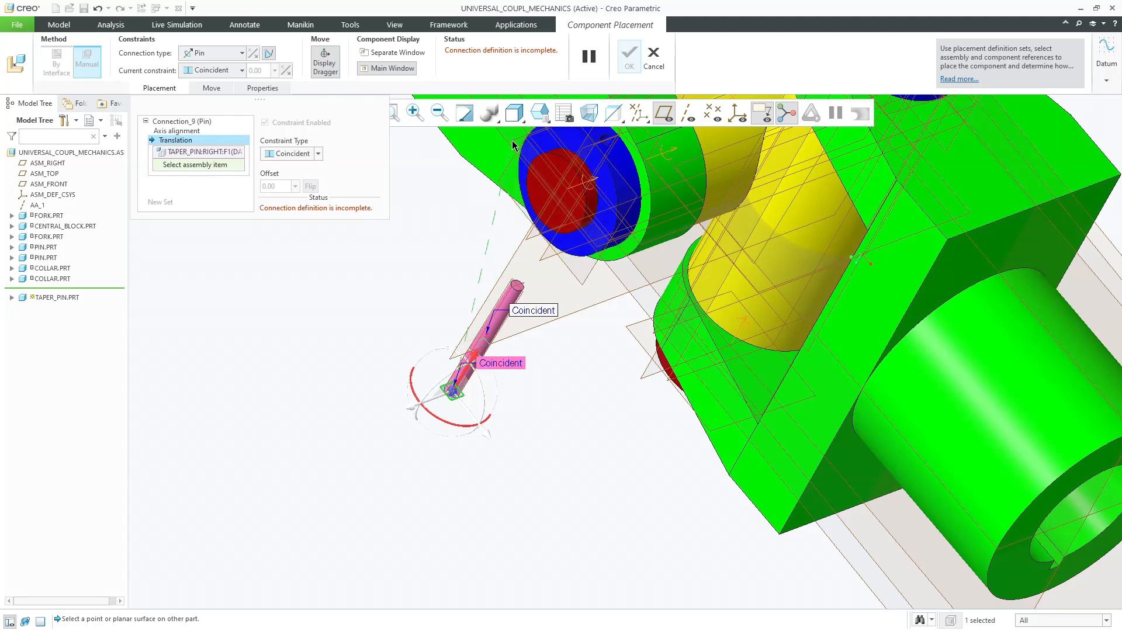
{"action": "scroll", "coordinate": [536, 271], "scroll_direction": "up", "scroll_amount": 2}
{"action": "scroll", "coordinate": [536, 161], "scroll_direction": "down", "scroll_amount": 4}
{"action": "middle_click_drag", "start_coordinate": [536, 162], "coordinate": [576, 189]}
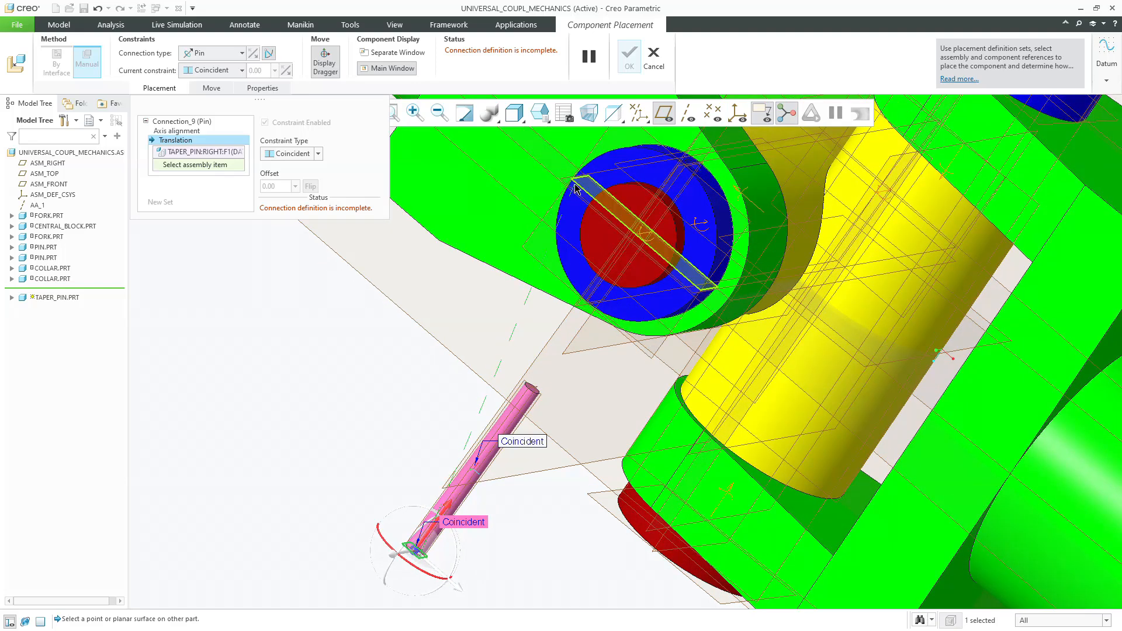
{"action": "left_click", "coordinate": [576, 189]}
Change the taper pin's translation constraint to Distance with an offset of 30 and complete the placement
{"action": "scroll", "coordinate": [520, 246], "scroll_direction": "up", "scroll_amount": 2}
{"action": "left_click", "coordinate": [292, 153]}
{"action": "left_click", "coordinate": [288, 166]}
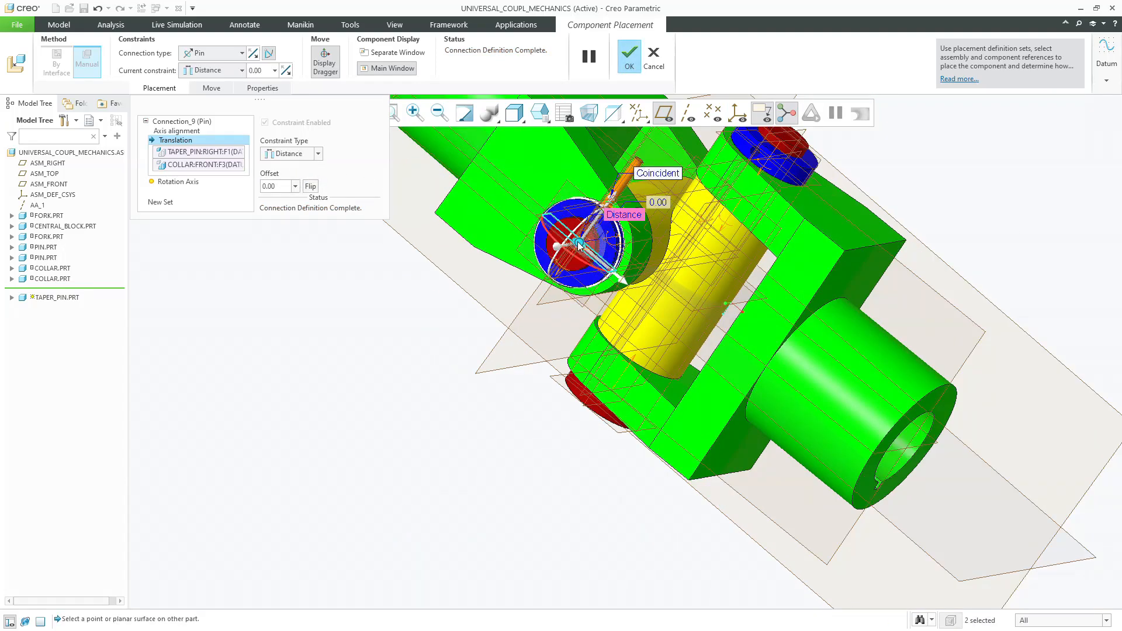
{"action": "left_click_drag", "start_coordinate": [569, 268], "coordinate": [543, 284]}
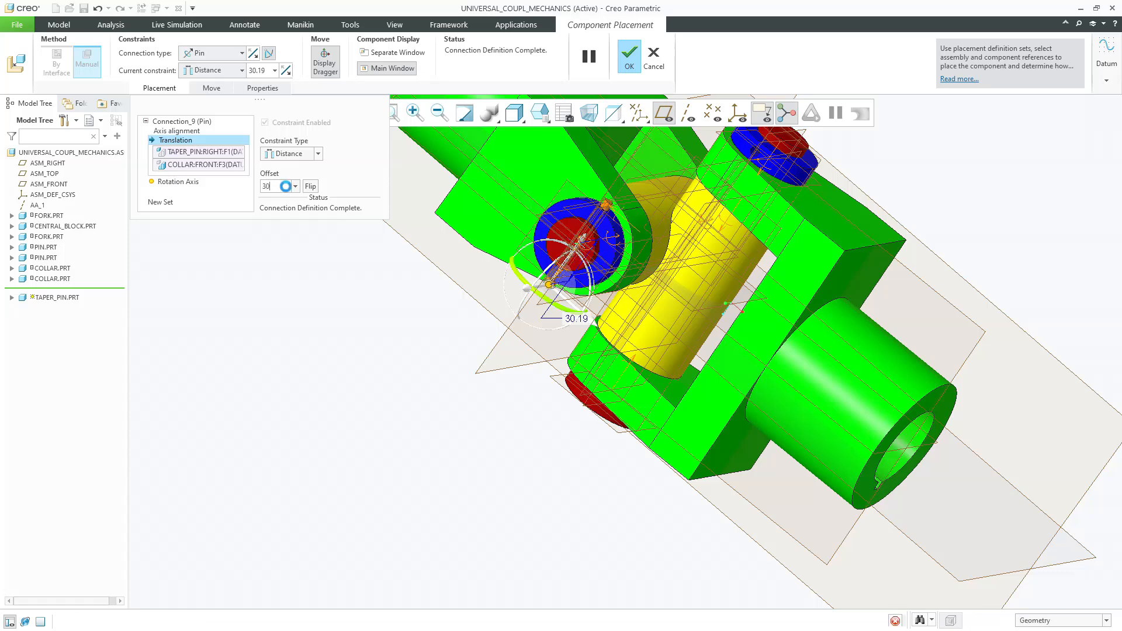
{"action": "middle_click", "coordinate": [346, 289]}
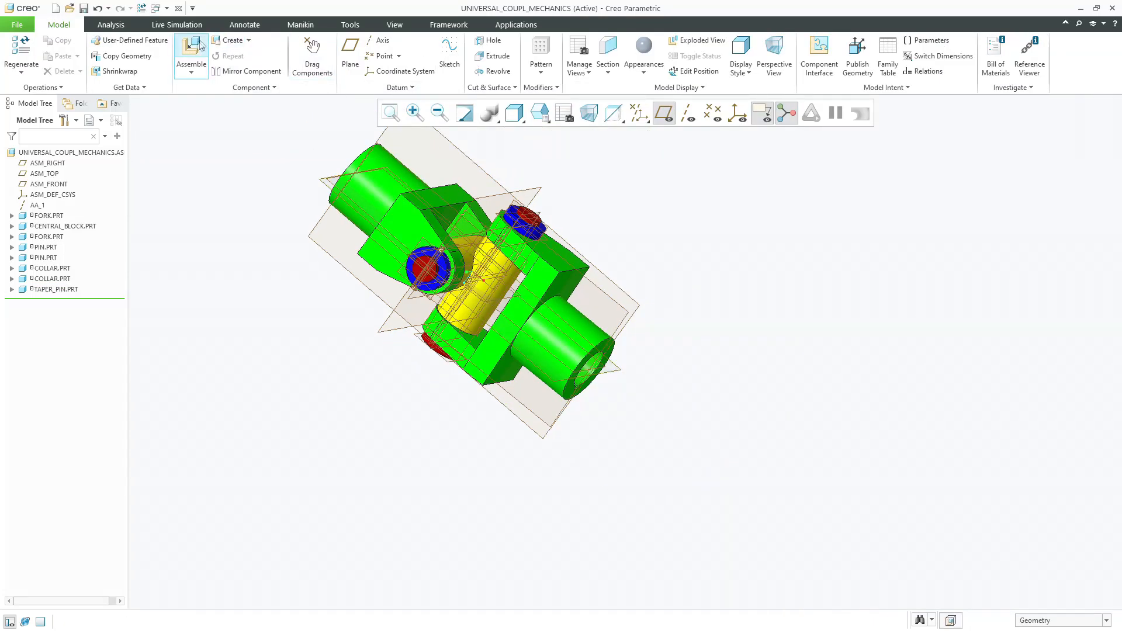
Bring a second taper_pin.prt into the assembly and set its connection type to Pin
{"action": "left_click", "coordinate": [191, 52]}
{"action": "double_click", "coordinate": [451, 277]}
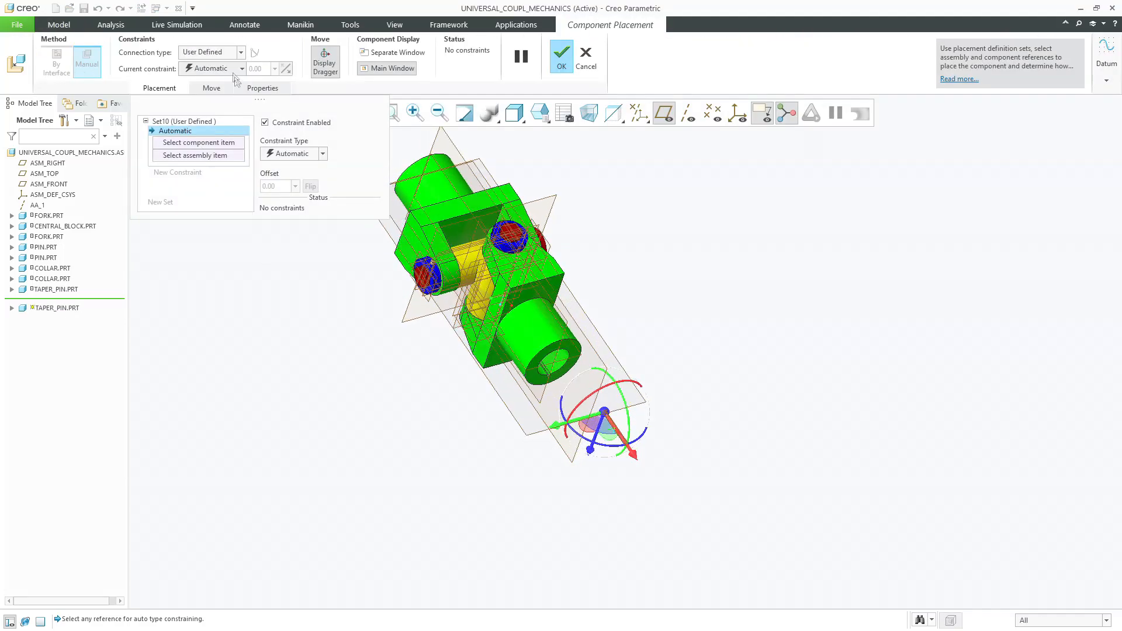
{"action": "left_click", "coordinate": [231, 53]}
{"action": "left_click", "coordinate": [213, 87]}
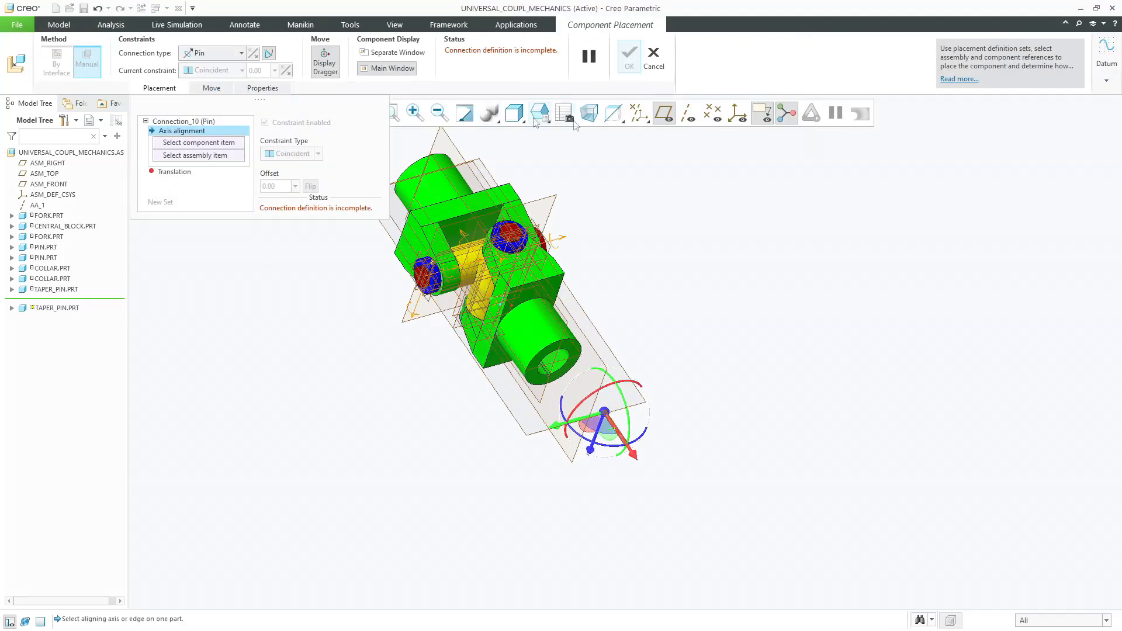
Display axes instead of datum planes and align the second taper pin's axis with the second collar's cross-hole axis
{"action": "left_click", "coordinate": [664, 115]}
{"action": "scroll", "coordinate": [639, 365], "scroll_direction": "up", "scroll_amount": 5}
{"action": "left_click", "coordinate": [558, 409]}
{"action": "scroll", "coordinate": [556, 402], "scroll_direction": "down", "scroll_amount": 3}
{"action": "scroll", "coordinate": [511, 301], "scroll_direction": "up", "scroll_amount": 8}
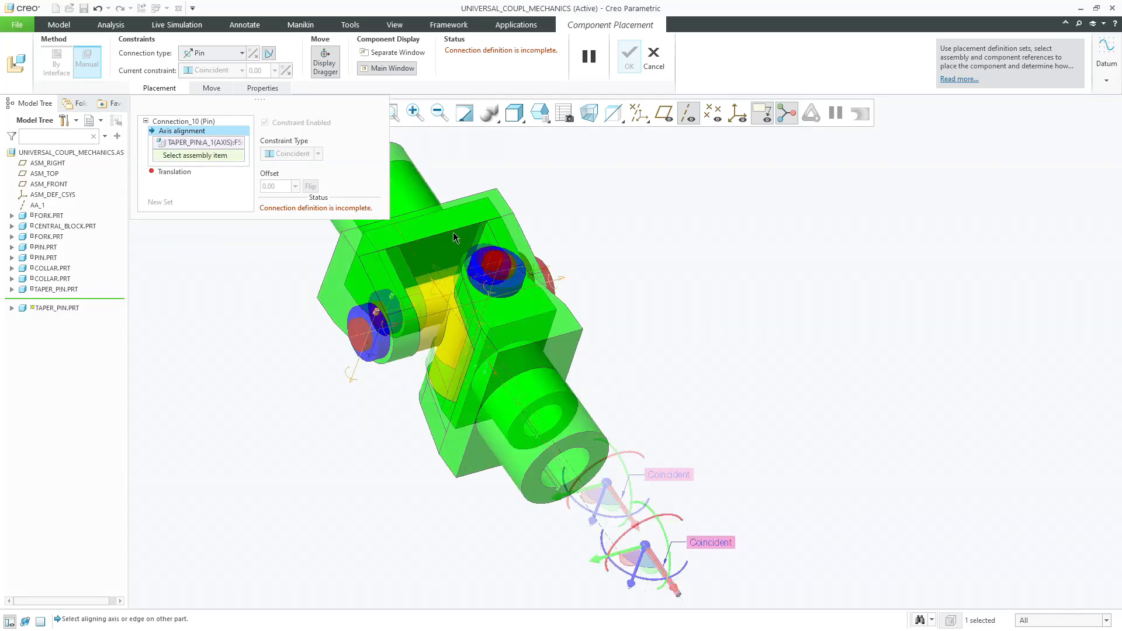
{"action": "scroll", "coordinate": [510, 301], "scroll_direction": "up", "scroll_amount": 4}
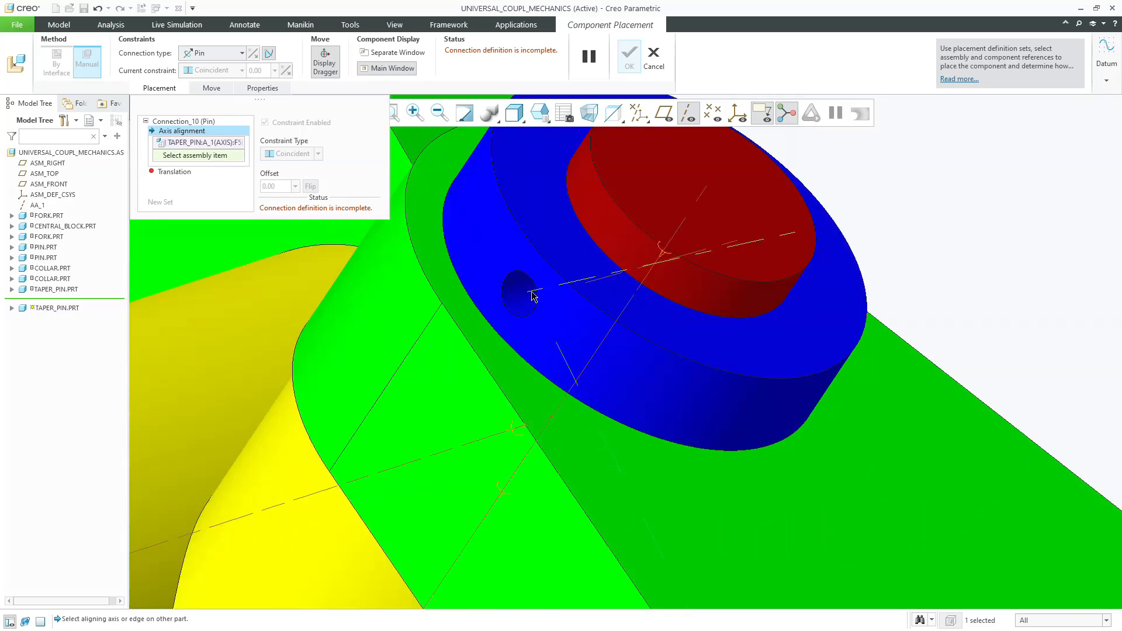
{"action": "left_click", "coordinate": [533, 295]}
Show the datum planes and make the second taper pin's RIGHT plane coincident with the second collar's FRONT plane
{"action": "scroll", "coordinate": [520, 304], "scroll_direction": "down", "scroll_amount": 8}
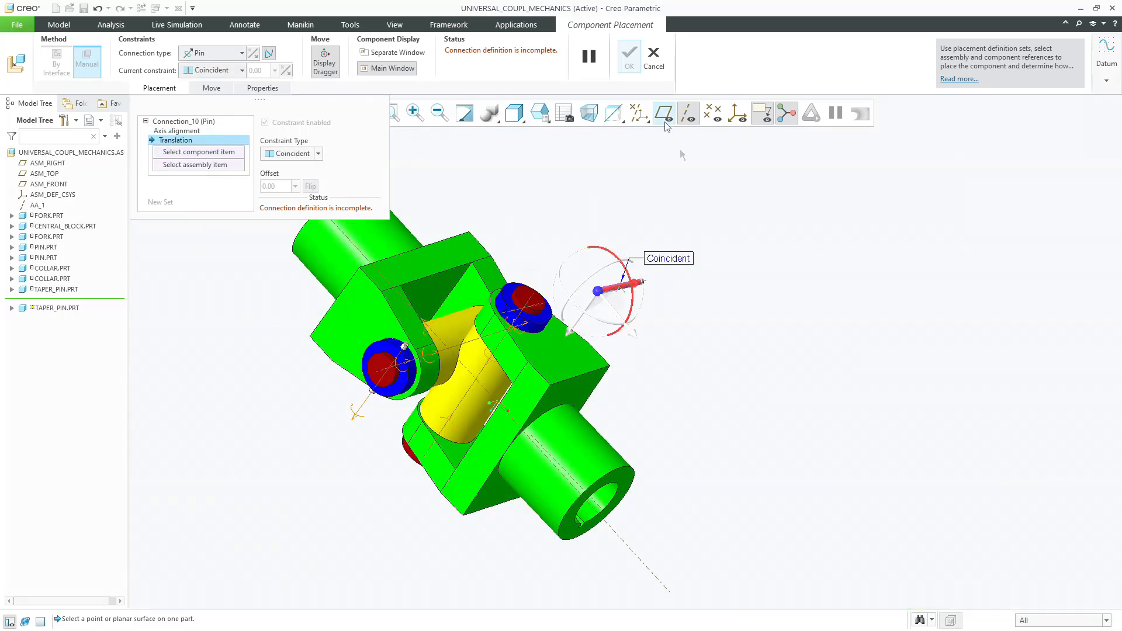
{"action": "left_click", "coordinate": [665, 124]}
{"action": "scroll", "coordinate": [610, 237], "scroll_direction": "up", "scroll_amount": 5}
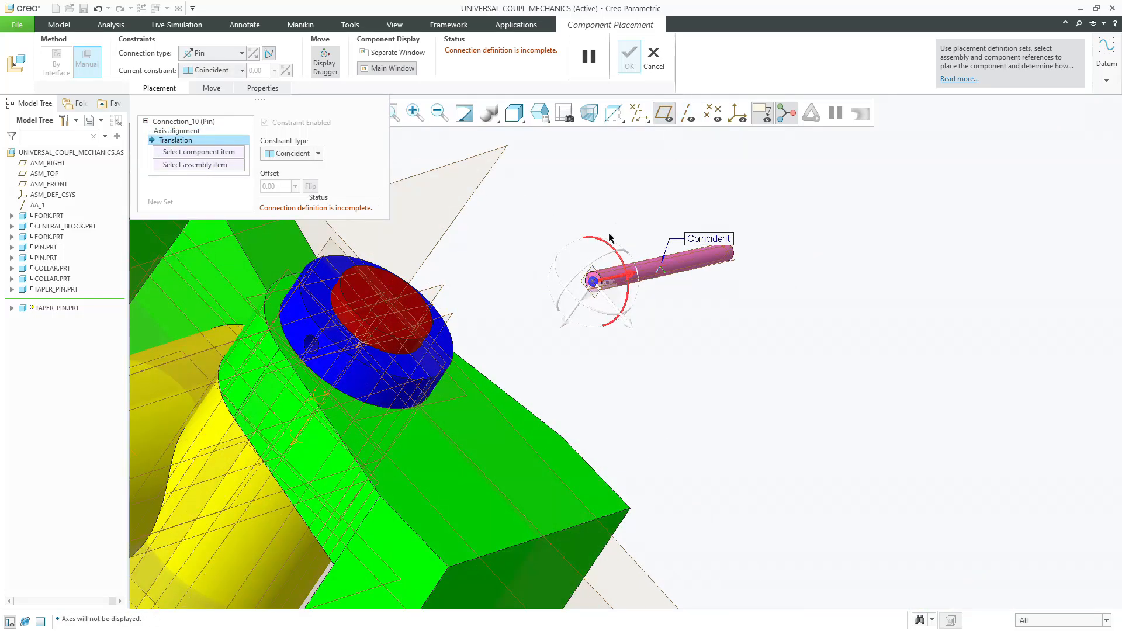
{"action": "scroll", "coordinate": [606, 237], "scroll_direction": "up", "scroll_amount": 2}
{"action": "left_click", "coordinate": [586, 282]}
{"action": "scroll", "coordinate": [586, 281], "scroll_direction": "down", "scroll_amount": 3}
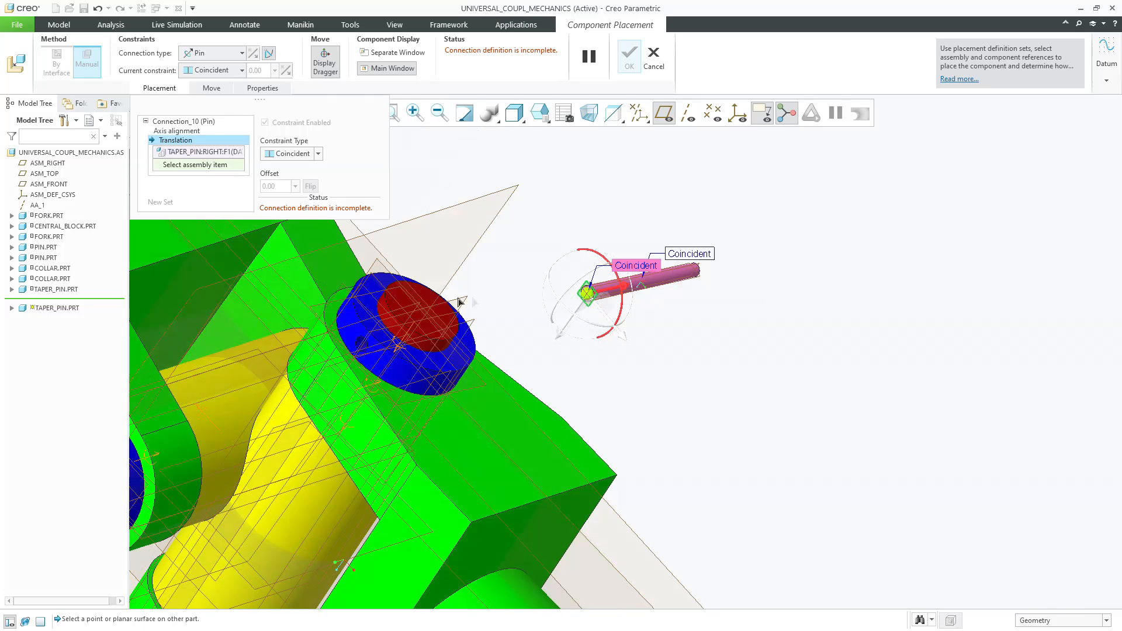
{"action": "left_click", "coordinate": [361, 294]}
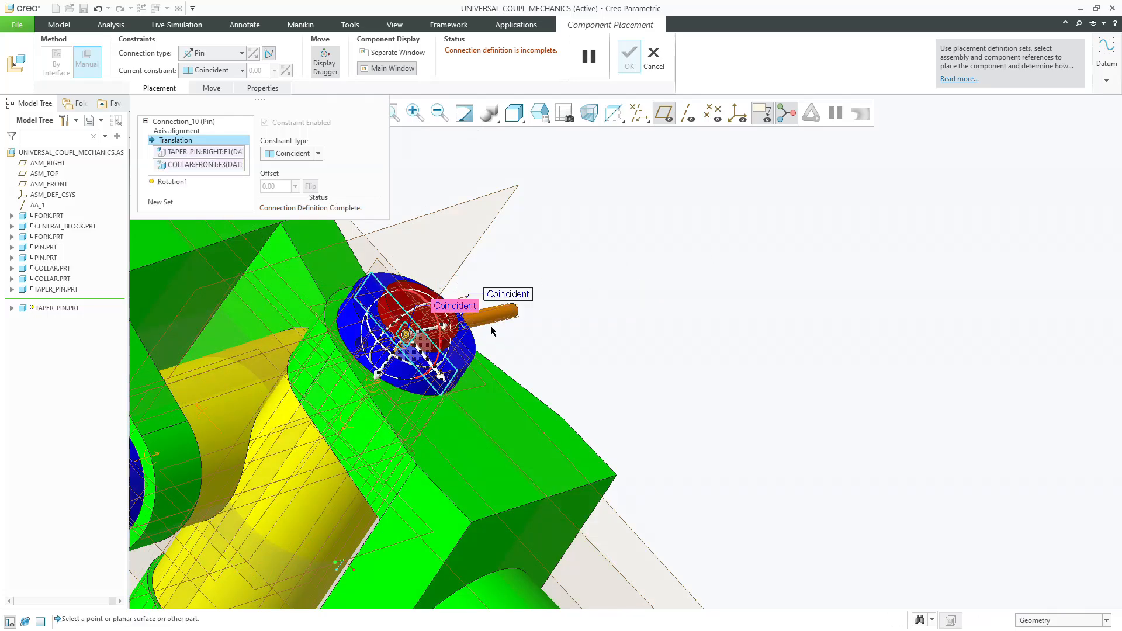
Change the second taper pin's translation constraint to Distance with an offset of 30 and complete the placement
{"action": "left_click", "coordinate": [295, 154]}
{"action": "left_click", "coordinate": [292, 175]}
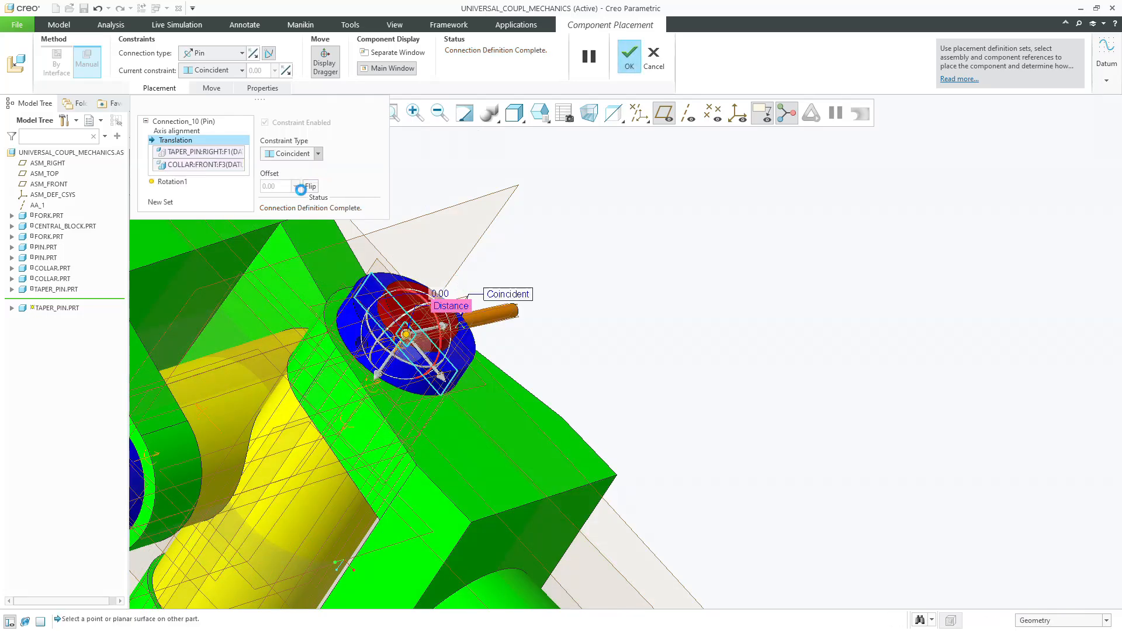
{"action": "type", "text": "30"}
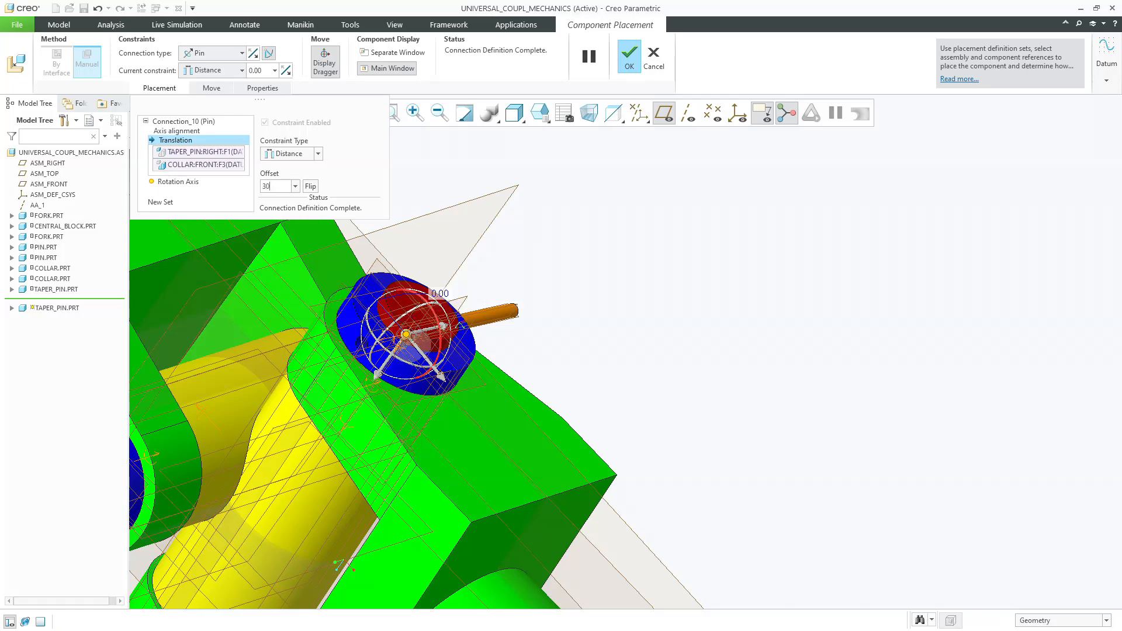
{"action": "key", "text": "Return"}
{"action": "middle_click", "coordinate": [649, 270]}
Hide the datum planes, then refit and reorient the view to show the whole coupling
{"action": "middle_click_drag", "start_coordinate": [657, 274], "coordinate": [647, 340]}
{"action": "scroll", "coordinate": [679, 352], "scroll_direction": "up", "scroll_amount": 5}
{"action": "left_click", "coordinate": [664, 113]}
{"action": "middle_click_drag", "start_coordinate": [664, 183], "coordinate": [705, 173]}
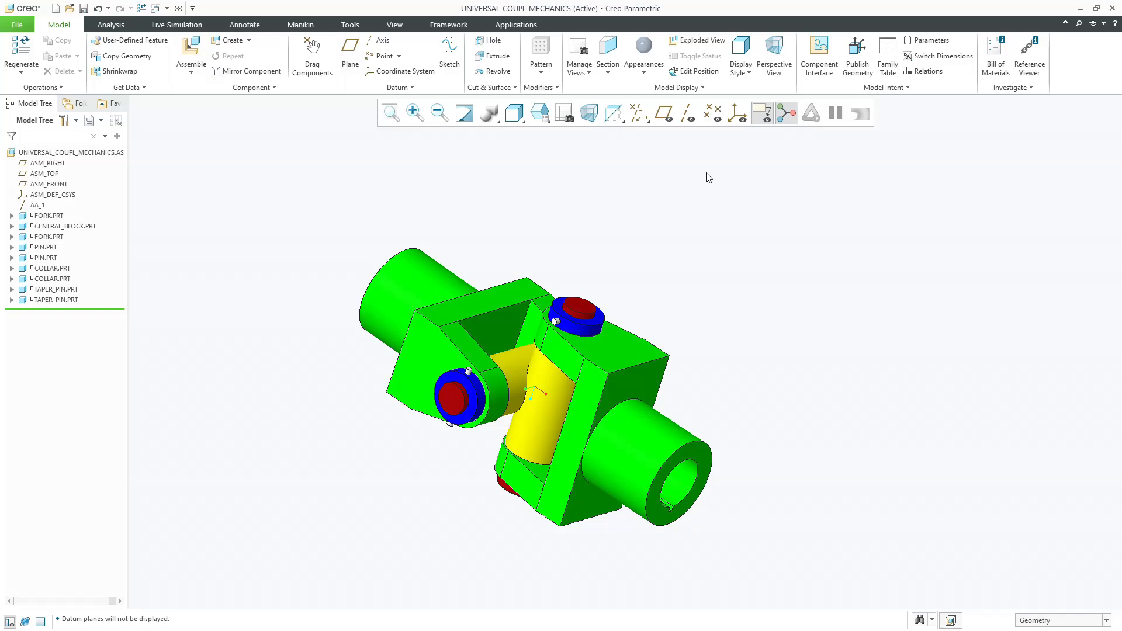
{"action": "left_click", "coordinate": [391, 113]}
{"action": "left_click", "coordinate": [542, 113]}
{"action": "left_click", "coordinate": [548, 145]}
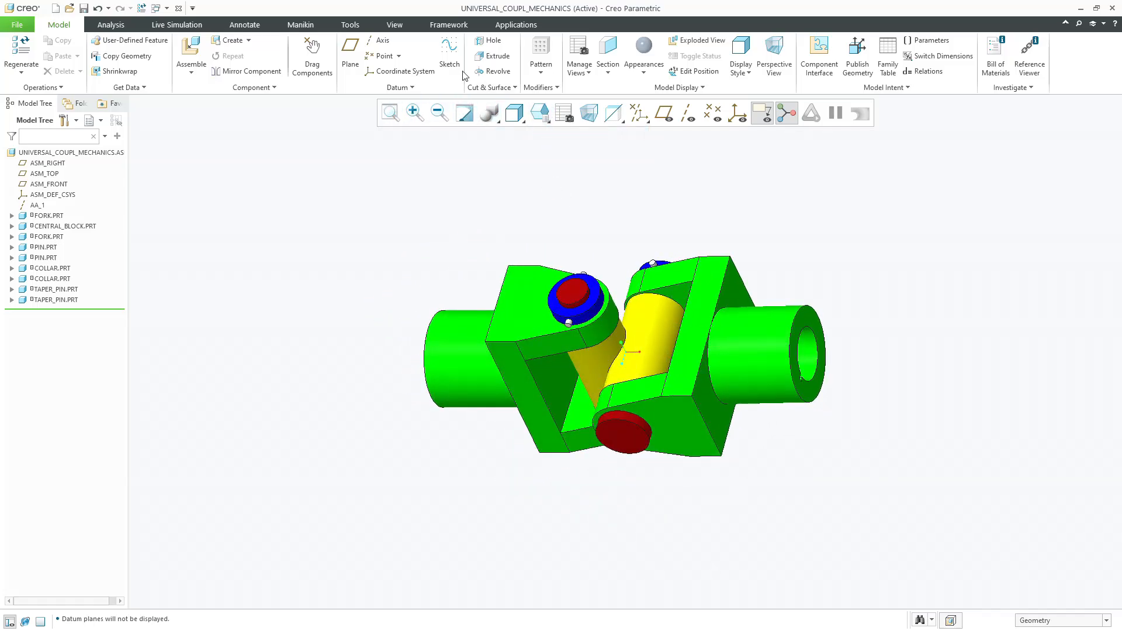
Open the assembly in the Mechanism application
{"action": "scroll", "coordinate": [466, 76], "scroll_direction": "down", "scroll_amount": 2}
{"action": "scroll", "coordinate": [465, 76], "scroll_direction": "up", "scroll_amount": 2}
{"action": "scroll", "coordinate": [465, 74], "scroll_direction": "down", "scroll_amount": 1}
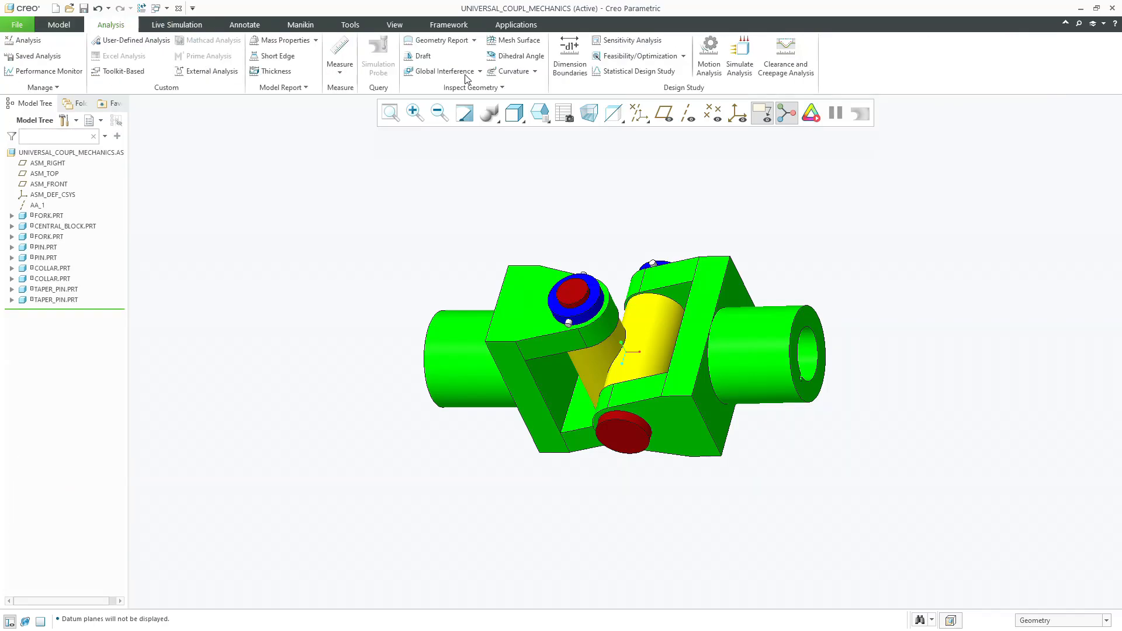
{"action": "scroll", "coordinate": [386, 48], "scroll_direction": "down", "scroll_amount": 4}
{"action": "scroll", "coordinate": [387, 48], "scroll_direction": "down", "scroll_amount": 2}
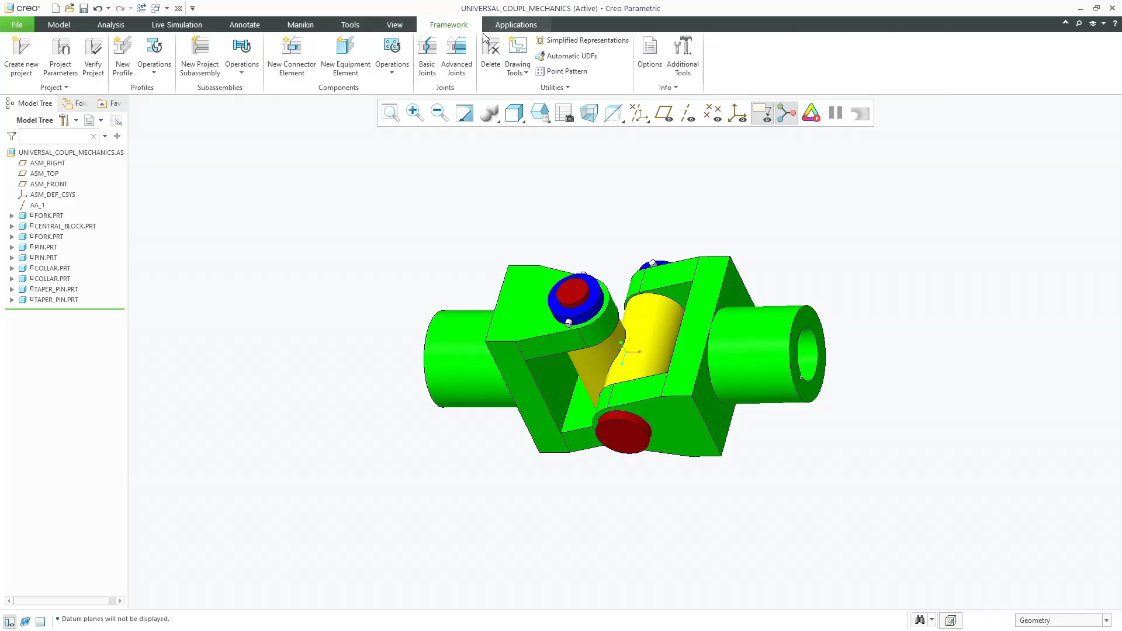
{"action": "scroll", "coordinate": [485, 53], "scroll_direction": "down", "scroll_amount": 1}
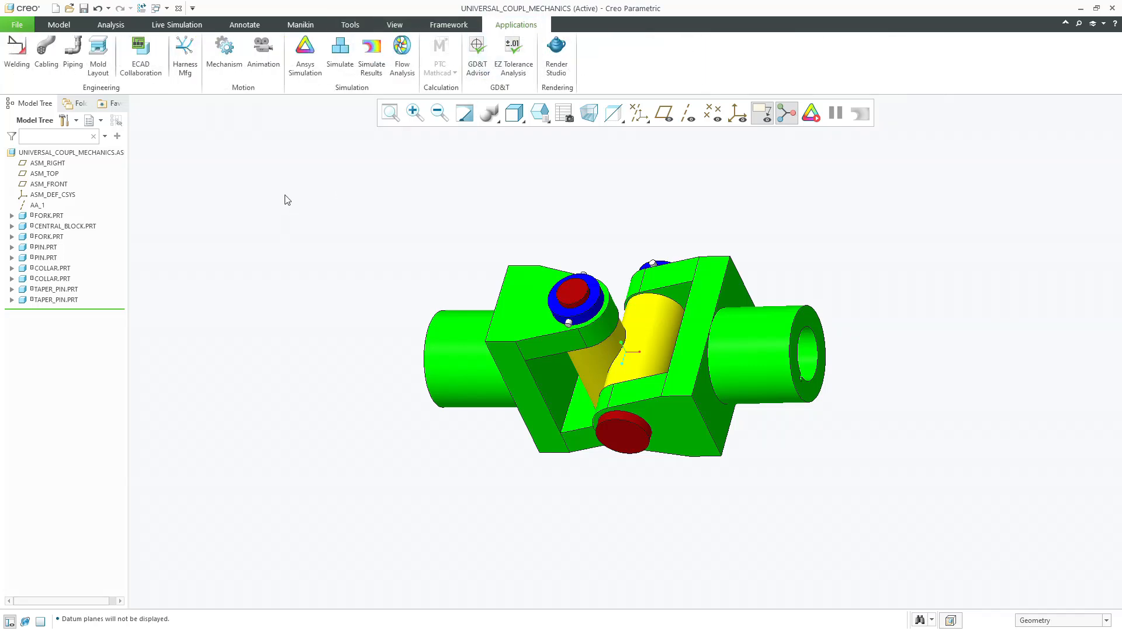
{"action": "left_click", "coordinate": [224, 75]}
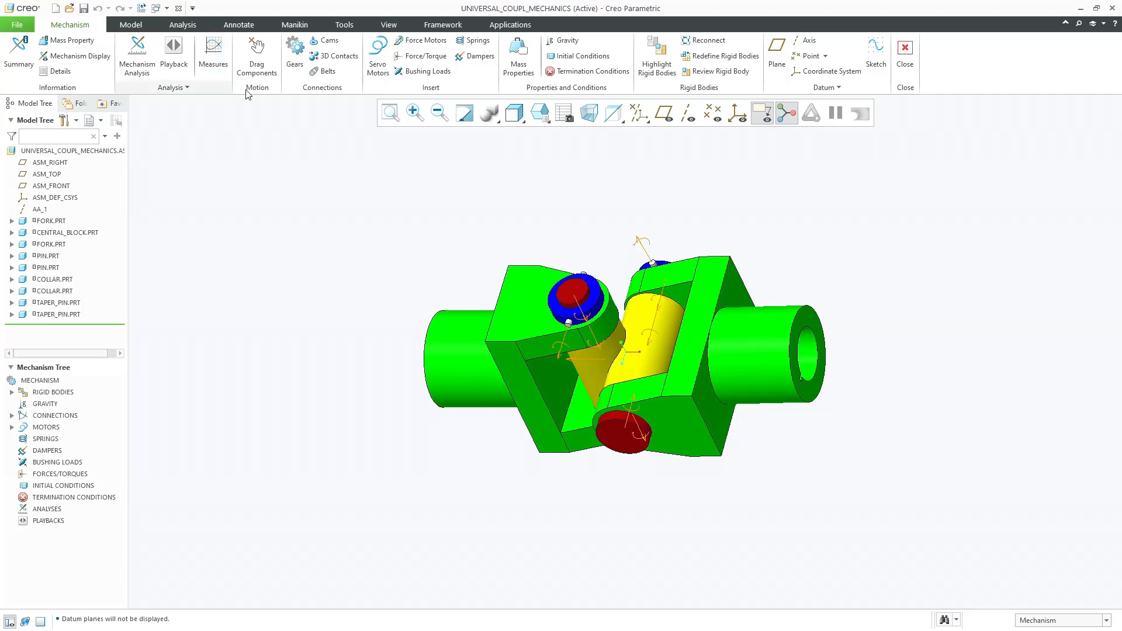
Start a servo motor on the first fork's Connection_1 rotation axis, driven by Angular Velocity with a Constant function
{"action": "middle_click_drag", "start_coordinate": [377, 164], "coordinate": [410, 131]}
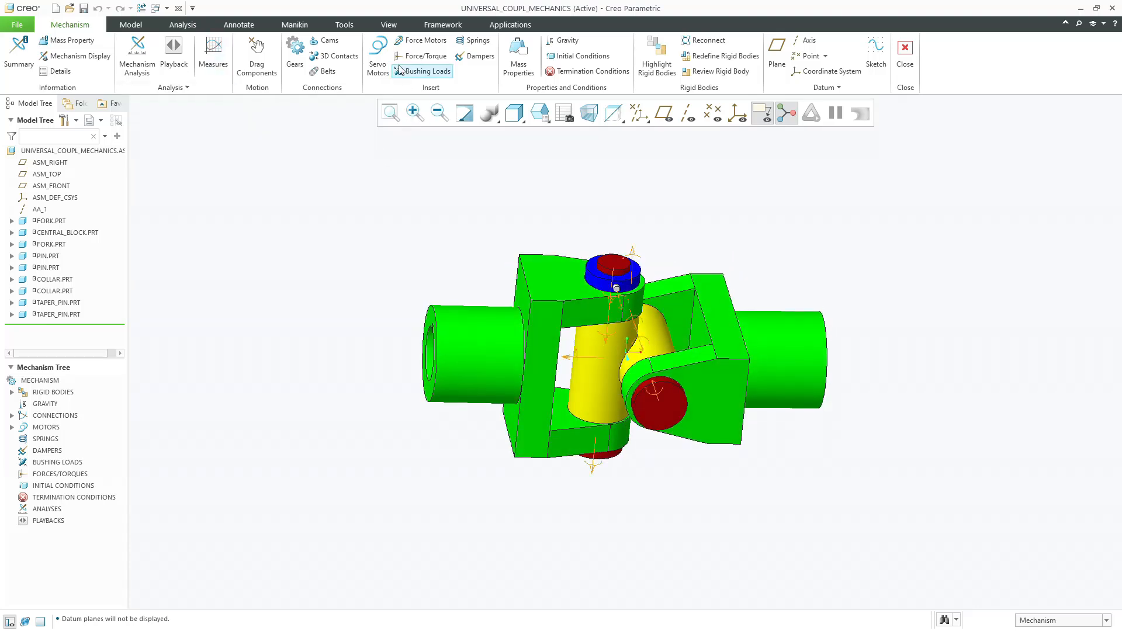
{"action": "left_click", "coordinate": [377, 56]}
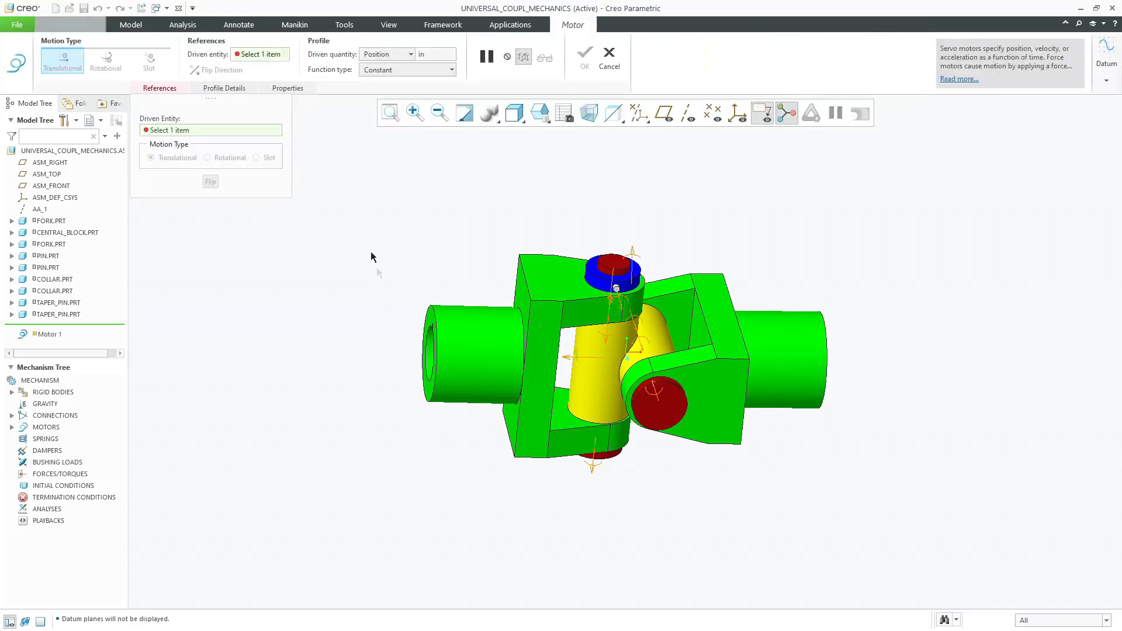
{"action": "left_click", "coordinate": [571, 356]}
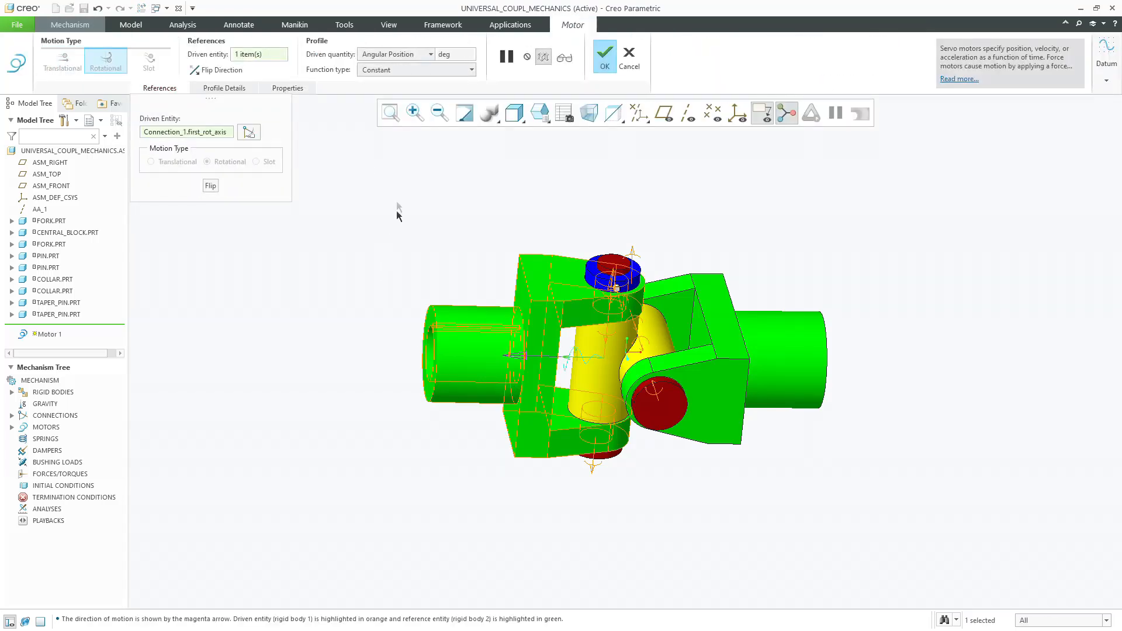
{"action": "left_click", "coordinate": [383, 55]}
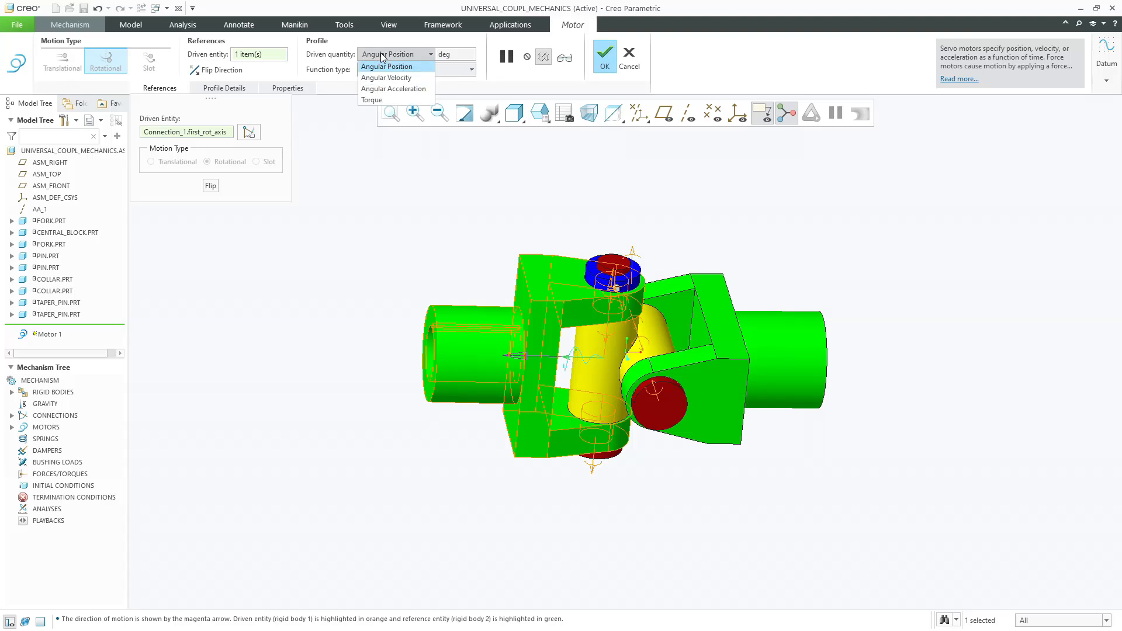
{"action": "left_click", "coordinate": [389, 81]}
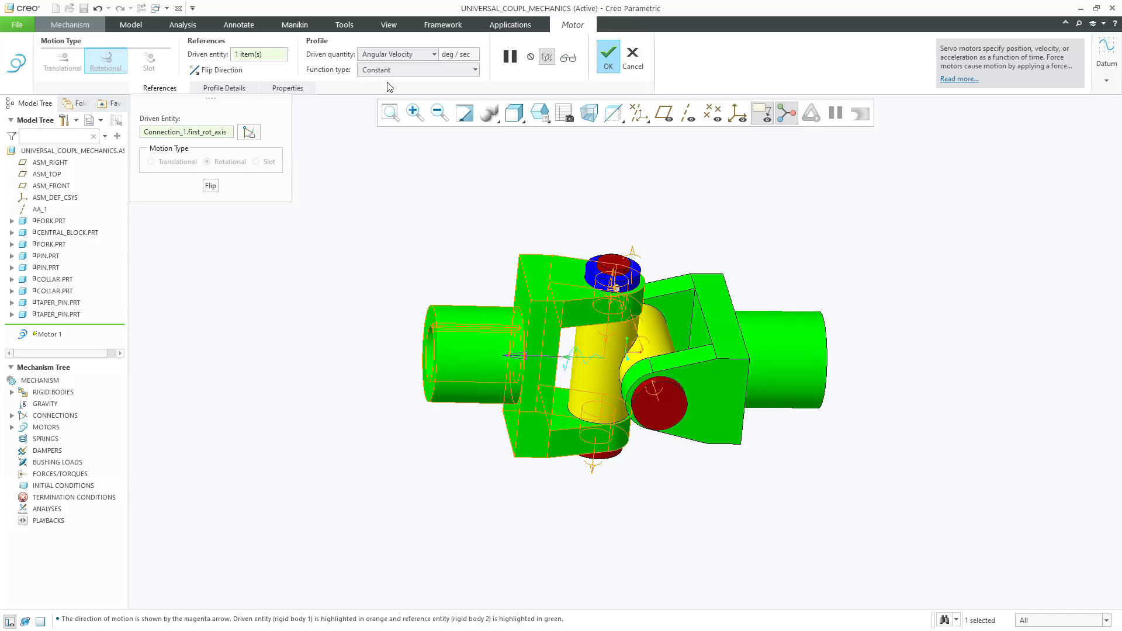
{"action": "left_click", "coordinate": [450, 70]}
{"action": "left_click", "coordinate": [442, 77]}
{"action": "left_click", "coordinate": [419, 55]}
{"action": "left_click", "coordinate": [419, 53]}
Set the motor's constant velocity coefficient A to 5 deg/sec and complete the motor
{"action": "left_click", "coordinate": [224, 88]}
{"action": "left_click", "coordinate": [289, 204]}
{"action": "left_click", "coordinate": [287, 211]}
{"action": "double_click", "coordinate": [266, 235]}
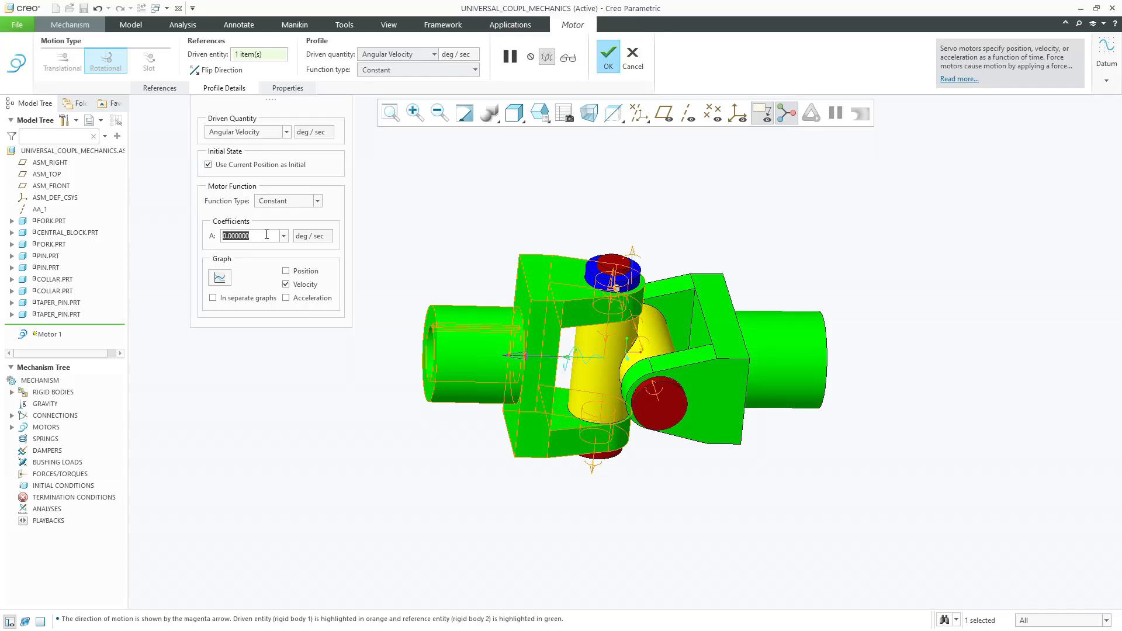
{"action": "type", "text": "5"}
{"action": "left_click", "coordinate": [608, 65]}
Run a Position analysis with Length and rate and an end time of 50, and close its definition without keeping it
{"action": "left_click", "coordinate": [539, 116]}
{"action": "left_click", "coordinate": [538, 132]}
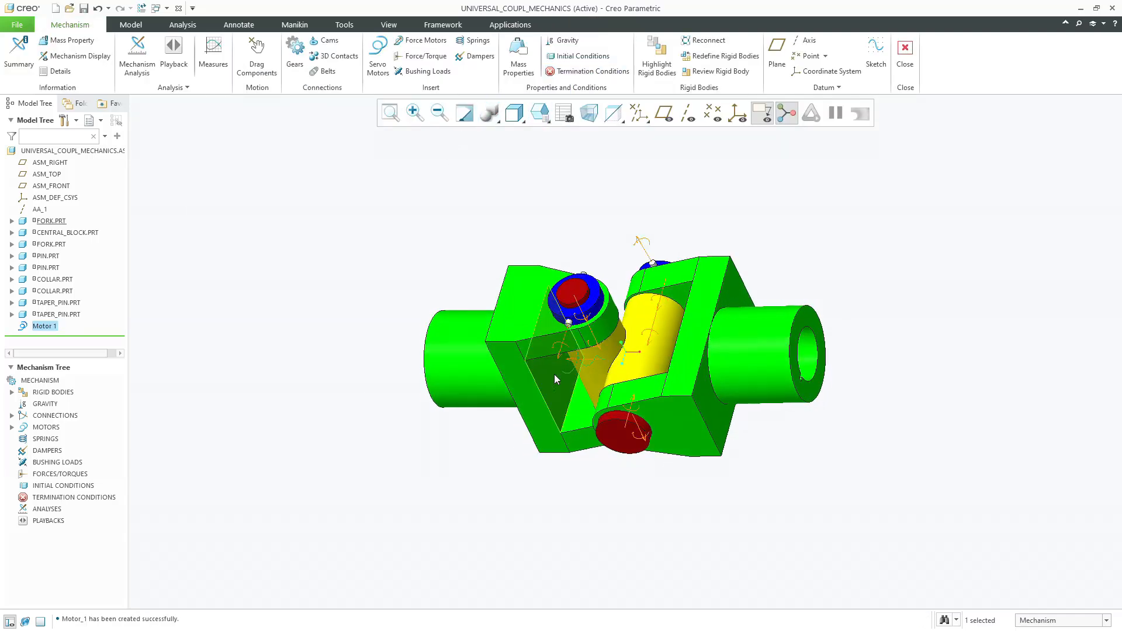
{"action": "left_click", "coordinate": [435, 219]}
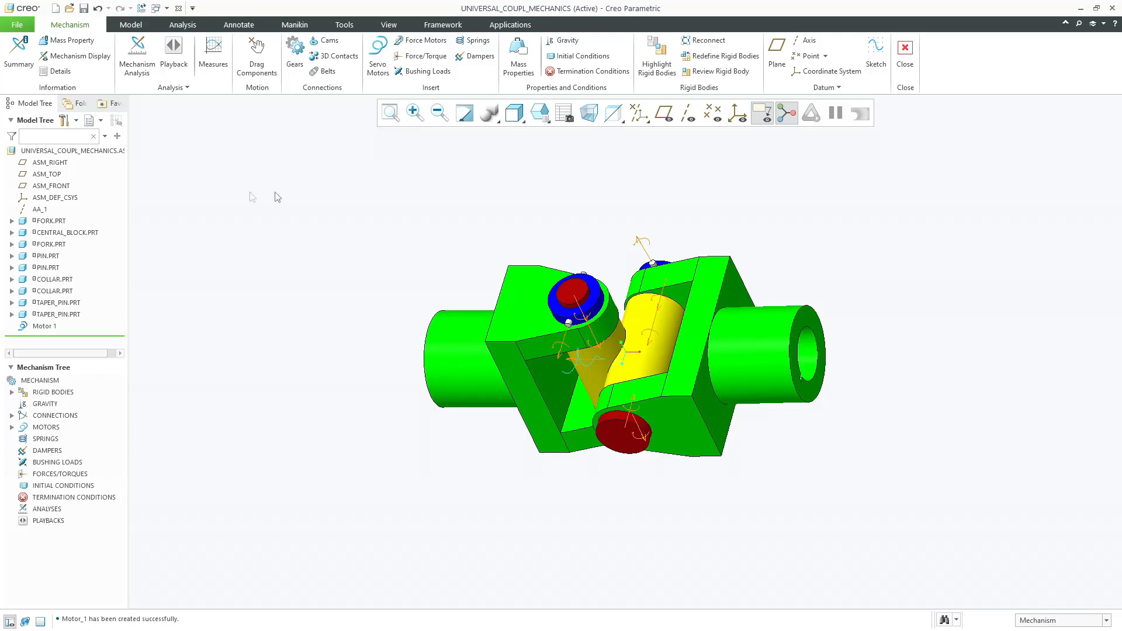
{"action": "left_click", "coordinate": [138, 56]}
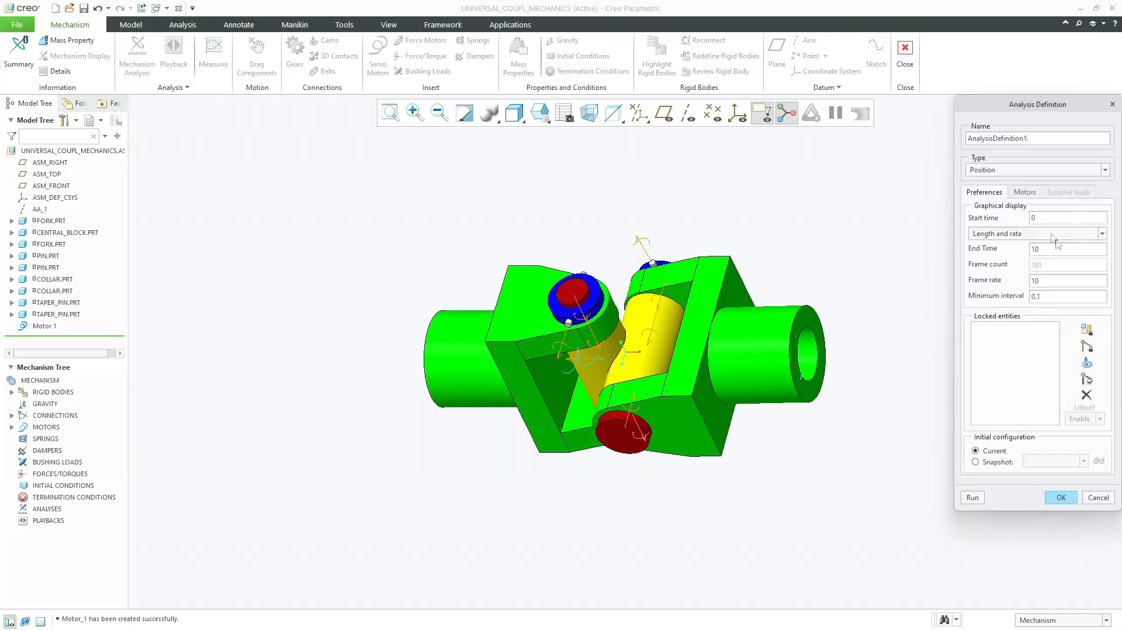
{"action": "left_click", "coordinate": [1039, 233]}
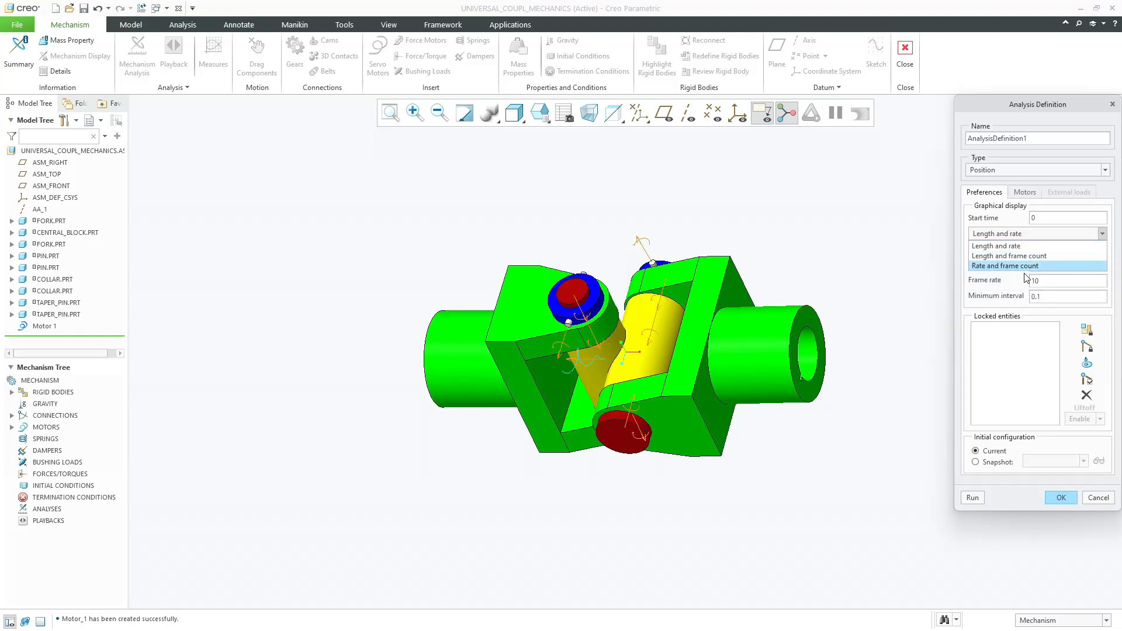
{"action": "left_click", "coordinate": [974, 236]}
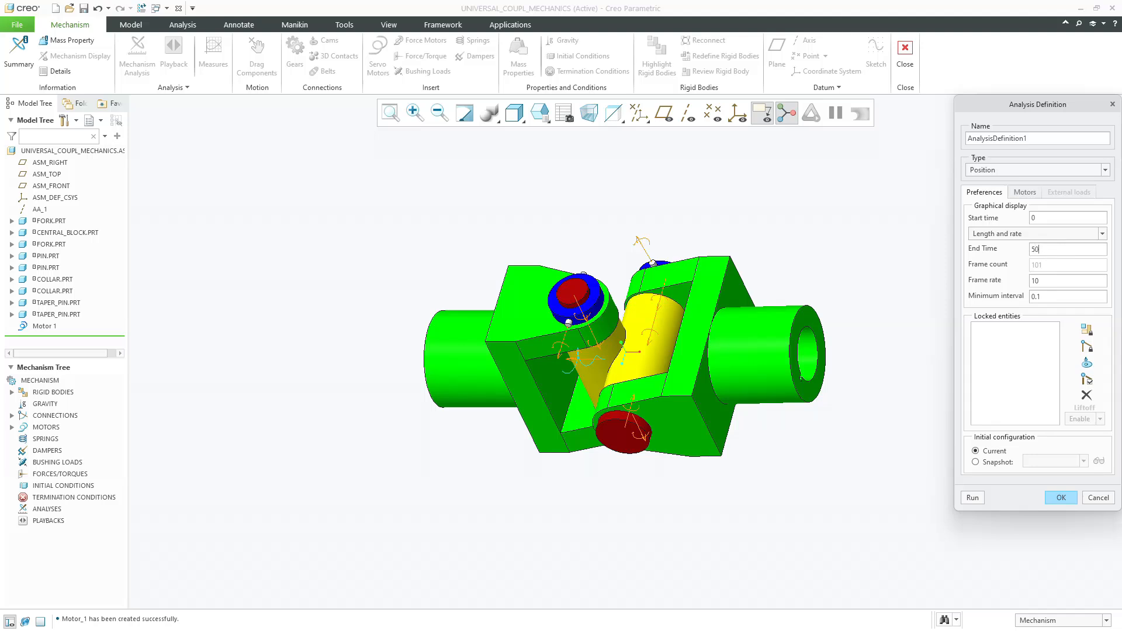
{"action": "left_click", "coordinate": [972, 498]}
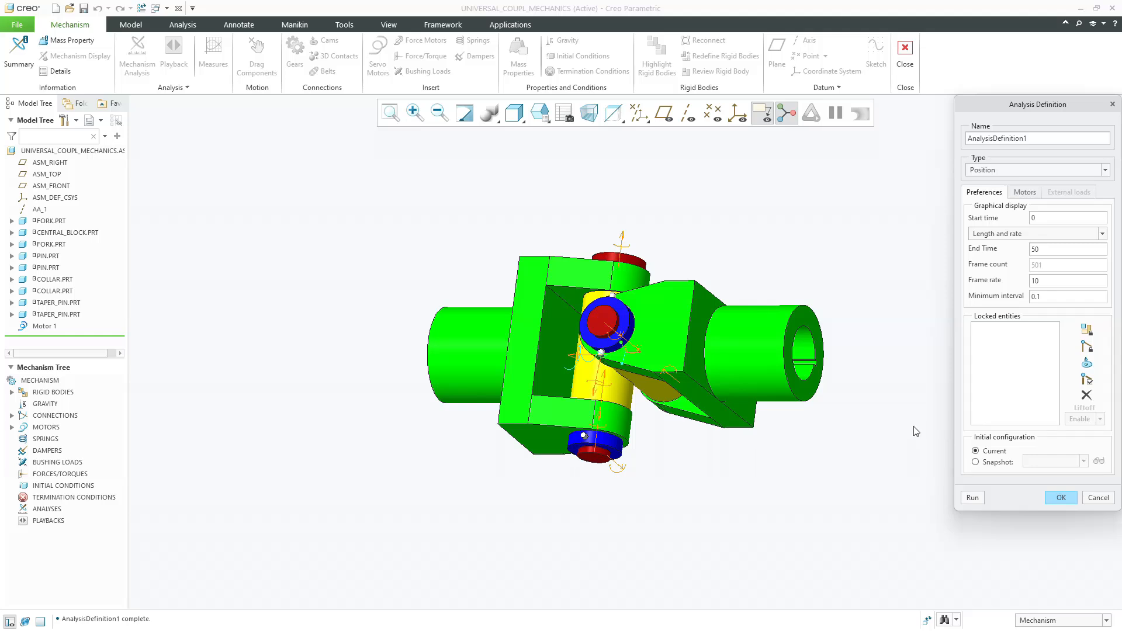
{"action": "left_click", "coordinate": [1095, 498]}
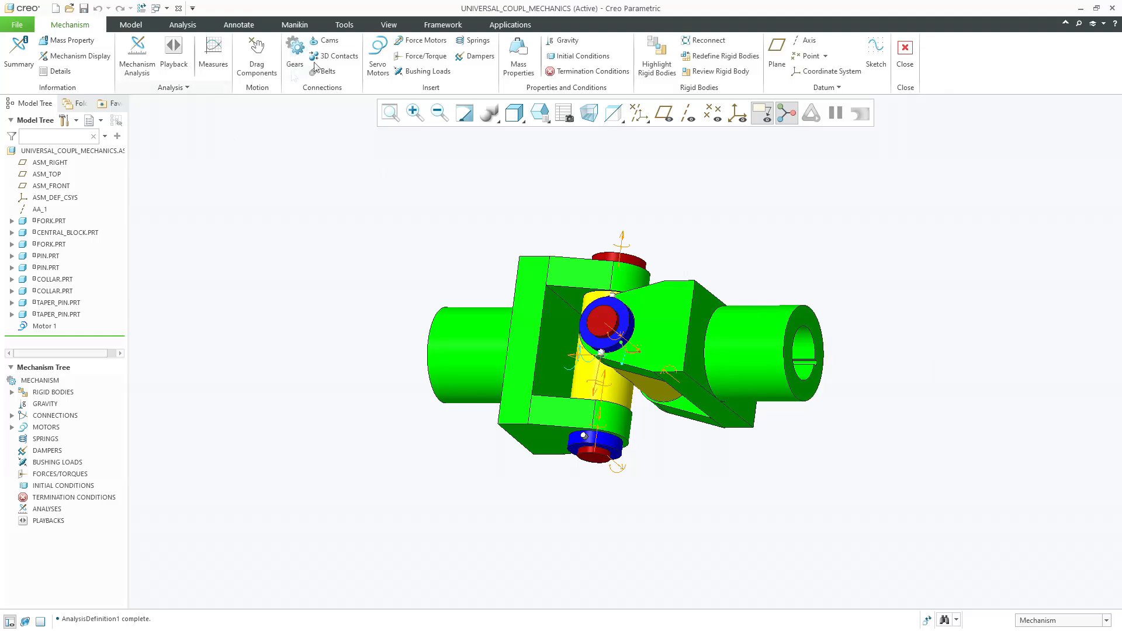
Redefine Motor 1 with a constant angular velocity of 25 deg/sec
{"action": "left_click", "coordinate": [41, 326]}
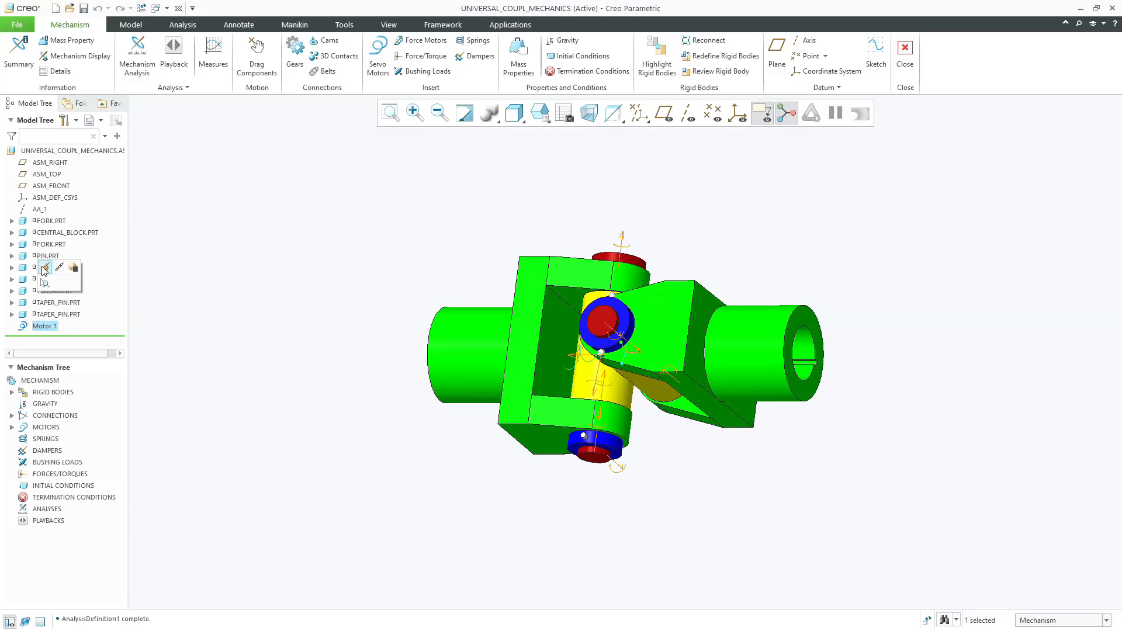
{"action": "left_click", "coordinate": [45, 268]}
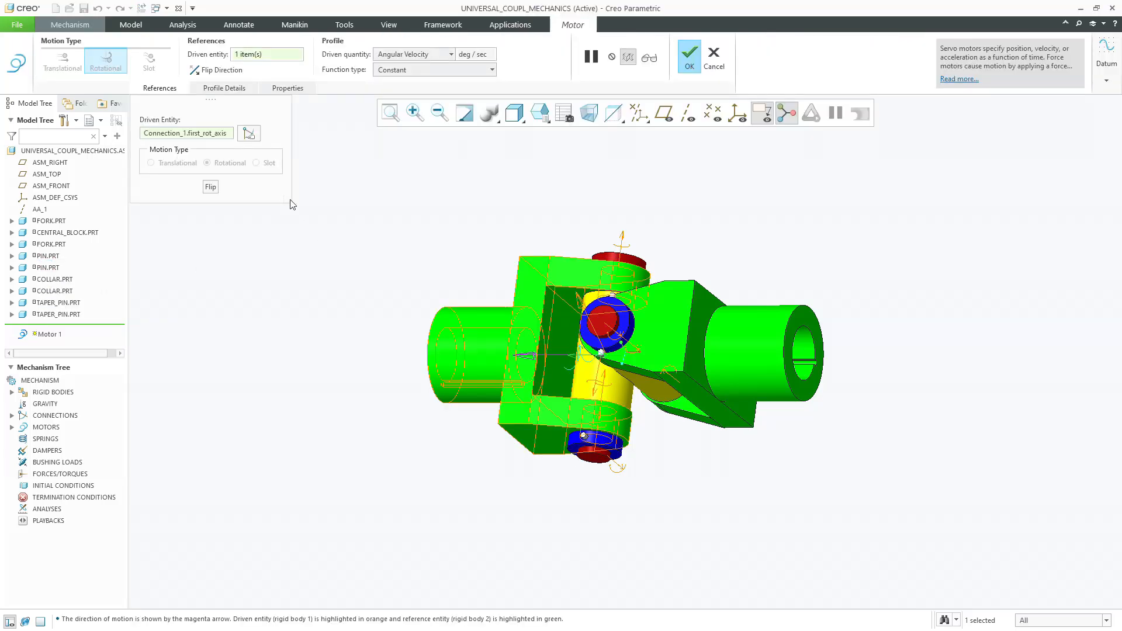
{"action": "left_click", "coordinate": [227, 90]}
{"action": "double_click", "coordinate": [263, 236]}
{"action": "type", "text": "25"}
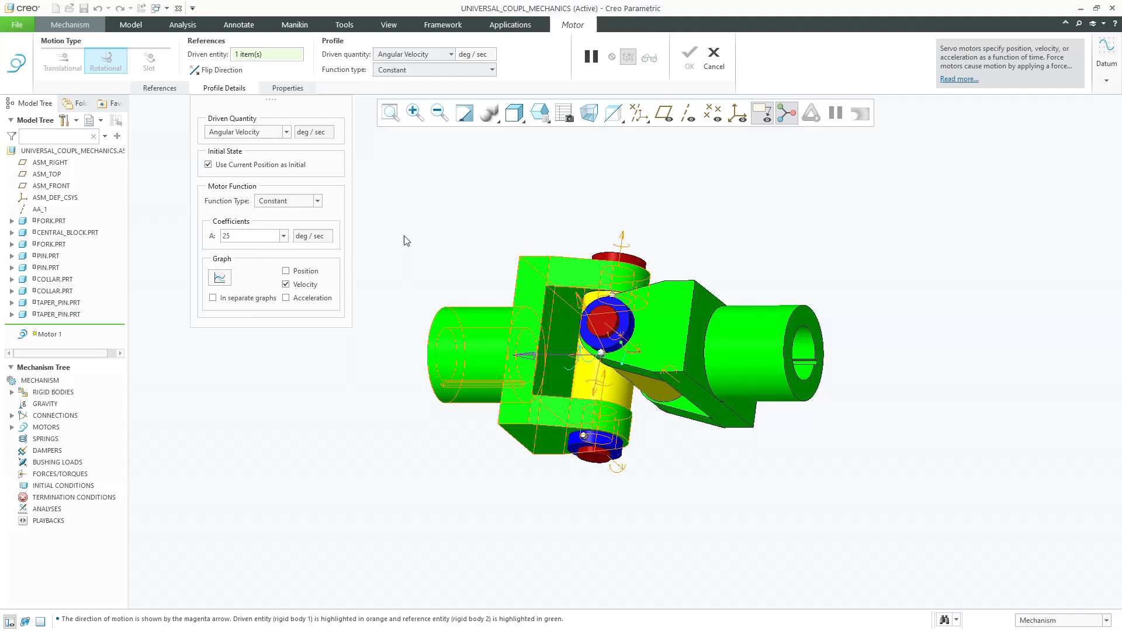
{"action": "left_click", "coordinate": [681, 65]}
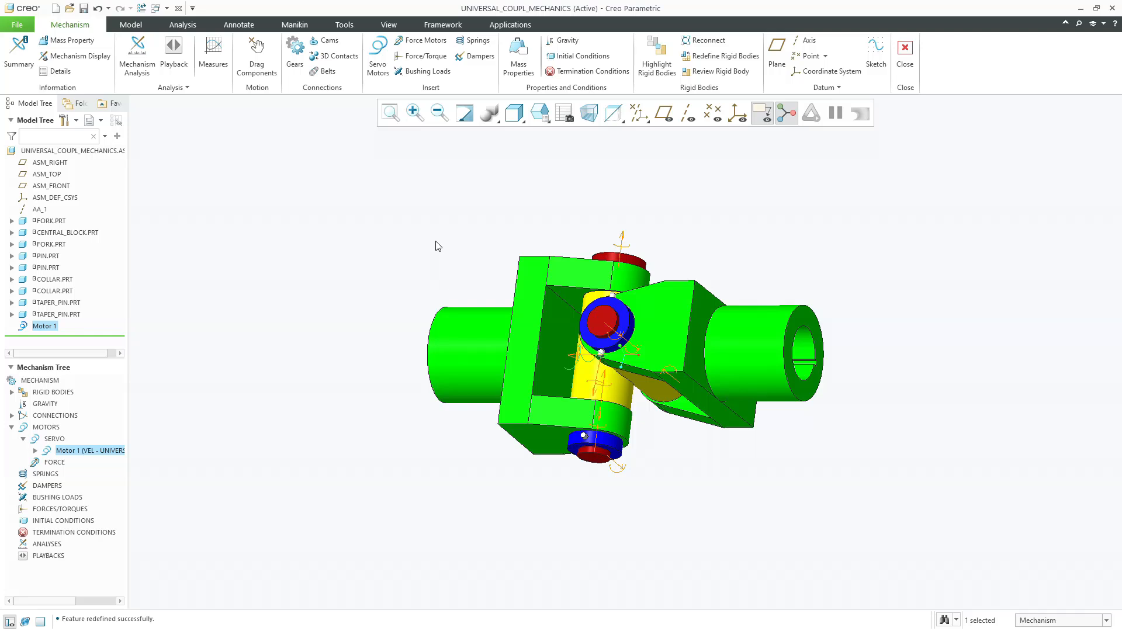
Define a Position analysis with an end time of 75 and run it
{"action": "left_click", "coordinate": [389, 113]}
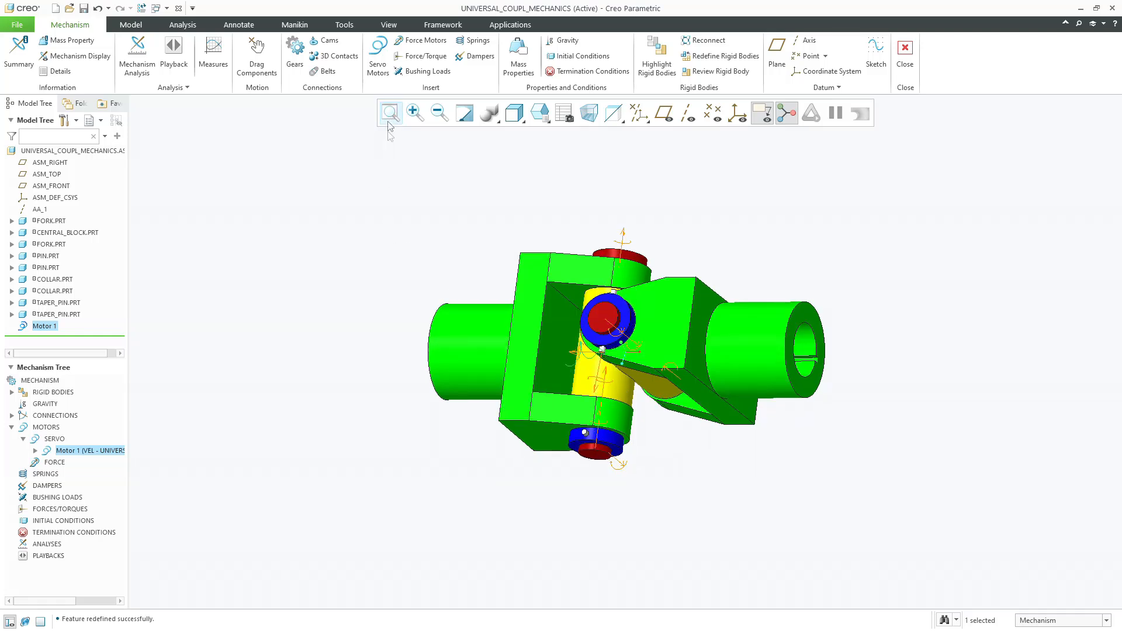
{"action": "left_click", "coordinate": [153, 69]}
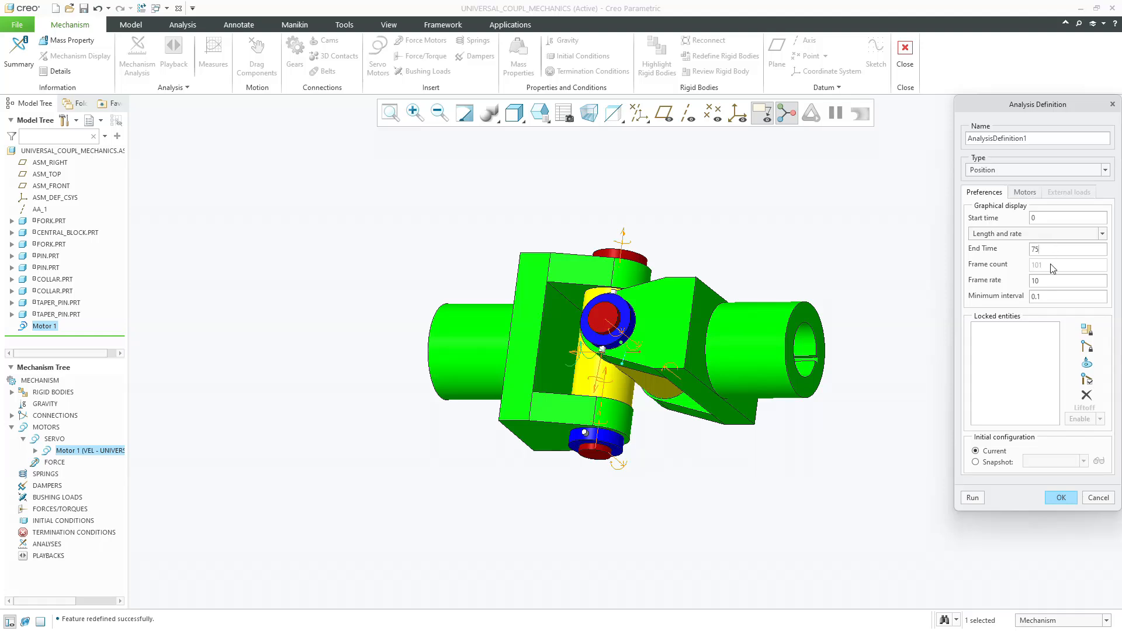
{"action": "left_click", "coordinate": [973, 498]}
View the coupling from the FRONT and normal to the first fork's flat side face
{"action": "middle_click_drag", "start_coordinate": [729, 510], "coordinate": [738, 389]}
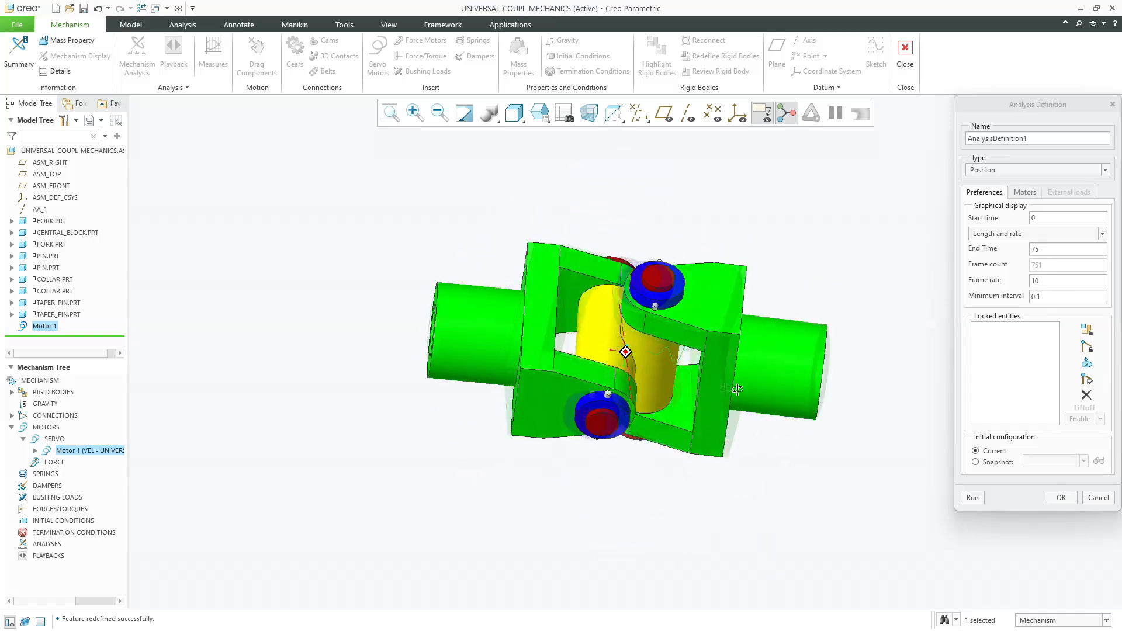
{"action": "left_click", "coordinate": [539, 112]}
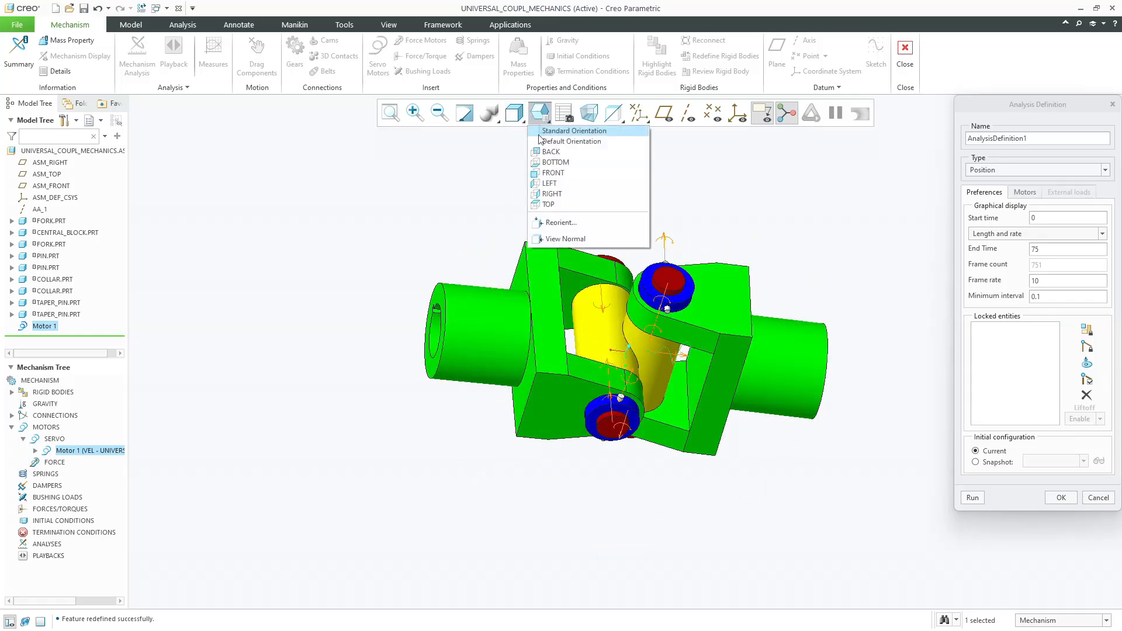
{"action": "left_click", "coordinate": [579, 173]}
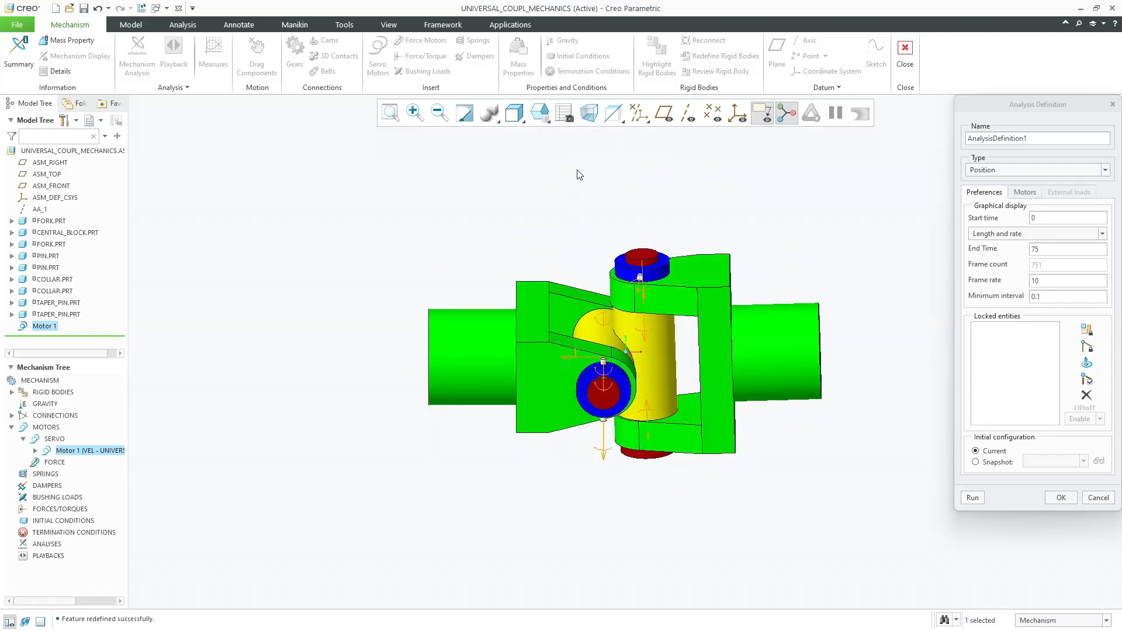
{"action": "left_click", "coordinate": [541, 114]}
{"action": "left_click", "coordinate": [557, 240]}
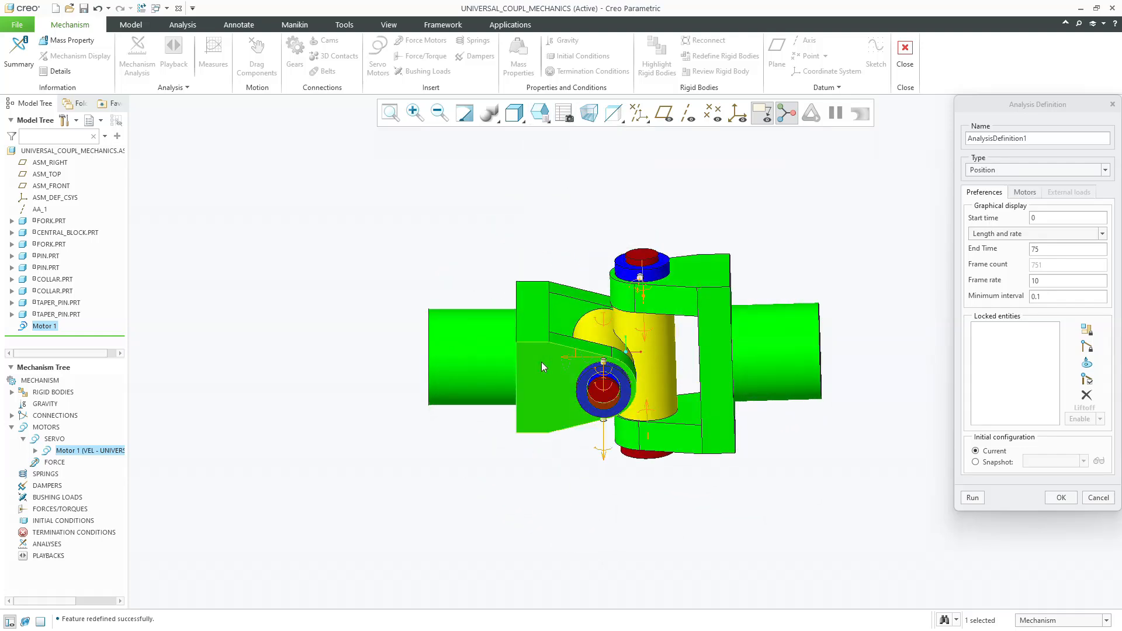
{"action": "left_click", "coordinate": [549, 377]}
{"action": "left_click", "coordinate": [539, 113]}
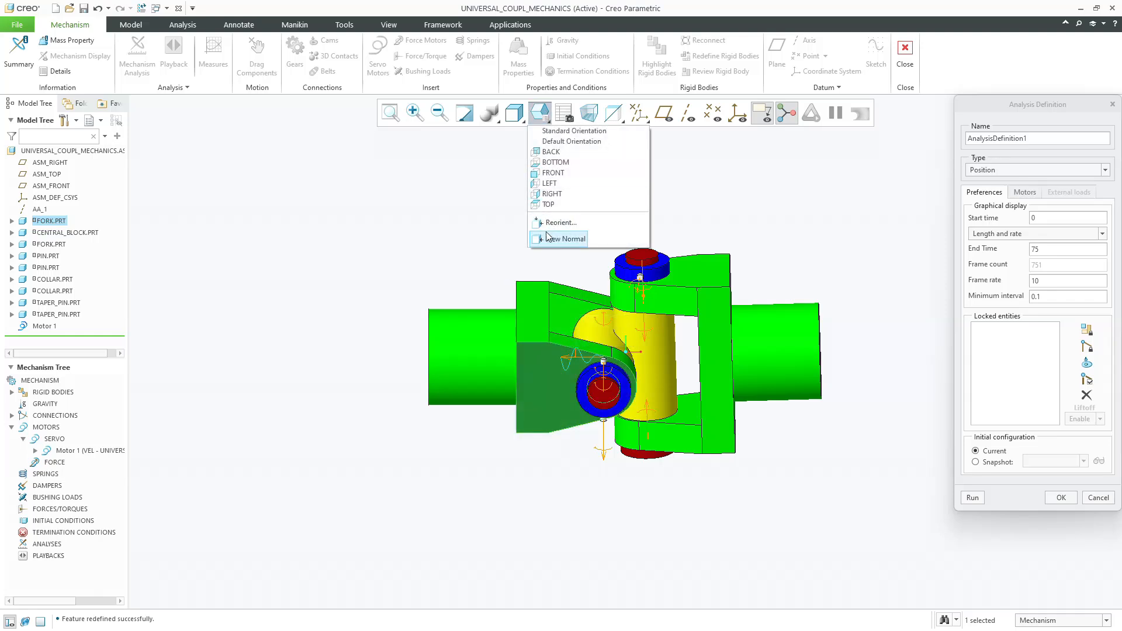
{"action": "left_click", "coordinate": [547, 236]}
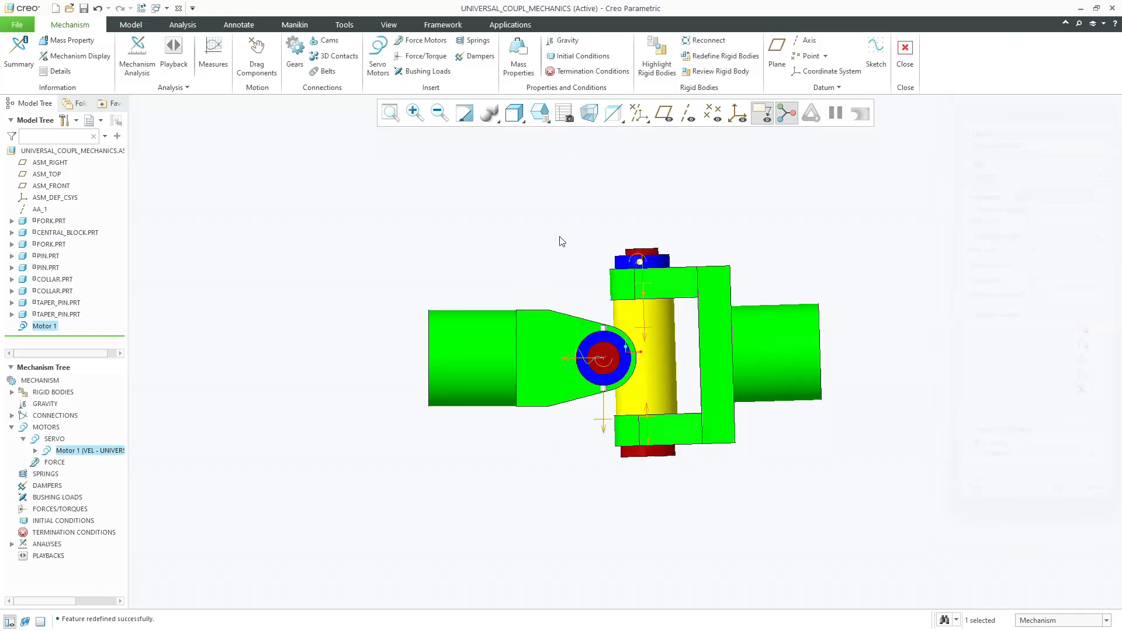
Run a second Position analysis with an end time of 75 and observe the coupling's motion from an oblique angle
{"action": "left_click", "coordinate": [137, 54]}
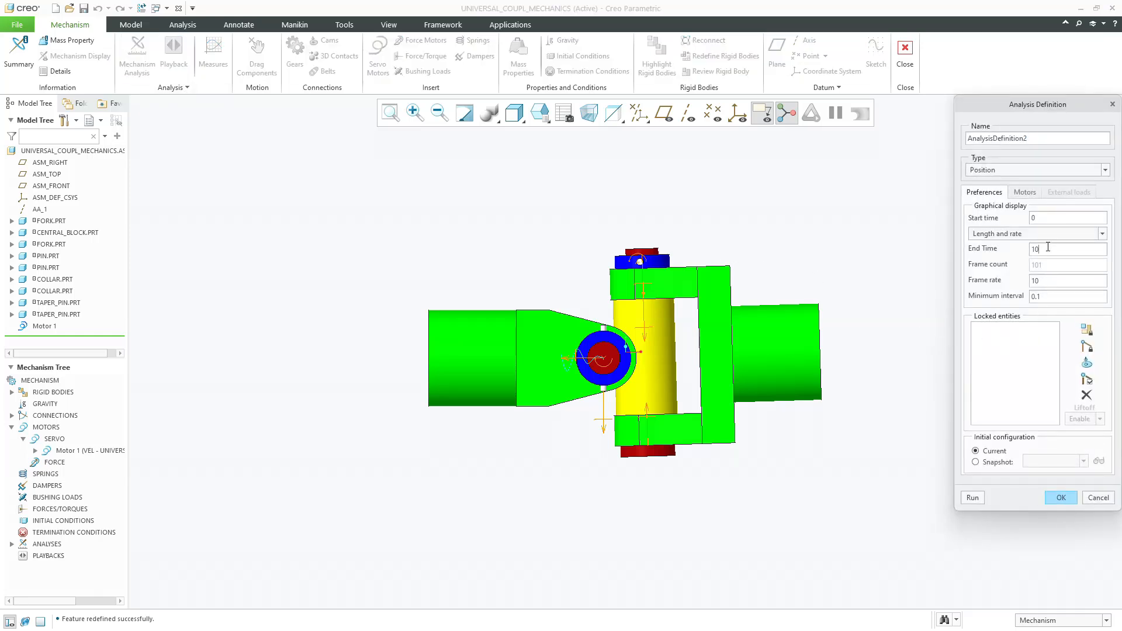
{"action": "type", "text": "7575"}
{"action": "left_click", "coordinate": [974, 498]}
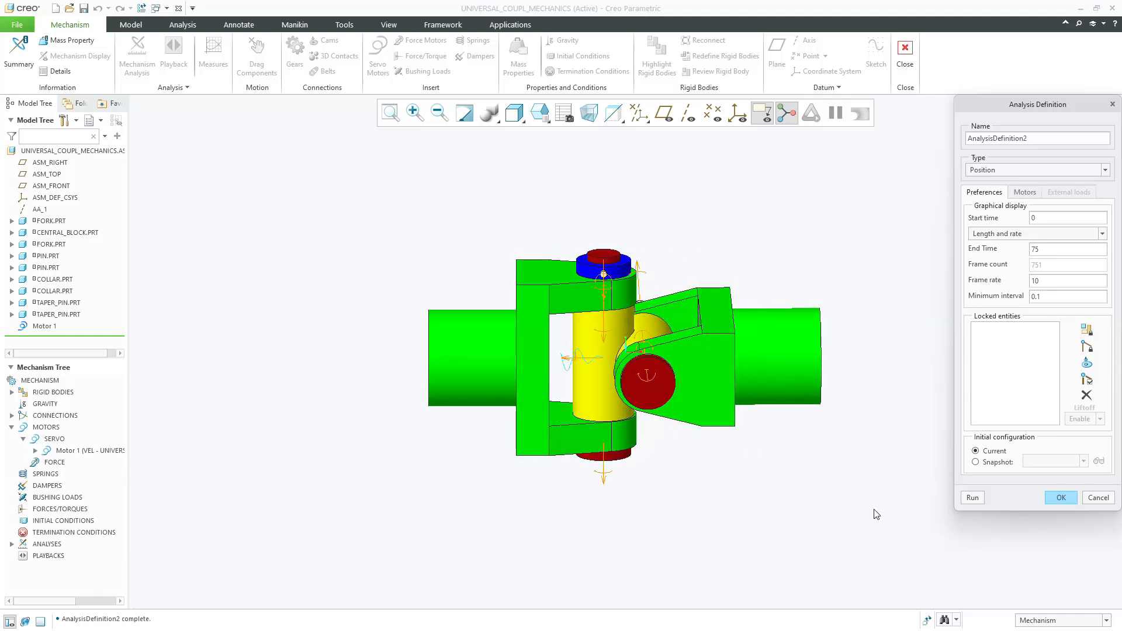
{"action": "middle_click_drag", "start_coordinate": [865, 511], "coordinate": [736, 433]}
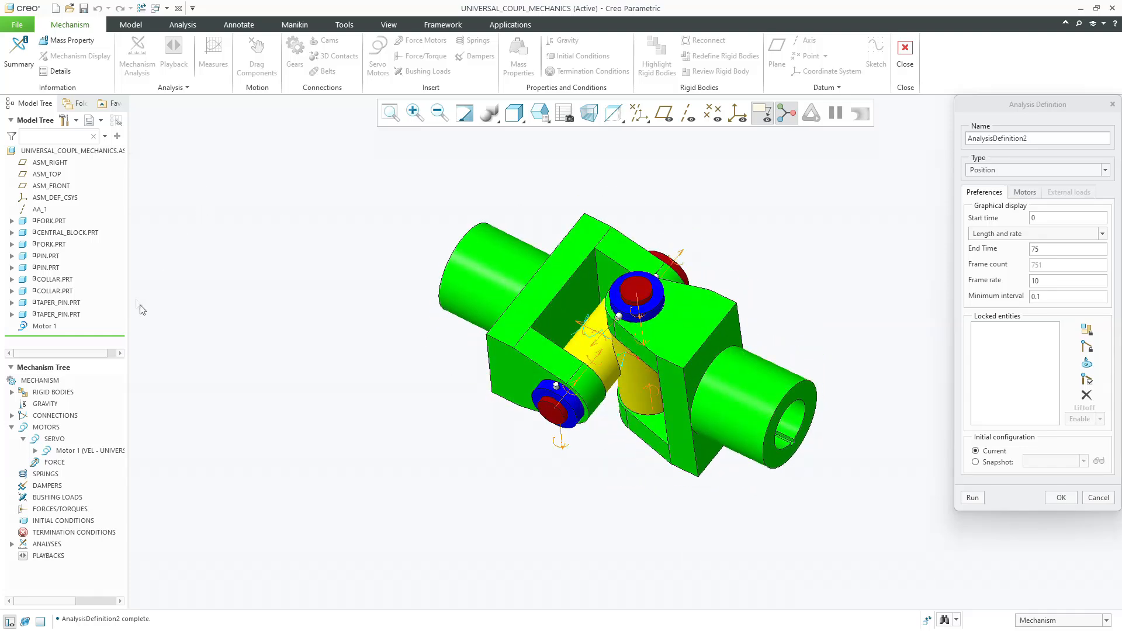
Redefine Motor 1 with a constant angular velocity of 200 deg/sec
{"action": "left_click", "coordinate": [45, 326]}
{"action": "left_click", "coordinate": [52, 269]}
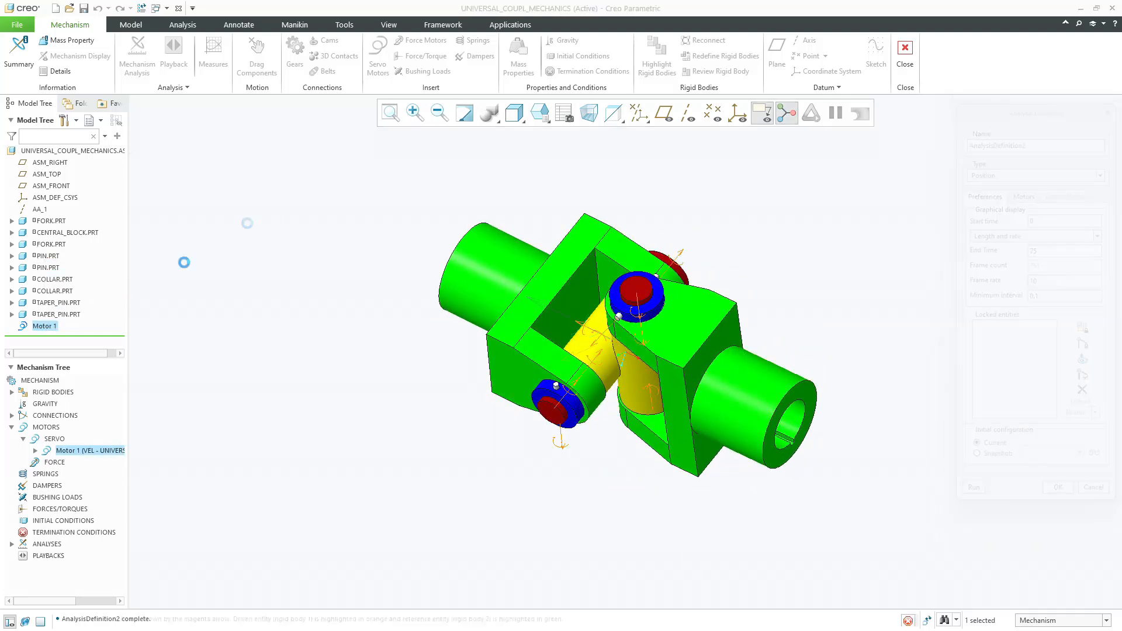
{"action": "left_click", "coordinate": [231, 89]}
{"action": "double_click", "coordinate": [266, 236]}
{"action": "key", "text": "BackSpace"}
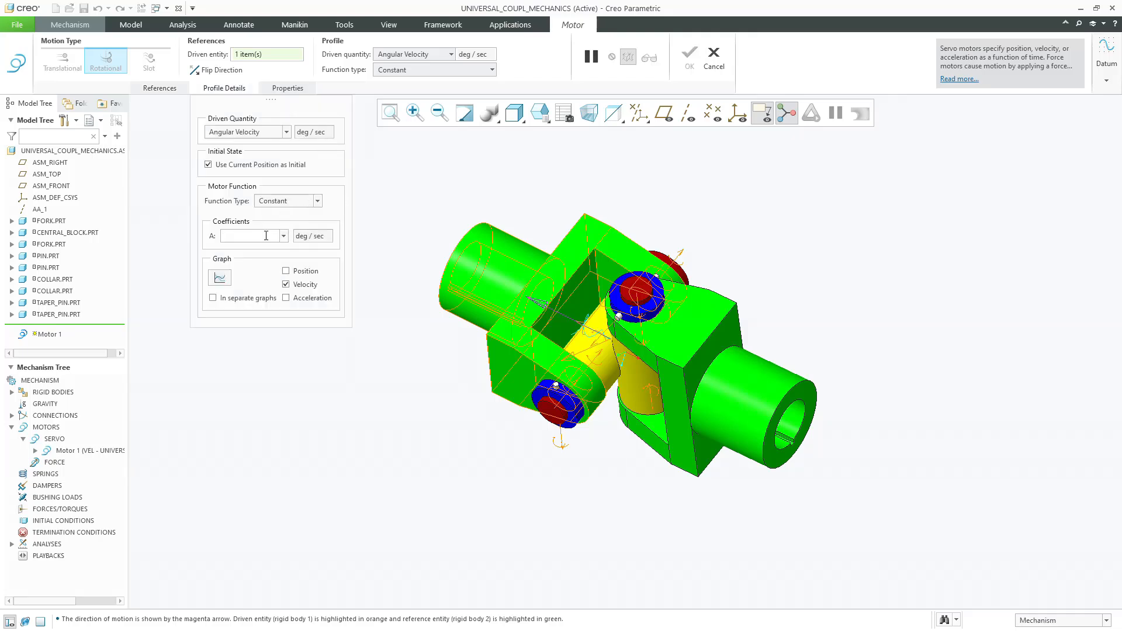
{"action": "type", "text": "200"}
{"action": "key", "text": "Return"}
{"action": "left_click", "coordinate": [691, 56]}
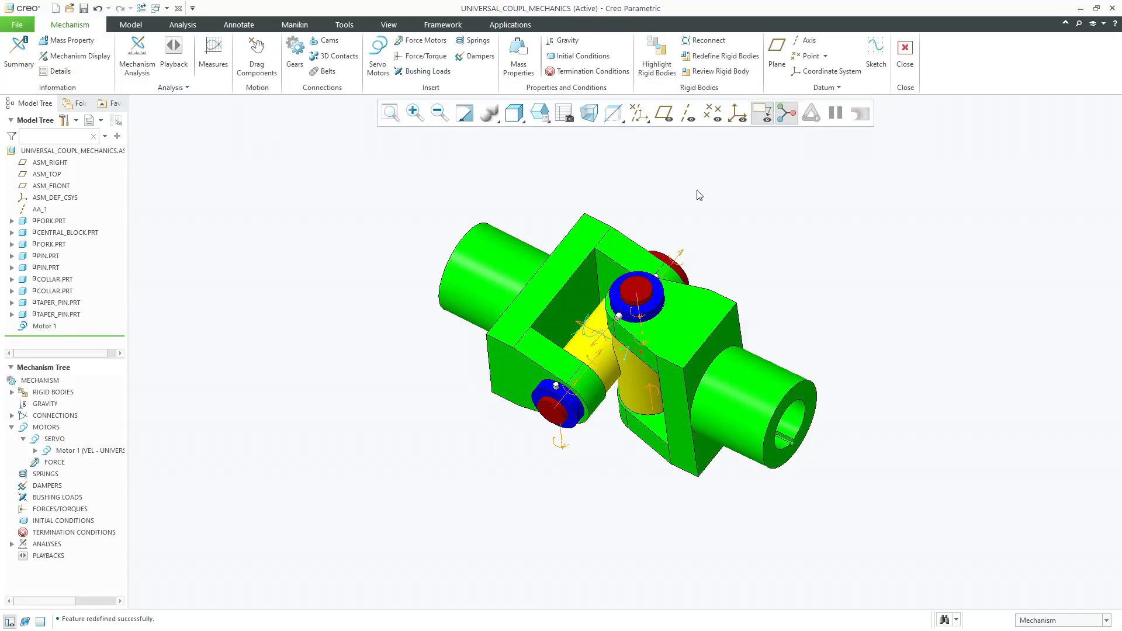
Define a Position analysis with an end time of 50 and run it with the faster motor
{"action": "left_click", "coordinate": [137, 56]}
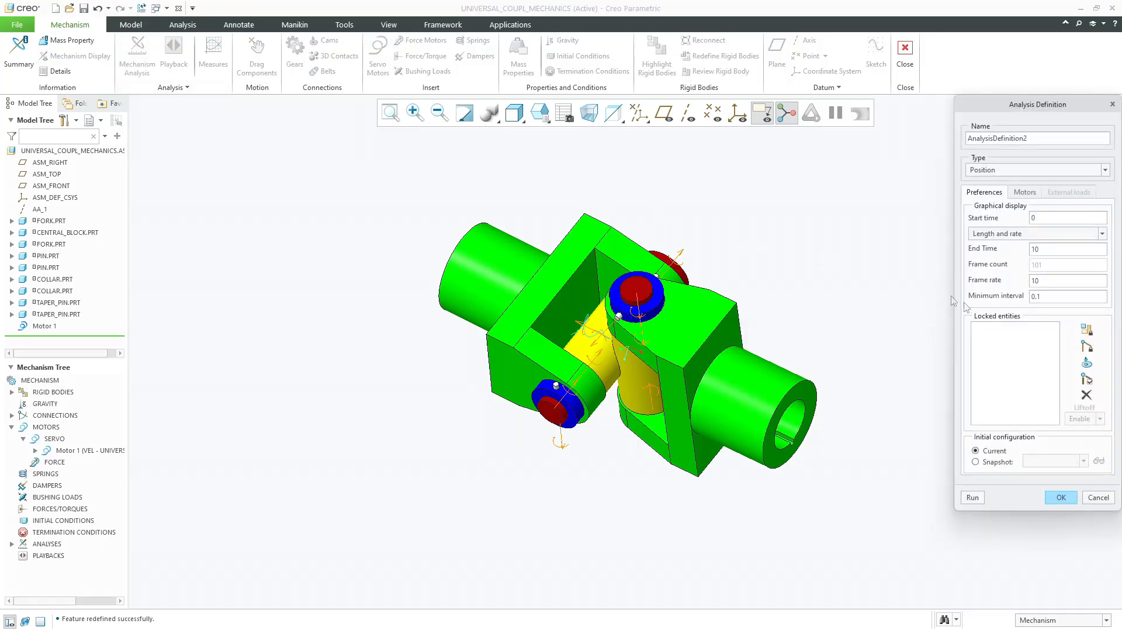
{"action": "double_click", "coordinate": [1038, 249]}
{"action": "type", "text": "50"}
{"action": "left_click", "coordinate": [973, 497]}
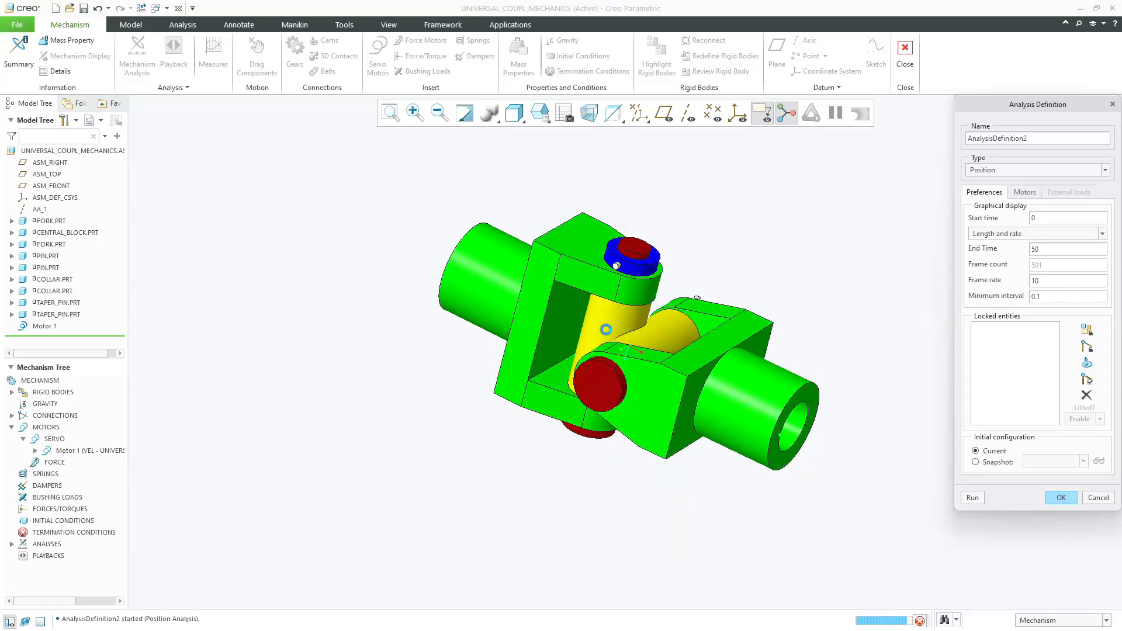
Inspect the coupling from several angles, including normal to the fork's side face, and return to the Standard Orientation
{"action": "middle_click_drag", "start_coordinate": [772, 378], "coordinate": [727, 313]}
{"action": "middle_click", "coordinate": [767, 255]}
{"action": "left_click", "coordinate": [539, 113]}
{"action": "left_click", "coordinate": [554, 238]}
{"action": "left_click", "coordinate": [572, 298]}
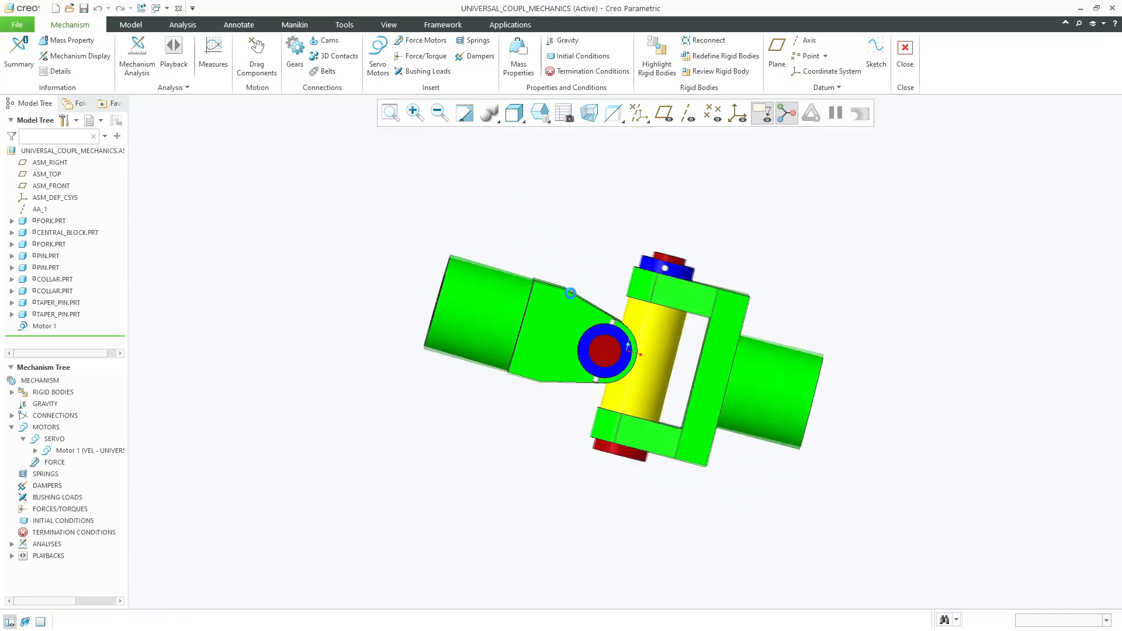
{"action": "middle_click_drag", "start_coordinate": [735, 329], "coordinate": [653, 343]}
{"action": "left_click", "coordinate": [541, 113]}
{"action": "left_click", "coordinate": [541, 132]}
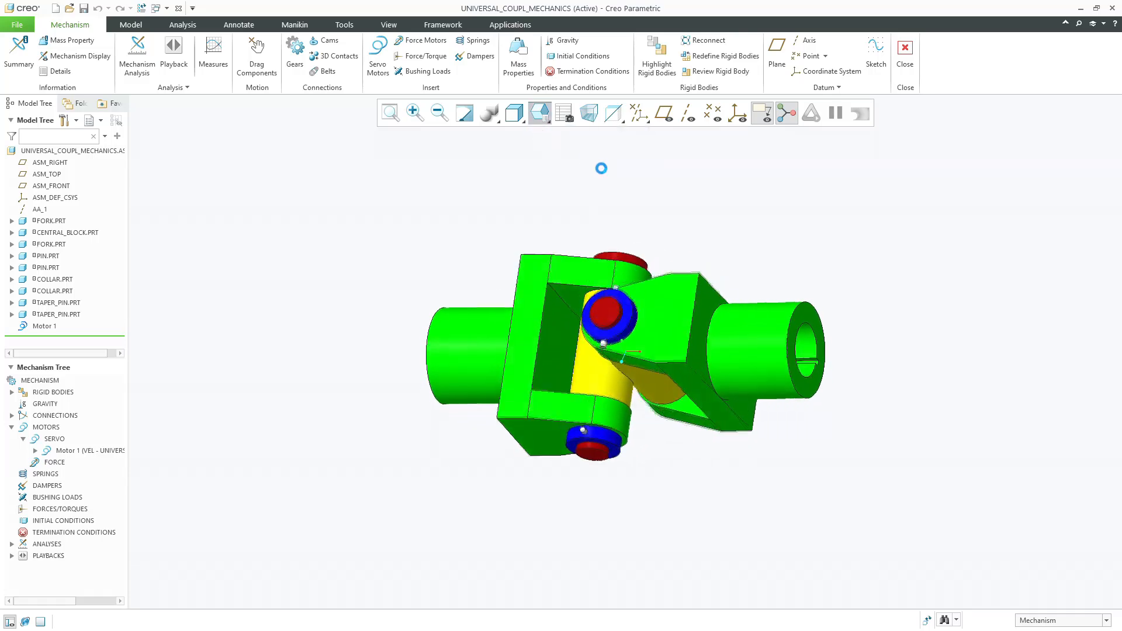